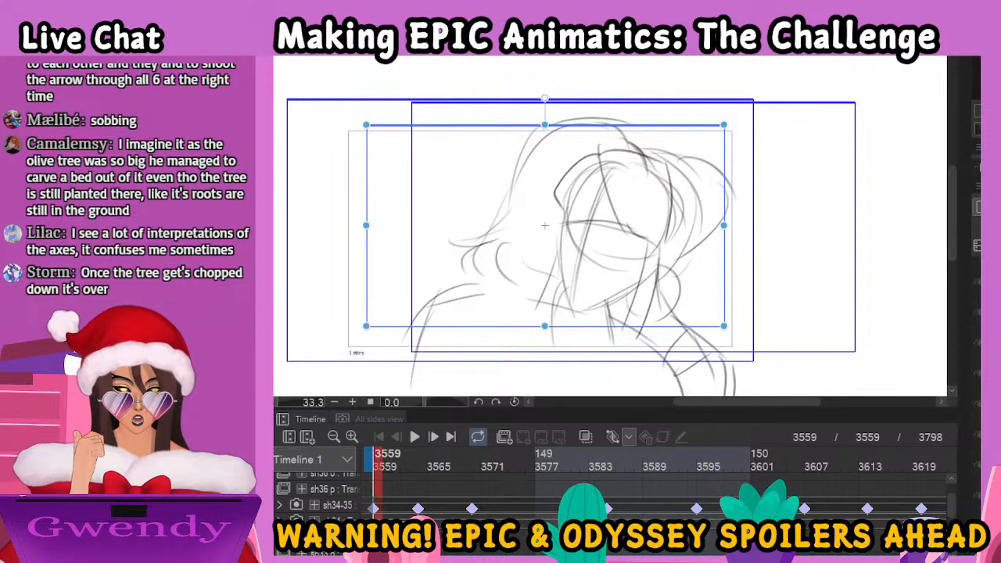
View the drawing of the aligned axe holes in the other window and return to the animation canvas
key(alt+Tab)
key(alt+Tab)
key(alt+Tab)
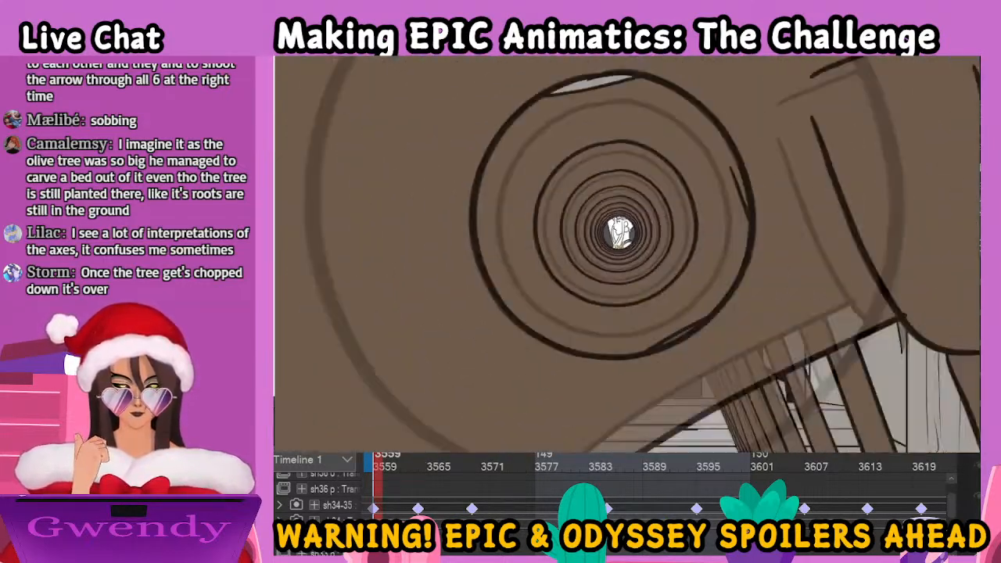
key(alt+Tab)
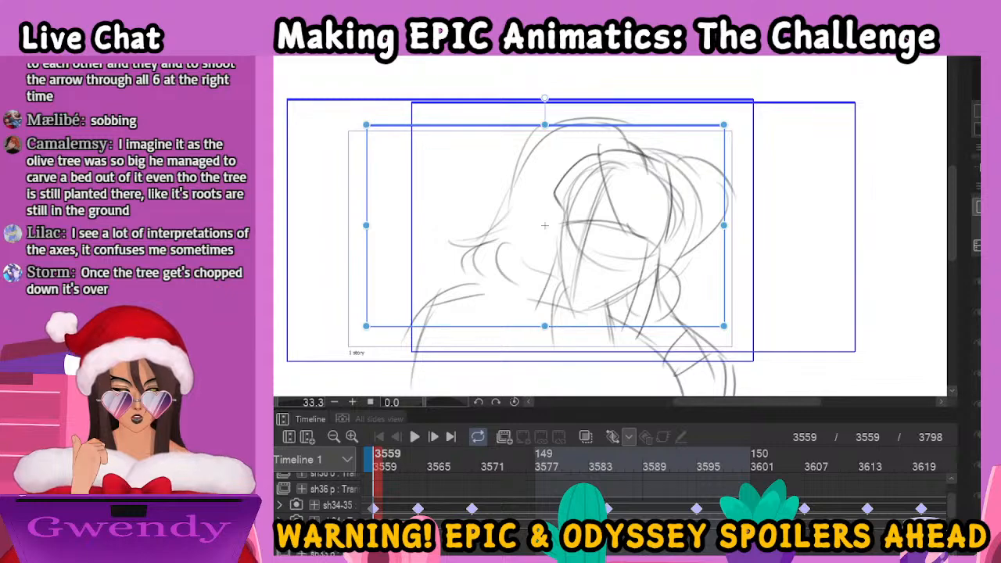
key(alt+Tab)
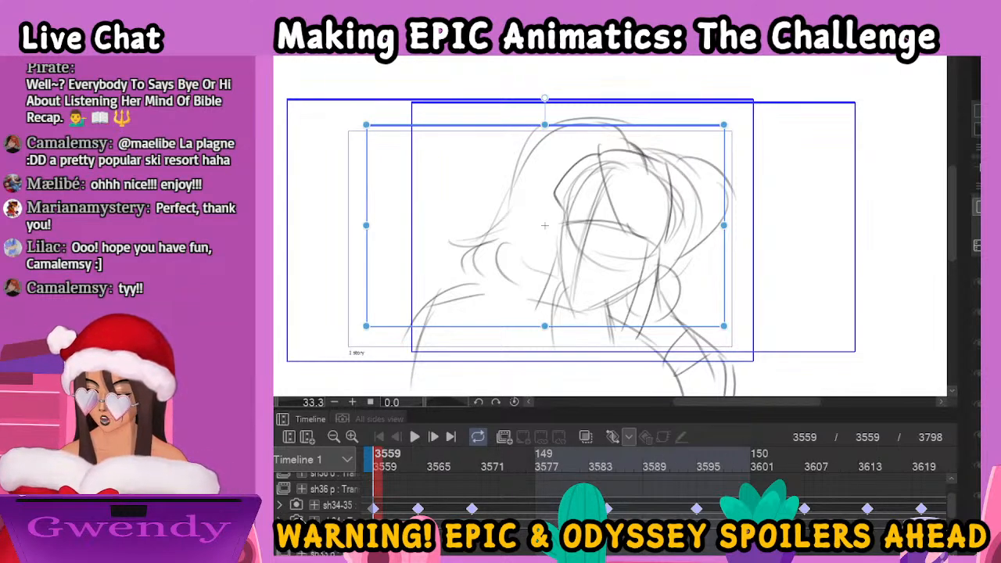
Expand the sh34-35 camera folder, select the layer inside it and disable keyframes on that layer
click(280, 506)
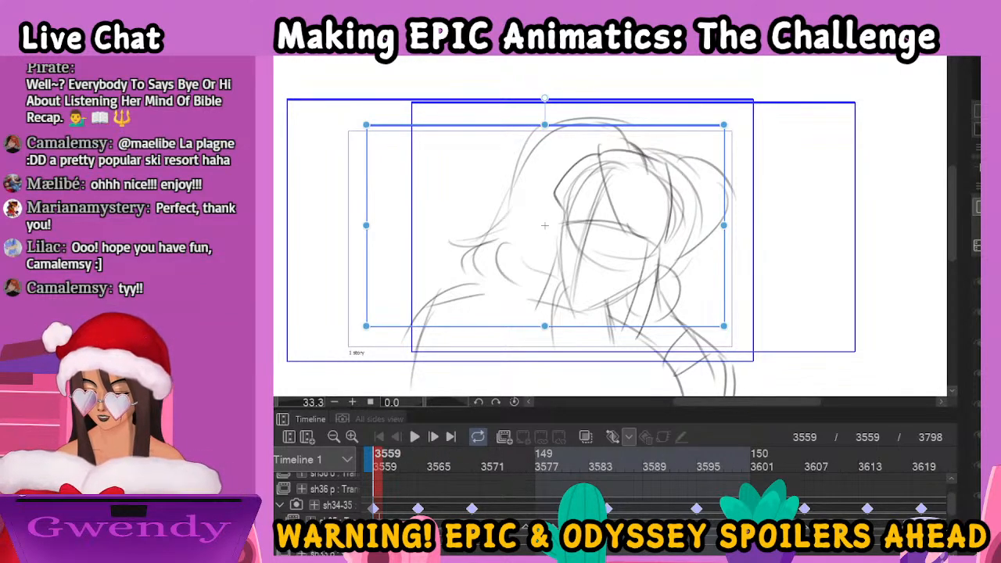
click(322, 518)
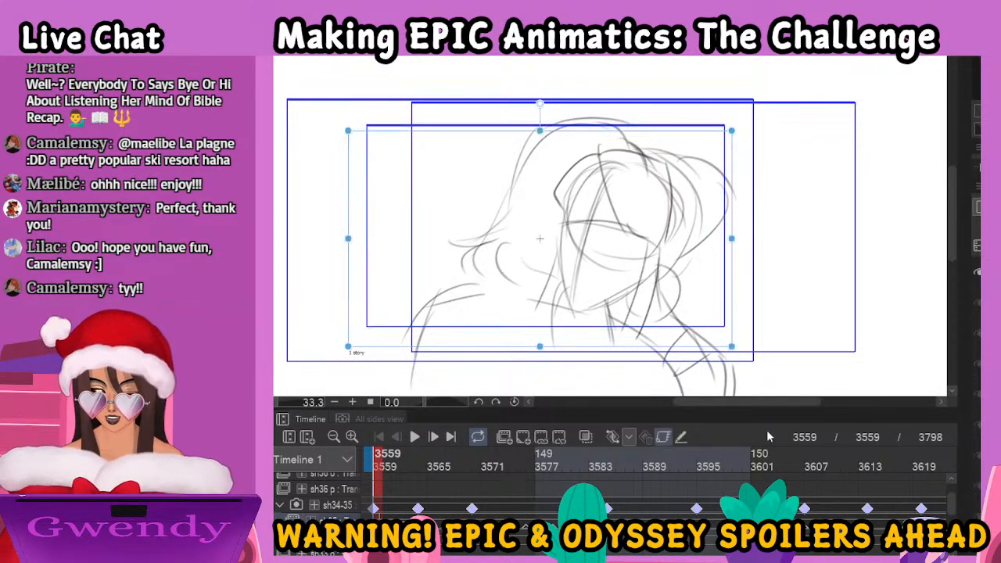
click(663, 440)
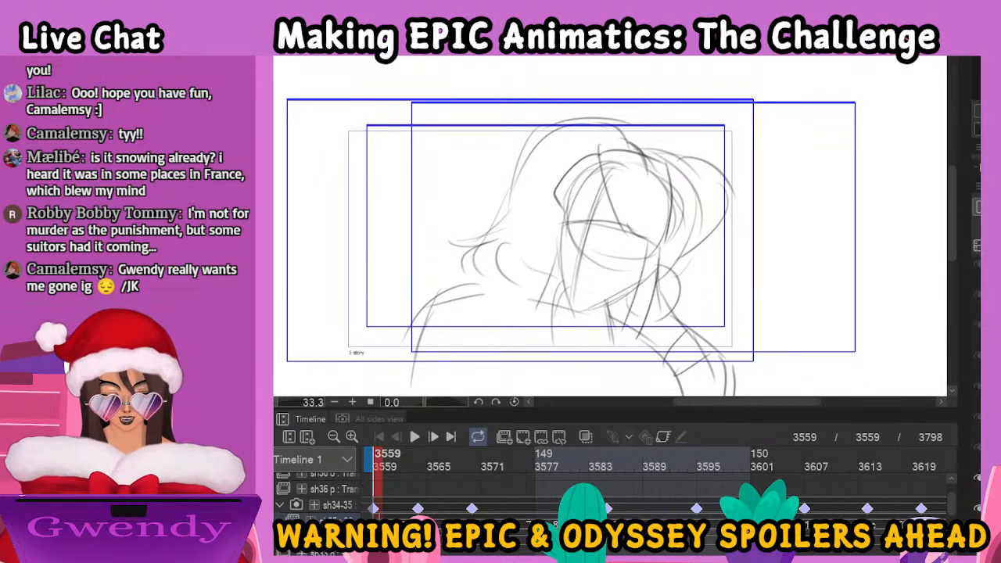
Step through the rough sketch animation of the embracing couple from frame 3559 to frame 3694, examining each drawing and its camera framing
click(423, 461)
click(450, 461)
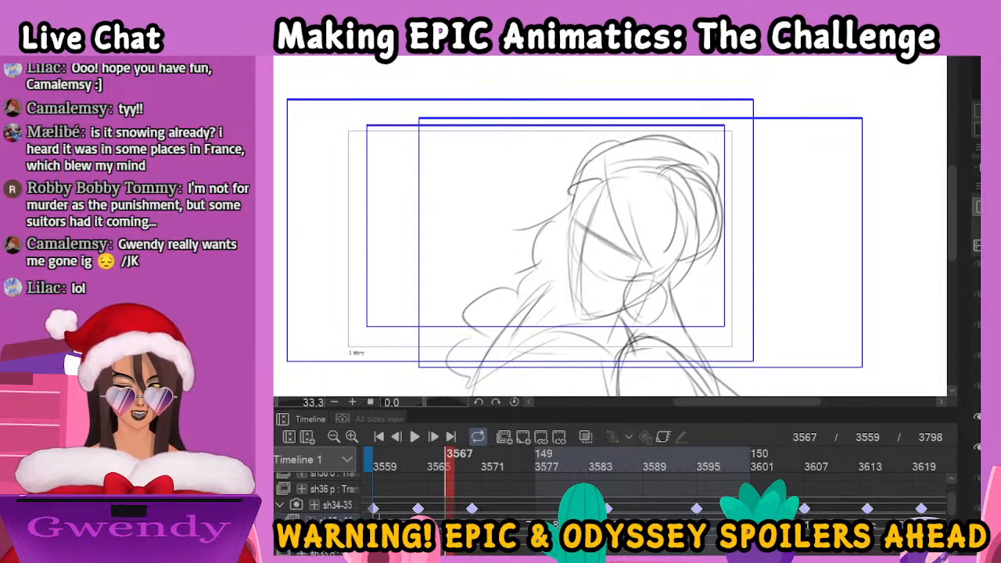
click(476, 461)
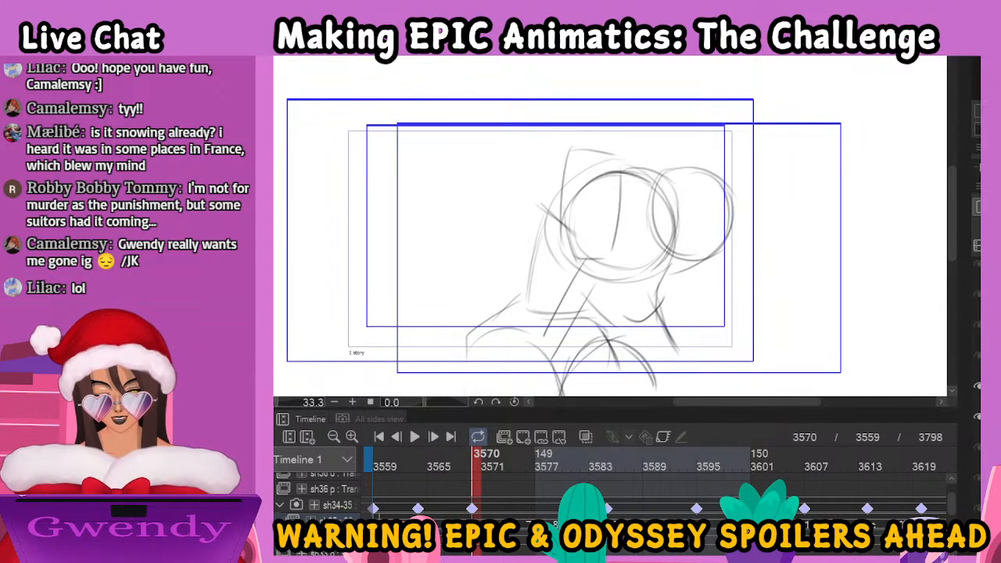
key(period)
key(period)
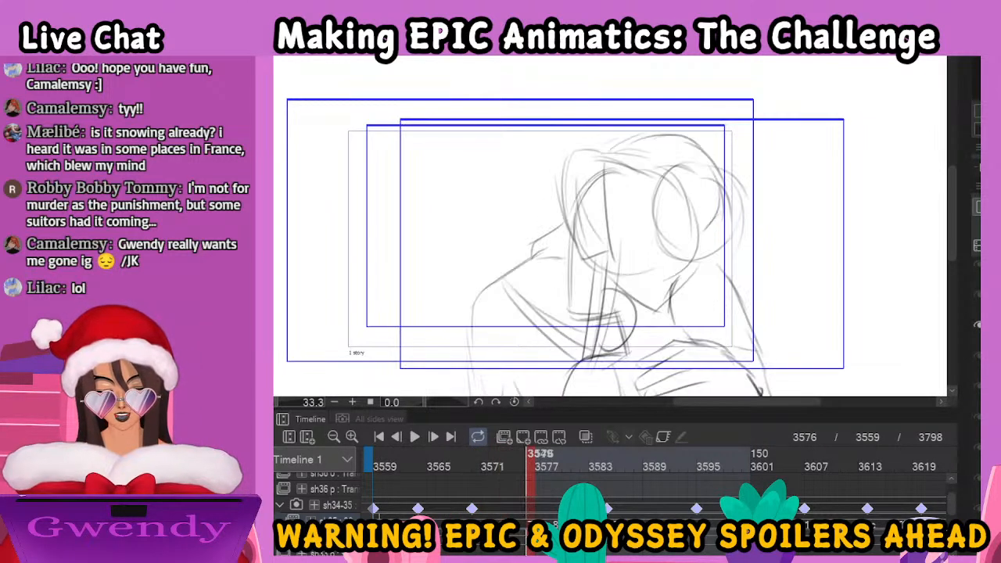
key(period)
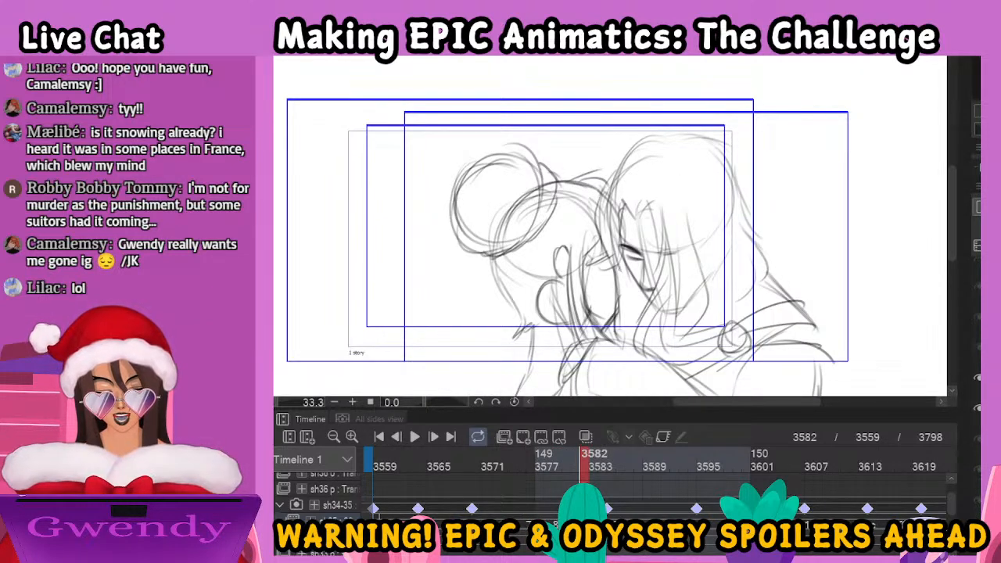
key(Right)
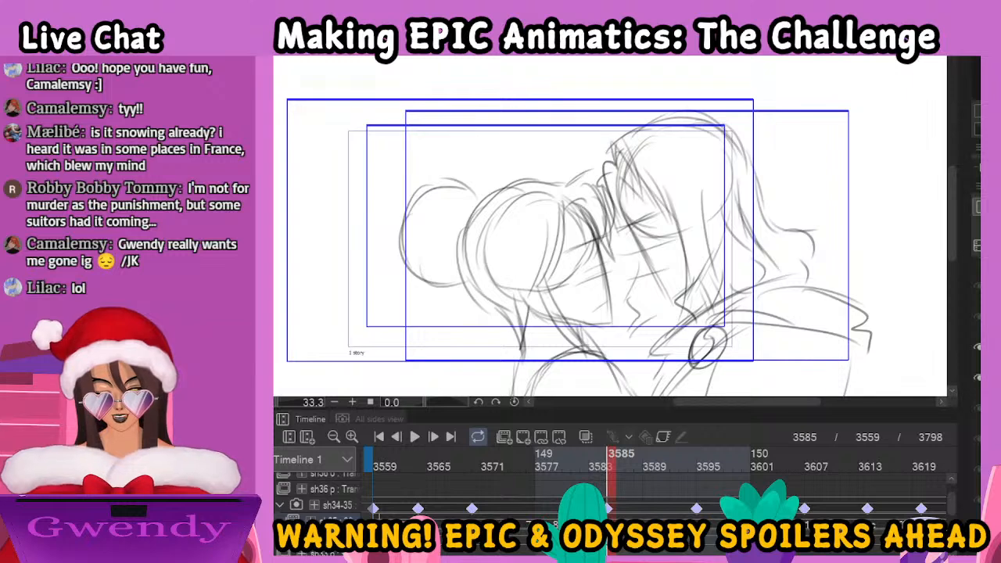
key(Right)
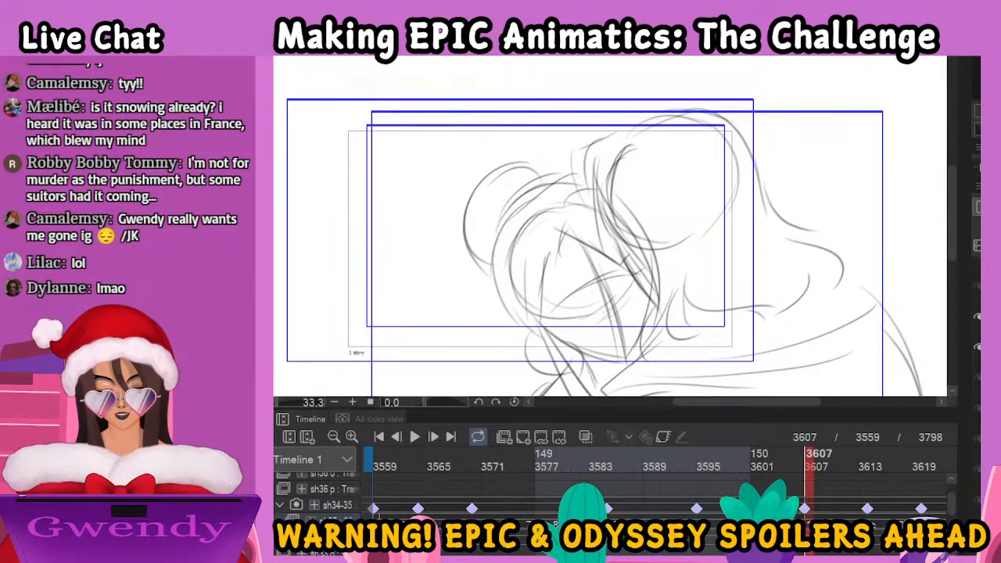
key(Right)
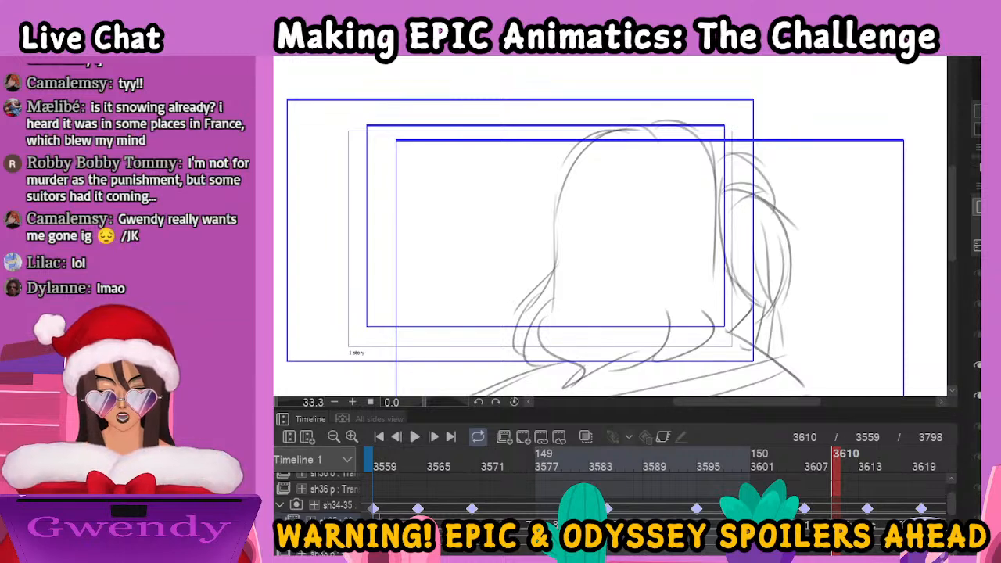
key(Right)
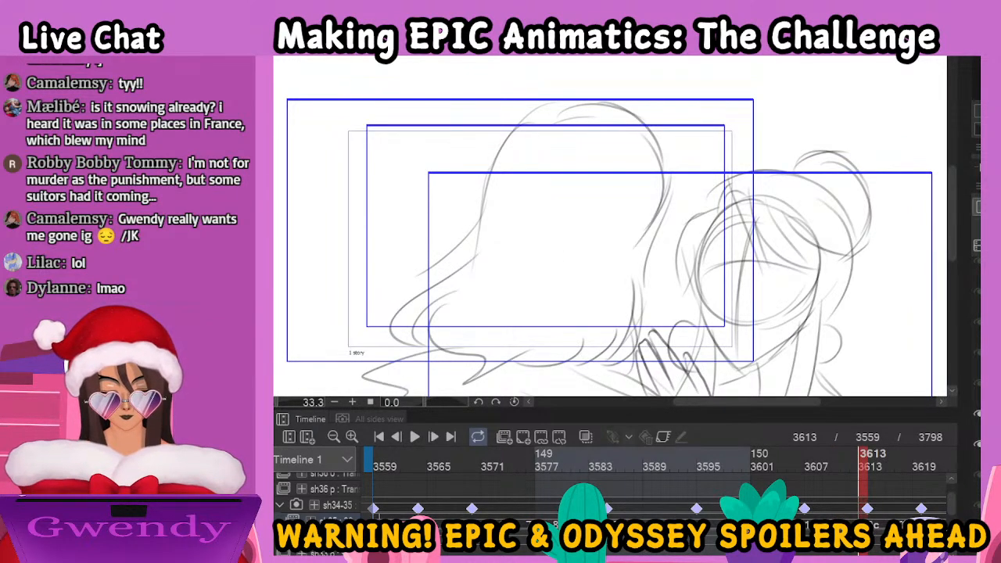
key(Right)
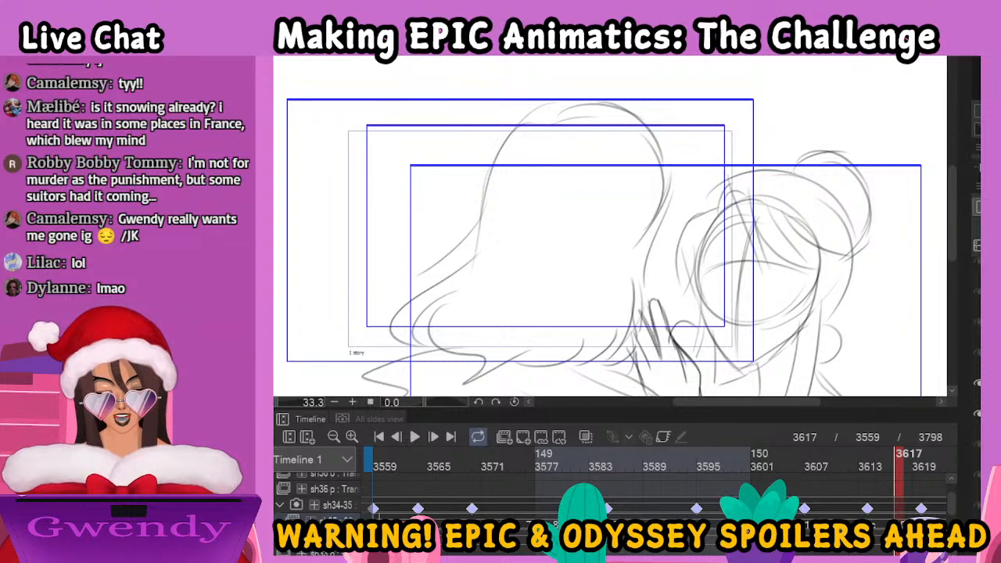
key(Right)
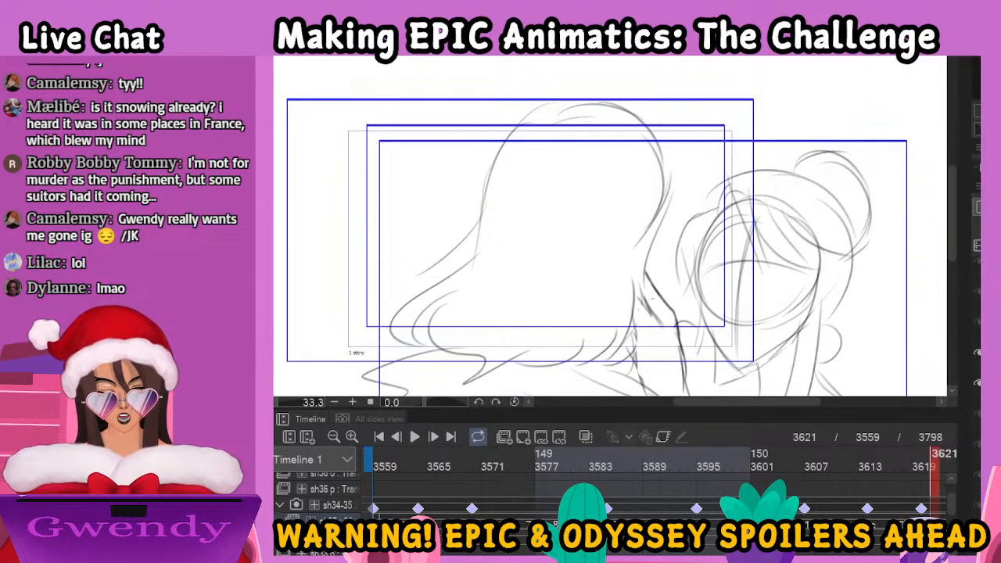
key(Right)
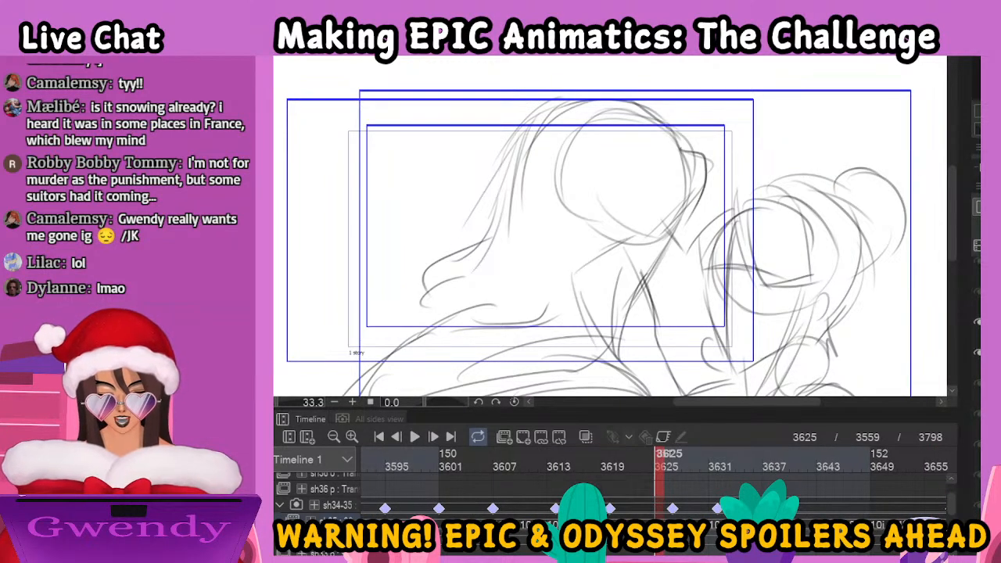
key(Right)
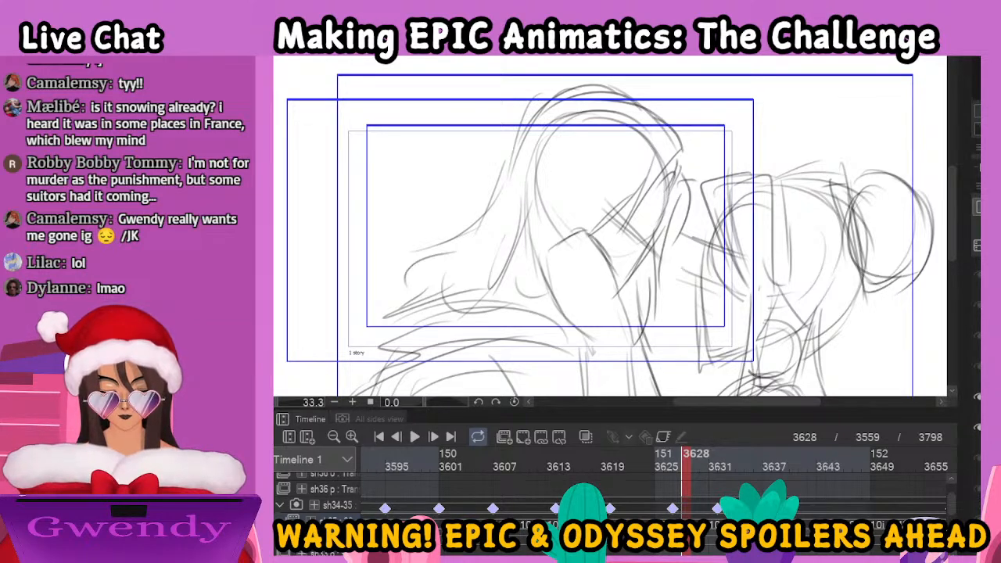
key(Right)
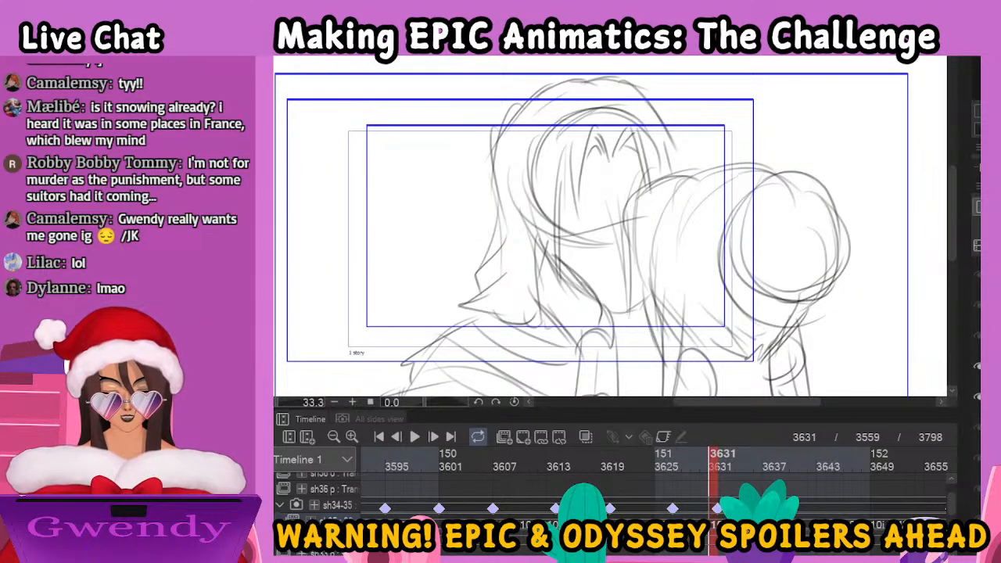
key(Right)
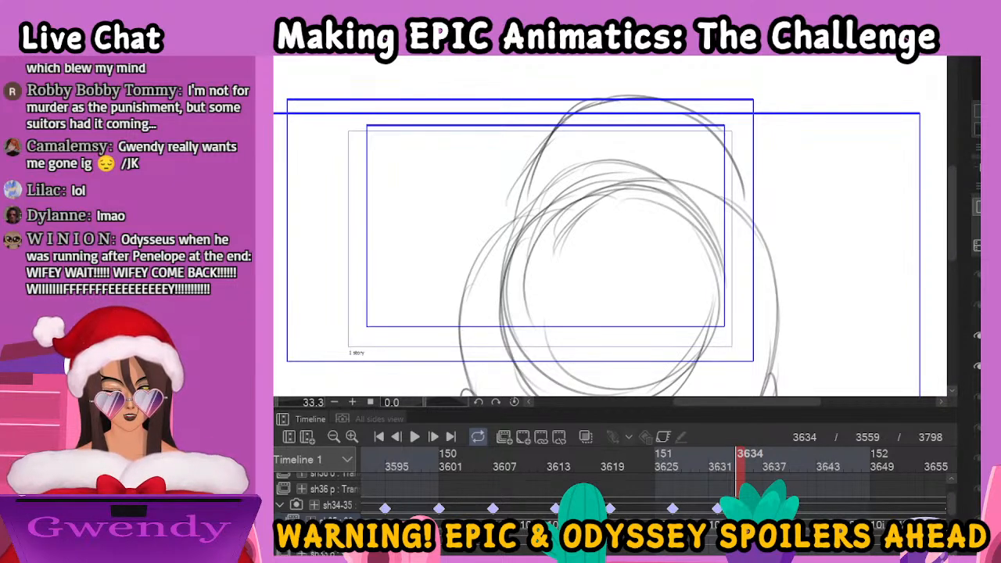
key(Right)
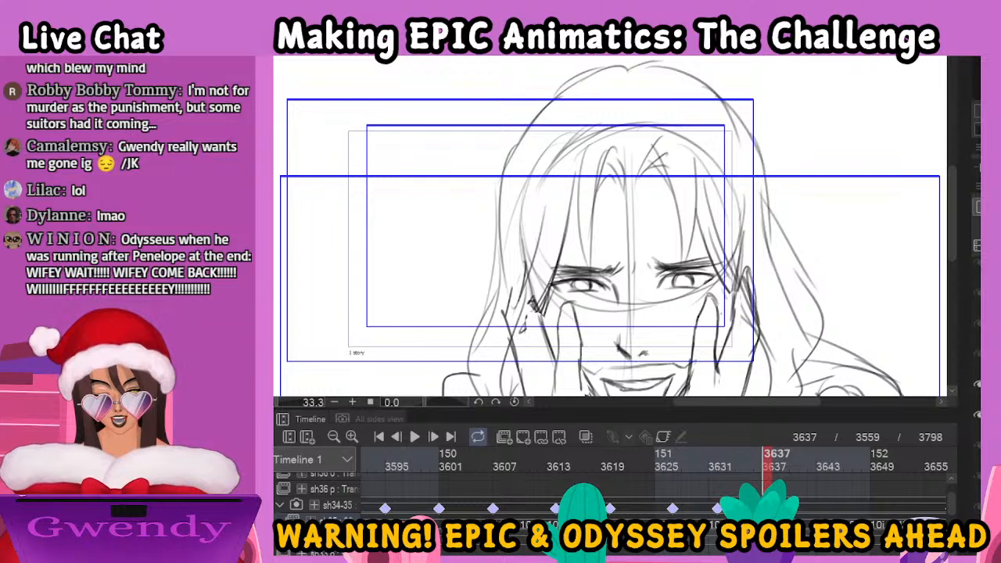
click(849, 466)
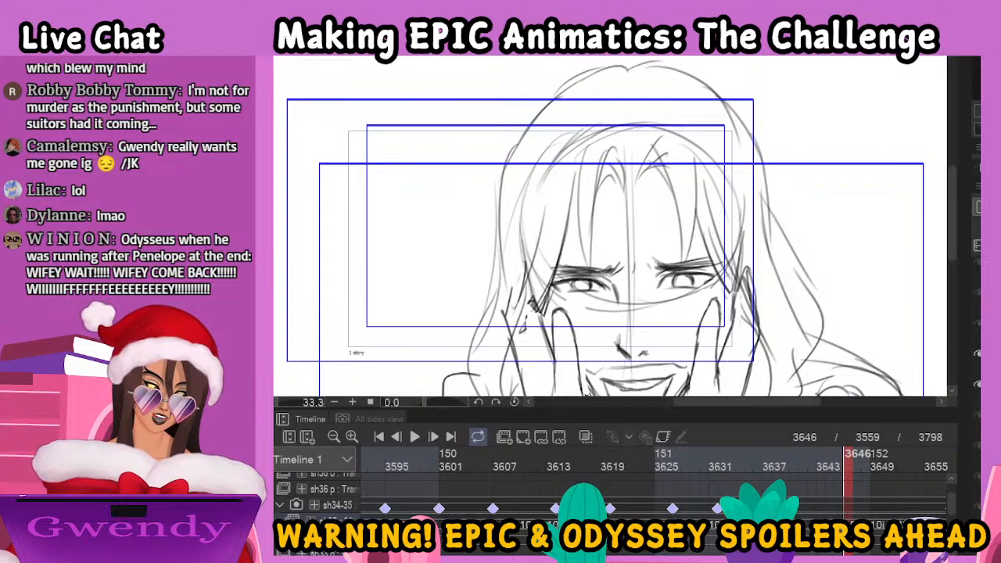
click(876, 466)
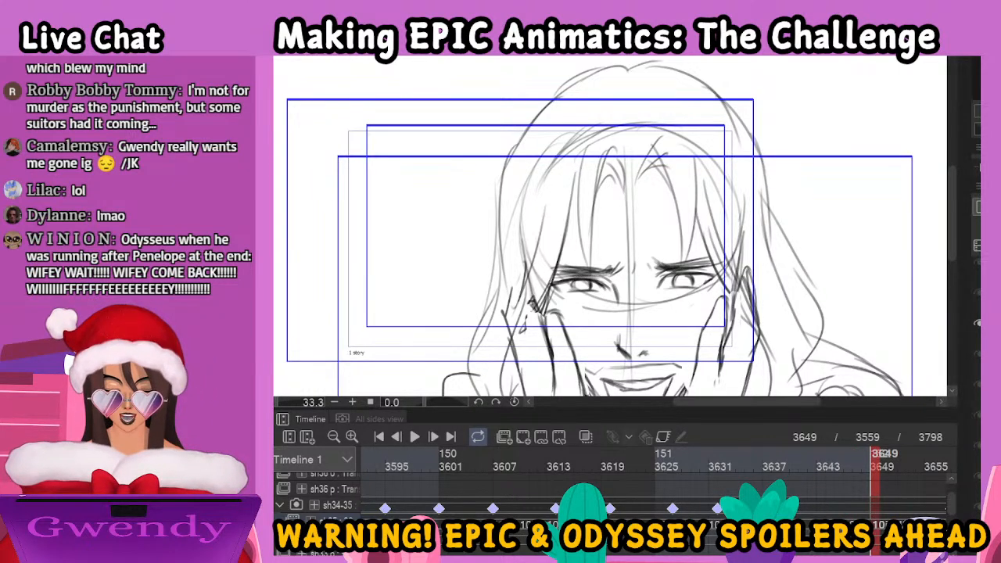
click(903, 466)
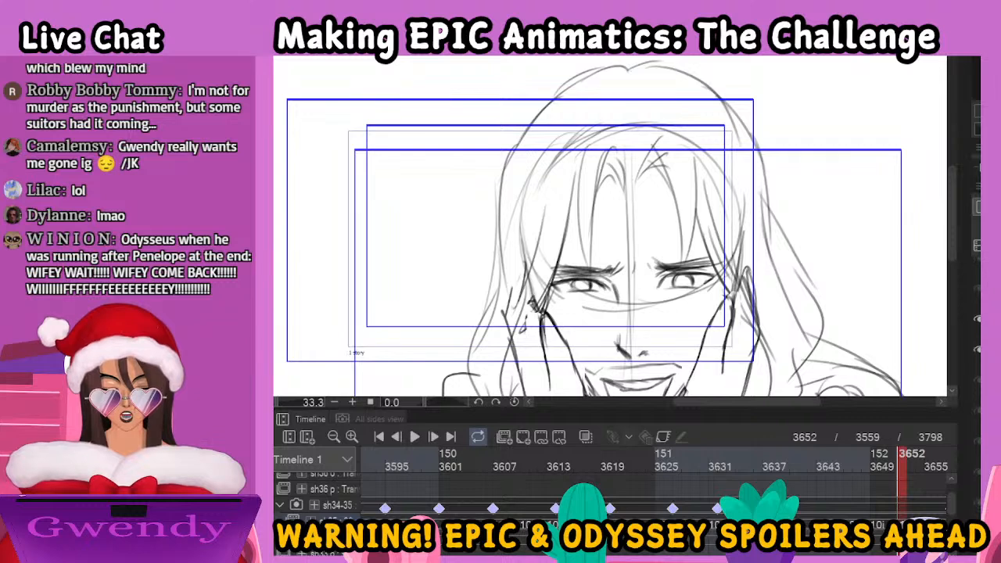
click(929, 466)
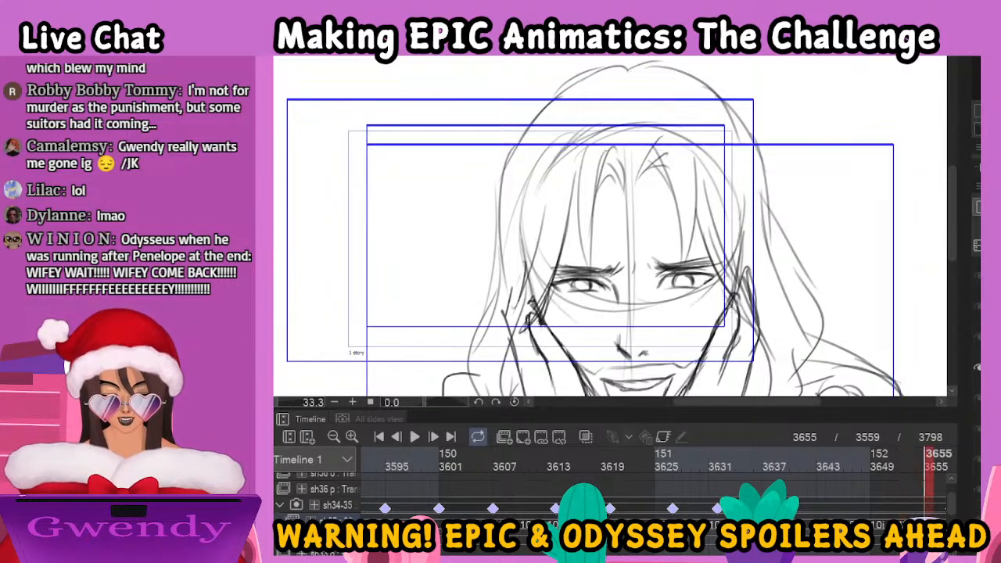
key(period)
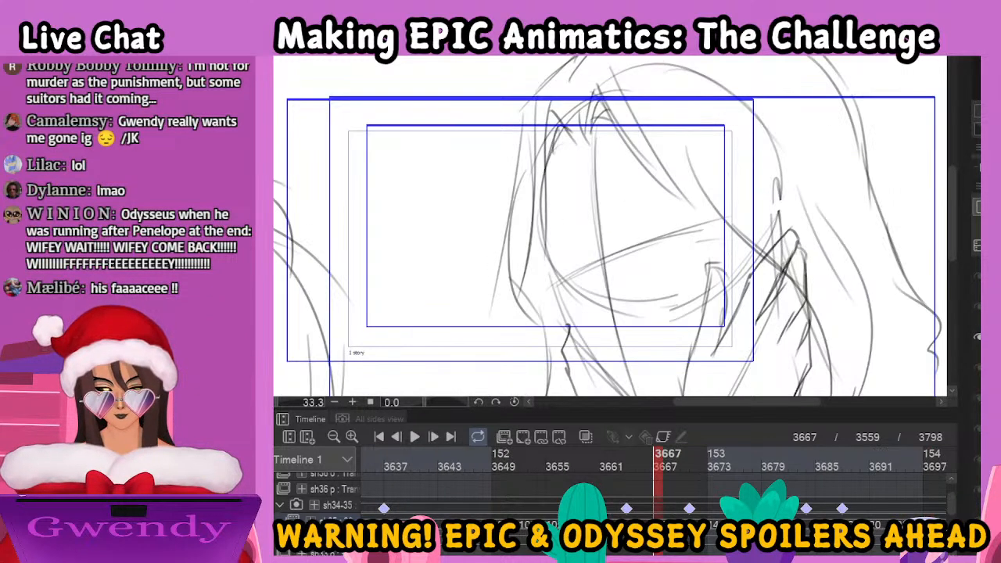
key(period)
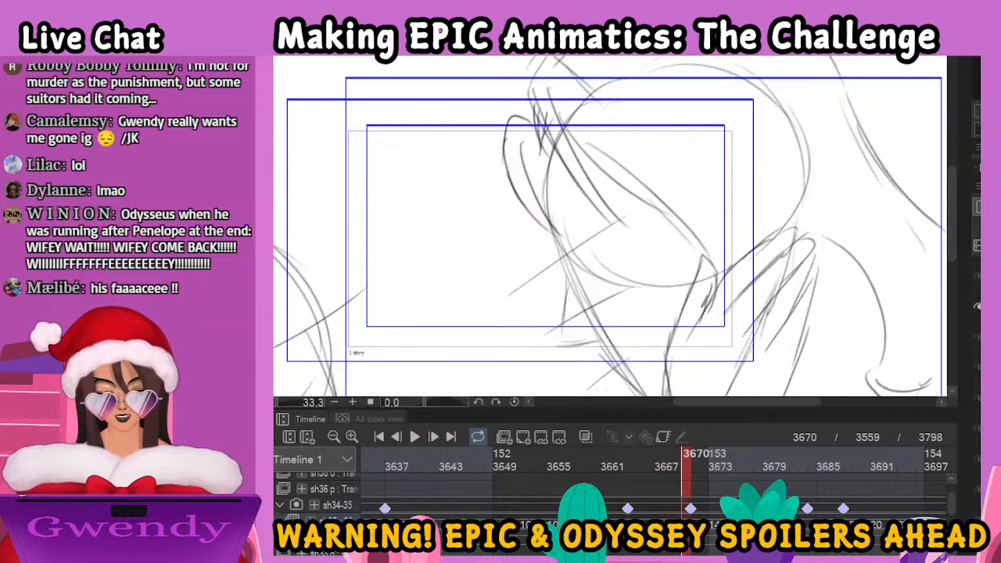
key(period)
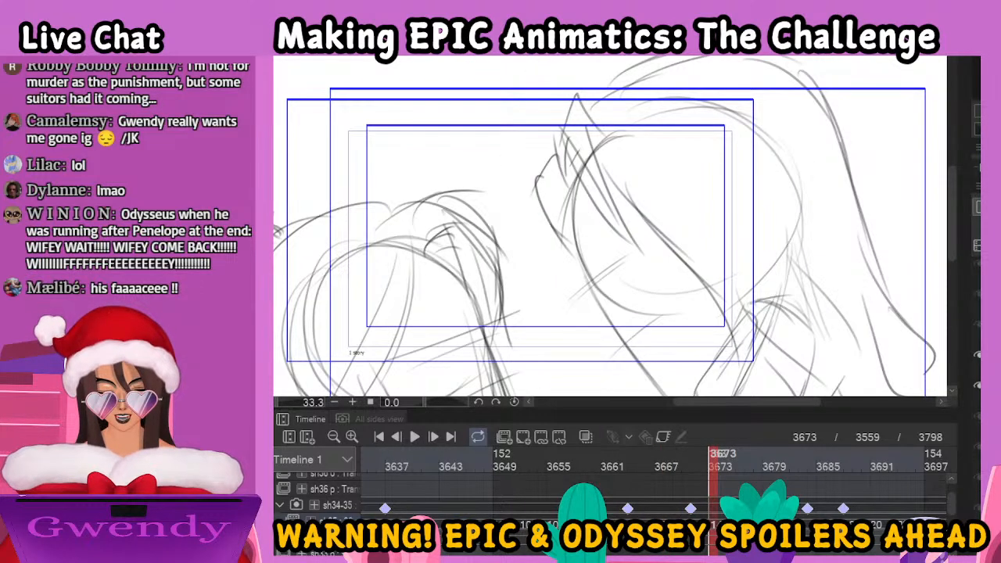
key(period)
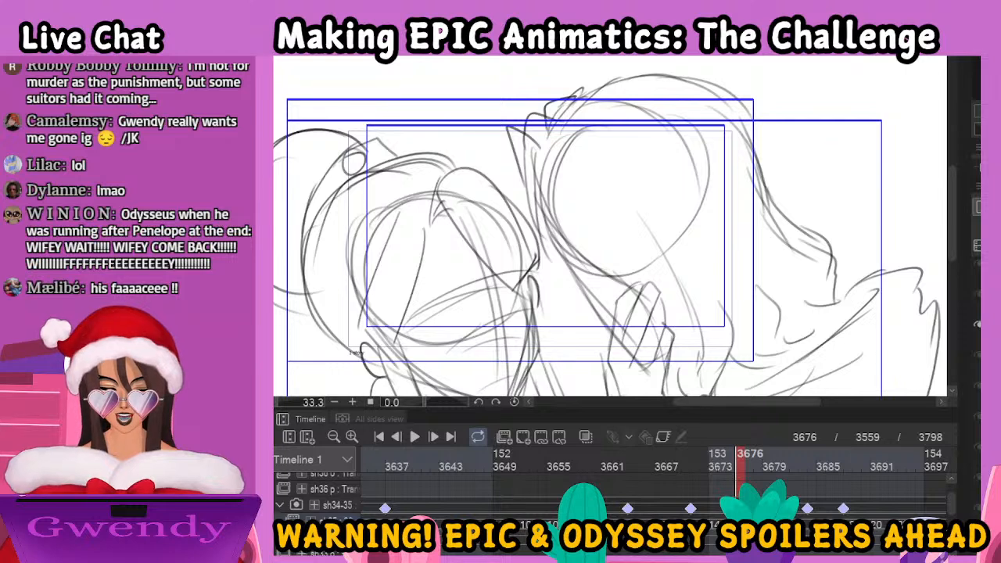
key(period)
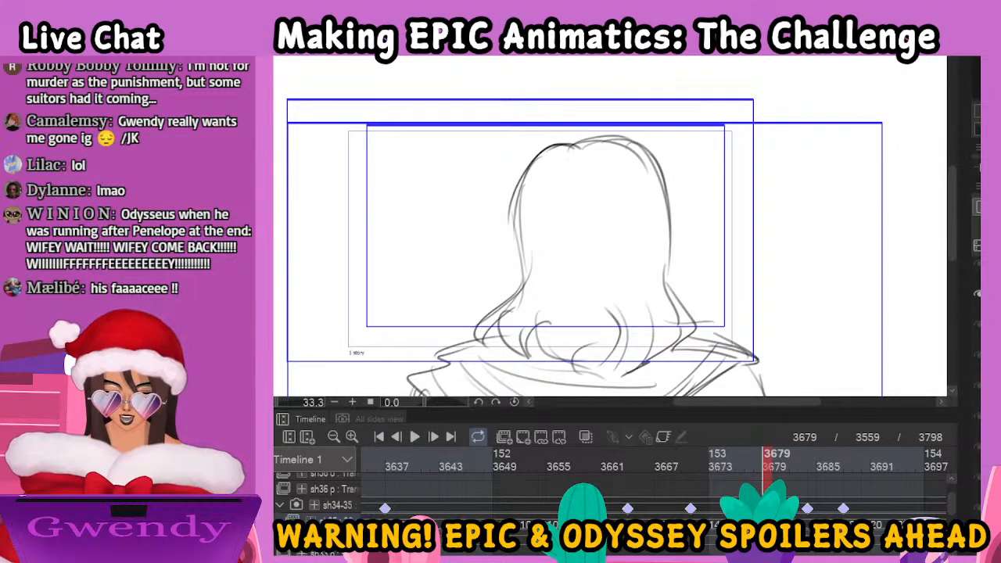
key(period)
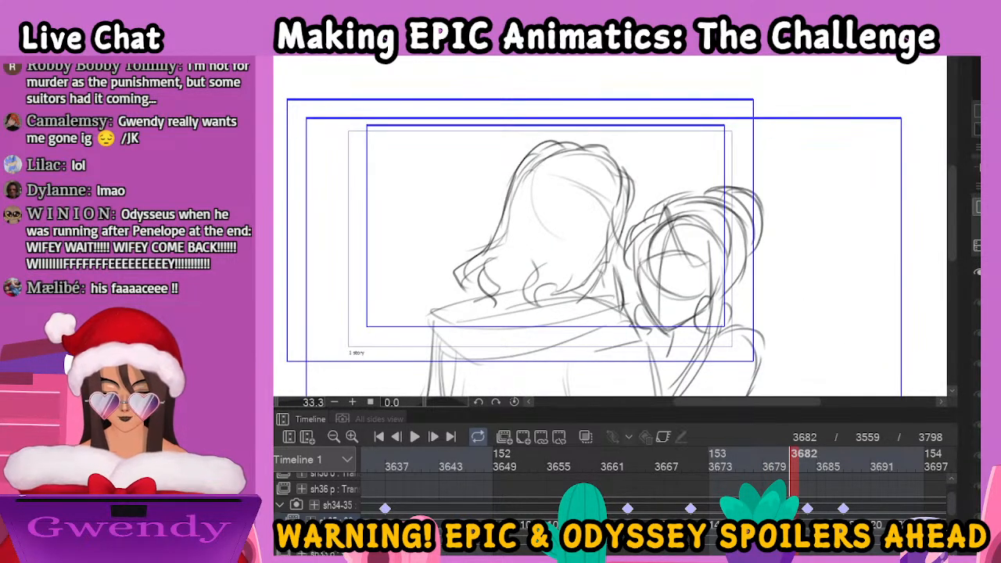
key(period)
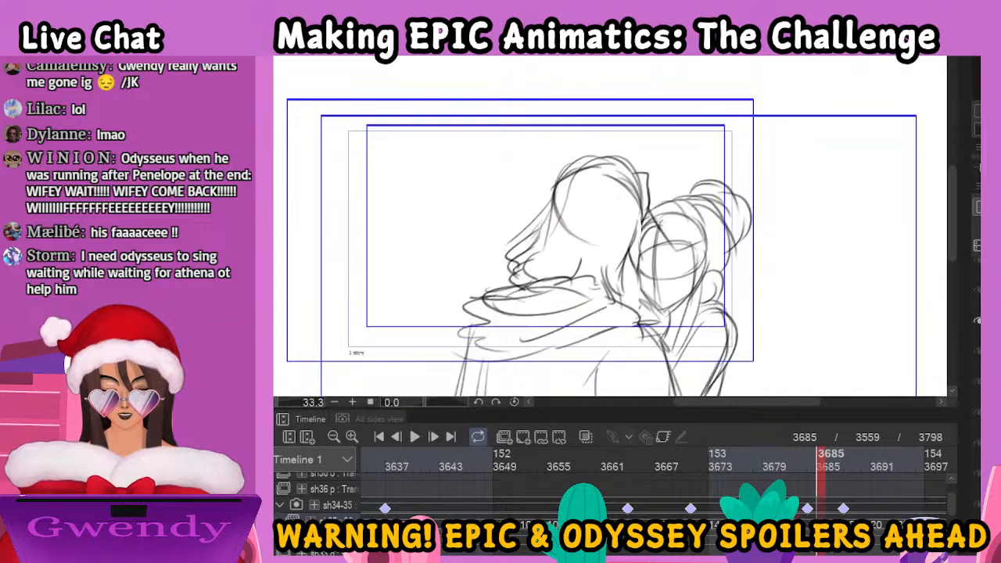
key(period)
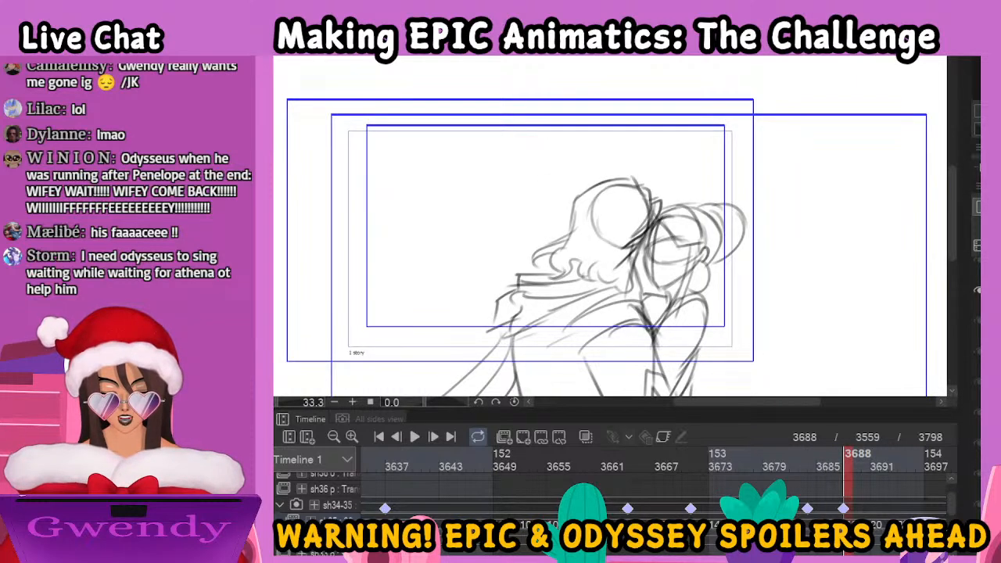
key(period)
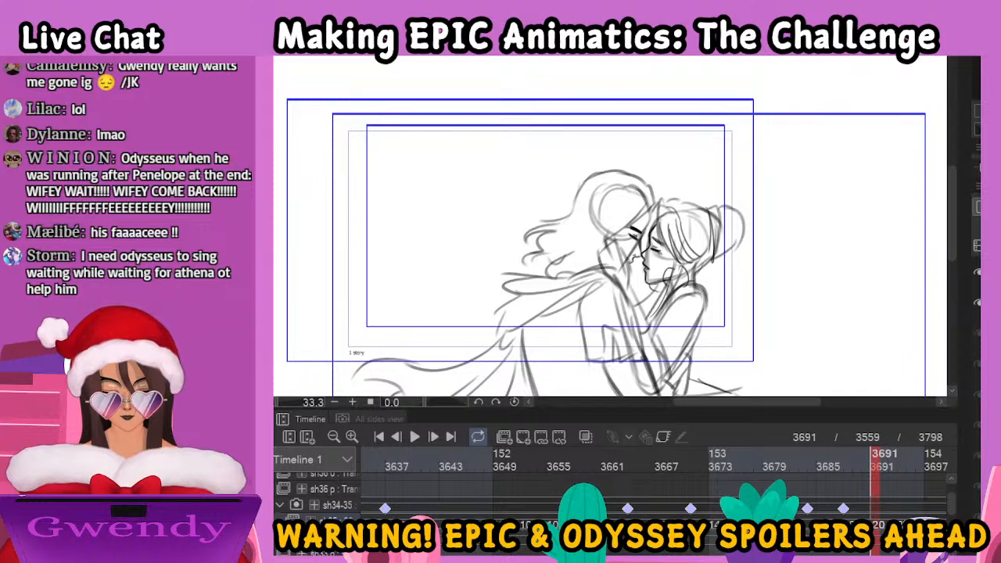
key(period)
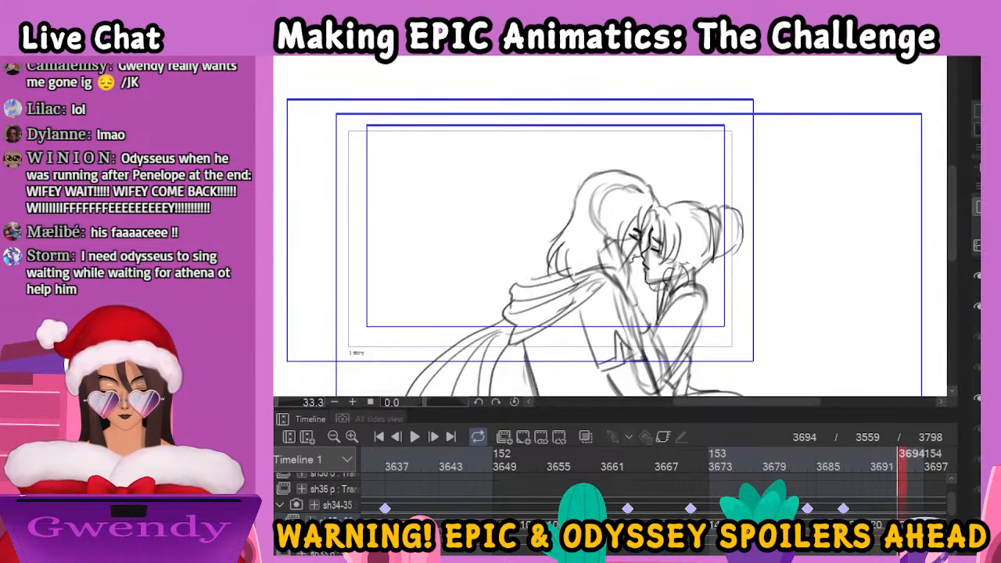
Check the drawing at frame 3697, return to frame 3559 and switch to the Pen tool to refine the embrace sketch
key(period)
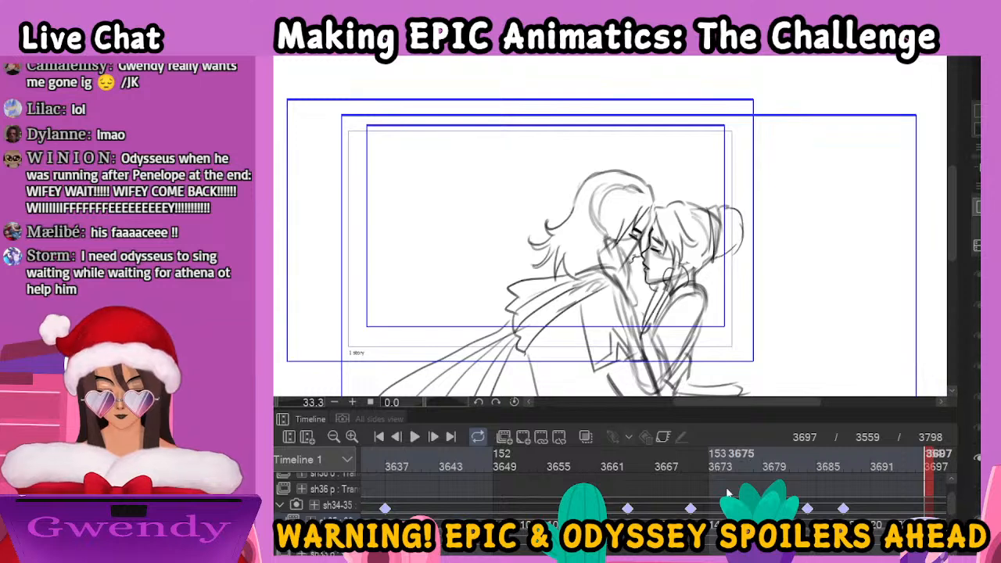
click(381, 436)
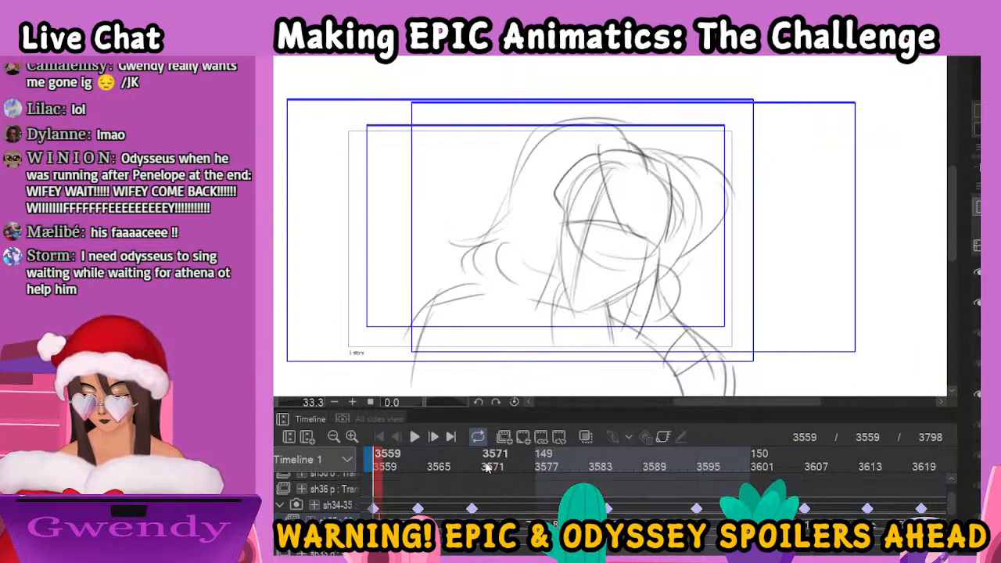
drag(952, 502, 964, 466)
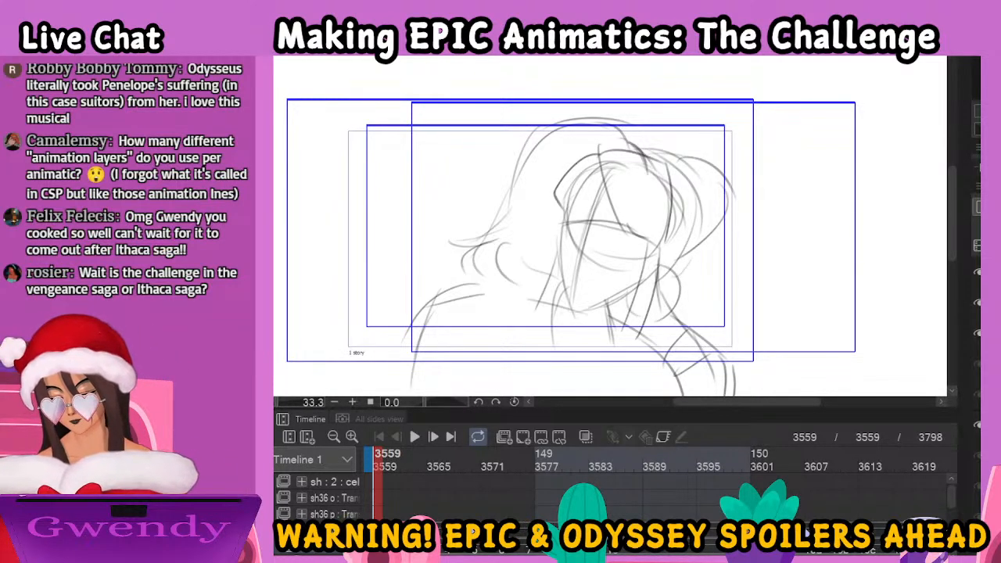
key(p)
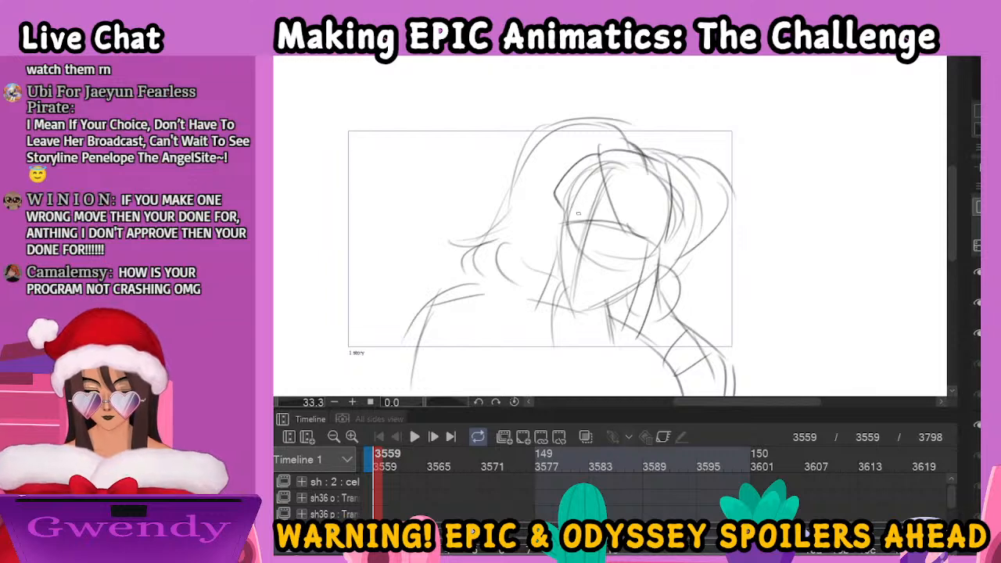
scroll(580, 219, up, 3)
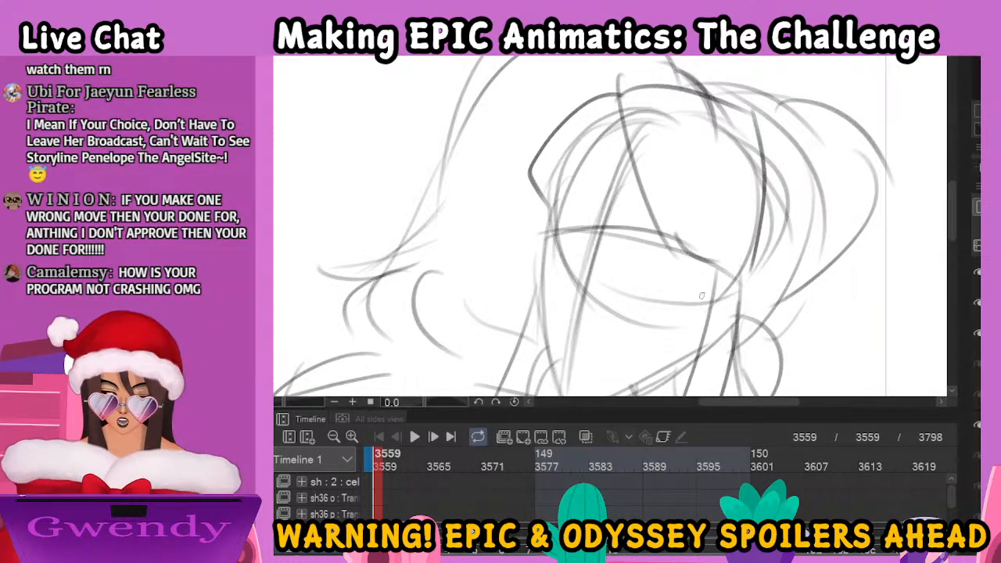
scroll(701, 296, down, 1)
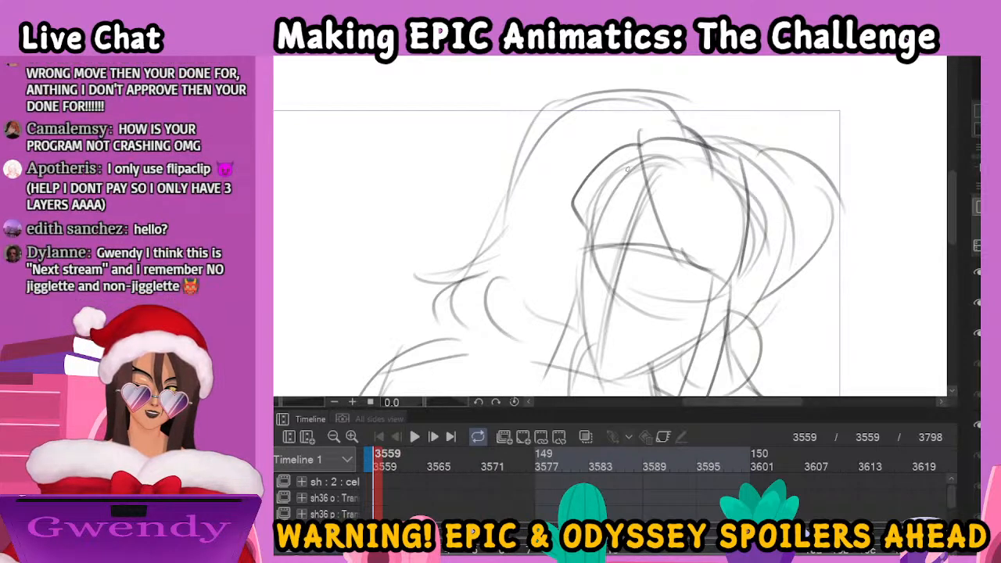
drag(626, 169, 595, 206)
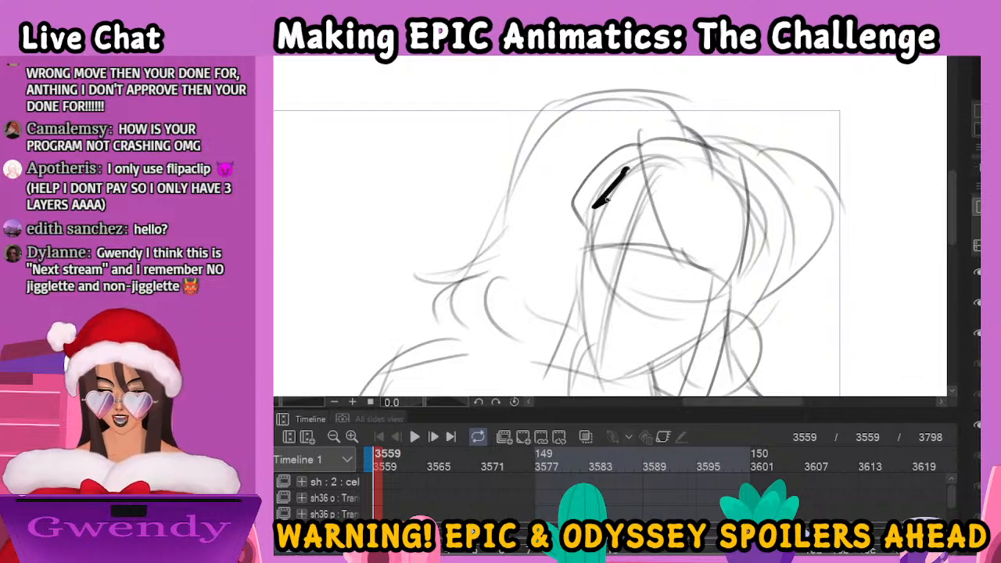
drag(727, 94, 618, 192)
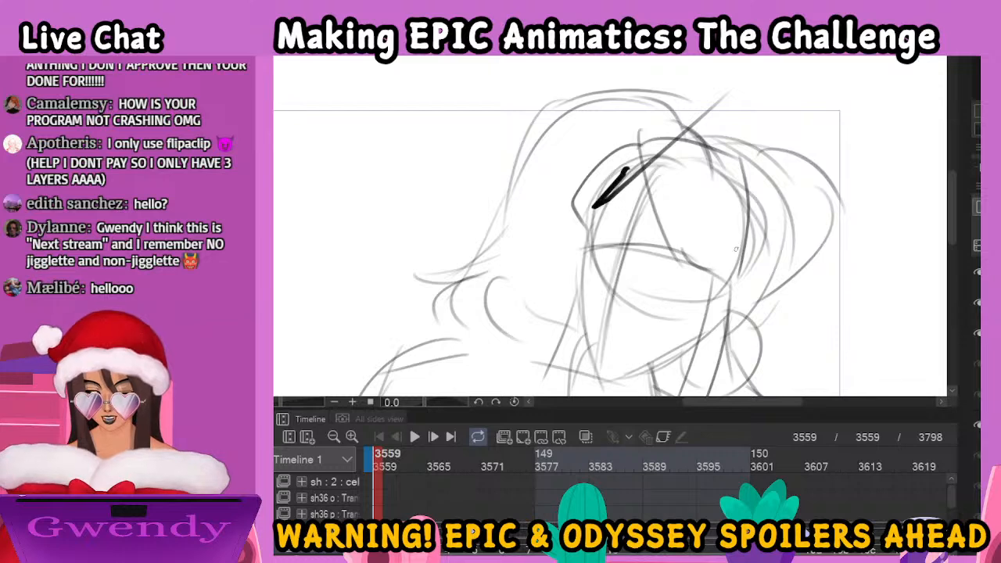
key(ctrl+z)
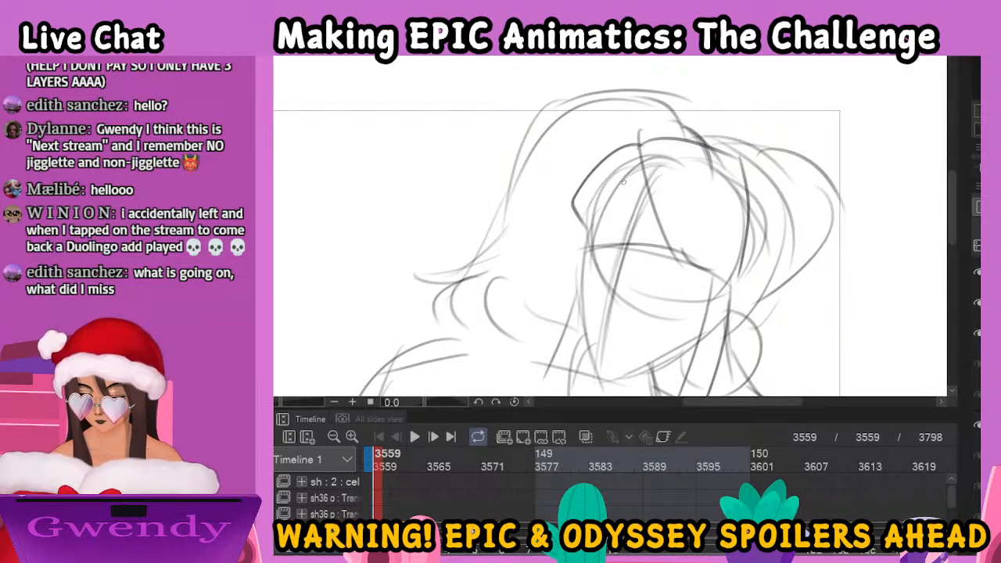
Outline the woman's face over the frame 3559 rough sketch and draw her swept bangs and eyebrows
mouse_move(630, 167)
mouse_down()
mouse_move(598, 202)
mouse_move(580, 267)
mouse_move(604, 373)
mouse_move(596, 365)
mouse_move(623, 379)
mouse_move(696, 338)
mouse_up()
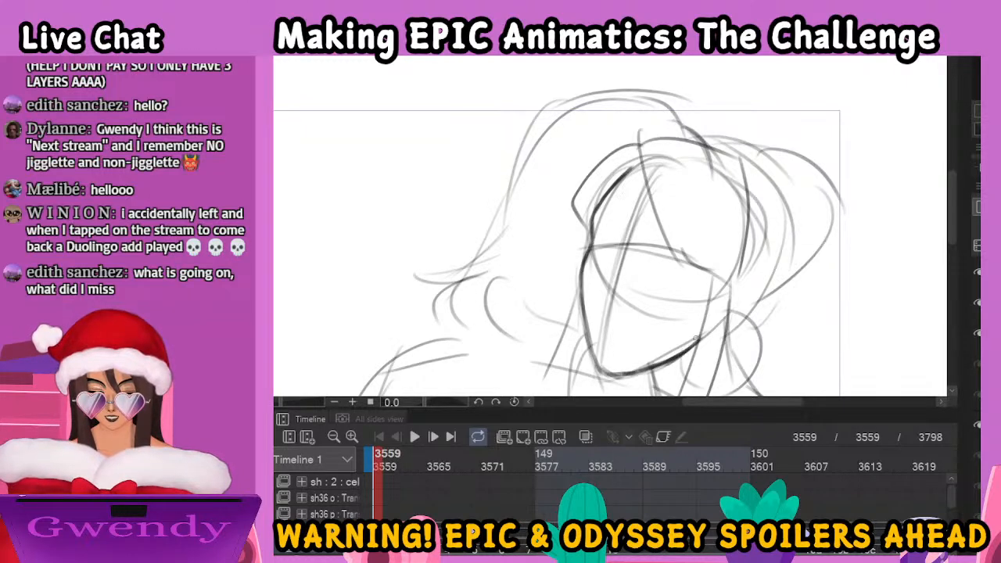
drag(592, 221, 617, 214)
mouse_move(639, 135)
mouse_down()
mouse_move(671, 244)
mouse_move(671, 205)
mouse_move(705, 274)
mouse_up()
drag(669, 199, 729, 283)
drag(703, 205, 727, 283)
mouse_move(696, 167)
mouse_down()
mouse_move(726, 275)
mouse_move(715, 235)
mouse_move(752, 284)
mouse_up()
drag(740, 197, 750, 278)
mouse_move(639, 145)
mouse_down()
mouse_move(692, 134)
mouse_move(728, 159)
mouse_up()
drag(597, 217, 665, 225)
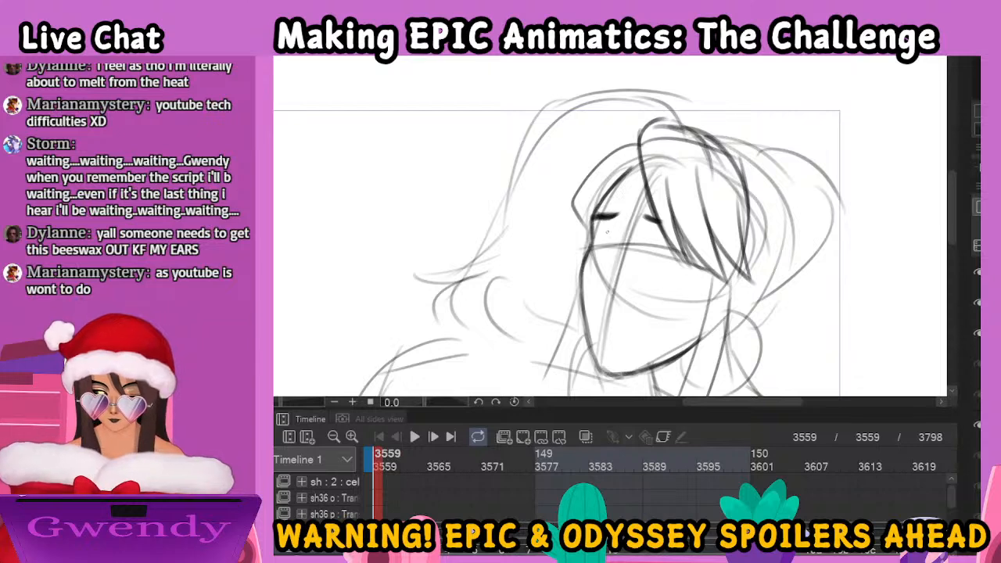
Draw both of the woman's eyes below the brows, with upper lids, lashes and dark irises
mouse_move(607, 235)
mouse_down()
mouse_move(592, 232)
mouse_move(593, 245)
mouse_move(611, 236)
mouse_up()
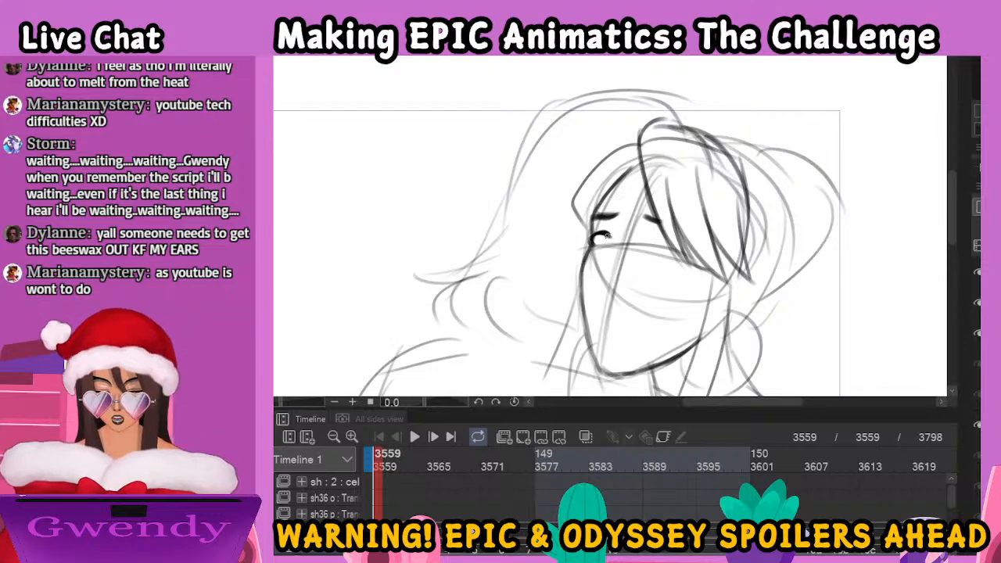
drag(592, 237, 584, 236)
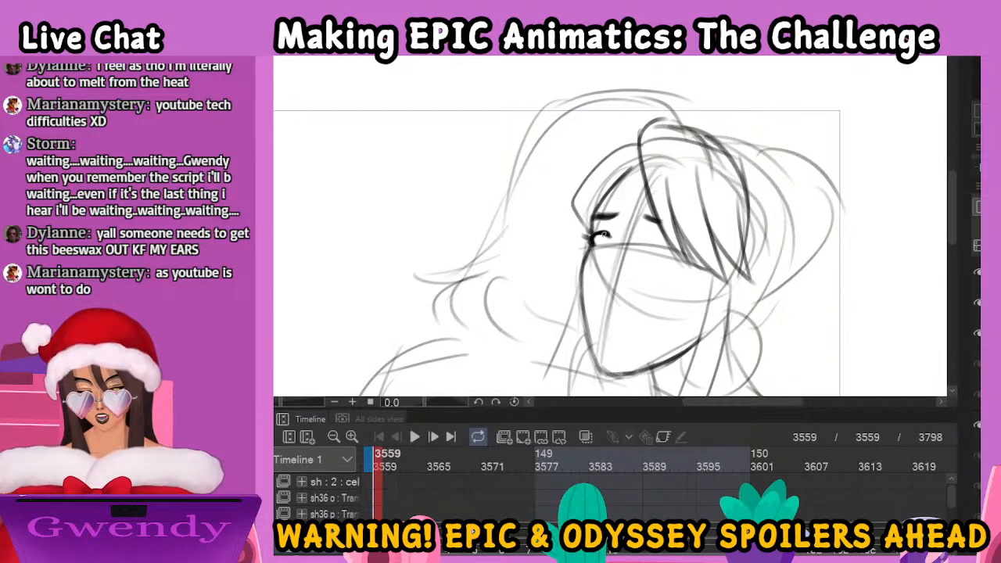
drag(603, 231, 671, 237)
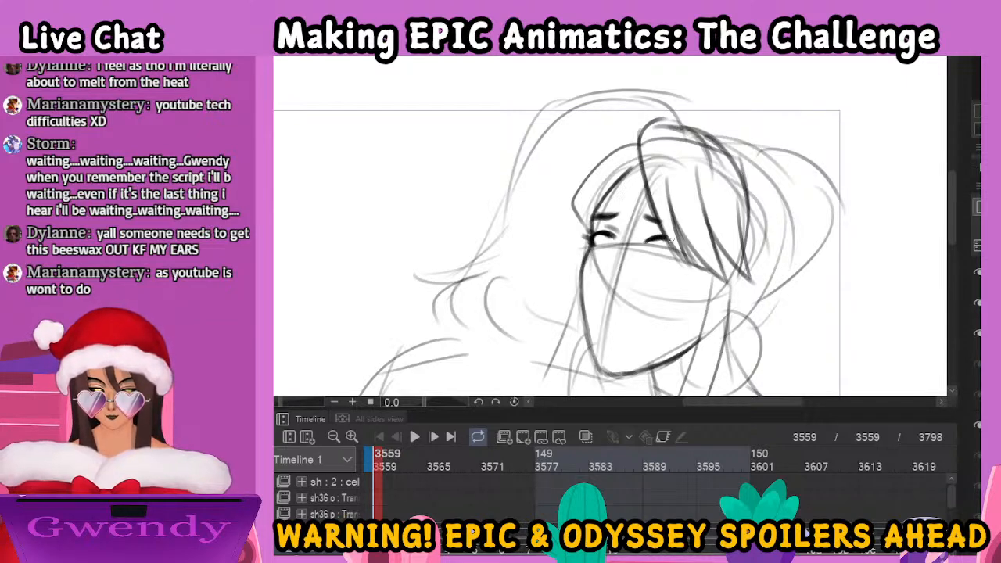
mouse_move(596, 250)
mouse_down()
mouse_move(606, 236)
mouse_move(664, 244)
mouse_move(663, 232)
mouse_up()
drag(648, 236, 665, 233)
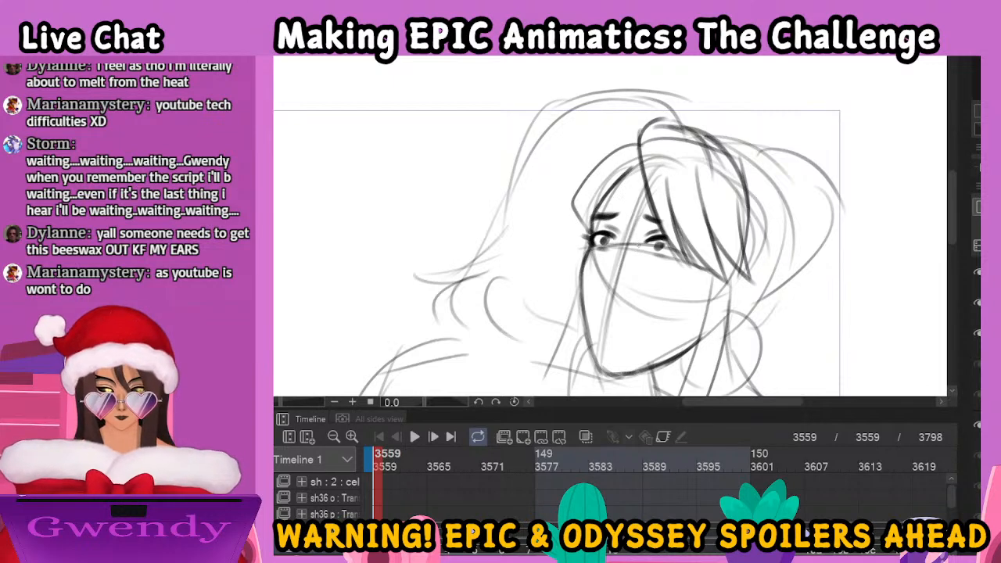
Draw the woman's nose and slightly parted lips, and darken the lid lines around her eyes
drag(679, 269, 672, 210)
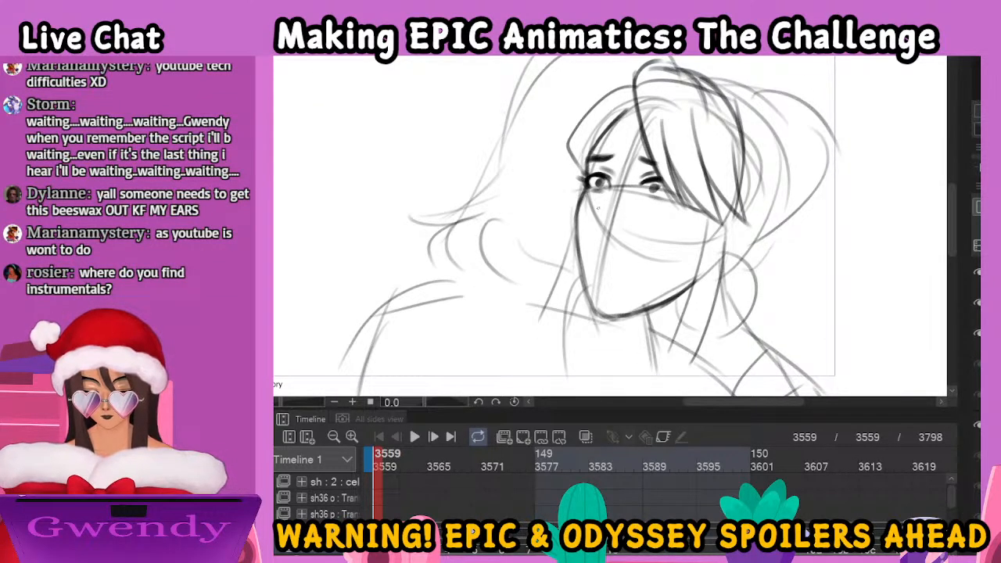
mouse_move(591, 210)
mouse_down()
mouse_move(604, 215)
mouse_move(592, 234)
mouse_move(606, 232)
mouse_up()
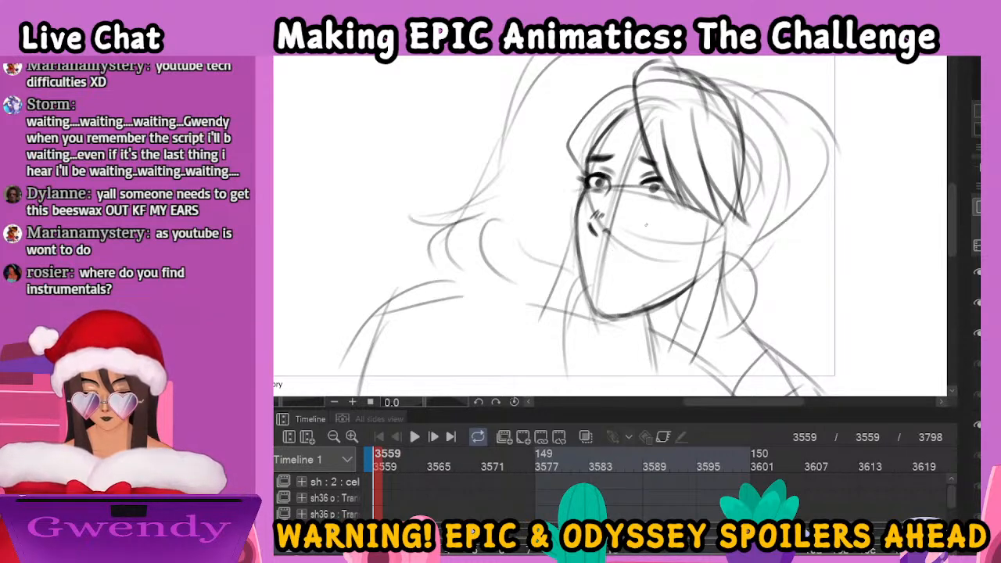
drag(648, 196, 667, 201)
drag(597, 179, 604, 177)
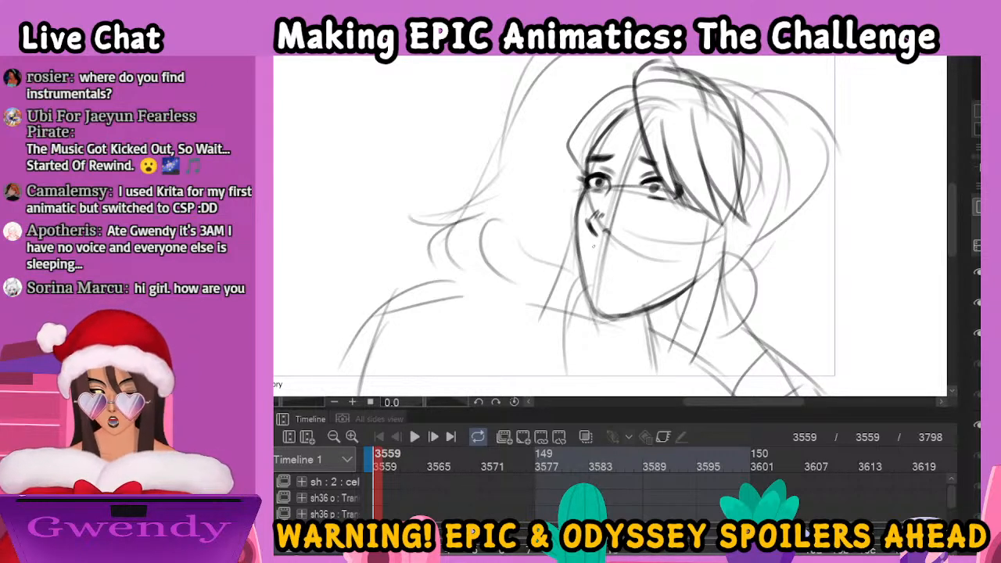
mouse_move(598, 255)
mouse_down()
mouse_move(619, 262)
mouse_move(597, 266)
mouse_move(628, 273)
mouse_move(618, 276)
mouse_up()
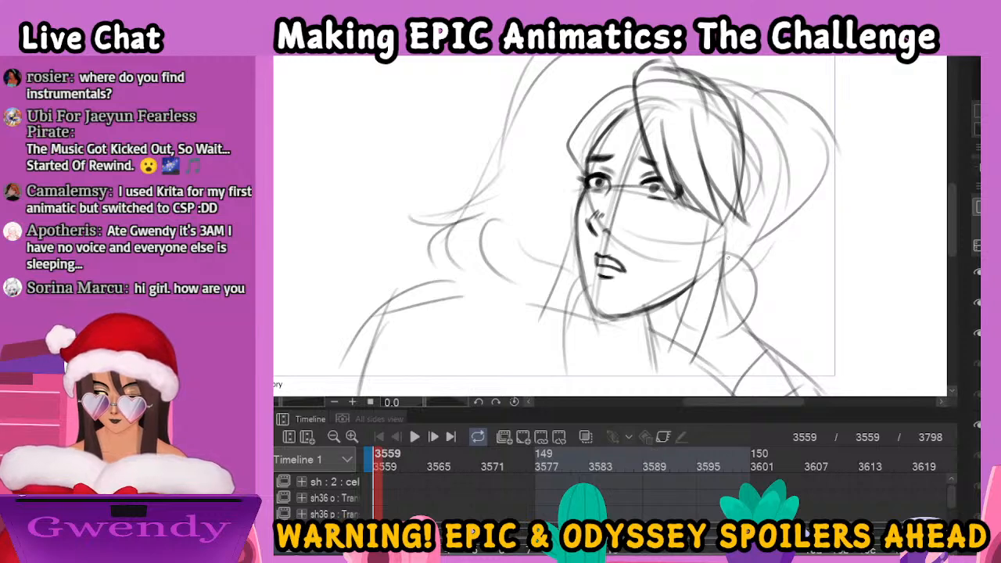
Draw the loose hair strands on both sides of the woman's face and the round earring beside her jaw
drag(705, 214, 693, 299)
drag(703, 240, 674, 352)
drag(718, 241, 705, 319)
drag(579, 256, 552, 306)
drag(577, 276, 563, 312)
mouse_move(696, 259)
mouse_down()
mouse_move(688, 303)
mouse_move(721, 317)
mouse_move(735, 316)
mouse_move(754, 291)
mouse_move(732, 260)
mouse_up()
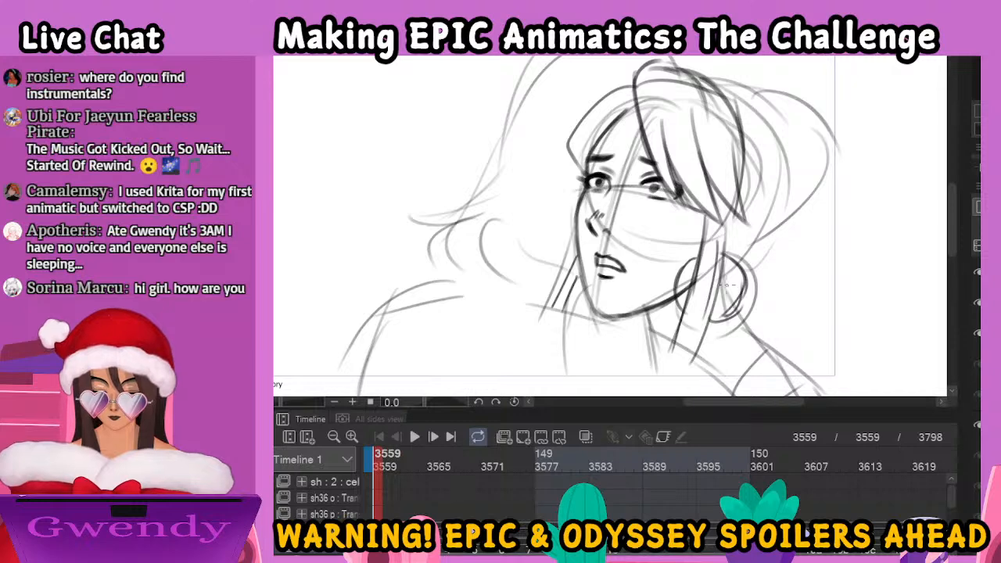
Draw the back of the woman's hair and her large bun with the small round hair ornament
scroll(728, 287, down, 1)
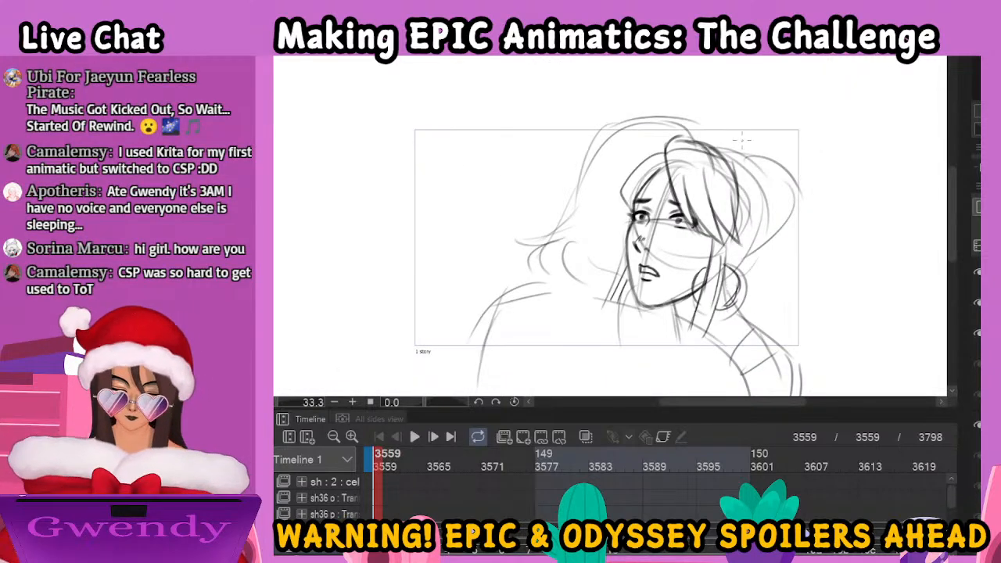
drag(757, 183, 762, 227)
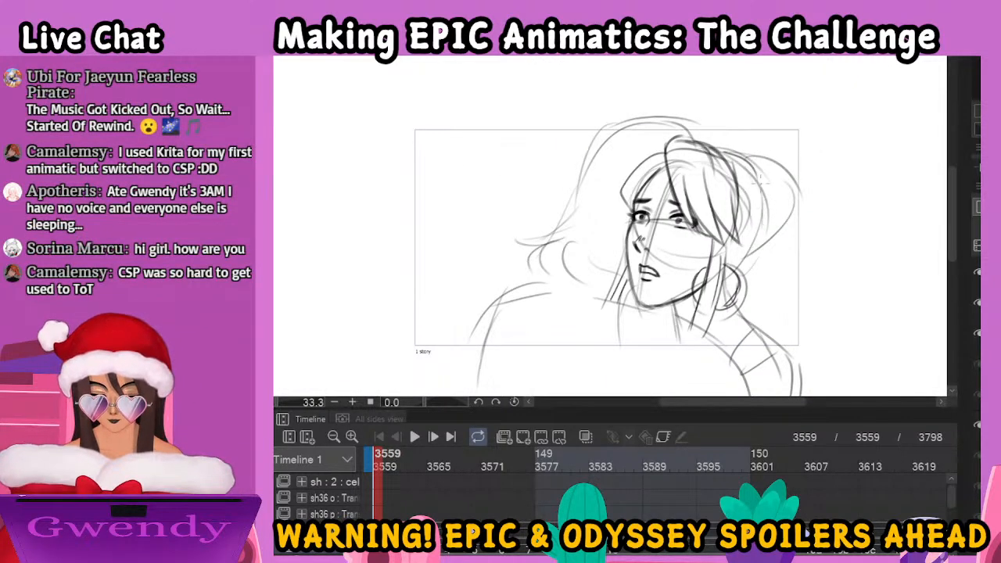
mouse_move(756, 172)
mouse_down()
mouse_move(774, 204)
mouse_move(770, 184)
mouse_move(743, 266)
mouse_up()
mouse_move(727, 155)
mouse_down()
mouse_move(747, 141)
mouse_move(771, 195)
mouse_up()
mouse_move(752, 141)
mouse_down()
mouse_move(735, 158)
mouse_move(781, 137)
mouse_move(810, 178)
mouse_move(807, 209)
mouse_move(770, 247)
mouse_up()
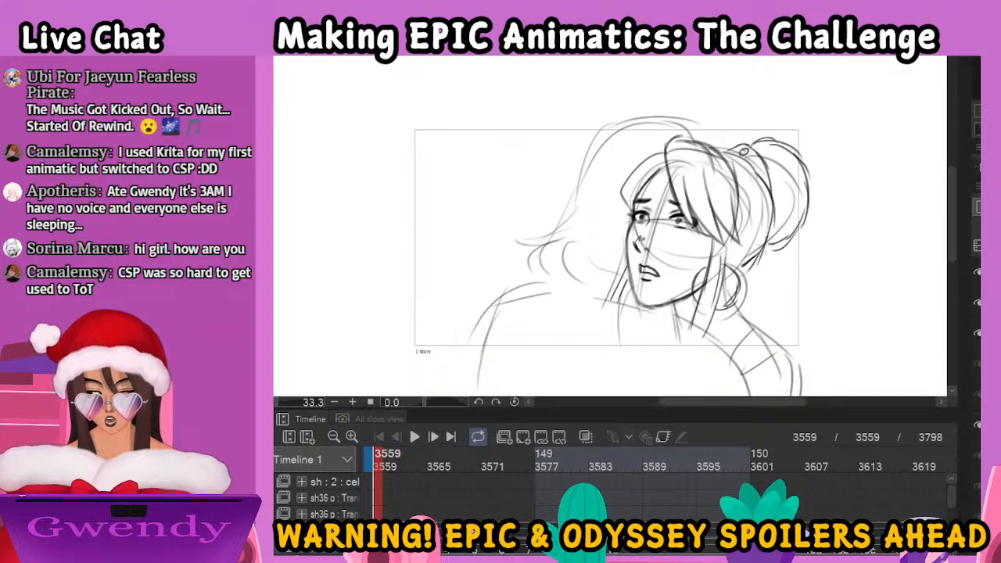
drag(746, 149, 773, 139)
mouse_move(764, 249)
mouse_down()
mouse_move(795, 236)
mouse_move(774, 255)
mouse_up()
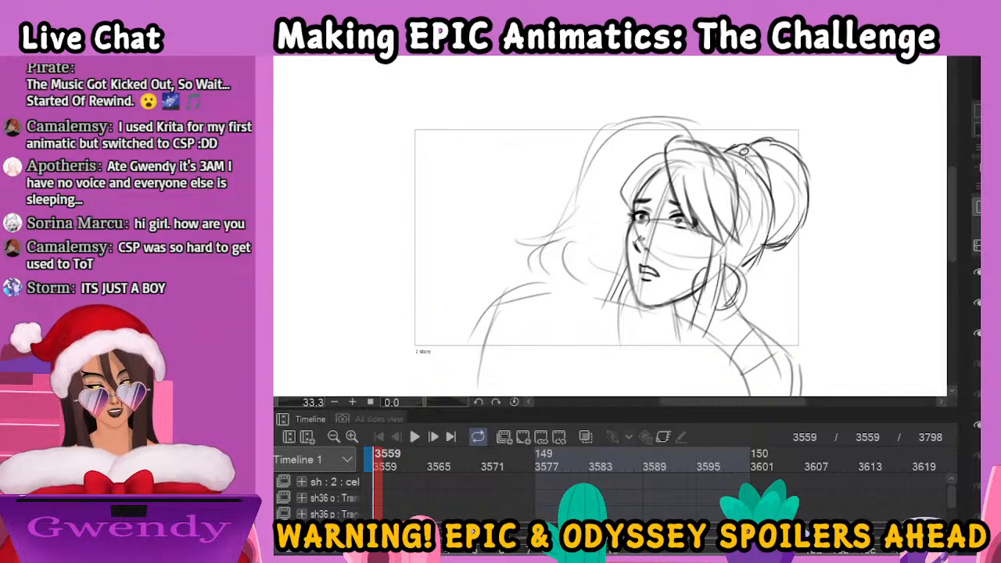
mouse_move(764, 172)
mouse_down()
mouse_move(776, 205)
mouse_move(772, 234)
mouse_up()
drag(771, 189, 751, 261)
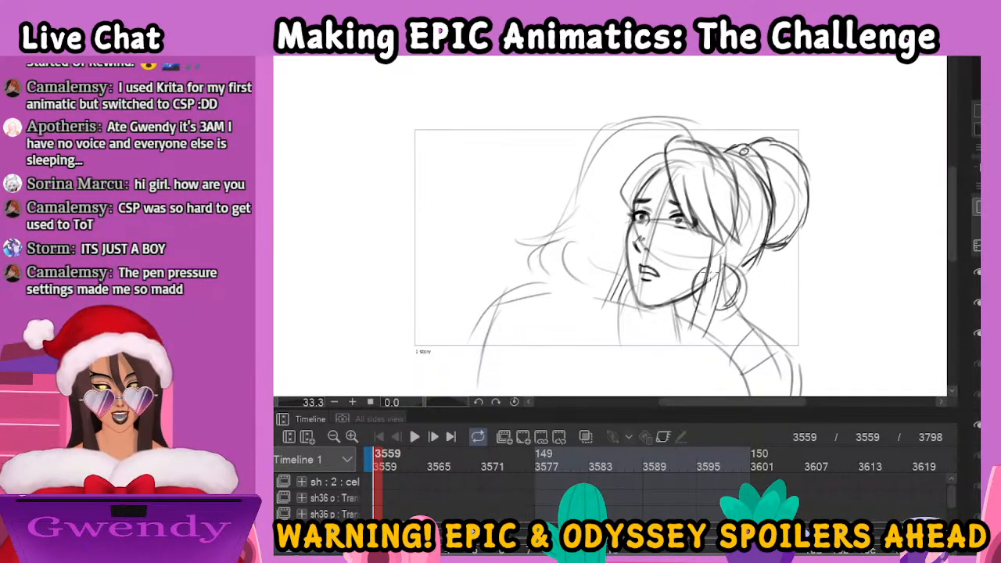
Add the woman's second earring and her shoulder band with its oval gem, and check the coloured character reference
drag(628, 270, 623, 308)
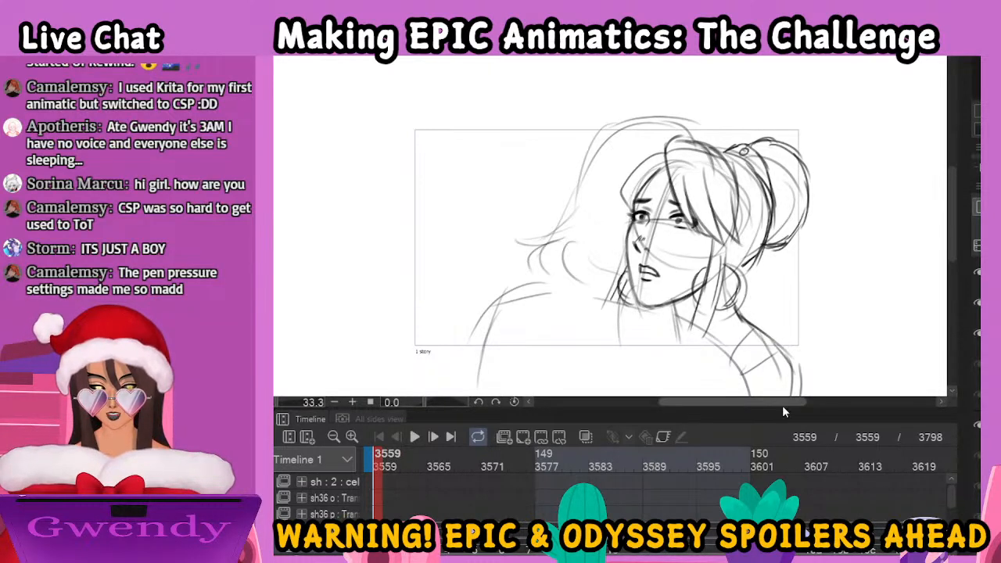
mouse_move(760, 332)
mouse_down()
mouse_move(740, 363)
mouse_move(756, 349)
mouse_move(759, 368)
mouse_move(803, 361)
mouse_move(809, 370)
mouse_move(780, 333)
mouse_move(739, 371)
mouse_up()
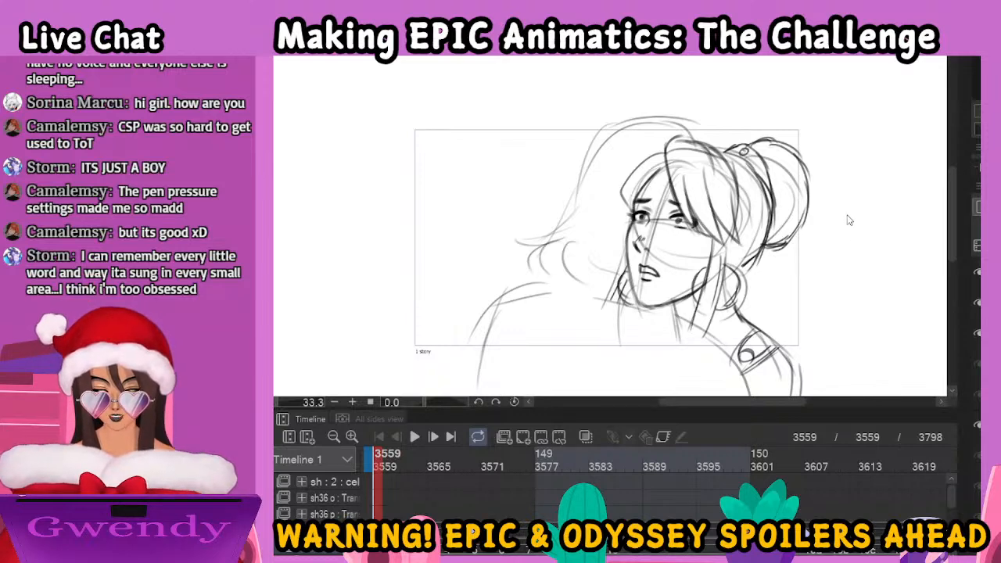
key(ctrl+Tab)
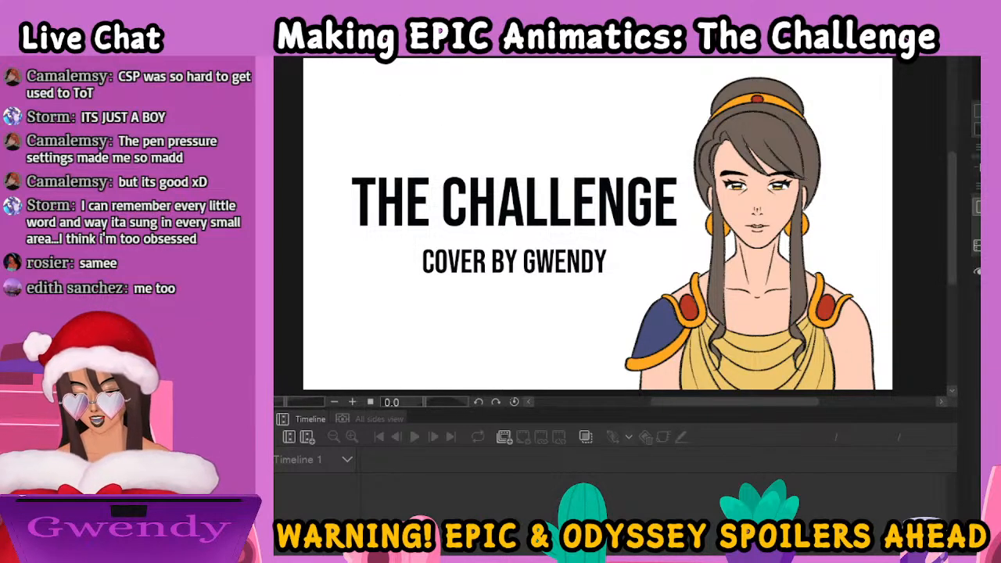
key(ctrl+Tab)
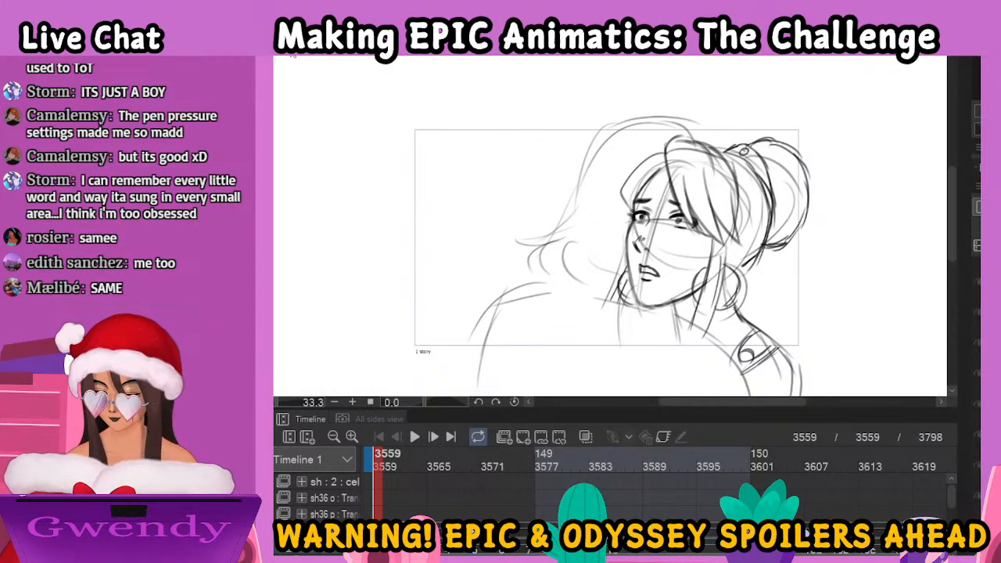
Draw the draped cloak folds over the man's shoulders and outline his wavy hair behind the woman's face
mouse_move(517, 296)
mouse_down()
mouse_move(460, 345)
mouse_move(462, 380)
mouse_move(676, 354)
mouse_up()
drag(472, 345, 701, 341)
mouse_move(510, 296)
mouse_down()
mouse_move(618, 329)
mouse_move(690, 332)
mouse_up()
drag(519, 293, 683, 308)
mouse_move(647, 318)
mouse_down()
mouse_move(684, 320)
mouse_move(740, 352)
mouse_move(477, 380)
mouse_up()
mouse_move(686, 125)
mouse_down()
mouse_move(636, 118)
mouse_move(609, 129)
mouse_move(562, 227)
mouse_move(529, 236)
mouse_move(554, 244)
mouse_move(535, 277)
mouse_move(602, 292)
mouse_move(591, 285)
mouse_up()
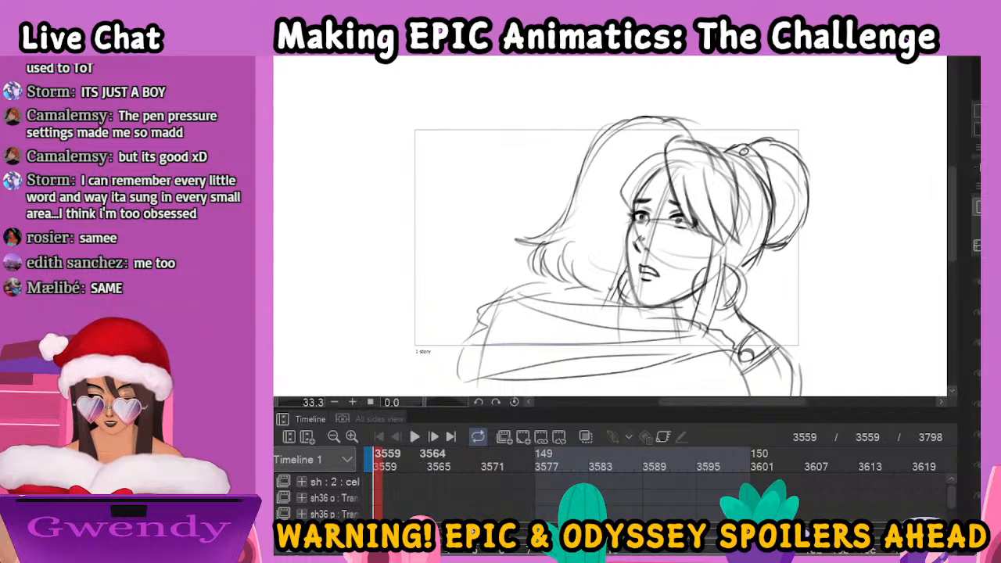
Compare the rough embrace drawings at frames 3564 and 3567 and check the coloured character reference again
click(423, 462)
key(ctrl+plus)
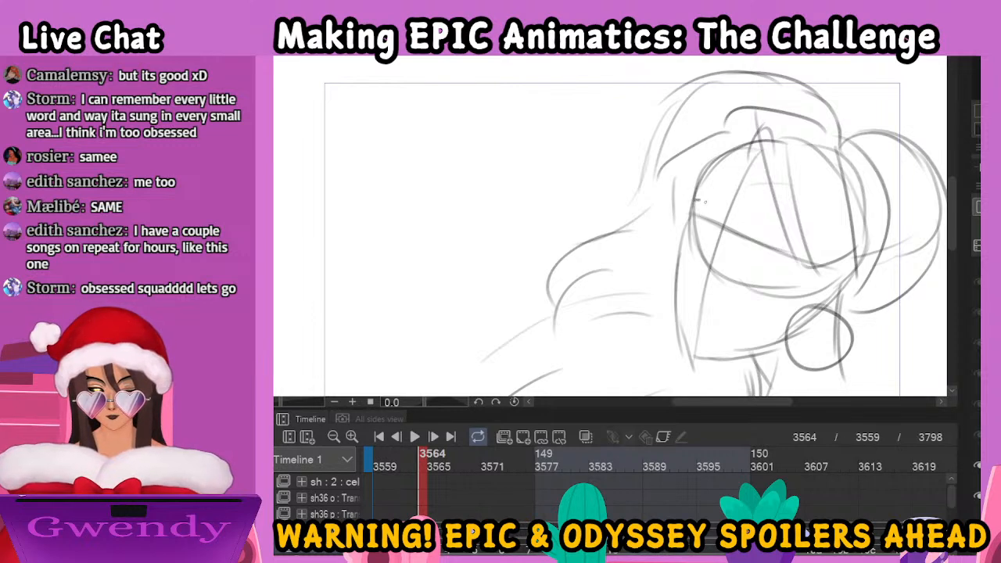
mouse_move(697, 196)
mouse_down()
mouse_move(786, 232)
mouse_move(790, 244)
mouse_up()
click(453, 552)
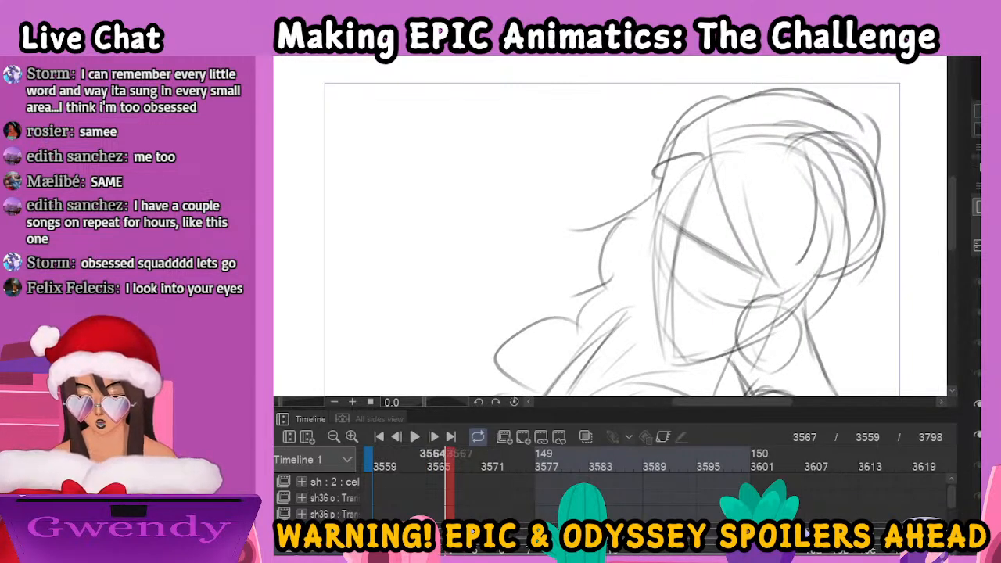
click(429, 553)
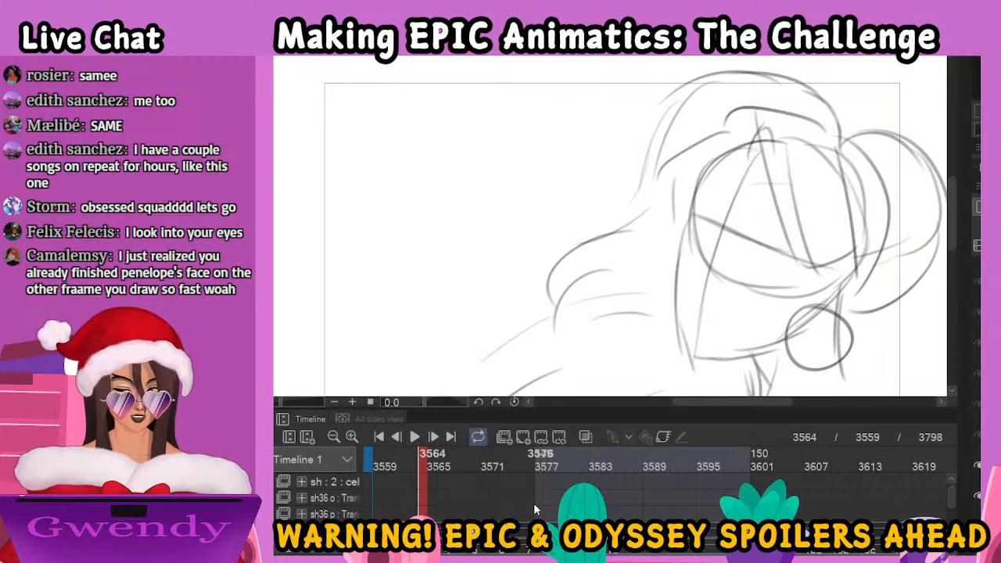
key(ctrl+Tab)
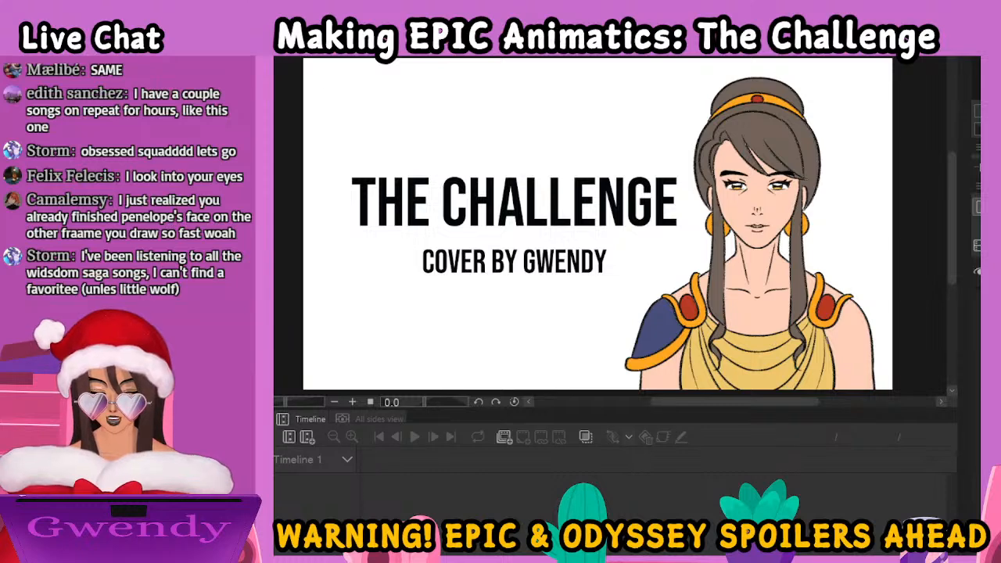
key(ctrl+Tab)
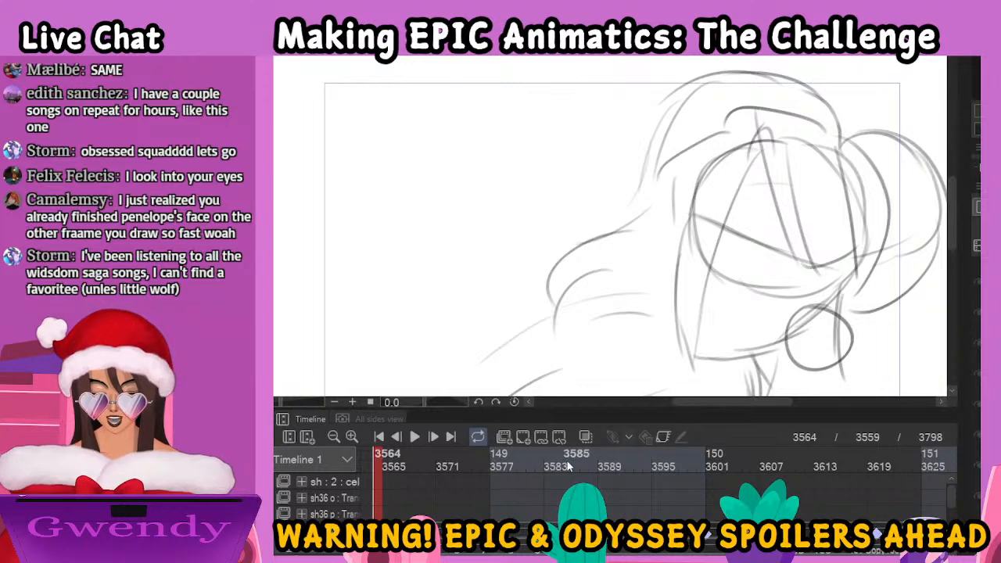
scroll(653, 493, left, 3)
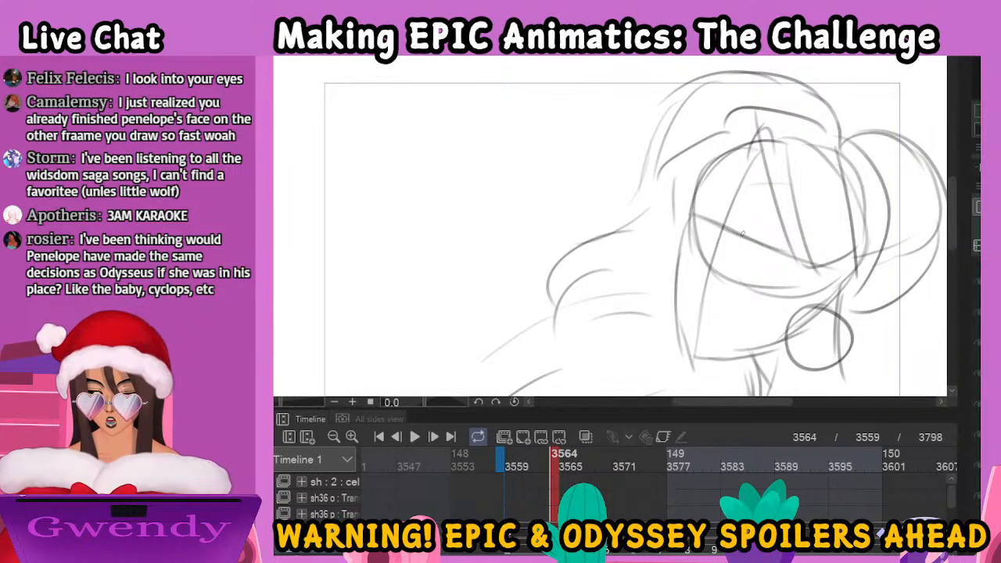
drag(738, 232, 778, 237)
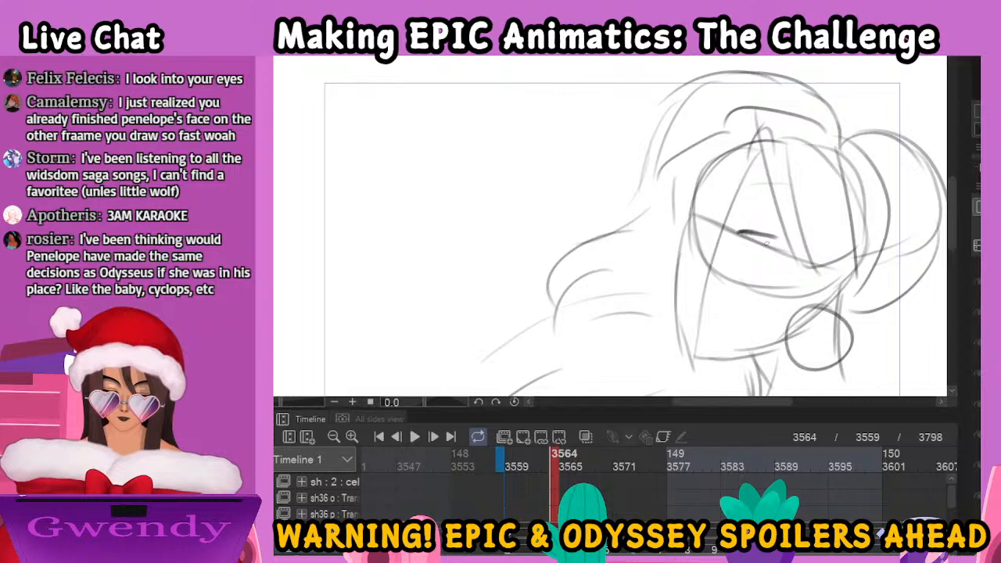
key(ctrl+z)
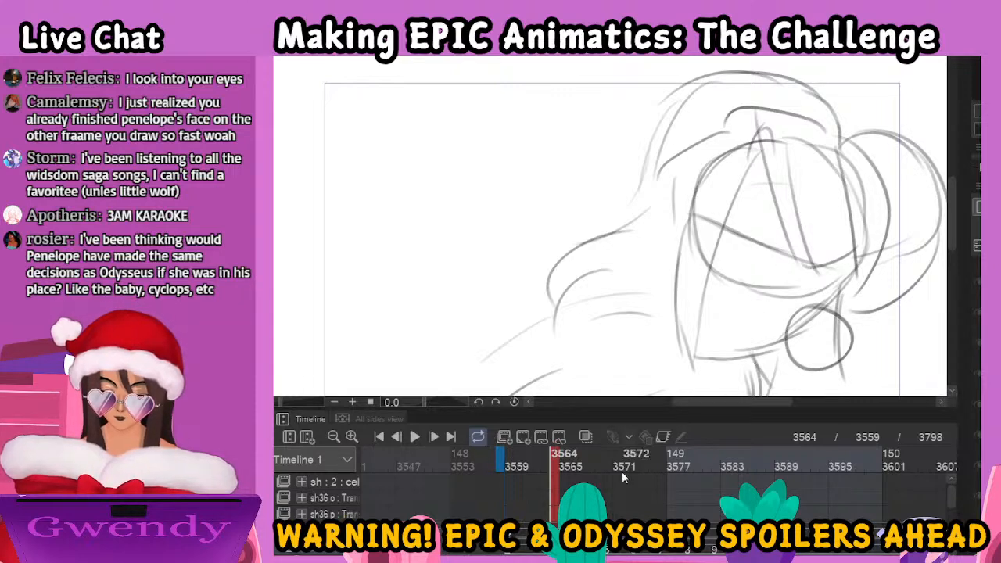
click(582, 458)
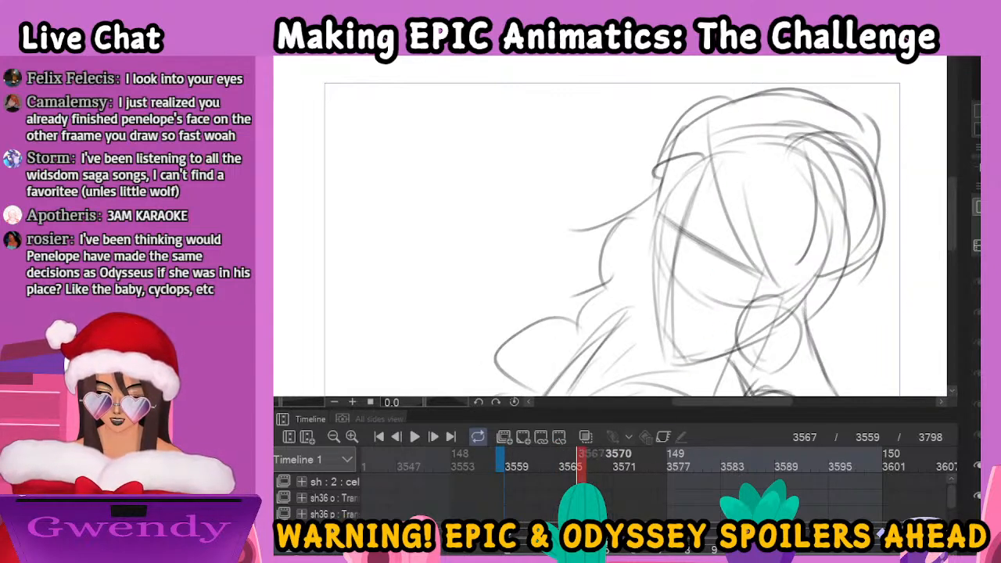
click(554, 457)
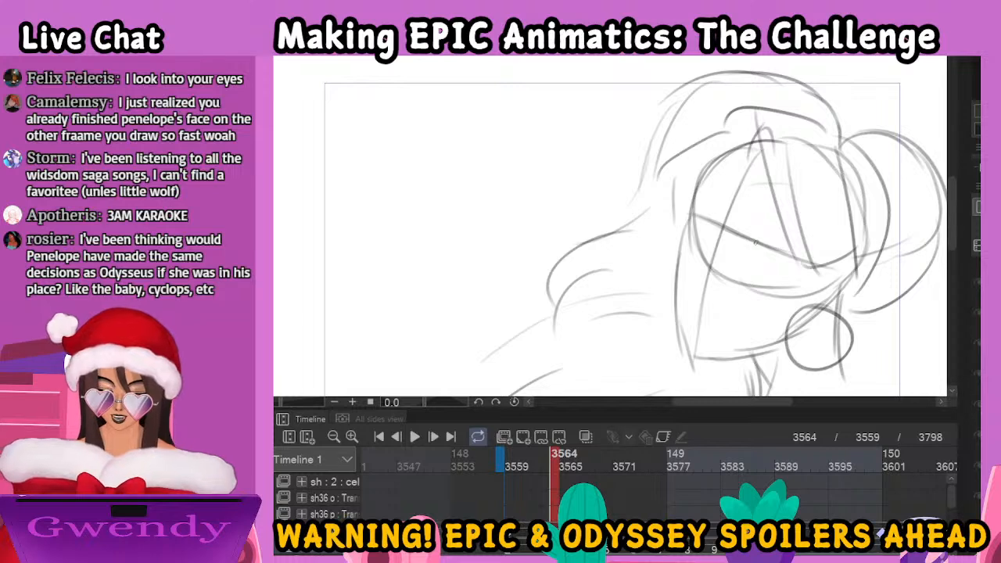
Draw the woman's eyebrows, both eyes with their irises, and her nose over the rough head at frame 3564
mouse_move(695, 201)
mouse_down()
mouse_move(722, 205)
mouse_move(795, 250)
mouse_up()
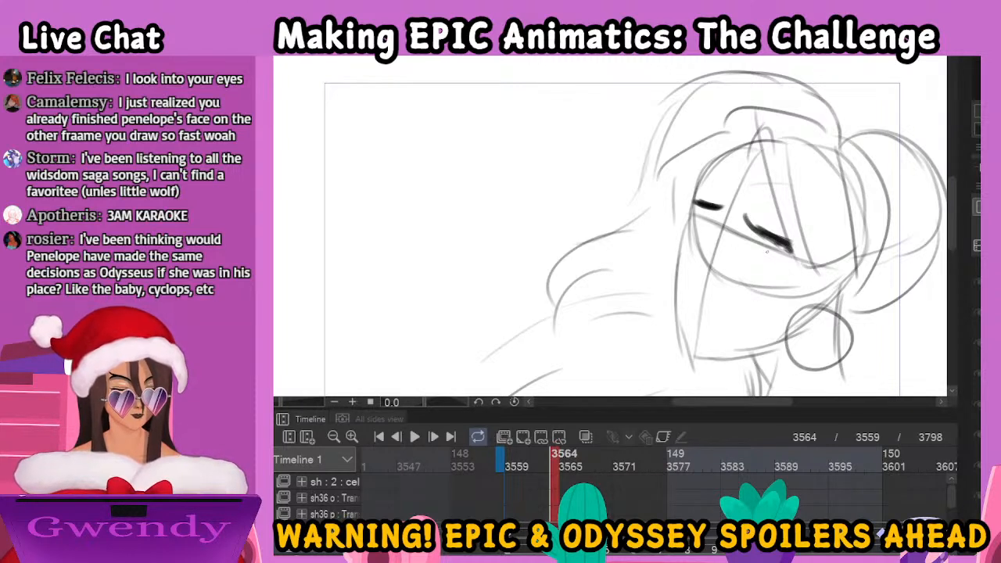
mouse_move(743, 245)
mouse_down()
mouse_move(776, 256)
mouse_move(774, 268)
mouse_move(785, 259)
mouse_move(691, 212)
mouse_move(689, 224)
mouse_move(700, 219)
mouse_move(708, 234)
mouse_up()
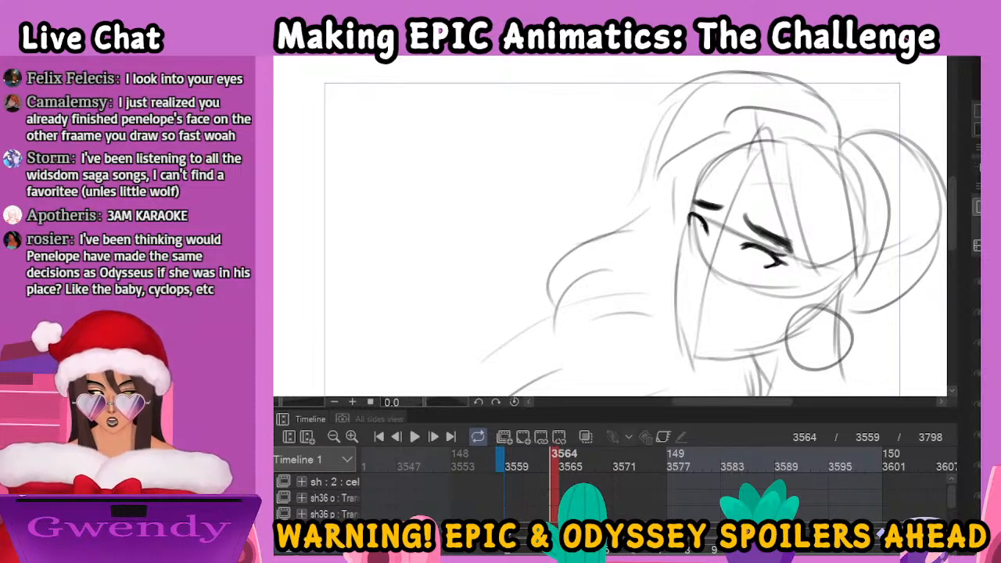
mouse_move(696, 205)
mouse_down()
mouse_move(704, 209)
mouse_move(692, 229)
mouse_move(691, 201)
mouse_move(711, 233)
mouse_up()
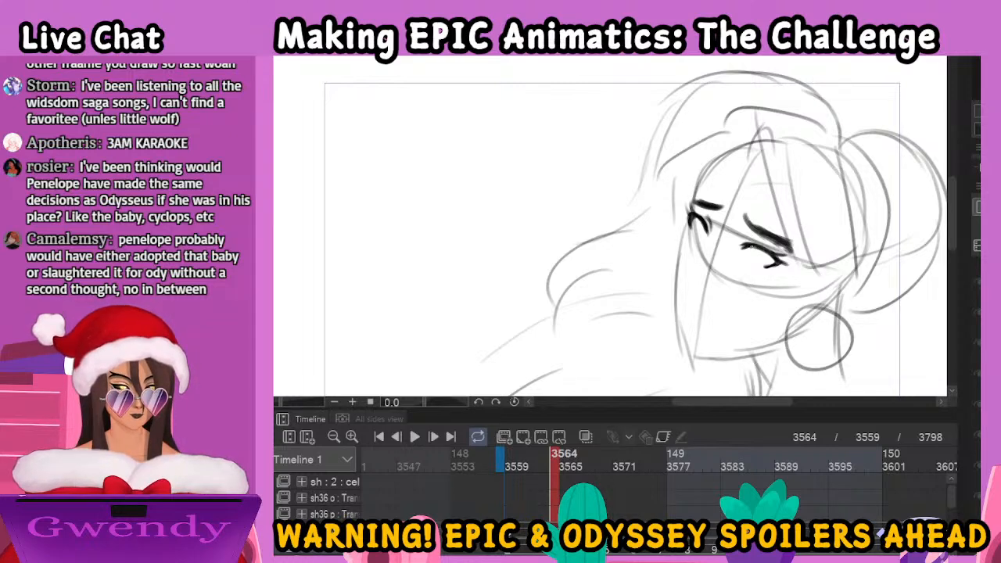
mouse_move(743, 237)
mouse_down()
mouse_move(765, 241)
mouse_move(757, 268)
mouse_up()
drag(693, 235, 761, 260)
mouse_move(698, 229)
mouse_down()
mouse_move(707, 251)
mouse_move(679, 287)
mouse_move(702, 302)
mouse_up()
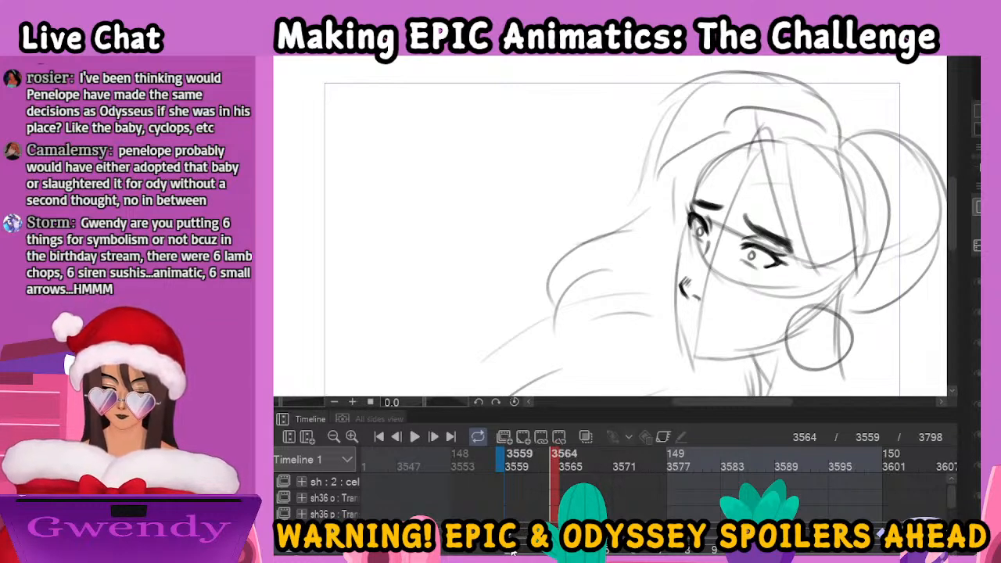
Check the drawing at frame 3559, then draw the woman's long fringe strands falling over her forehead and temple at frame 3564
click(509, 461)
click(555, 461)
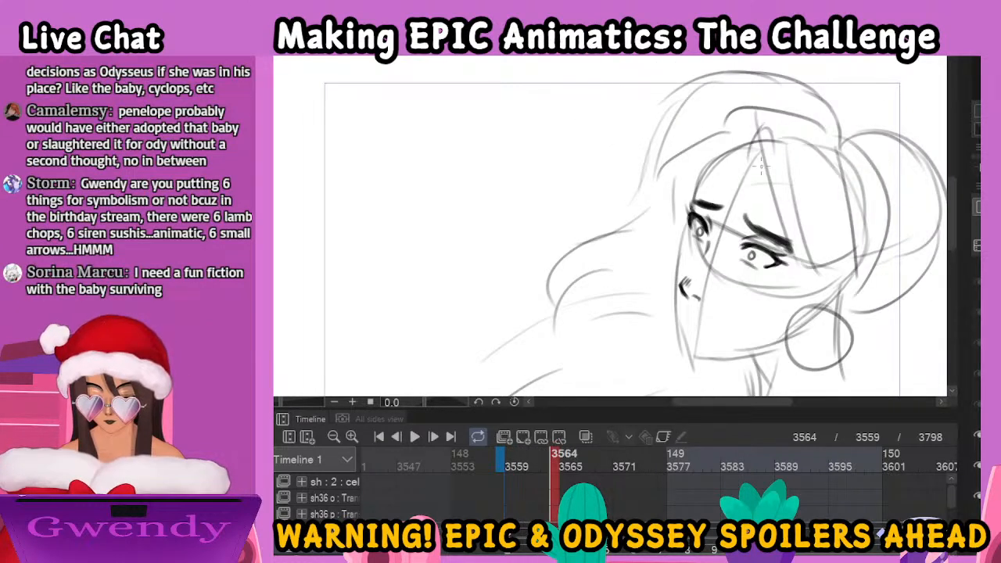
mouse_move(752, 139)
mouse_down()
mouse_move(765, 160)
mouse_move(766, 258)
mouse_up()
drag(763, 156, 821, 287)
drag(796, 174, 827, 298)
drag(793, 208, 851, 300)
drag(819, 189, 843, 296)
Draw the swept crown of the woman's hair and the curved locks framing the far side of her forehead
drag(740, 159, 789, 110)
drag(766, 147, 818, 192)
drag(741, 151, 696, 211)
drag(742, 139, 677, 169)
drag(715, 147, 672, 218)
drag(683, 167, 671, 227)
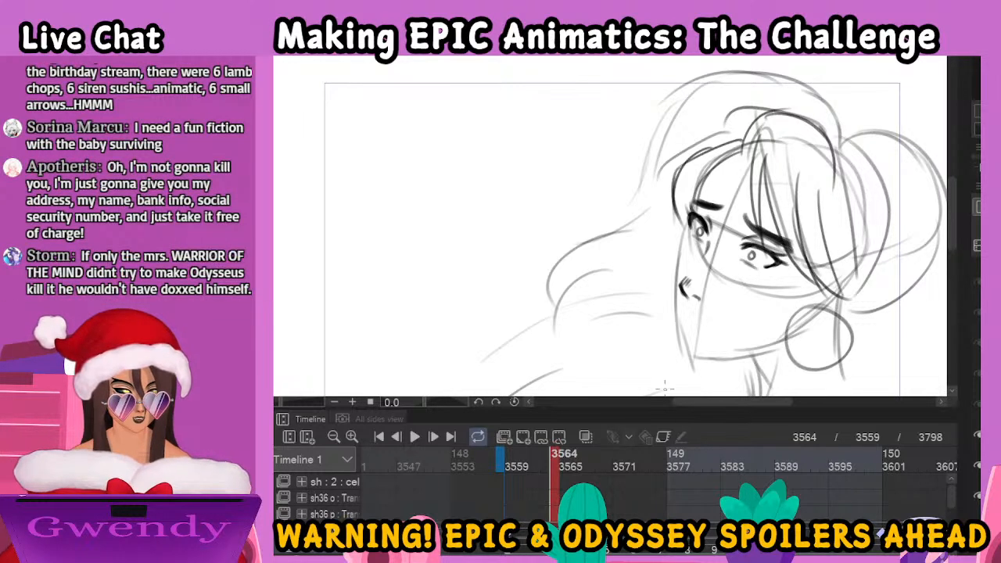
Outline the woman's face from the far cheek round to the jaw and draw her slightly open mouth
mouse_move(687, 222)
mouse_down()
mouse_move(669, 302)
mouse_move(698, 350)
mouse_move(683, 350)
mouse_move(727, 358)
mouse_move(782, 344)
mouse_up()
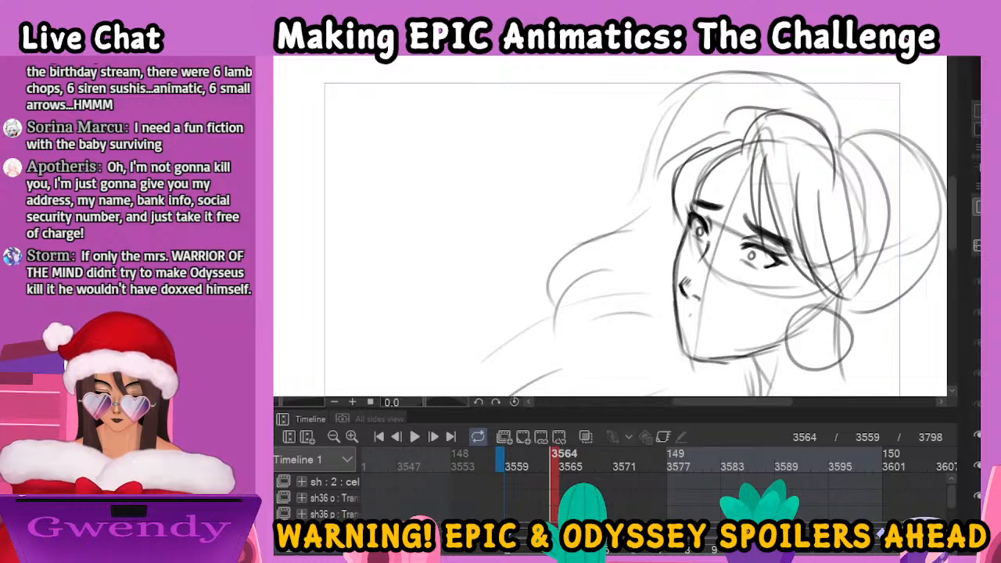
mouse_move(687, 307)
mouse_down()
mouse_move(717, 335)
mouse_move(703, 336)
mouse_up()
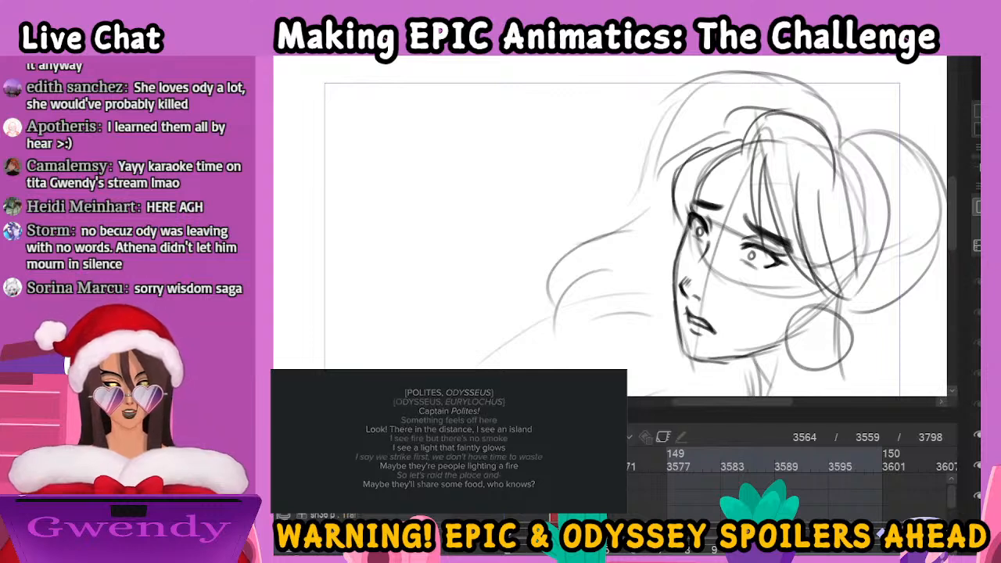
drag(730, 402, 753, 404)
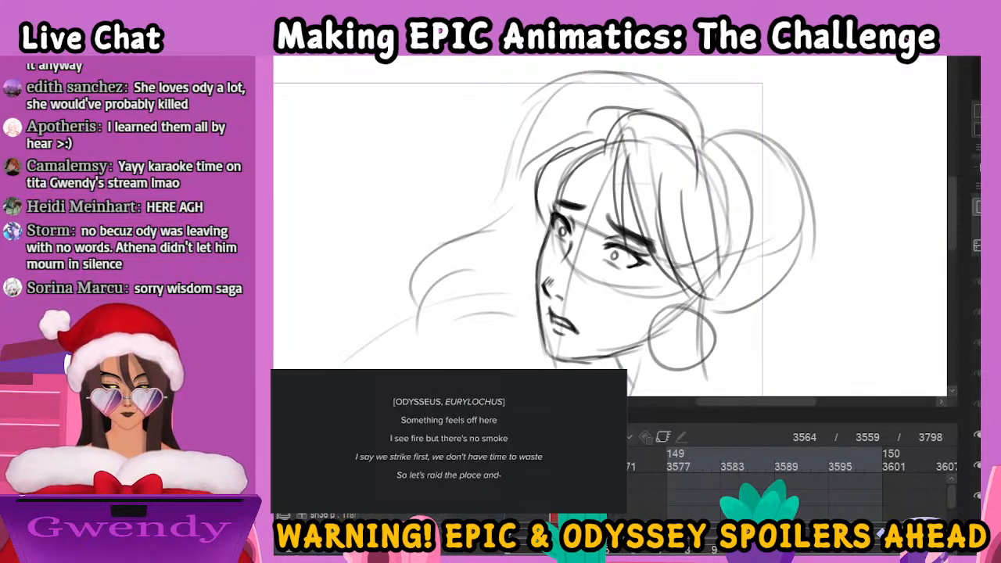
drag(449, 419, 822, 419)
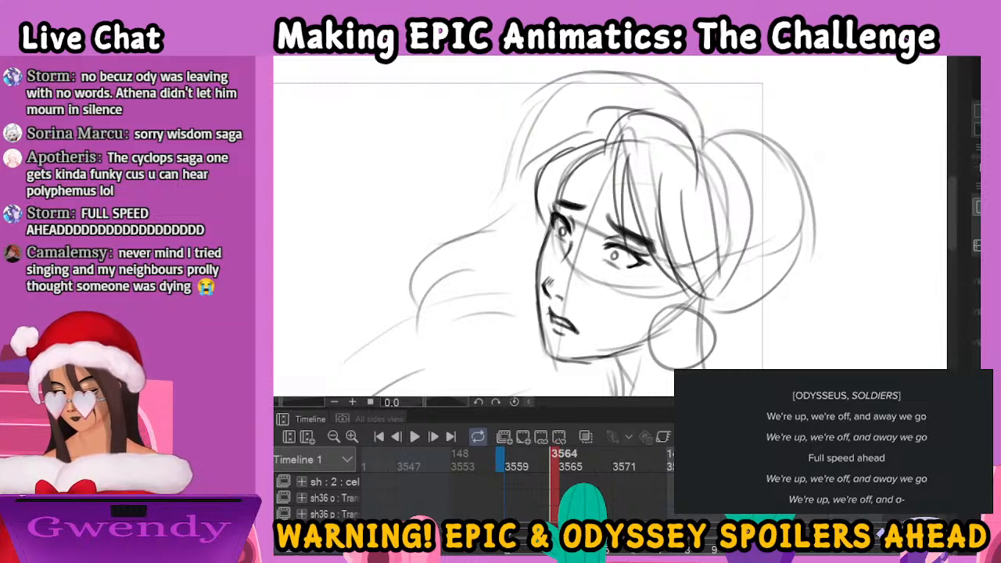
Draw the woman's neck lines, the ear area above her round earring, and the back line running to her shoulder
key(ctrl+minus)
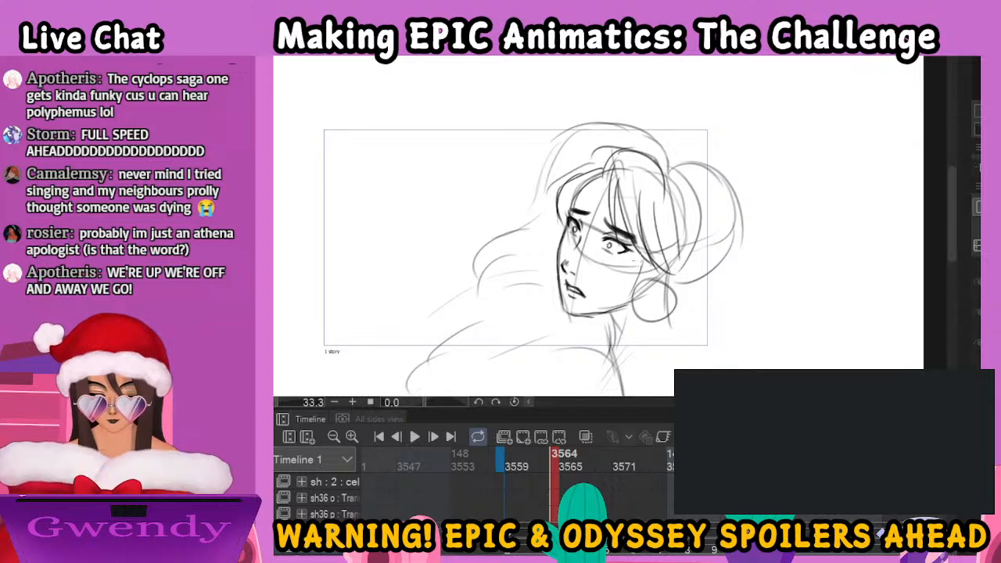
drag(652, 267, 613, 365)
drag(617, 312, 605, 365)
mouse_move(653, 267)
mouse_down()
mouse_move(625, 350)
mouse_move(665, 280)
mouse_move(666, 294)
mouse_up()
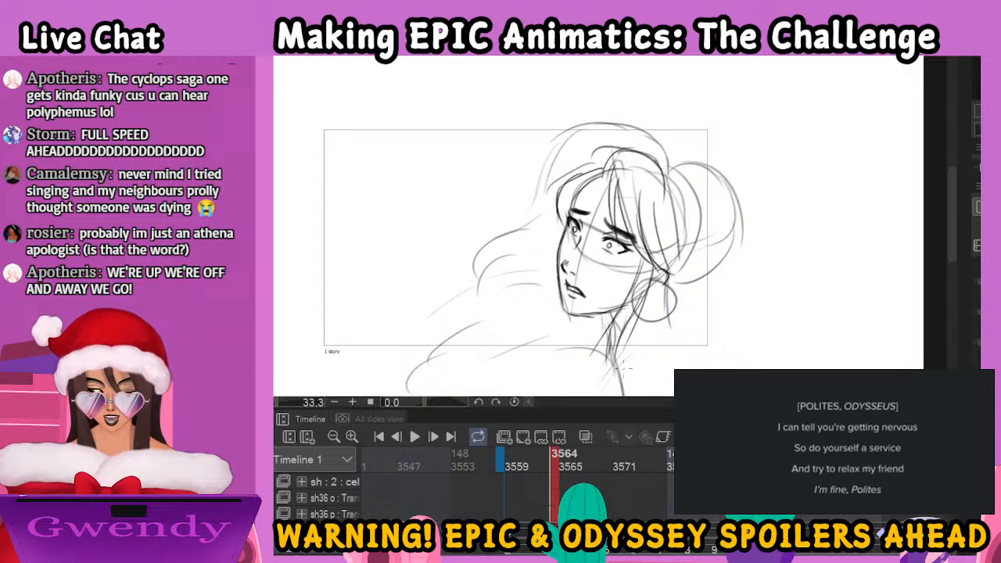
key(ctrl+minus)
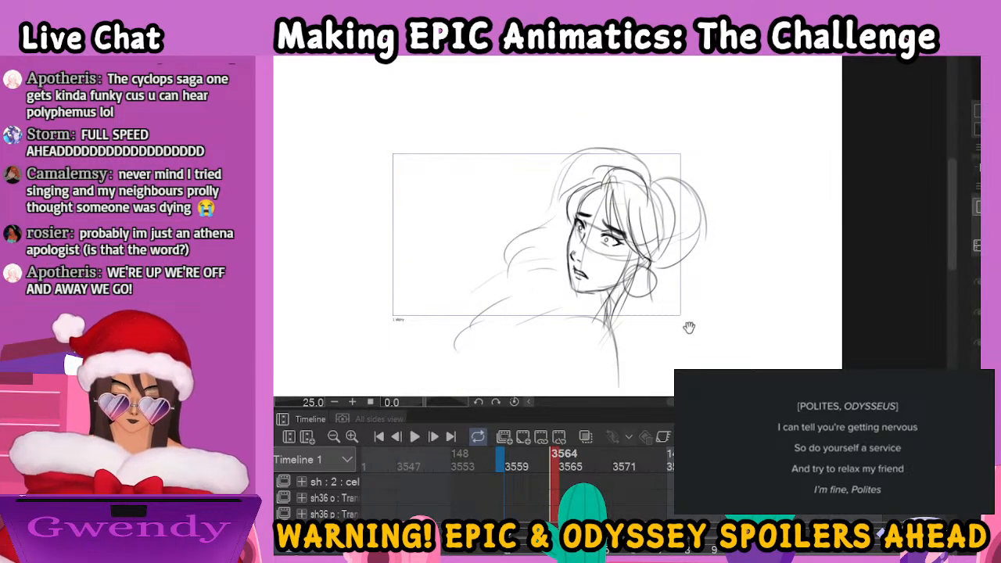
drag(690, 334, 652, 286)
mouse_move(611, 244)
mouse_down()
mouse_move(626, 289)
mouse_move(600, 273)
mouse_up()
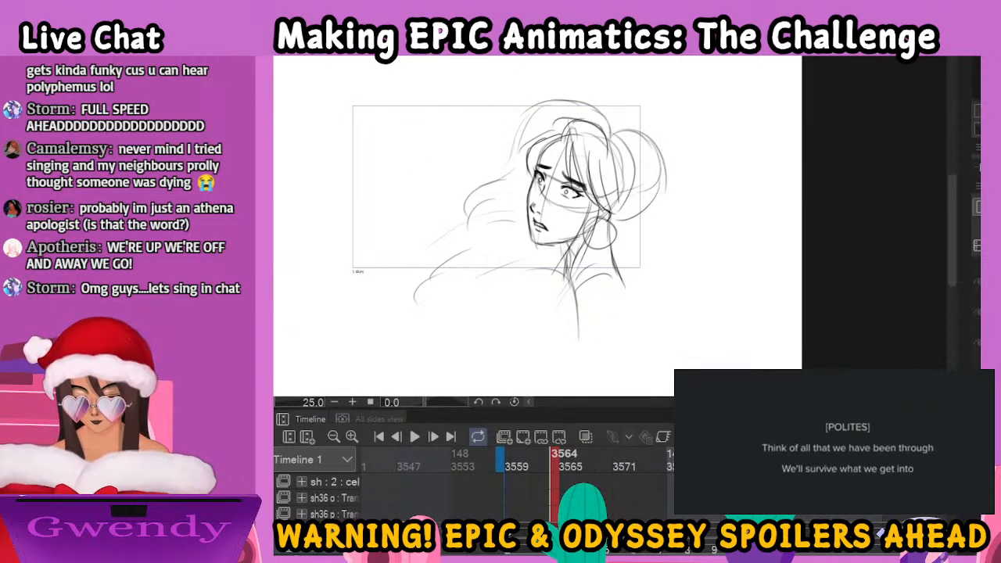
Draw the banded sleeve folds over the woman's shoulder and the outer line of her upper arm
key(ctrl+v)
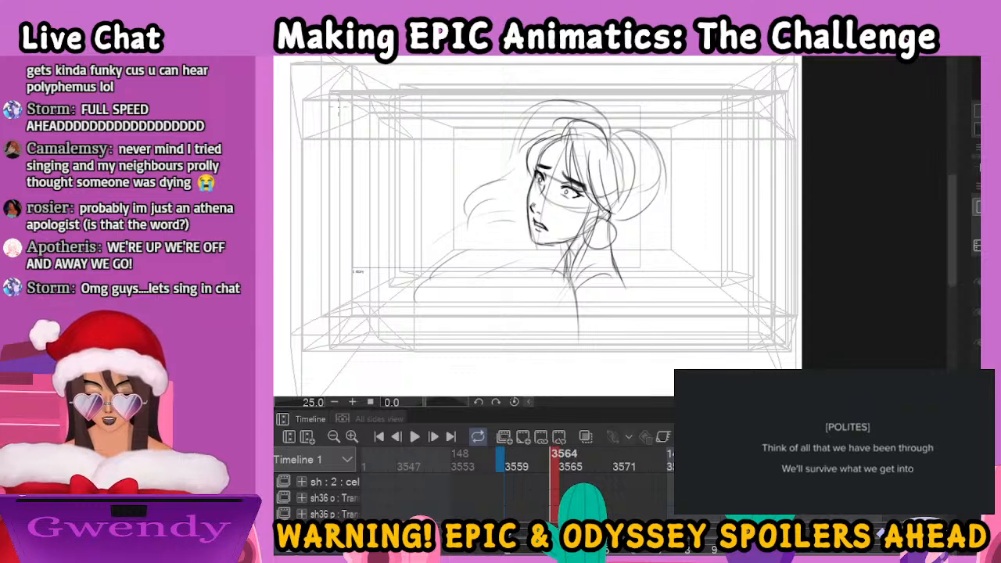
key(ctrl+z)
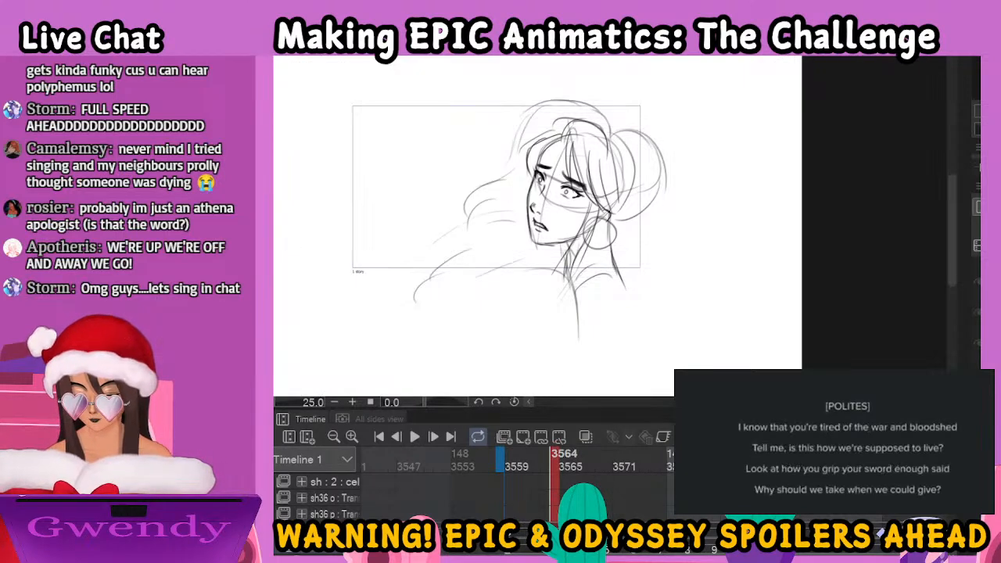
key(ctrl+z)
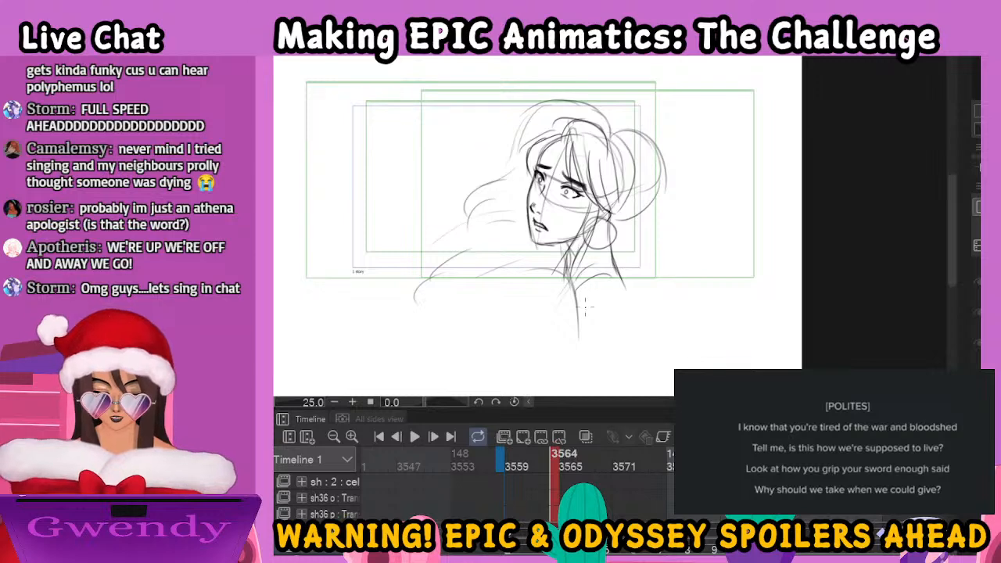
mouse_move(581, 293)
mouse_down()
mouse_move(608, 276)
mouse_move(628, 287)
mouse_move(612, 293)
mouse_move(624, 298)
mouse_move(595, 294)
mouse_move(627, 288)
mouse_up()
drag(627, 284, 630, 356)
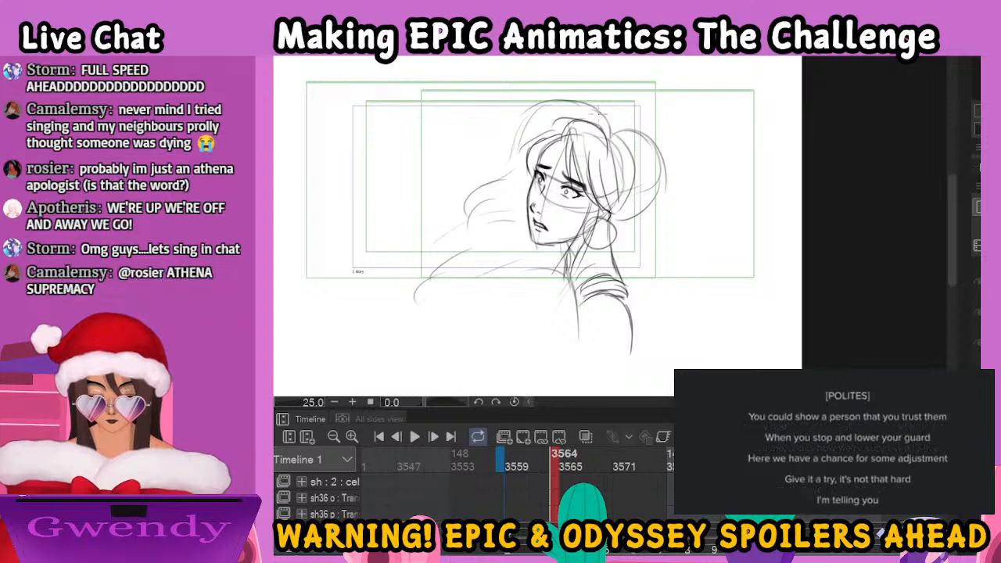
Outline the man's wavy hair behind the woman's head and draw the cloak folds draped over his shoulders and back
mouse_move(608, 114)
mouse_down()
mouse_move(616, 137)
mouse_move(567, 94)
mouse_move(511, 138)
mouse_move(471, 209)
mouse_move(504, 188)
mouse_move(493, 197)
mouse_move(499, 223)
mouse_move(487, 226)
mouse_move(518, 221)
mouse_move(505, 203)
mouse_move(445, 231)
mouse_move(458, 239)
mouse_move(428, 287)
mouse_move(512, 306)
mouse_move(462, 290)
mouse_move(523, 276)
mouse_move(487, 264)
mouse_move(551, 286)
mouse_up()
drag(469, 227, 560, 276)
drag(508, 227, 526, 245)
mouse_move(560, 280)
mouse_down()
mouse_move(577, 302)
mouse_move(581, 338)
mouse_up()
drag(492, 282, 492, 337)
drag(417, 295, 502, 284)
drag(435, 280, 419, 325)
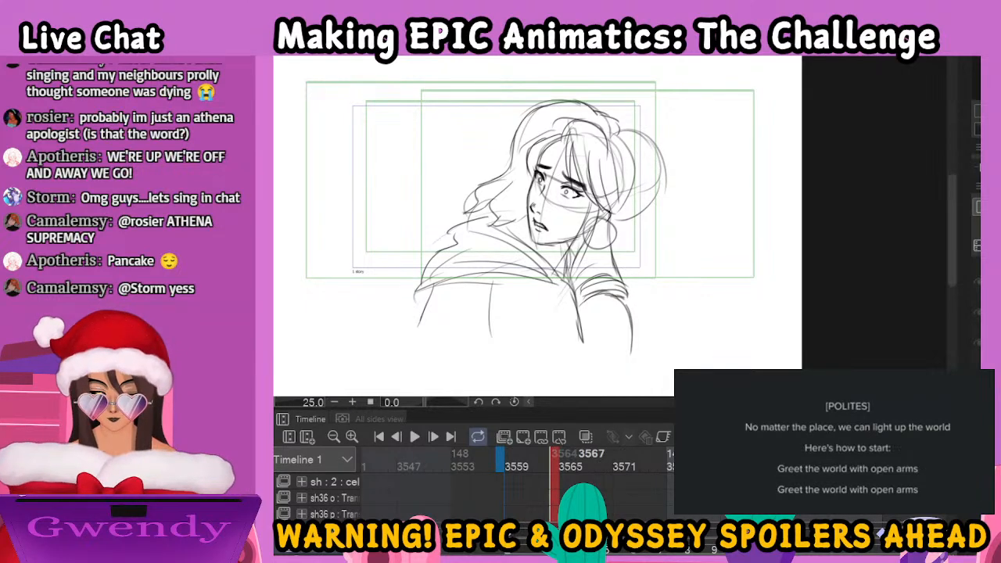
Compare frame 3564 with the rough at 3567, then select and nudge part of the woman's facial features at 3564
click(581, 460)
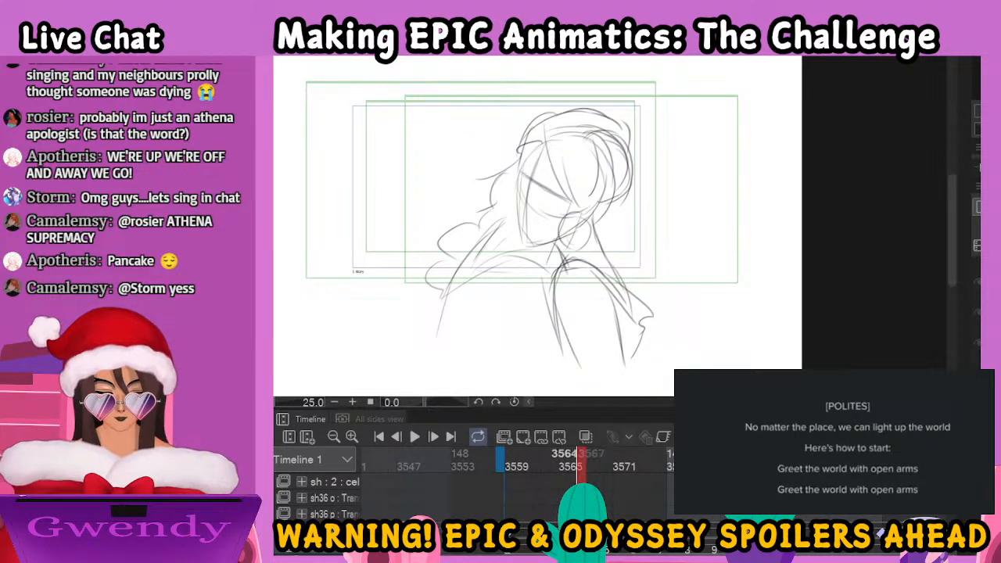
click(555, 460)
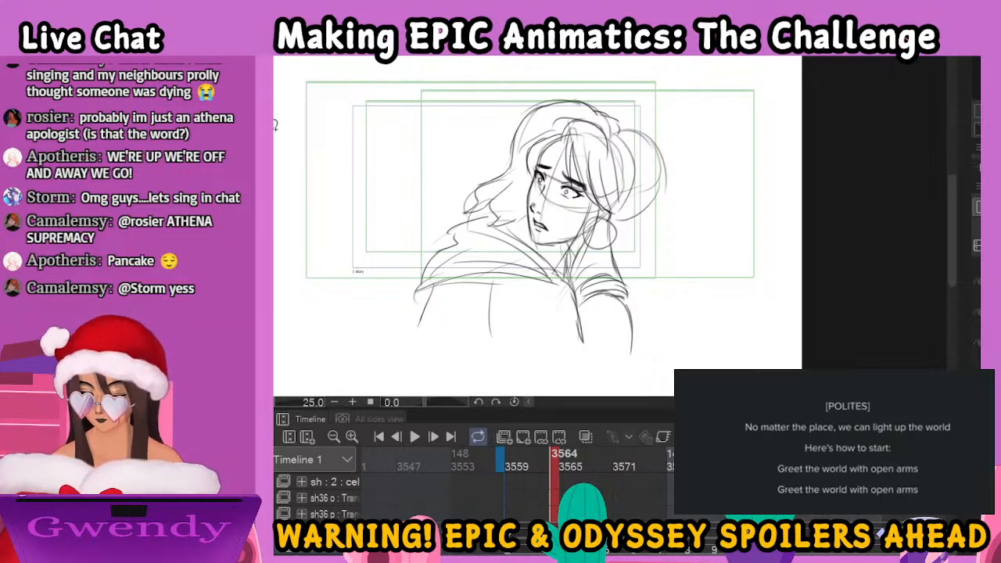
mouse_move(554, 230)
mouse_down()
mouse_move(540, 202)
mouse_move(558, 196)
mouse_up()
key(k)
key(ctrl+d)
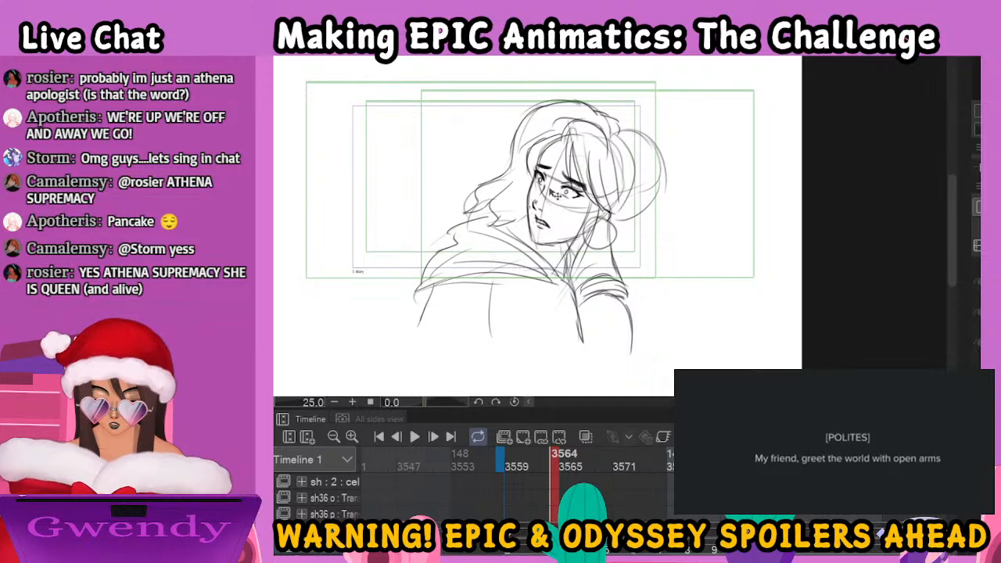
Check the neighbouring frames and draw the woman's furrowed eyebrows and upper eye lines over the rough at frame 3567
click(582, 546)
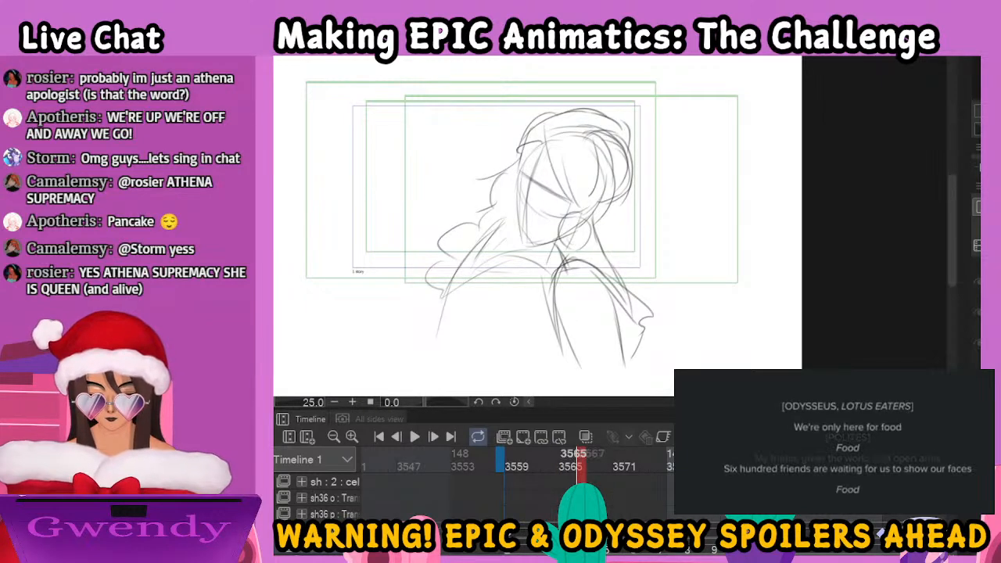
click(610, 551)
click(582, 549)
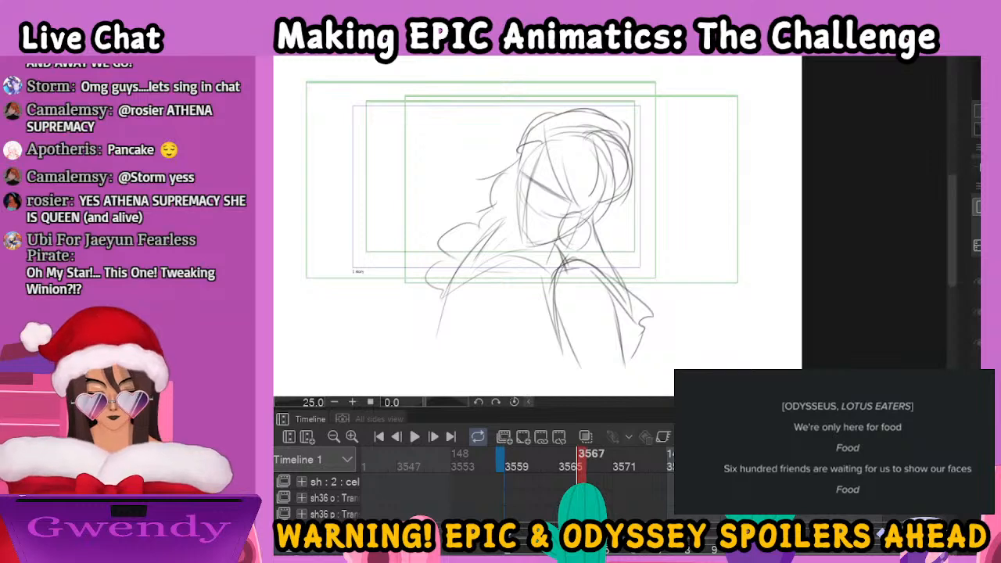
click(556, 547)
click(581, 548)
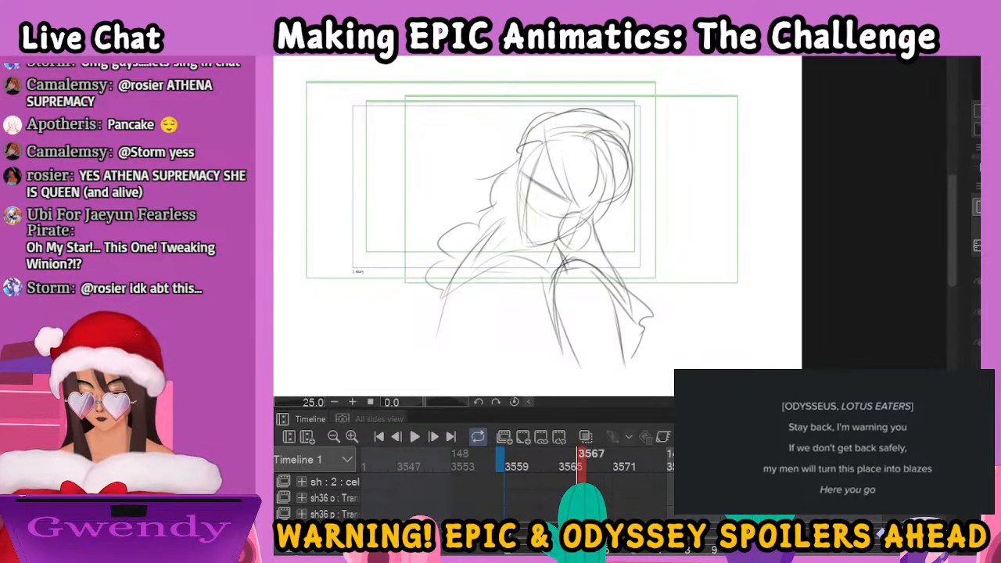
key(ctrl+plus)
key(ctrl+plus)
drag(638, 171, 728, 273)
mouse_move(577, 162)
mouse_down()
mouse_move(533, 218)
mouse_move(553, 220)
mouse_move(607, 263)
mouse_move(612, 273)
mouse_move(591, 271)
mouse_move(605, 287)
mouse_move(582, 267)
mouse_move(592, 283)
mouse_up()
mouse_move(551, 240)
mouse_down()
mouse_move(534, 220)
mouse_move(536, 236)
mouse_move(551, 239)
mouse_move(548, 224)
mouse_move(550, 248)
mouse_up()
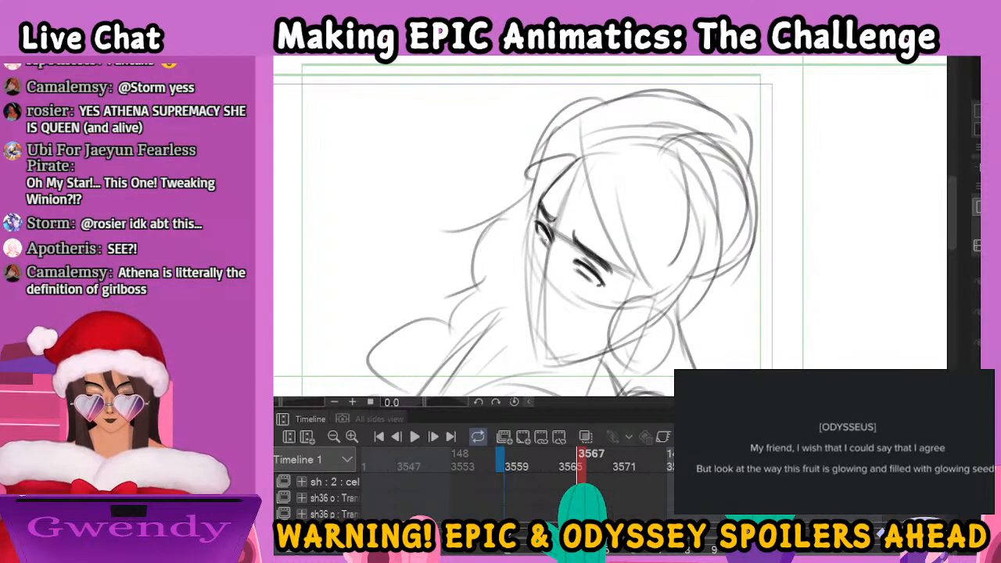
Add the woman's irises, eyelashes and nose at frame 3567, and outline her face from the far cheek to the jaw
drag(541, 231, 595, 280)
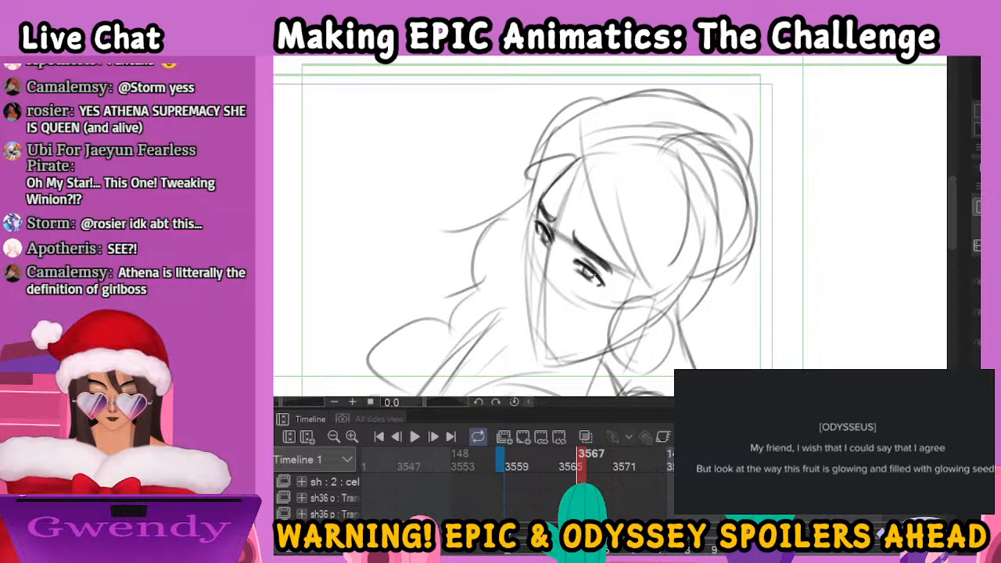
mouse_move(552, 239)
mouse_down()
mouse_move(526, 292)
mouse_move(539, 297)
mouse_up()
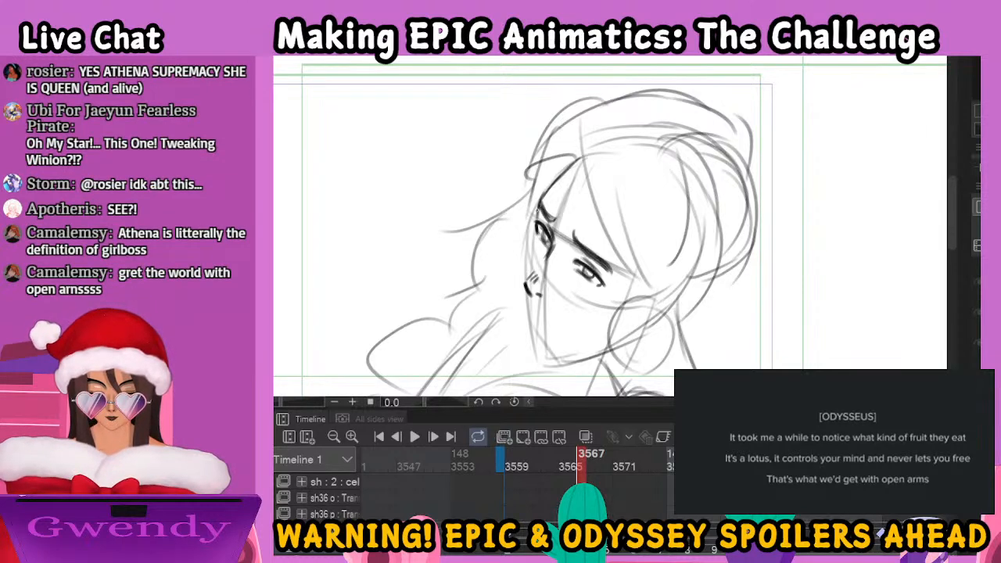
drag(530, 214, 543, 225)
drag(597, 273, 613, 288)
drag(539, 225, 542, 235)
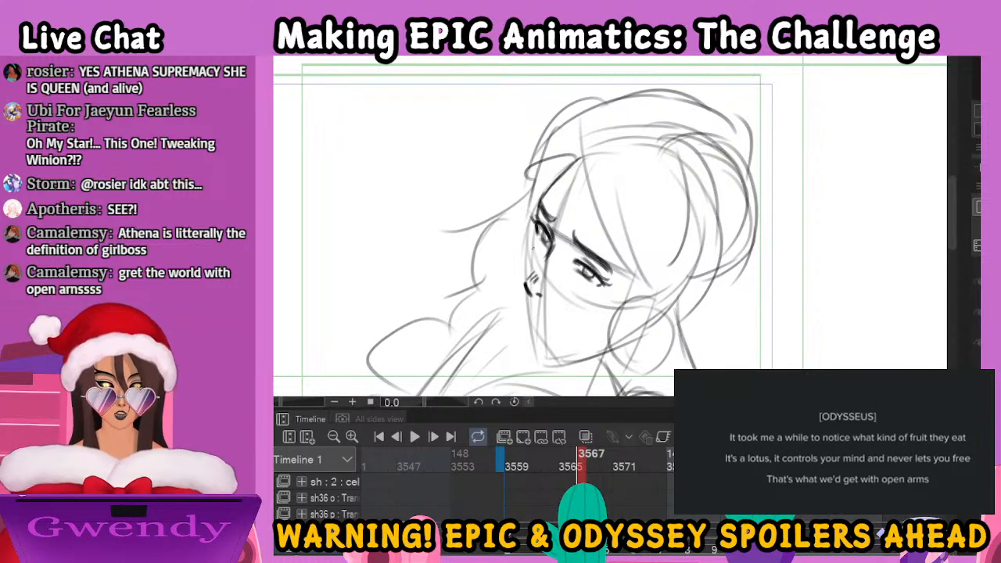
mouse_move(535, 232)
mouse_down()
mouse_move(531, 341)
mouse_move(535, 324)
mouse_move(541, 354)
mouse_move(541, 343)
mouse_move(604, 348)
mouse_up()
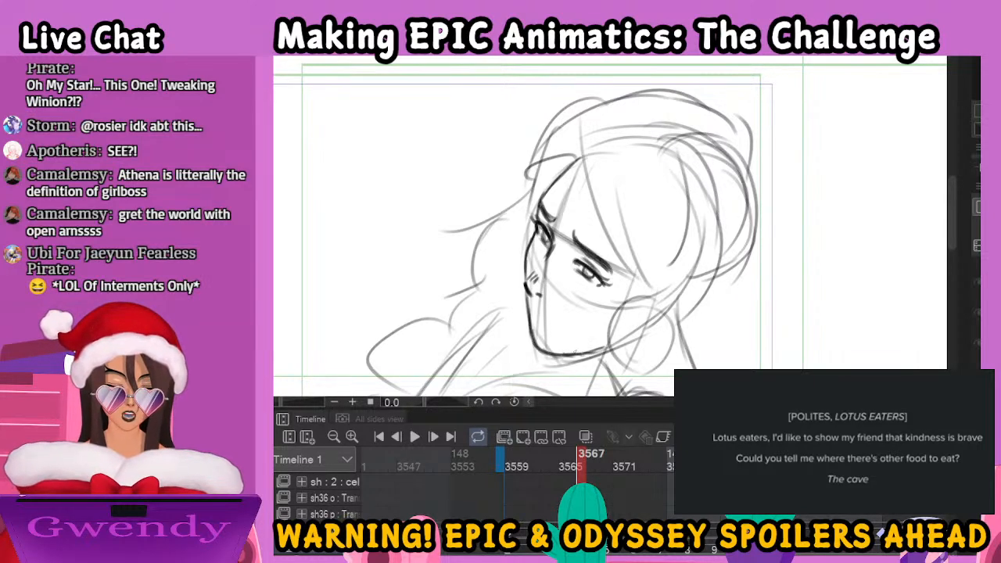
Draw the woman's bangs falling over her forehead and temple at frame 3567, then refine her nose and add her small downturned mouth
drag(581, 142, 602, 264)
mouse_move(591, 183)
mouse_down()
mouse_move(603, 267)
mouse_move(643, 295)
mouse_up()
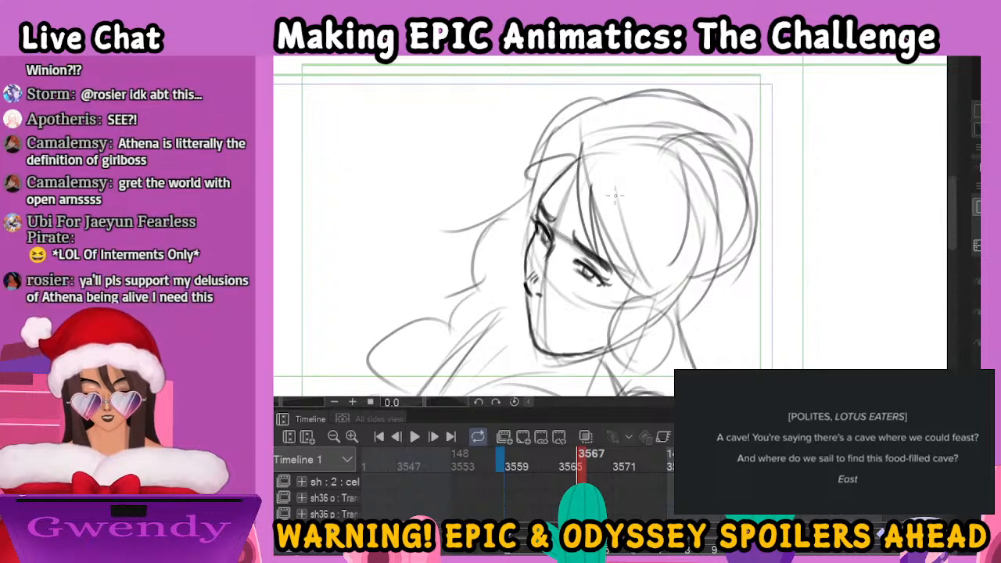
drag(615, 235, 671, 307)
drag(643, 205, 677, 306)
mouse_move(580, 157)
mouse_down()
mouse_move(632, 159)
mouse_move(656, 192)
mouse_move(652, 221)
mouse_move(576, 144)
mouse_move(513, 219)
mouse_up()
drag(547, 168, 515, 227)
drag(542, 173, 527, 224)
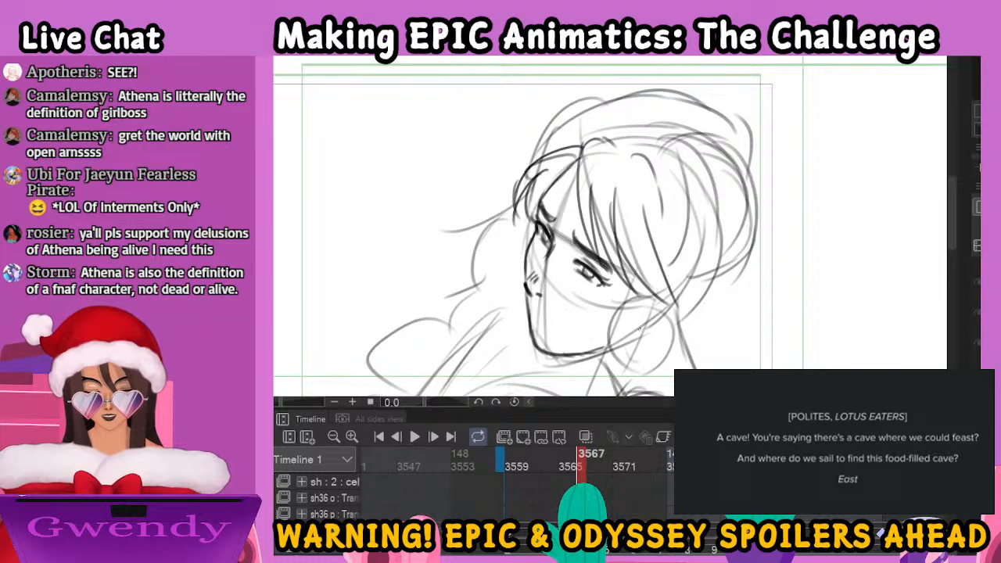
drag(538, 271, 527, 282)
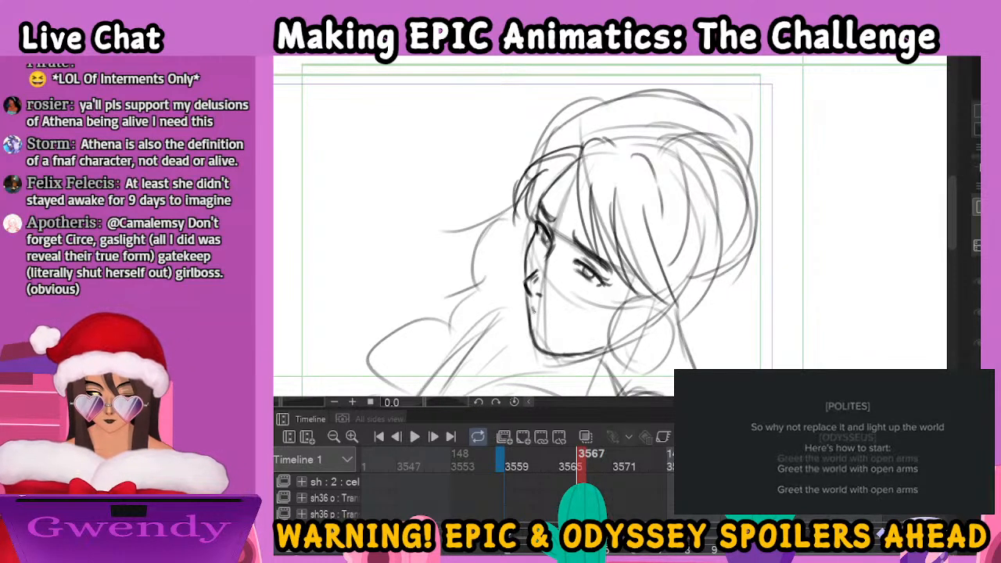
drag(544, 315, 560, 335)
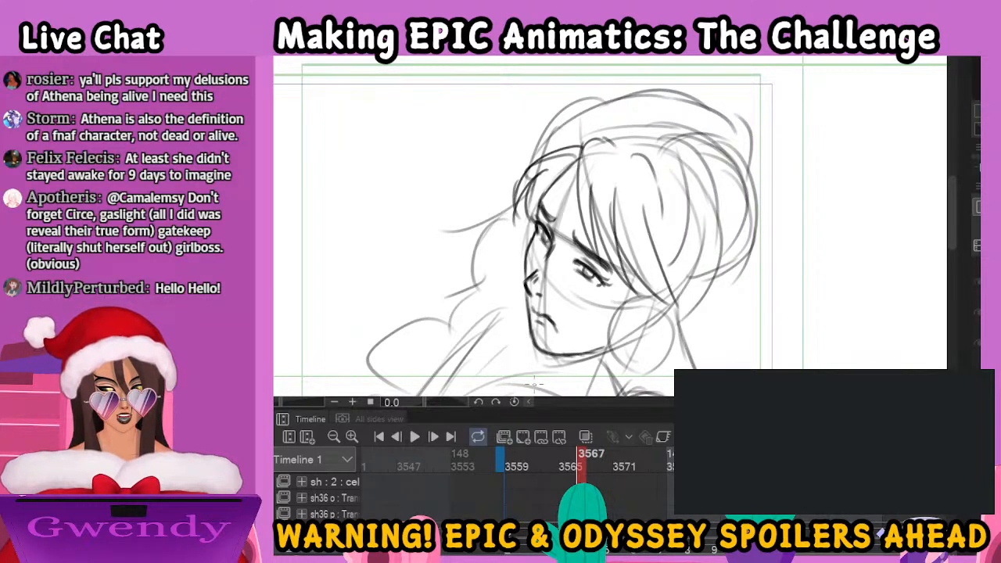
Outline the crown and back of the woman's hair down to the nape and add a small round ornament near the bun
drag(618, 145, 654, 256)
drag(585, 145, 689, 131)
mouse_move(706, 173)
mouse_down()
mouse_move(733, 228)
mouse_move(704, 307)
mouse_move(669, 332)
mouse_up()
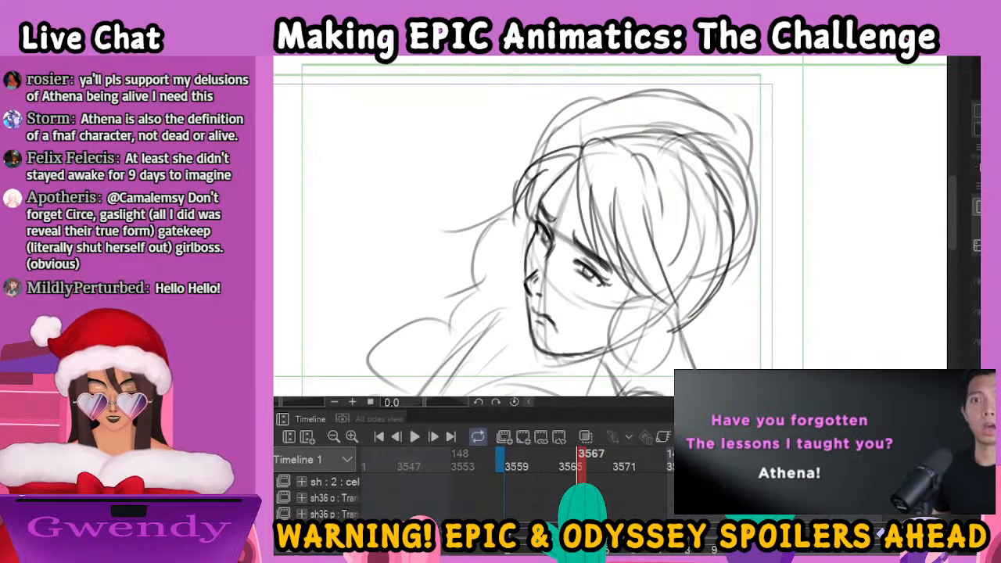
mouse_move(693, 130)
mouse_down()
mouse_move(716, 137)
mouse_move(742, 197)
mouse_move(733, 257)
mouse_up()
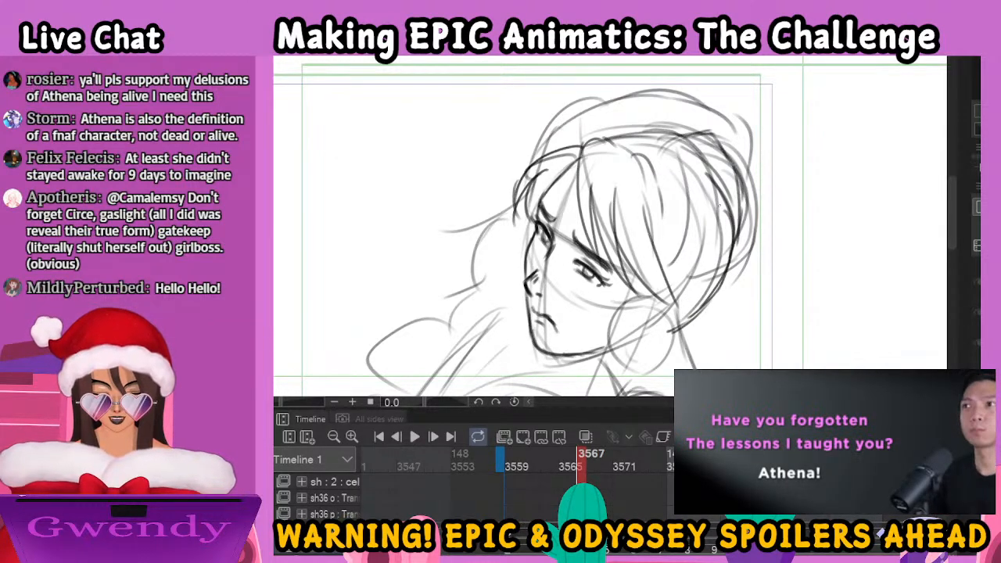
drag(713, 145, 706, 153)
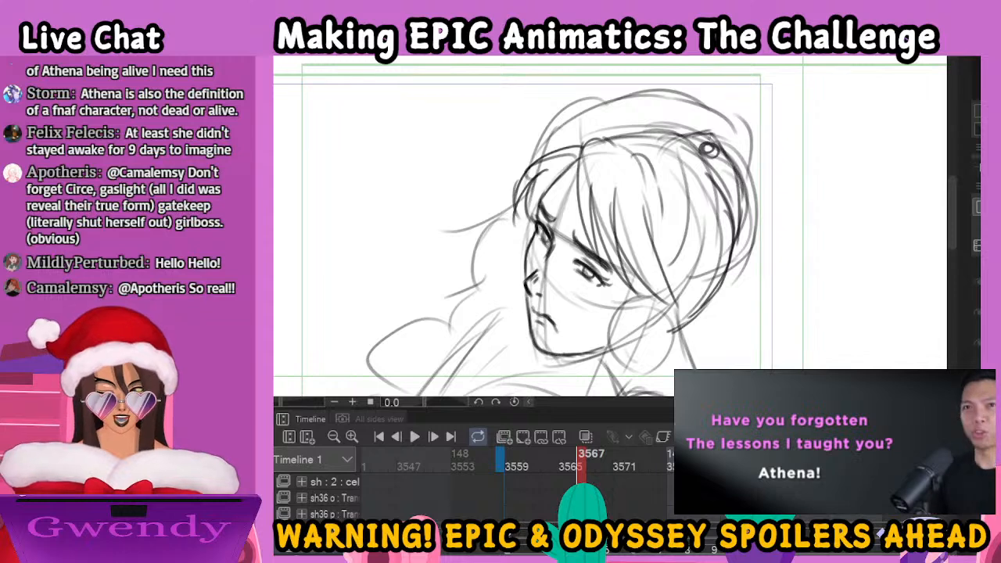
Outline the woman's large hair bun behind her head and add strands inside it
mouse_move(676, 133)
mouse_down()
mouse_move(718, 120)
mouse_move(749, 128)
mouse_up()
mouse_move(689, 133)
mouse_down()
mouse_move(712, 123)
mouse_move(783, 160)
mouse_move(786, 187)
mouse_up()
mouse_move(761, 151)
mouse_down()
mouse_move(777, 166)
mouse_move(788, 235)
mouse_move(721, 264)
mouse_up()
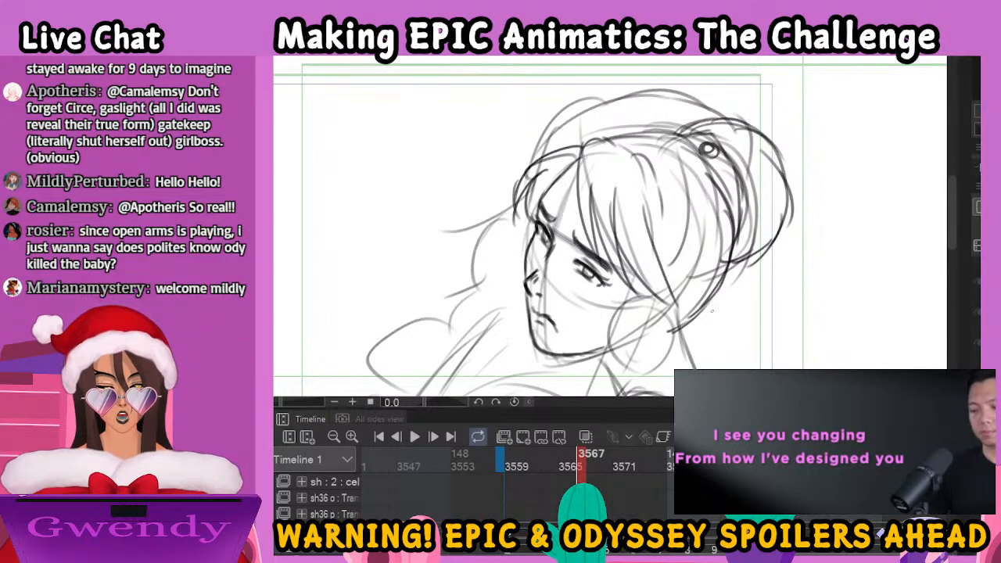
drag(744, 310, 754, 211)
Draw the loose side locks beside the woman's cheek, the strands at her nape, and her neck and shoulder lines
mouse_move(647, 180)
mouse_down()
mouse_move(603, 310)
mouse_move(599, 323)
mouse_move(632, 274)
mouse_move(607, 335)
mouse_up()
mouse_move(635, 205)
mouse_down()
mouse_move(664, 255)
mouse_move(679, 231)
mouse_move(664, 202)
mouse_move(669, 253)
mouse_up()
mouse_move(695, 220)
mouse_down()
mouse_move(686, 248)
mouse_move(707, 249)
mouse_move(689, 243)
mouse_move(720, 315)
mouse_up()
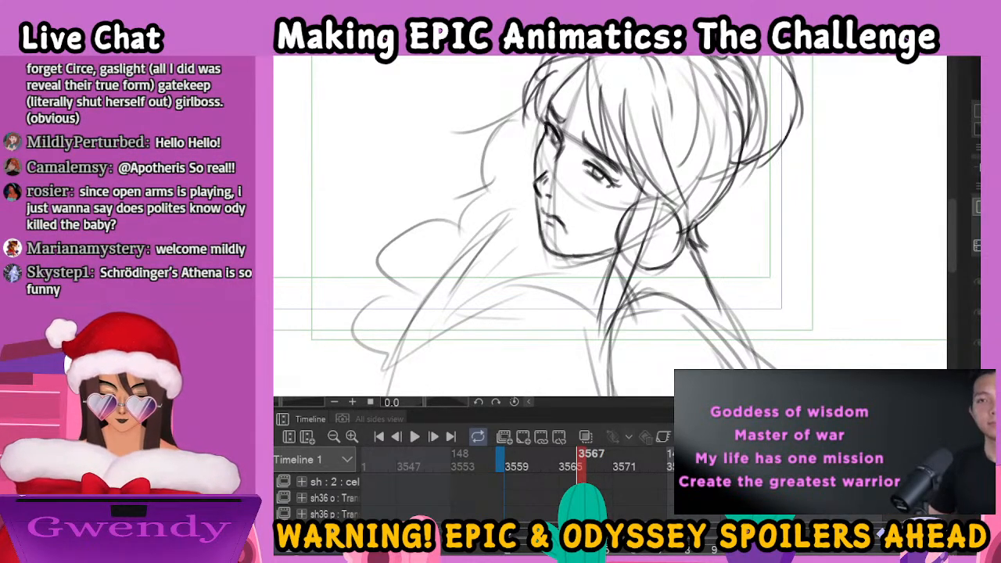
key(ctrl+minus)
drag(596, 248, 600, 287)
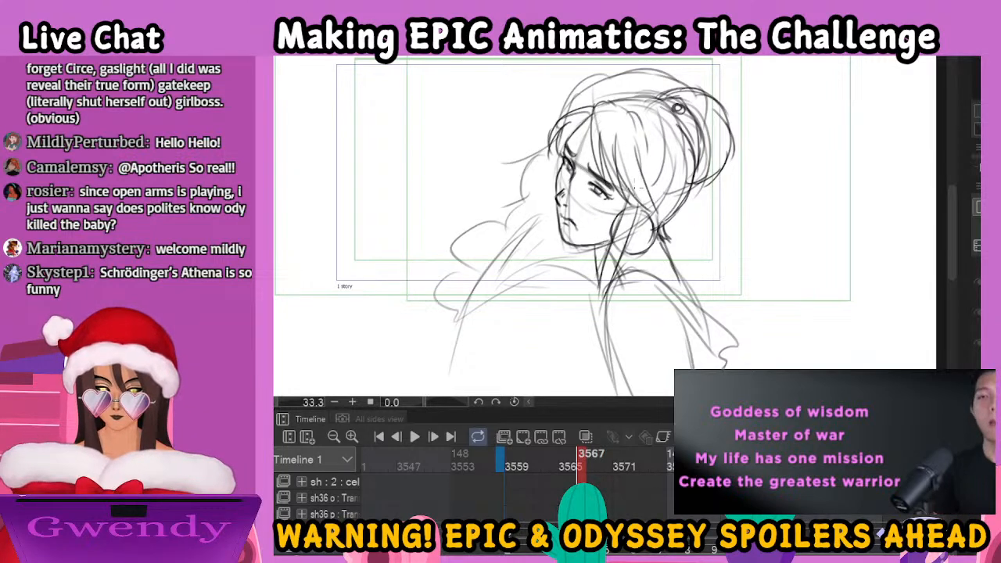
Draw the layered cloak folds around the man's shoulders and outline his wavy hair behind the woman's head
mouse_move(508, 225)
mouse_down()
mouse_move(463, 247)
mouse_move(439, 290)
mouse_move(460, 318)
mouse_move(484, 318)
mouse_up()
drag(456, 319, 579, 308)
mouse_move(477, 303)
mouse_down()
mouse_move(547, 284)
mouse_move(601, 293)
mouse_up()
drag(452, 294, 580, 272)
drag(470, 250, 578, 258)
drag(518, 220, 575, 257)
drag(547, 151, 510, 171)
mouse_move(538, 159)
mouse_down()
mouse_move(528, 168)
mouse_move(534, 213)
mouse_up()
mouse_move(586, 93)
mouse_down()
mouse_move(649, 70)
mouse_move(676, 92)
mouse_up()
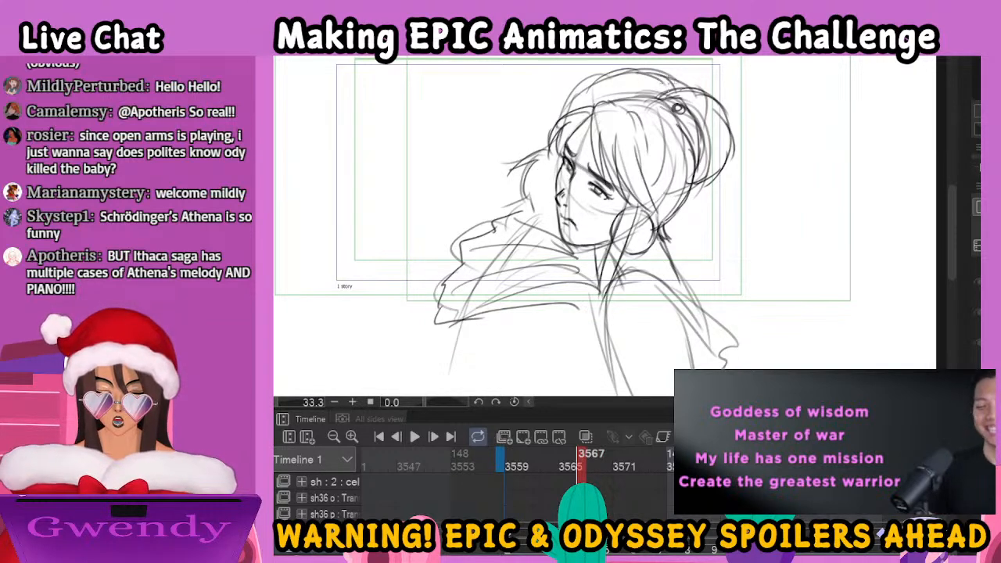
Extend the cloak and back lines below the man's shoulders with hanging folds, then go to frame 3570
drag(581, 303, 649, 396)
drag(507, 320, 510, 391)
mouse_move(465, 317)
mouse_down()
mouse_move(448, 377)
mouse_move(449, 324)
mouse_up()
drag(508, 303, 448, 378)
drag(460, 308, 425, 382)
drag(432, 322, 412, 389)
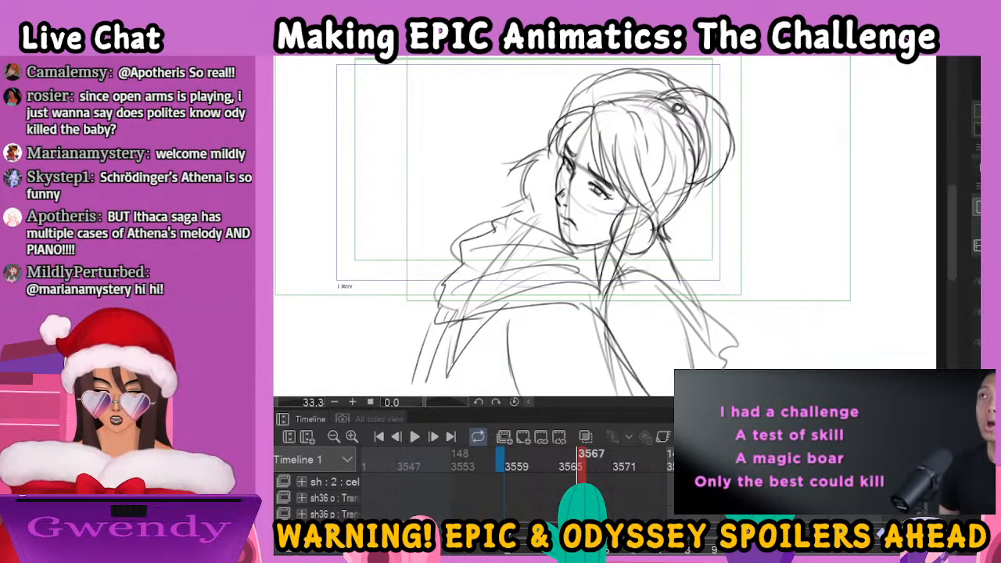
click(610, 551)
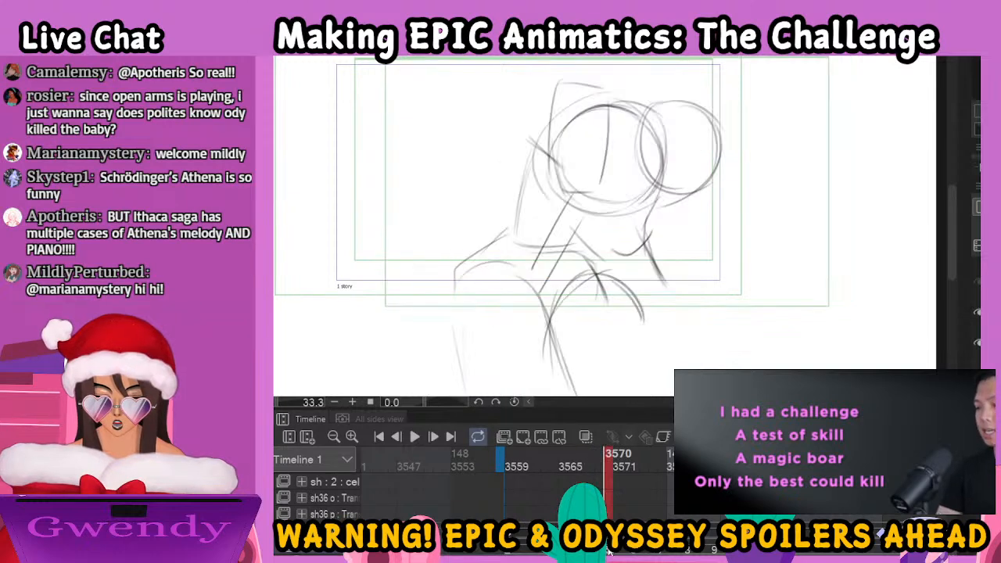
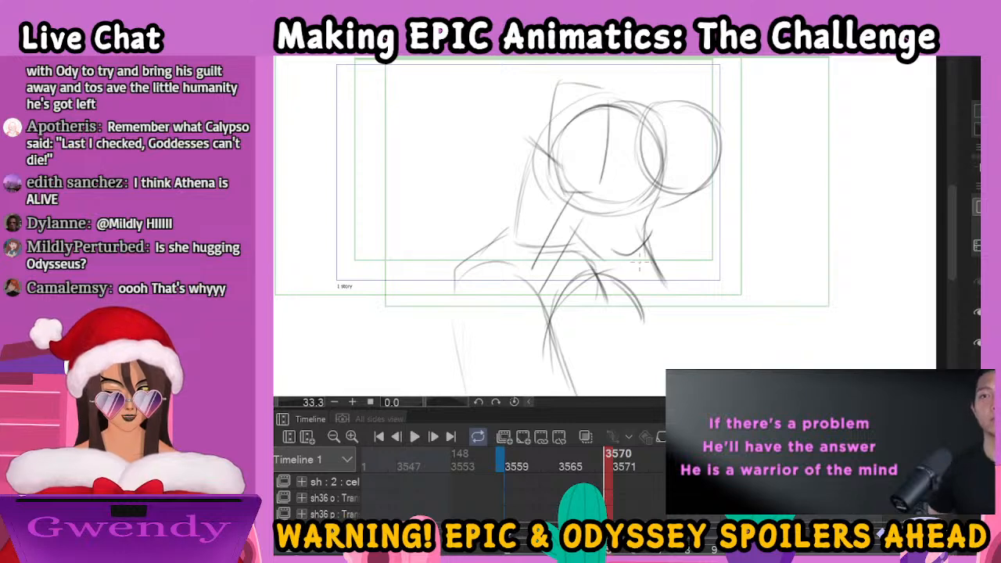
Draw the long side locks hanging in front of the woman's ear, with her ear and round earring
mouse_move(572, 201)
mouse_down()
mouse_move(538, 316)
mouse_move(576, 216)
mouse_move(561, 267)
mouse_up()
drag(573, 220, 549, 308)
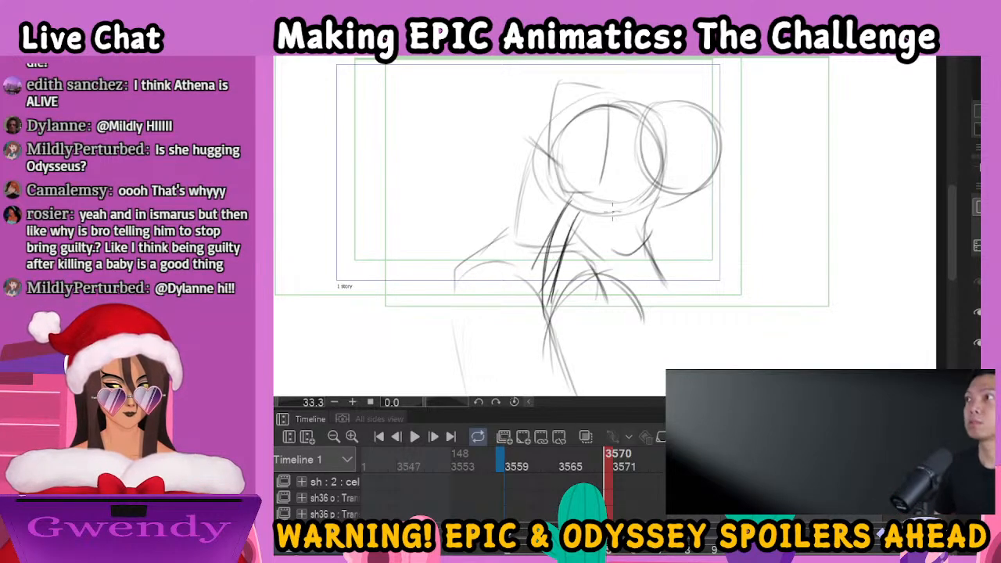
mouse_move(592, 204)
mouse_down()
mouse_move(591, 254)
mouse_move(567, 266)
mouse_move(591, 258)
mouse_up()
Draw the woman's raised front hair and the bangs sweeping back from her forehead to her ear
drag(559, 81, 538, 182)
mouse_move(554, 119)
mouse_down()
mouse_move(542, 177)
mouse_move(560, 193)
mouse_up()
drag(563, 144, 576, 194)
drag(573, 194, 592, 202)
mouse_move(583, 147)
mouse_down()
mouse_move(587, 192)
mouse_move(574, 205)
mouse_up()
mouse_move(555, 84)
mouse_down()
mouse_move(590, 80)
mouse_move(605, 96)
mouse_up()
drag(600, 91, 606, 163)
Outline the woman's face in profile, with forehead, nose and lips, and draw her closed eye with dark lashes
drag(547, 114, 530, 161)
mouse_move(538, 155)
mouse_down()
mouse_move(534, 175)
mouse_move(513, 186)
mouse_up()
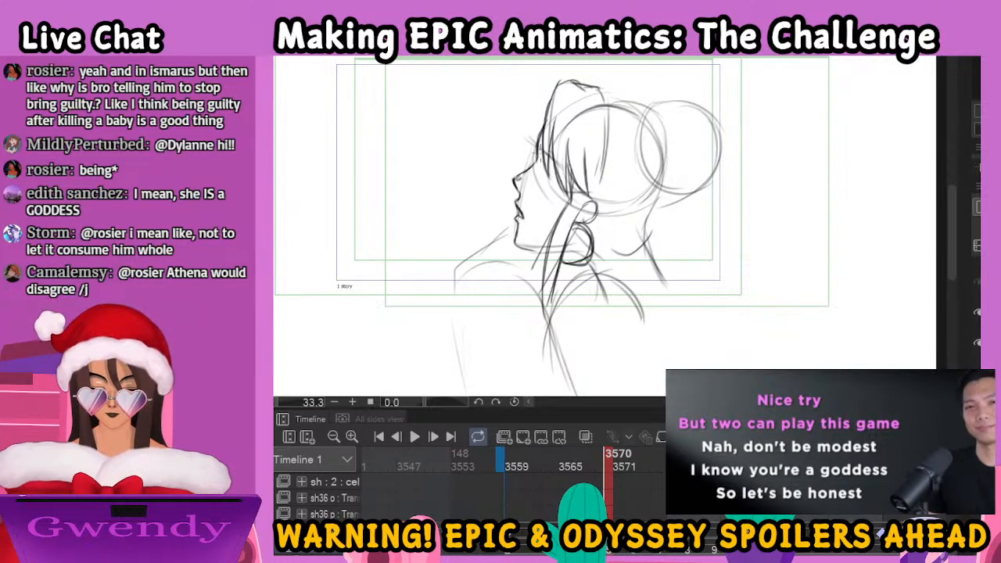
drag(540, 159, 547, 179)
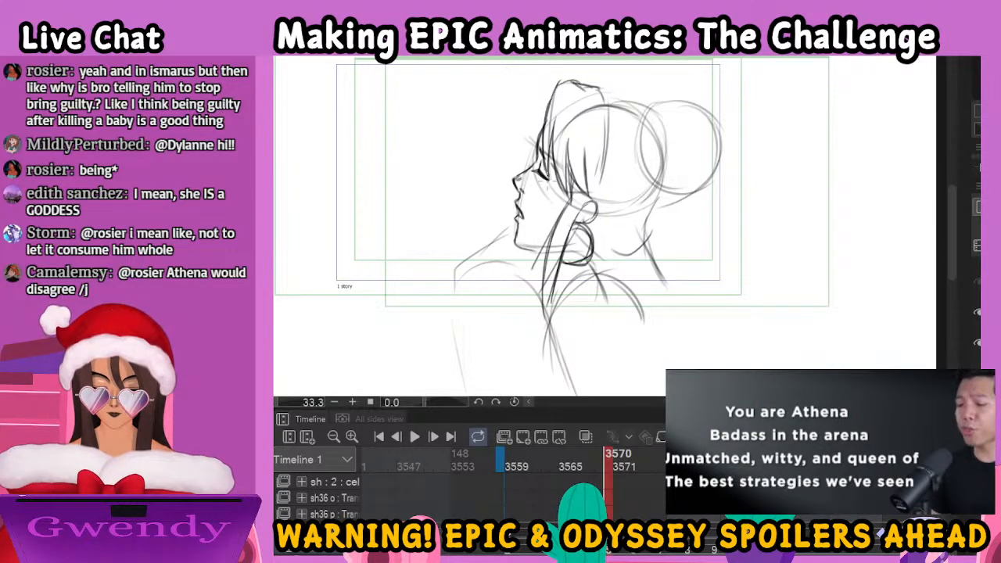
drag(539, 173, 552, 184)
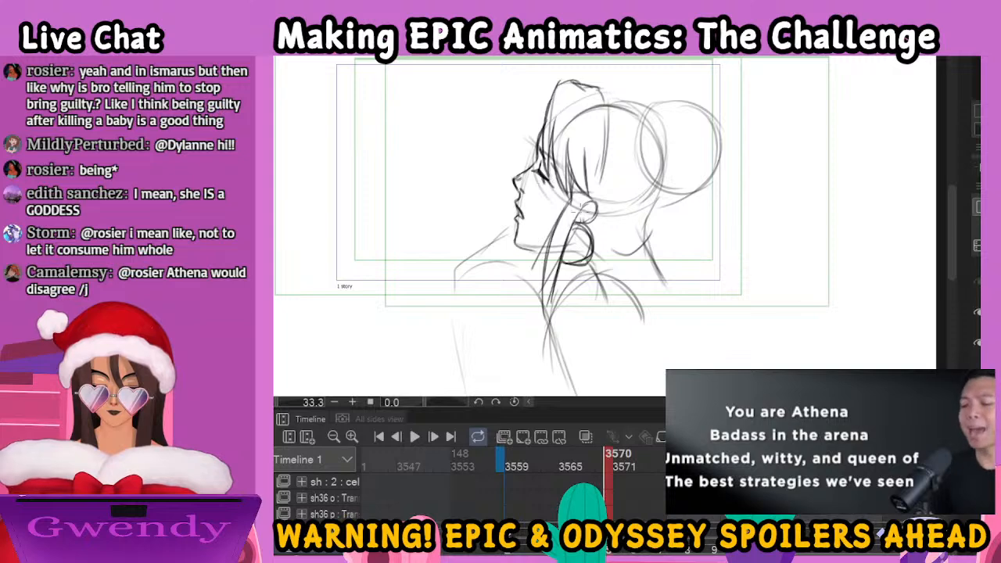
Outline the woman's crown and large round bun, and draw her nape hair, neck line and lock ends
mouse_move(607, 96)
mouse_down()
mouse_move(646, 100)
mouse_move(674, 119)
mouse_move(655, 187)
mouse_move(700, 205)
mouse_move(732, 188)
mouse_up()
mouse_move(680, 114)
mouse_down()
mouse_move(718, 111)
mouse_move(735, 176)
mouse_up()
mouse_move(663, 140)
mouse_down()
mouse_move(722, 182)
mouse_move(717, 205)
mouse_move(707, 192)
mouse_move(727, 180)
mouse_up()
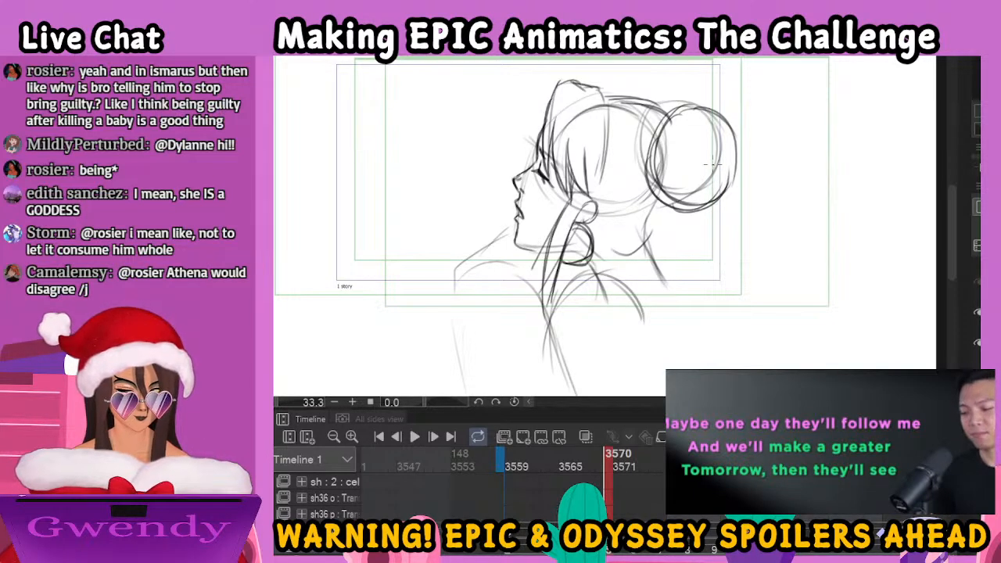
mouse_move(674, 110)
mouse_down()
mouse_move(652, 118)
mouse_move(640, 166)
mouse_move(659, 228)
mouse_move(632, 247)
mouse_move(637, 272)
mouse_move(656, 250)
mouse_up()
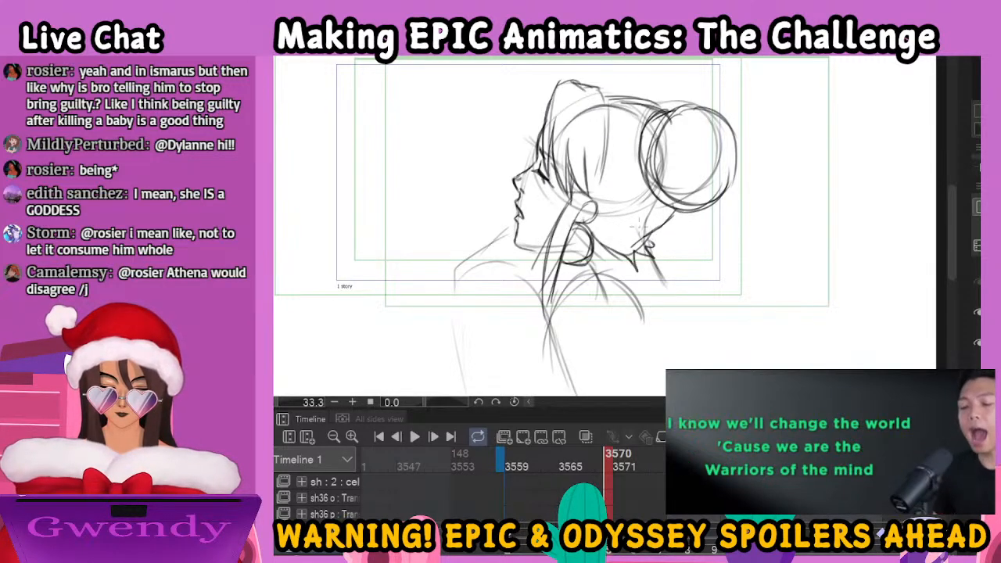
drag(589, 255, 603, 278)
drag(553, 241, 544, 307)
drag(565, 241, 558, 305)
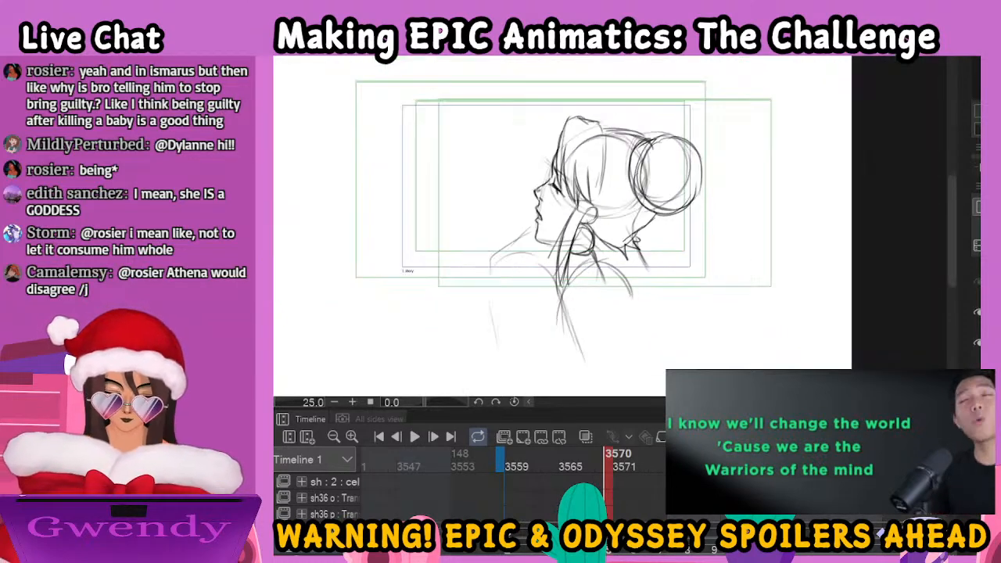
Draw the woman's shoulder and back lines and the gathered cloak folds behind her neck
key(ctrl+minus)
drag(659, 295, 651, 241)
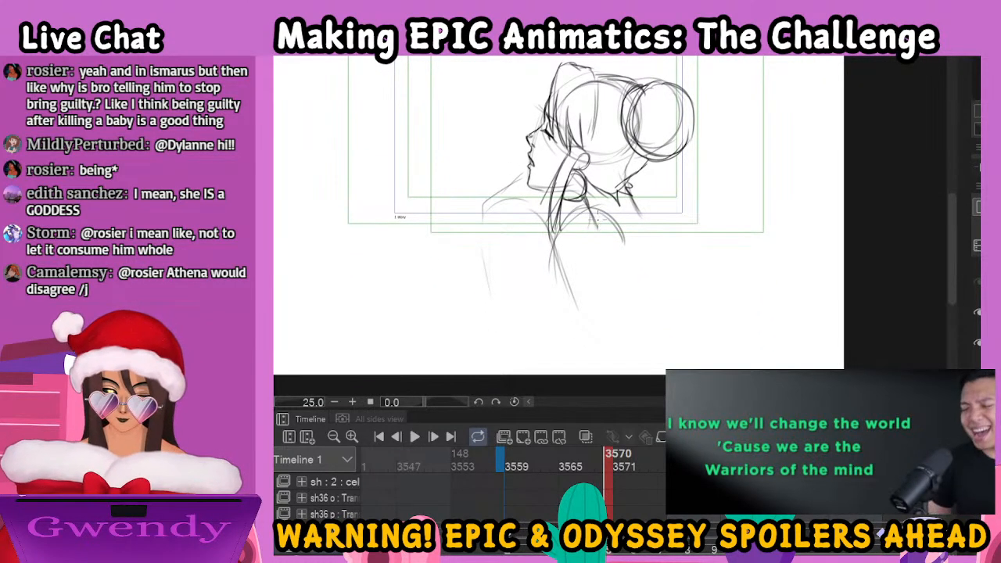
mouse_move(593, 209)
mouse_down()
mouse_move(560, 258)
mouse_move(576, 316)
mouse_move(624, 247)
mouse_up()
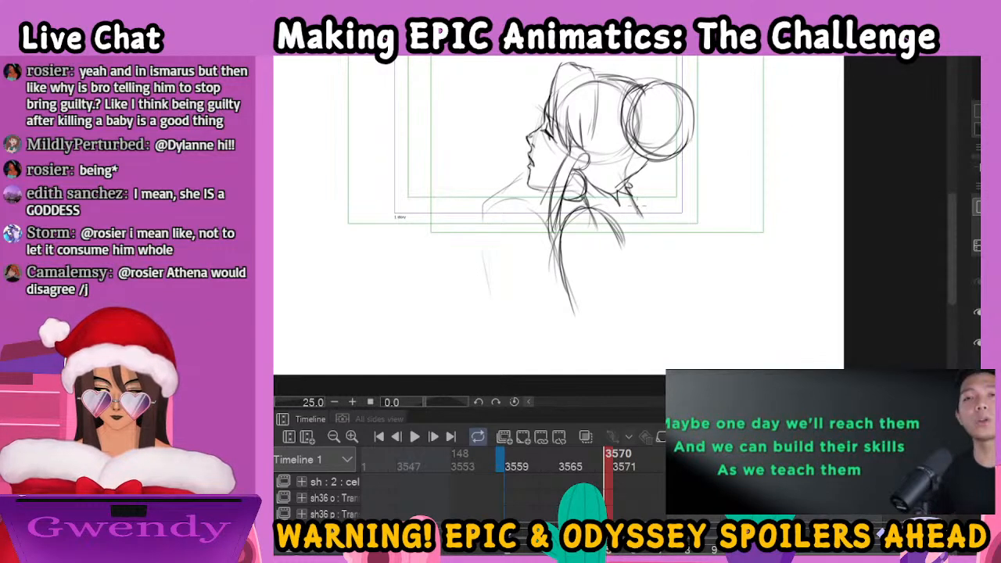
mouse_move(641, 210)
mouse_down()
mouse_move(663, 209)
mouse_move(667, 221)
mouse_move(690, 216)
mouse_move(706, 229)
mouse_move(678, 236)
mouse_move(713, 226)
mouse_move(704, 235)
mouse_move(673, 237)
mouse_up()
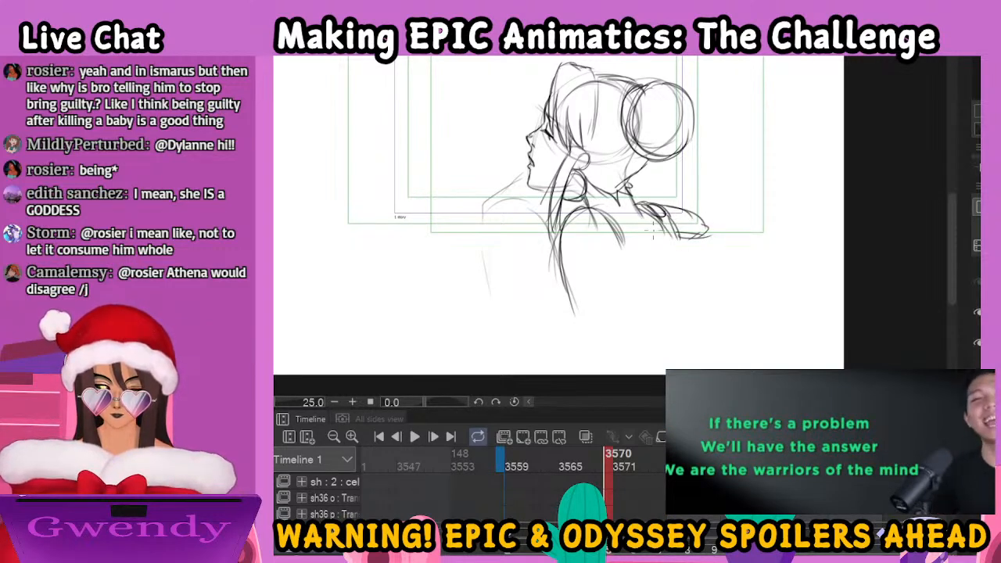
Draw the layered cloak folds over the shoulder below the woman's chin, with the sleeve line hanging from them
mouse_move(520, 179)
mouse_down()
mouse_move(476, 200)
mouse_move(463, 223)
mouse_move(468, 275)
mouse_up()
drag(517, 211, 465, 234)
mouse_move(550, 209)
mouse_down()
mouse_move(483, 232)
mouse_move(485, 214)
mouse_up()
drag(547, 191, 501, 206)
drag(474, 238, 476, 297)
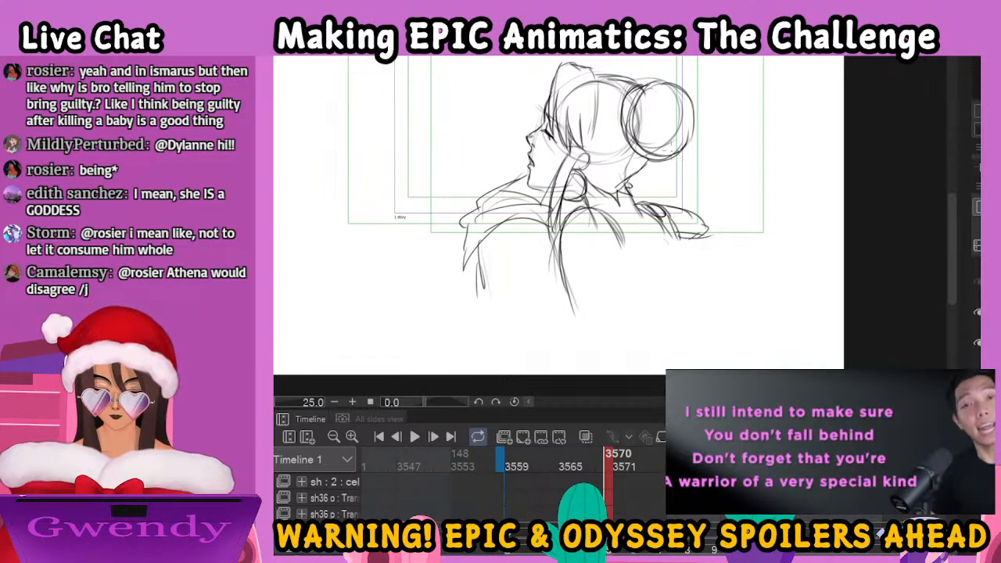
Outline the man's hair above the woman's head and draw its loose strands hanging below her bun
mouse_move(596, 74)
mouse_down()
mouse_move(662, 67)
mouse_move(672, 86)
mouse_up()
mouse_move(672, 157)
mouse_down()
mouse_move(684, 205)
mouse_move(649, 199)
mouse_up()
mouse_move(648, 163)
mouse_down()
mouse_move(629, 188)
mouse_move(661, 203)
mouse_up()
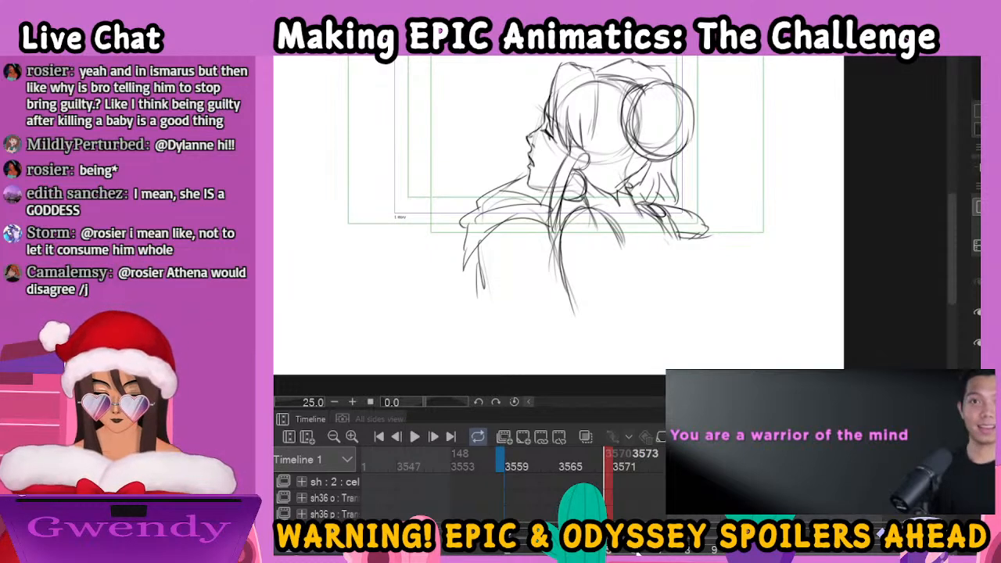
On frame 3573, draw the hand resting on the woman's back, with its fingers, knuckles and wrist
click(636, 460)
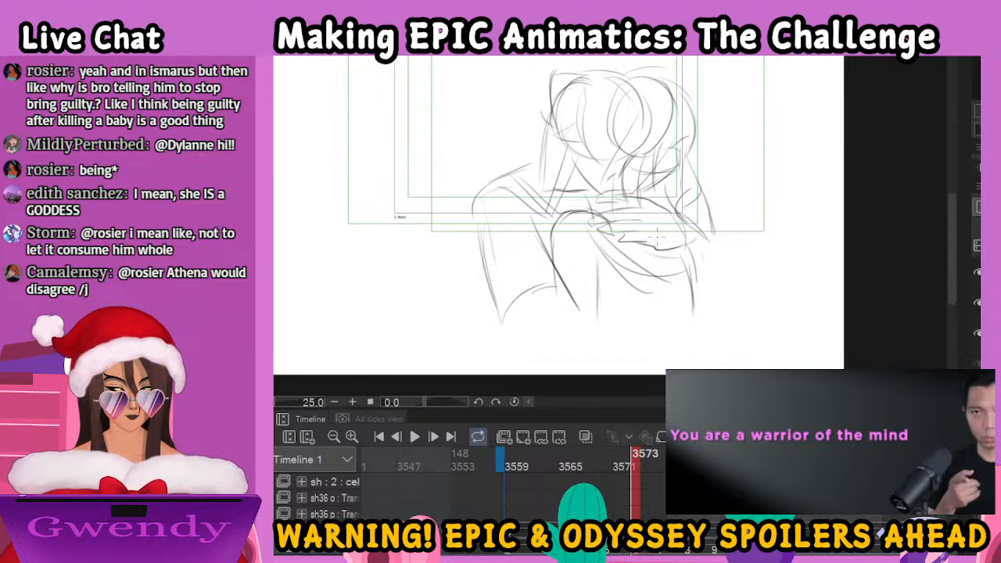
drag(701, 184, 696, 252)
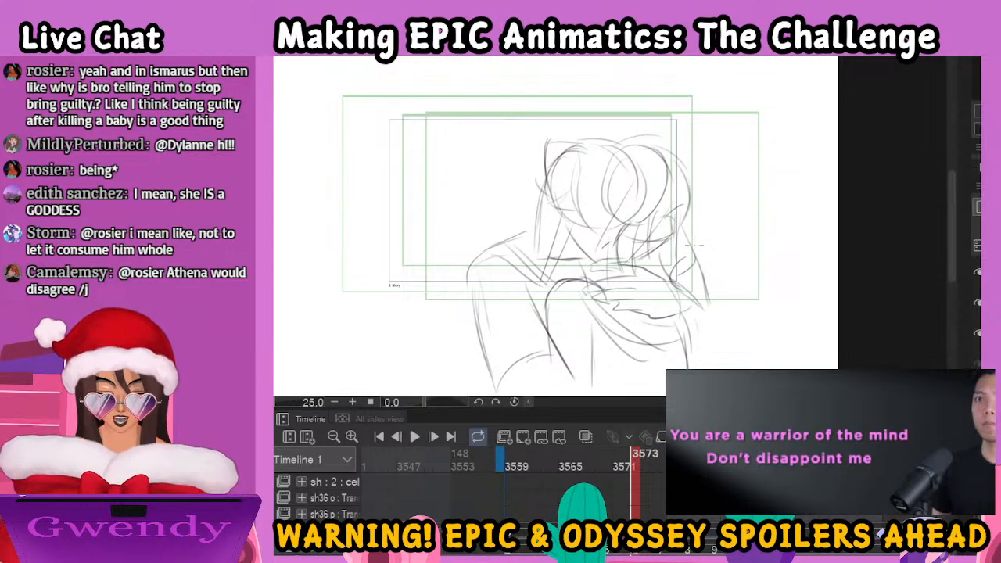
scroll(693, 244, up, 3)
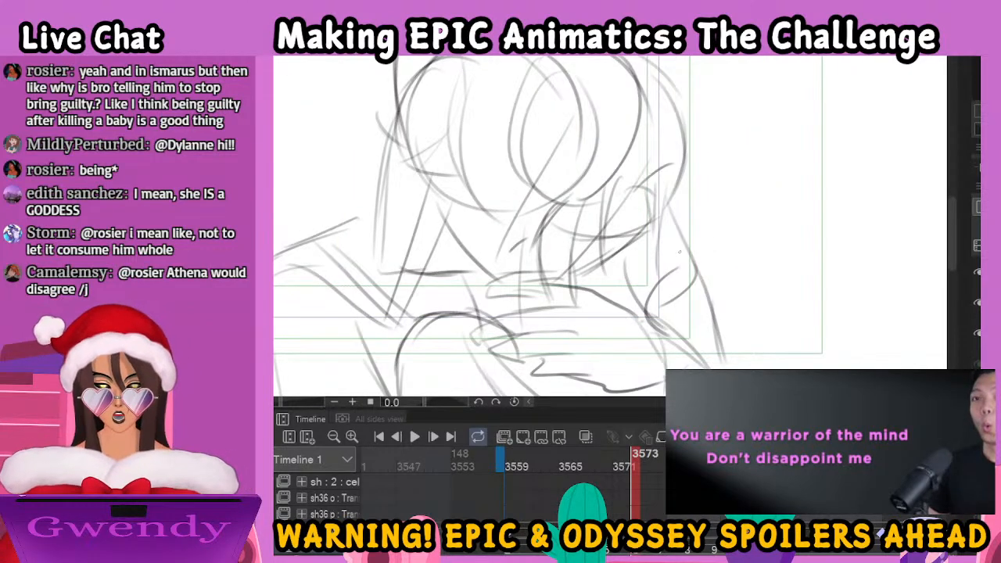
drag(707, 261, 767, 179)
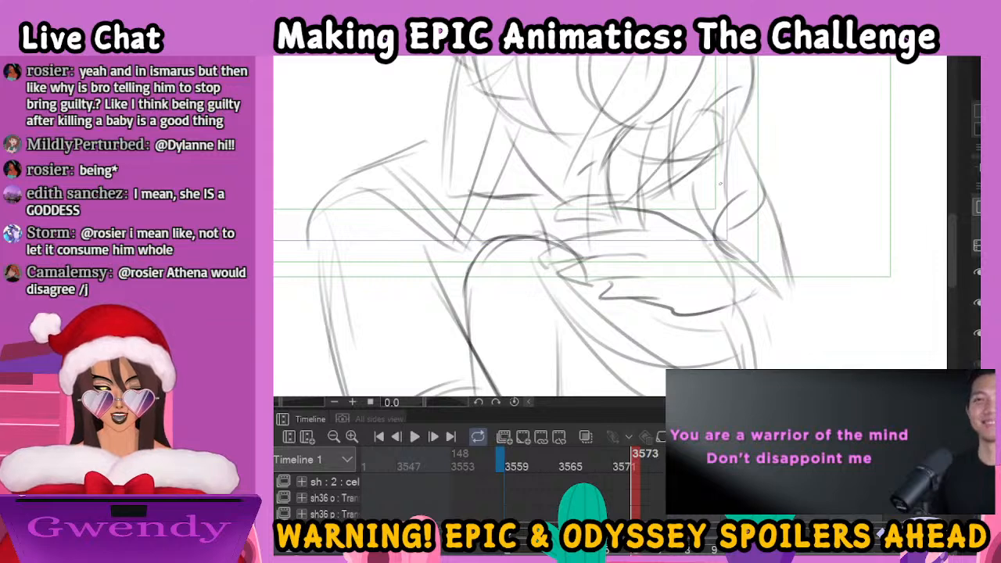
mouse_move(623, 206)
mouse_down()
mouse_move(564, 217)
mouse_move(545, 233)
mouse_move(594, 228)
mouse_move(549, 251)
mouse_move(544, 266)
mouse_move(639, 253)
mouse_move(563, 273)
mouse_move(659, 277)
mouse_move(596, 287)
mouse_move(623, 298)
mouse_move(724, 316)
mouse_move(748, 306)
mouse_up()
drag(664, 275, 680, 281)
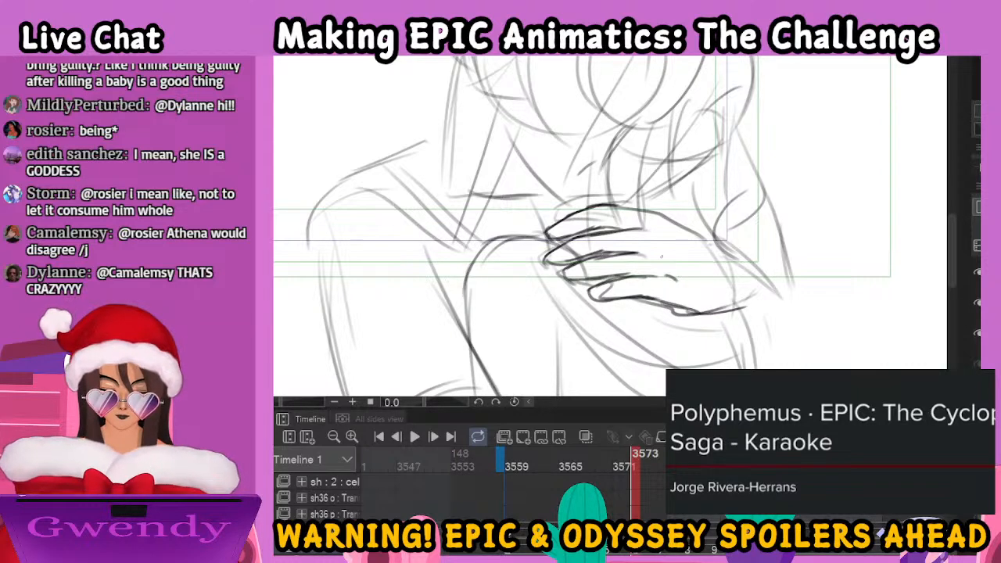
drag(653, 233, 664, 236)
mouse_move(639, 209)
mouse_down()
mouse_move(697, 225)
mouse_move(728, 255)
mouse_up()
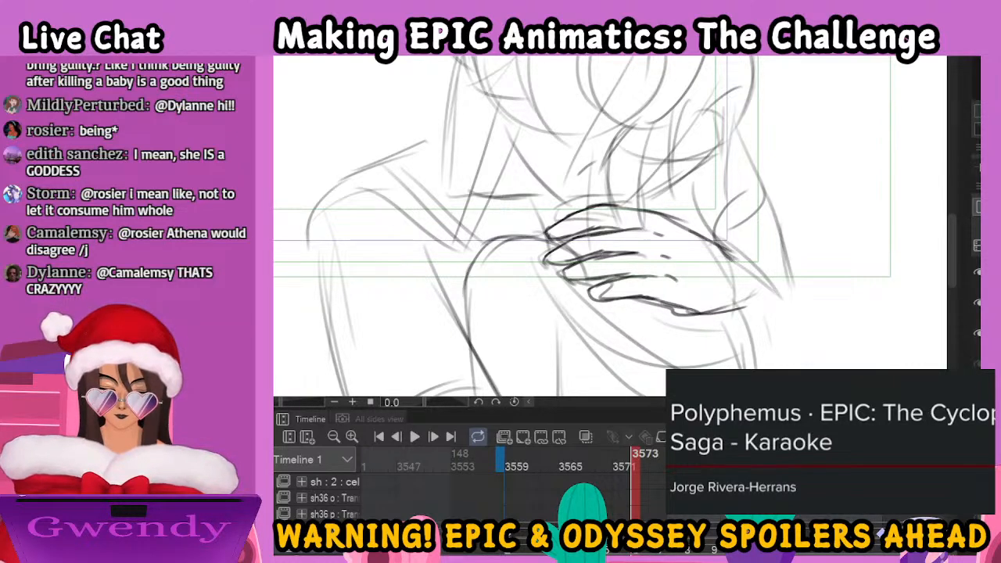
Outline the woman's large round bun and the hair gathered around its base
scroll(750, 388, down, 1)
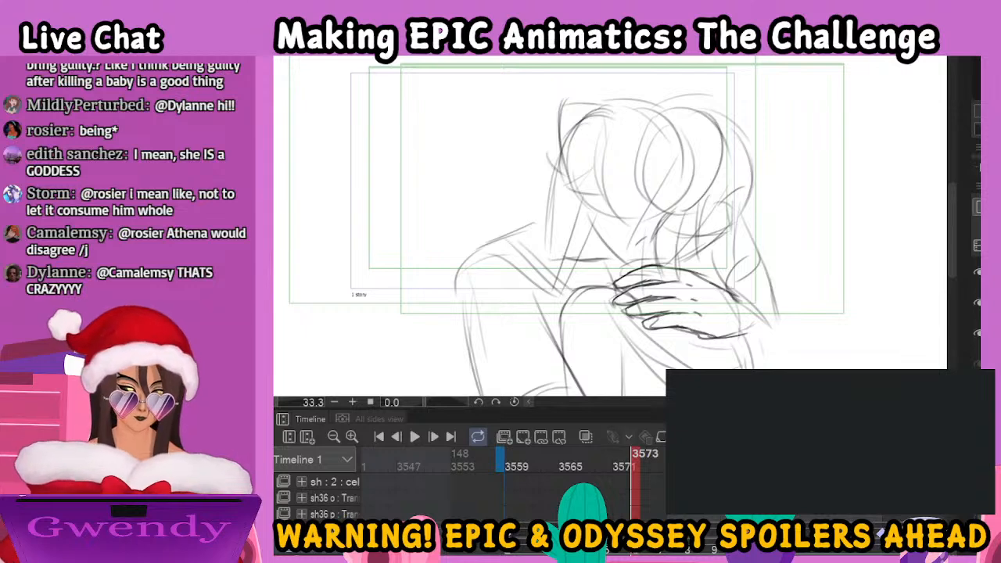
mouse_move(700, 208)
mouse_down()
mouse_move(692, 245)
mouse_move(688, 238)
mouse_up()
mouse_move(682, 134)
mouse_down()
mouse_move(634, 192)
mouse_move(688, 235)
mouse_move(735, 184)
mouse_up()
mouse_move(664, 130)
mouse_down()
mouse_move(646, 139)
mouse_move(631, 179)
mouse_up()
drag(640, 141, 651, 227)
Draw the woman's front hair and bangs, and outline the crown between her forehead and the bun
drag(552, 128, 563, 221)
drag(557, 158, 563, 217)
mouse_move(560, 178)
mouse_down()
mouse_move(588, 239)
mouse_move(602, 233)
mouse_up()
drag(591, 168, 604, 241)
mouse_move(552, 124)
mouse_down()
mouse_move(585, 116)
mouse_move(597, 130)
mouse_move(638, 125)
mouse_move(654, 138)
mouse_up()
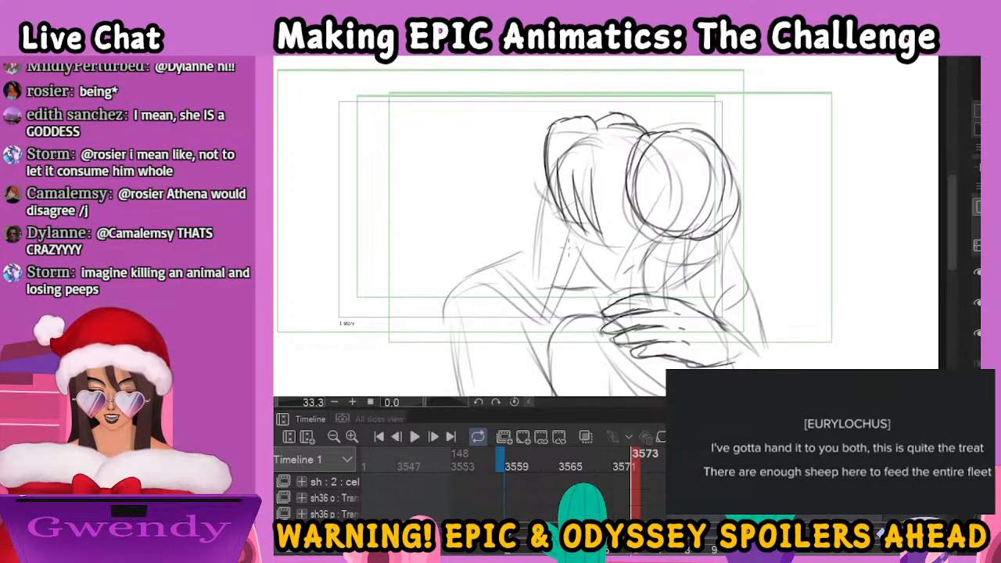
Draw the woman's side locks, ear and earring, the strands above the hand, and her cheek and jaw outline
drag(577, 219, 563, 298)
mouse_move(569, 243)
mouse_down()
mouse_move(554, 332)
mouse_move(576, 274)
mouse_move(569, 324)
mouse_up()
mouse_move(597, 230)
mouse_down()
mouse_move(584, 258)
mouse_move(600, 270)
mouse_move(602, 299)
mouse_move(566, 305)
mouse_up()
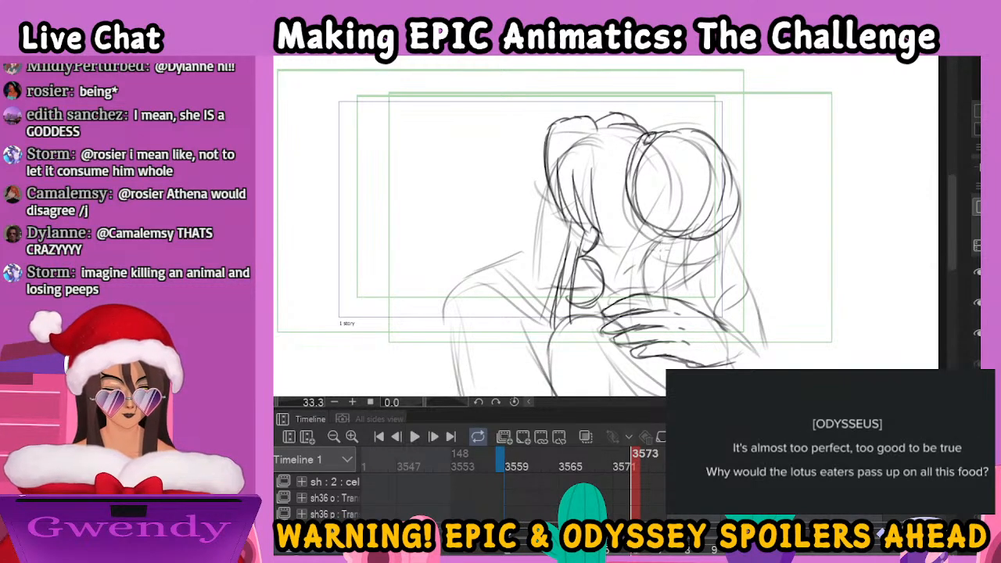
mouse_move(672, 254)
mouse_down()
mouse_move(625, 290)
mouse_move(647, 293)
mouse_up()
mouse_move(536, 202)
mouse_down()
mouse_move(538, 274)
mouse_move(561, 287)
mouse_up()
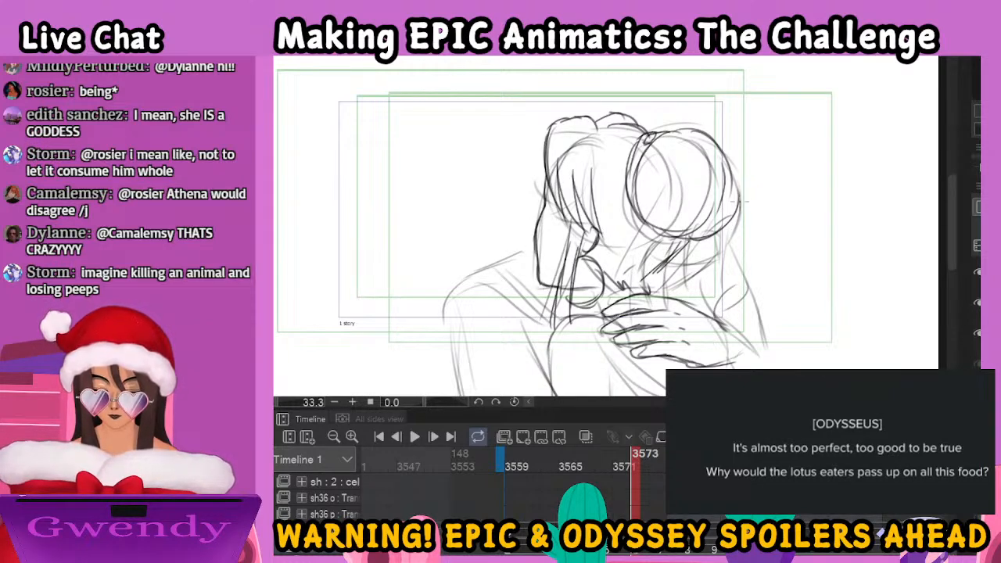
Add the man's loose hair strands hanging below the bun toward the hand
mouse_move(702, 237)
mouse_down()
mouse_move(693, 300)
mouse_move(698, 281)
mouse_up()
drag(700, 281, 692, 294)
drag(714, 245, 702, 311)
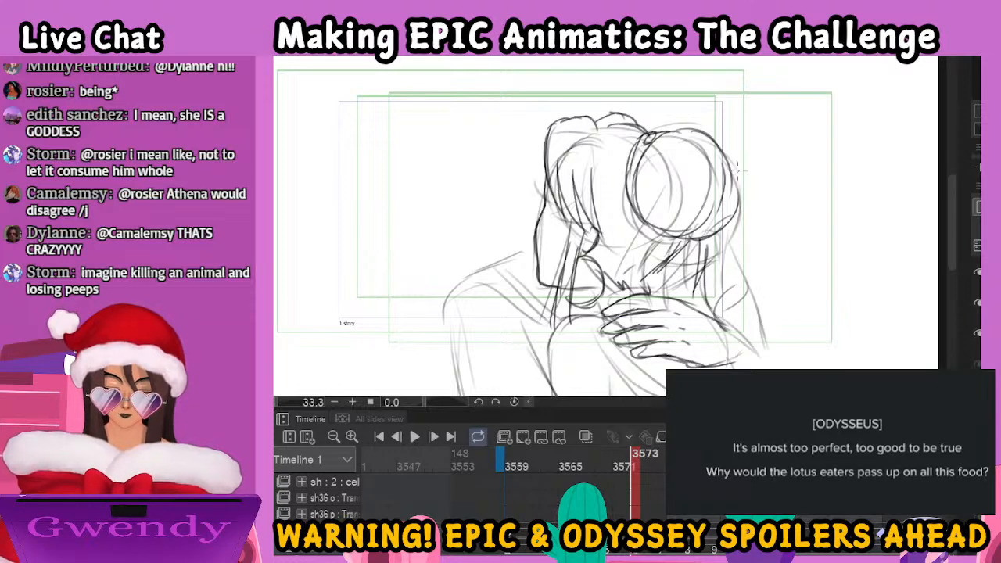
mouse_move(720, 146)
mouse_down()
mouse_move(746, 201)
mouse_move(738, 256)
mouse_up()
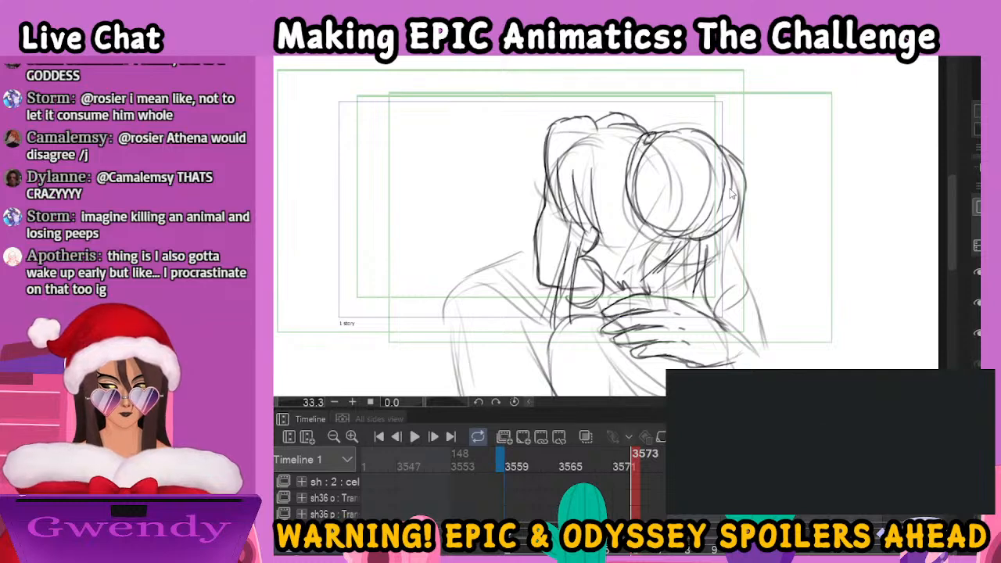
key(ctrl+z)
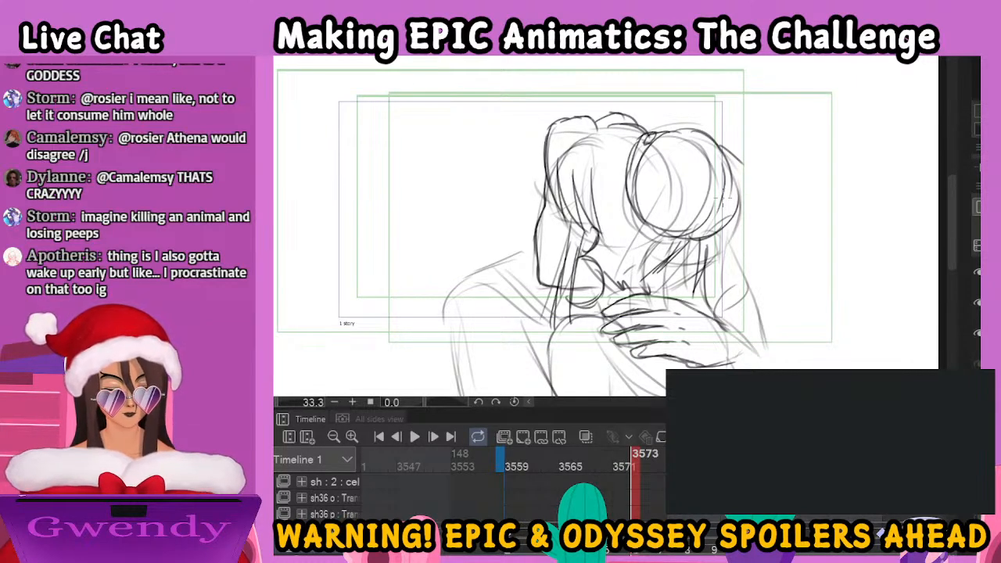
key(ctrl+z)
drag(737, 207, 740, 267)
key(ctrl+z)
Draw the man's wavy hair falling beside the bun to its curled ends, and mark his closed eye above the hand
mouse_move(706, 126)
mouse_down()
mouse_move(740, 145)
mouse_move(760, 258)
mouse_up()
mouse_move(741, 248)
mouse_down()
mouse_move(788, 282)
mouse_move(749, 295)
mouse_up()
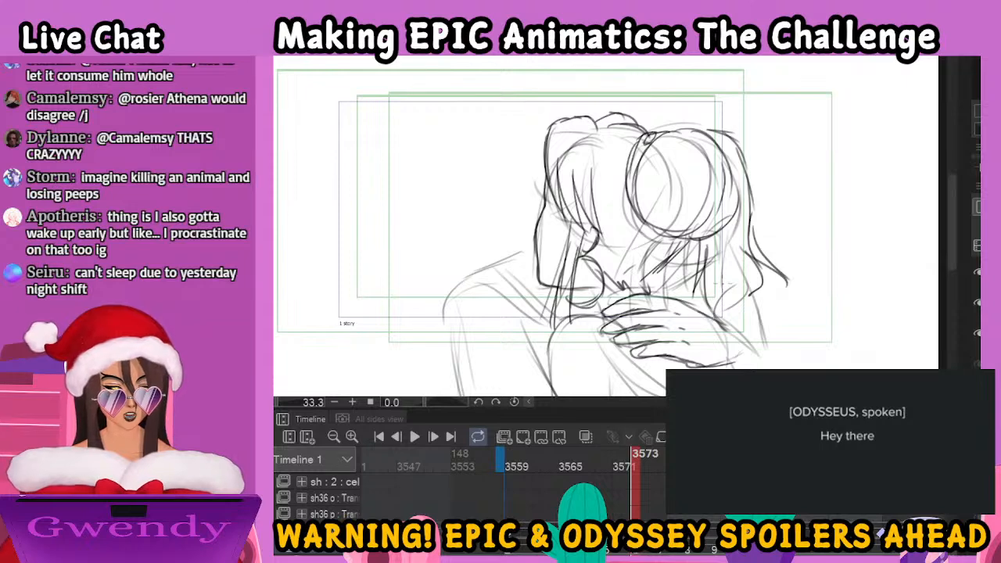
drag(753, 295, 744, 315)
mouse_move(731, 257)
mouse_down()
mouse_move(740, 308)
mouse_move(731, 314)
mouse_up()
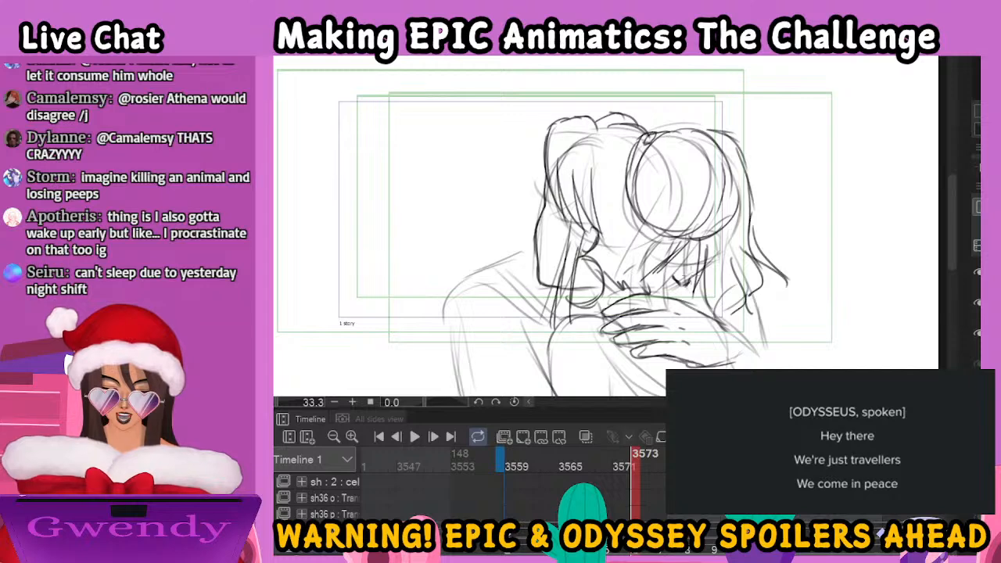
drag(694, 260, 686, 282)
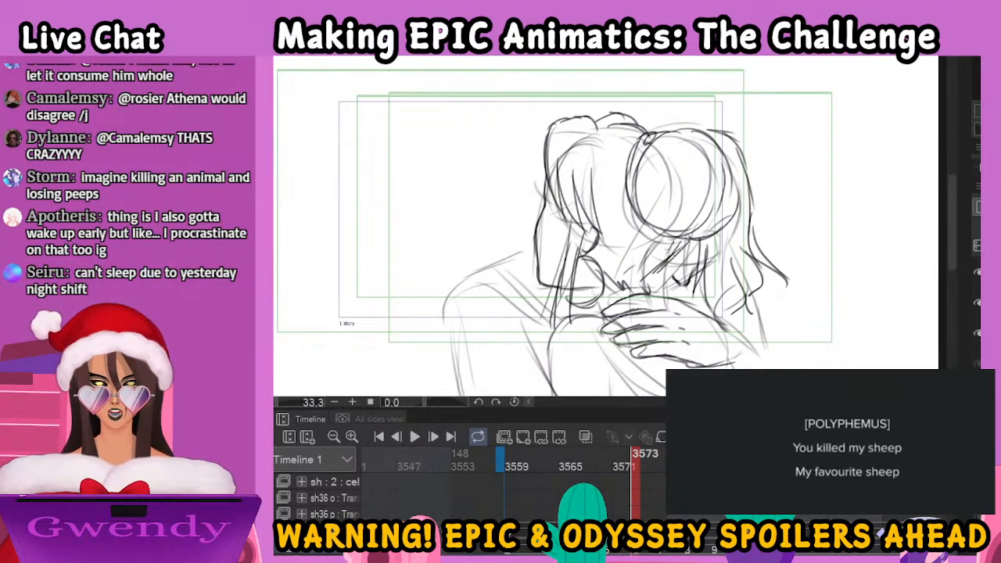
drag(661, 288, 693, 282)
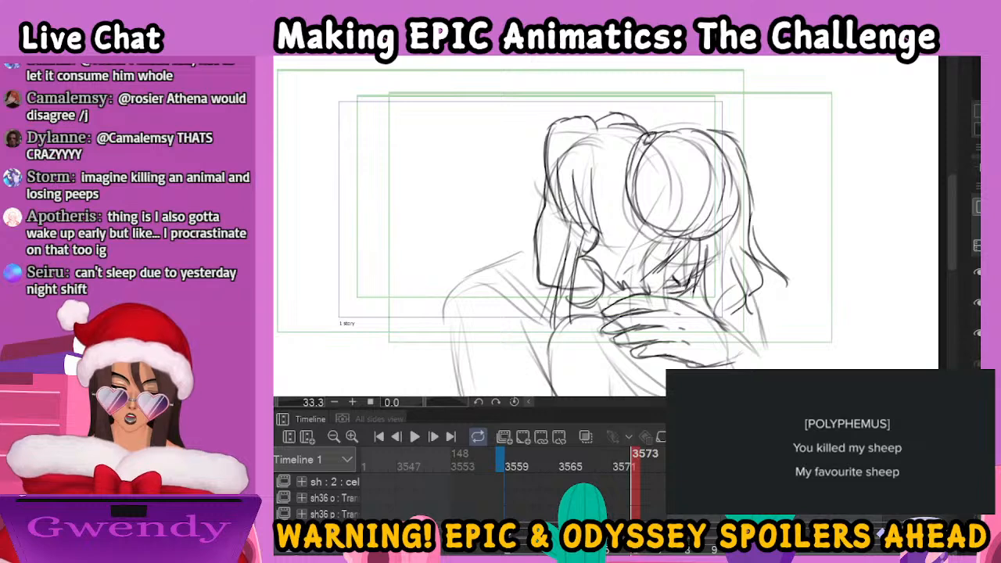
Erase the rough construction lines inside the woman's bun, and undo the last erasure over the strands below it
drag(759, 295, 843, 218)
drag(790, 146, 773, 211)
mouse_move(763, 118)
mouse_down()
mouse_move(775, 120)
mouse_move(802, 193)
mouse_move(744, 224)
mouse_up()
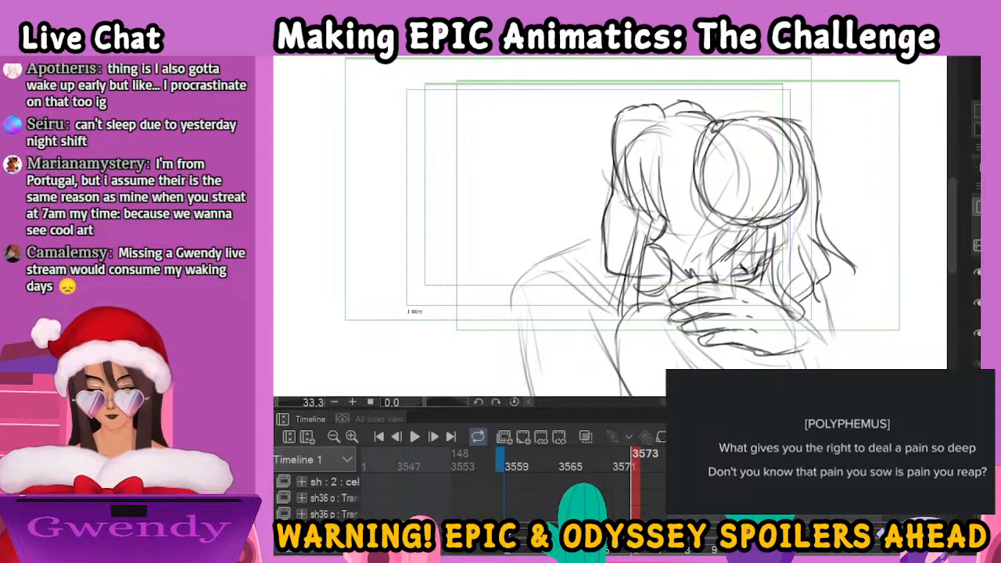
mouse_move(769, 172)
mouse_down()
mouse_move(766, 179)
mouse_move(765, 156)
mouse_move(754, 163)
mouse_move(758, 188)
mouse_move(751, 178)
mouse_move(708, 191)
mouse_move(658, 164)
mouse_move(713, 222)
mouse_up()
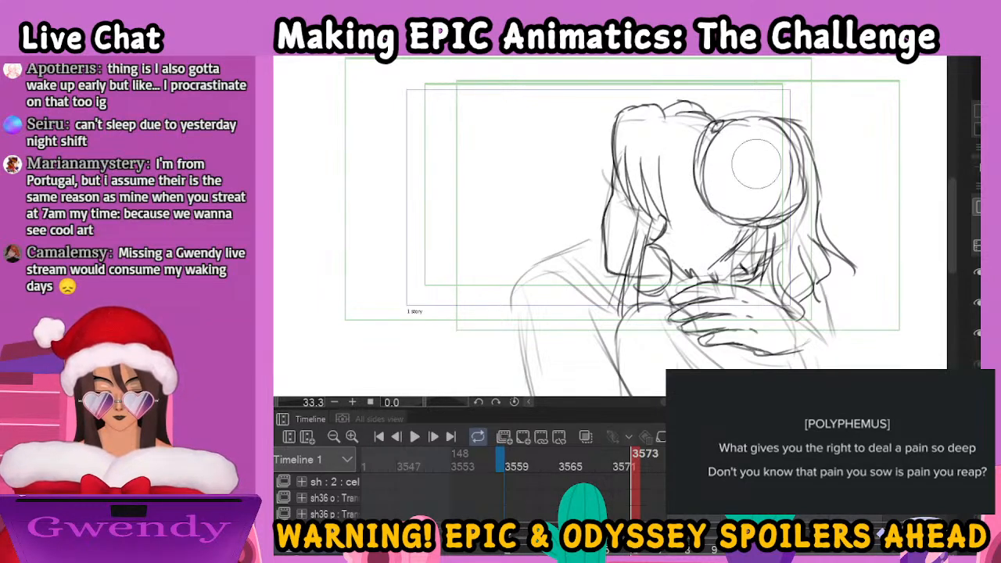
key(ctrl+z)
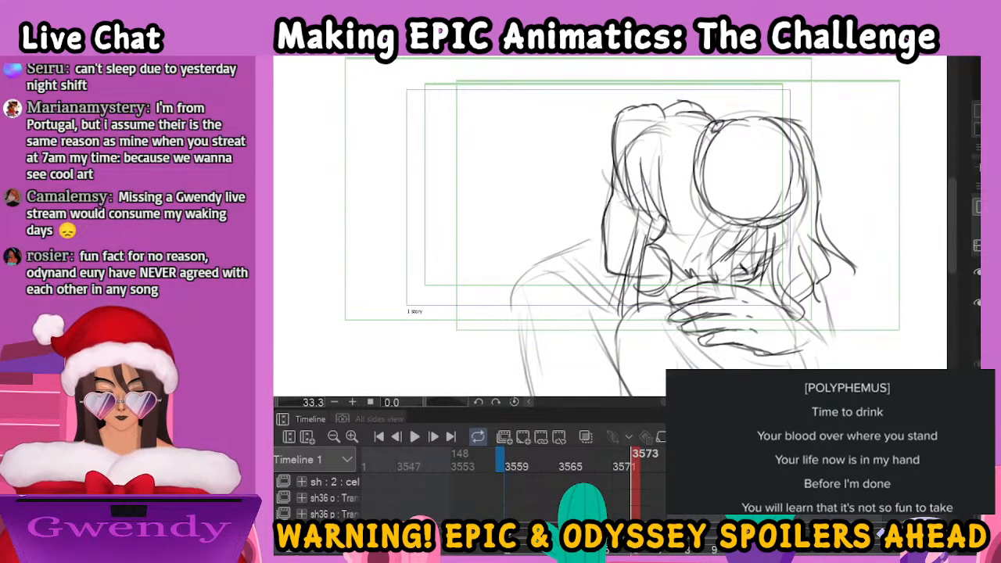
Toggle the rough layer's visibility and go back to frame 3570
click(977, 334)
click(977, 334)
key(Left)
key(Left)
key(Left)
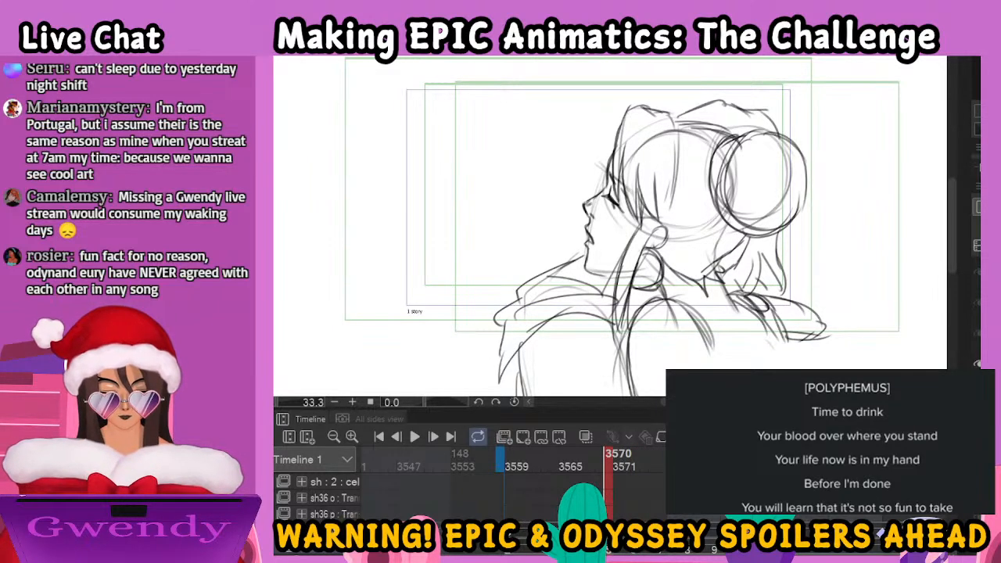
Undo the last stroke and redraw the line from the woman's nape down to the collar
click(977, 334)
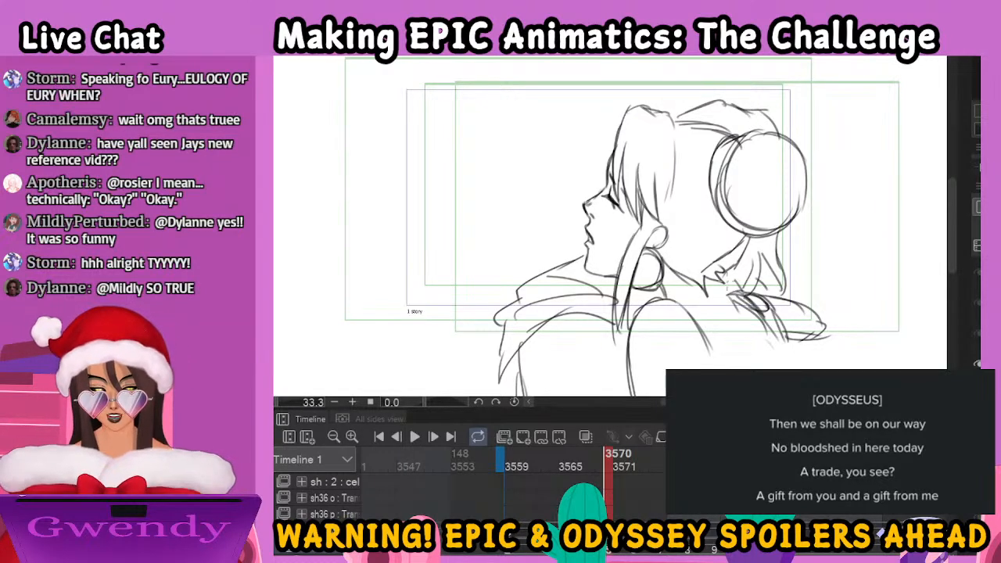
key(ctrl+z)
drag(721, 277, 736, 311)
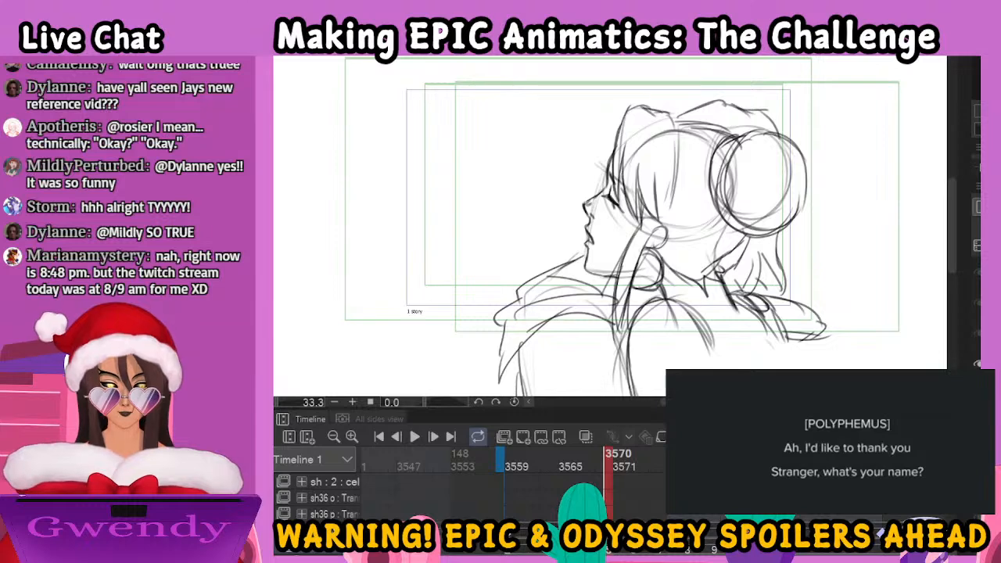
Clear the rough sketch from under the refined drawing in frame 3570, and check the drawing at frame 3567
key(Delete)
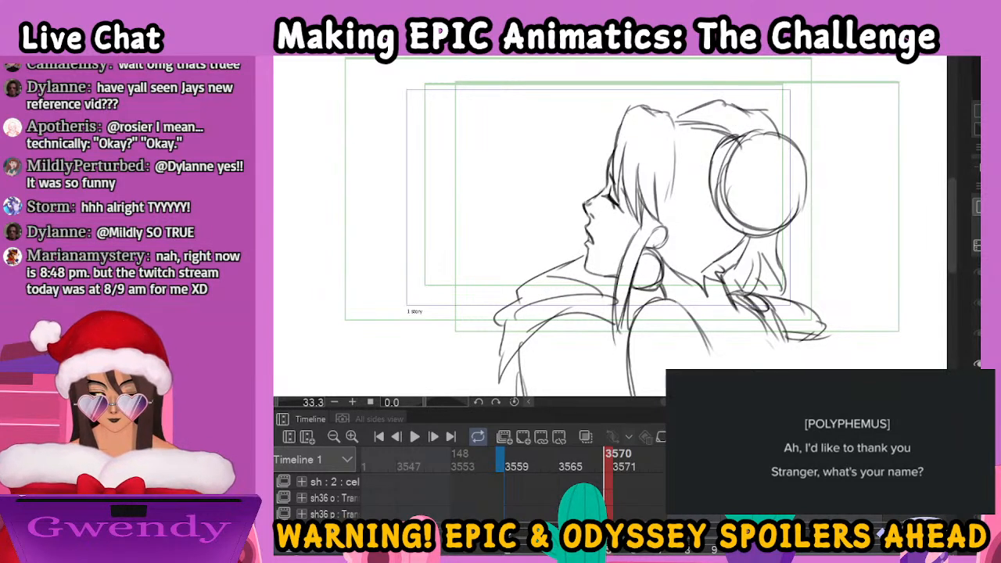
key(ctrl+minus)
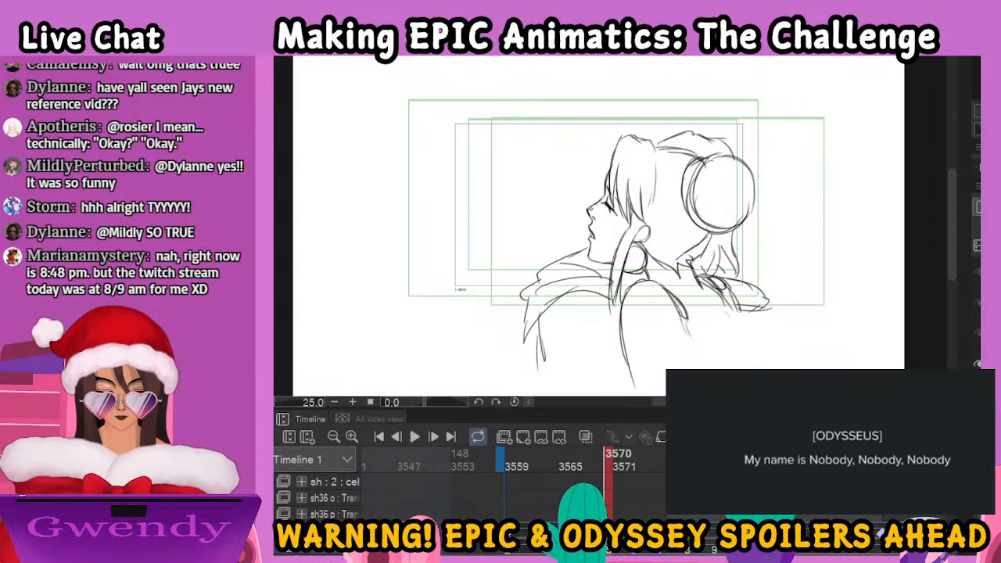
drag(609, 461, 581, 460)
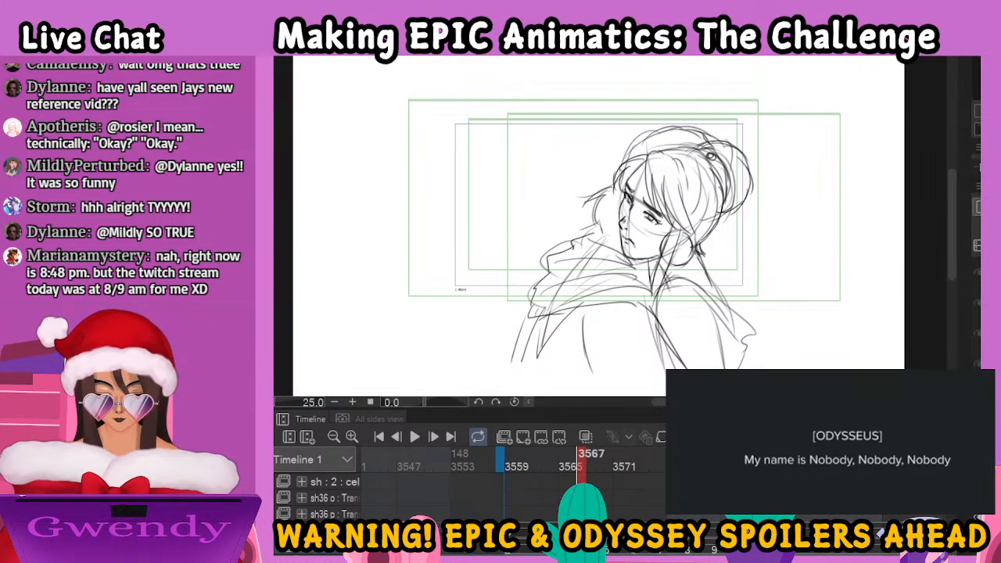
click(977, 517)
click(978, 517)
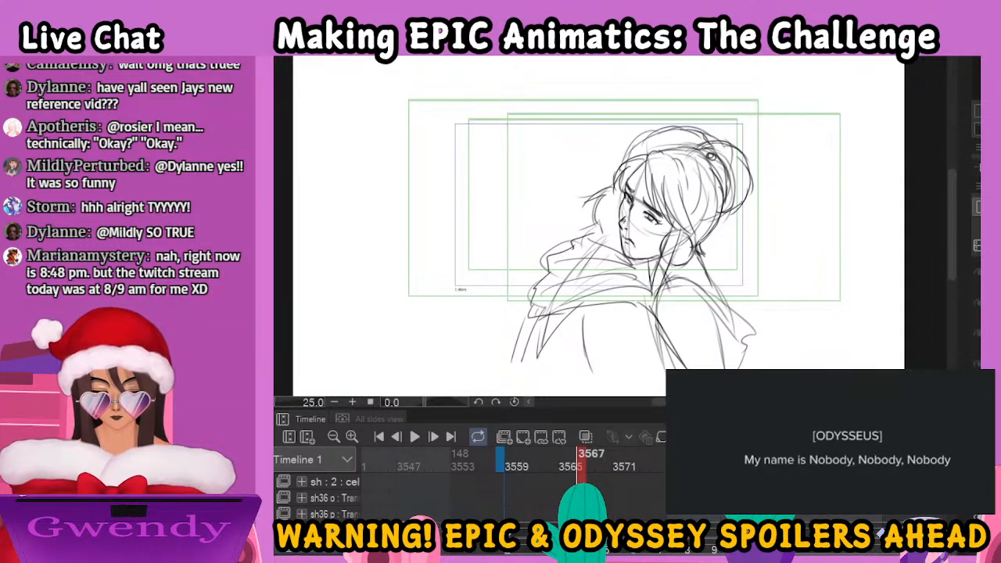
Go to frame 3573 and draw the arm lines running down from the hand, after toggling the layer's visibility
click(610, 462)
click(638, 551)
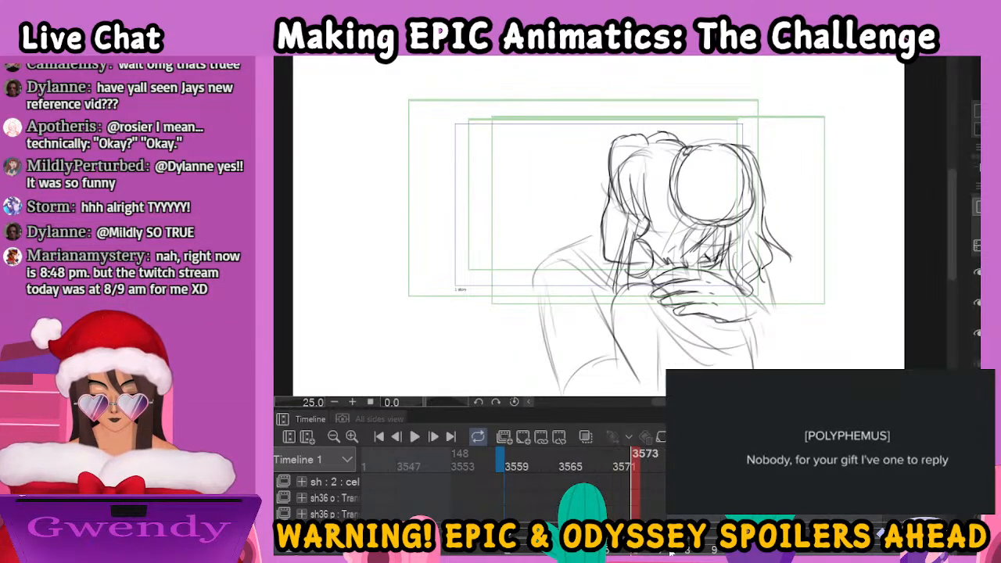
click(976, 333)
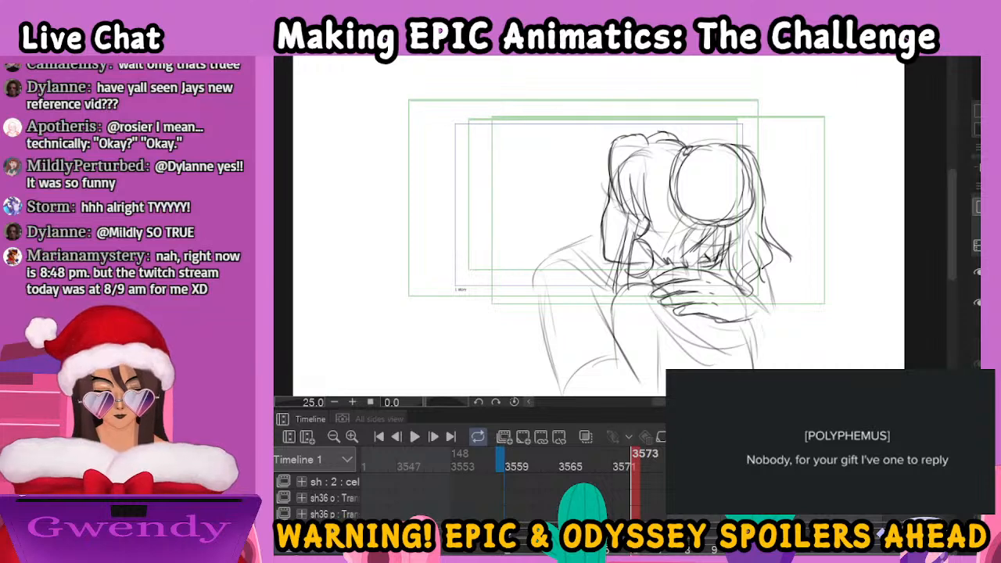
click(977, 333)
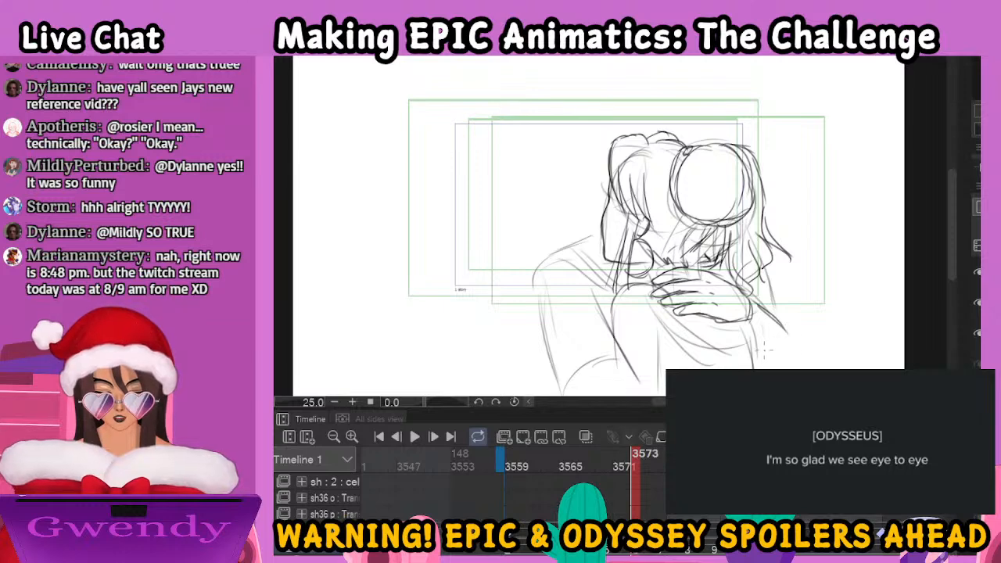
mouse_move(665, 308)
mouse_down()
mouse_move(734, 345)
mouse_move(777, 343)
mouse_move(794, 361)
mouse_up()
drag(761, 323, 793, 362)
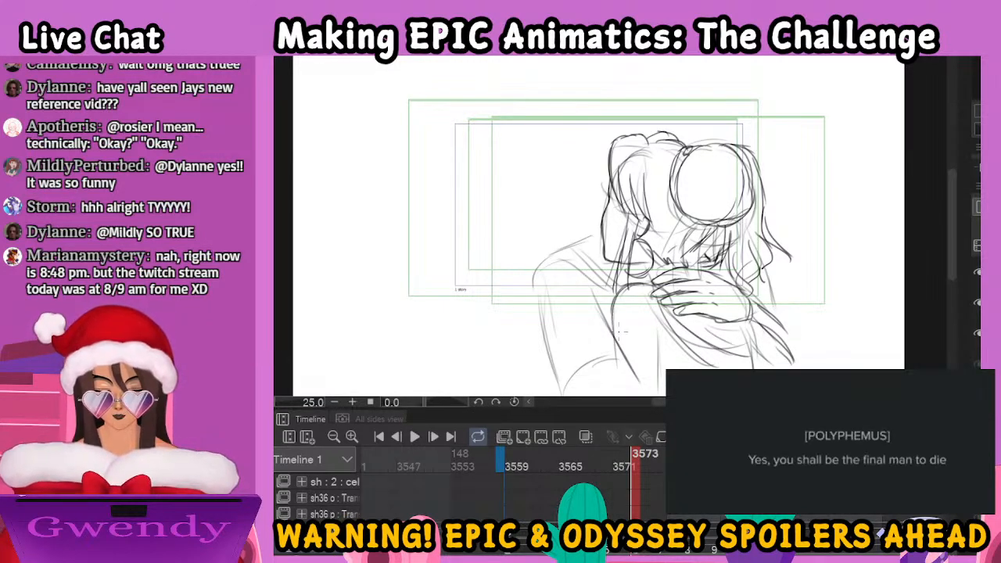
Refine the left draped shoulder with its collar folds and sleeve, and outline the woman's upper arm beside it
mouse_move(599, 229)
mouse_down()
mouse_move(553, 245)
mouse_move(525, 299)
mouse_up()
mouse_move(529, 295)
mouse_down()
mouse_move(582, 266)
mouse_move(618, 300)
mouse_up()
drag(572, 254, 614, 285)
mouse_move(526, 296)
mouse_down()
mouse_move(561, 389)
mouse_move(591, 364)
mouse_move(602, 305)
mouse_move(629, 369)
mouse_up()
drag(599, 291, 646, 395)
drag(763, 269, 780, 328)
drag(656, 301, 660, 394)
mouse_move(620, 287)
mouse_down()
mouse_move(599, 337)
mouse_move(613, 354)
mouse_up()
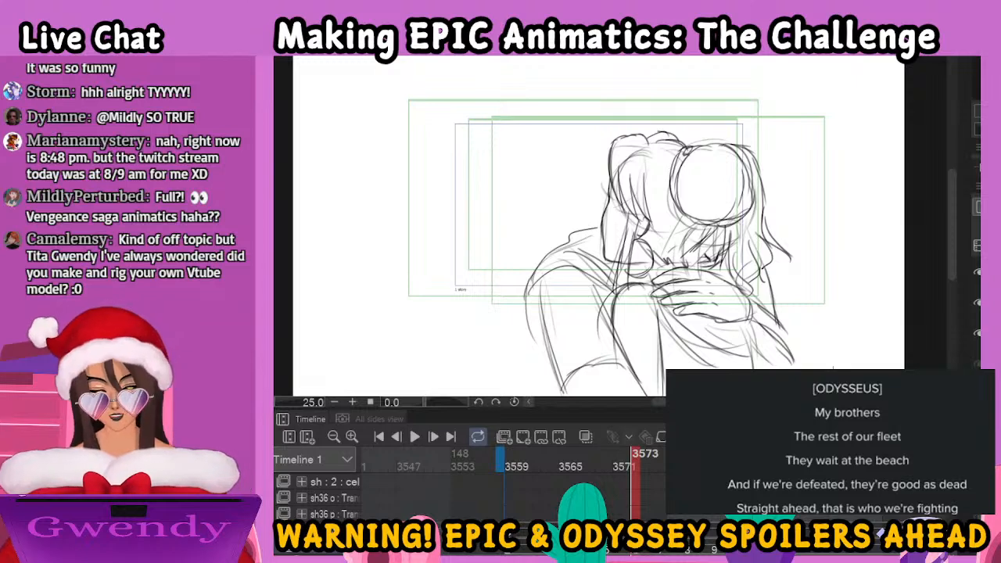
Add cloth folds below the hand, and draw the pointed sleeve with its hem and outer edges
mouse_move(670, 323)
mouse_down()
mouse_move(741, 366)
mouse_move(747, 343)
mouse_move(744, 365)
mouse_move(731, 367)
mouse_up()
drag(662, 325, 723, 369)
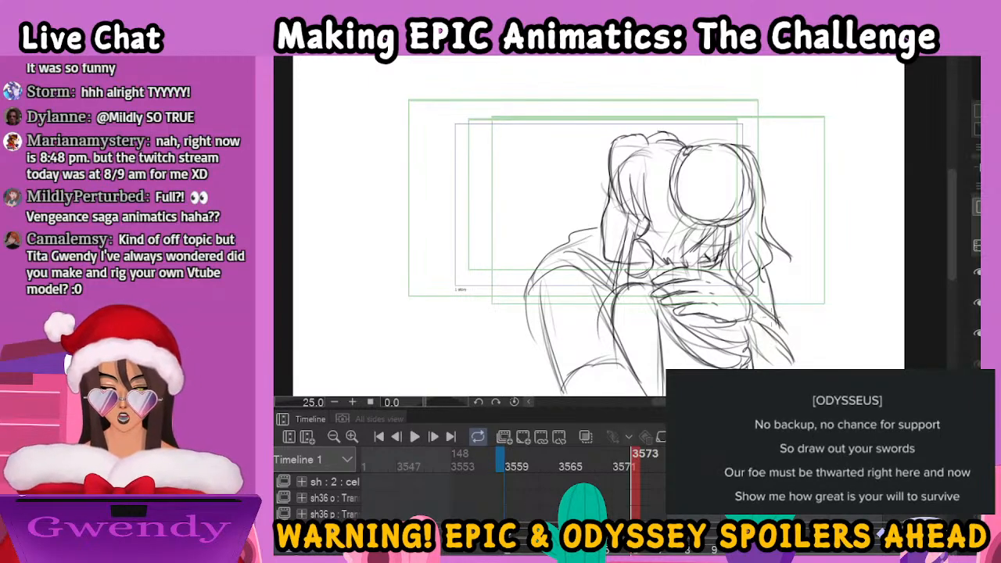
mouse_move(753, 353)
mouse_down()
mouse_move(802, 361)
mouse_move(779, 359)
mouse_move(803, 363)
mouse_up()
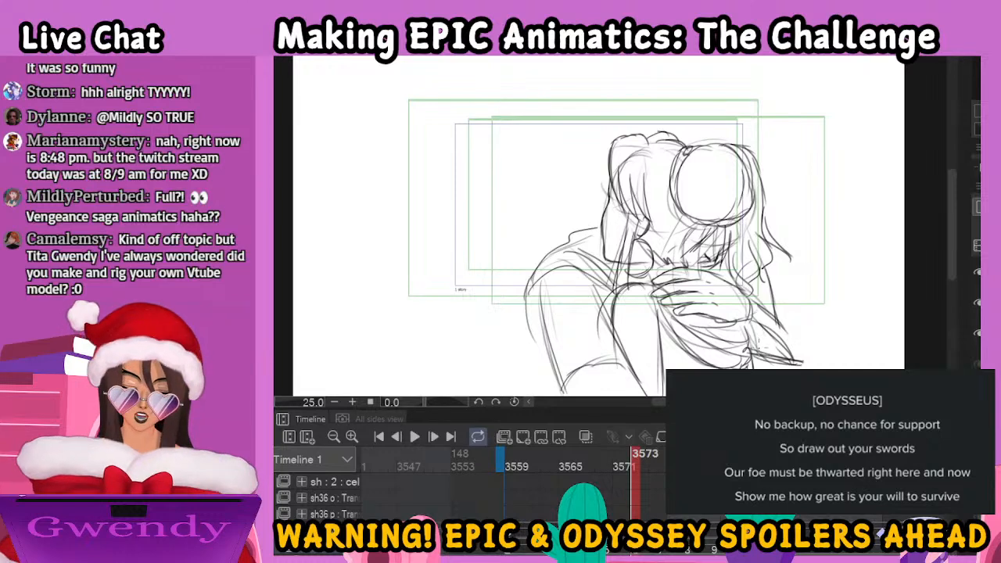
drag(751, 348, 792, 360)
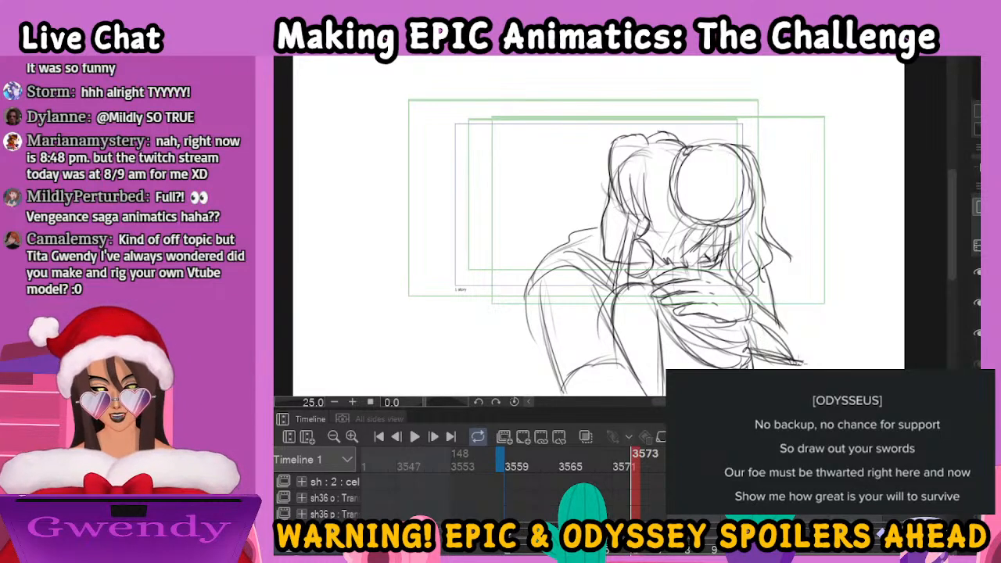
mouse_move(777, 322)
mouse_down()
mouse_move(788, 351)
mouse_move(811, 352)
mouse_move(819, 366)
mouse_up()
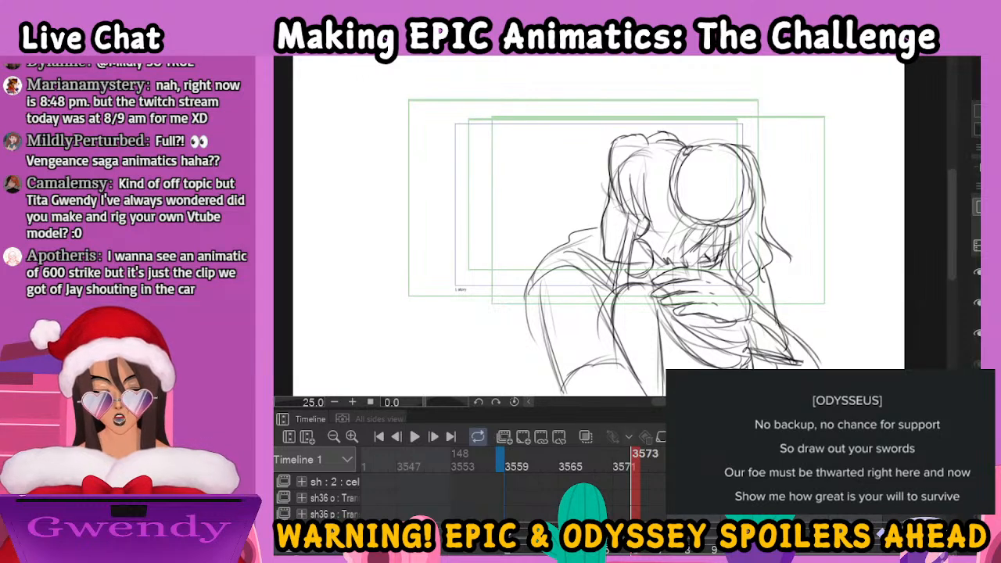
drag(769, 266, 795, 342)
drag(769, 275, 812, 368)
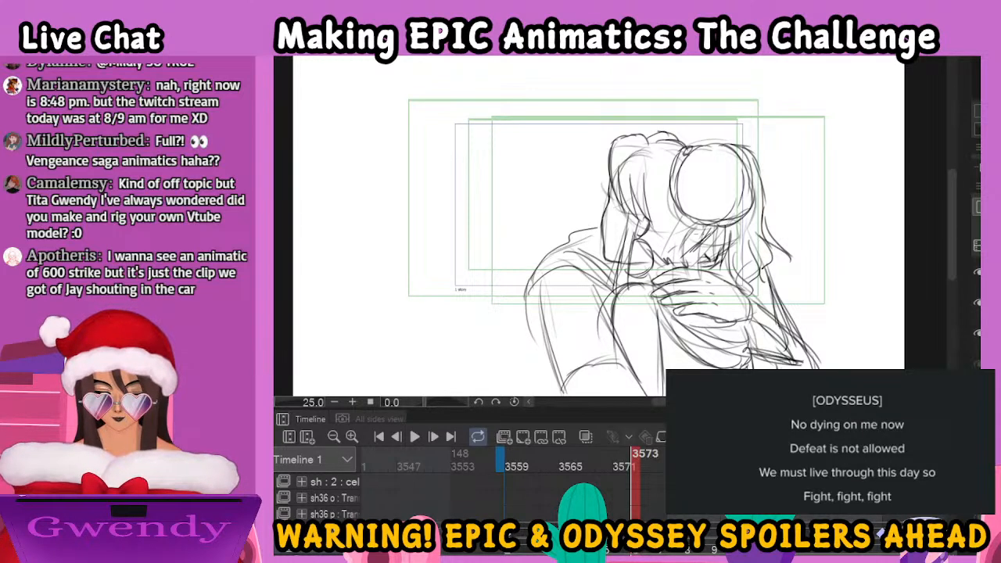
Draw the loose hair strands beneath the bun and hide the rough layer of frame 3573
click(978, 303)
click(976, 302)
drag(699, 242, 683, 268)
mouse_move(718, 224)
mouse_down()
mouse_move(708, 264)
mouse_move(690, 268)
mouse_move(728, 269)
mouse_move(740, 283)
mouse_up()
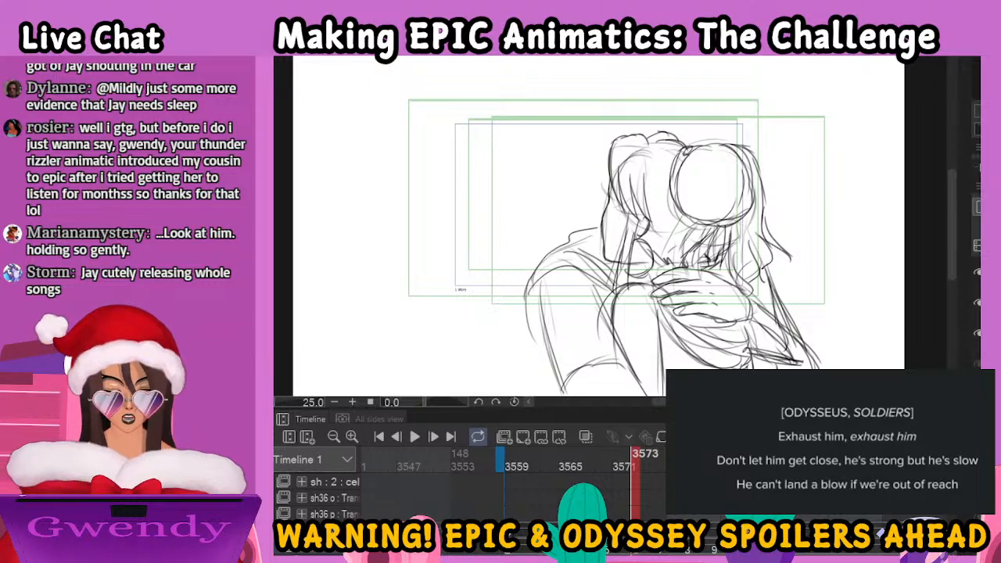
click(977, 333)
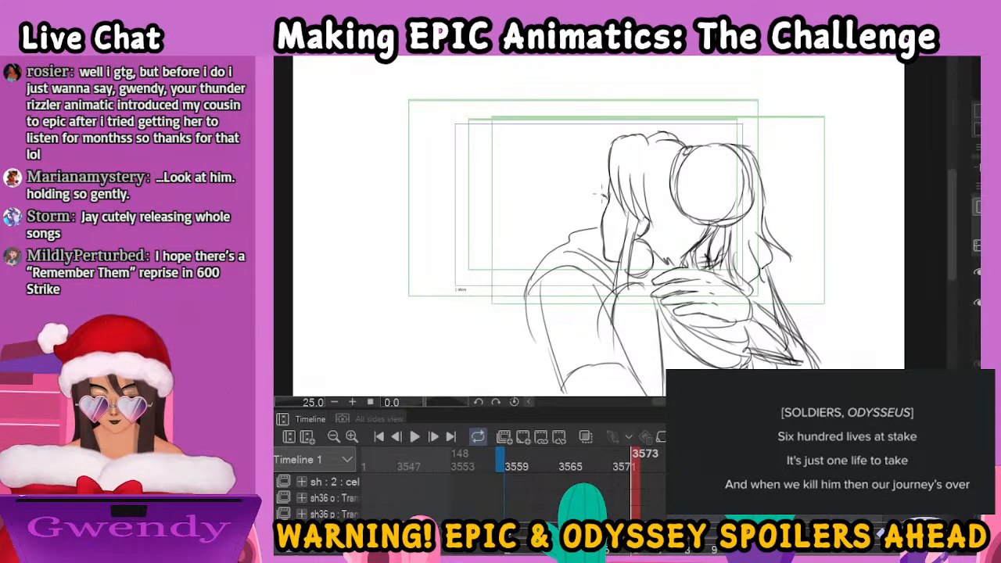
Move to the drawing after frame 3573 and refine the bun, the front hair and the hairline across the head
click(663, 461)
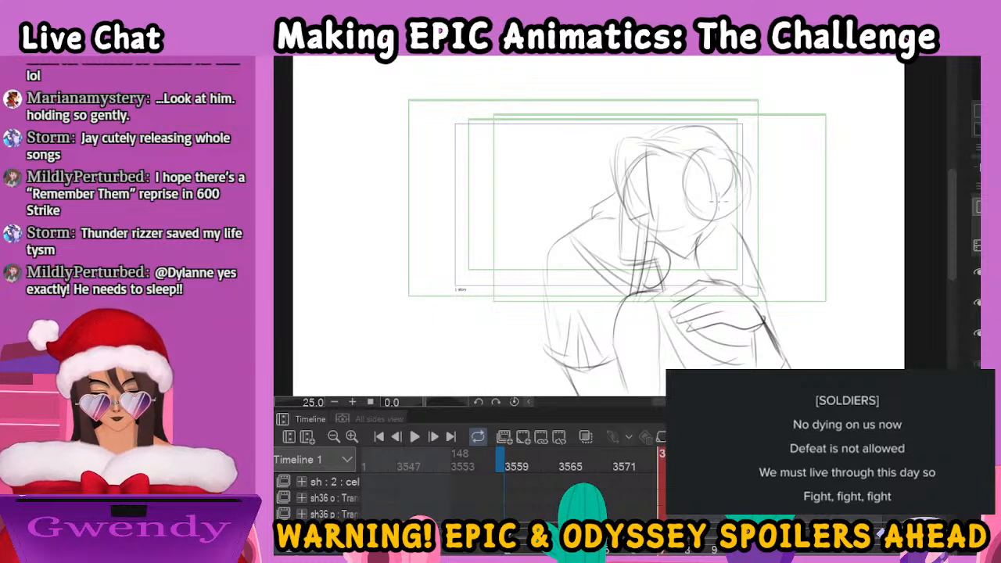
mouse_move(702, 161)
mouse_down()
mouse_move(690, 205)
mouse_move(727, 227)
mouse_move(757, 180)
mouse_move(740, 219)
mouse_up()
mouse_move(623, 139)
mouse_down()
mouse_move(607, 181)
mouse_move(617, 191)
mouse_move(619, 162)
mouse_move(613, 201)
mouse_up()
mouse_move(633, 163)
mouse_down()
mouse_move(628, 213)
mouse_move(652, 219)
mouse_up()
mouse_move(640, 141)
mouse_down()
mouse_move(708, 140)
mouse_move(683, 161)
mouse_move(688, 146)
mouse_move(704, 208)
mouse_move(729, 225)
mouse_up()
Draw the long strands beside the earring, the face edge and the nape hair, and reinforce the bun's outline
drag(639, 204, 628, 285)
drag(637, 232, 627, 293)
drag(651, 211, 636, 297)
mouse_move(648, 237)
mouse_down()
mouse_move(657, 245)
mouse_move(645, 288)
mouse_up()
drag(617, 205, 627, 266)
mouse_move(654, 234)
mouse_down()
mouse_move(686, 266)
mouse_move(704, 247)
mouse_up()
mouse_move(693, 153)
mouse_down()
mouse_move(729, 135)
mouse_move(687, 183)
mouse_move(703, 227)
mouse_move(734, 236)
mouse_up()
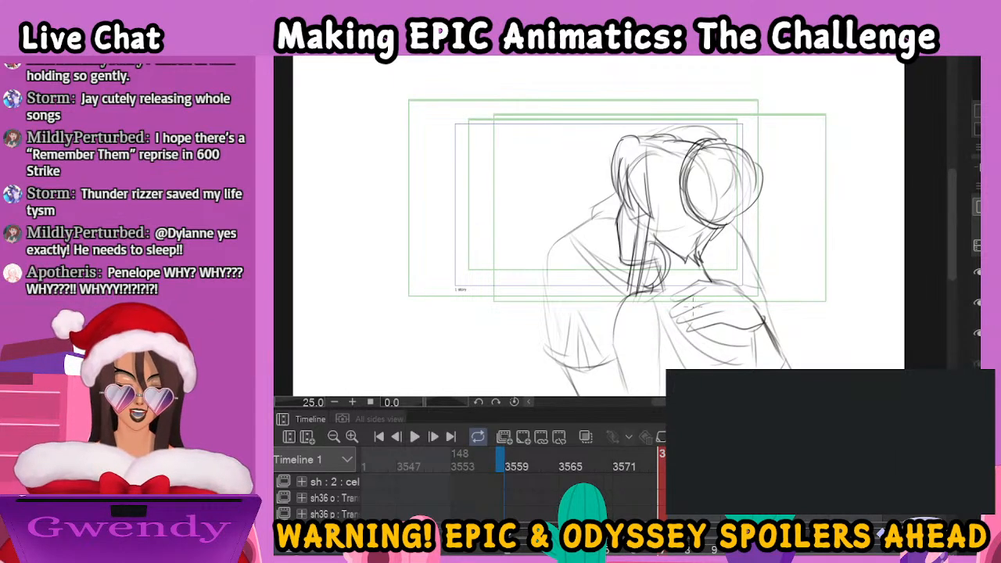
Refine the woman's upper-arm lines and the fingers and back of the hand resting on her shoulder
drag(710, 289, 725, 191)
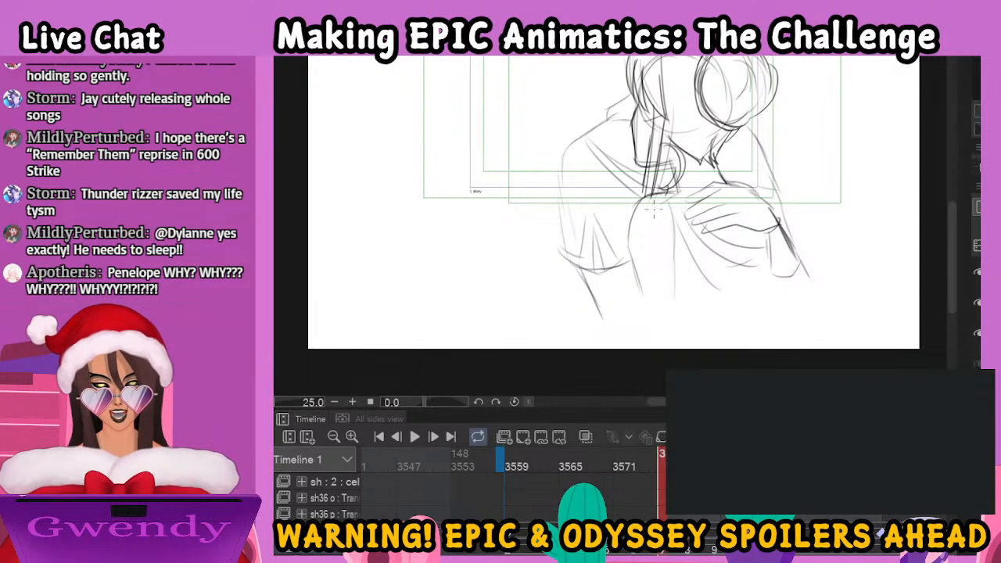
mouse_move(660, 194)
mouse_down()
mouse_move(632, 205)
mouse_move(637, 311)
mouse_up()
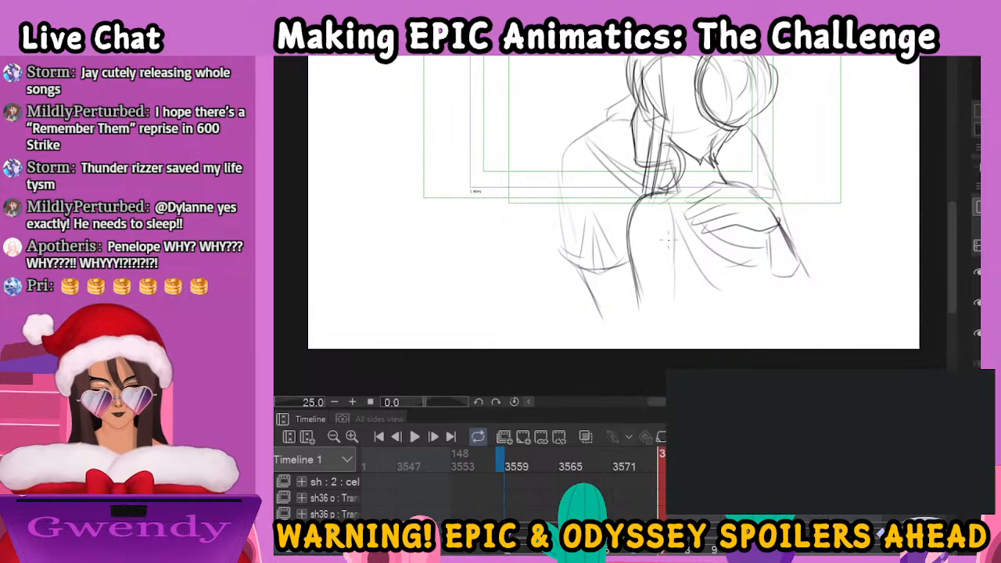
drag(677, 210, 681, 305)
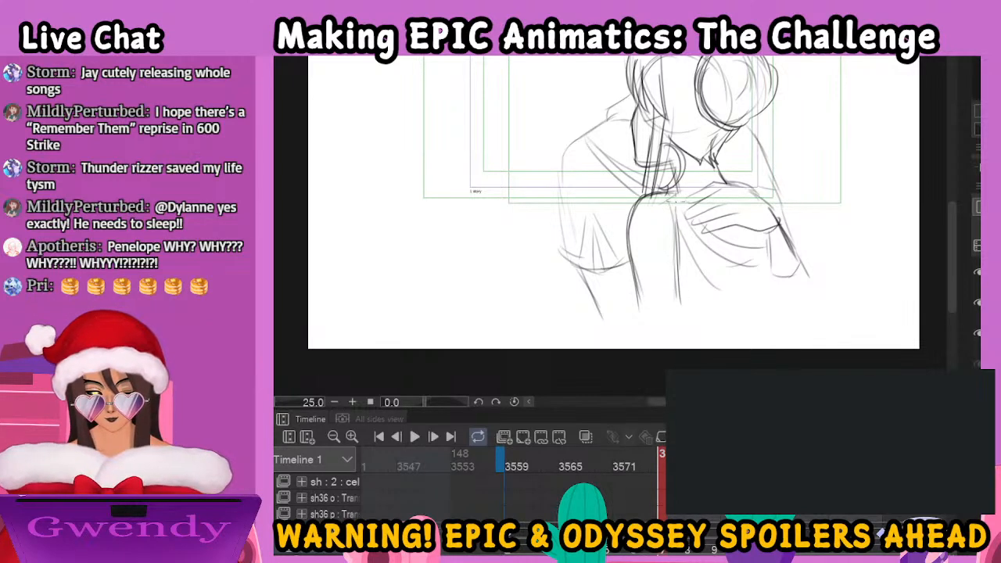
mouse_move(719, 184)
mouse_down()
mouse_move(689, 188)
mouse_move(687, 216)
mouse_up()
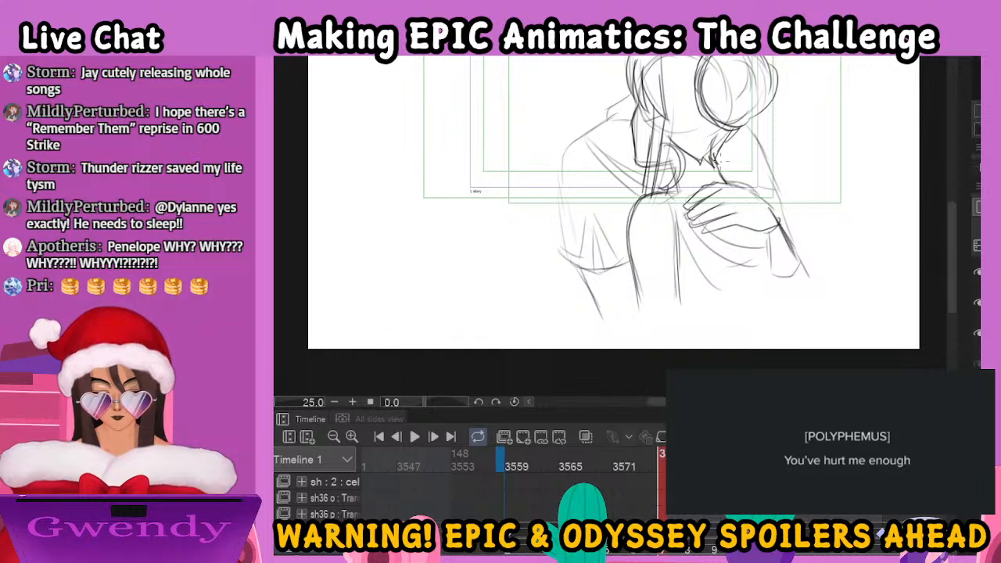
drag(766, 219, 748, 284)
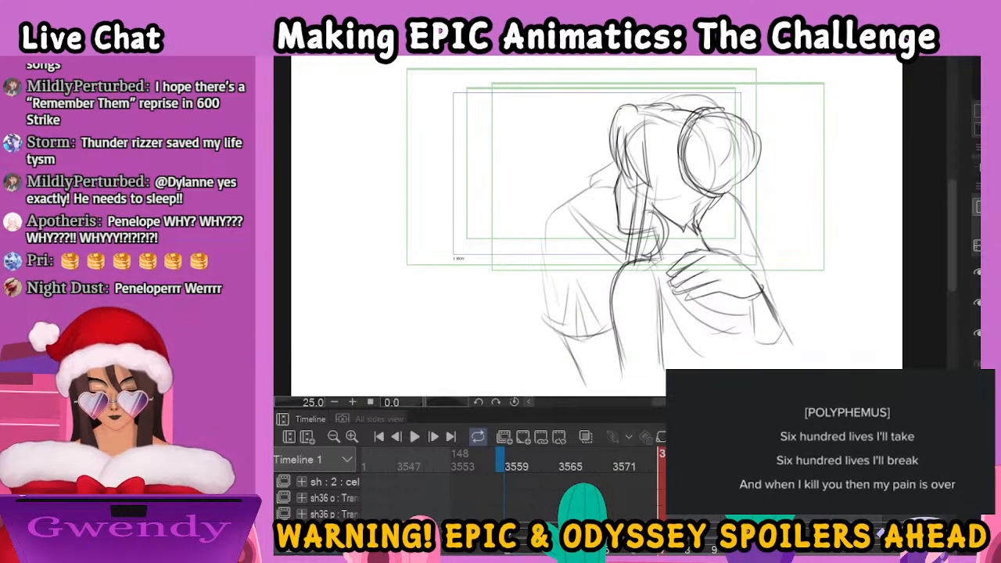
Outline the left shoulder and sleeve, and draw the cloth folds below the hand and the pointed sleeve beside it
drag(538, 463, 679, 479)
mouse_move(513, 473)
mouse_down()
mouse_move(643, 480)
mouse_move(510, 474)
mouse_up()
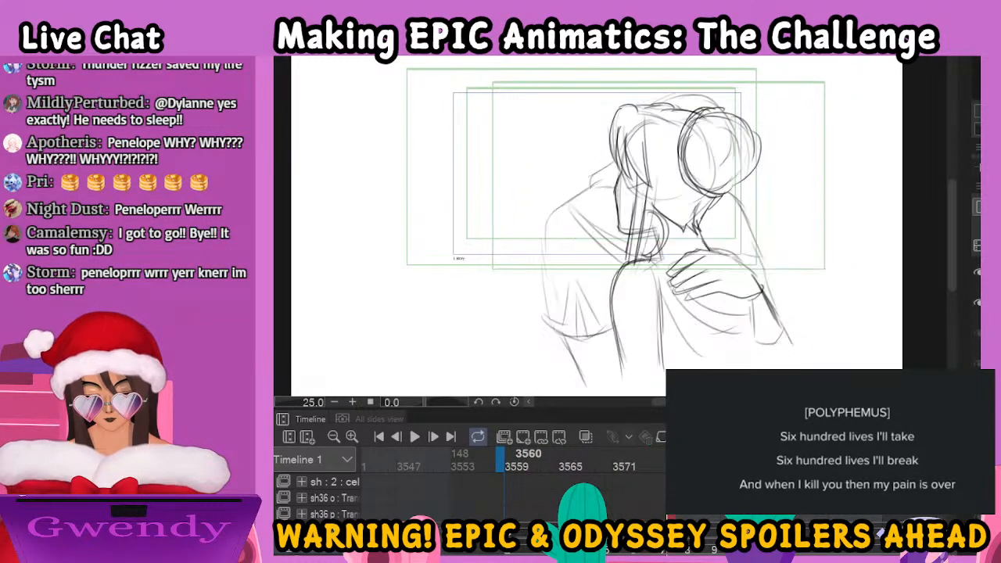
mouse_move(548, 220)
mouse_down()
mouse_move(546, 316)
mouse_move(561, 332)
mouse_move(607, 336)
mouse_move(596, 251)
mouse_up()
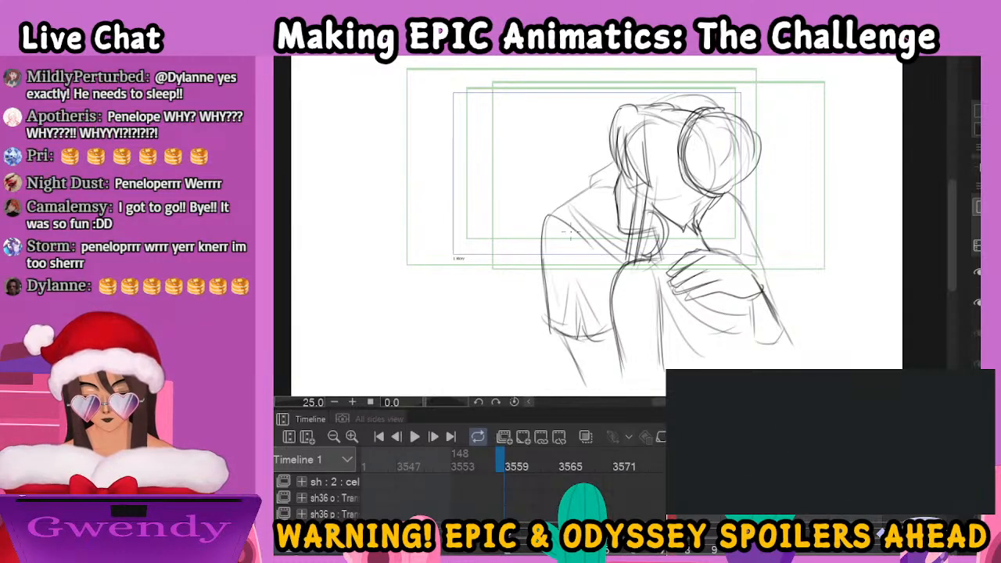
drag(657, 296, 739, 329)
mouse_move(757, 296)
mouse_down()
mouse_move(800, 334)
mouse_move(765, 335)
mouse_move(805, 336)
mouse_up()
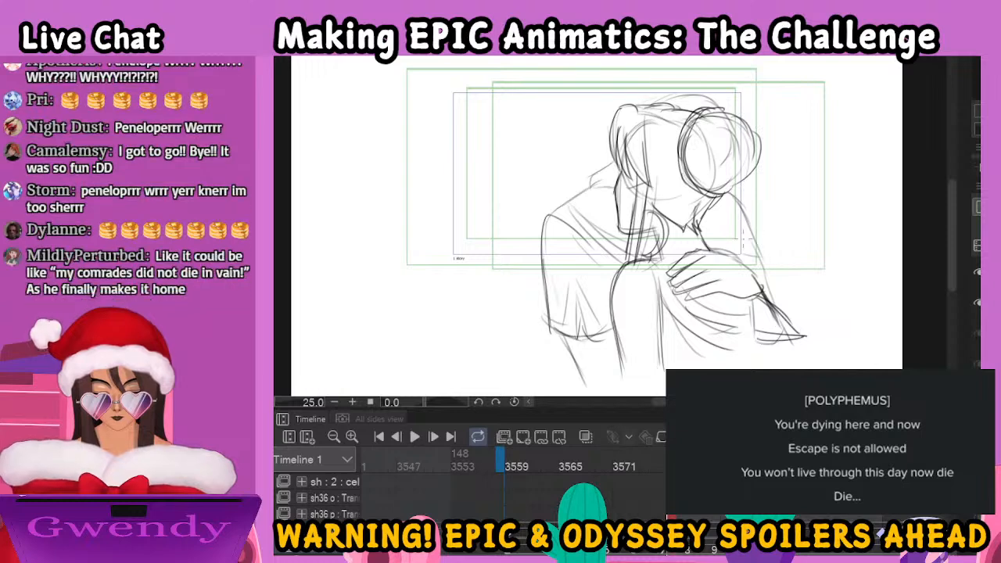
drag(740, 262, 807, 311)
mouse_move(759, 275)
mouse_down()
mouse_move(763, 298)
mouse_move(804, 331)
mouse_up()
drag(803, 309, 823, 341)
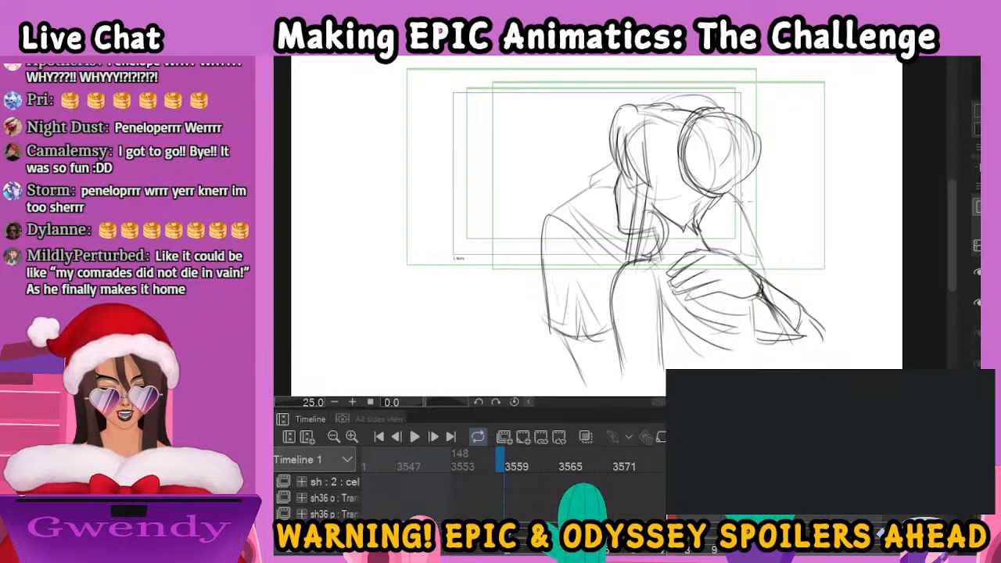
Draw the raised collar and shoulder folds, the lines falling behind the bun and neck, and the crown of the head
mouse_move(613, 163)
mouse_down()
mouse_move(592, 185)
mouse_move(618, 182)
mouse_up()
drag(552, 214, 614, 251)
mouse_move(563, 204)
mouse_down()
mouse_move(624, 242)
mouse_move(578, 196)
mouse_move(613, 183)
mouse_up()
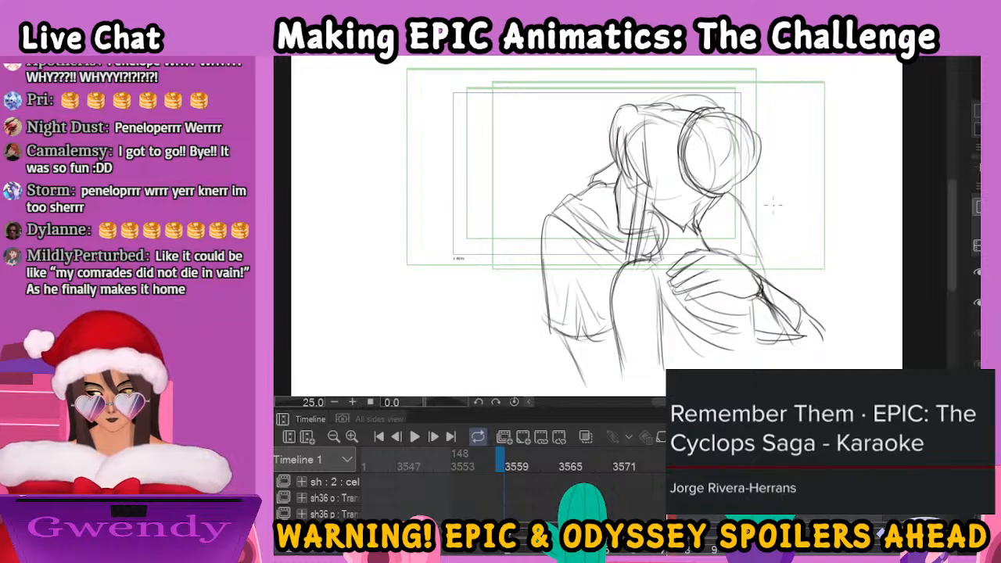
mouse_move(731, 191)
mouse_down()
mouse_move(713, 237)
mouse_move(746, 264)
mouse_move(752, 220)
mouse_move(778, 285)
mouse_up()
mouse_move(729, 212)
mouse_down()
mouse_move(718, 252)
mouse_move(709, 245)
mouse_up()
drag(664, 94, 713, 117)
Move to the back-view drawing and refine the round bun, the head's left contour and the jagged hair at the nape
click(689, 552)
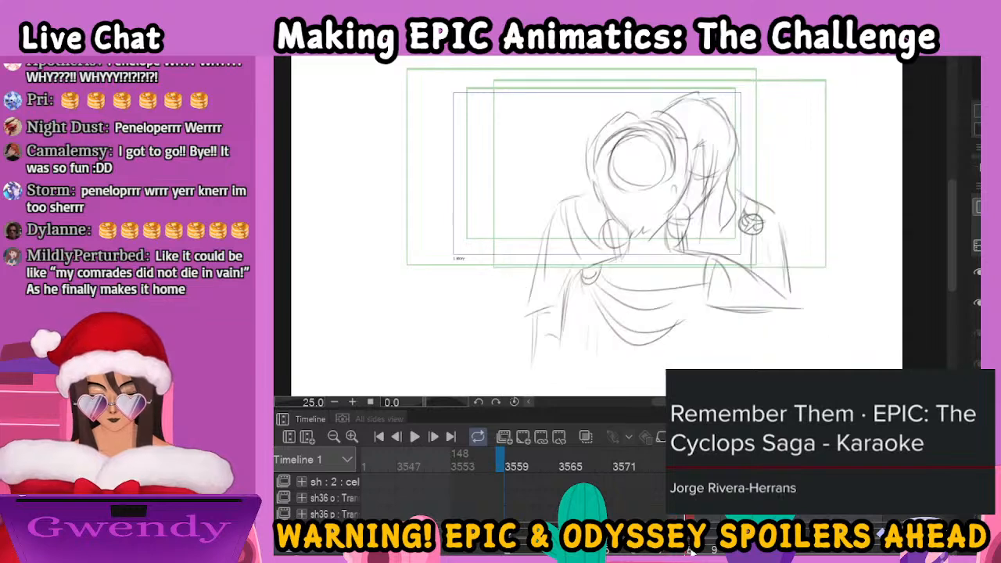
click(977, 333)
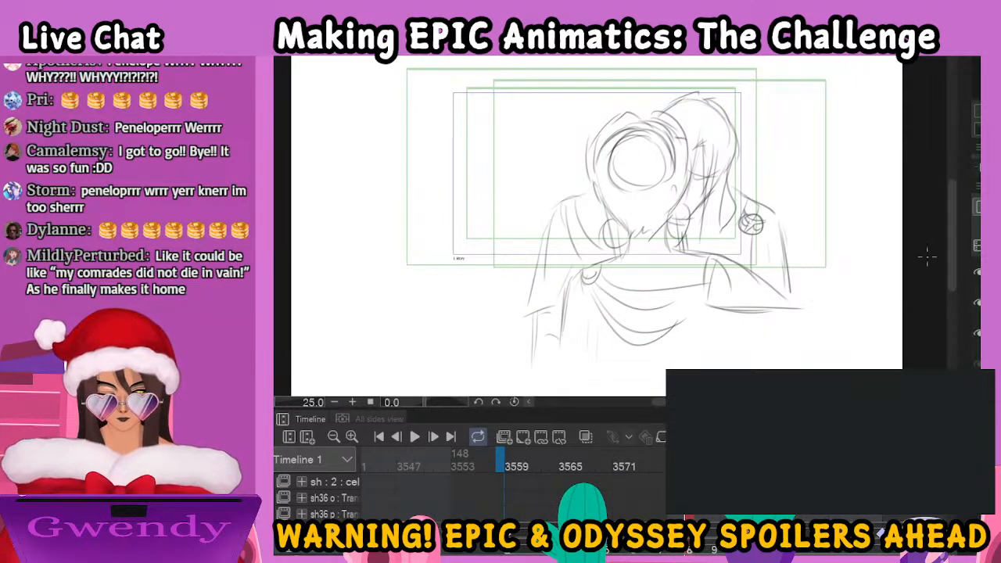
mouse_move(638, 131)
mouse_down()
mouse_move(618, 202)
mouse_move(678, 182)
mouse_move(656, 127)
mouse_move(649, 200)
mouse_up()
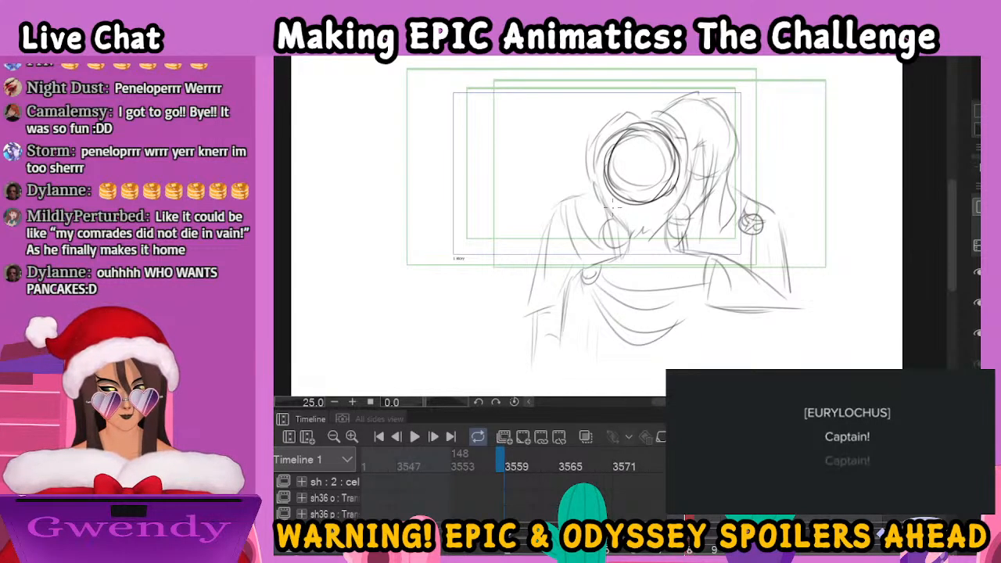
mouse_move(639, 118)
mouse_down()
mouse_move(604, 116)
mouse_move(584, 169)
mouse_move(618, 222)
mouse_move(637, 240)
mouse_move(664, 228)
mouse_up()
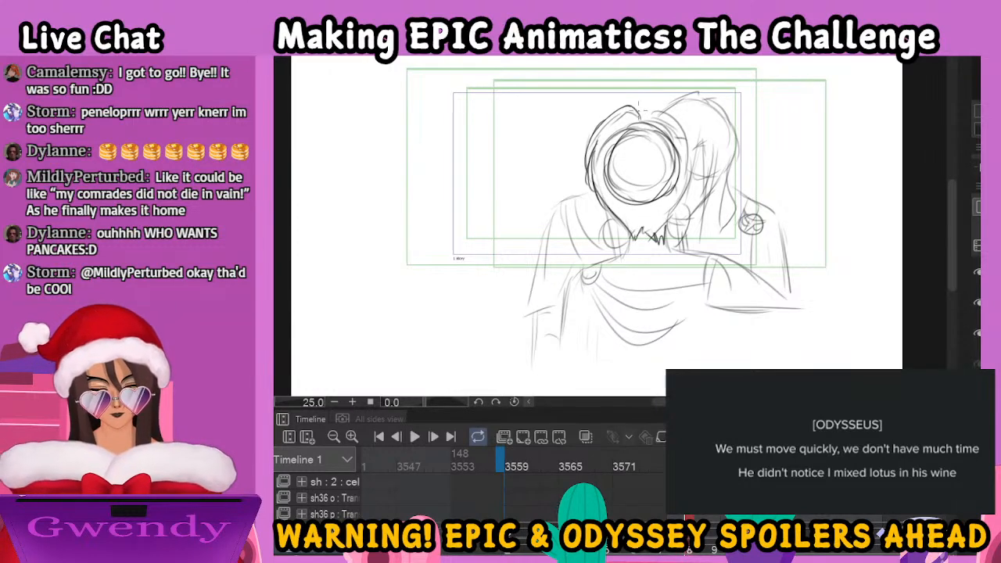
Draw the head's right contour, the two round earrings, the neck lines and the left shoulder clasp
mouse_move(641, 110)
mouse_down()
mouse_move(686, 139)
mouse_move(684, 205)
mouse_move(666, 238)
mouse_move(601, 237)
mouse_move(626, 241)
mouse_up()
mouse_move(673, 217)
mouse_down()
mouse_move(690, 219)
mouse_move(673, 232)
mouse_up()
mouse_move(607, 206)
mouse_down()
mouse_move(606, 228)
mouse_move(612, 222)
mouse_up()
drag(681, 235, 678, 251)
drag(686, 240, 687, 252)
drag(627, 226, 623, 259)
mouse_move(663, 229)
mouse_down()
mouse_move(587, 272)
mouse_move(605, 264)
mouse_move(598, 258)
mouse_move(578, 276)
mouse_move(600, 266)
mouse_up()
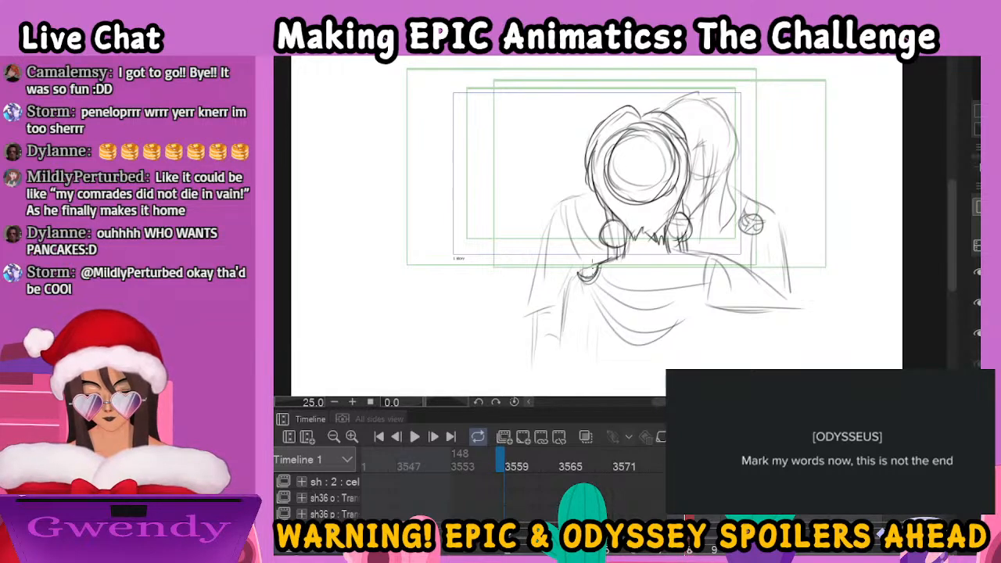
Draw the right shoulder clasp, the pointed sleeve and the draped folds across the woman's back
mouse_move(702, 253)
mouse_down()
mouse_move(710, 275)
mouse_move(718, 268)
mouse_move(710, 308)
mouse_move(799, 313)
mouse_move(785, 299)
mouse_move(800, 316)
mouse_up()
drag(598, 280, 602, 313)
drag(604, 317, 724, 311)
drag(623, 291, 673, 306)
drag(671, 293, 709, 307)
Draw the left arm, both sides of the torso and the arm line under the right sleeve
drag(576, 280, 569, 334)
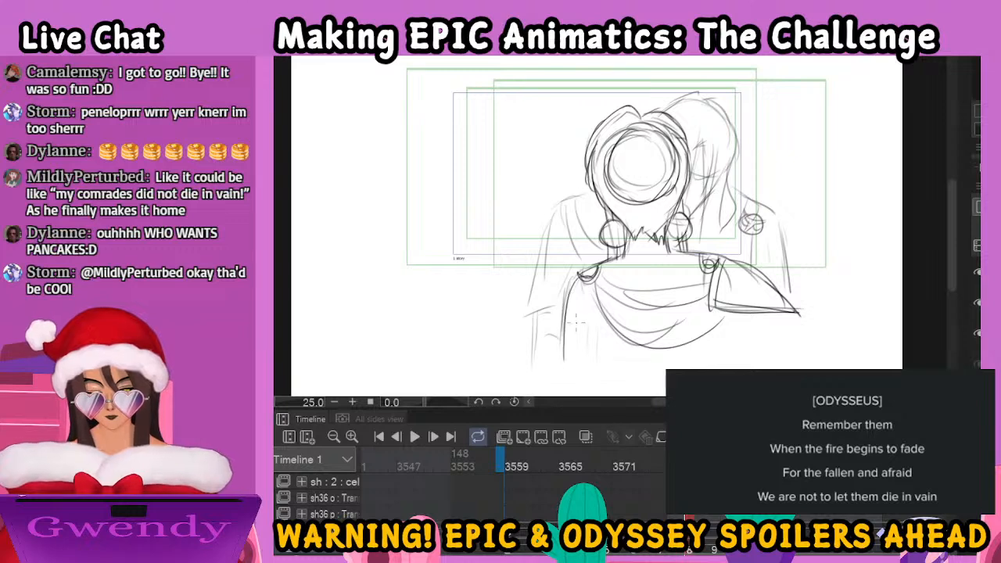
drag(593, 291, 594, 369)
drag(733, 317, 721, 361)
drag(769, 316, 774, 362)
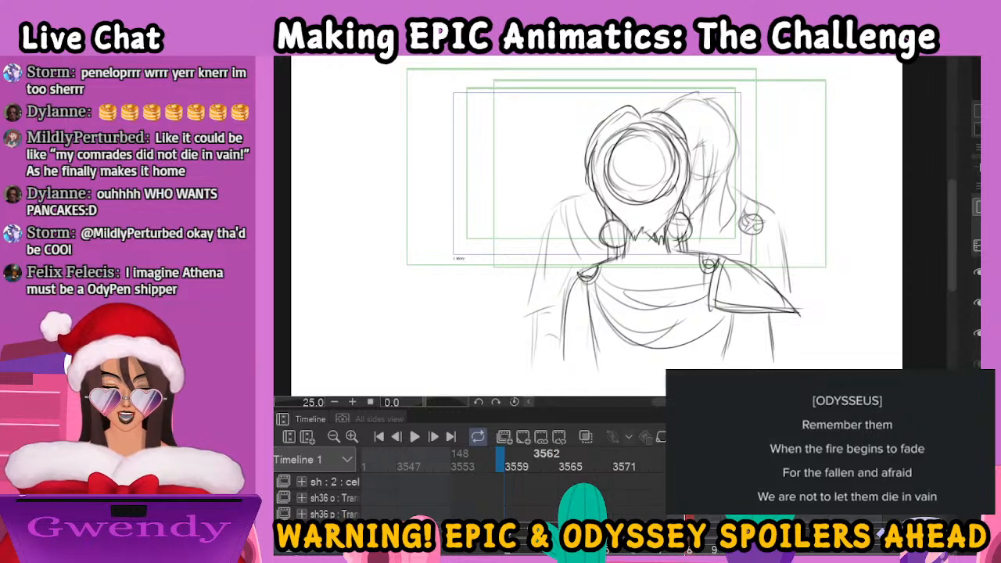
Draw the man's eye, forehead strands and long wavy hair contour beside the woman's head in the back-view drawing
key(ctrl+plus)
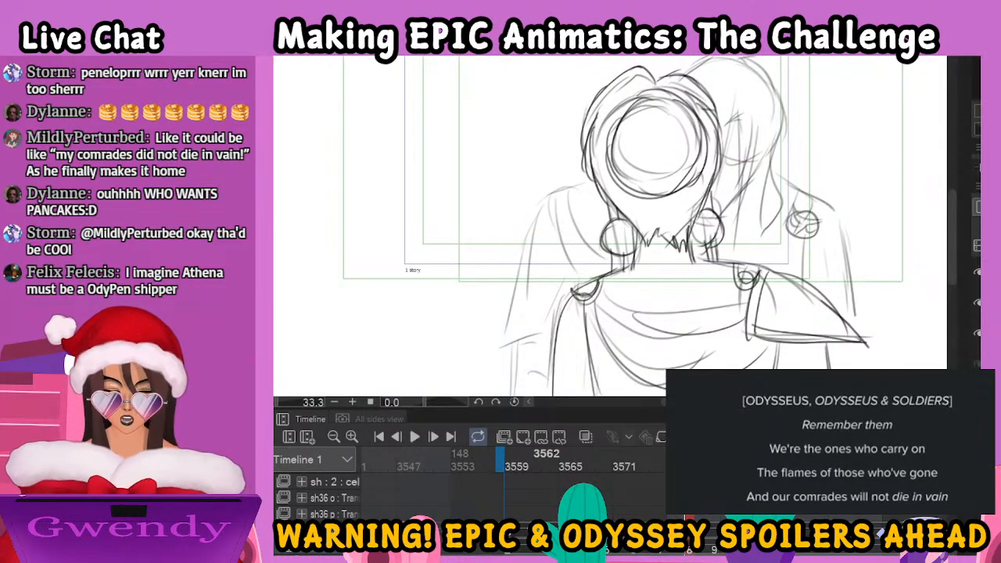
drag(734, 122, 674, 266)
mouse_move(689, 251)
mouse_down()
mouse_move(682, 270)
mouse_move(695, 329)
mouse_up()
drag(704, 267, 690, 327)
drag(680, 250, 701, 249)
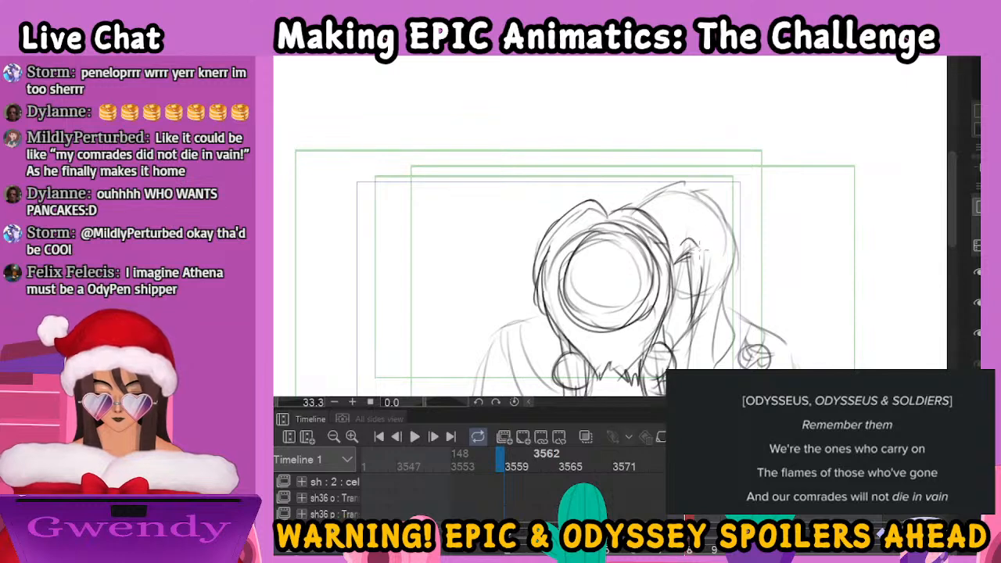
mouse_move(634, 205)
mouse_down()
mouse_move(671, 183)
mouse_move(717, 201)
mouse_move(734, 256)
mouse_move(724, 280)
mouse_move(775, 213)
mouse_up()
mouse_move(707, 222)
mouse_down()
mouse_move(706, 309)
mouse_move(741, 271)
mouse_move(734, 219)
mouse_move(755, 236)
mouse_up()
mouse_move(684, 207)
mouse_down()
mouse_move(703, 211)
mouse_move(681, 256)
mouse_up()
drag(681, 255, 685, 266)
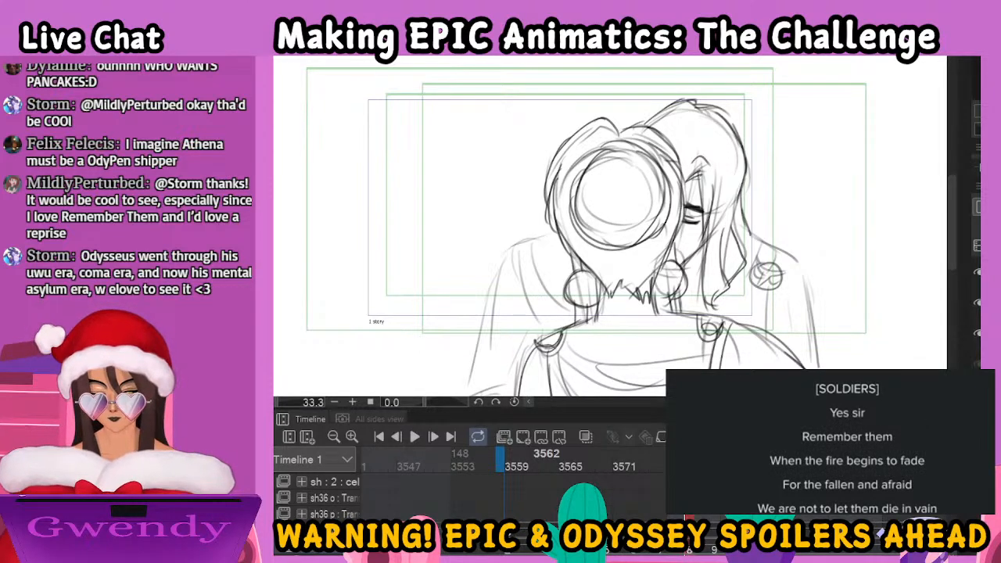
Refine the round clasp on the man's shoulder and the cape folds running under his hair
key(ctrl+minus)
mouse_move(756, 261)
mouse_down()
mouse_move(752, 211)
mouse_move(711, 222)
mouse_move(729, 206)
mouse_move(721, 218)
mouse_up()
mouse_move(718, 214)
mouse_down()
mouse_move(729, 222)
mouse_move(674, 234)
mouse_up()
drag(714, 228, 678, 250)
drag(658, 217, 677, 226)
Draw the man's draped shoulders and the outer arm lines on both sides of the woman's back
mouse_move(538, 185)
mouse_down()
mouse_move(560, 245)
mouse_move(566, 233)
mouse_move(555, 186)
mouse_move(524, 198)
mouse_move(504, 305)
mouse_up()
drag(505, 294, 499, 343)
mouse_move(702, 174)
mouse_down()
mouse_move(715, 207)
mouse_move(718, 185)
mouse_move(753, 211)
mouse_move(748, 268)
mouse_up()
drag(705, 217, 718, 236)
drag(754, 266, 757, 364)
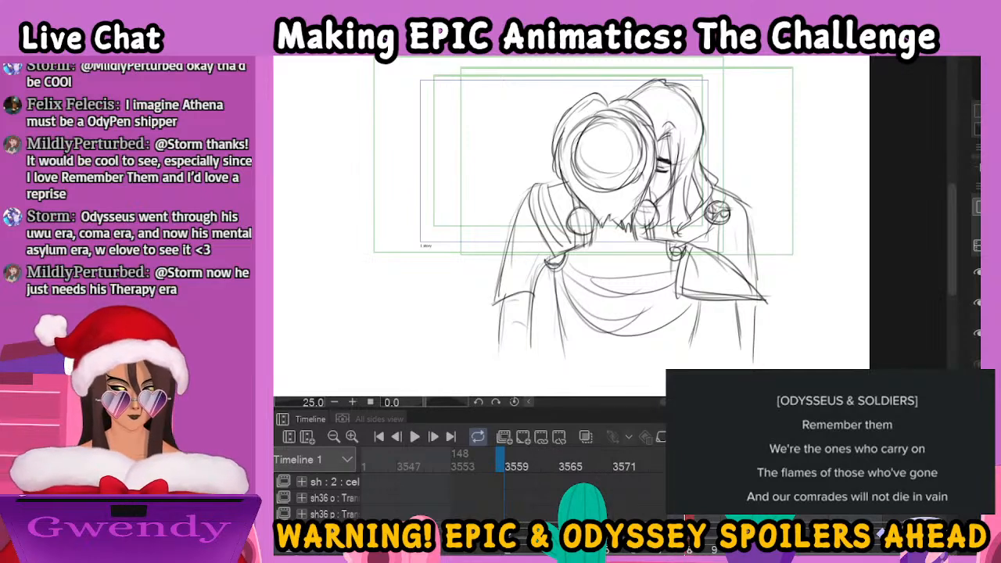
Move to the side-view embrace drawing and refine the man's parted front hair strands around his face
click(718, 550)
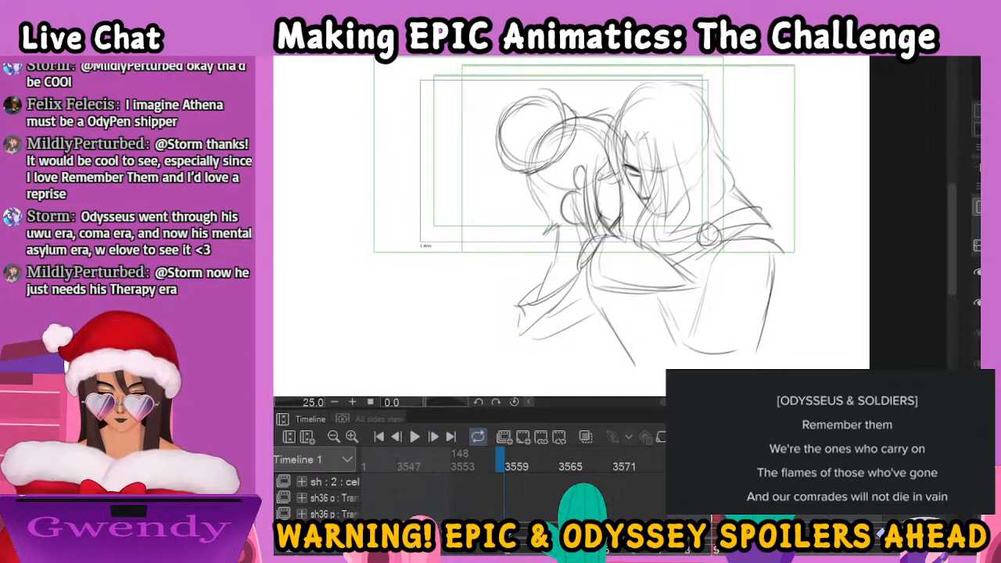
drag(782, 272, 751, 311)
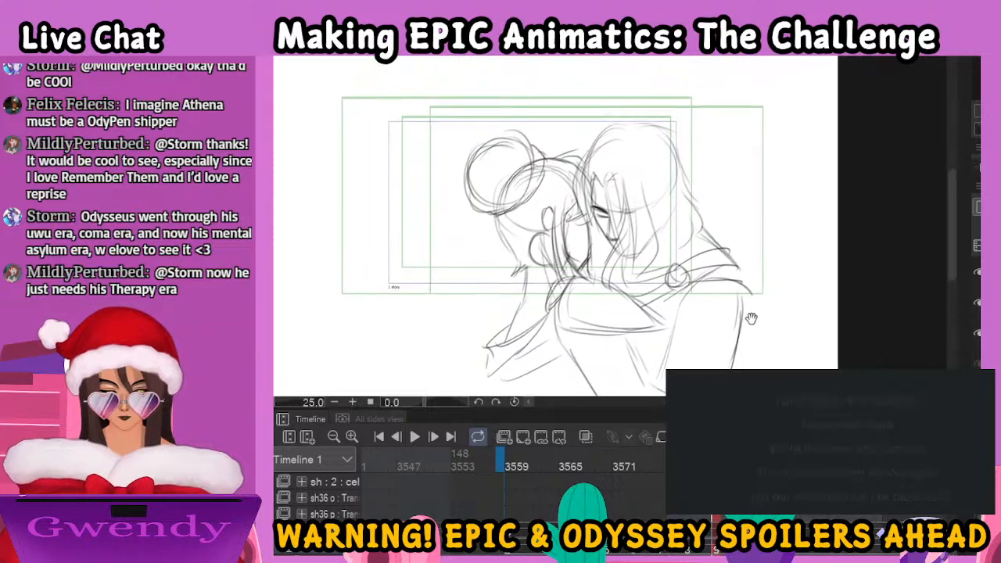
scroll(749, 364, up, 1)
drag(749, 366, 770, 418)
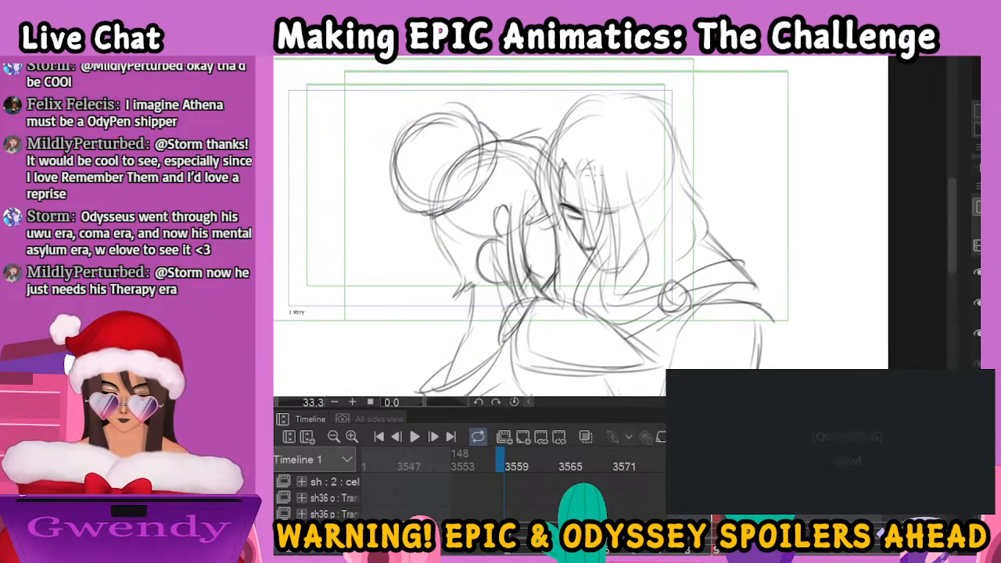
mouse_move(588, 163)
mouse_down()
mouse_move(602, 219)
mouse_move(592, 152)
mouse_move(558, 222)
mouse_up()
mouse_move(555, 160)
mouse_down()
mouse_move(562, 233)
mouse_move(581, 216)
mouse_move(592, 252)
mouse_up()
drag(603, 191, 592, 250)
Draw the wavy hair ends over the man's shoulder and the outer contour of his head and hair
mouse_move(582, 288)
mouse_down()
mouse_move(608, 287)
mouse_move(621, 319)
mouse_move(652, 254)
mouse_move(642, 170)
mouse_move(678, 250)
mouse_move(674, 284)
mouse_up()
mouse_move(672, 249)
mouse_down()
mouse_move(708, 258)
mouse_move(674, 194)
mouse_up()
mouse_move(586, 104)
mouse_down()
mouse_move(657, 99)
mouse_move(710, 235)
mouse_up()
Refine the woman's face line and ear, her round bun and the hair lock beside the ear
drag(557, 230, 549, 283)
drag(496, 235, 510, 244)
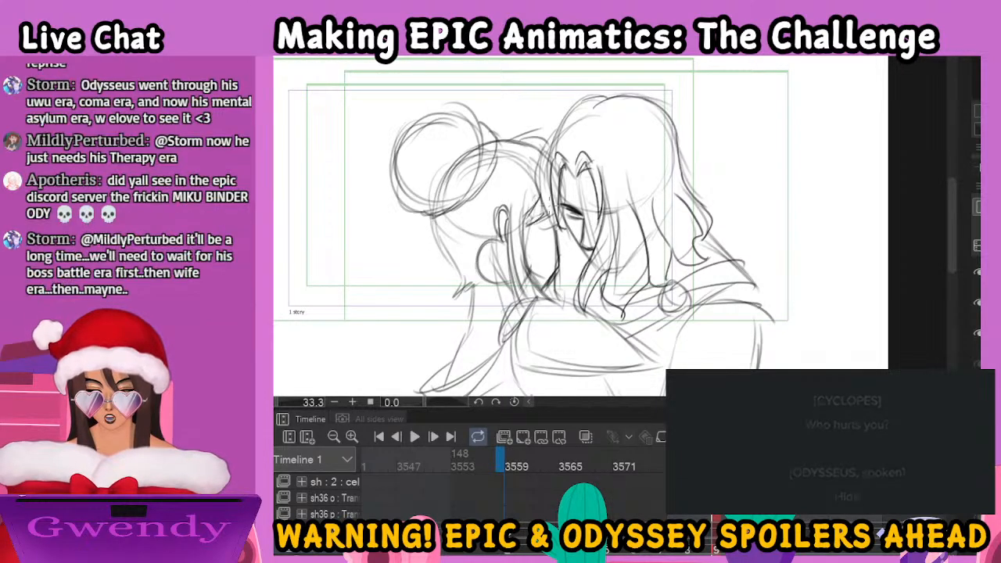
mouse_move(472, 136)
mouse_down()
mouse_move(427, 112)
mouse_move(473, 205)
mouse_move(485, 117)
mouse_move(472, 199)
mouse_up()
mouse_move(502, 238)
mouse_down()
mouse_move(498, 284)
mouse_move(513, 283)
mouse_up()
drag(516, 276, 530, 302)
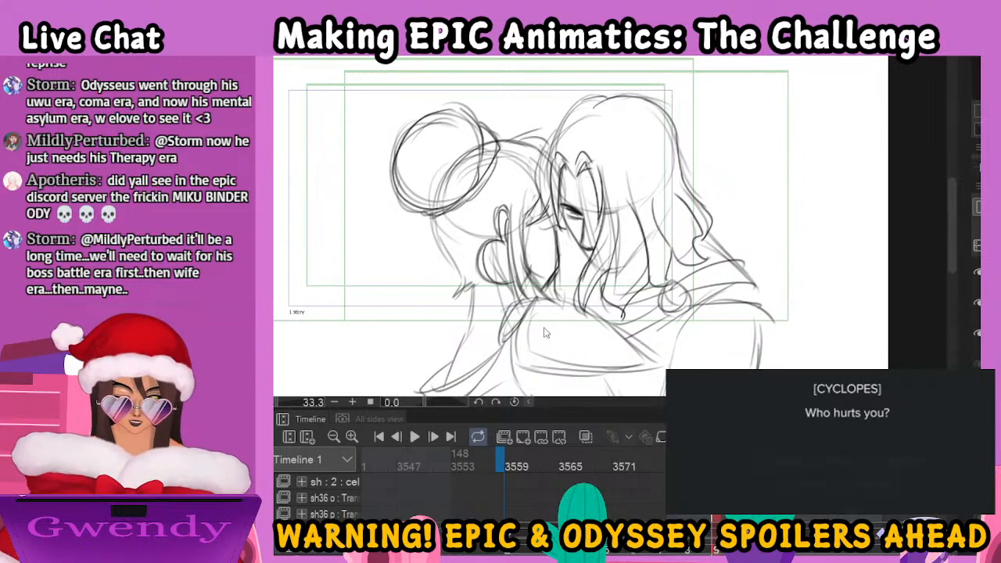
Draw the back contour of the woman's head and the jagged hair at her nape
scroll(543, 328, down, 1)
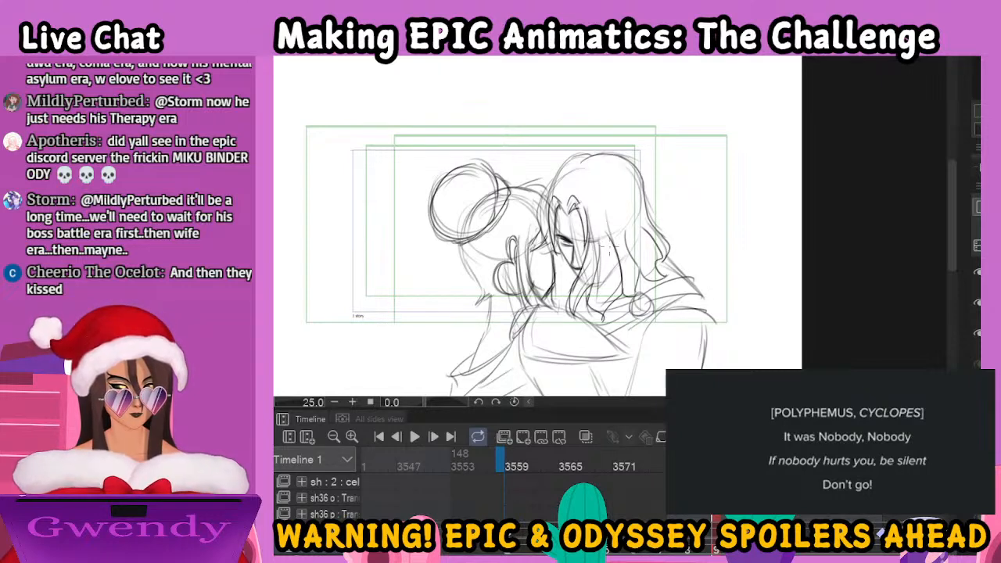
mouse_move(481, 245)
mouse_down()
mouse_move(600, 207)
mouse_move(583, 232)
mouse_move(604, 261)
mouse_move(598, 271)
mouse_move(609, 268)
mouse_up()
drag(627, 258, 615, 264)
drag(630, 151, 667, 154)
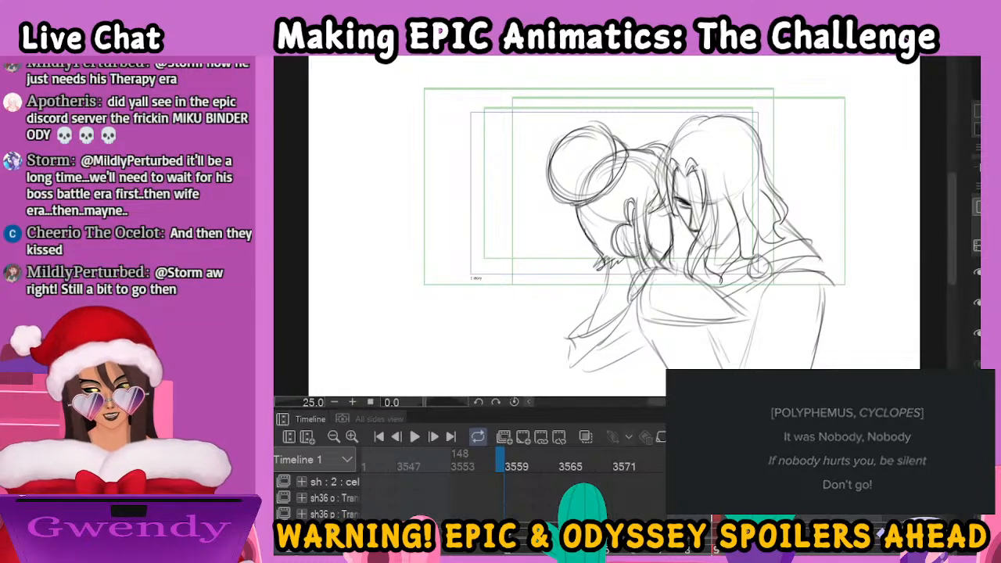
Draw the woman's pointed sleeve with its shoulder clasp, and her neck, back and the hand around her
mouse_move(609, 285)
mouse_down()
mouse_move(602, 222)
mouse_move(583, 271)
mouse_up()
mouse_move(626, 215)
mouse_down()
mouse_move(634, 265)
mouse_move(731, 256)
mouse_up()
drag(634, 262, 735, 263)
drag(651, 206, 738, 256)
mouse_move(563, 274)
mouse_down()
mouse_move(599, 312)
mouse_move(620, 258)
mouse_up()
mouse_move(585, 303)
mouse_down()
mouse_move(597, 274)
mouse_move(629, 277)
mouse_up()
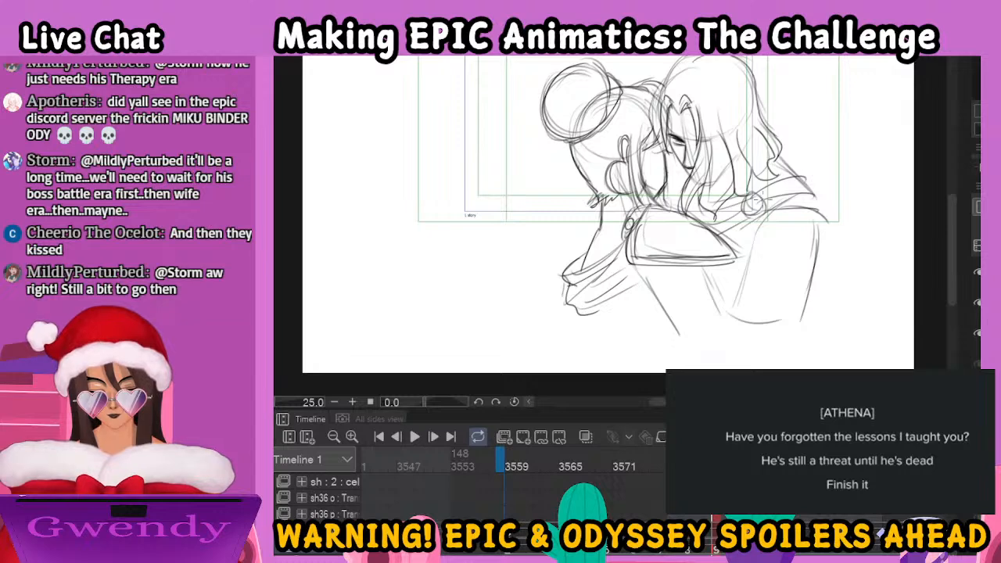
Draw the cape folds around the man's clasp and over his shoulder, down to his torso
drag(727, 231, 753, 213)
mouse_move(722, 210)
mouse_down()
mouse_move(798, 190)
mouse_move(834, 220)
mouse_up()
drag(768, 197, 813, 188)
mouse_move(750, 183)
mouse_down()
mouse_move(813, 167)
mouse_move(832, 225)
mouse_up()
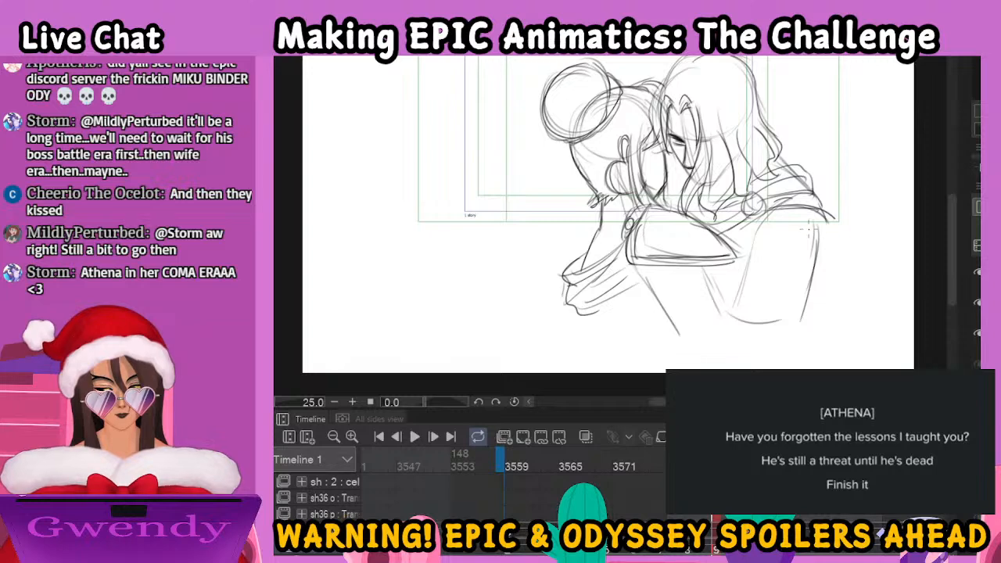
mouse_move(755, 224)
mouse_down()
mouse_move(729, 305)
mouse_move(786, 323)
mouse_up()
Switch to the face-to-face embrace drawing and ink a dark slanted eyebrow stroke on the woman's face
key(Left)
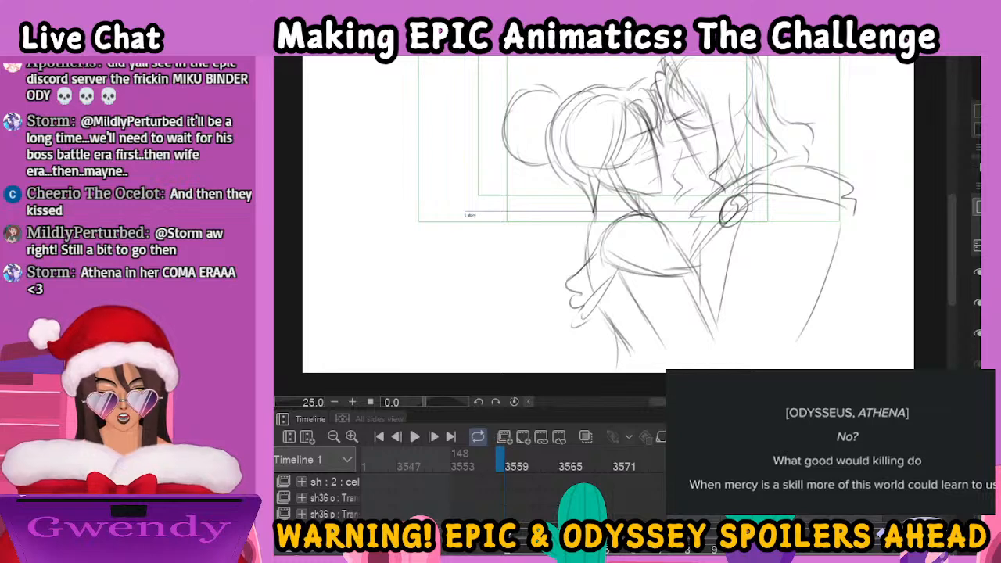
key(ctrl+plus)
key(ctrl+plus)
drag(711, 177, 629, 371)
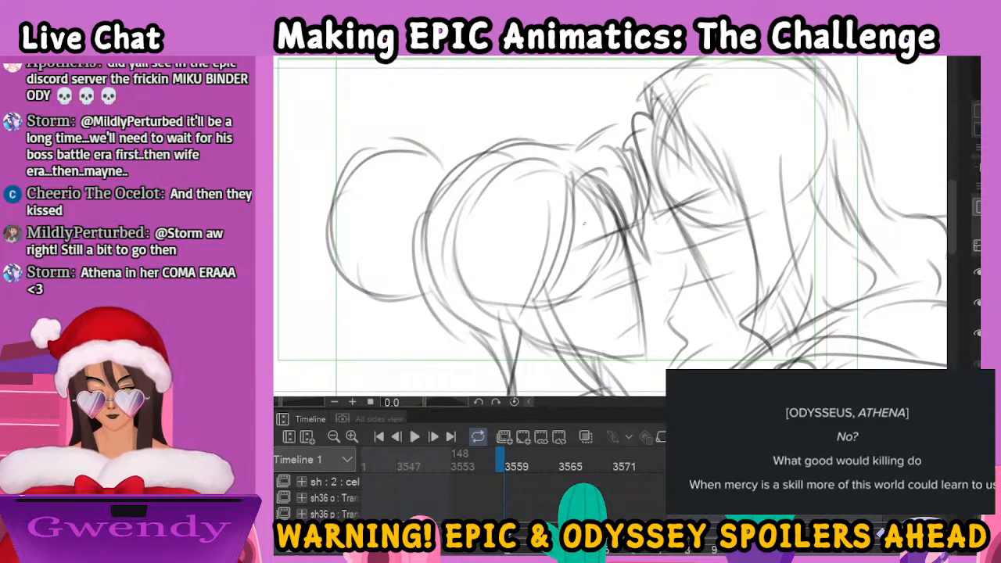
drag(583, 248, 616, 227)
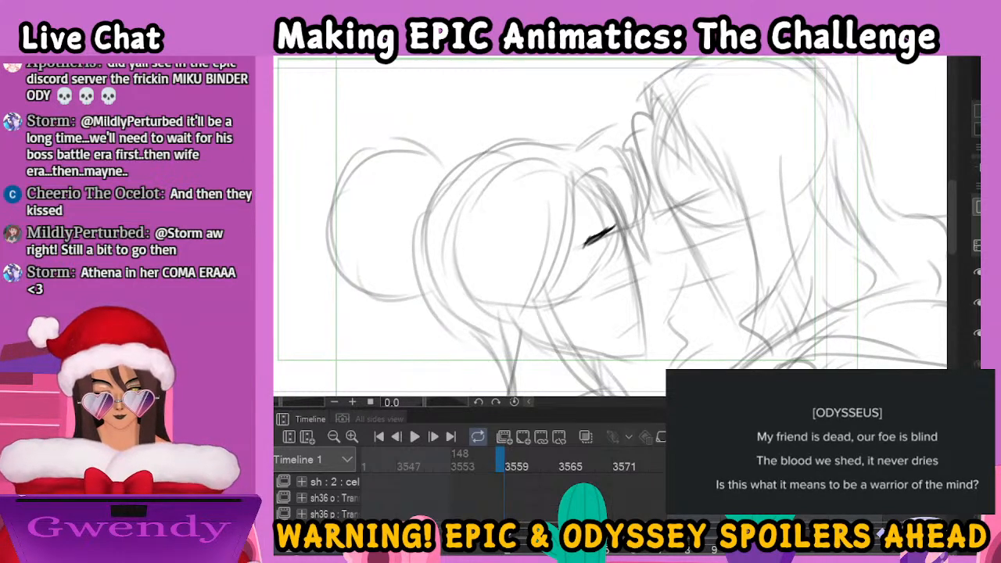
drag(586, 240, 581, 255)
drag(584, 251, 599, 240)
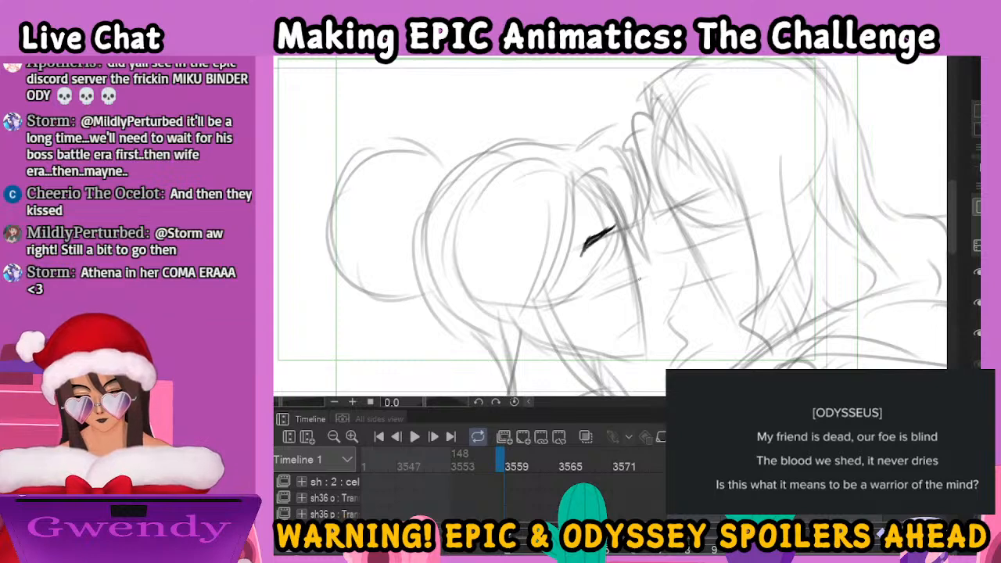
key(ctrl+z)
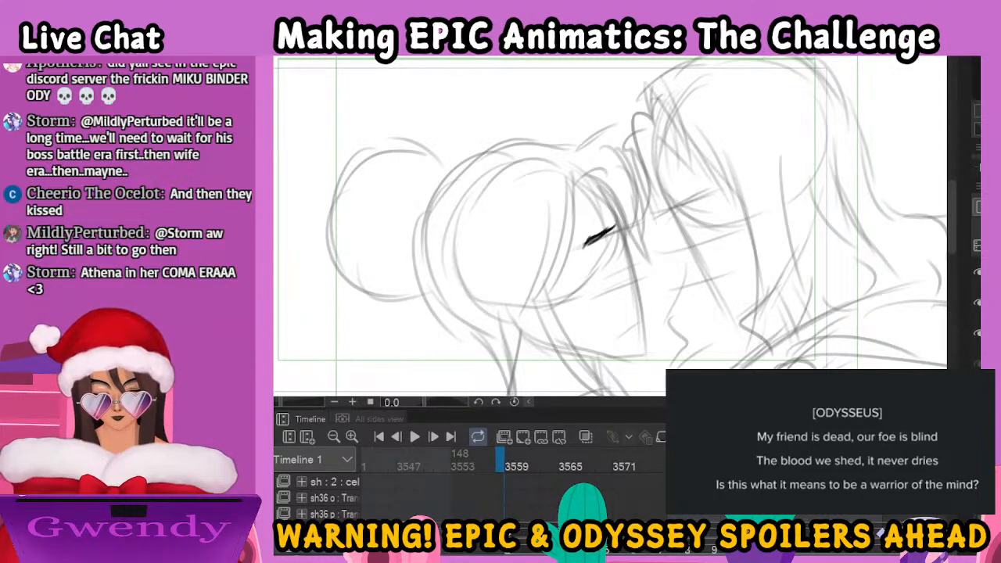
Finish the woman's eyebrow and eye, and ink her profile from the forehead to the nose tip
mouse_move(616, 225)
mouse_down()
mouse_move(580, 248)
mouse_move(599, 237)
mouse_up()
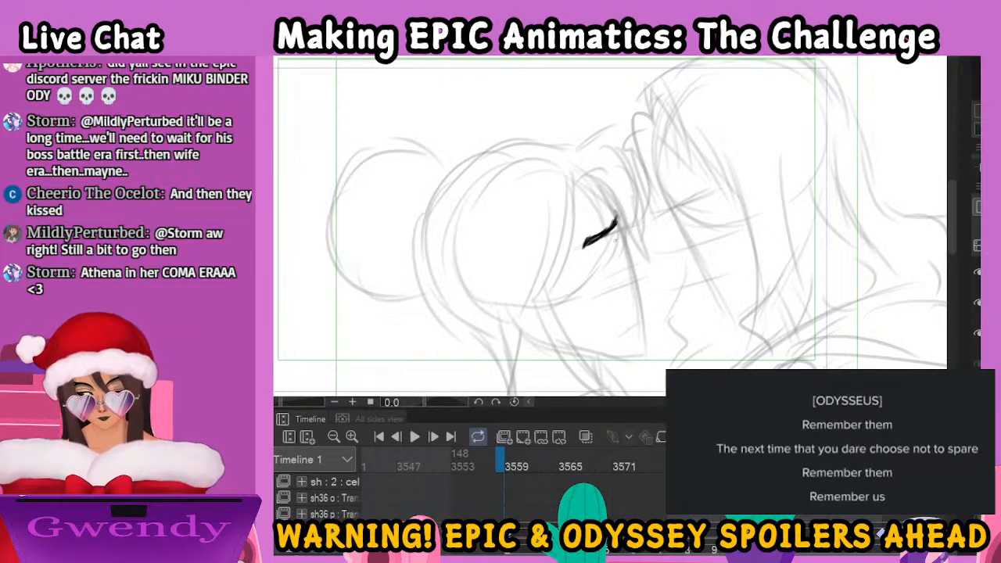
mouse_move(616, 236)
mouse_down()
mouse_move(597, 253)
mouse_move(606, 258)
mouse_move(587, 259)
mouse_move(617, 233)
mouse_move(618, 249)
mouse_up()
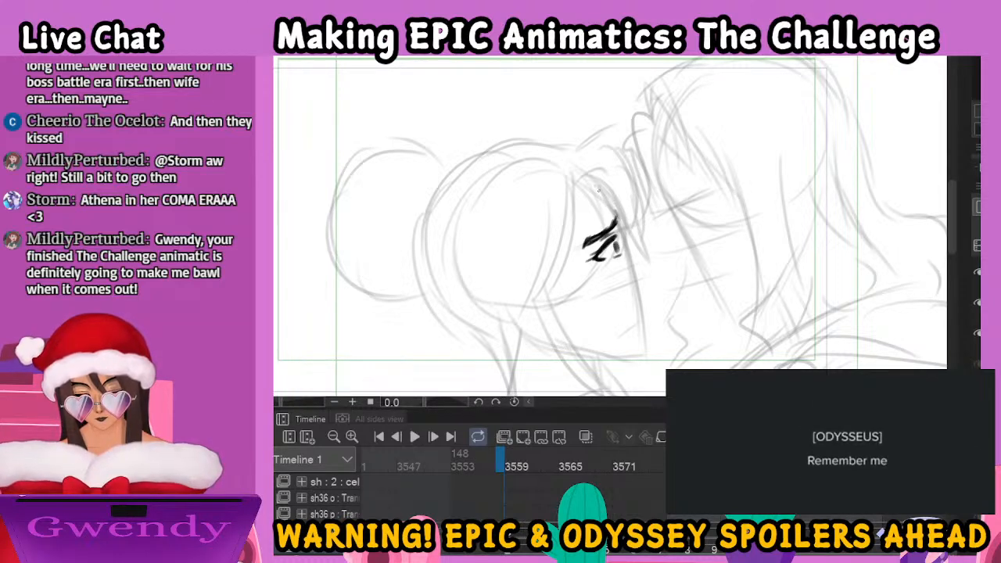
drag(594, 185, 651, 263)
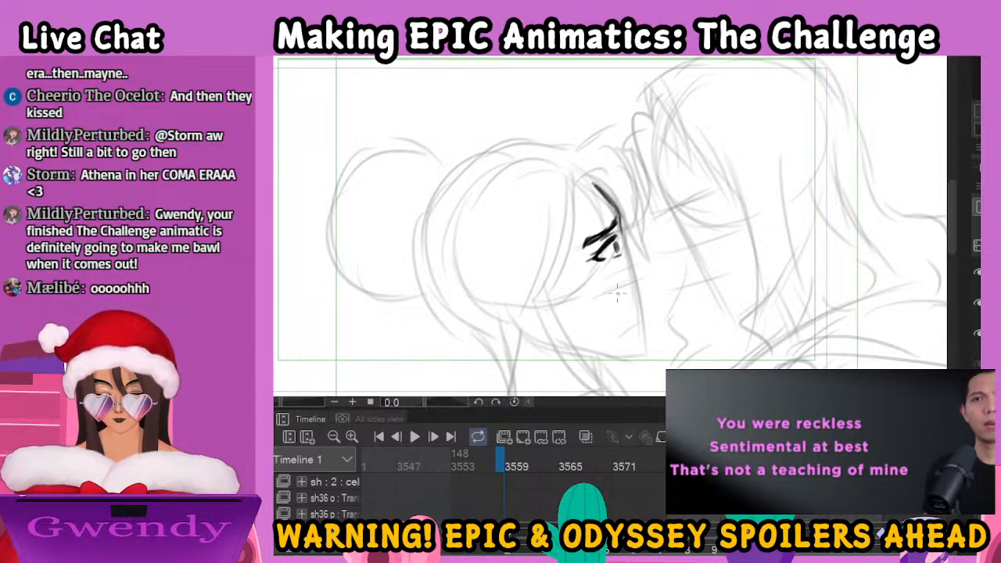
drag(619, 231, 627, 247)
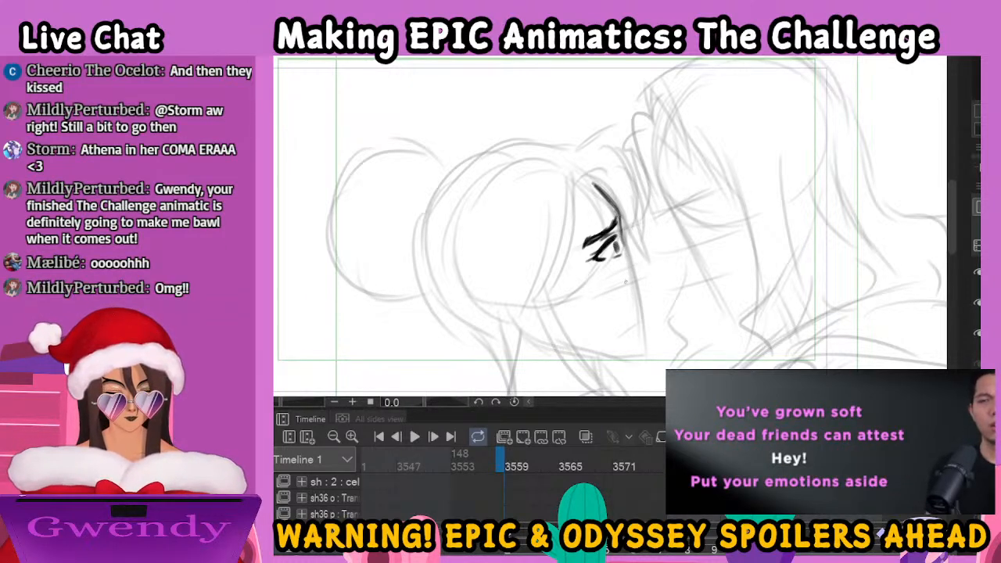
drag(628, 247, 656, 273)
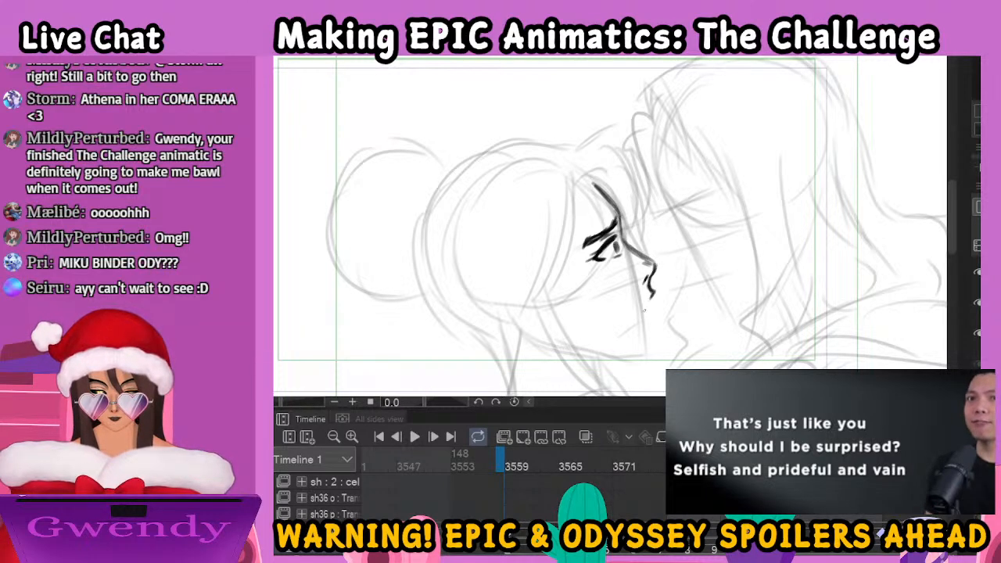
Ink the woman's mouth below the nose, redrawing the upper lip and slightly parted lips
drag(654, 291, 649, 307)
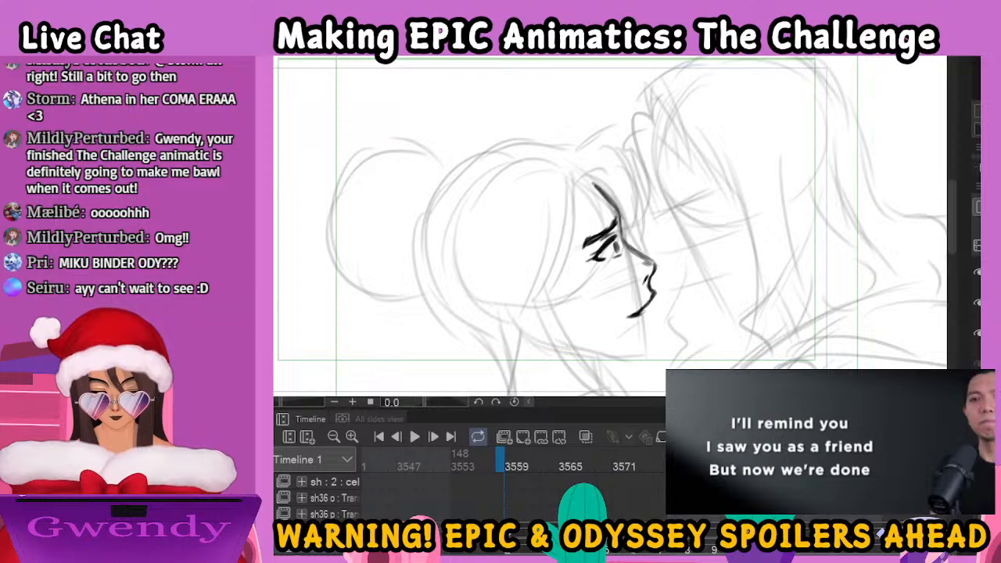
drag(642, 325, 648, 341)
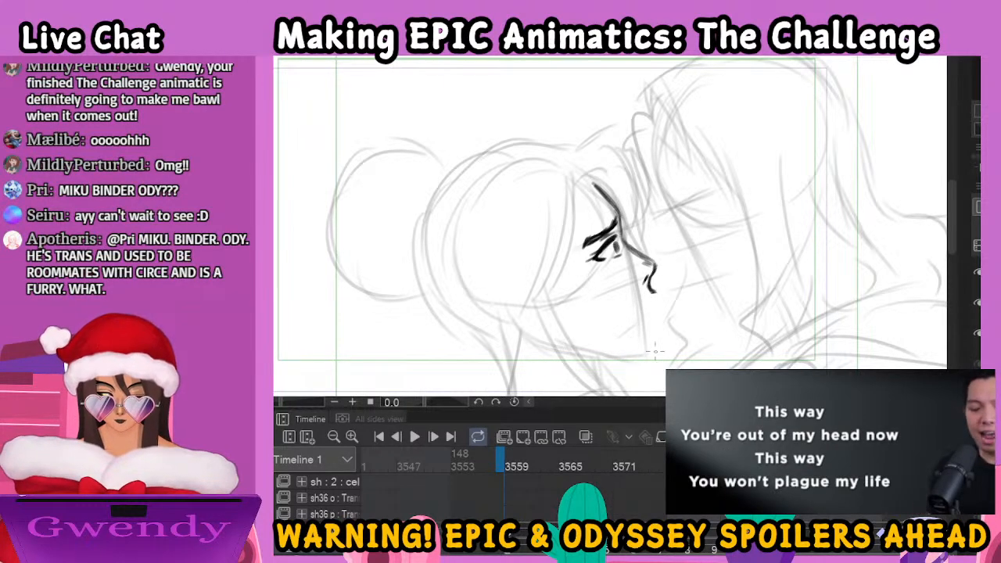
drag(654, 290, 643, 302)
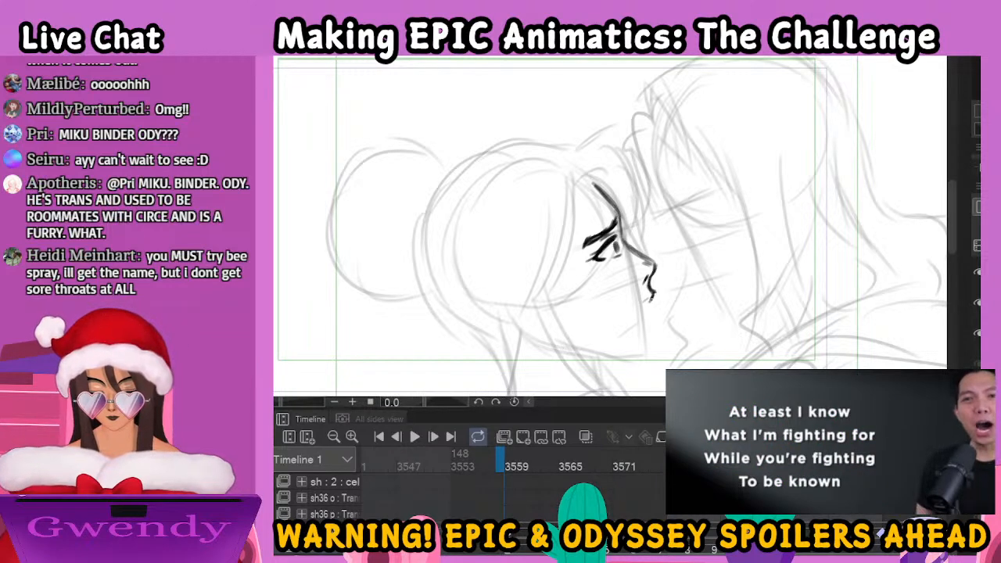
drag(646, 301, 633, 307)
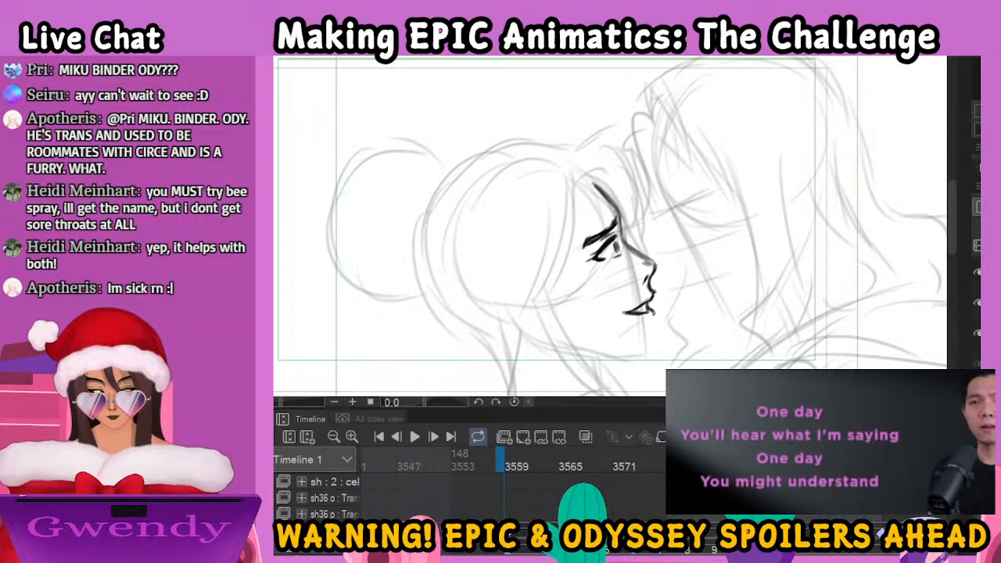
Ink the woman's chin below the lower lip and continue the line along her jaw
drag(651, 323, 652, 349)
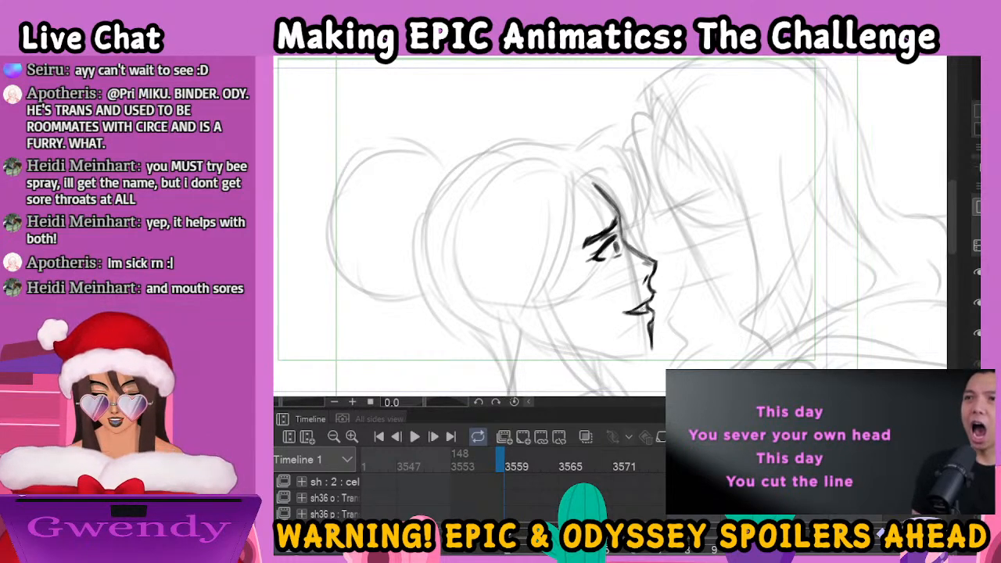
key(ctrl+z)
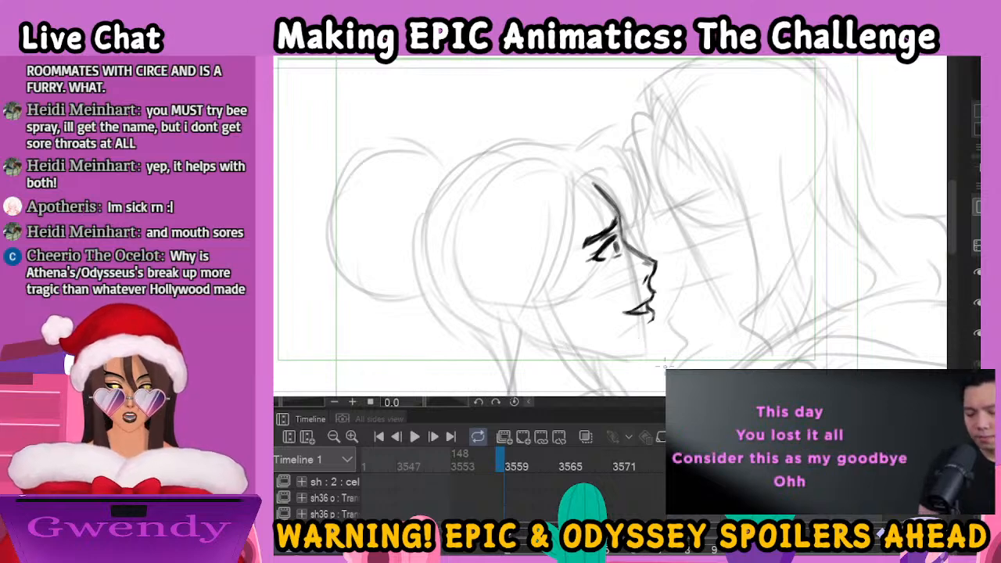
drag(650, 319, 649, 351)
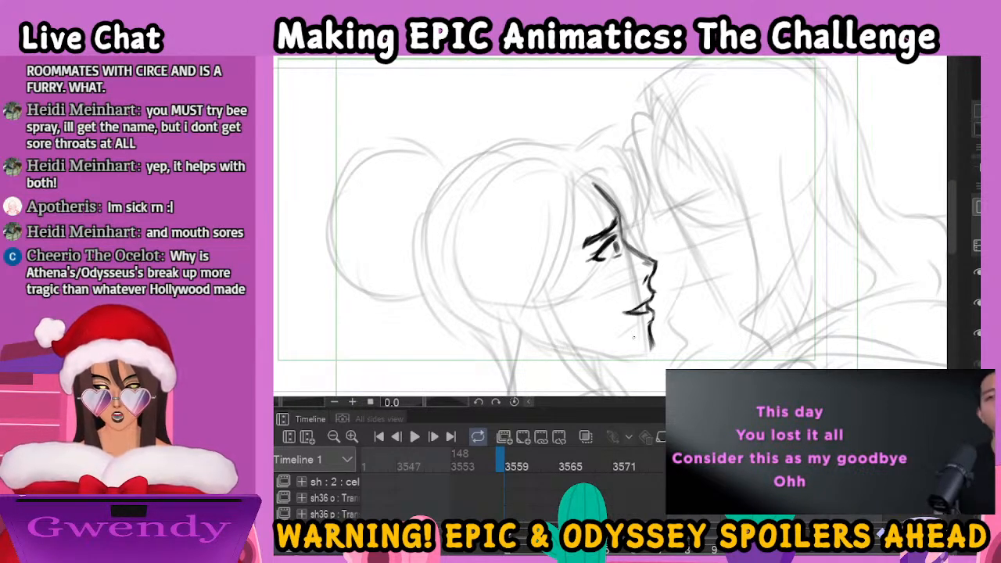
mouse_move(587, 354)
mouse_down()
mouse_move(638, 357)
mouse_move(653, 337)
mouse_up()
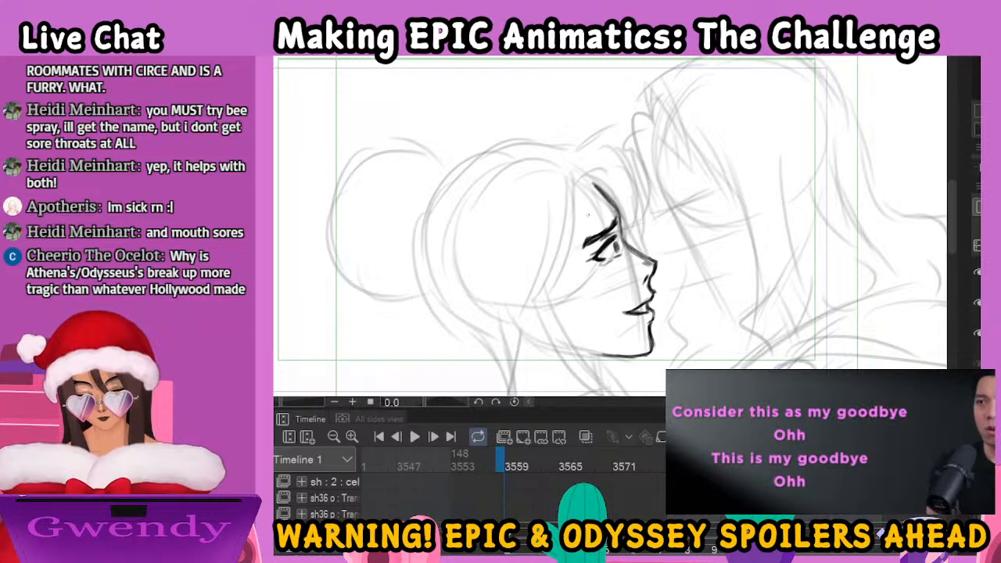
Ink the long hair lock beside the woman's face and the curved fringe strands over her forehead
drag(580, 185, 547, 299)
drag(569, 216, 541, 301)
mouse_move(545, 196)
mouse_down()
mouse_move(526, 241)
mouse_move(548, 300)
mouse_up()
mouse_move(580, 184)
mouse_down()
mouse_move(578, 170)
mouse_move(607, 172)
mouse_move(612, 193)
mouse_up()
drag(588, 163, 619, 211)
mouse_move(588, 145)
mouse_down()
mouse_move(642, 189)
mouse_move(647, 233)
mouse_up()
mouse_move(630, 188)
mouse_down()
mouse_move(644, 242)
mouse_move(635, 237)
mouse_up()
Ink the top contour of the woman's head and the hair band where the bun meets the head
mouse_move(574, 151)
mouse_down()
mouse_move(508, 143)
mouse_move(463, 167)
mouse_move(438, 274)
mouse_up()
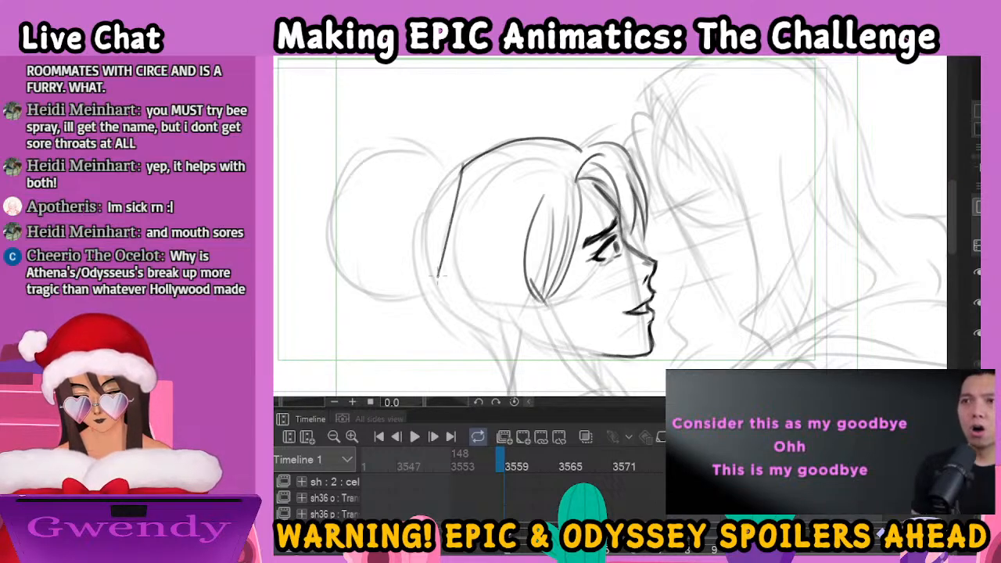
drag(444, 155, 424, 294)
drag(443, 156, 463, 165)
key(ctrl+minus)
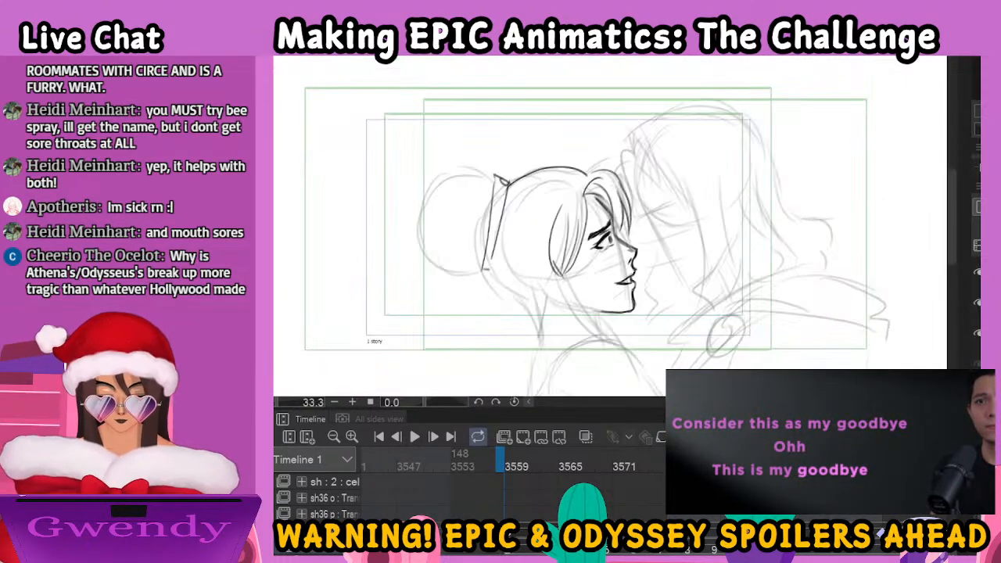
drag(585, 241, 585, 214)
key(ctrl+z)
key(ctrl+z)
mouse_move(516, 155)
mouse_down()
mouse_move(512, 192)
mouse_move(480, 251)
mouse_move(513, 155)
mouse_up()
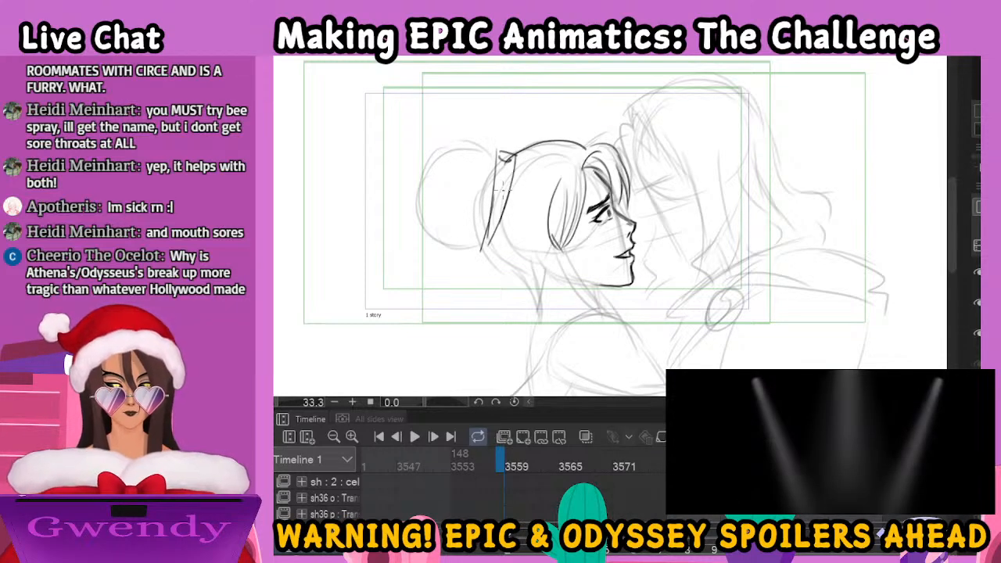
Ink the round bun and nape hairline, and the loose lock running past the woman's jaw
mouse_move(503, 147)
mouse_down()
mouse_move(424, 188)
mouse_move(437, 169)
mouse_move(453, 254)
mouse_move(494, 244)
mouse_move(504, 222)
mouse_move(533, 289)
mouse_up()
mouse_move(565, 247)
mouse_down()
mouse_move(624, 318)
mouse_move(559, 259)
mouse_move(619, 319)
mouse_move(588, 272)
mouse_move(597, 291)
mouse_up()
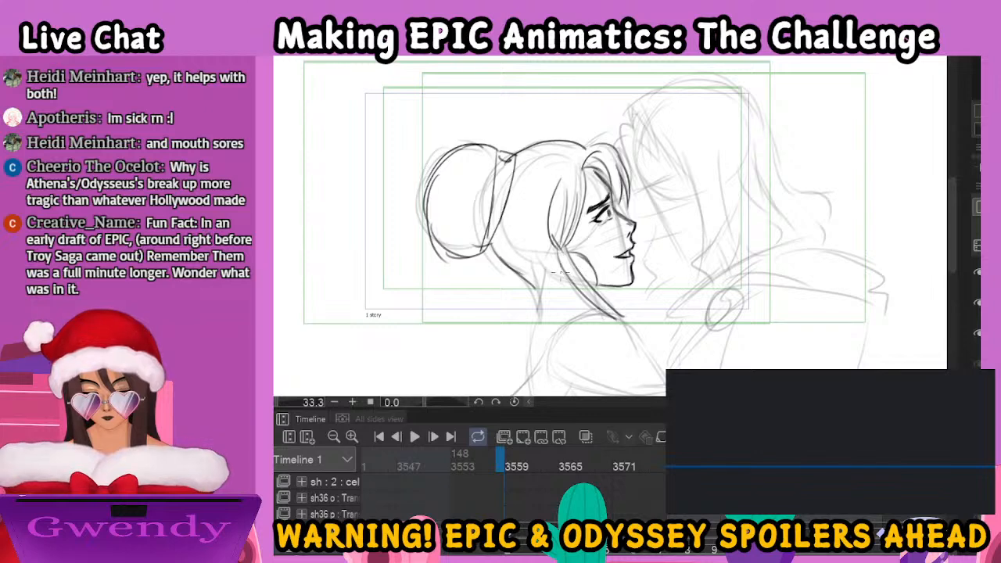
Ink the woman's round earring and the hair tips at her nape, and outline her rounded shoulder sleeve
mouse_move(558, 260)
mouse_down()
mouse_move(549, 288)
mouse_move(582, 299)
mouse_move(594, 271)
mouse_up()
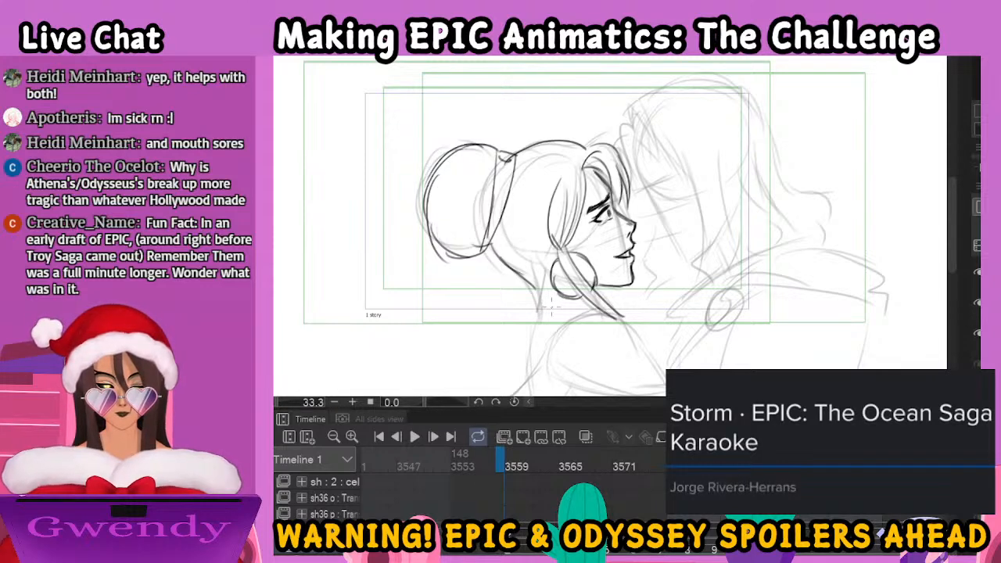
mouse_move(518, 271)
mouse_down()
mouse_move(547, 298)
mouse_move(556, 286)
mouse_up()
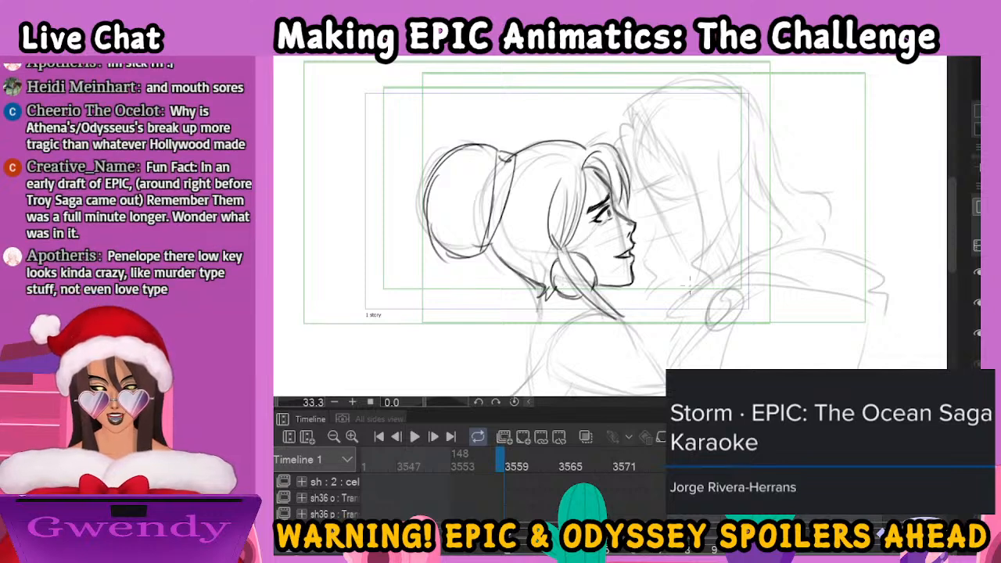
drag(677, 305, 690, 194)
mouse_move(612, 205)
mouse_down()
mouse_move(568, 244)
mouse_move(585, 262)
mouse_move(639, 222)
mouse_move(689, 275)
mouse_up()
mouse_move(569, 262)
mouse_down()
mouse_move(616, 287)
mouse_move(674, 287)
mouse_up()
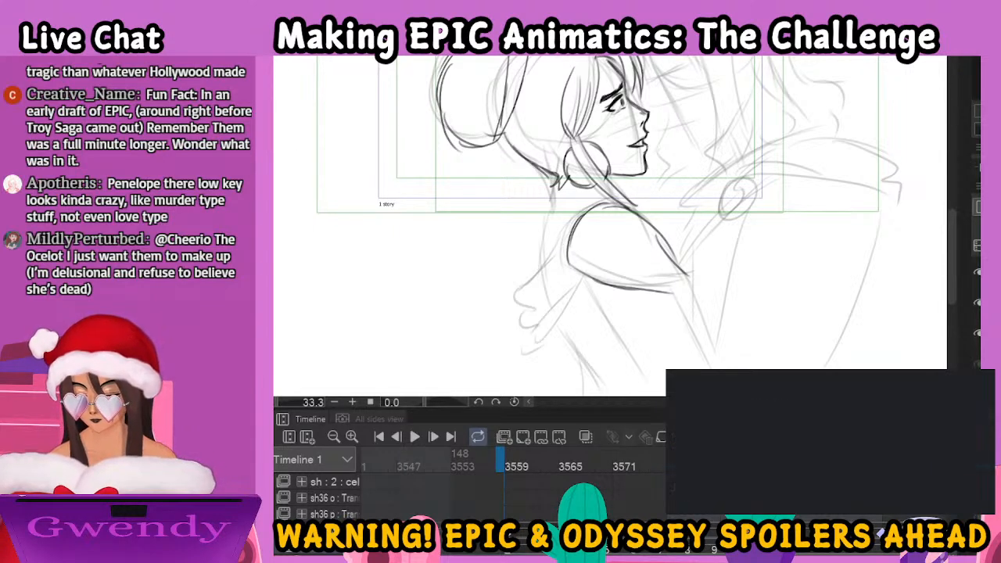
click(319, 248)
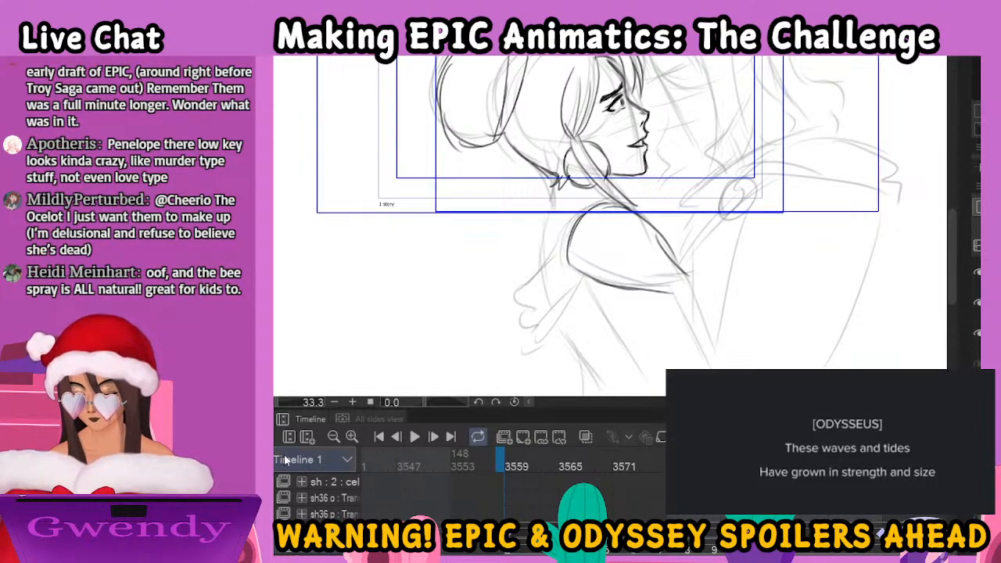
click(279, 248)
click(278, 261)
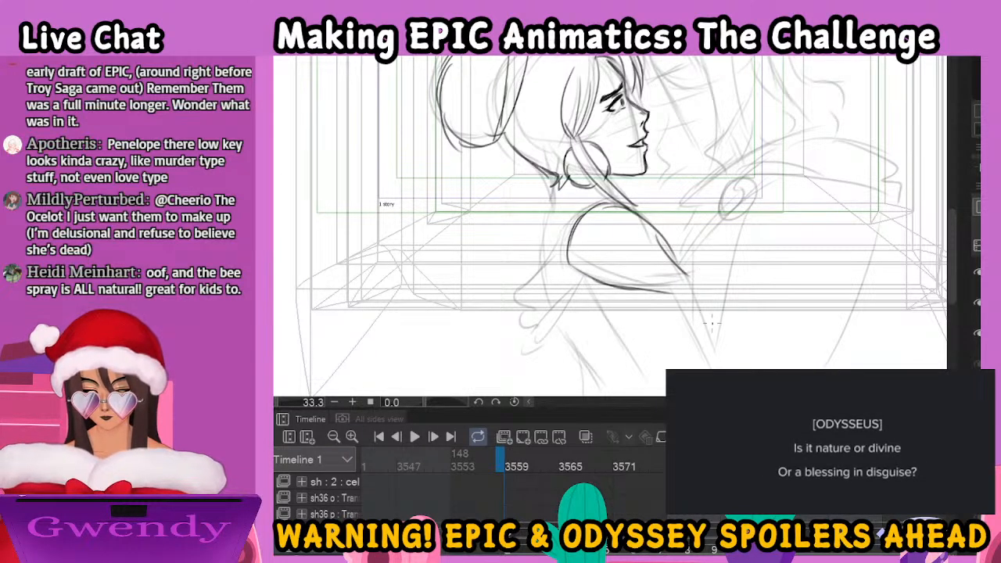
mouse_move(513, 469)
mouse_down()
mouse_move(619, 483)
mouse_move(743, 480)
mouse_up()
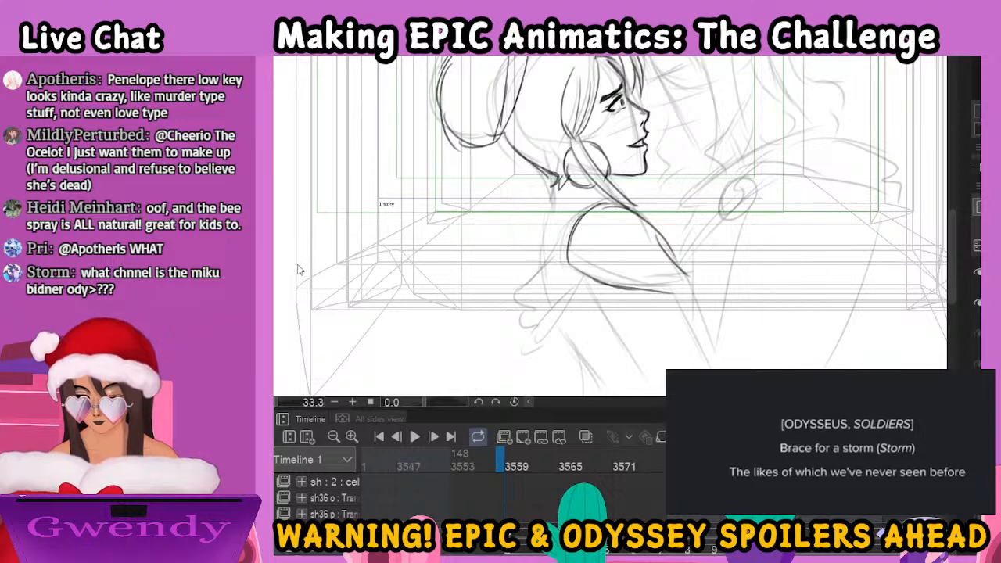
key(p)
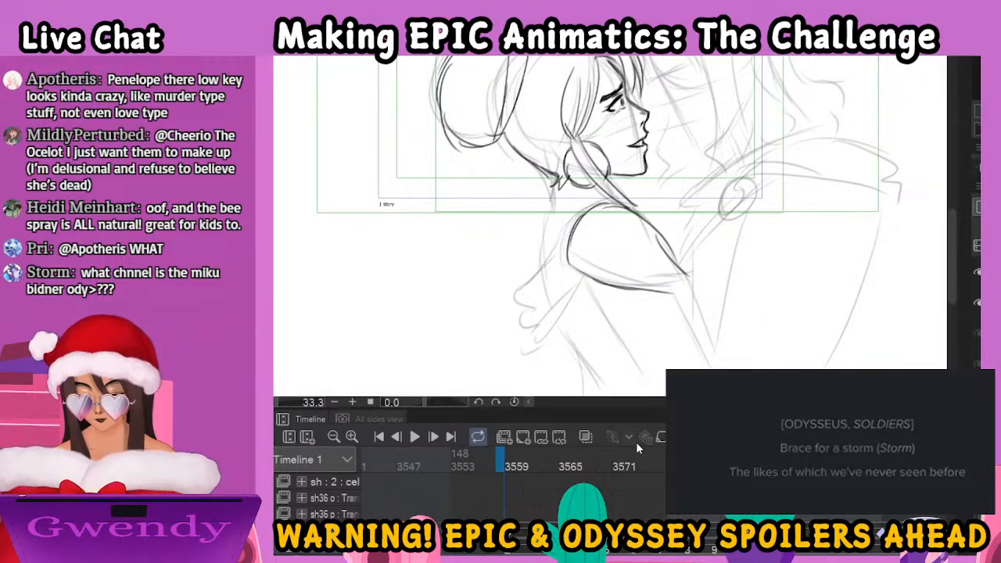
Ink the band along the edges of the woman's sleeve and the line from her nape down her back
drag(761, 256, 696, 308)
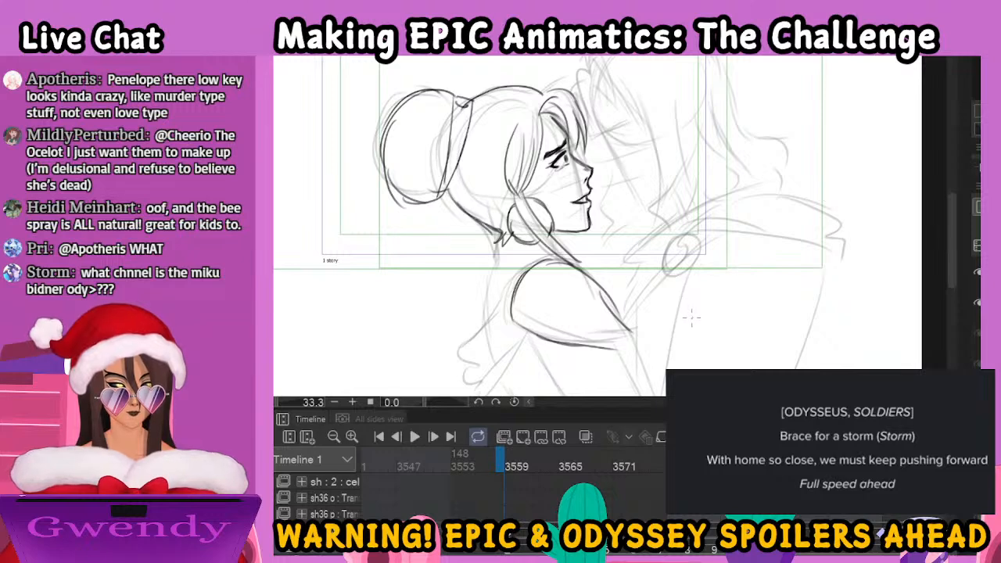
mouse_move(510, 314)
mouse_down()
mouse_move(552, 333)
mouse_move(621, 341)
mouse_move(628, 332)
mouse_move(645, 349)
mouse_move(634, 328)
mouse_up()
mouse_move(513, 286)
mouse_down()
mouse_move(526, 255)
mouse_move(558, 258)
mouse_up()
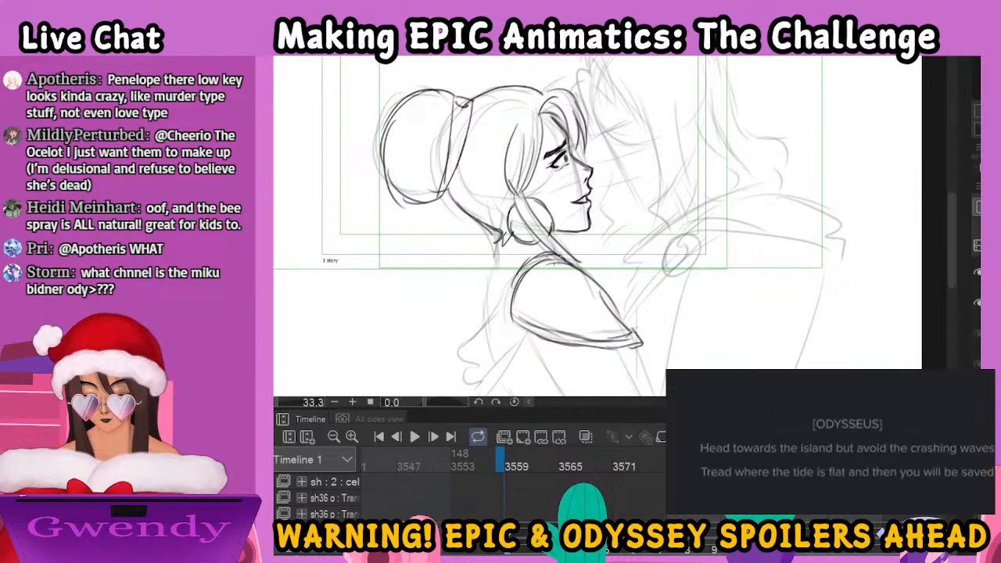
drag(502, 239, 482, 312)
Ink the woman's upper arm lines running down from the sleeve hem
drag(658, 328, 691, 233)
drag(563, 240, 620, 340)
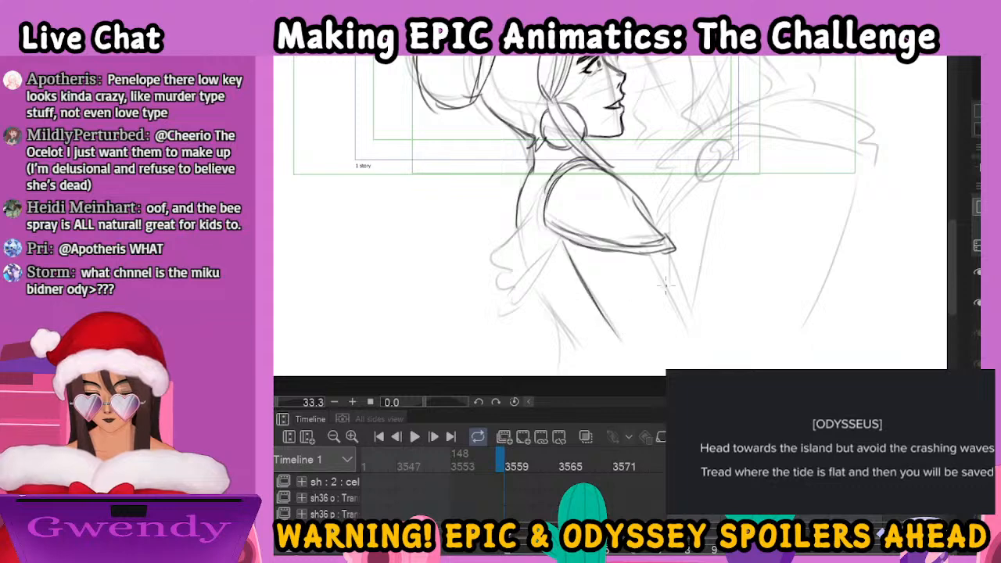
drag(666, 293, 687, 332)
mouse_move(643, 205)
mouse_down()
mouse_move(681, 240)
mouse_move(687, 315)
mouse_up()
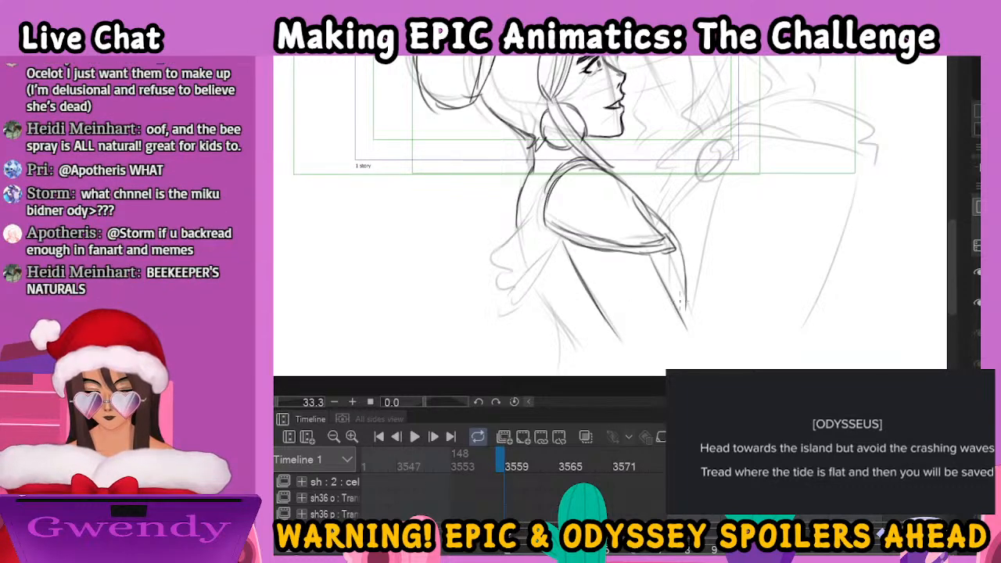
Ink the draped cloth with its fanning folds and ragged hem behind the woman's shoulder
mouse_move(538, 208)
mouse_down()
mouse_move(507, 240)
mouse_move(511, 285)
mouse_move(523, 287)
mouse_move(551, 315)
mouse_up()
drag(559, 242, 552, 317)
drag(553, 235, 544, 283)
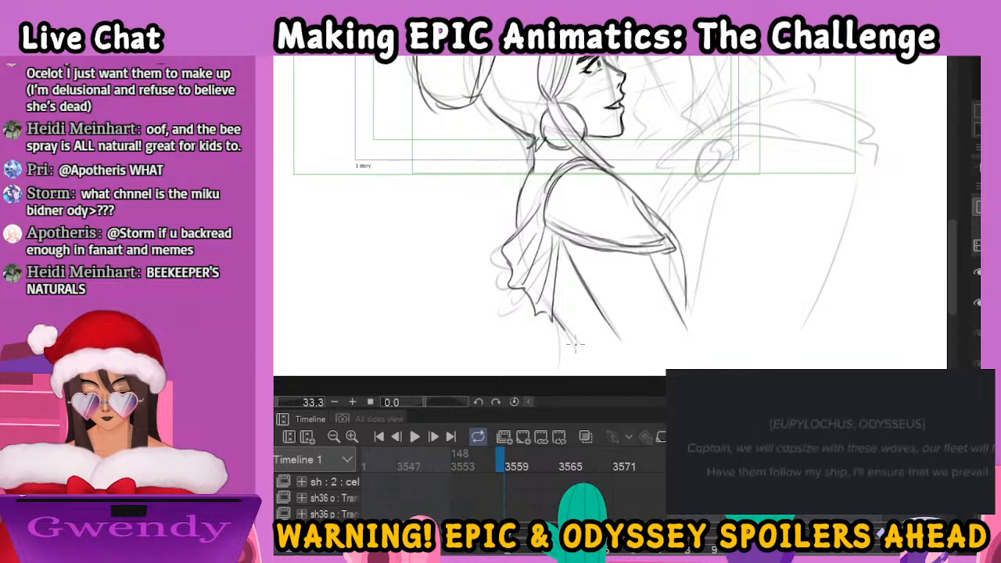
Ink the man's profile from the forehead down the nose to the mouth line, undoing and redrawing the first nose stroke
drag(708, 144, 675, 313)
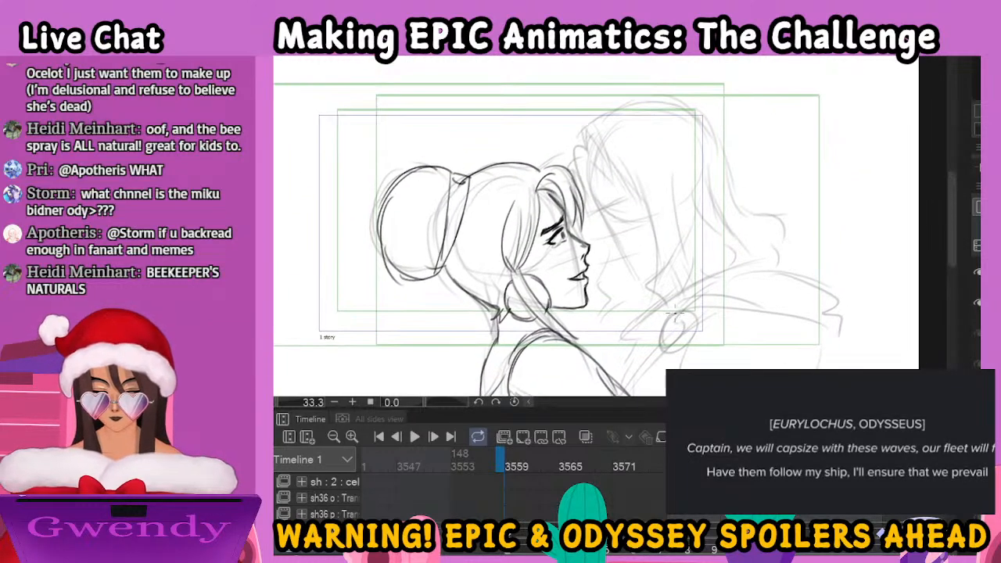
scroll(679, 317, up, 2)
drag(639, 195, 630, 305)
mouse_move(502, 158)
mouse_down()
mouse_move(508, 242)
mouse_move(536, 274)
mouse_move(529, 315)
mouse_up()
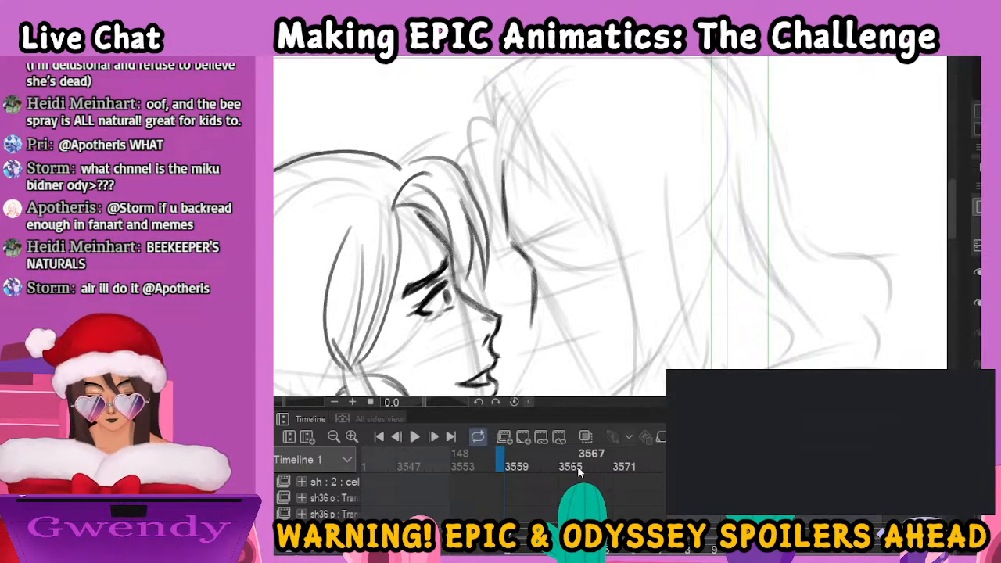
click(579, 470)
drag(624, 271, 621, 212)
key(ctrl+z)
key(ctrl+z)
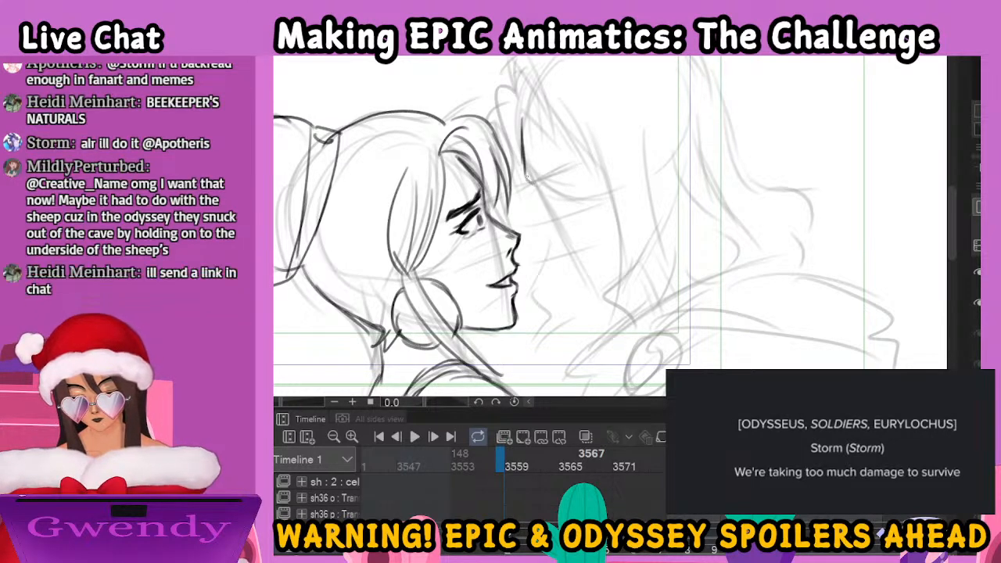
mouse_move(540, 192)
mouse_down()
mouse_move(544, 239)
mouse_move(562, 234)
mouse_move(567, 254)
mouse_move(602, 239)
mouse_up()
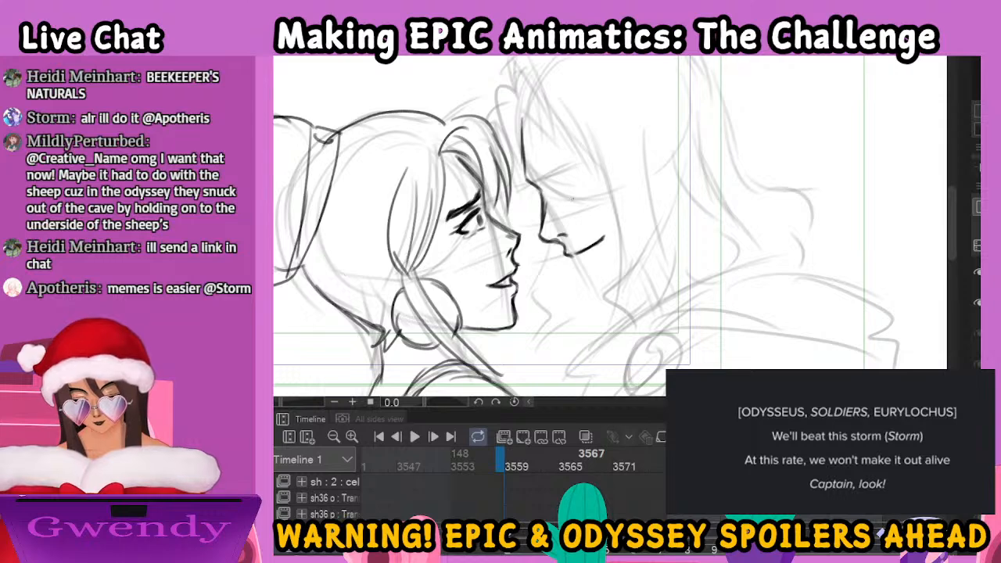
Ink the man's dark eyebrow and lowered eye, and the moustache and chin beard around his mouth
mouse_move(535, 175)
mouse_down()
mouse_move(583, 160)
mouse_move(565, 181)
mouse_up()
mouse_move(546, 185)
mouse_down()
mouse_move(574, 173)
mouse_move(559, 183)
mouse_up()
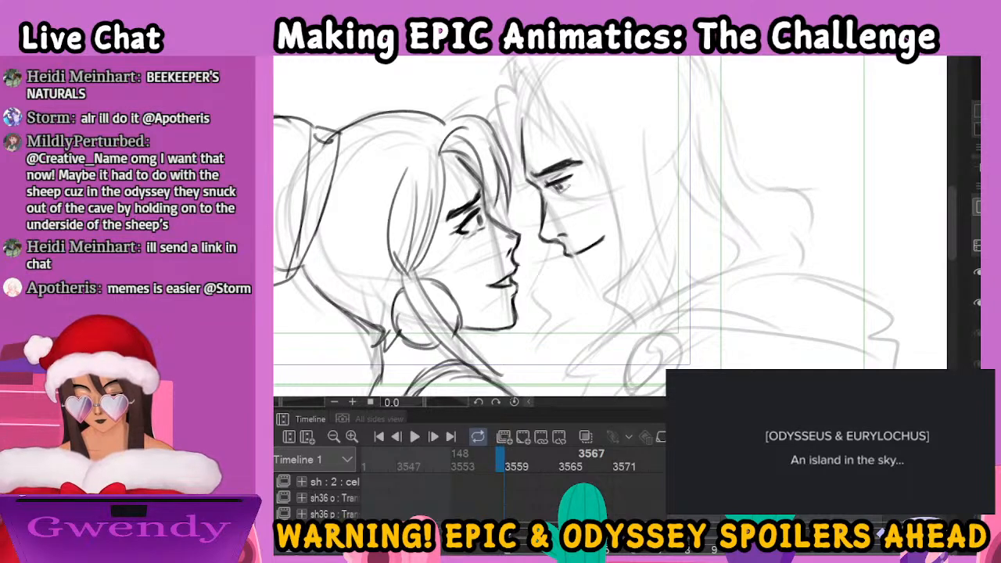
drag(568, 179, 585, 179)
key(ctrl+z)
key(ctrl+z)
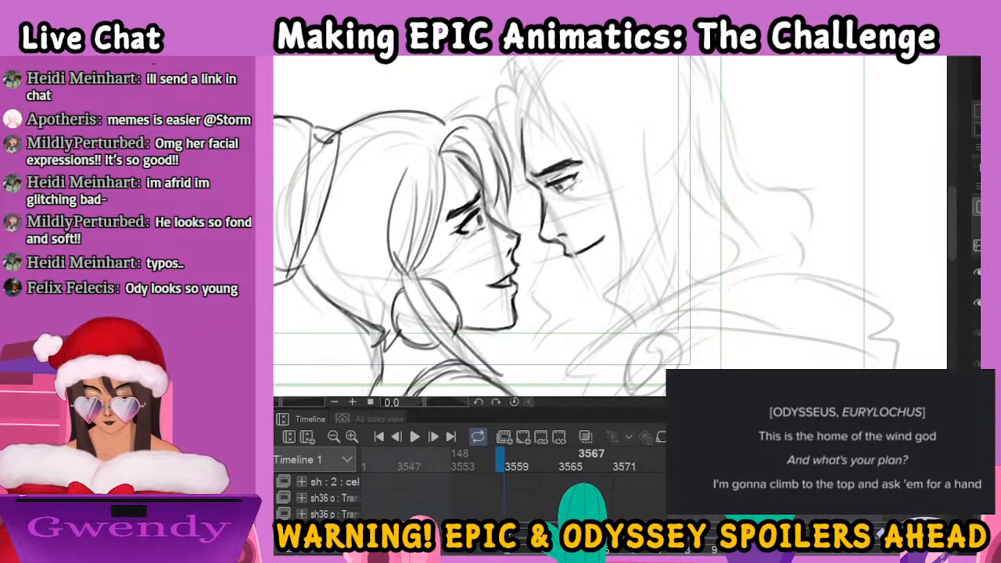
drag(585, 262, 602, 283)
mouse_move(601, 232)
mouse_down()
mouse_move(616, 226)
mouse_move(611, 259)
mouse_move(598, 265)
mouse_up()
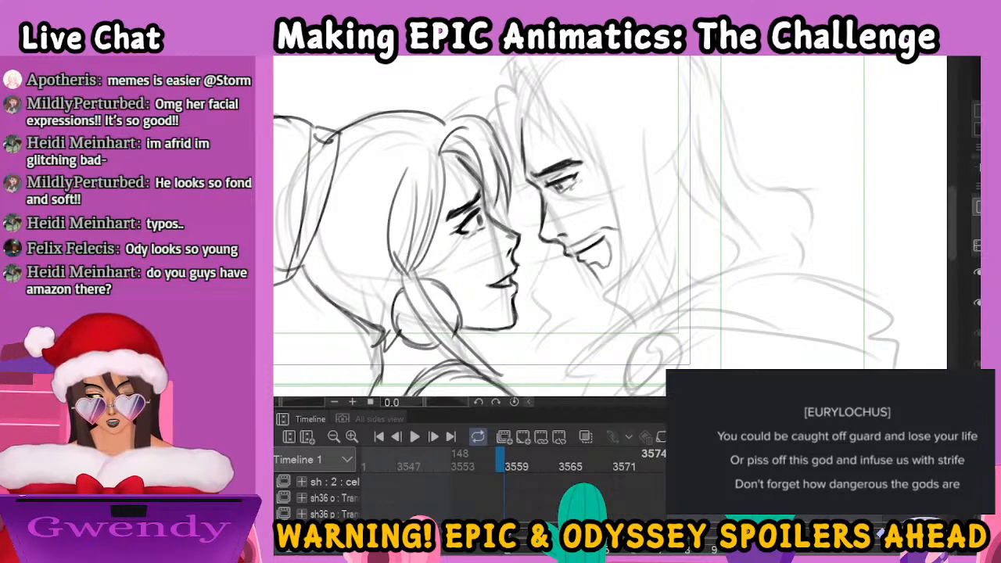
Ink the hair strands over the man's forehead and the long locks framing his face down to the neck
key(ctrl+minus)
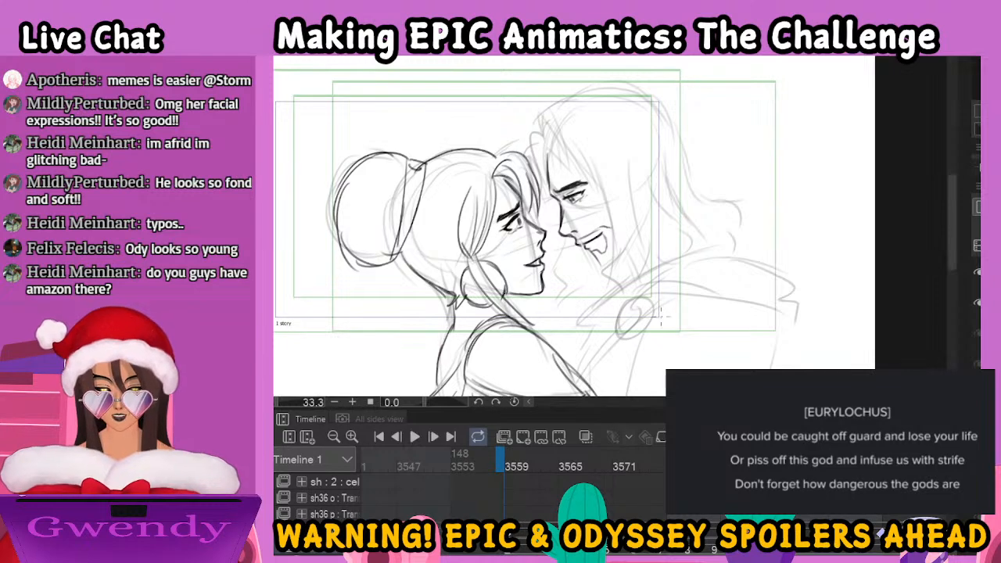
mouse_move(548, 159)
mouse_down()
mouse_move(546, 135)
mouse_move(572, 179)
mouse_up()
drag(560, 125, 570, 181)
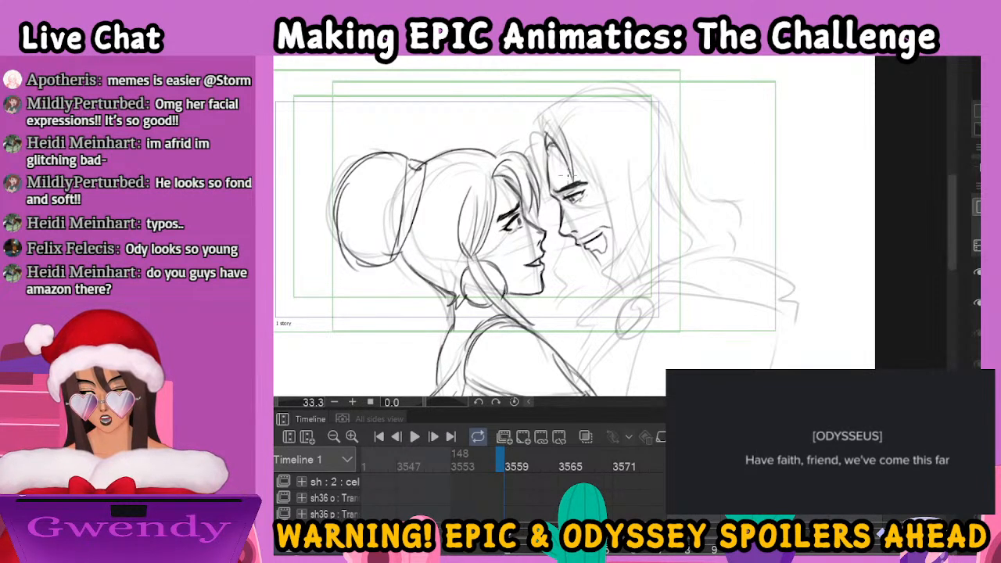
mouse_move(543, 122)
mouse_down()
mouse_move(559, 131)
mouse_move(535, 177)
mouse_up()
drag(542, 173, 538, 193)
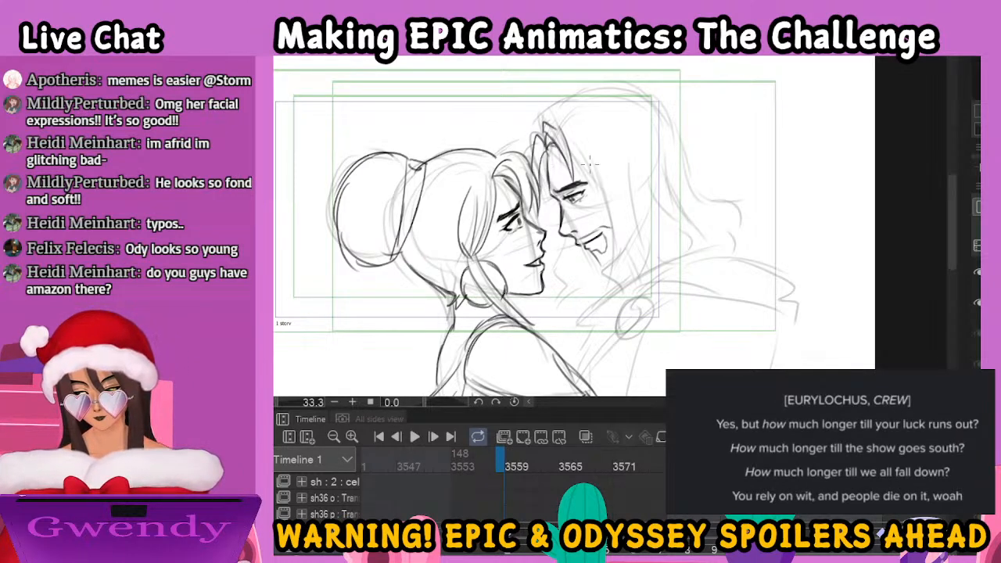
mouse_move(575, 154)
mouse_down()
mouse_move(610, 233)
mouse_move(605, 297)
mouse_move(630, 275)
mouse_move(643, 229)
mouse_move(632, 156)
mouse_up()
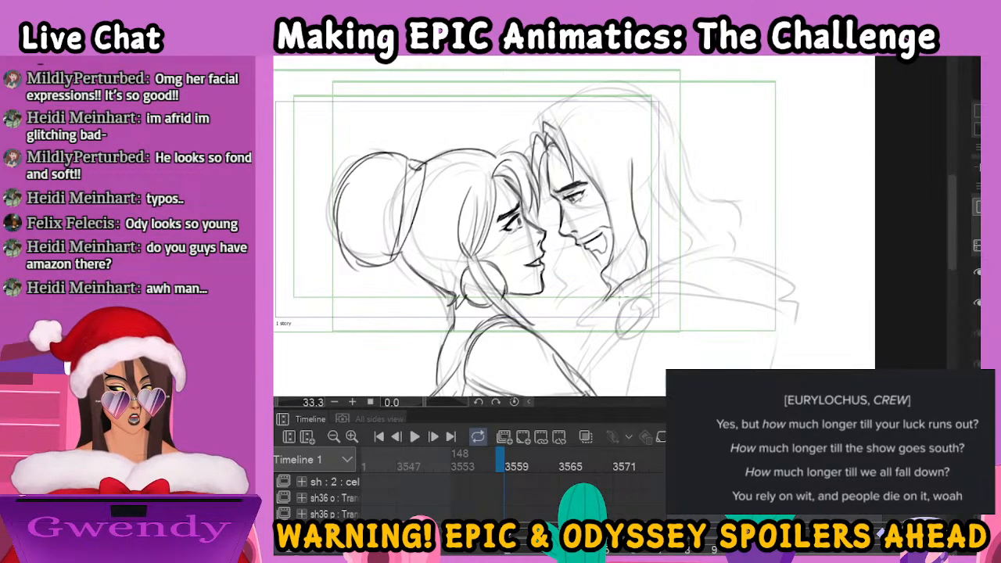
mouse_move(560, 245)
mouse_down()
mouse_move(568, 277)
mouse_move(562, 288)
mouse_move(582, 284)
mouse_move(588, 264)
mouse_move(596, 288)
mouse_move(605, 255)
mouse_up()
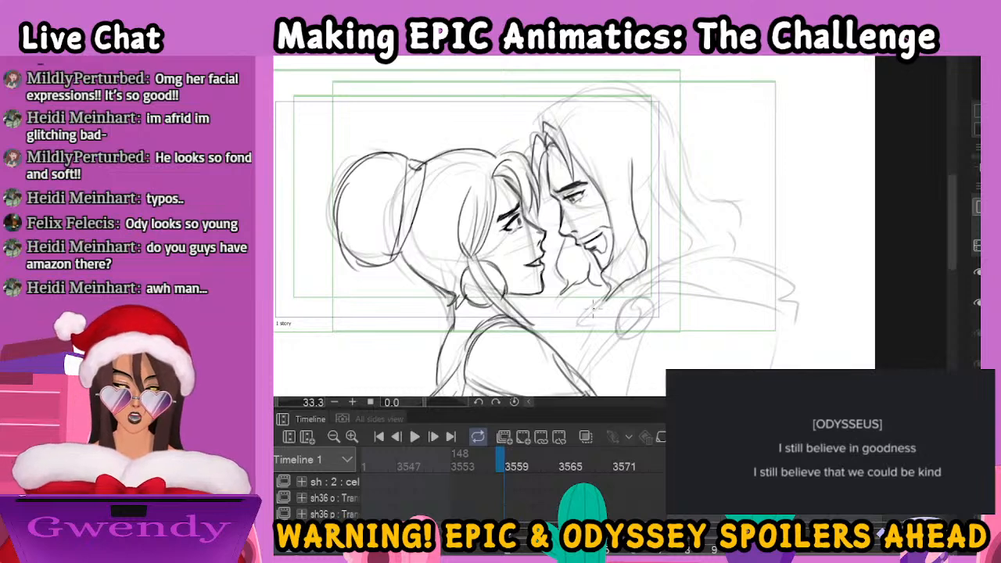
Ink the top contour of the man's head and the wavy hair falling behind his neck
mouse_move(649, 188)
mouse_down()
mouse_move(682, 247)
mouse_move(649, 259)
mouse_up()
mouse_move(551, 119)
mouse_down()
mouse_move(637, 92)
mouse_move(662, 119)
mouse_move(674, 113)
mouse_move(689, 188)
mouse_up()
mouse_move(620, 84)
mouse_down()
mouse_move(643, 112)
mouse_move(686, 124)
mouse_move(627, 78)
mouse_move(668, 127)
mouse_move(567, 108)
mouse_up()
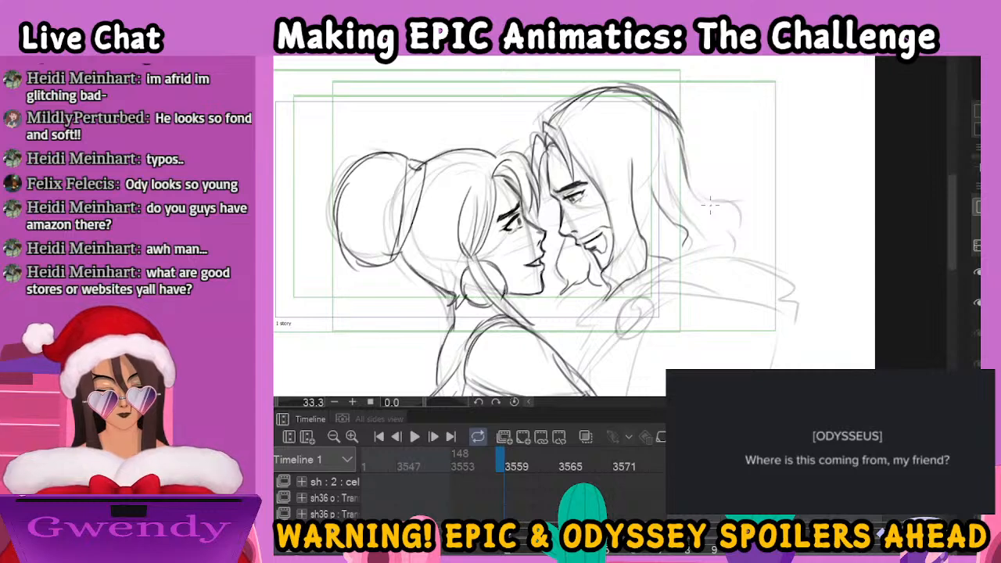
mouse_move(686, 163)
mouse_down()
mouse_move(700, 186)
mouse_move(727, 219)
mouse_up()
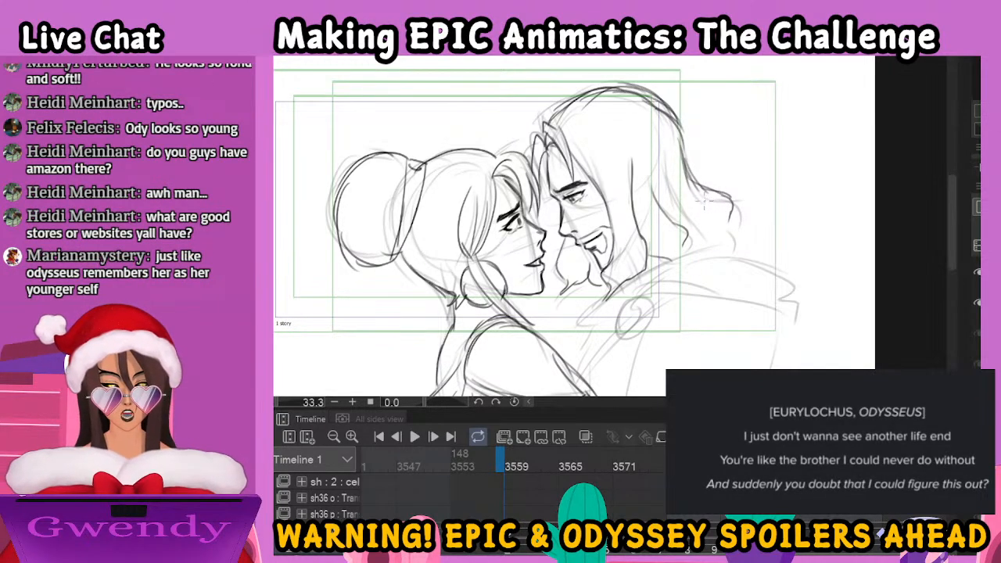
mouse_move(677, 191)
mouse_down()
mouse_move(715, 216)
mouse_move(733, 246)
mouse_move(693, 246)
mouse_up()
mouse_move(726, 216)
mouse_down()
mouse_move(730, 227)
mouse_move(715, 244)
mouse_up()
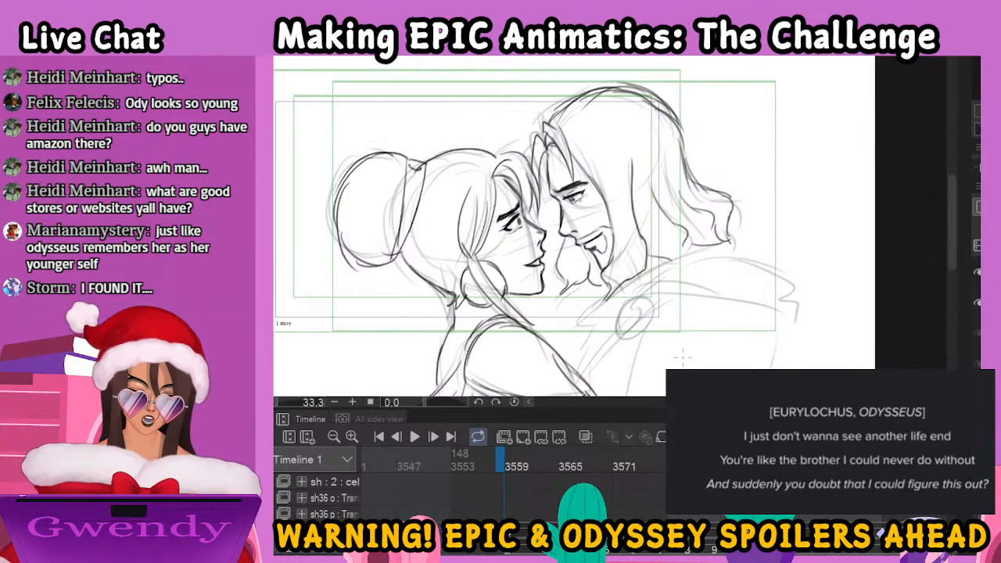
Ink the oval brooch on the man's cloak with its inner detail lines
drag(642, 297, 624, 338)
mouse_move(632, 299)
mouse_down()
mouse_move(626, 316)
mouse_move(640, 317)
mouse_move(619, 328)
mouse_move(651, 315)
mouse_up()
mouse_move(634, 300)
mouse_down()
mouse_move(641, 310)
mouse_move(628, 323)
mouse_up()
drag(629, 311, 619, 321)
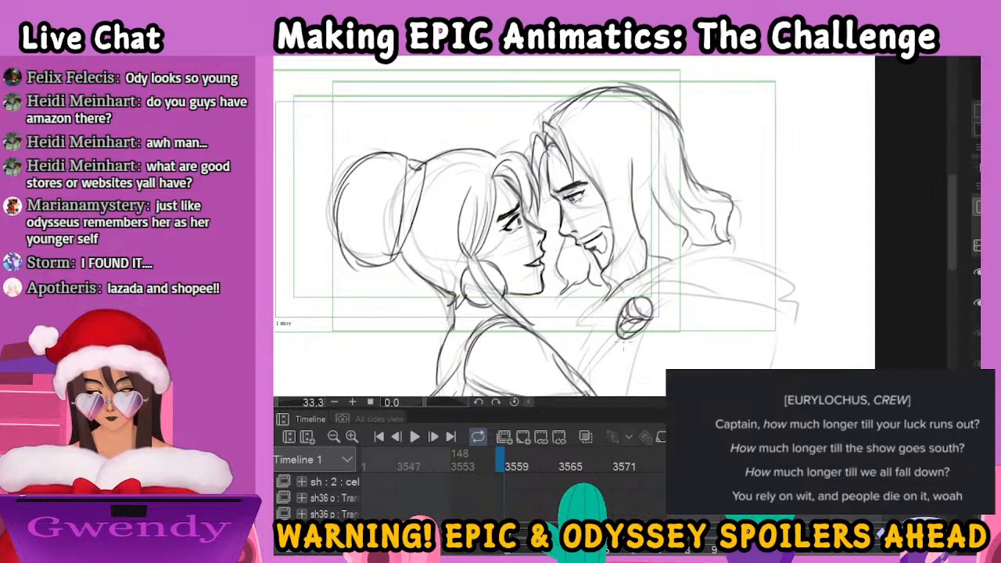
drag(621, 330, 619, 340)
Ink the cloak draped over the man's shoulders and its folds gathering around the brooch
drag(626, 306, 693, 253)
mouse_move(640, 287)
mouse_down()
mouse_move(759, 236)
mouse_move(743, 261)
mouse_move(766, 292)
mouse_up()
mouse_move(648, 310)
mouse_down()
mouse_move(769, 308)
mouse_move(794, 323)
mouse_up()
mouse_move(621, 293)
mouse_down()
mouse_move(586, 337)
mouse_move(585, 365)
mouse_up()
drag(523, 322, 556, 349)
drag(516, 296, 541, 330)
mouse_move(519, 300)
mouse_down()
mouse_move(615, 311)
mouse_move(590, 368)
mouse_move(622, 326)
mouse_up()
drag(591, 328, 621, 301)
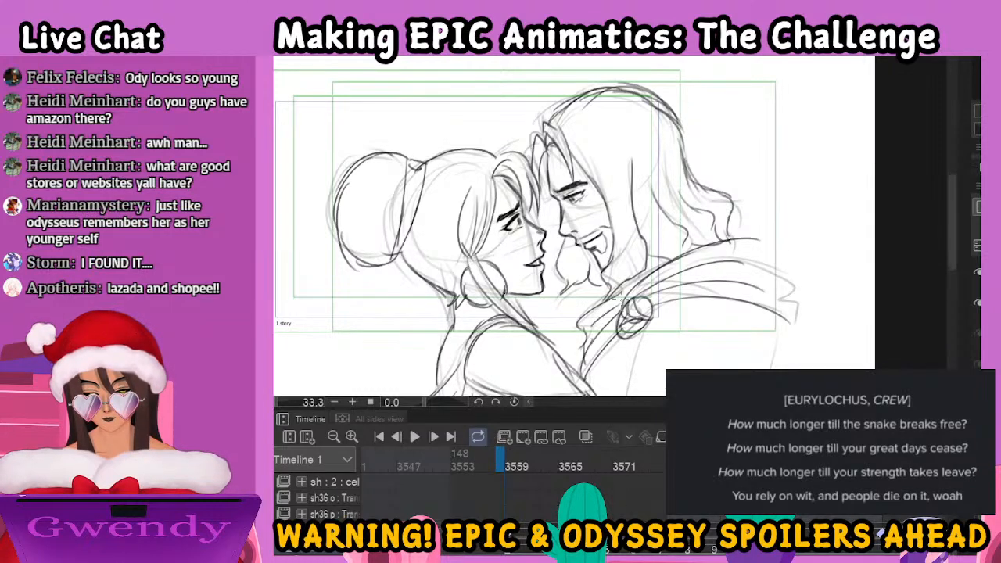
Ink the cloak's pointed end at the man's far shoulder, and the lines of his arm and torso below
drag(802, 306, 765, 228)
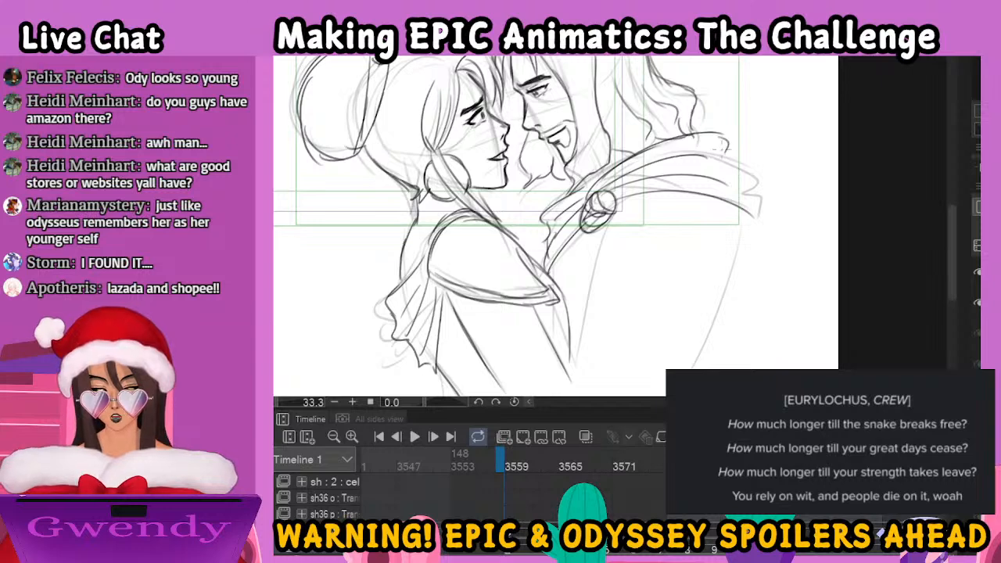
drag(747, 192, 757, 218)
drag(742, 213, 715, 337)
mouse_move(631, 201)
mouse_down()
mouse_move(577, 343)
mouse_move(641, 374)
mouse_up()
drag(552, 245, 554, 308)
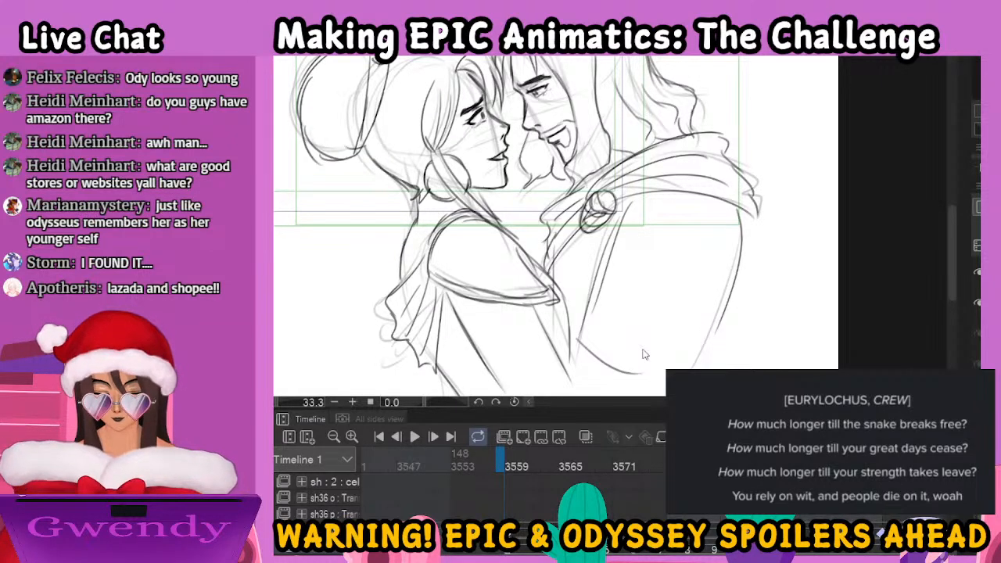
Move to frame 3588 and bring up the rough embrace drawing with the man seen from behind
scroll(642, 350, down, 1)
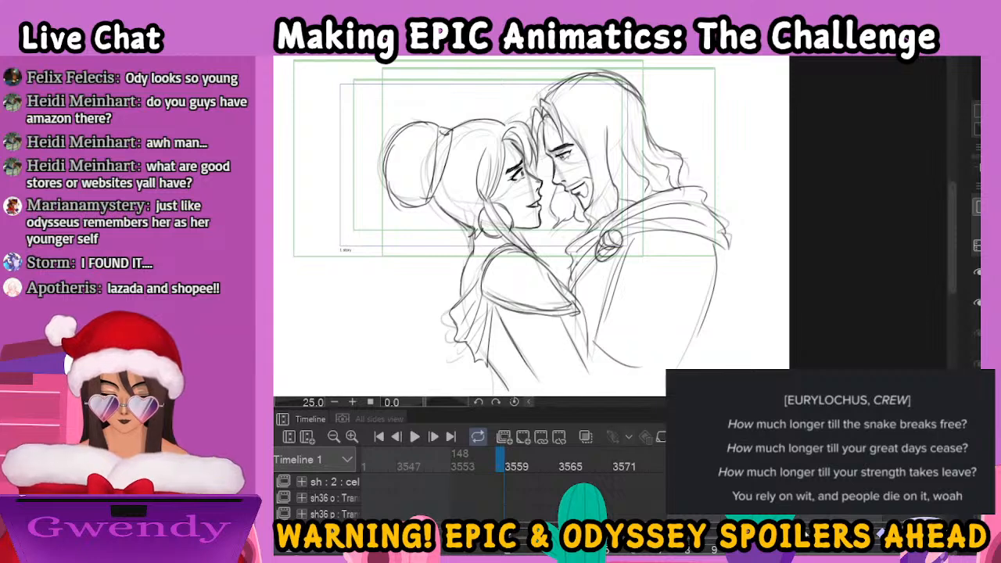
scroll(512, 484, right, 3)
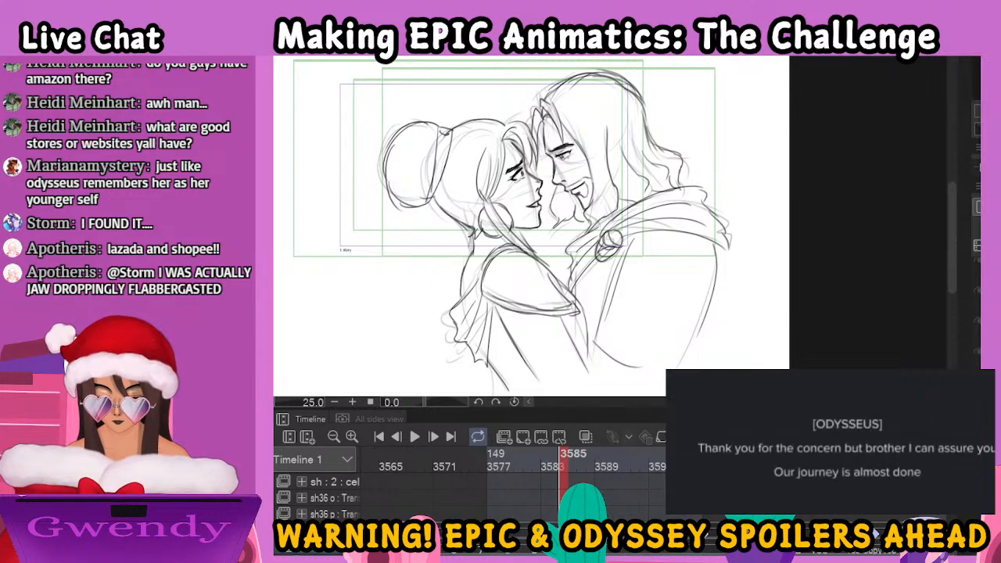
drag(574, 454, 591, 455)
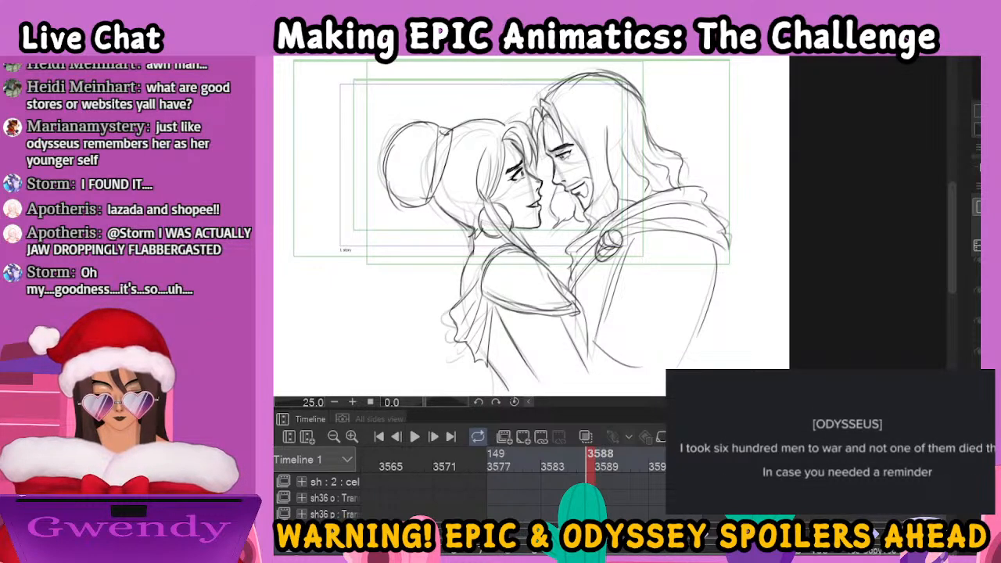
key(ctrl+z)
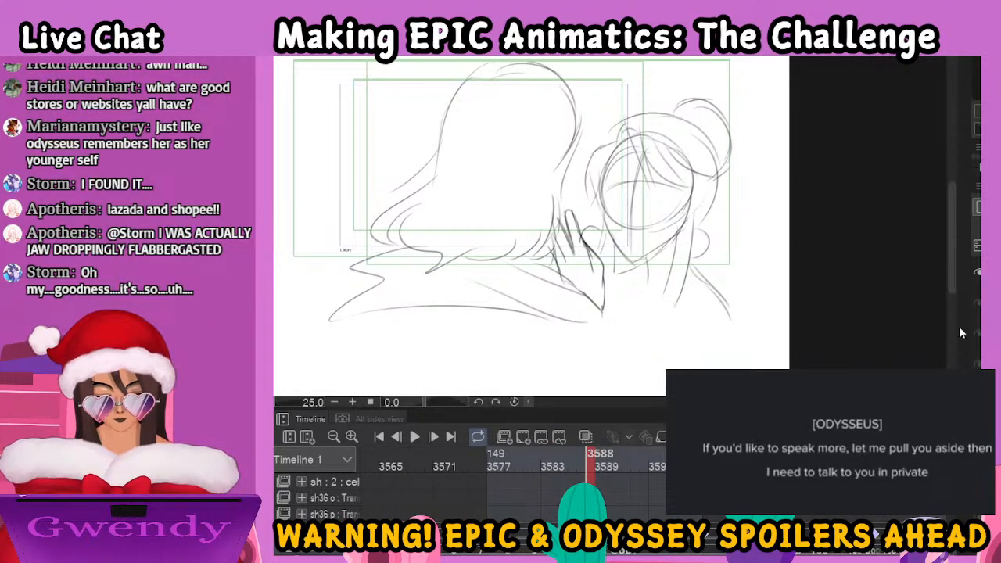
Return to the couple's face-to-face close-up drawing at frame 3588
key(ctrl+y)
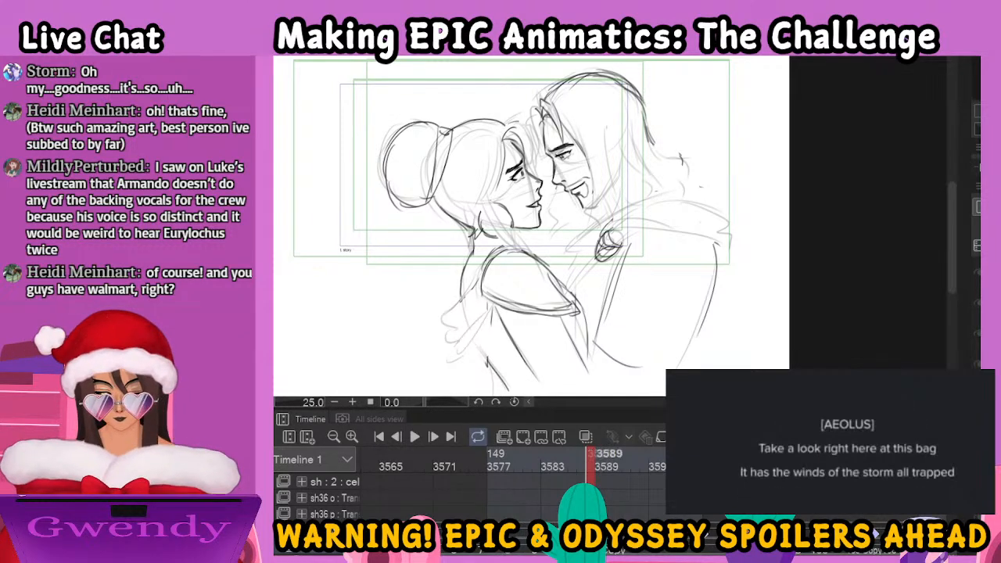
click(564, 460)
key(period)
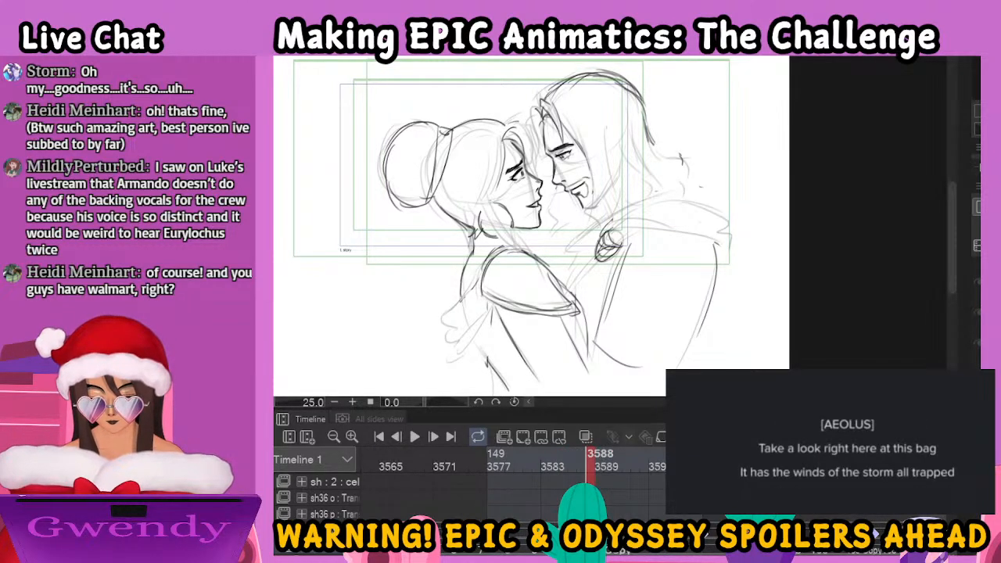
key(ctrl+z)
key(ctrl+y)
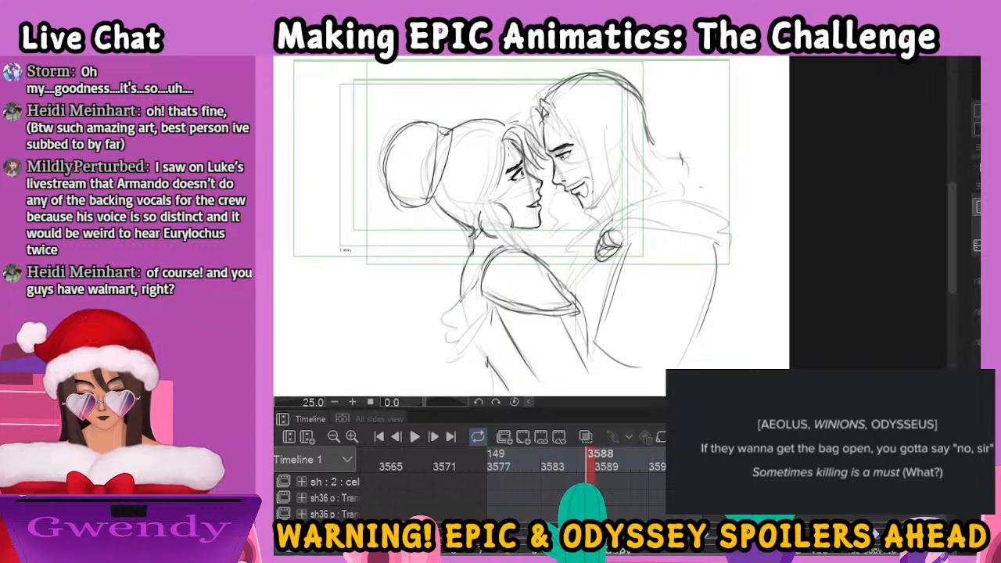
Ink the woman's loose hair falling beside her face and sweeping over her shoulder to wispy ends near the man's brooch
drag(496, 169, 536, 243)
mouse_move(490, 190)
mouse_down()
mouse_move(521, 243)
mouse_move(578, 251)
mouse_move(587, 277)
mouse_up()
drag(564, 244, 602, 287)
drag(538, 217, 587, 226)
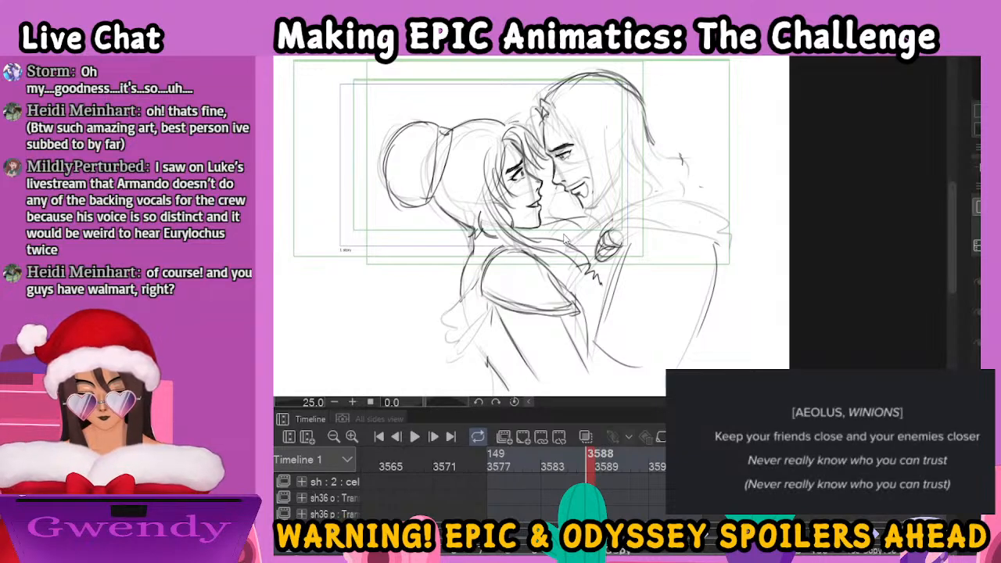
drag(538, 248, 565, 281)
drag(547, 252, 569, 289)
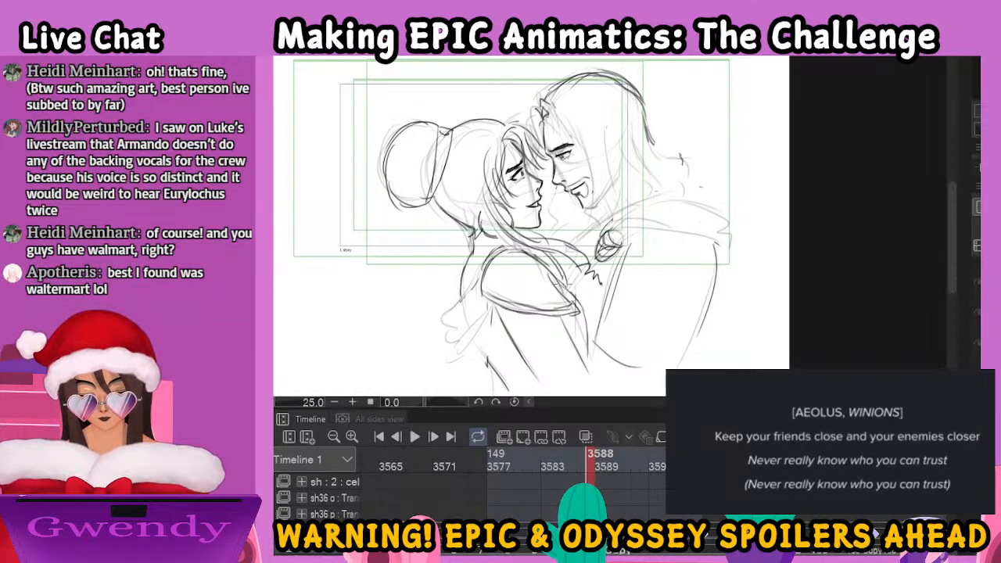
Ink the man's long hair hanging from his forehead past his jaw, with wavy strands flicking out behind his neck
mouse_move(548, 113)
mouse_down()
mouse_move(581, 135)
mouse_move(589, 159)
mouse_move(542, 139)
mouse_move(640, 177)
mouse_move(607, 205)
mouse_up()
mouse_move(607, 205)
mouse_down()
mouse_move(641, 196)
mouse_move(651, 208)
mouse_up()
drag(635, 171, 651, 198)
mouse_move(677, 161)
mouse_down()
mouse_move(692, 190)
mouse_move(660, 191)
mouse_up()
mouse_move(641, 127)
mouse_down()
mouse_move(666, 145)
mouse_move(698, 147)
mouse_up()
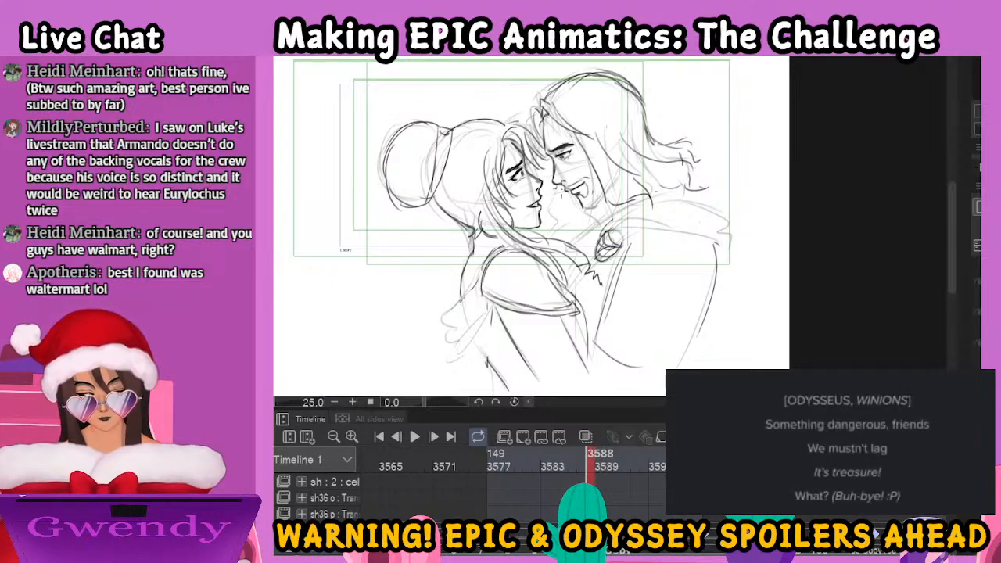
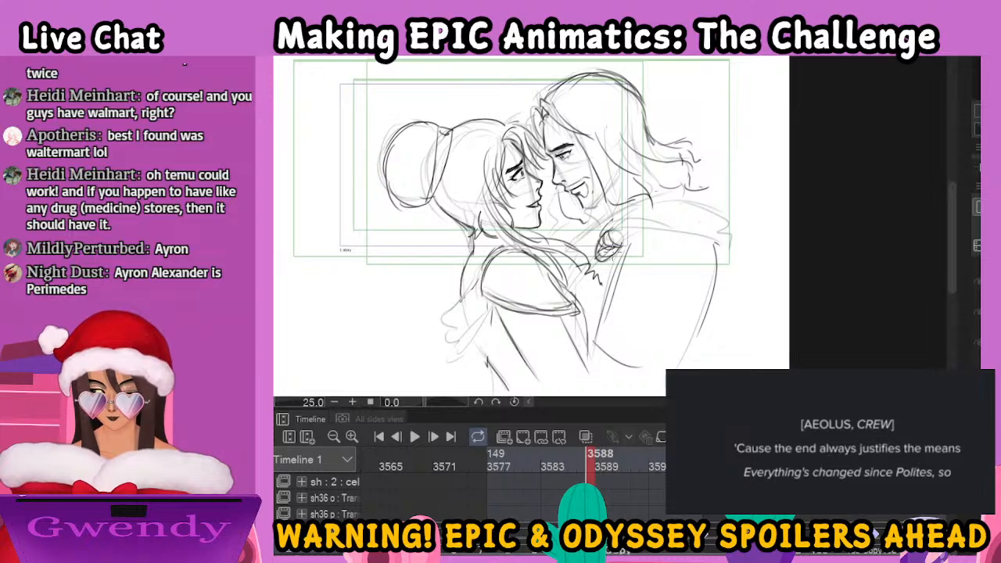
Ink the cloak folds over the man's shoulder and around his brooch, plus the ragged drape behind the woman's back
mouse_move(617, 222)
mouse_down()
mouse_move(722, 181)
mouse_move(705, 205)
mouse_move(723, 211)
mouse_move(728, 237)
mouse_up()
drag(721, 183, 726, 236)
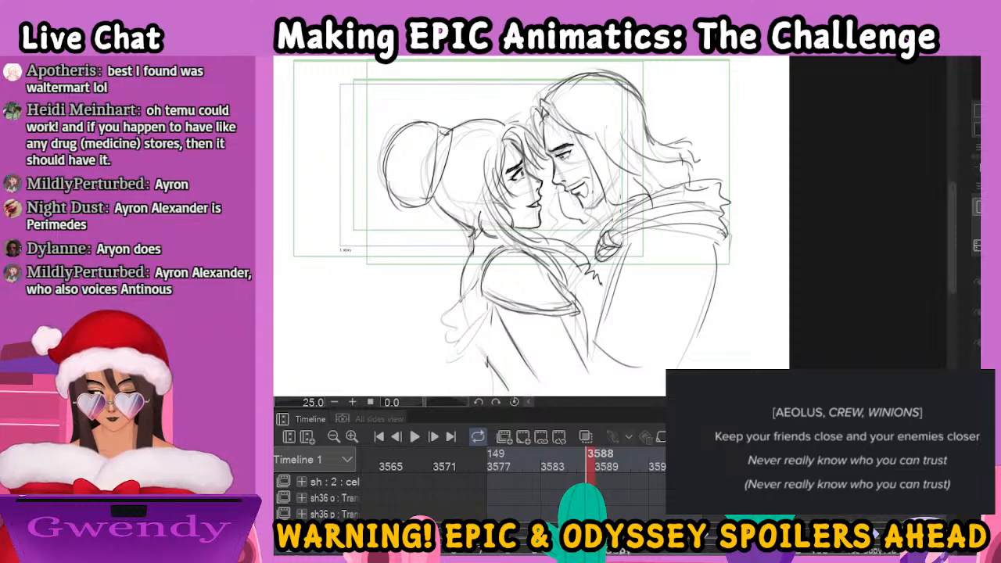
mouse_move(586, 215)
mouse_down()
mouse_move(582, 227)
mouse_move(615, 213)
mouse_move(580, 233)
mouse_up()
drag(580, 233, 598, 260)
mouse_move(477, 280)
mouse_down()
mouse_move(452, 337)
mouse_move(483, 361)
mouse_up()
mouse_move(463, 299)
mouse_down()
mouse_move(449, 338)
mouse_move(474, 358)
mouse_up()
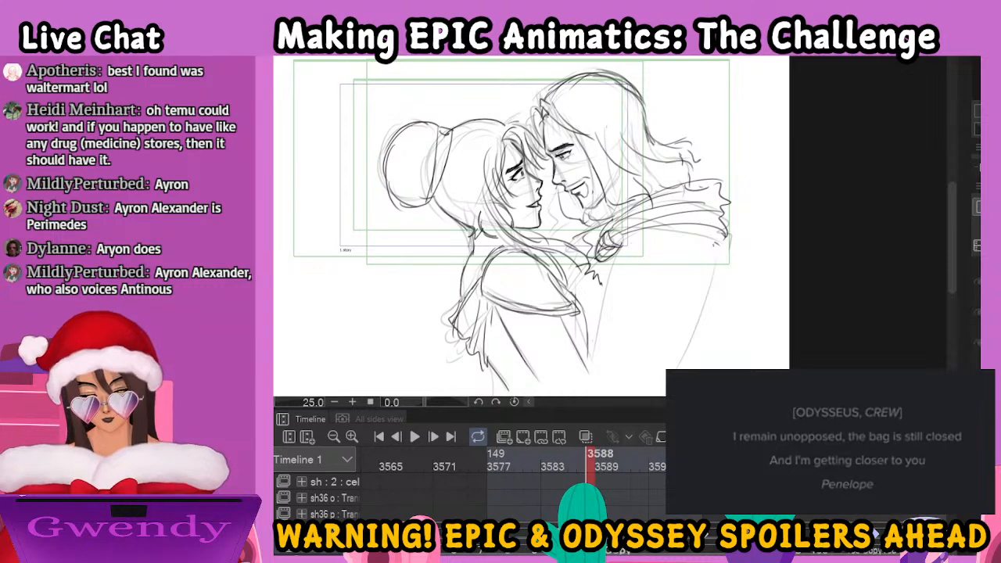
Ink the sides and lower edge of the man's cloak below the brooch and shoulder
drag(622, 255, 615, 353)
drag(709, 230, 711, 295)
drag(707, 258, 708, 353)
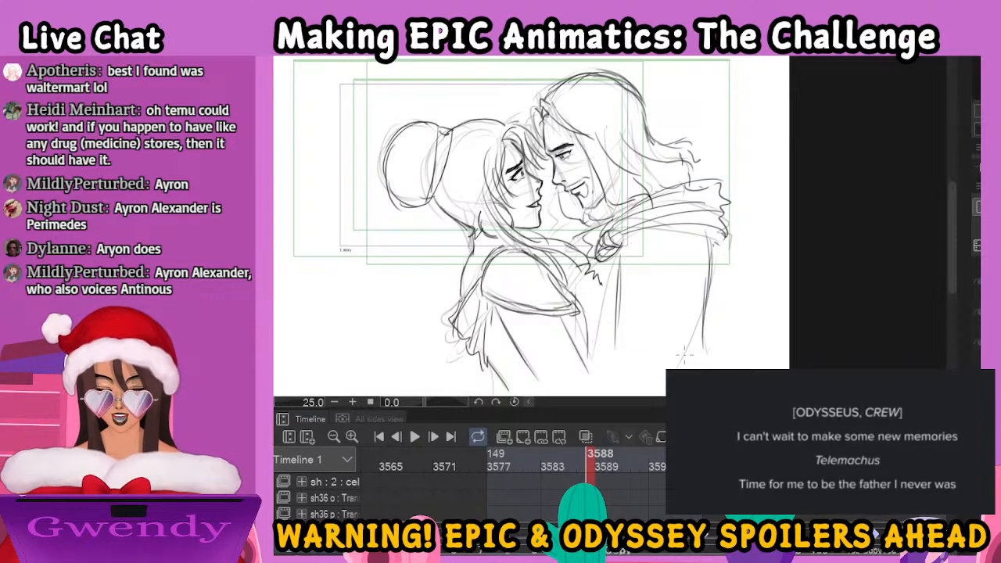
drag(622, 361, 693, 352)
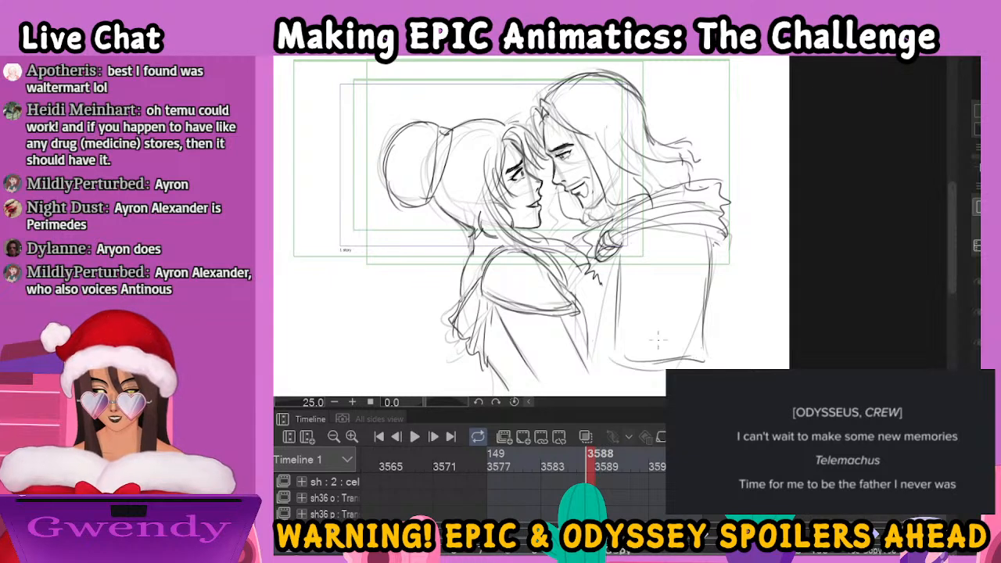
drag(585, 279, 580, 347)
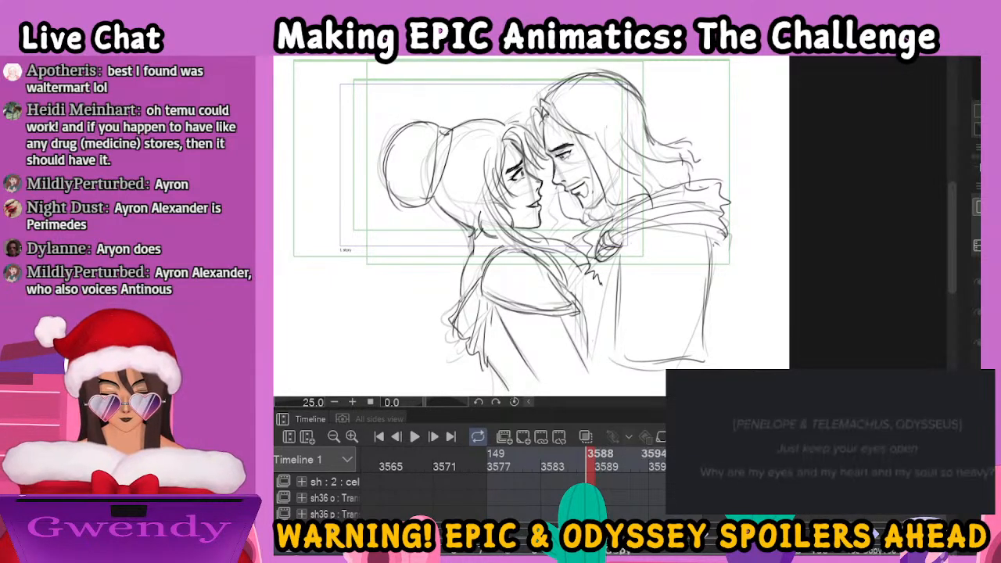
Move to frame 3591 and start a fresh hair-and-cloth drawing over the couple's close-up
click(600, 549)
click(609, 549)
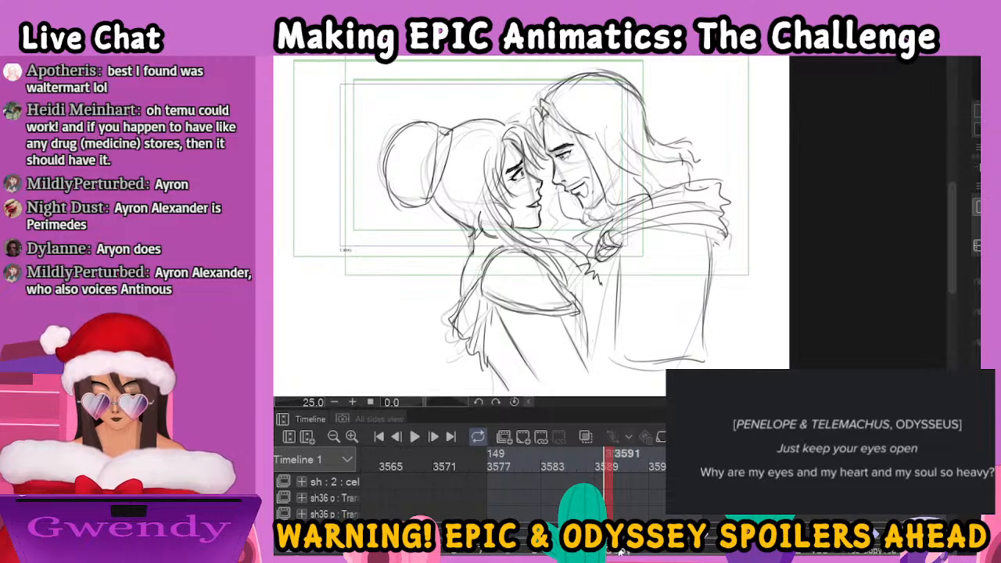
click(618, 551)
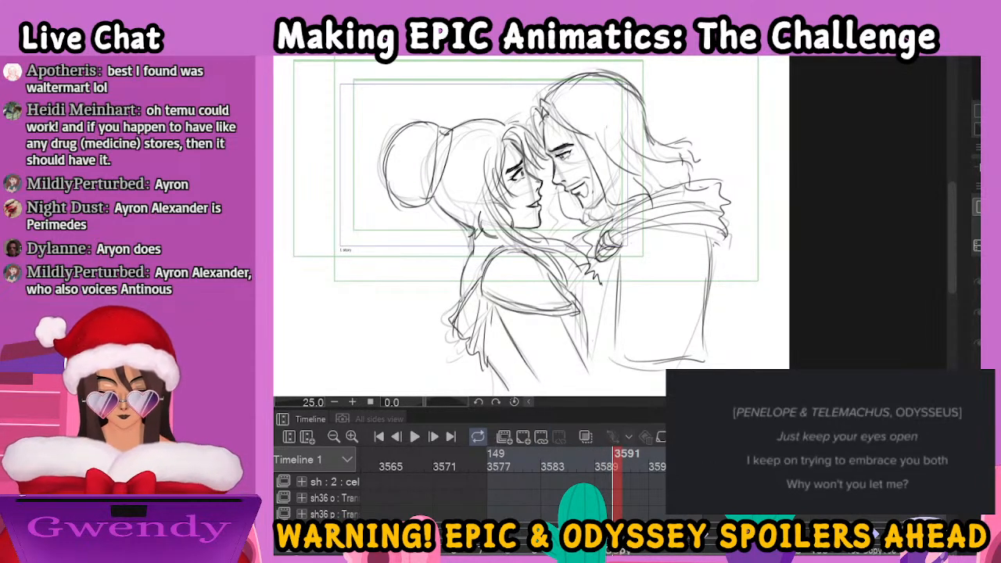
click(682, 159)
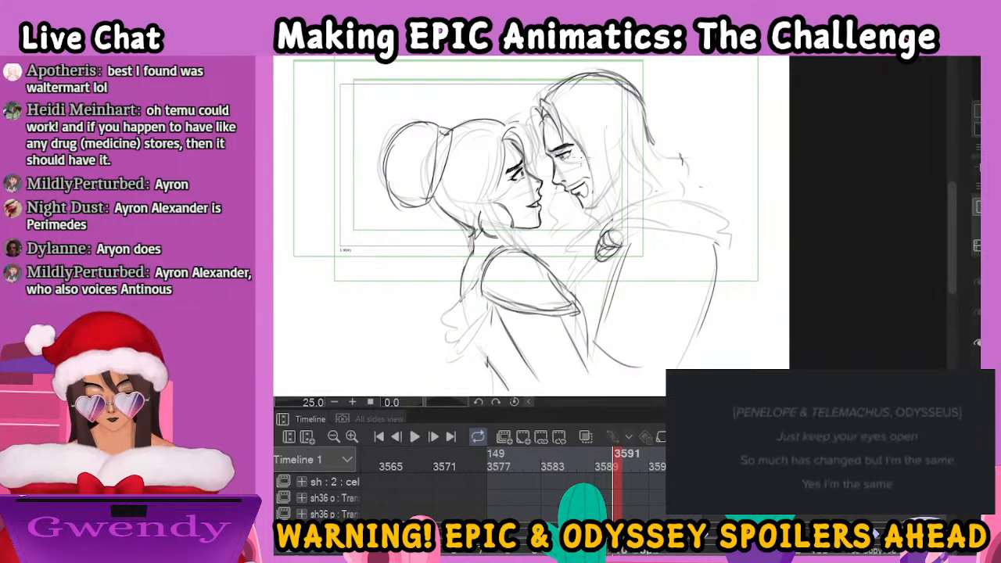
Ink the man's hair strands falling from his forehead across his cheek and past his bearded jaw
mouse_move(561, 142)
mouse_down()
mouse_move(561, 121)
mouse_move(547, 154)
mouse_up()
mouse_move(551, 110)
mouse_down()
mouse_move(548, 158)
mouse_move(585, 195)
mouse_up()
mouse_move(578, 148)
mouse_down()
mouse_move(587, 190)
mouse_move(579, 227)
mouse_up()
drag(589, 179, 576, 238)
mouse_move(598, 130)
mouse_down()
mouse_move(607, 178)
mouse_move(588, 227)
mouse_up()
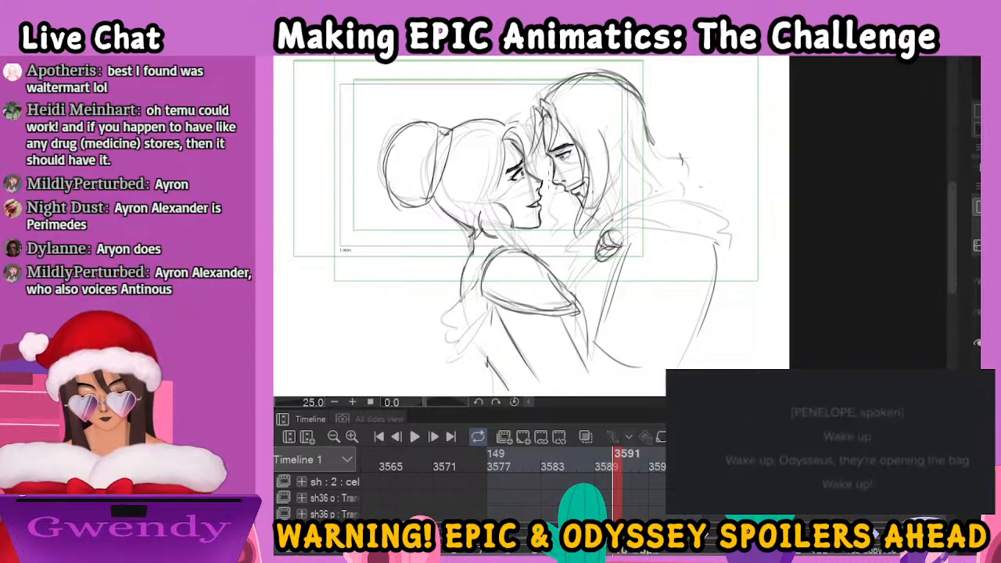
drag(569, 194, 549, 240)
Ink the woman's forehead strands, the hair swept back over her temple, and the loose lock falling over her shoulder
drag(529, 136, 516, 175)
drag(527, 124, 519, 180)
drag(537, 143, 529, 168)
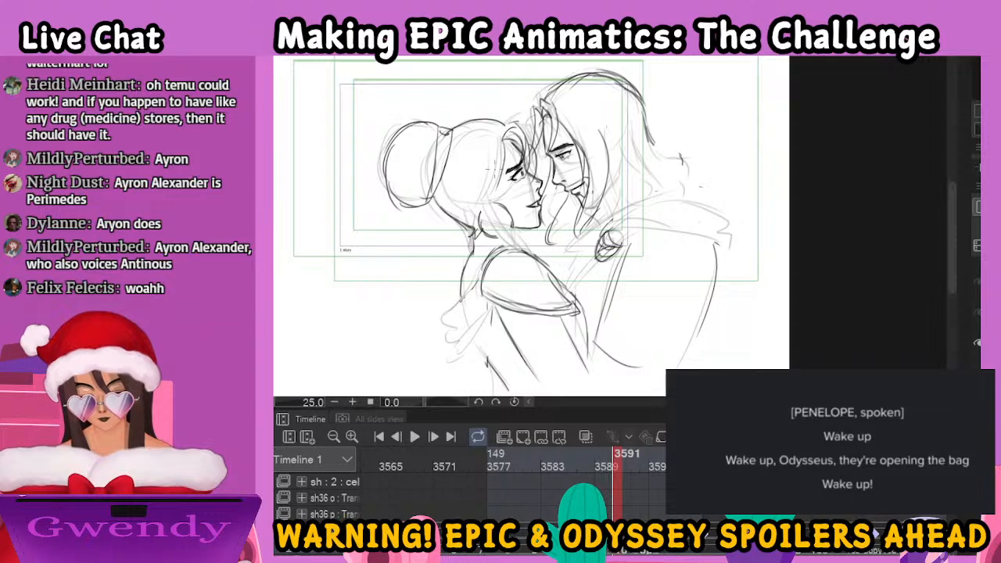
drag(491, 140, 460, 178)
mouse_move(493, 164)
mouse_down()
mouse_move(476, 181)
mouse_move(490, 232)
mouse_up()
key(ctrl+z)
drag(492, 193, 505, 243)
mouse_move(491, 193)
mouse_down()
mouse_move(499, 245)
mouse_move(510, 252)
mouse_up()
drag(493, 221, 565, 288)
Ink the billowing drape with scalloped folds behind the woman's back
mouse_move(474, 239)
mouse_down()
mouse_move(473, 265)
mouse_move(440, 294)
mouse_move(450, 351)
mouse_up()
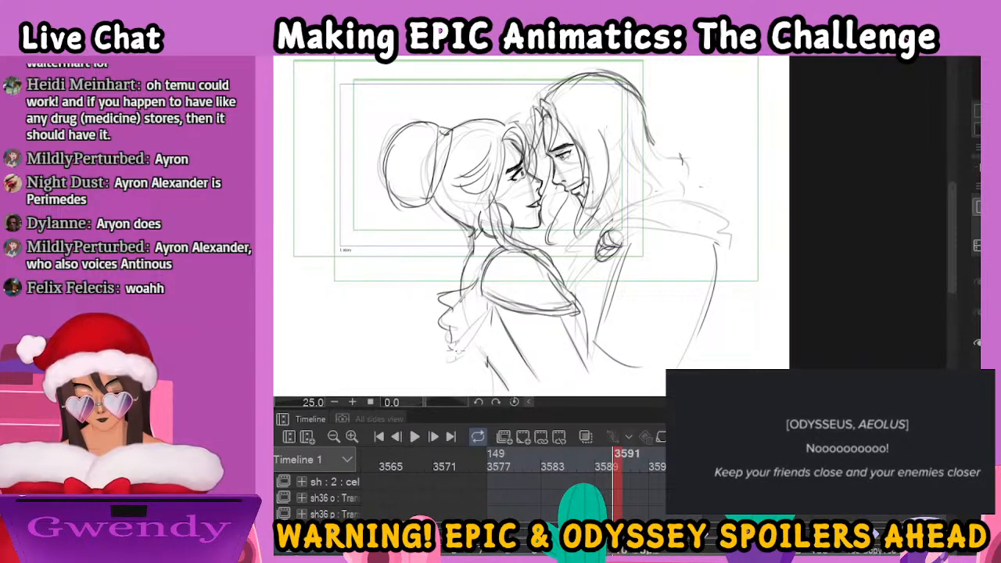
drag(445, 302, 484, 305)
drag(474, 348, 490, 367)
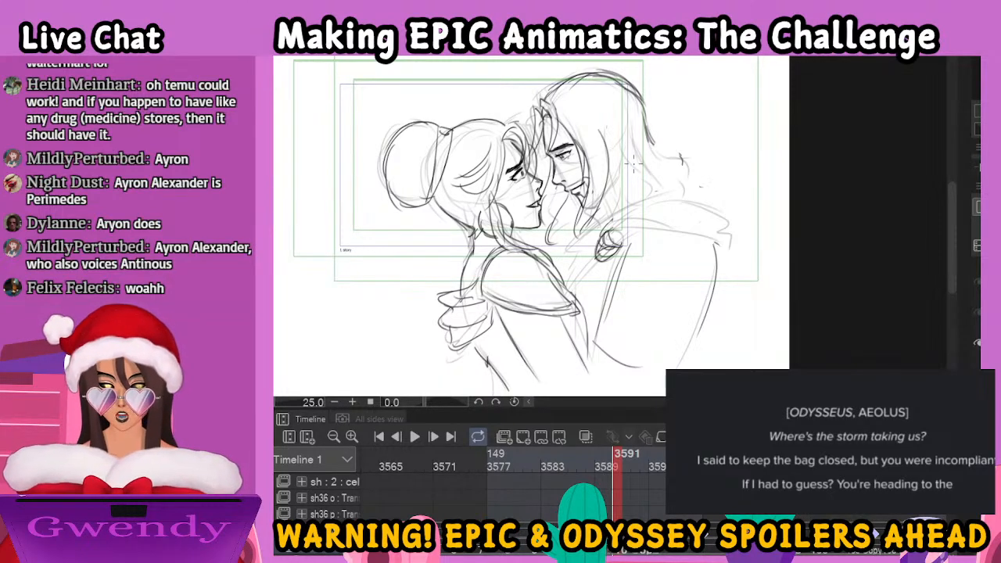
Add hair strands below the man's beard and extend his long hair down behind his neck
drag(563, 209, 575, 224)
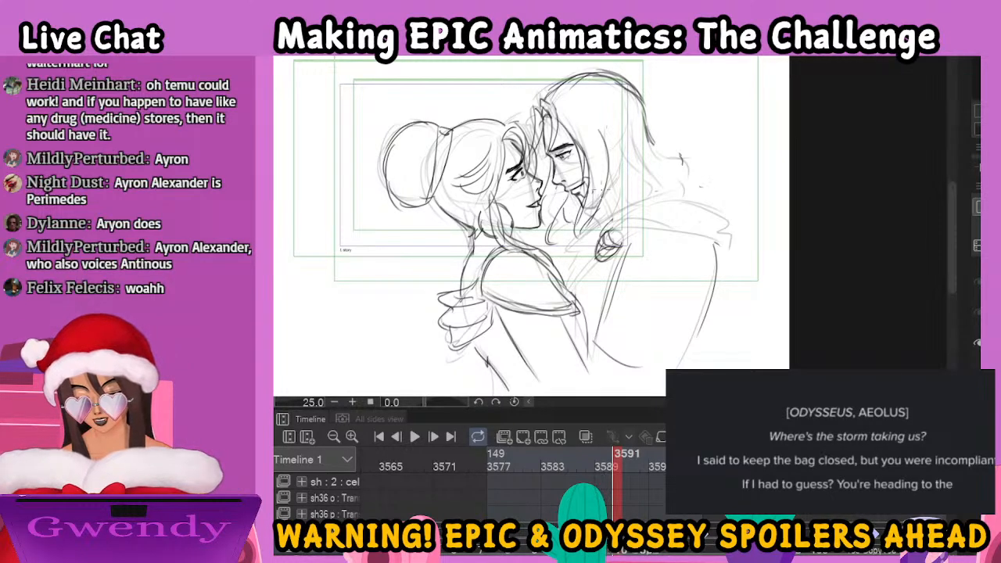
mouse_move(623, 154)
mouse_down()
mouse_move(636, 188)
mouse_move(597, 223)
mouse_up()
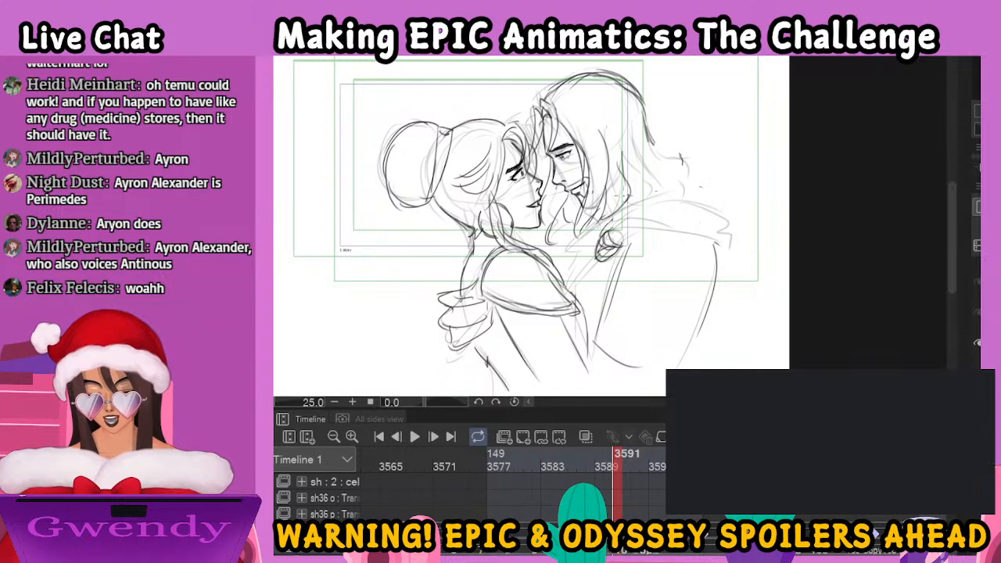
mouse_move(636, 146)
mouse_down()
mouse_move(651, 196)
mouse_move(638, 205)
mouse_move(665, 154)
mouse_move(655, 186)
mouse_up()
Ink the man's windblown cloak with sweeping folds across his shoulder, around the brooch and down his back
mouse_move(613, 232)
mouse_down()
mouse_move(654, 237)
mouse_move(704, 273)
mouse_move(707, 264)
mouse_move(649, 206)
mouse_move(704, 223)
mouse_up()
mouse_move(651, 193)
mouse_down()
mouse_move(705, 206)
mouse_move(697, 197)
mouse_move(718, 215)
mouse_up()
mouse_move(601, 226)
mouse_down()
mouse_move(552, 248)
mouse_move(573, 296)
mouse_up()
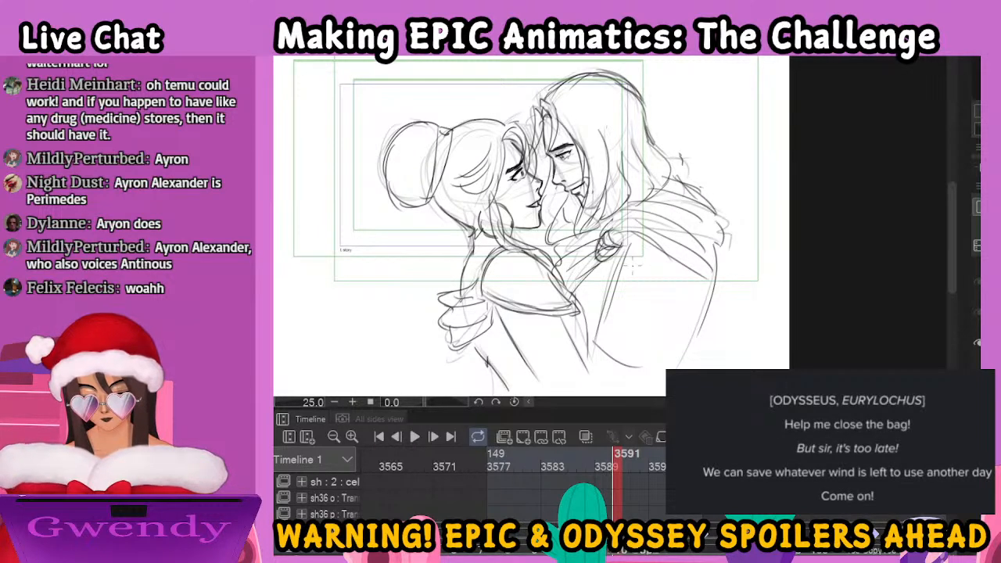
mouse_move(694, 302)
mouse_down()
mouse_move(715, 291)
mouse_move(714, 301)
mouse_up()
drag(715, 252, 704, 312)
drag(701, 314, 680, 363)
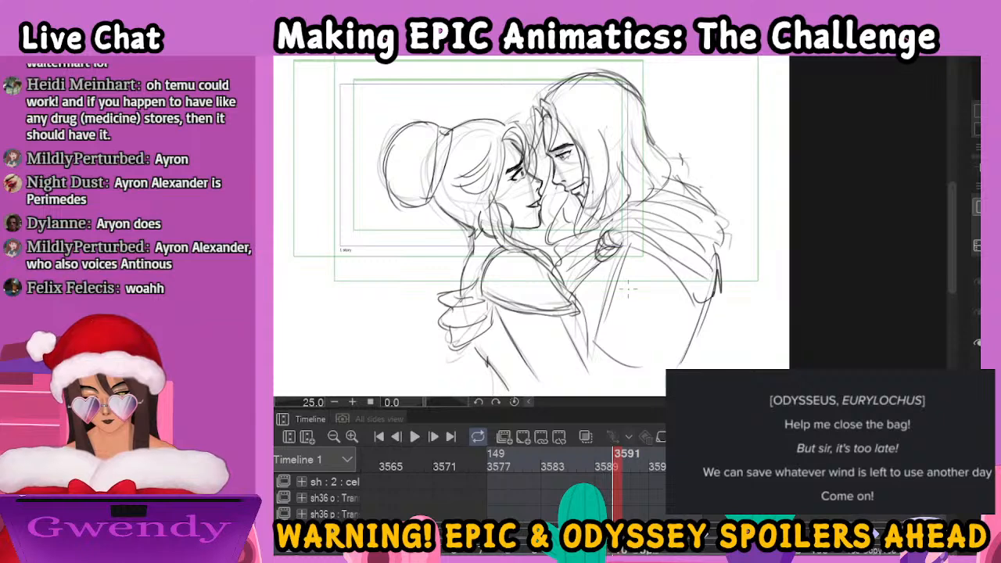
drag(607, 271, 595, 310)
Reuse the close-up drawing from frame 3585 at frame 3594
click(564, 497)
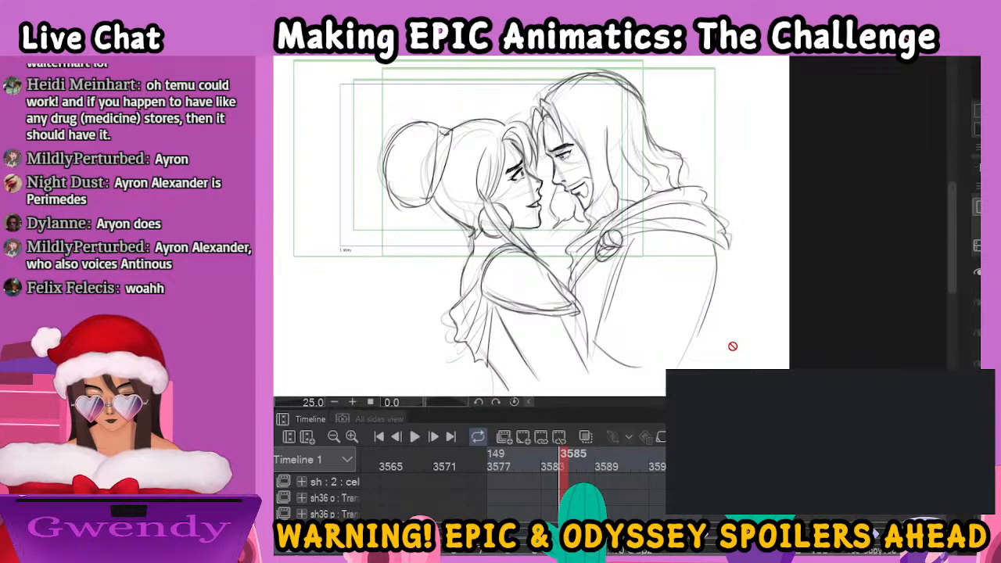
click(616, 551)
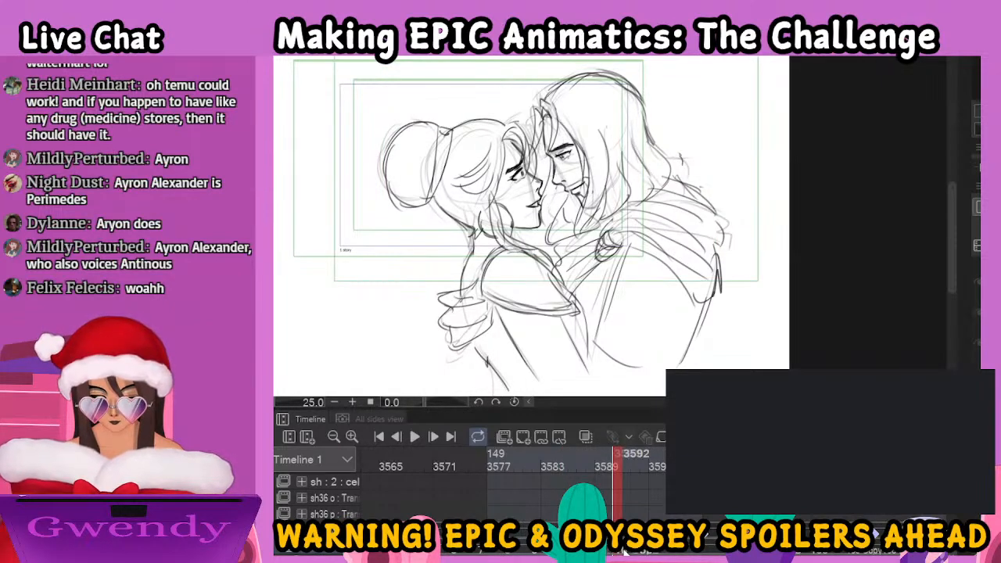
click(624, 551)
click(642, 552)
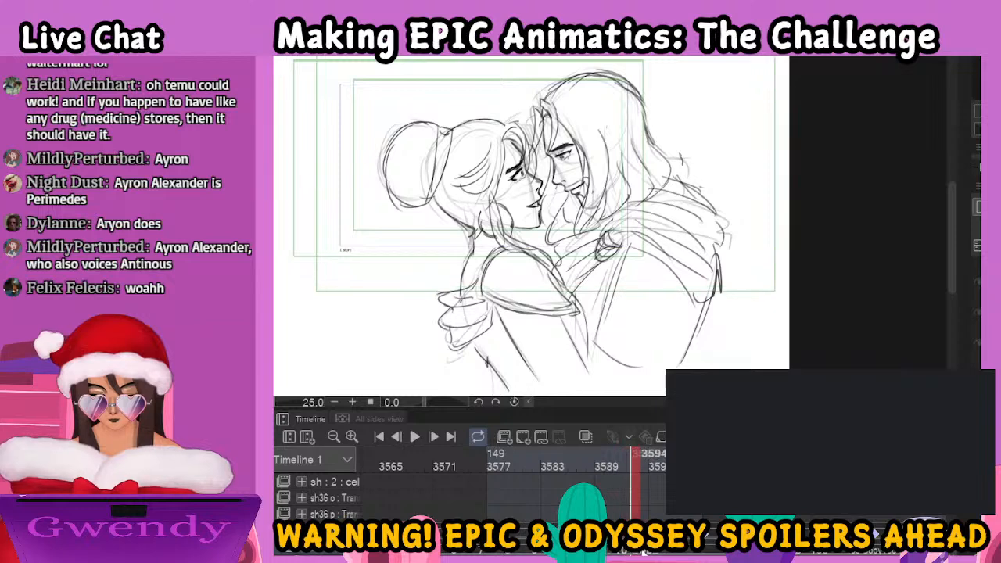
click(645, 552)
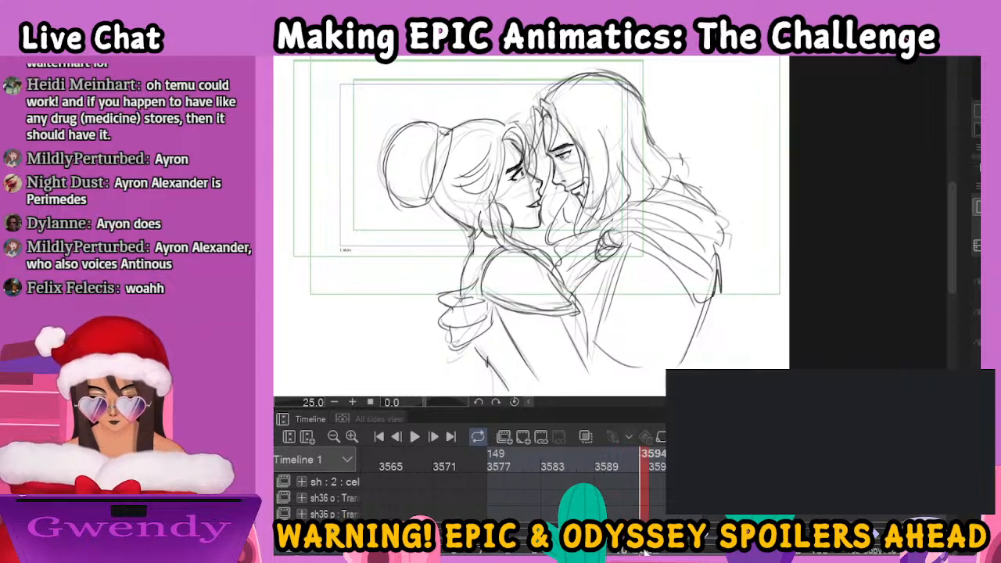
click(803, 350)
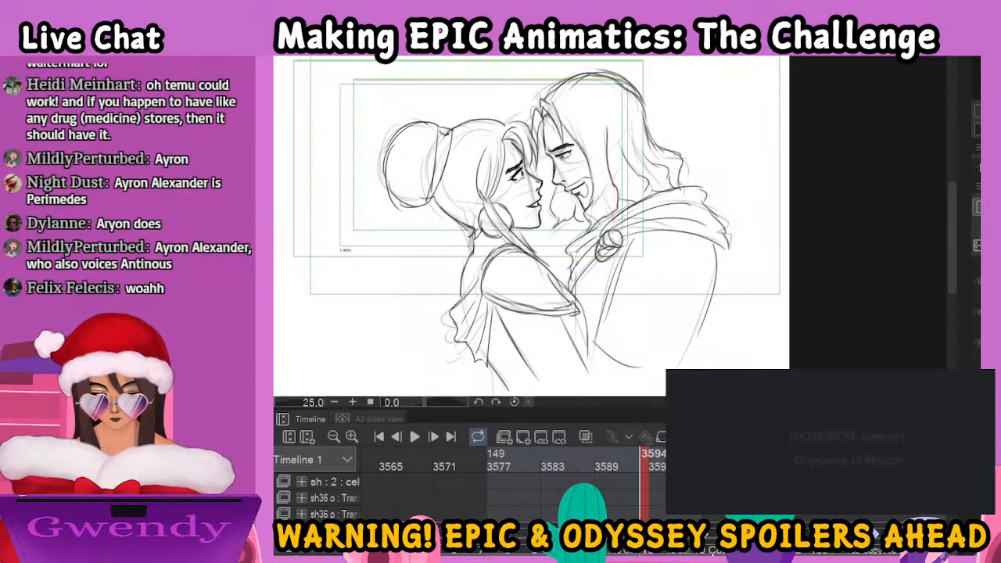
Continue the repeating close-up cycle past frame 3594 by assigning the existing drawings to the following frames
click(705, 552)
click(716, 552)
click(724, 552)
click(542, 437)
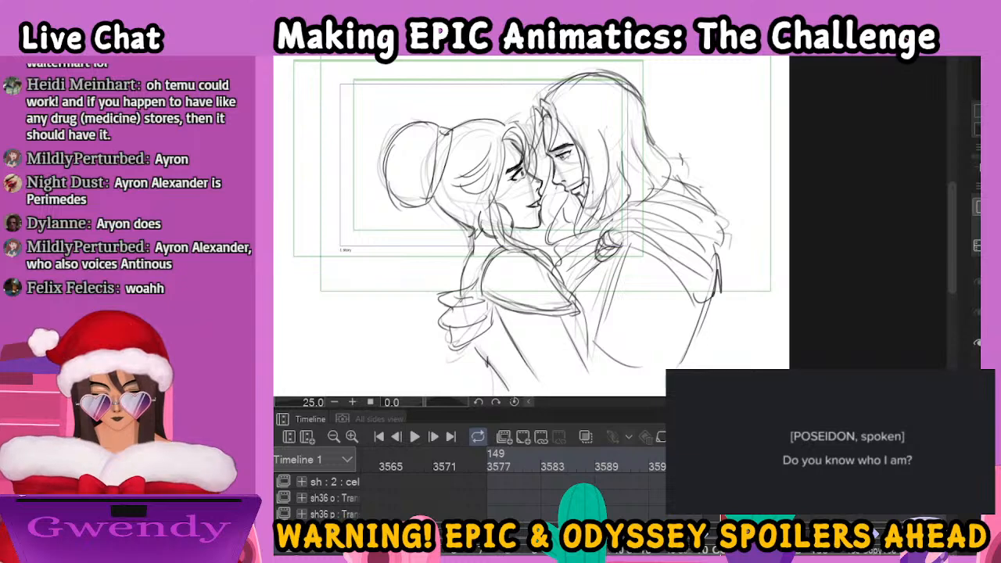
click(806, 391)
Advance to the rough embrace drawing that follows the close-up, flipping back to compare it with the preceding drawing
key(Right)
key(Right)
key(Right)
key(Right)
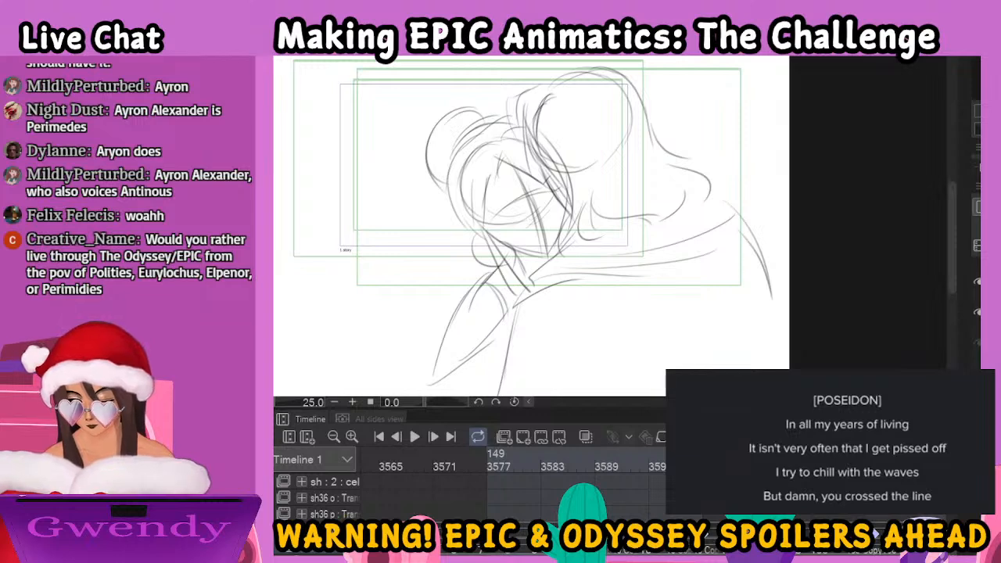
key(.)
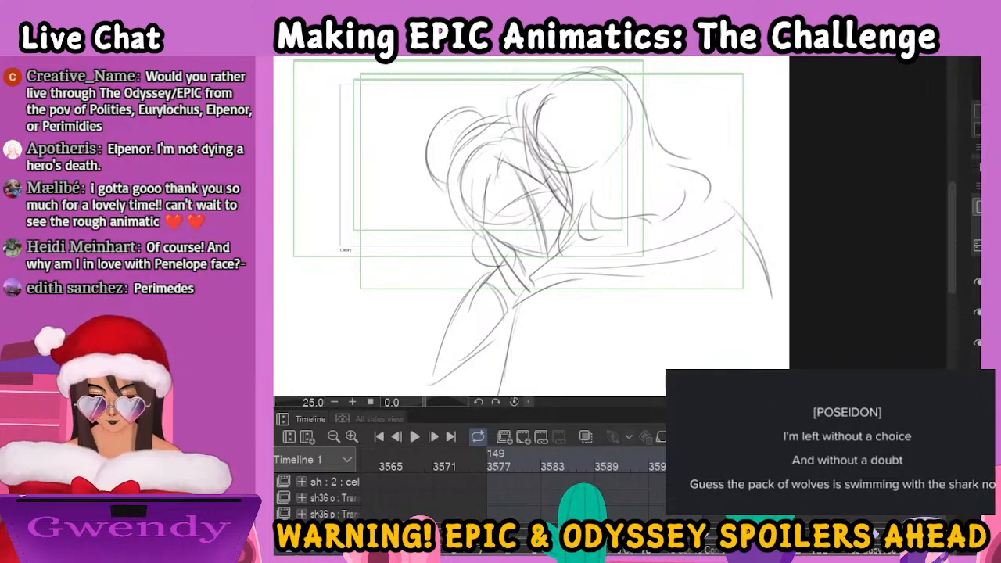
key(Left)
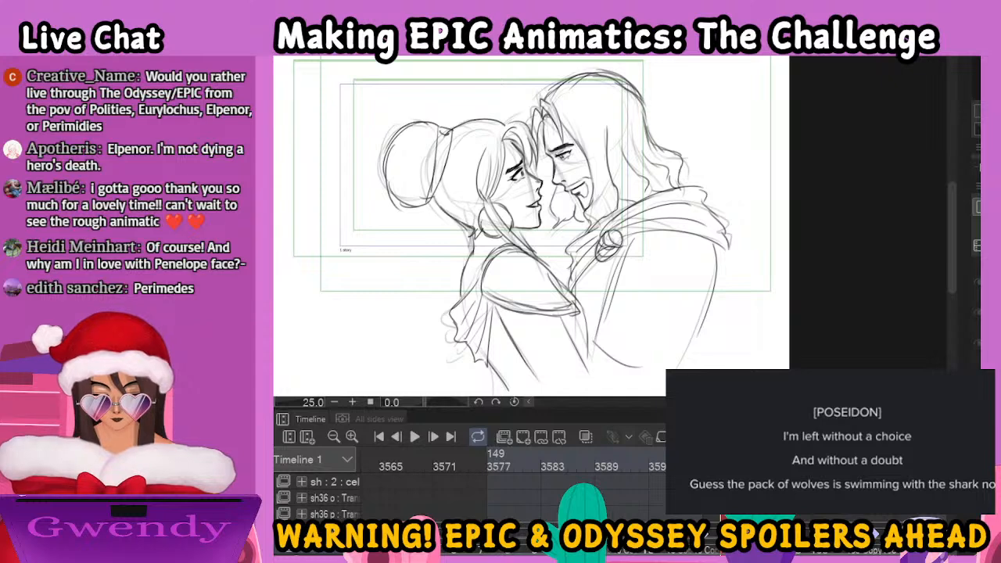
key(Right)
Ink the man's hair in the embrace drawing, from the crown down to curled ends flicking out over his shoulder
drag(681, 232, 683, 289)
mouse_move(538, 144)
mouse_down()
mouse_move(506, 188)
mouse_move(514, 144)
mouse_move(521, 217)
mouse_up()
drag(523, 164, 534, 231)
drag(527, 188, 539, 236)
mouse_move(534, 178)
mouse_down()
mouse_move(542, 236)
mouse_move(559, 248)
mouse_move(574, 320)
mouse_move(606, 297)
mouse_move(666, 289)
mouse_move(673, 270)
mouse_up()
mouse_move(665, 269)
mouse_down()
mouse_move(691, 245)
mouse_move(685, 288)
mouse_up()
drag(685, 244, 682, 294)
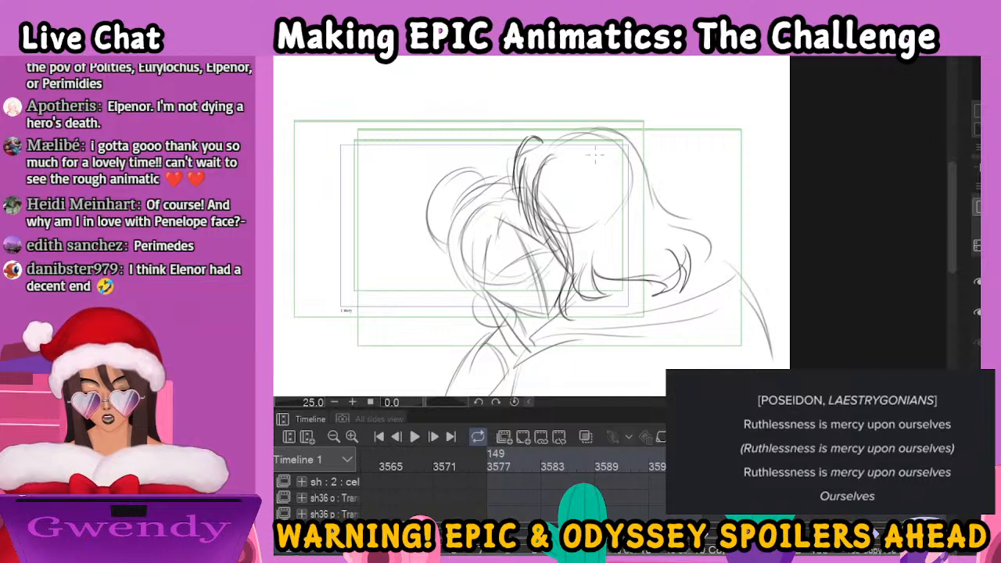
mouse_move(550, 125)
mouse_down()
mouse_move(584, 123)
mouse_move(629, 137)
mouse_move(675, 211)
mouse_move(673, 203)
mouse_move(718, 221)
mouse_up()
drag(671, 225, 707, 250)
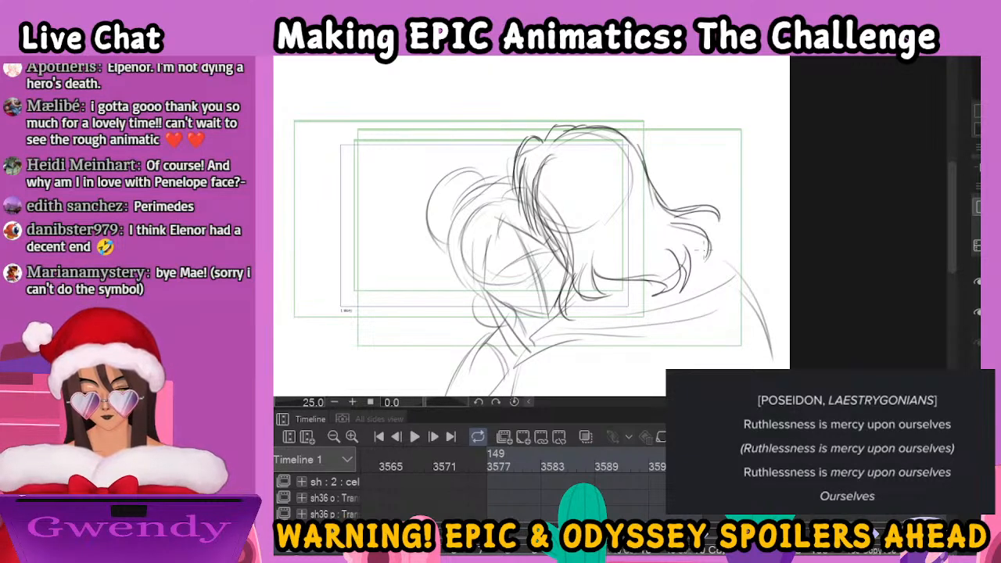
Ink the cloak collar around the man's neck with long folds across his shoulders and a ruffled far edge
scroll(703, 262, down, 2)
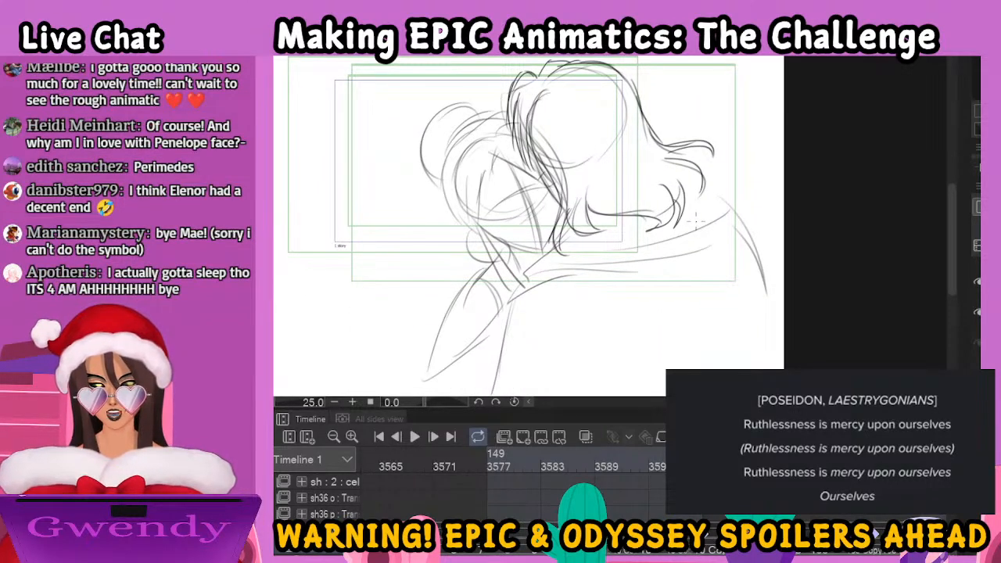
drag(543, 265, 510, 298)
mouse_move(511, 299)
mouse_down()
mouse_move(656, 269)
mouse_move(700, 275)
mouse_up()
drag(545, 255, 726, 264)
drag(567, 239, 738, 184)
mouse_move(674, 224)
mouse_down()
mouse_move(720, 176)
mouse_move(774, 236)
mouse_up()
drag(685, 253, 766, 244)
drag(708, 274, 785, 266)
Ink the near side of the man's cloak and the drapery folds running down his back
drag(530, 287, 495, 387)
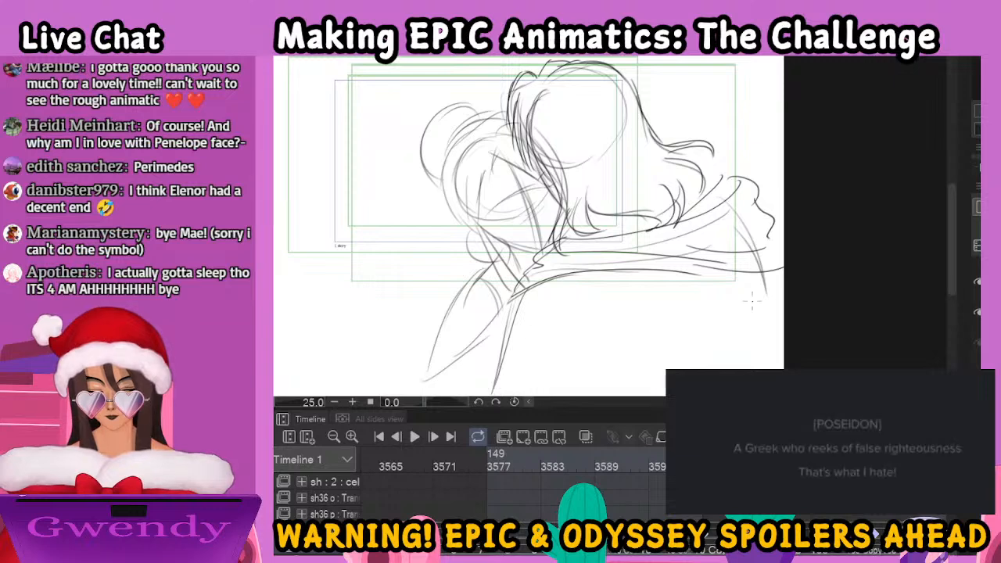
mouse_move(547, 280)
mouse_down()
mouse_move(639, 307)
mouse_move(724, 367)
mouse_up()
drag(632, 336, 784, 274)
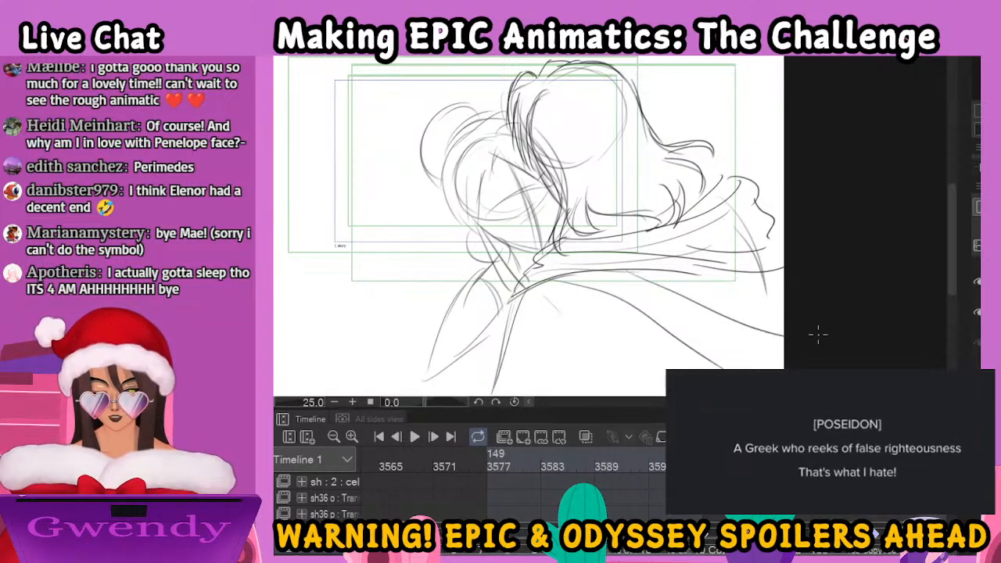
mouse_move(551, 292)
mouse_down()
mouse_move(597, 345)
mouse_move(607, 394)
mouse_up()
drag(619, 353, 615, 380)
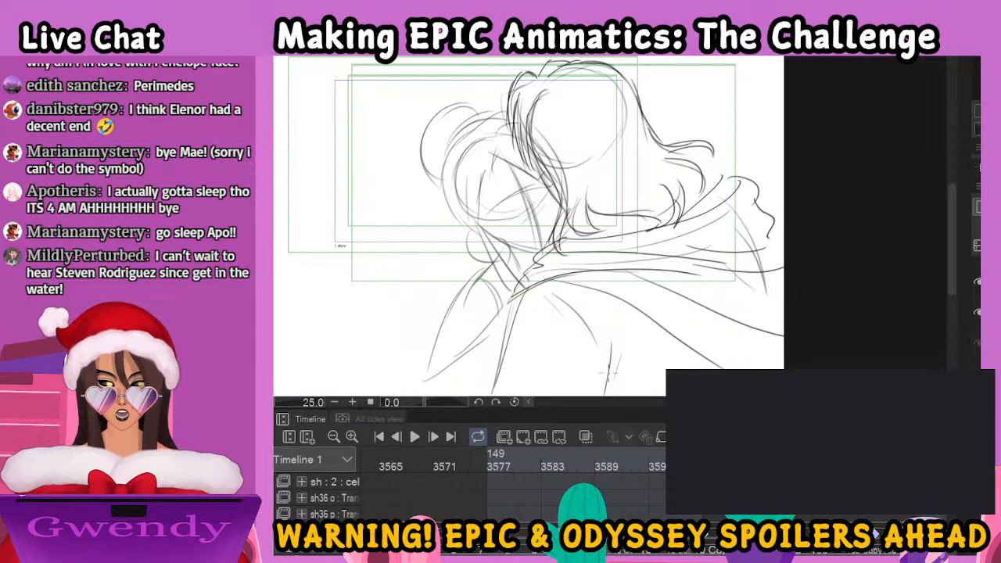
Ink the woman's slanted eyebrow and her eye with upper lash line and shaded iris in the embrace drawing
scroll(609, 374, up, 2)
mouse_move(511, 155)
mouse_down()
mouse_move(531, 204)
mouse_move(635, 318)
mouse_move(662, 286)
mouse_move(660, 185)
mouse_up()
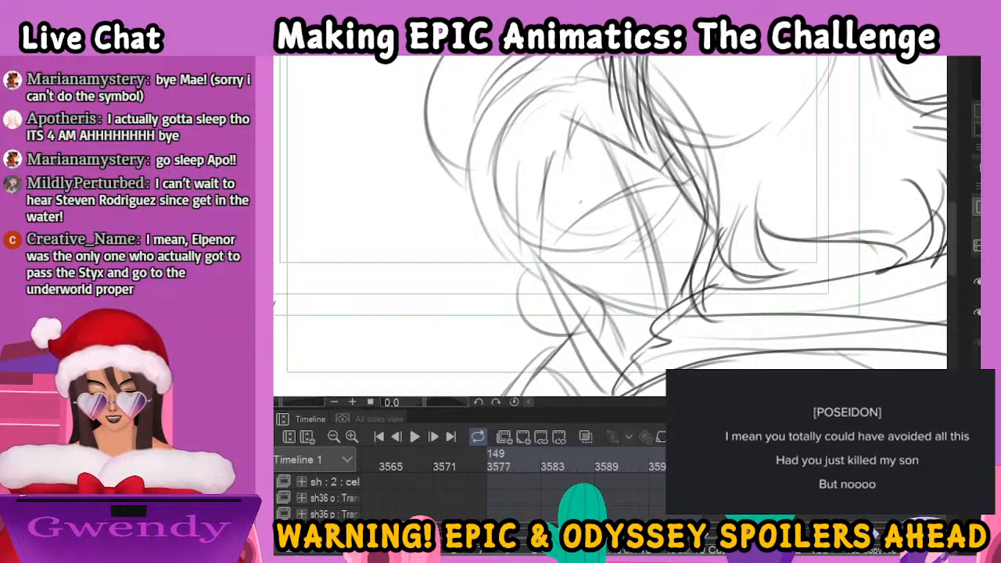
mouse_move(558, 210)
mouse_down()
mouse_move(570, 202)
mouse_move(554, 225)
mouse_move(599, 183)
mouse_up()
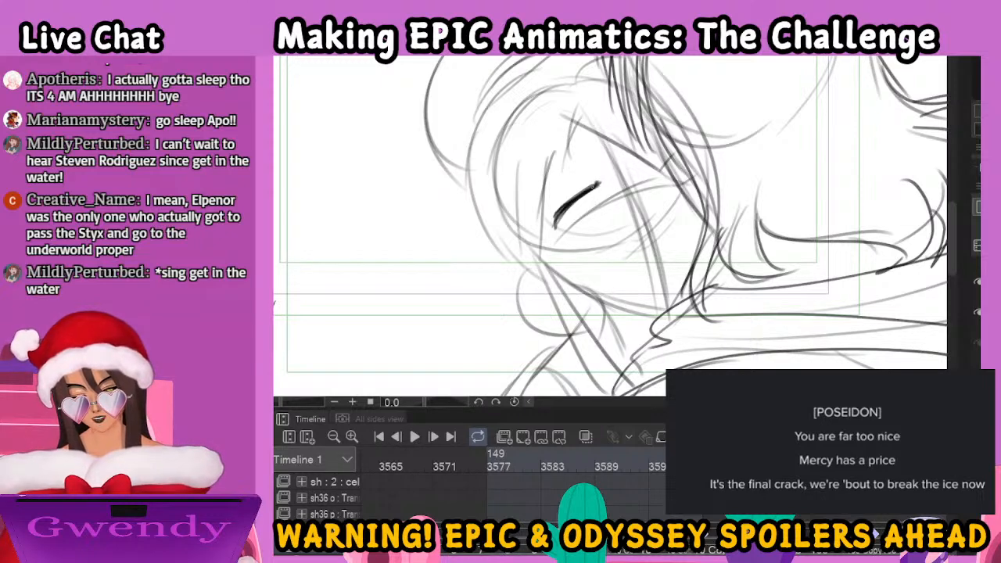
mouse_move(603, 205)
mouse_down()
mouse_move(567, 233)
mouse_move(581, 234)
mouse_move(608, 204)
mouse_move(569, 232)
mouse_move(582, 234)
mouse_move(606, 199)
mouse_up()
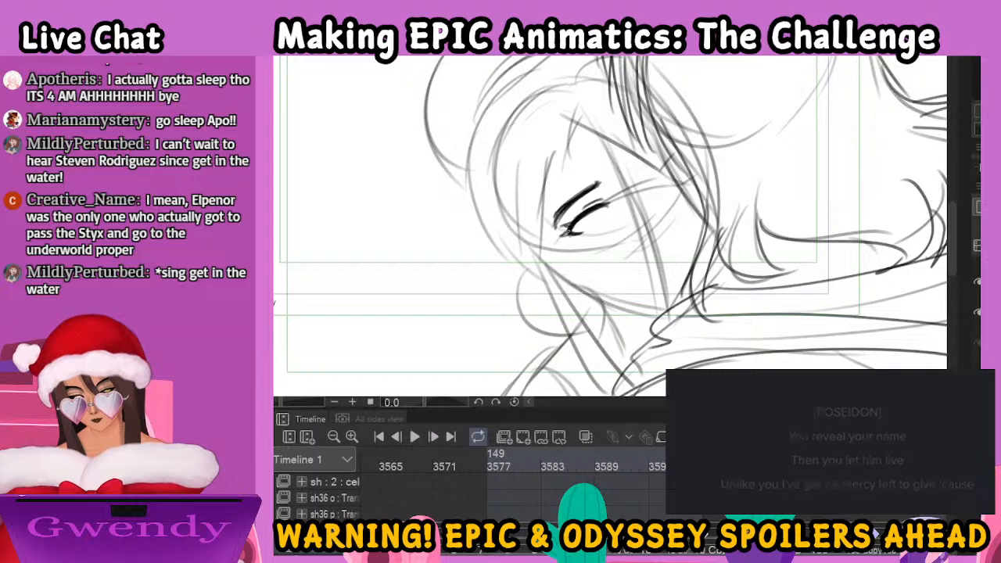
mouse_move(584, 217)
mouse_down()
mouse_move(601, 222)
mouse_move(603, 208)
mouse_move(582, 235)
mouse_up()
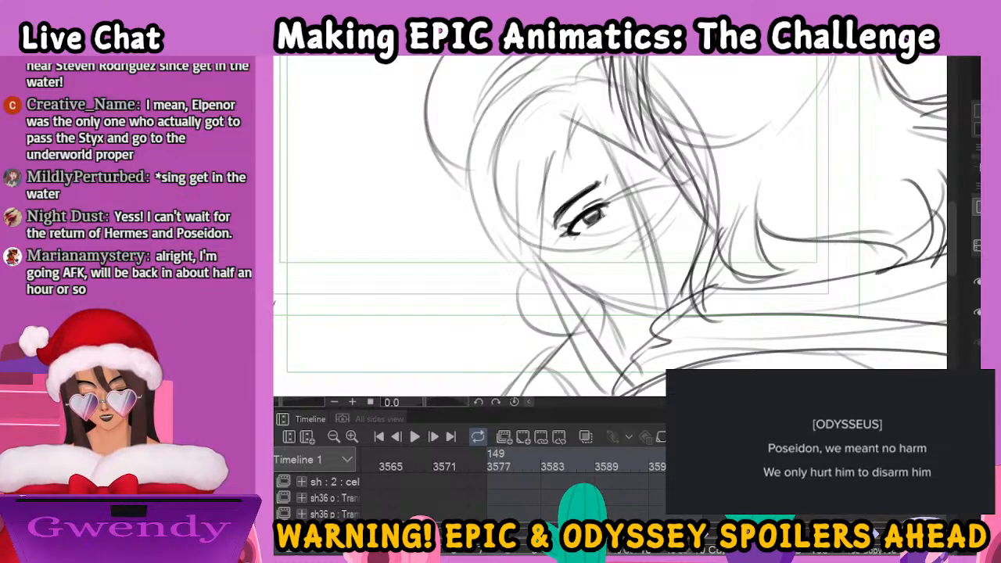
Ink the woman's far-side lashes, the tip of her nose and her closed lips in the embrace drawing
mouse_move(646, 184)
mouse_down()
mouse_move(661, 218)
mouse_move(664, 243)
mouse_up()
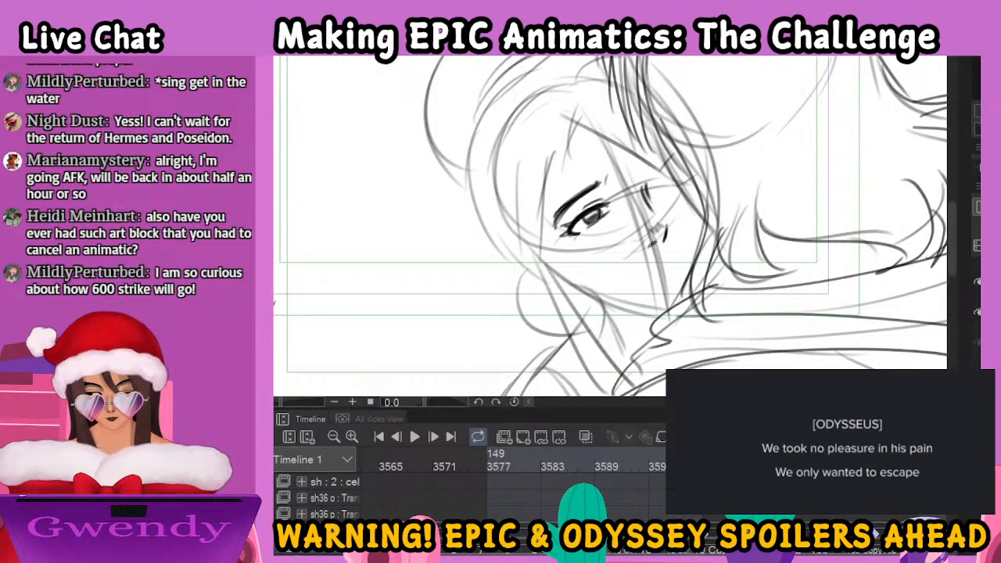
mouse_move(639, 276)
mouse_down()
mouse_move(679, 255)
mouse_move(670, 273)
mouse_move(676, 267)
mouse_up()
drag(668, 271, 680, 264)
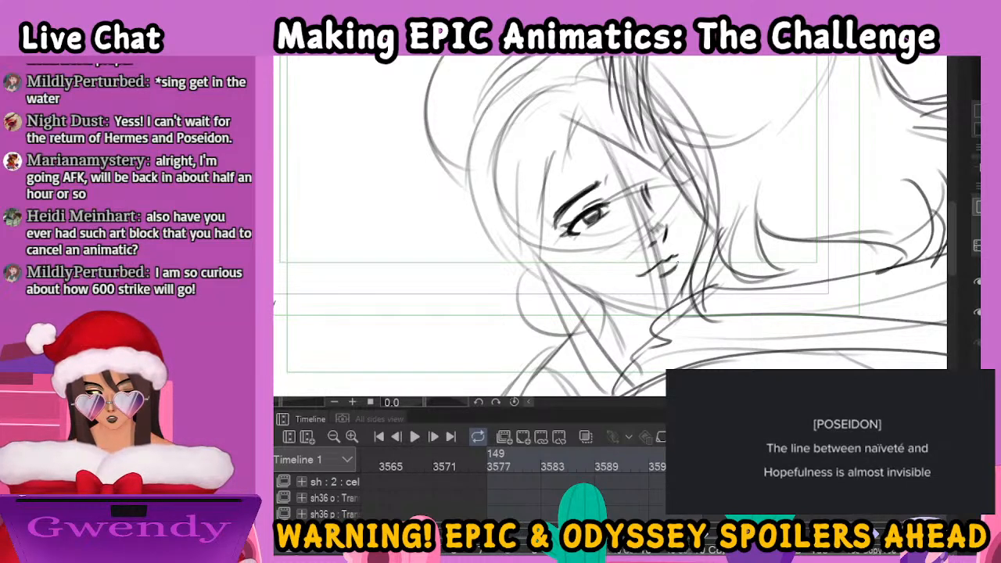
Ink the woman's parted fringe, with strands falling over the far side of her face and down her near temple
scroll(669, 339, down, 2)
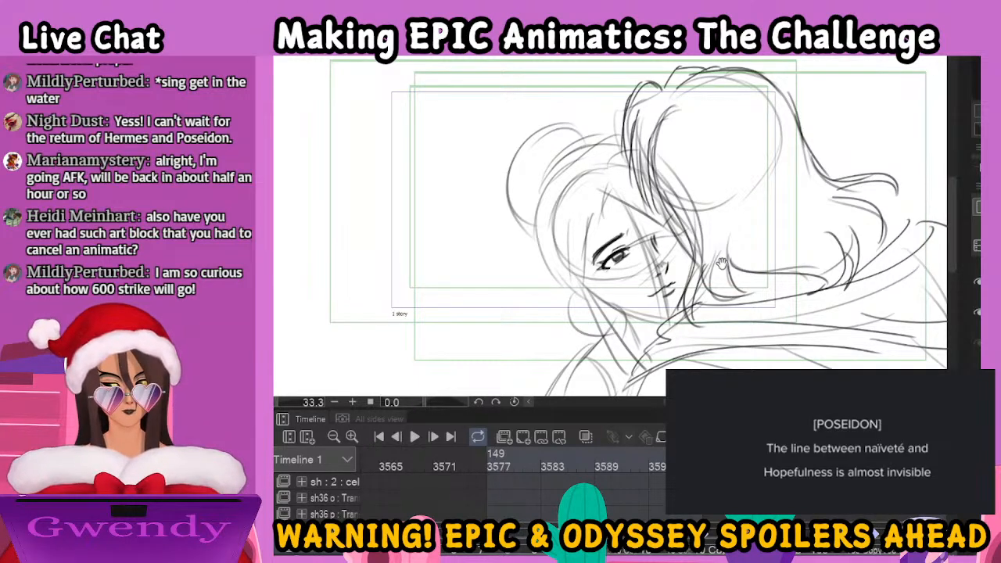
drag(721, 262, 674, 280)
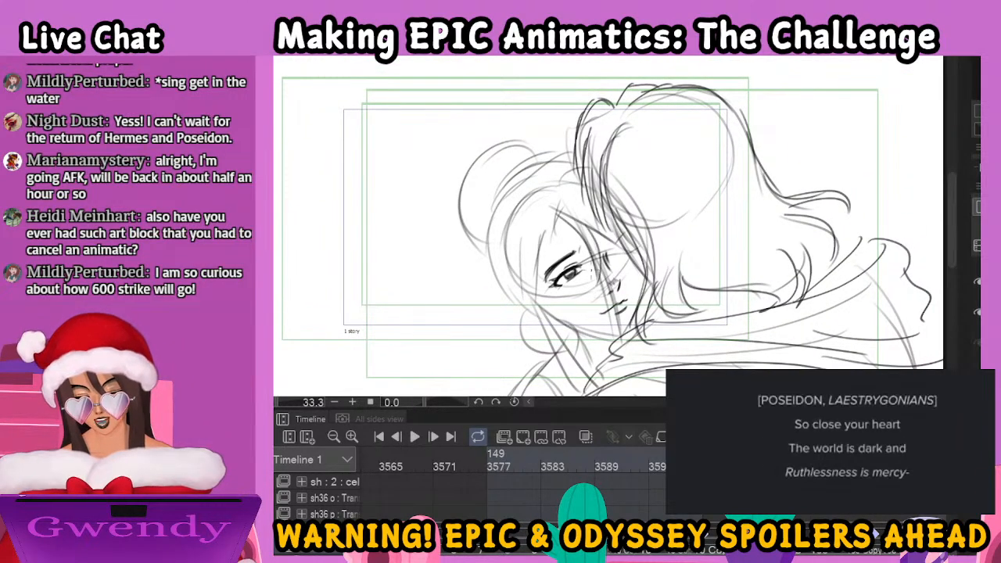
mouse_move(603, 227)
mouse_down()
mouse_move(618, 257)
mouse_move(599, 287)
mouse_up()
mouse_move(628, 241)
mouse_down()
mouse_move(615, 265)
mouse_move(621, 255)
mouse_up()
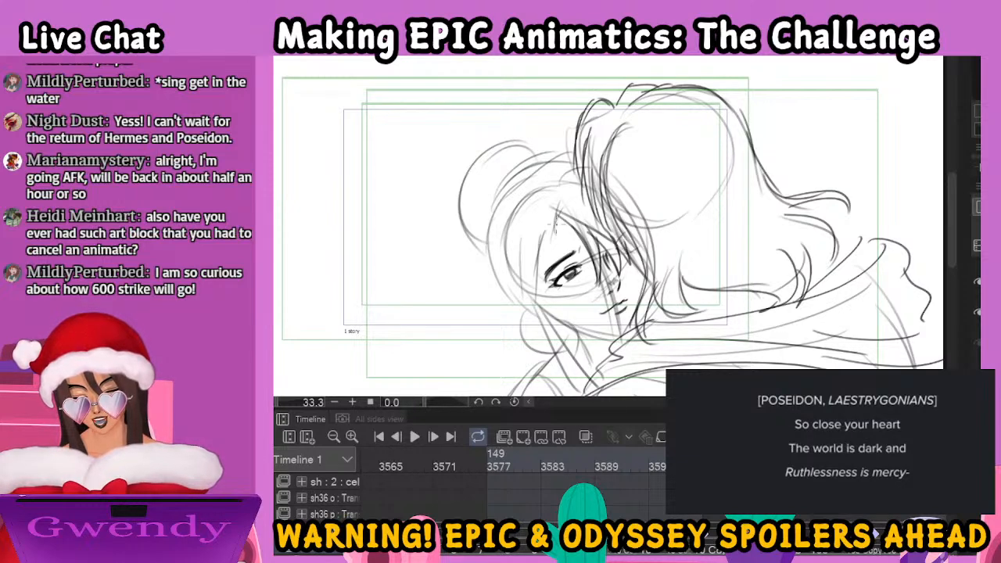
mouse_move(553, 206)
mouse_down()
mouse_move(545, 225)
mouse_move(574, 216)
mouse_move(579, 236)
mouse_move(535, 227)
mouse_move(538, 263)
mouse_up()
drag(542, 224, 535, 302)
drag(536, 300, 529, 317)
drag(530, 249, 521, 324)
drag(525, 271, 518, 324)
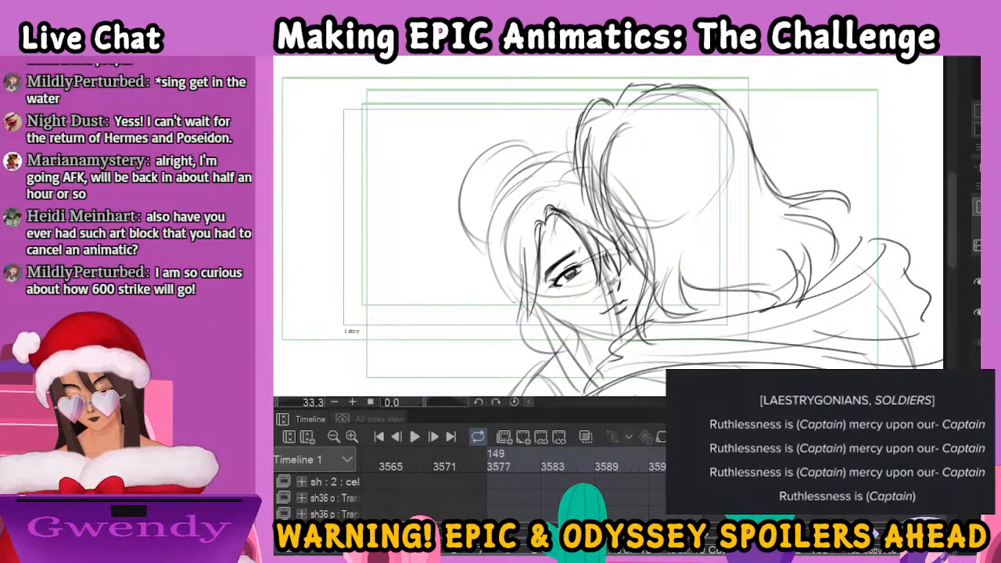
Ink the long front lock of the woman's hair running down past her cheek to her shoulder
mouse_move(538, 279)
mouse_down()
mouse_move(555, 325)
mouse_move(543, 286)
mouse_up()
mouse_move(543, 290)
mouse_down()
mouse_move(592, 376)
mouse_move(578, 389)
mouse_up()
drag(541, 324, 580, 393)
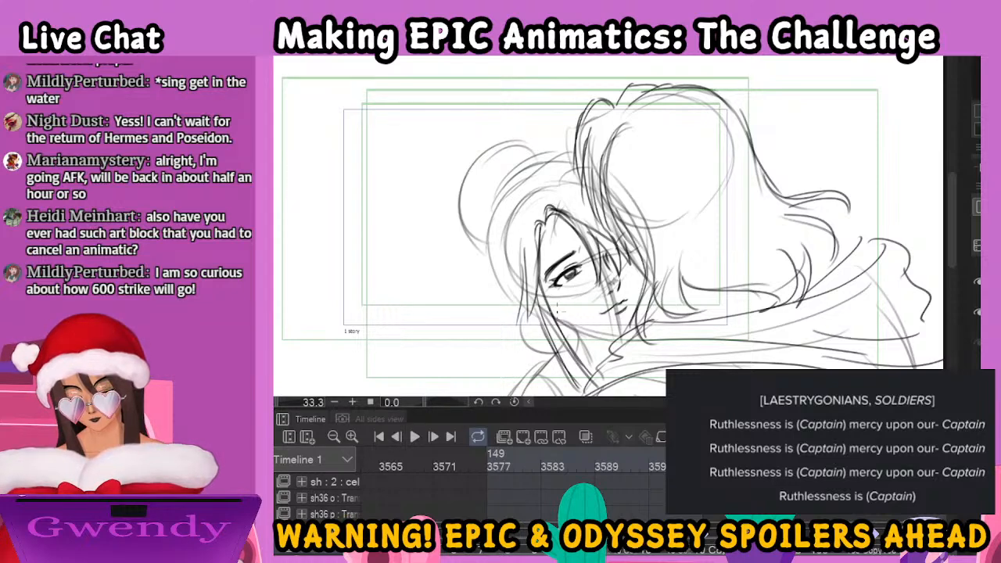
mouse_move(555, 310)
mouse_down()
mouse_move(574, 318)
mouse_move(575, 344)
mouse_up()
Ink the woman's round hoop earring and her jawline, redoing the strokes along her far cheek
mouse_move(539, 317)
mouse_down()
mouse_move(533, 349)
mouse_move(558, 357)
mouse_move(556, 312)
mouse_move(629, 336)
mouse_up()
drag(639, 266, 634, 336)
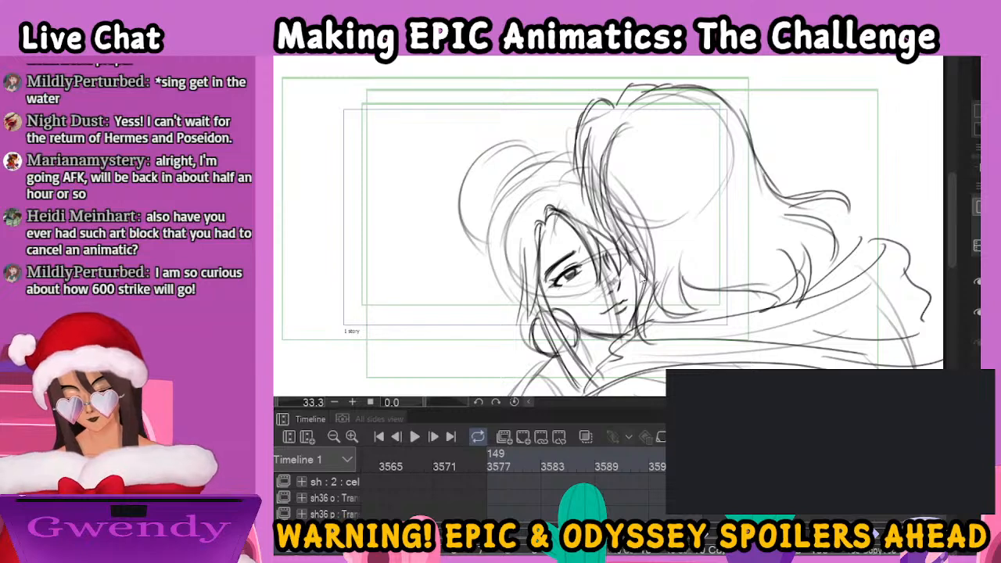
key(ctrl+z)
key(ctrl+z)
key(ctrl+z)
drag(638, 271, 637, 316)
Ink the outline of the woman's head and her bun with a small round ornament at its base
mouse_move(495, 205)
mouse_down()
mouse_move(539, 165)
mouse_move(574, 156)
mouse_up()
mouse_move(533, 168)
mouse_down()
mouse_move(509, 187)
mouse_move(492, 259)
mouse_move(523, 303)
mouse_up()
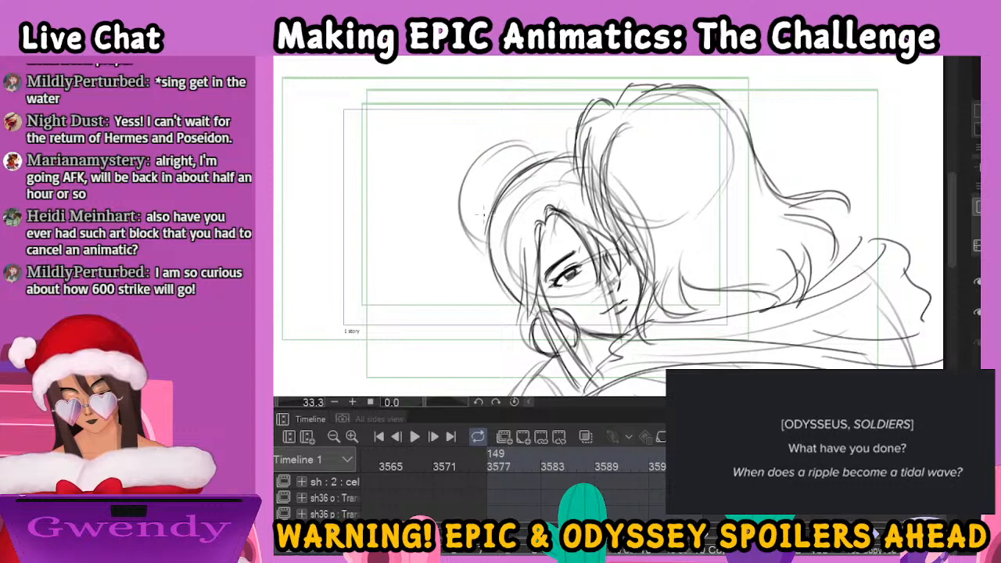
mouse_move(486, 214)
mouse_down()
mouse_move(499, 174)
mouse_move(560, 151)
mouse_move(518, 166)
mouse_move(544, 156)
mouse_move(479, 150)
mouse_move(461, 187)
mouse_move(473, 240)
mouse_move(501, 241)
mouse_up()
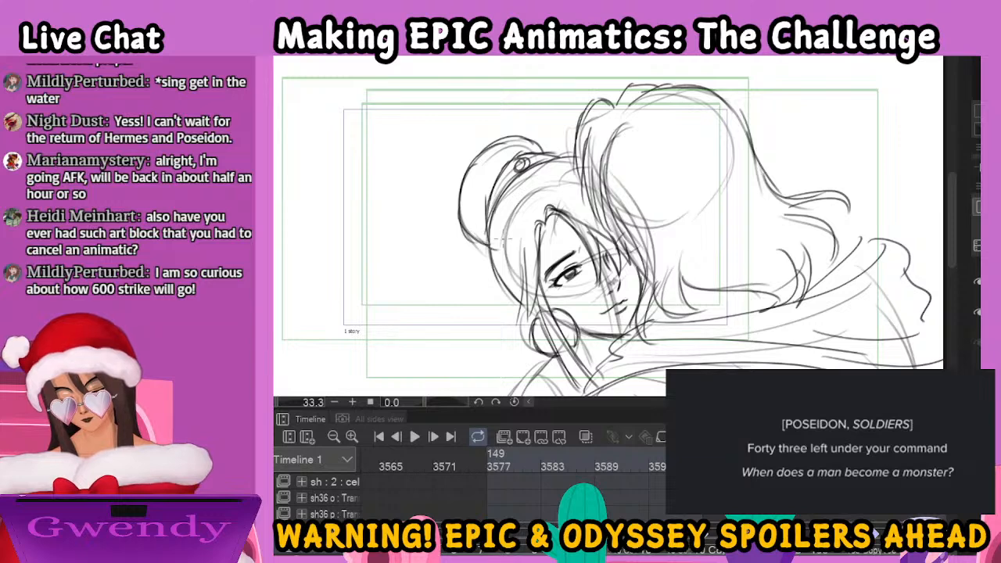
Ink the woman's shoulder in the embrace, with the banded neckline, draped sleeve and the arm edge beneath the man's cloak
scroll(503, 241, down, 1)
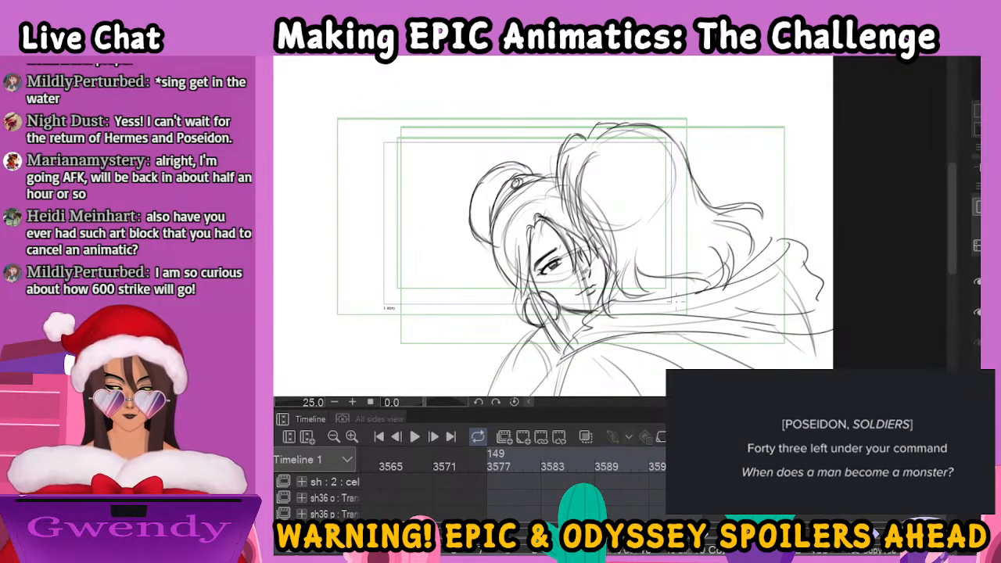
drag(701, 316, 692, 202)
drag(574, 230, 546, 340)
mouse_move(524, 227)
mouse_down()
mouse_move(541, 247)
mouse_move(543, 235)
mouse_move(563, 238)
mouse_move(552, 227)
mouse_move(562, 248)
mouse_move(547, 227)
mouse_up()
mouse_move(538, 220)
mouse_down()
mouse_move(546, 228)
mouse_move(487, 279)
mouse_move(483, 306)
mouse_move(535, 294)
mouse_move(558, 260)
mouse_up()
mouse_move(484, 316)
mouse_down()
mouse_move(548, 288)
mouse_move(567, 258)
mouse_up()
mouse_move(520, 308)
mouse_down()
mouse_move(564, 252)
mouse_move(526, 348)
mouse_up()
drag(571, 252, 547, 344)
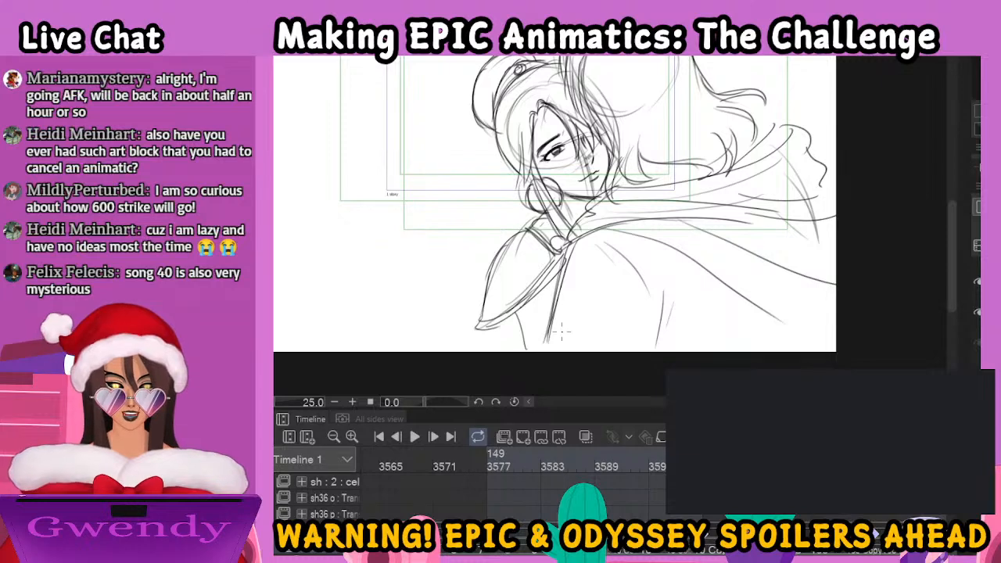
Switch to the back-view embrace drawing and ink the man's hair from the crown down to its curled ends
mouse_move(736, 259)
mouse_down()
mouse_move(693, 306)
mouse_move(659, 320)
mouse_up()
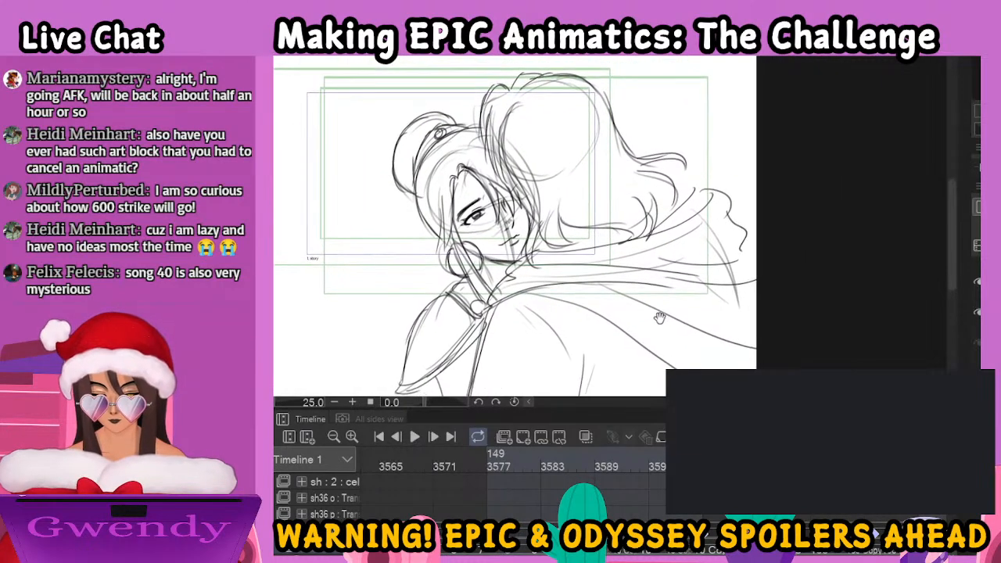
key(period)
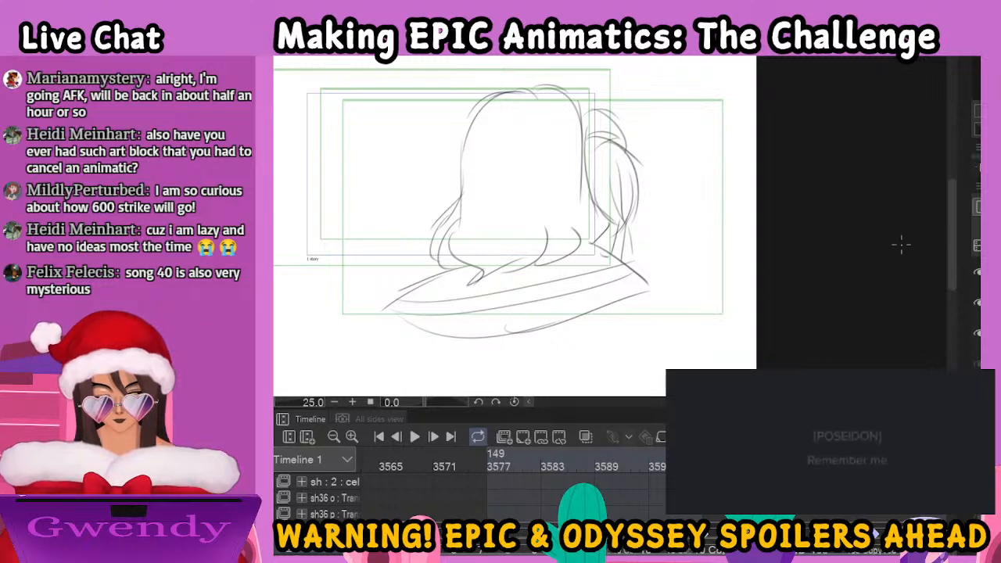
mouse_move(523, 88)
mouse_down()
mouse_move(494, 85)
mouse_move(463, 124)
mouse_move(456, 207)
mouse_move(432, 235)
mouse_move(452, 224)
mouse_move(434, 266)
mouse_move(478, 274)
mouse_up()
mouse_move(521, 90)
mouse_down()
mouse_move(551, 80)
mouse_move(570, 93)
mouse_move(531, 80)
mouse_move(560, 77)
mouse_move(565, 111)
mouse_move(512, 86)
mouse_up()
mouse_move(573, 108)
mouse_down()
mouse_move(569, 165)
mouse_move(577, 168)
mouse_move(584, 144)
mouse_move(587, 188)
mouse_move(609, 223)
mouse_move(586, 227)
mouse_move(579, 251)
mouse_up()
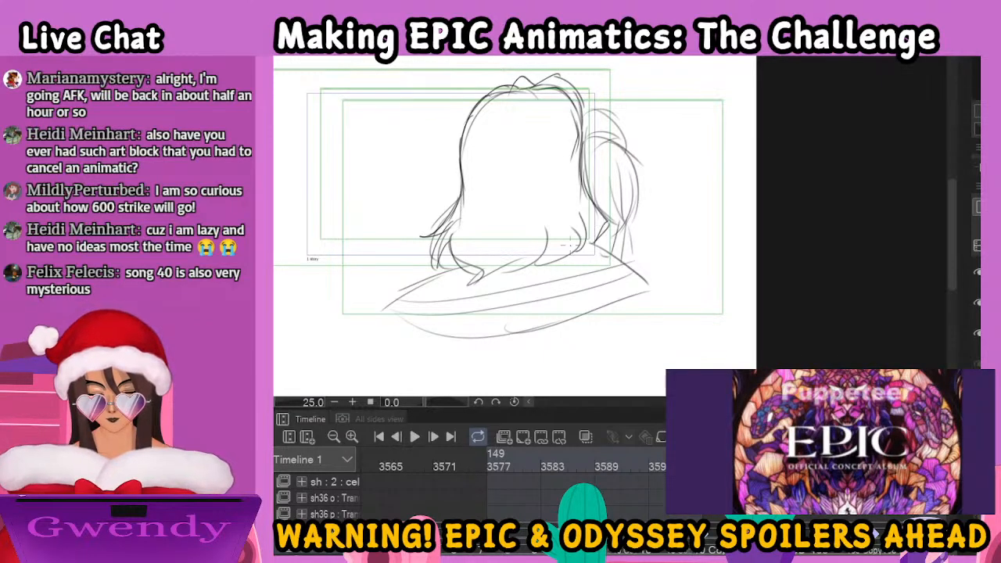
drag(501, 215, 475, 283)
mouse_move(524, 252)
mouse_down()
mouse_move(506, 273)
mouse_move(521, 257)
mouse_up()
drag(545, 211, 532, 265)
drag(573, 235, 547, 267)
Ink the cloak collar and its folds across the man's shoulders in the back-view drawing
mouse_move(461, 267)
mouse_down()
mouse_move(379, 316)
mouse_move(466, 348)
mouse_up()
drag(403, 319, 601, 275)
mouse_move(448, 348)
mouse_down()
mouse_move(654, 289)
mouse_move(671, 329)
mouse_up()
Ink the woman's head, bun and trailing hair strands beside the man in the back-view drawing
mouse_move(608, 143)
mouse_down()
mouse_move(641, 170)
mouse_move(642, 216)
mouse_up()
mouse_move(630, 173)
mouse_down()
mouse_move(631, 225)
mouse_move(628, 178)
mouse_move(616, 211)
mouse_move(617, 221)
mouse_move(626, 215)
mouse_move(630, 263)
mouse_up()
mouse_move(582, 149)
mouse_down()
mouse_move(627, 154)
mouse_move(594, 127)
mouse_up()
mouse_move(593, 128)
mouse_down()
mouse_move(622, 148)
mouse_move(611, 142)
mouse_move(626, 139)
mouse_move(625, 153)
mouse_up()
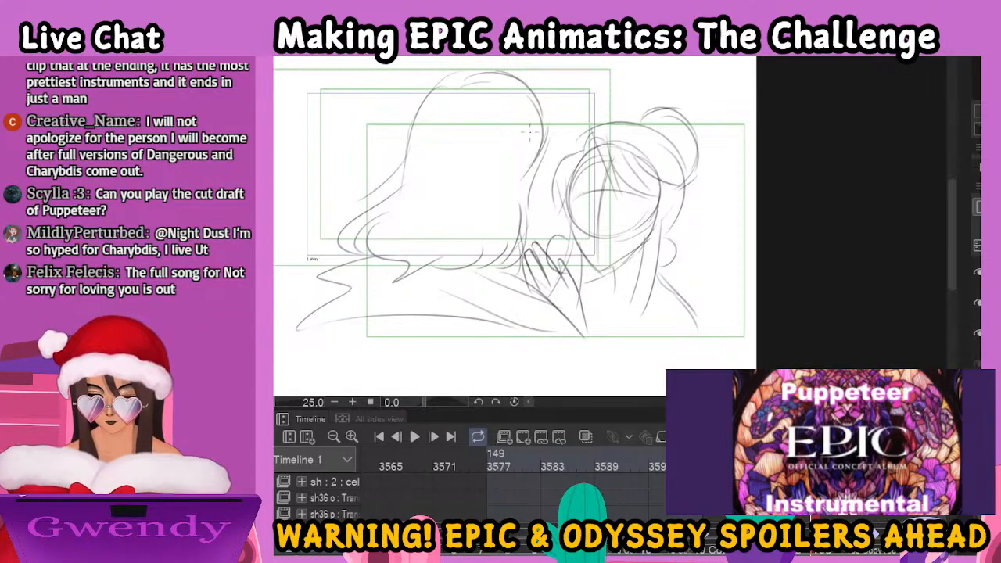
Ink the man's hair seen from behind in the face-to-face drawing, with wavy inner strands and flicked ends
drag(635, 231, 716, 294)
mouse_move(592, 141)
mouse_down()
mouse_move(606, 140)
mouse_move(628, 170)
mouse_move(627, 211)
mouse_move(519, 139)
mouse_move(462, 259)
mouse_move(435, 276)
mouse_move(449, 319)
mouse_up()
mouse_move(456, 277)
mouse_down()
mouse_move(485, 322)
mouse_move(519, 320)
mouse_move(500, 263)
mouse_up()
mouse_move(547, 237)
mouse_down()
mouse_move(544, 323)
mouse_move(512, 339)
mouse_move(560, 313)
mouse_move(552, 333)
mouse_move(599, 290)
mouse_up()
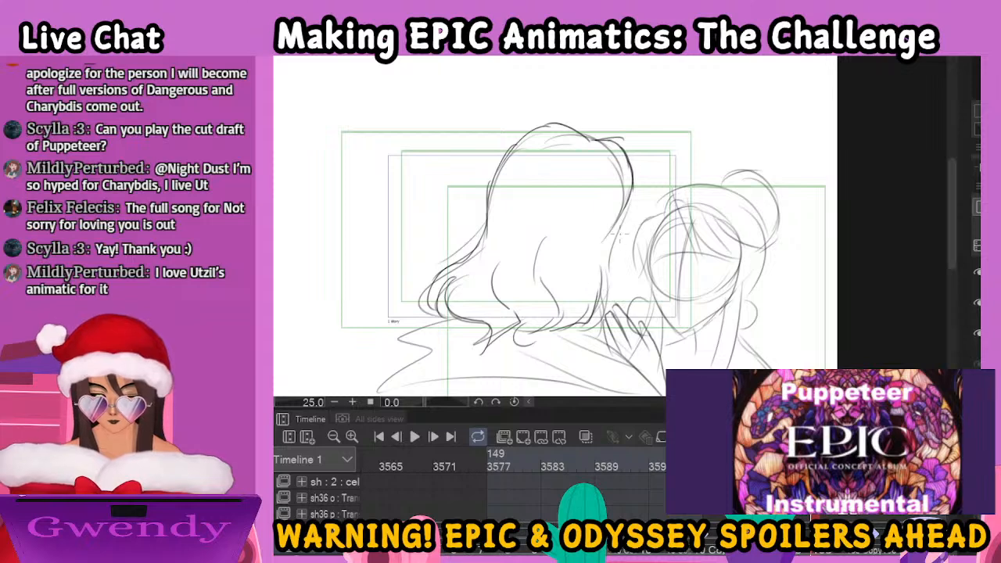
mouse_move(628, 202)
mouse_down()
mouse_move(611, 290)
mouse_move(571, 327)
mouse_up()
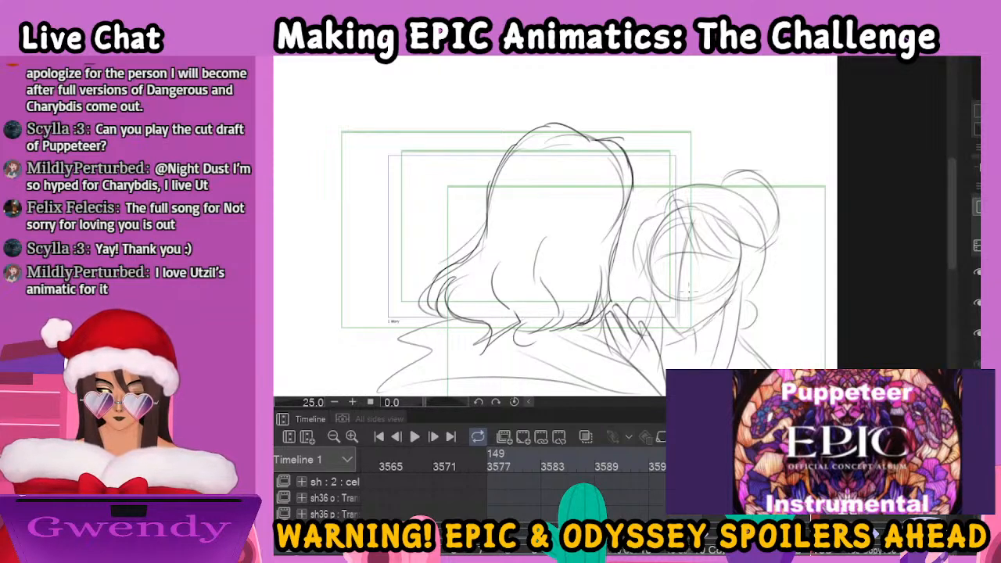
Ink the man's cloak in the face-to-face drawing, with a ruffled outer edge and long folds over his shoulders
drag(680, 291, 718, 196)
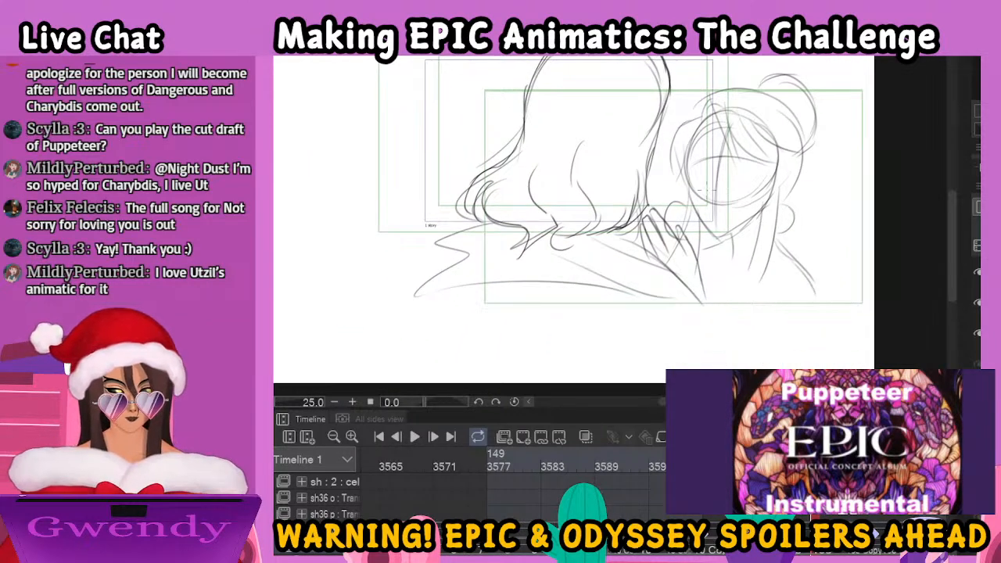
mouse_move(474, 226)
mouse_down()
mouse_move(429, 313)
mouse_move(503, 290)
mouse_move(646, 297)
mouse_up()
drag(461, 272, 636, 290)
drag(477, 249, 682, 309)
mouse_move(591, 233)
mouse_down()
mouse_move(703, 293)
mouse_move(715, 313)
mouse_up()
drag(660, 263, 712, 325)
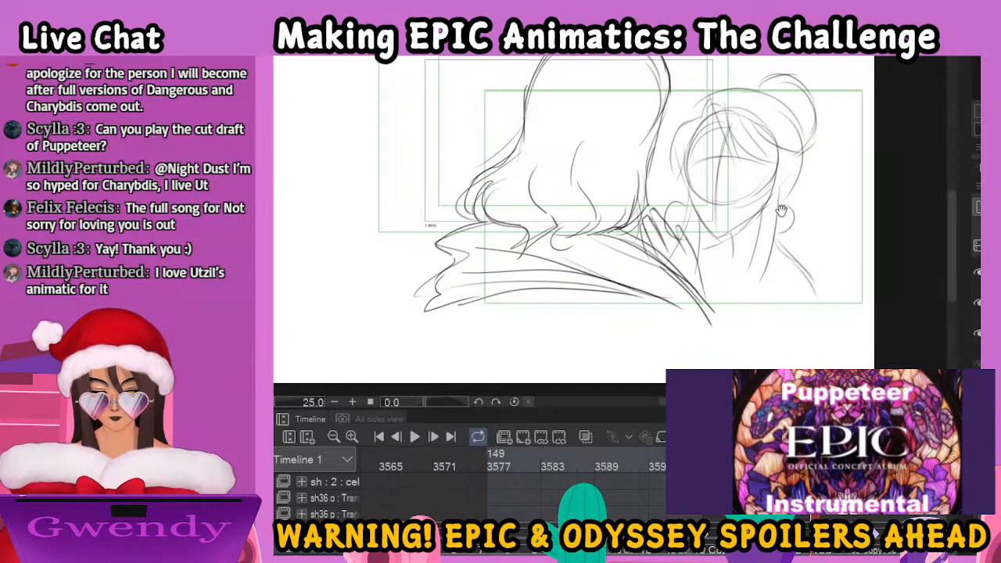
Ink the woman's worried eyebrows and the upper lash line of the eye nearer the man
drag(789, 219, 724, 278)
scroll(726, 321, up, 1)
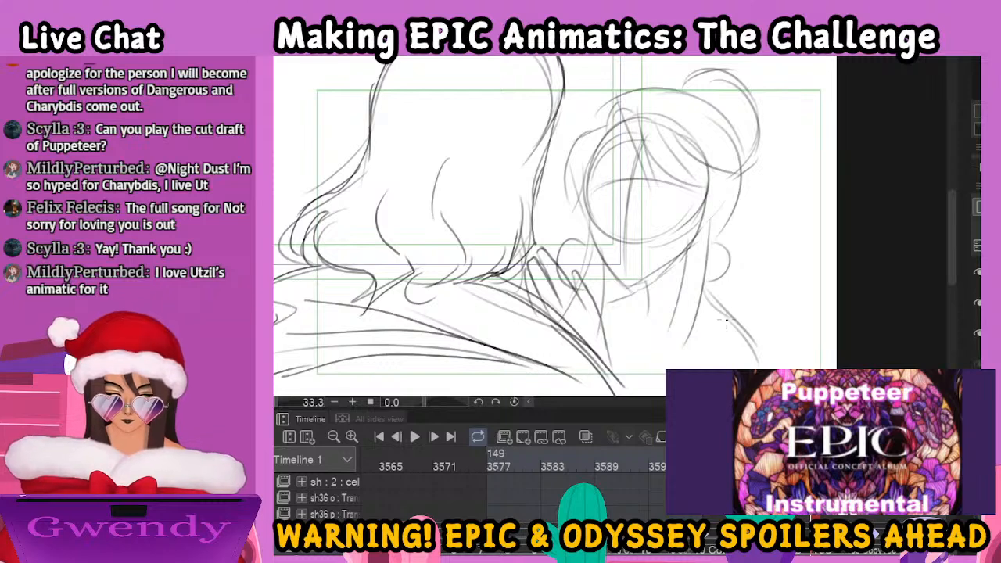
mouse_move(593, 180)
mouse_down()
mouse_move(626, 162)
mouse_move(593, 178)
mouse_move(618, 161)
mouse_move(674, 171)
mouse_up()
mouse_move(598, 188)
mouse_down()
mouse_move(609, 167)
mouse_move(599, 191)
mouse_up()
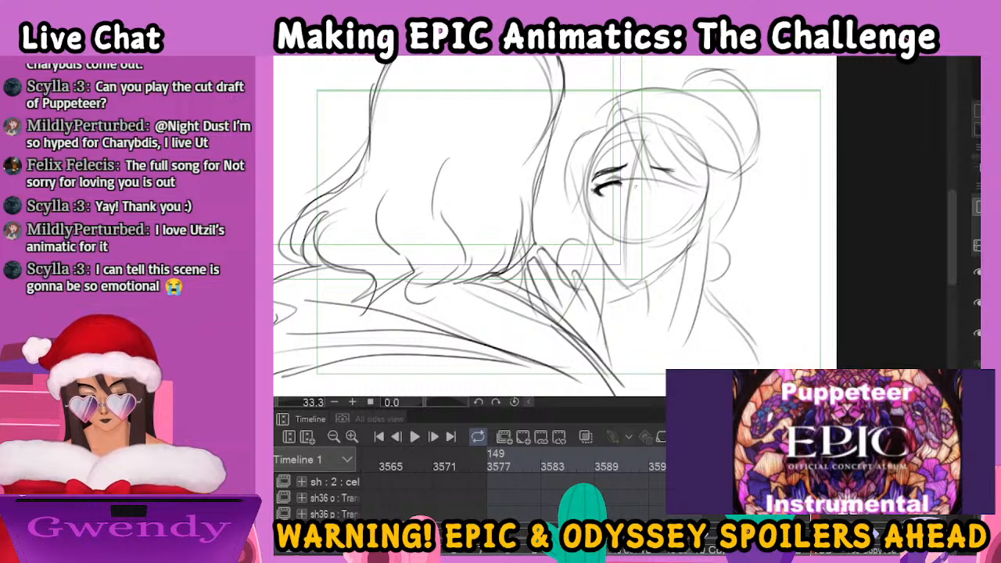
drag(653, 167, 663, 170)
Ink the woman's fringe, sweeping strands across her forehead to one temple and curving locks around the other
mouse_move(623, 123)
mouse_down()
mouse_move(654, 207)
mouse_move(667, 171)
mouse_move(711, 193)
mouse_up()
mouse_move(664, 130)
mouse_down()
mouse_move(694, 187)
mouse_move(709, 192)
mouse_up()
drag(671, 151, 711, 188)
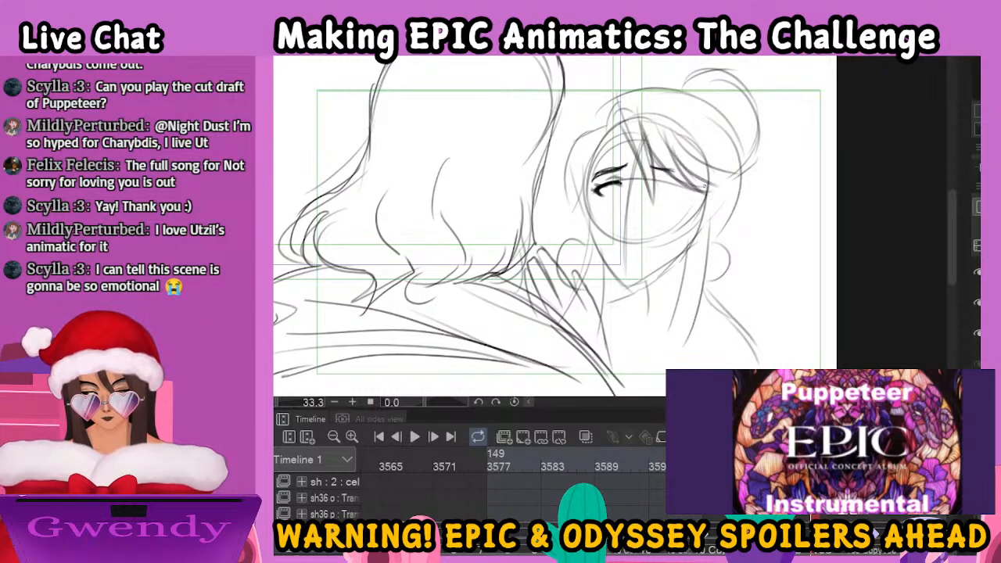
drag(675, 154, 737, 183)
drag(692, 152, 735, 182)
mouse_move(605, 128)
mouse_down()
mouse_move(572, 144)
mouse_move(562, 205)
mouse_up()
mouse_move(596, 150)
mouse_down()
mouse_move(570, 216)
mouse_move(580, 177)
mouse_up()
Ink the lash line of the woman's other eye and shade the irises of both eyes
mouse_move(651, 184)
mouse_down()
mouse_move(686, 186)
mouse_move(679, 197)
mouse_move(666, 180)
mouse_up()
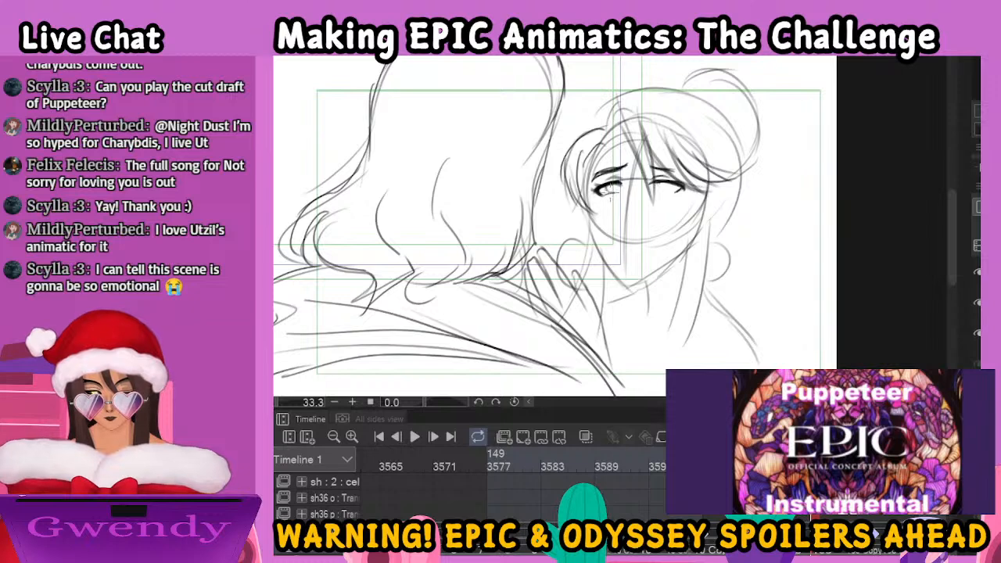
mouse_move(605, 191)
mouse_down()
mouse_move(676, 194)
mouse_move(669, 180)
mouse_move(662, 196)
mouse_move(671, 181)
mouse_up()
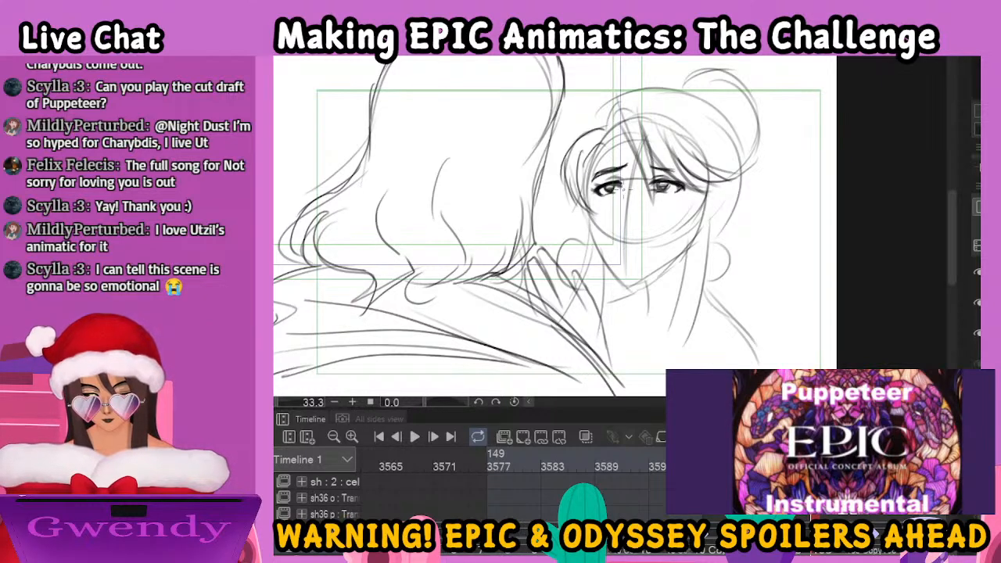
Ink the woman's nose and closed mouth, redoing part of the lip line and adding the lower-lip shadow
mouse_move(620, 206)
mouse_down()
mouse_move(617, 220)
mouse_move(635, 222)
mouse_move(621, 234)
mouse_move(650, 239)
mouse_up()
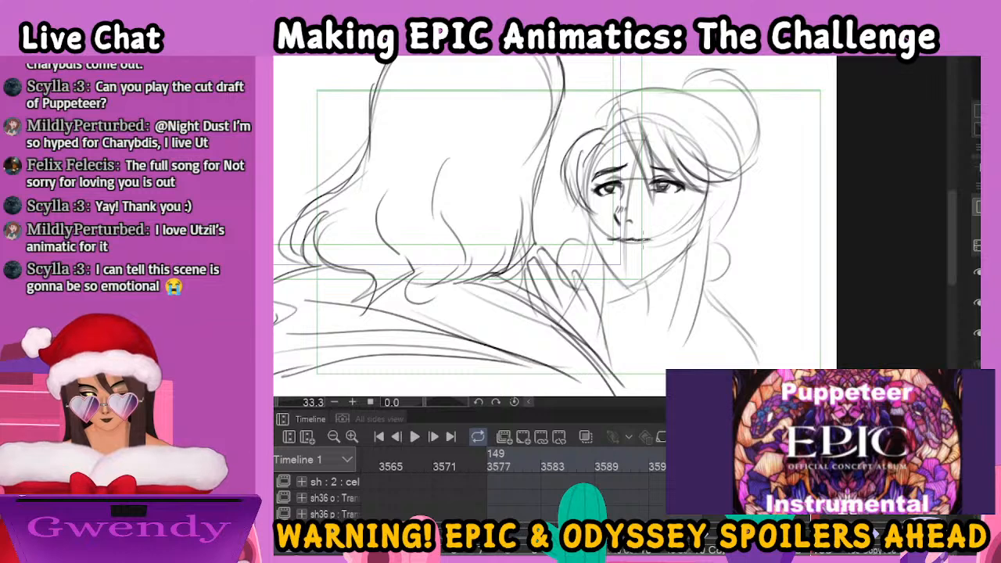
key(ctrl+z)
key(ctrl+z)
key(ctrl+z)
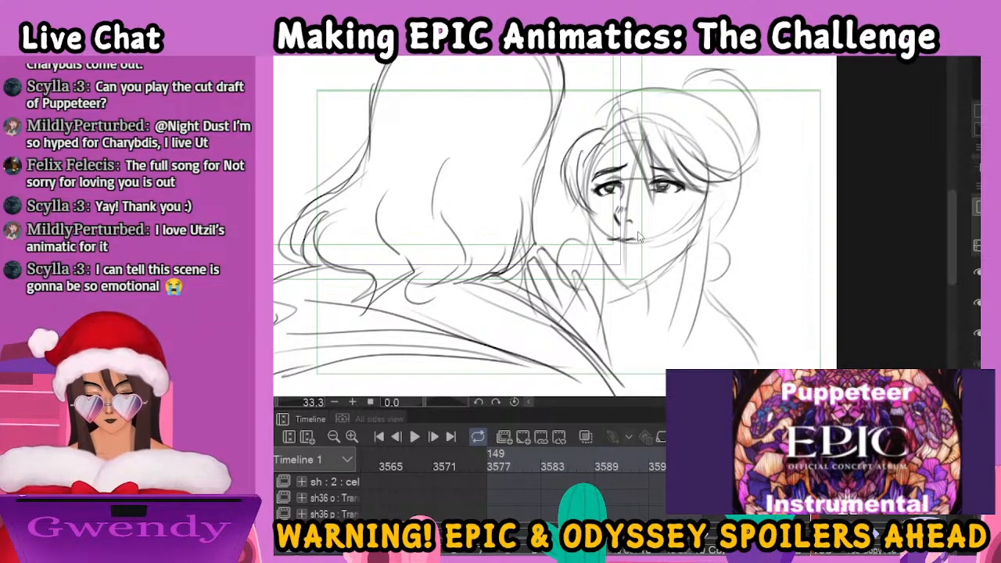
mouse_move(619, 240)
mouse_down()
mouse_move(610, 244)
mouse_move(661, 240)
mouse_move(611, 243)
mouse_move(659, 242)
mouse_move(632, 249)
mouse_up()
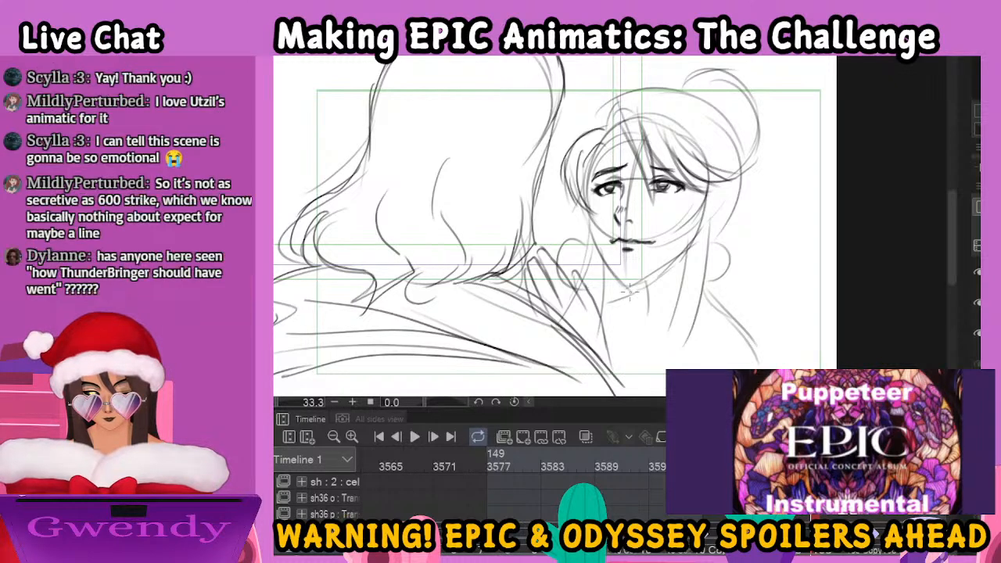
Ink the woman's jawline from both cheeks down to the chin and darken the details of her eyes
mouse_move(585, 208)
mouse_down()
mouse_move(598, 248)
mouse_move(631, 290)
mouse_up()
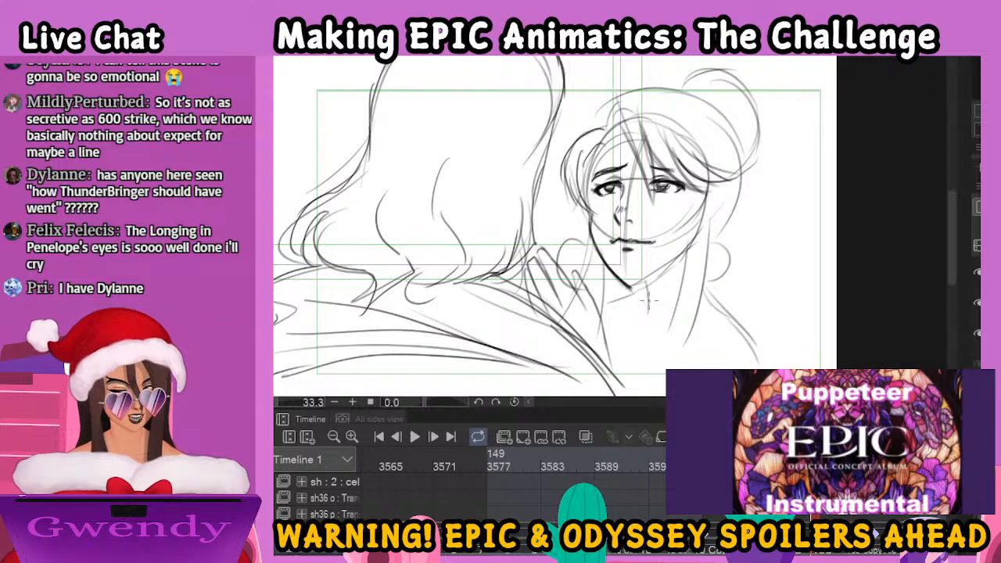
drag(630, 289, 687, 255)
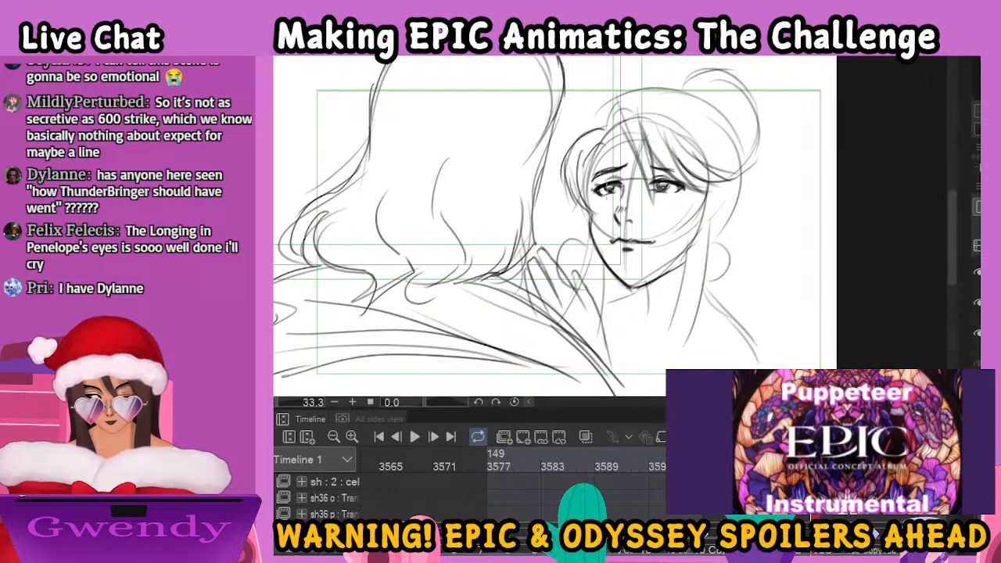
drag(615, 184, 671, 187)
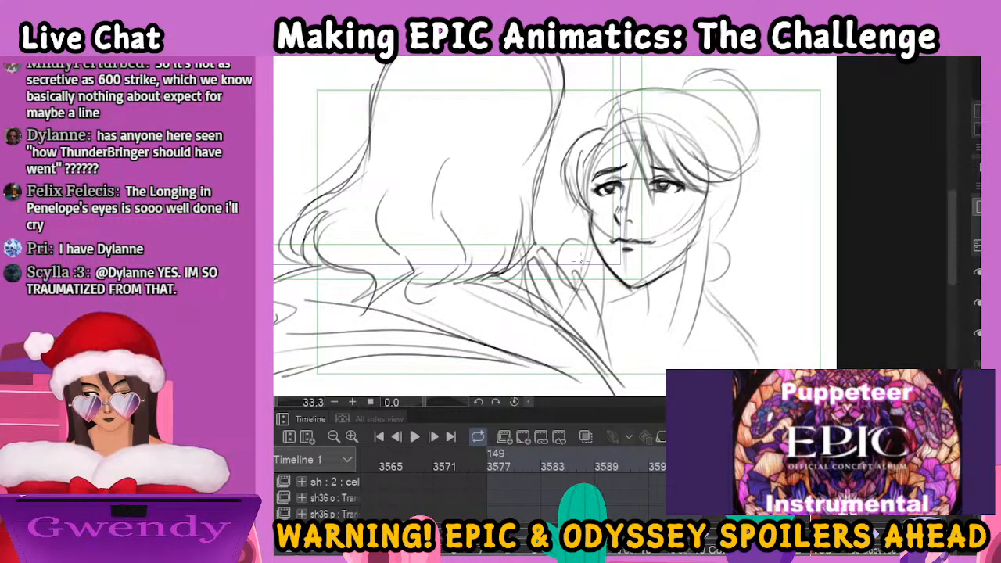
Ink the fingers of the woman's hand resting on the man's shoulder
mouse_move(578, 298)
mouse_down()
mouse_move(575, 272)
mouse_move(605, 329)
mouse_move(606, 356)
mouse_move(546, 252)
mouse_move(561, 302)
mouse_move(534, 255)
mouse_move(544, 302)
mouse_up()
drag(525, 264, 532, 300)
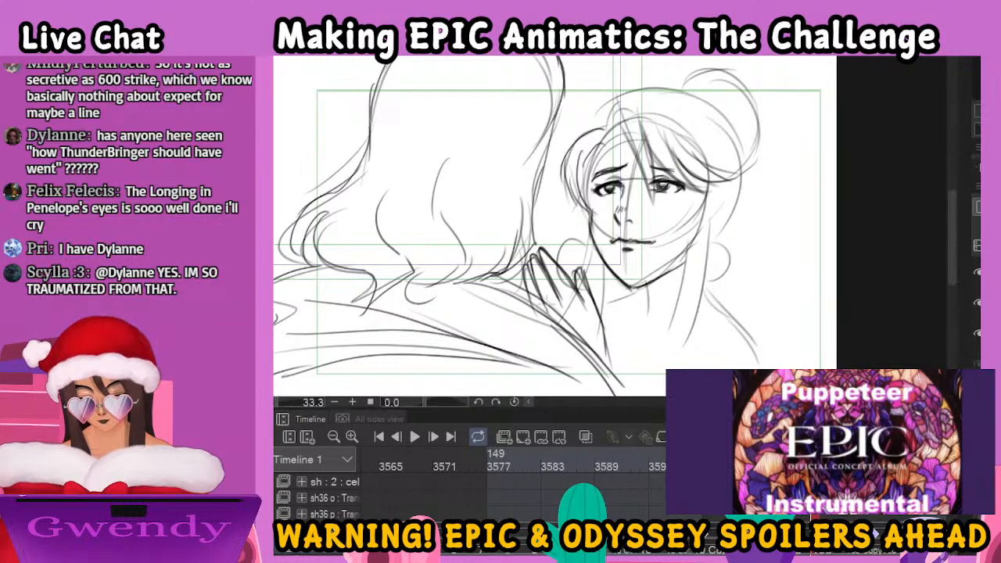
Ink the long lock of hair beside the woman's face, her neck lines and the hoop earring near her hand
mouse_move(692, 186)
mouse_down()
mouse_move(645, 356)
mouse_move(695, 202)
mouse_move(682, 354)
mouse_up()
drag(591, 235, 580, 280)
drag(647, 286, 649, 329)
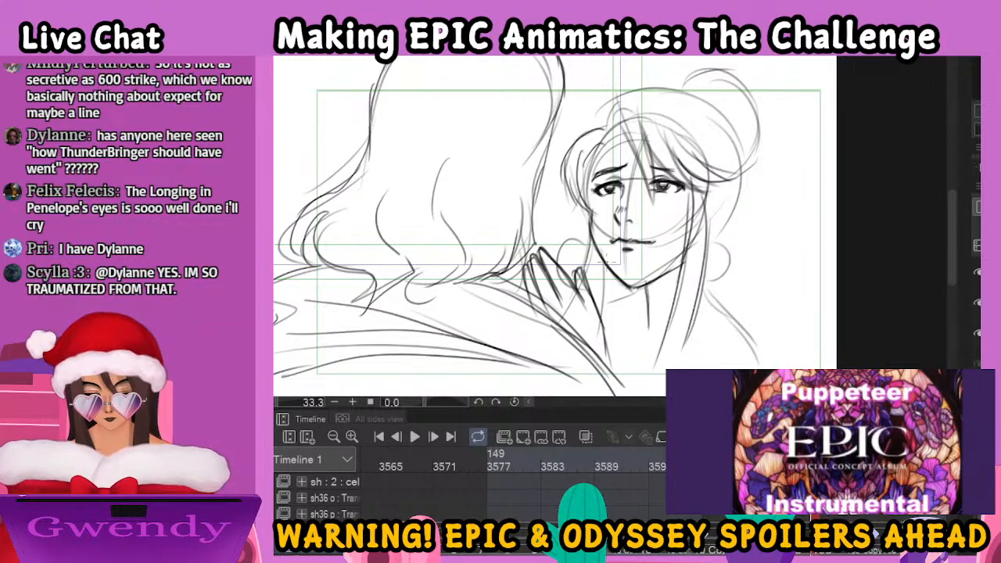
mouse_move(592, 236)
mouse_down()
mouse_move(574, 269)
mouse_move(604, 318)
mouse_up()
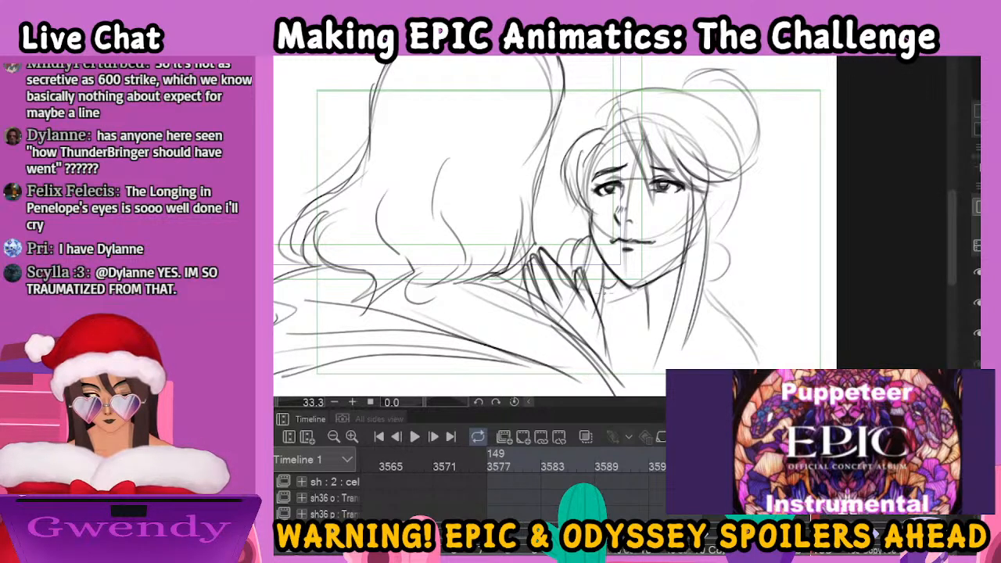
drag(592, 237, 571, 270)
drag(572, 245, 580, 280)
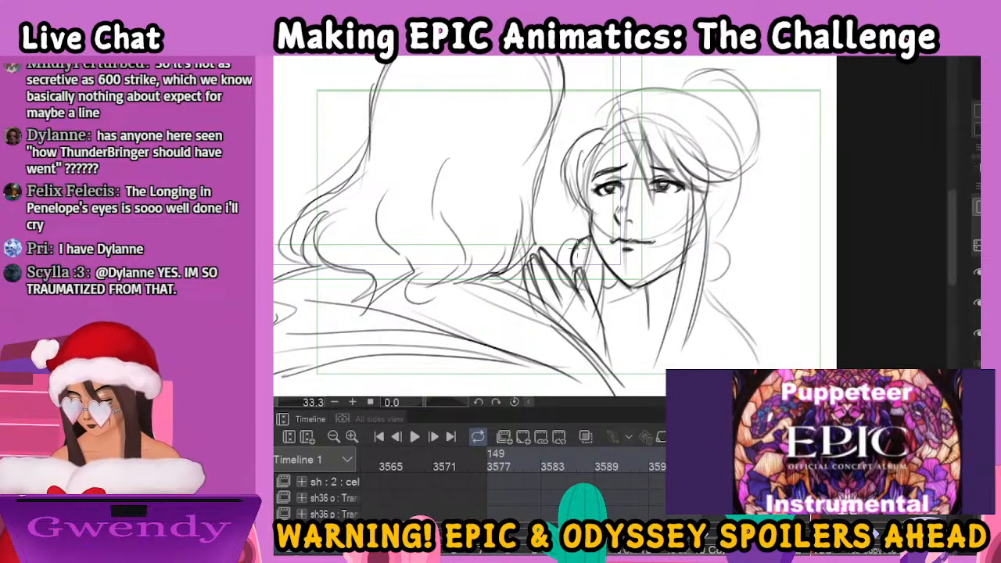
Ink the woman's ear area and hanging hair strands, plus the crown and back contour of her hair
mouse_move(708, 235)
mouse_down()
mouse_move(715, 270)
mouse_move(671, 280)
mouse_up()
mouse_move(674, 231)
mouse_down()
mouse_move(682, 287)
mouse_move(673, 286)
mouse_up()
mouse_move(615, 130)
mouse_down()
mouse_move(646, 96)
mouse_move(674, 103)
mouse_move(700, 144)
mouse_up()
mouse_move(640, 92)
mouse_down()
mouse_move(711, 111)
mouse_move(728, 139)
mouse_move(736, 214)
mouse_move(715, 243)
mouse_up()
Ink the woman's neckline, her shoulder line and the garment fastening on her shoulder
mouse_move(646, 291)
mouse_down()
mouse_move(646, 327)
mouse_move(618, 315)
mouse_move(596, 320)
mouse_move(603, 316)
mouse_up()
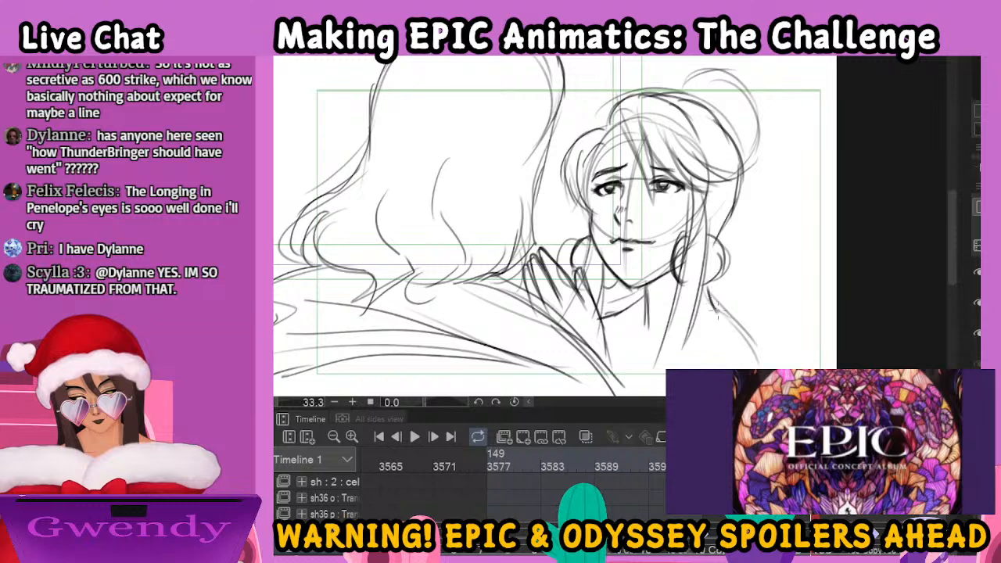
drag(741, 330, 770, 361)
drag(618, 310, 605, 338)
mouse_move(672, 329)
mouse_down()
mouse_move(657, 368)
mouse_move(752, 345)
mouse_move(766, 368)
mouse_move(738, 364)
mouse_up()
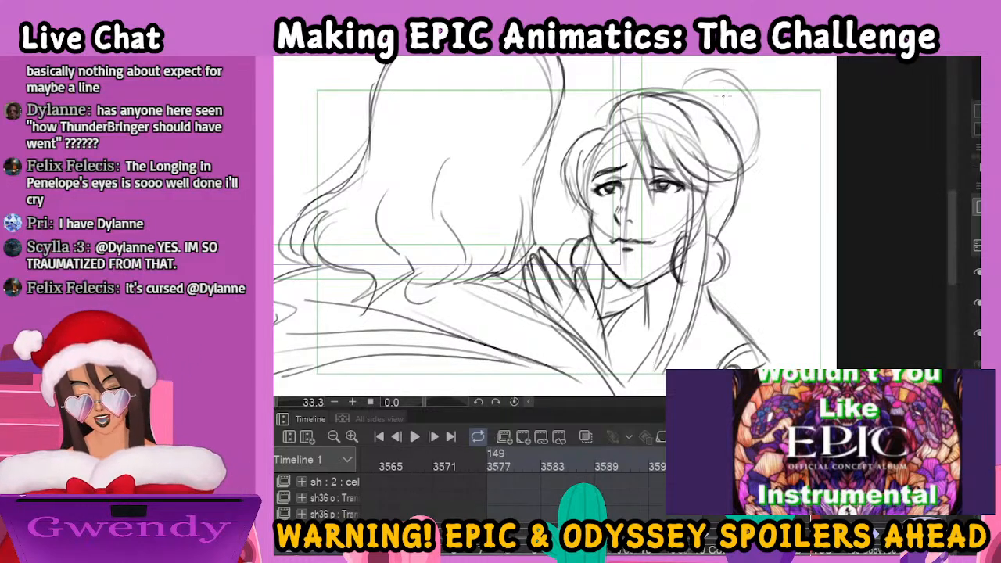
Ink the woman's hair bun with its inner strands and the hair contour running down behind her head
mouse_move(671, 96)
mouse_down()
mouse_move(728, 110)
mouse_move(711, 93)
mouse_move(746, 161)
mouse_up()
mouse_move(696, 73)
mouse_down()
mouse_move(665, 96)
mouse_move(692, 82)
mouse_move(681, 97)
mouse_up()
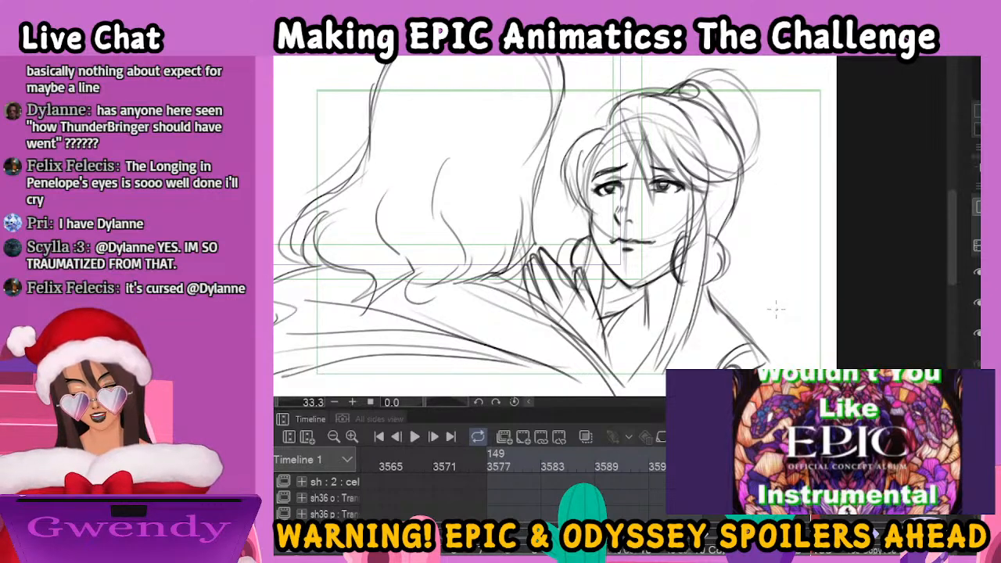
drag(755, 197, 746, 273)
mouse_move(653, 169)
mouse_down()
mouse_move(665, 150)
mouse_move(709, 141)
mouse_move(752, 178)
mouse_move(760, 214)
mouse_move(735, 264)
mouse_up()
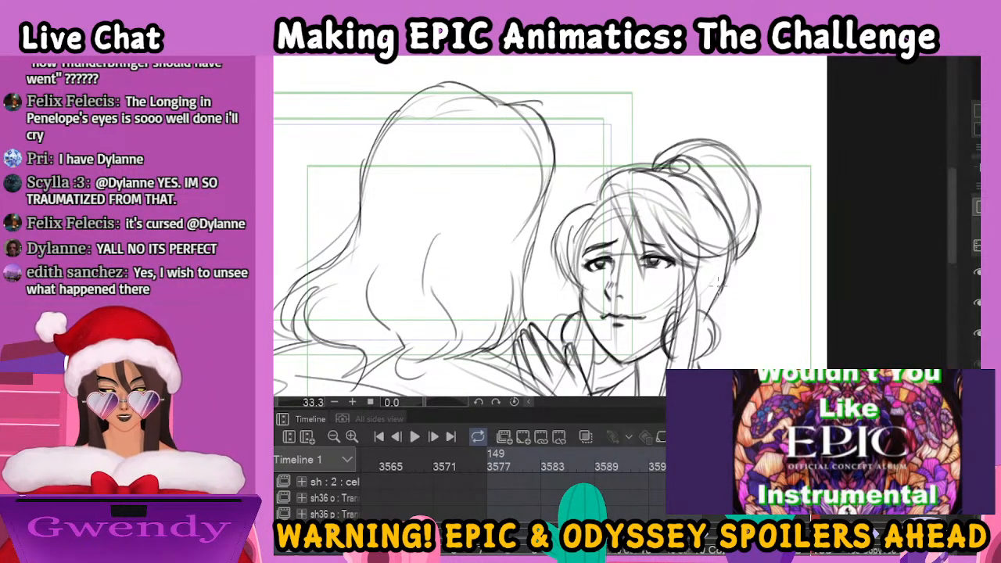
drag(755, 332, 756, 219)
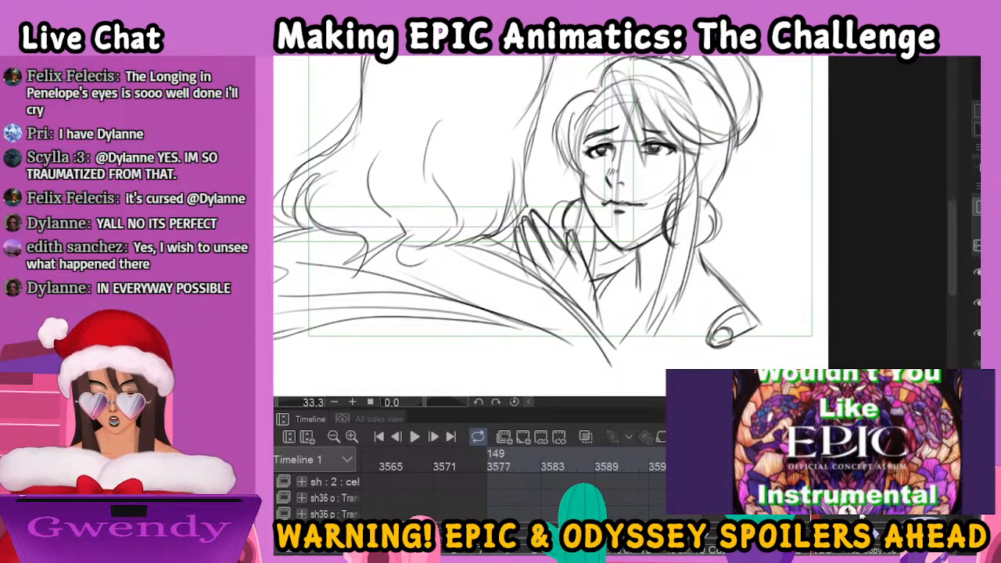
Switch to the next rough pose with the raised hand and show the inked couple drawing over it
click(977, 273)
click(976, 363)
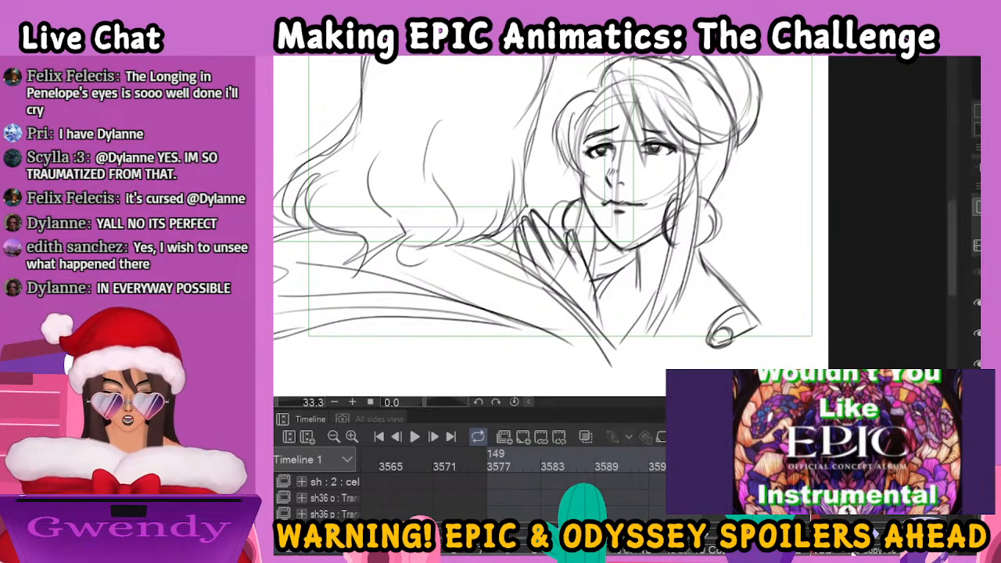
click(854, 552)
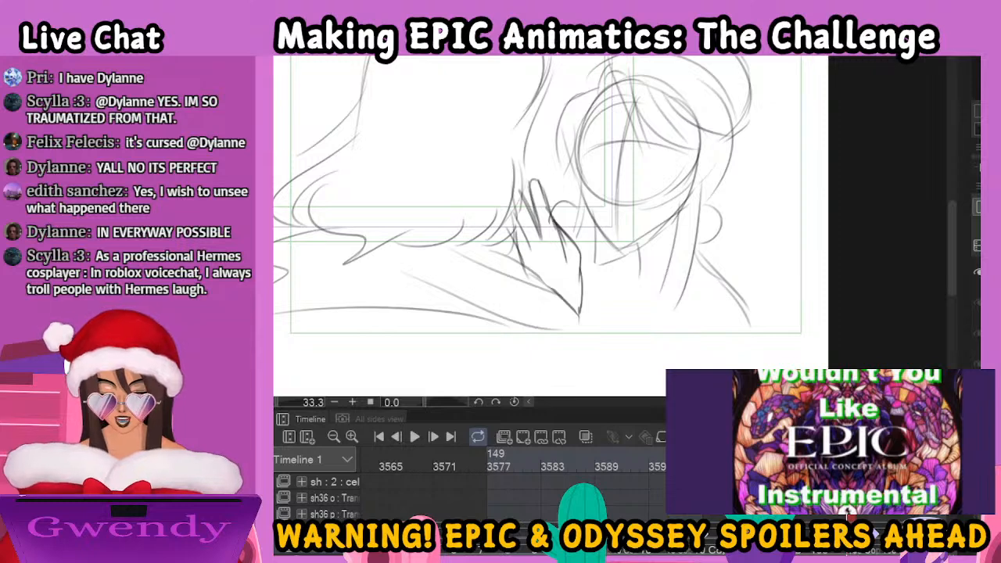
scroll(977, 312, down, 2)
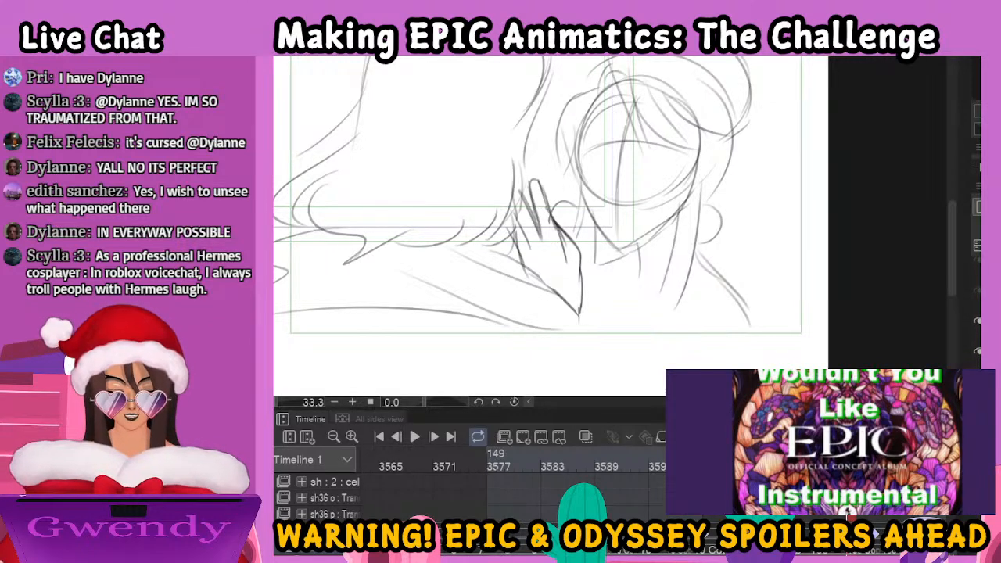
click(978, 383)
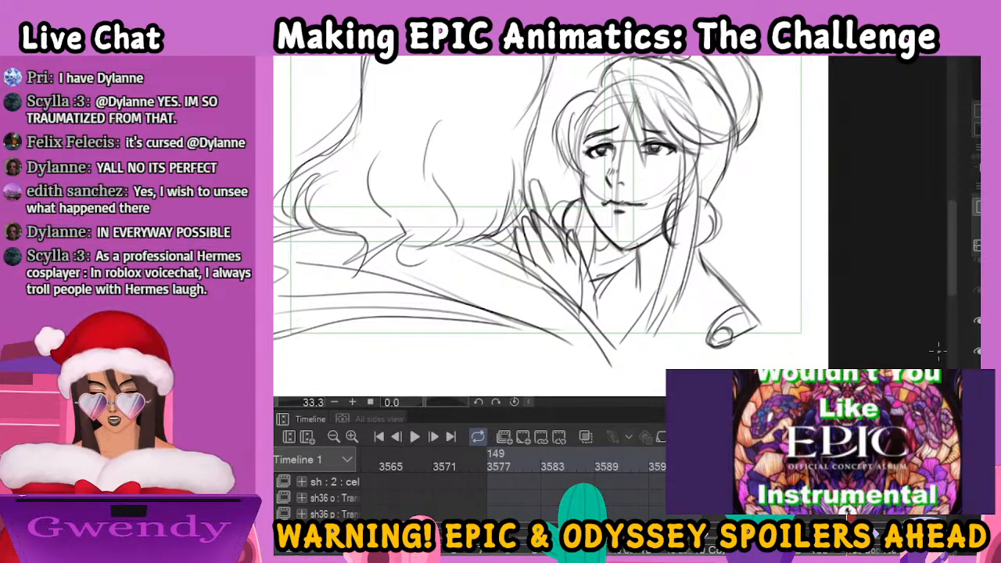
key(ctrl+minus)
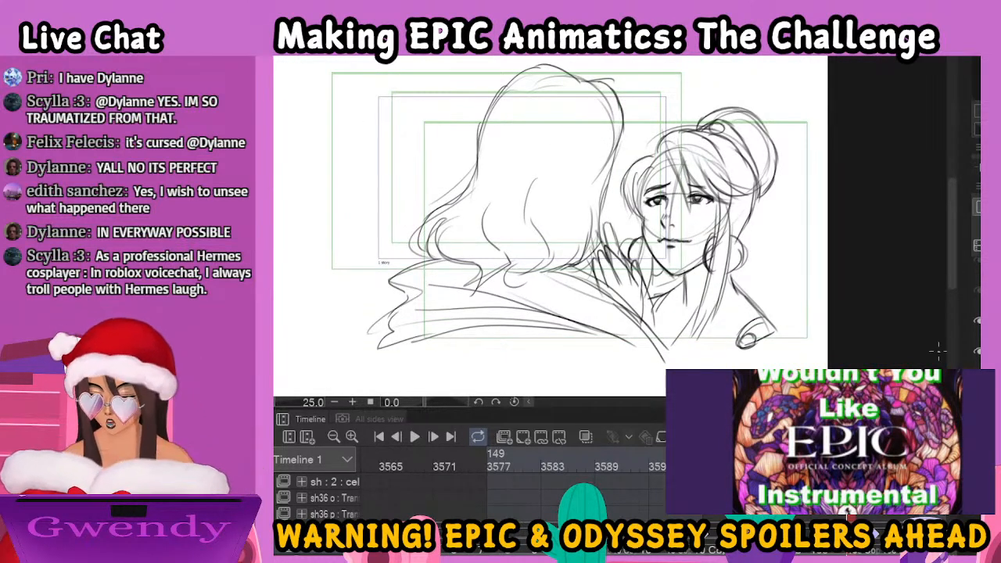
Erase the inked fingers on the man's shoulder and redraw the ends of his hair behind the hand
mouse_move(614, 252)
mouse_down()
mouse_move(601, 277)
mouse_move(614, 285)
mouse_move(620, 255)
mouse_move(643, 323)
mouse_move(616, 260)
mouse_move(624, 302)
mouse_move(614, 286)
mouse_move(617, 311)
mouse_up()
key(bracketright)
key(bracketright)
key(bracketright)
key(bracketright)
key(bracketright)
key(bracketright)
key(bracketright)
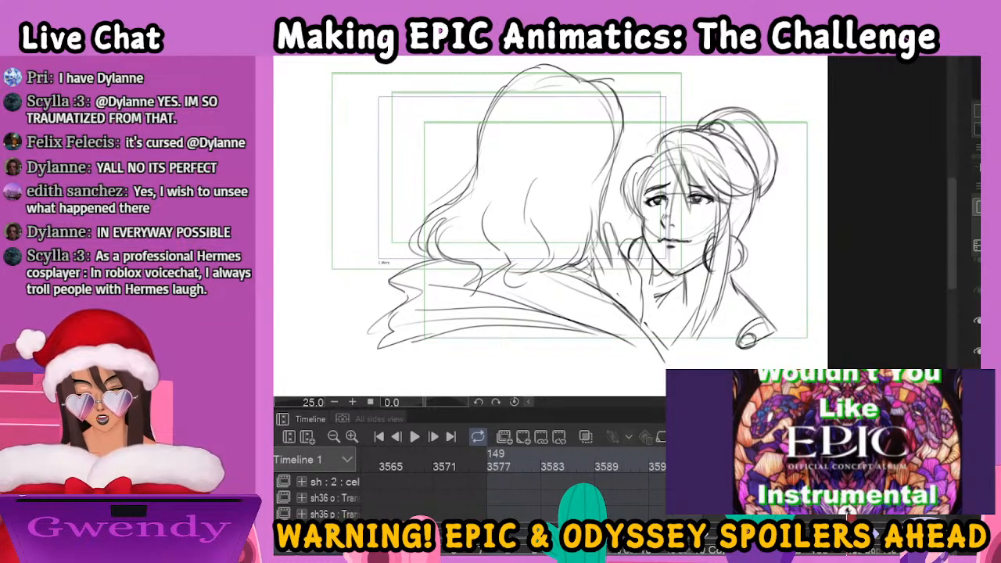
drag(592, 255, 606, 280)
drag(600, 242, 611, 270)
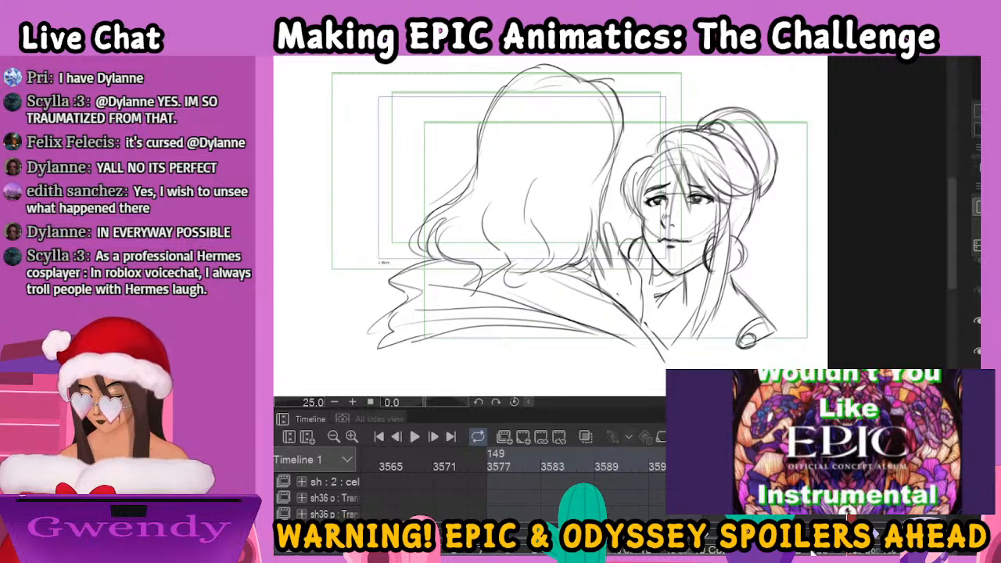
Rework the neckline between the hand and the woman's neck and extend the man's shoulder line downward
drag(650, 268, 646, 324)
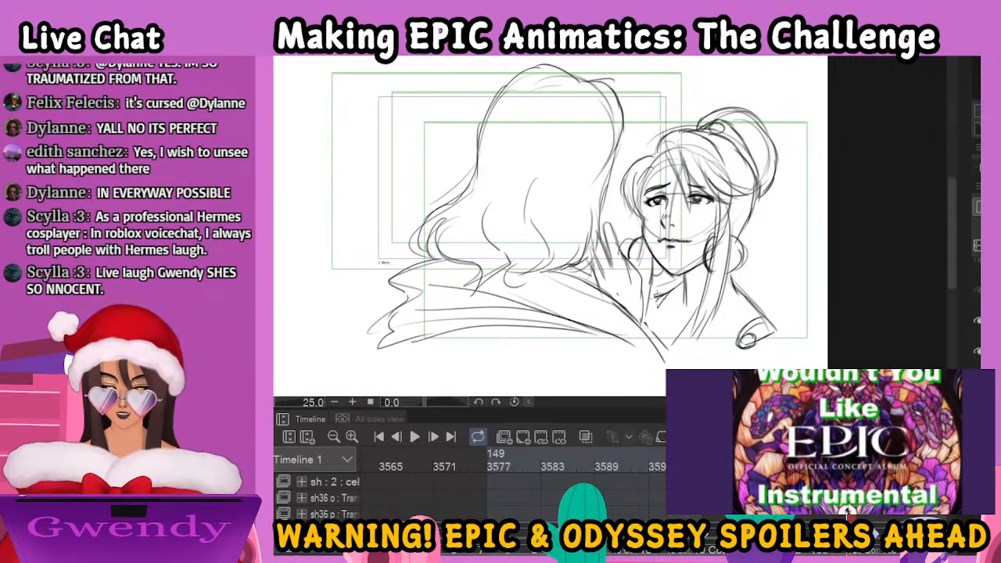
mouse_move(665, 288)
mouse_down()
mouse_move(646, 300)
mouse_move(648, 313)
mouse_up()
drag(667, 300, 646, 319)
mouse_move(659, 311)
mouse_down()
mouse_move(646, 322)
mouse_move(680, 368)
mouse_up()
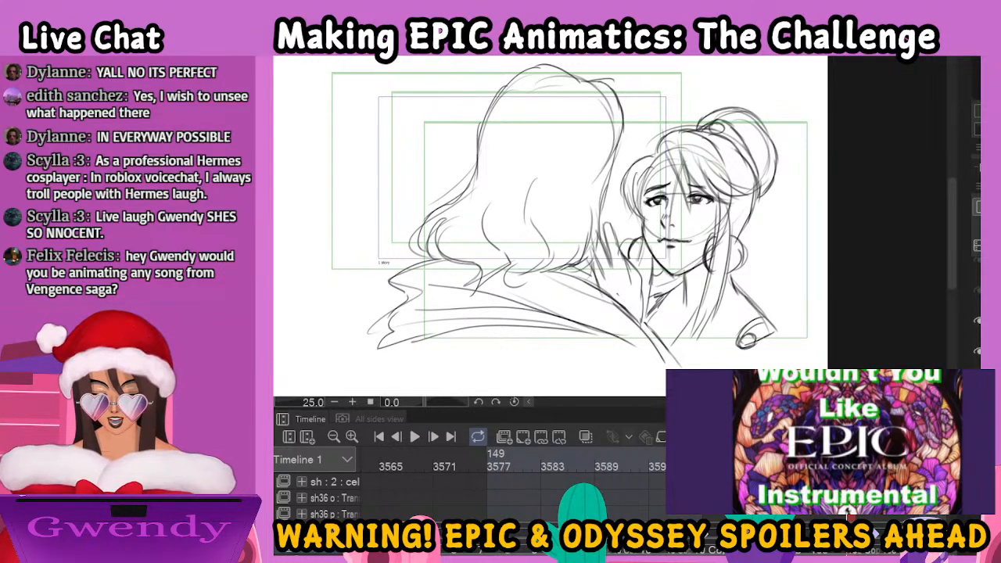
Switch to the following rough pose with the lowered fingers and show the inked couple drawing over it
key(space)
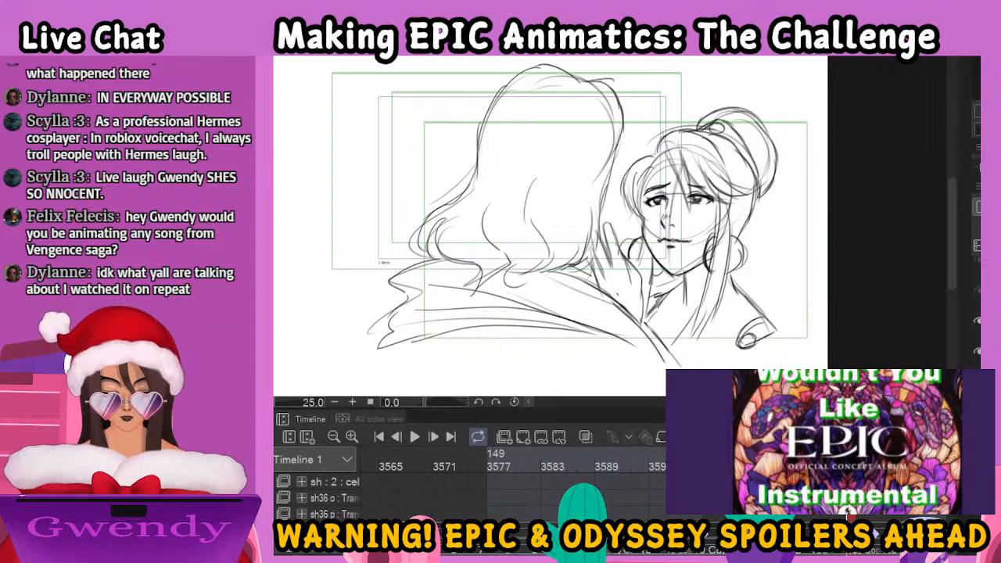
click(877, 551)
click(878, 552)
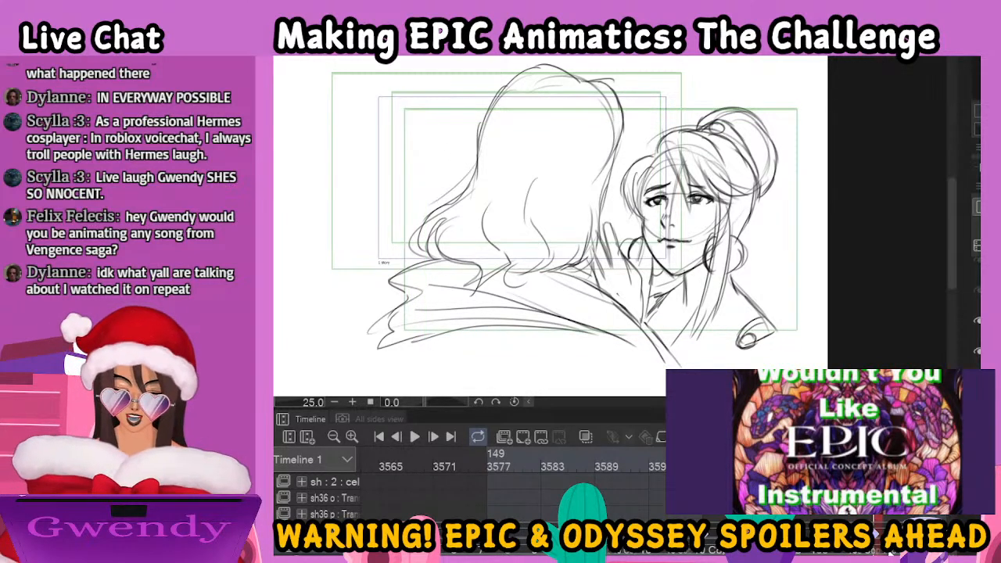
click(891, 553)
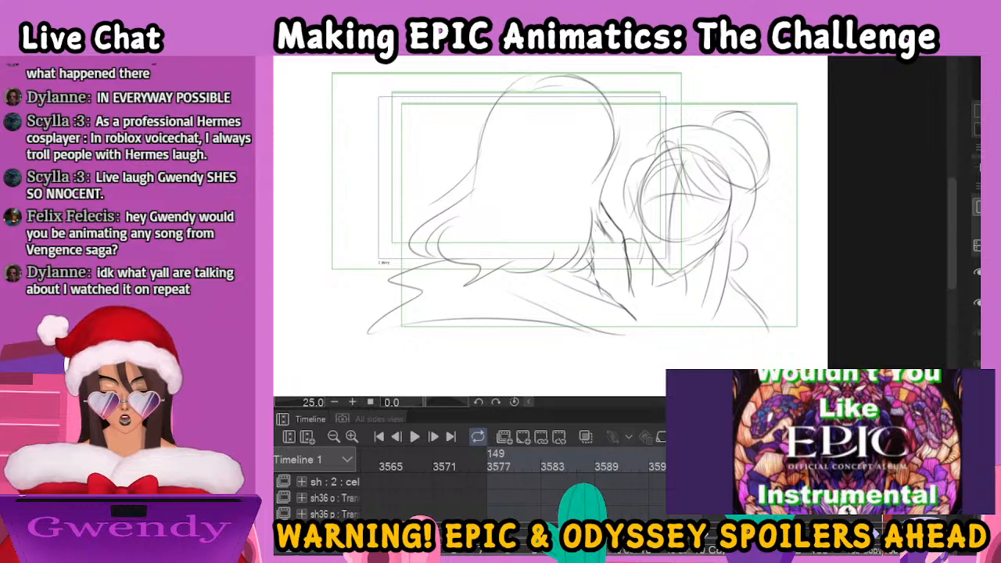
click(876, 535)
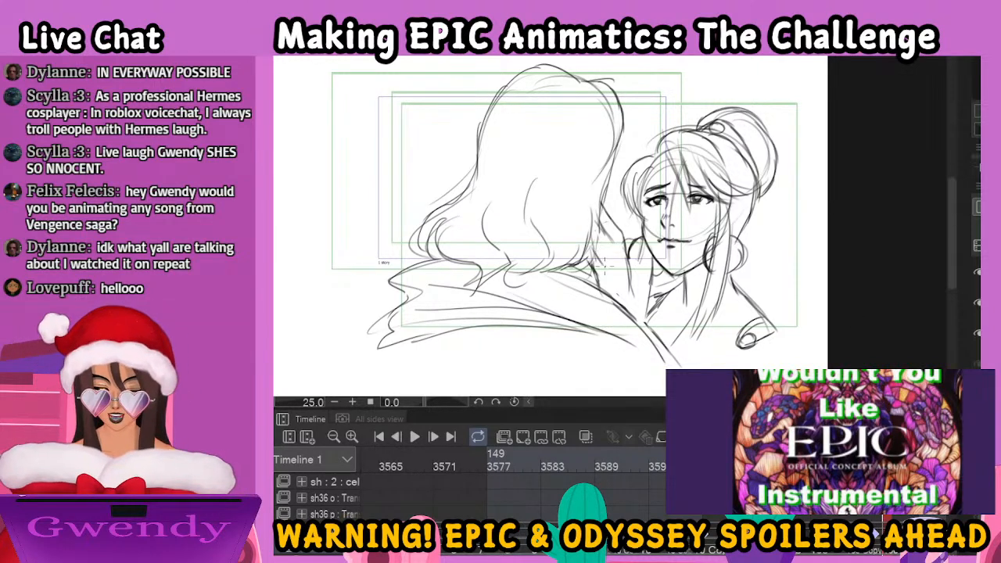
Ink the lines around the woman's hand and beside her neck, and extend the lower end of her long lock
mouse_move(602, 239)
mouse_down()
mouse_move(614, 257)
mouse_move(618, 240)
mouse_move(637, 322)
mouse_up()
mouse_move(641, 254)
mouse_down()
mouse_move(639, 329)
mouse_move(634, 283)
mouse_up()
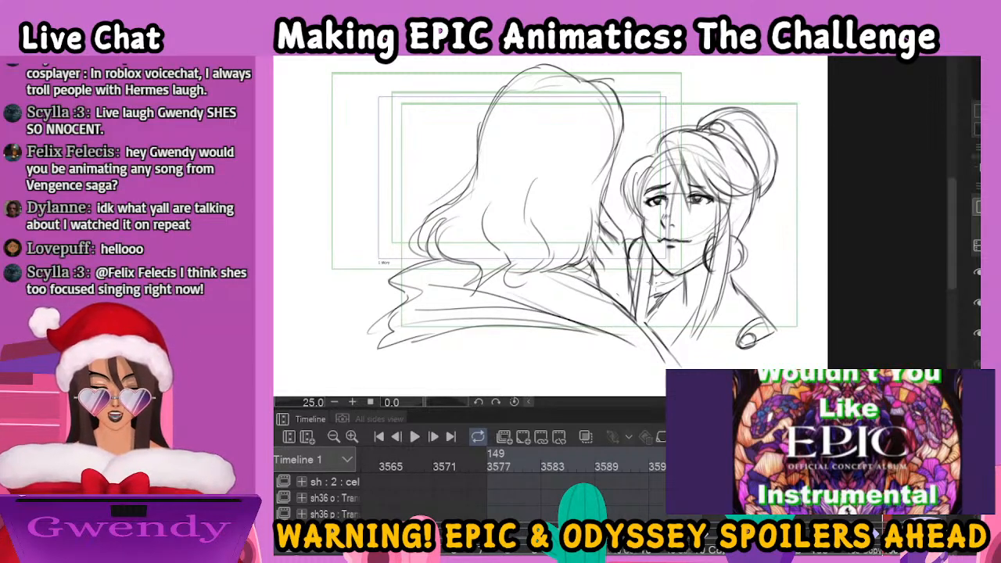
drag(717, 317, 689, 359)
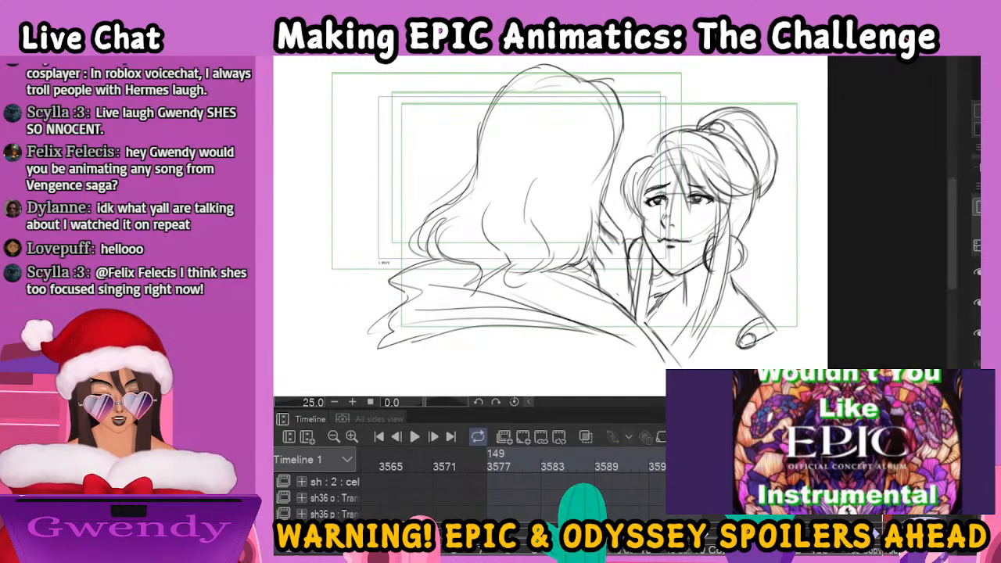
Show the next rough shot of the couple and try a first strand of the woman's bangs
click(977, 333)
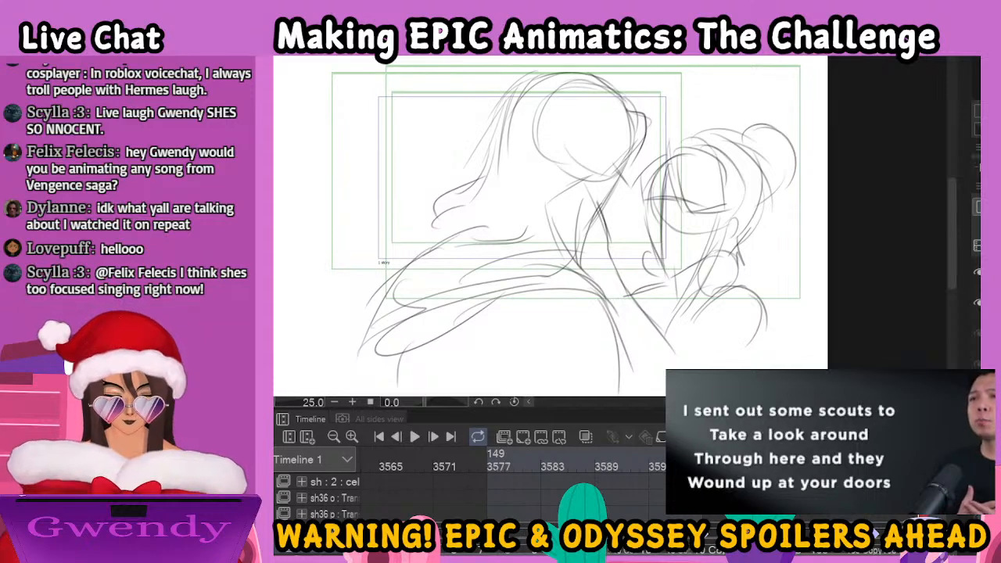
key(ctrl+equal)
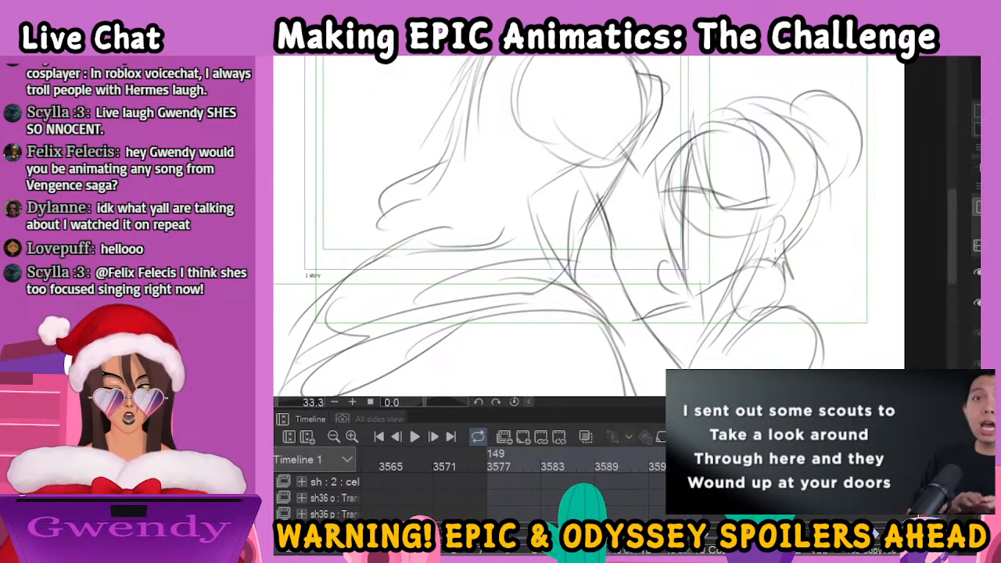
drag(801, 229, 724, 276)
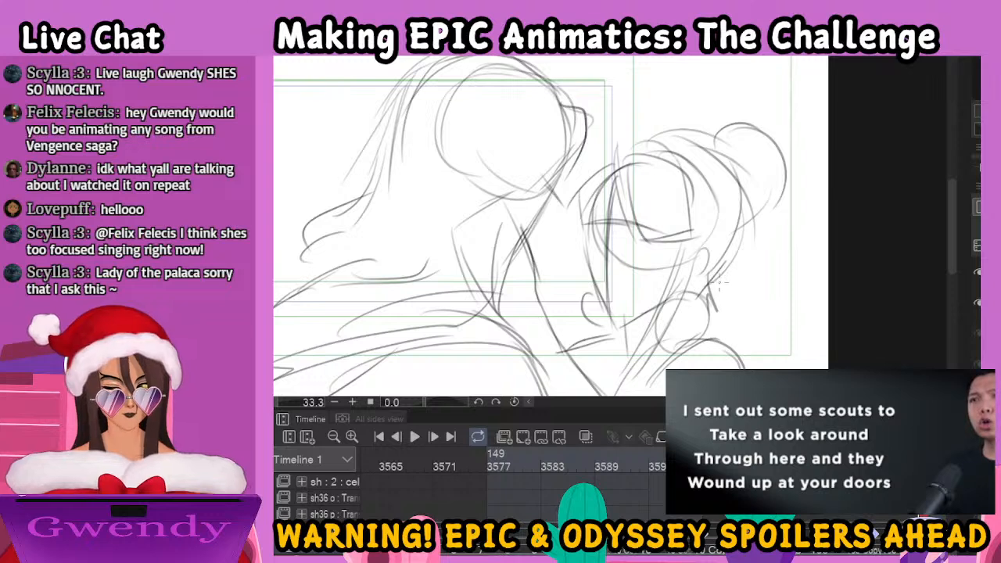
drag(619, 160, 631, 237)
key(ctrl+z)
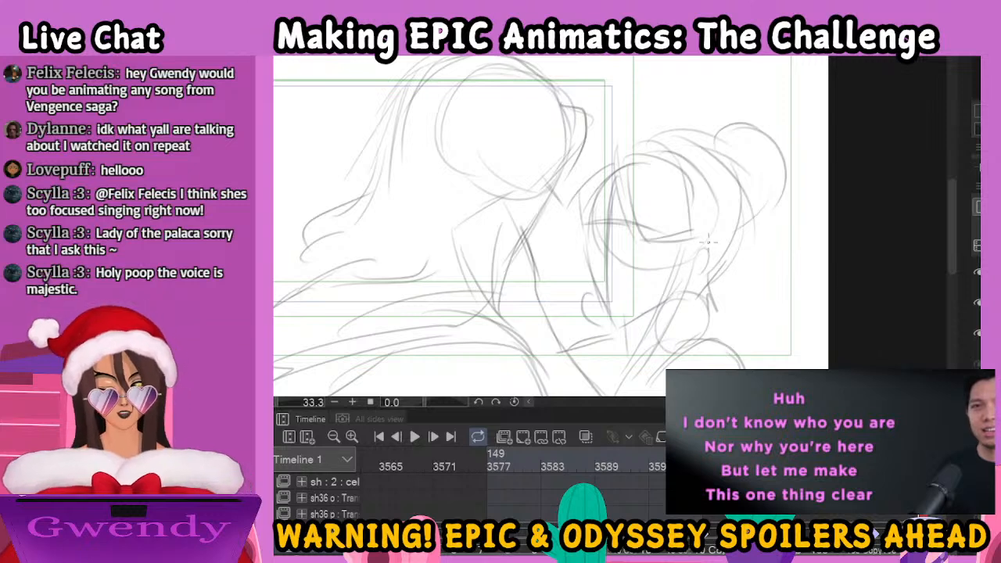
Ink the strands of the woman's bangs, the arc of hair above them and the hair edge beside her forehead
mouse_move(616, 149)
mouse_down()
mouse_move(628, 214)
mouse_move(642, 233)
mouse_up()
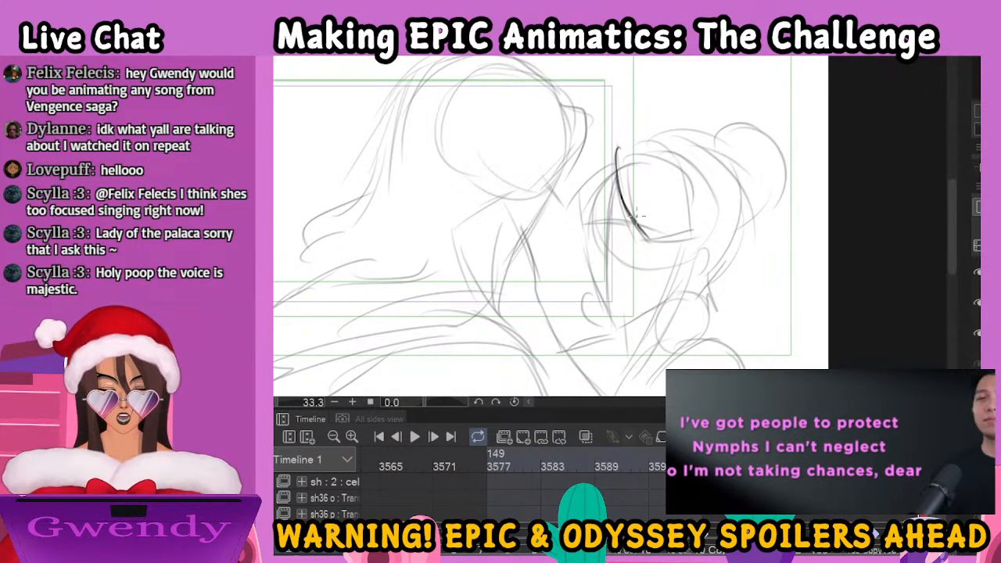
mouse_move(633, 181)
mouse_down()
mouse_move(644, 224)
mouse_move(638, 190)
mouse_move(662, 235)
mouse_up()
drag(640, 204, 669, 243)
drag(653, 183, 674, 256)
mouse_move(651, 178)
mouse_down()
mouse_move(663, 216)
mouse_move(700, 247)
mouse_up()
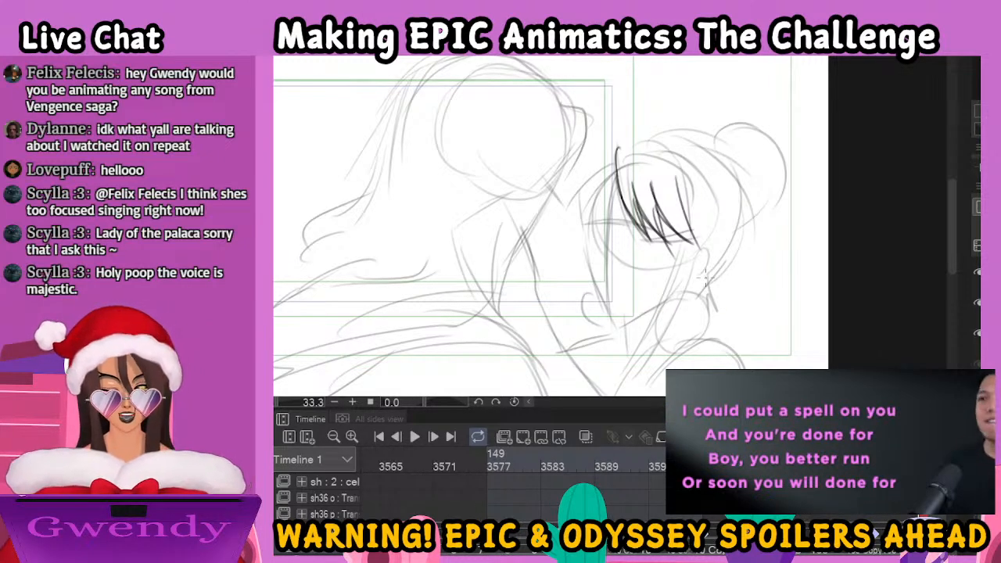
mouse_move(619, 152)
mouse_down()
mouse_move(665, 149)
mouse_move(681, 168)
mouse_up()
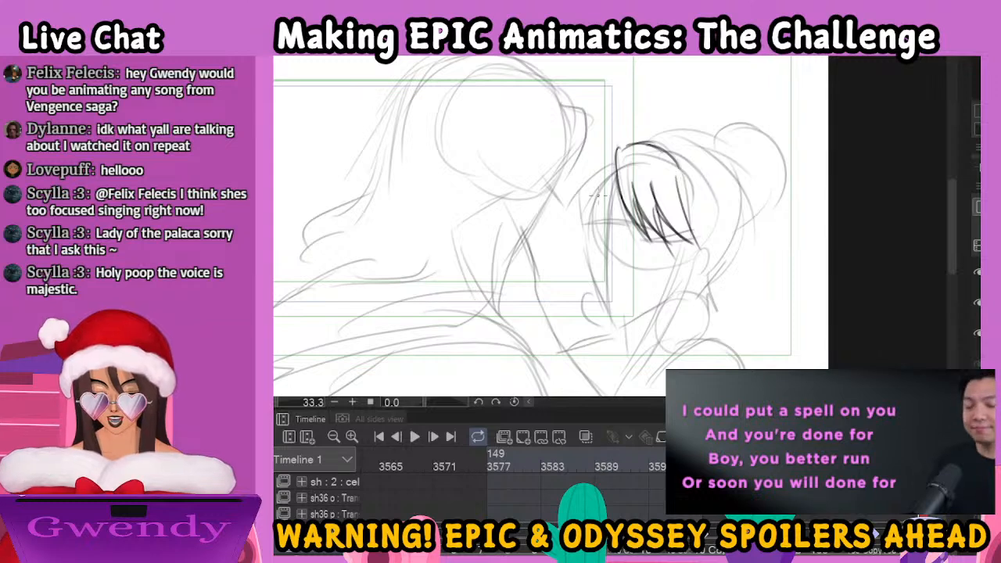
mouse_move(618, 166)
mouse_down()
mouse_move(585, 221)
mouse_move(591, 236)
mouse_up()
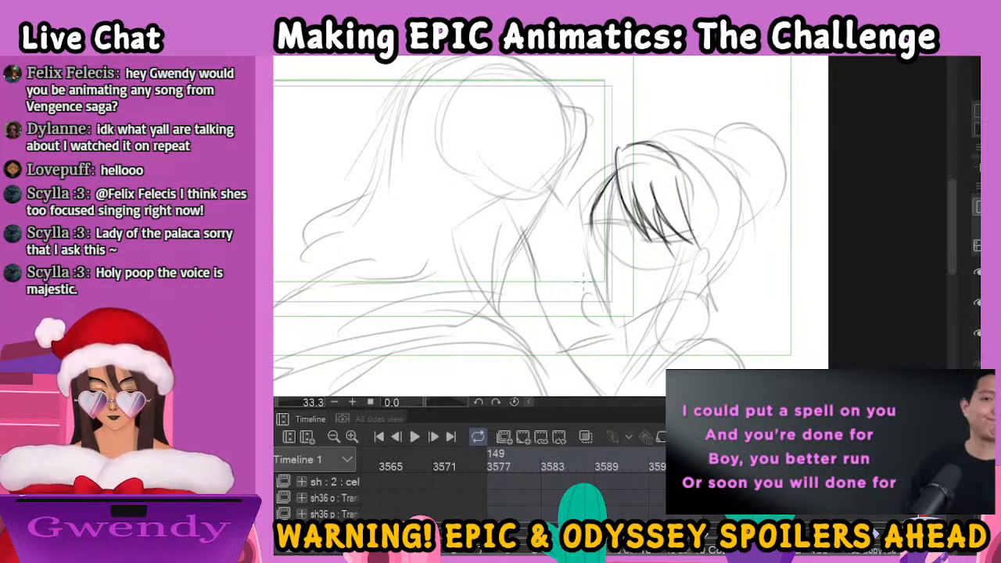
Ink the short eyebrow on the far side of the woman's face
scroll(592, 208, up, 1)
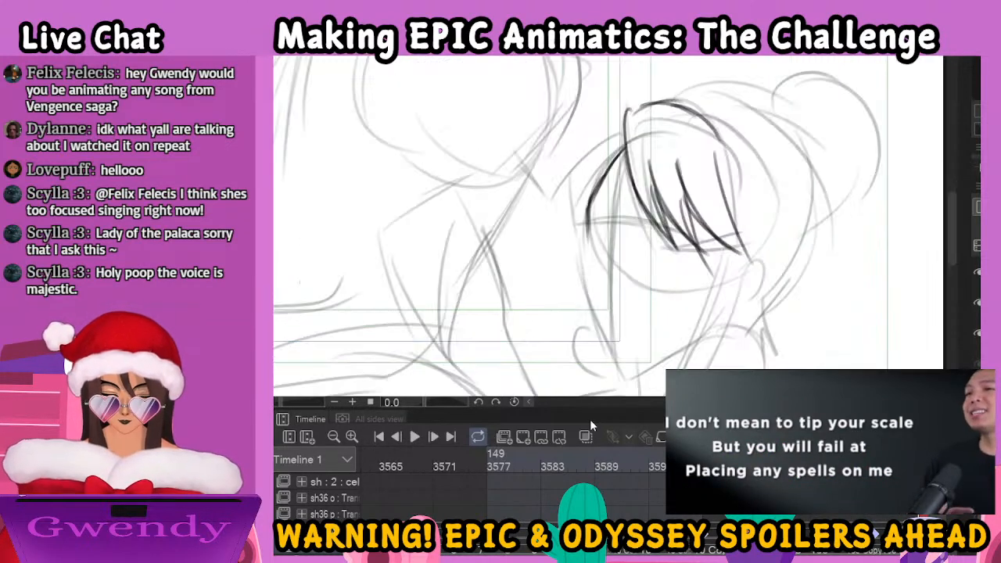
drag(589, 209, 614, 207)
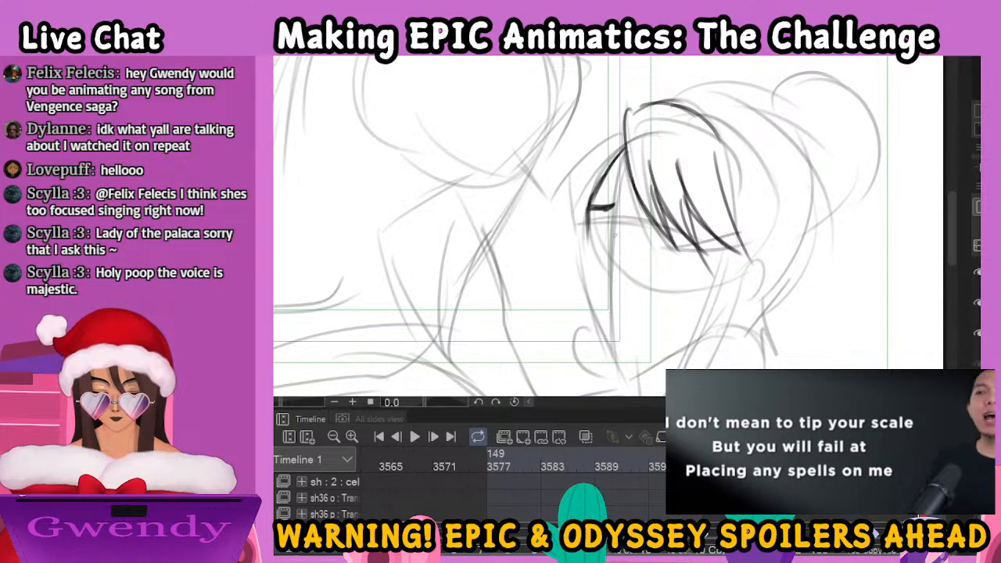
scroll(599, 215, down, 1)
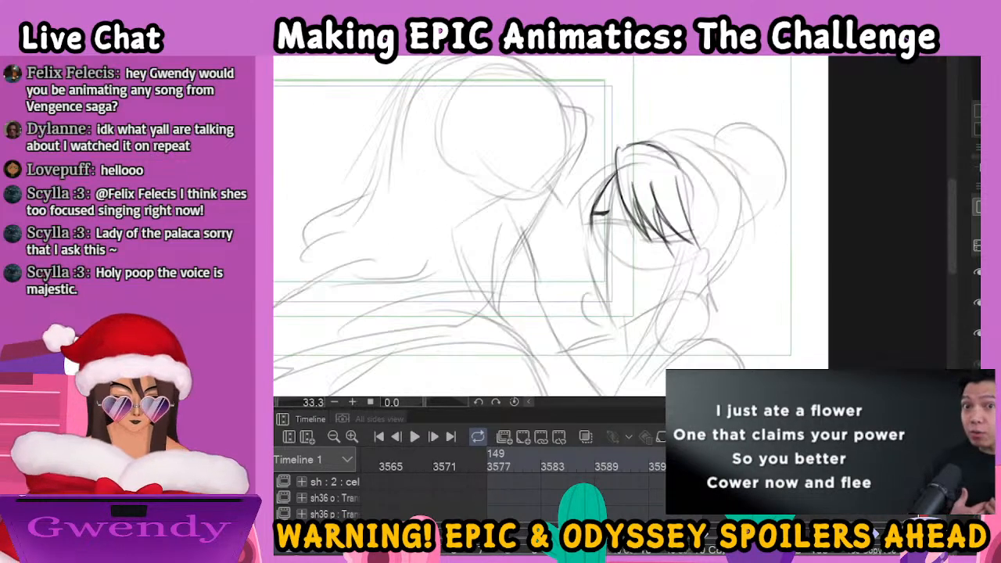
Ink both of the woman's eyes beneath the bangs, undoing one lash line and adding the lower lids
drag(669, 252, 651, 220)
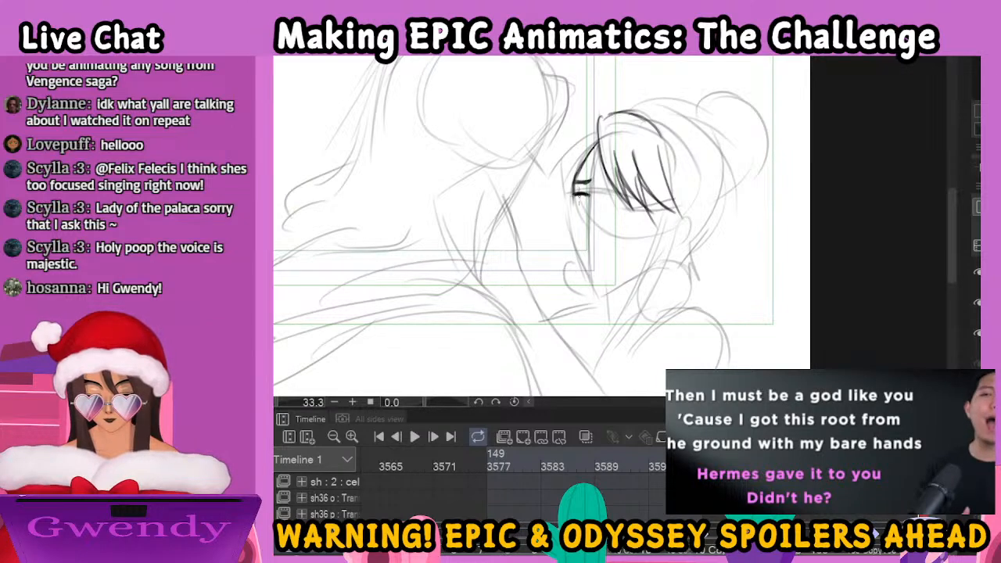
mouse_move(583, 193)
mouse_down()
mouse_move(577, 201)
mouse_move(569, 190)
mouse_move(644, 208)
mouse_up()
key(ctrl+z)
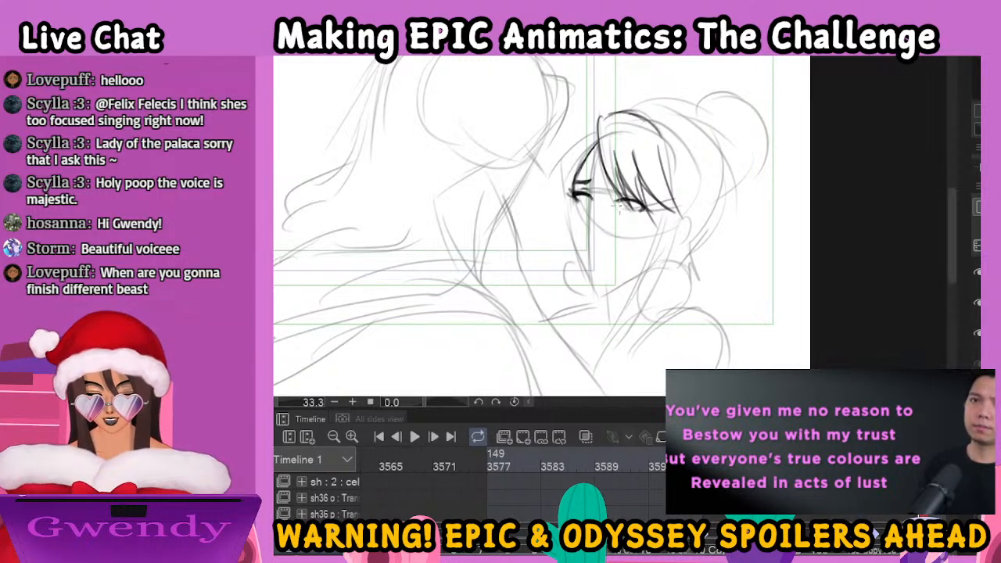
drag(622, 208, 637, 211)
drag(578, 200, 591, 201)
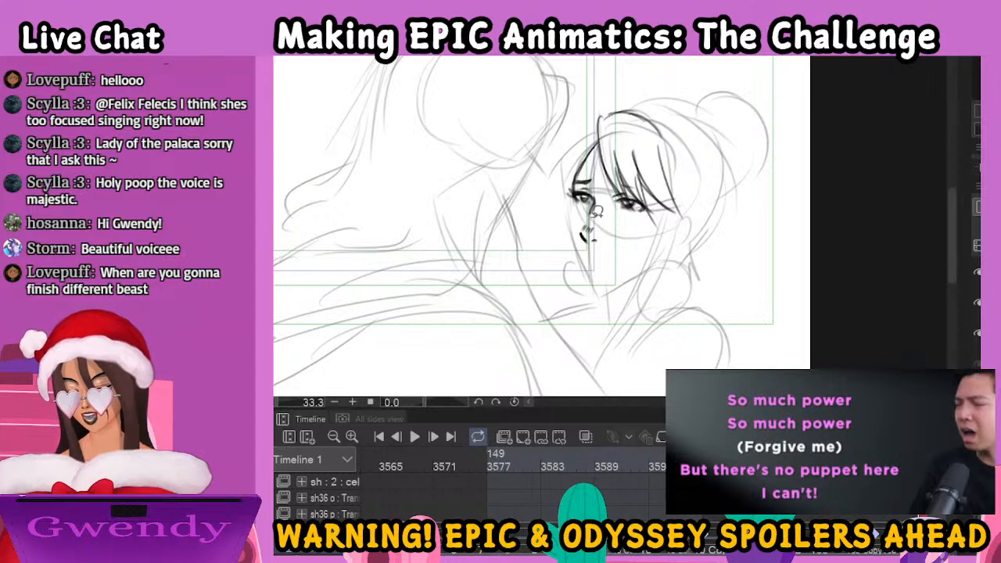
Lasso the woman's nose and mouth and nudge them slightly up and to the right
drag(606, 211, 605, 240)
key(Up)
key(Up)
key(Up)
key(Right)
key(Right)
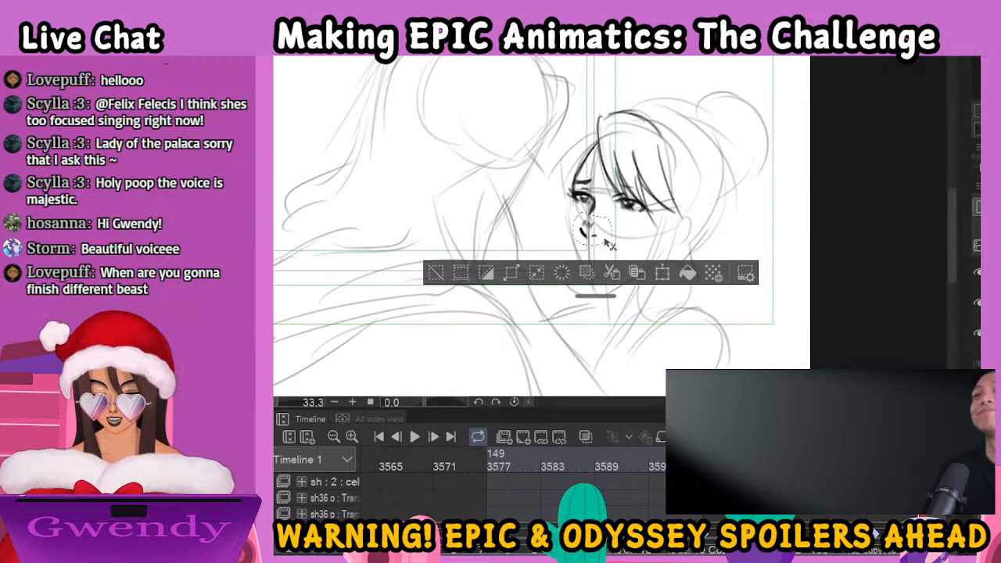
Clear the lasso selection and ink the woman's closed mouth and lower lip beneath her nose
key(ctrl+d)
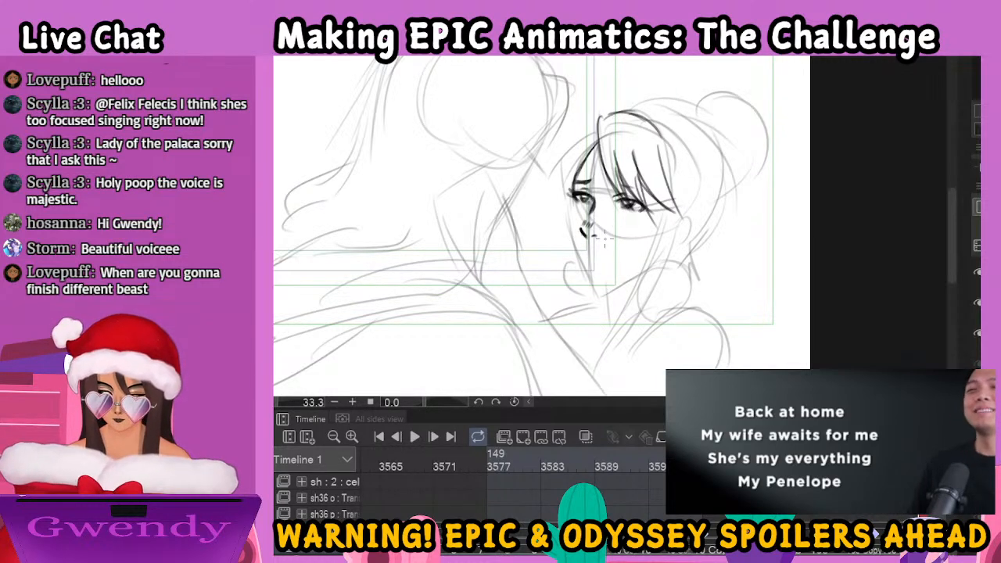
mouse_move(581, 251)
mouse_down()
mouse_move(614, 254)
mouse_move(600, 261)
mouse_up()
key(Left)
key(Right)
key(Right)
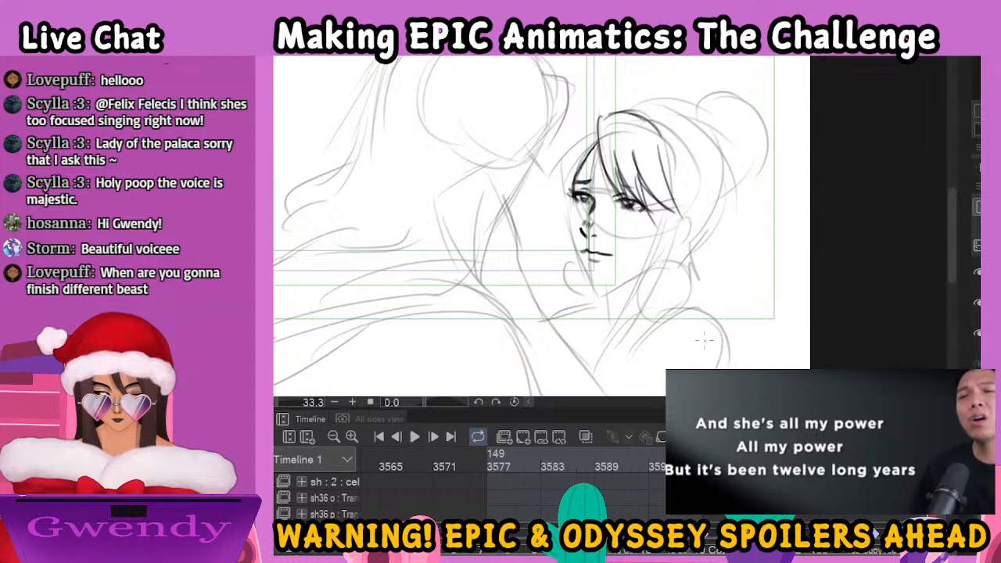
Ink the woman's cheek and jawline, redrawing the chin stroke, and add the curved hair lock at the far side of her forehead
mouse_move(571, 205)
mouse_down()
mouse_move(566, 236)
mouse_move(593, 292)
mouse_move(595, 264)
mouse_move(606, 290)
mouse_move(644, 282)
mouse_up()
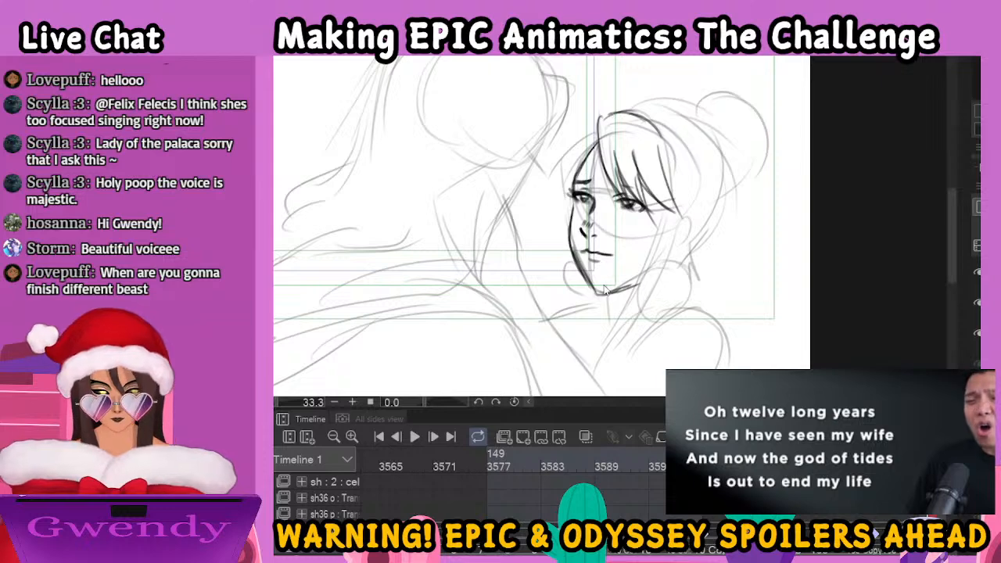
key(ctrl+z)
key(ctrl+z)
key(ctrl+z)
mouse_move(584, 277)
mouse_down()
mouse_move(598, 291)
mouse_move(639, 280)
mouse_up()
drag(596, 134, 560, 208)
drag(591, 152, 573, 208)
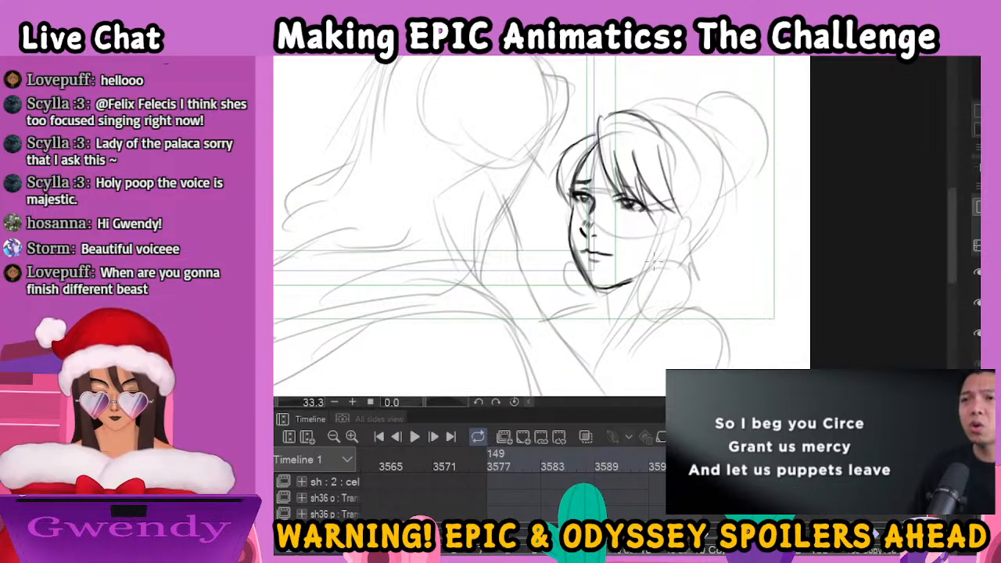
Ink the woman's ear and neck along with the hanging hair strands and round loops that frame them
mouse_move(666, 210)
mouse_down()
mouse_move(640, 317)
mouse_move(620, 352)
mouse_move(665, 302)
mouse_move(649, 335)
mouse_move(602, 377)
mouse_up()
mouse_move(674, 229)
mouse_down()
mouse_move(690, 240)
mouse_move(674, 255)
mouse_up()
mouse_move(654, 269)
mouse_down()
mouse_move(666, 266)
mouse_move(650, 263)
mouse_move(652, 307)
mouse_up()
mouse_move(674, 252)
mouse_down()
mouse_move(690, 286)
mouse_move(662, 312)
mouse_up()
mouse_move(579, 267)
mouse_down()
mouse_move(583, 328)
mouse_move(569, 343)
mouse_up()
mouse_move(599, 302)
mouse_down()
mouse_move(619, 306)
mouse_move(612, 314)
mouse_move(621, 326)
mouse_move(584, 357)
mouse_up()
drag(675, 222, 688, 222)
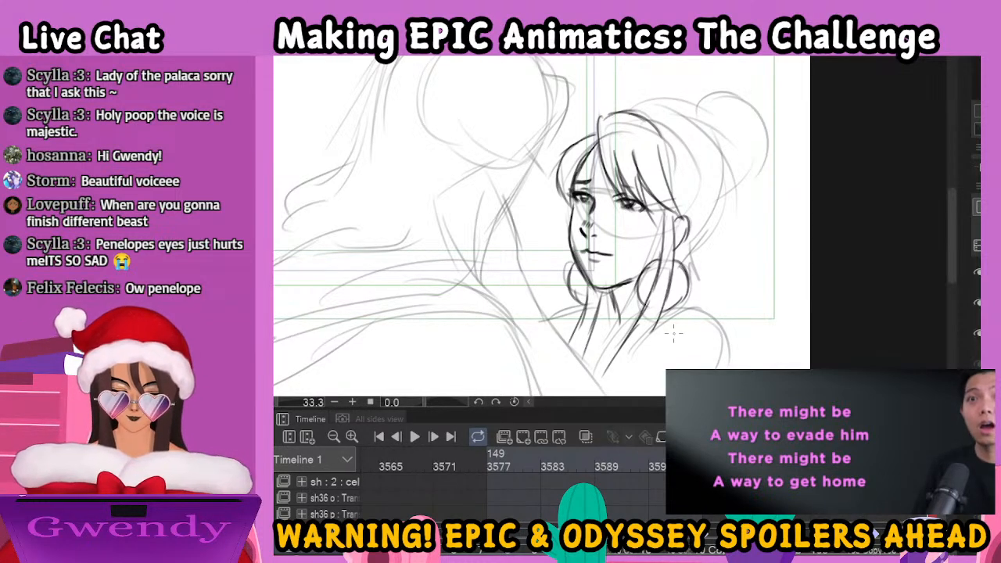
Ink the top and back of the woman's hair and her rounded bun with its small tie
mouse_move(643, 110)
mouse_down()
mouse_move(710, 143)
mouse_move(727, 182)
mouse_move(714, 232)
mouse_move(679, 260)
mouse_up()
mouse_move(672, 115)
mouse_down()
mouse_move(696, 103)
mouse_move(703, 110)
mouse_move(726, 142)
mouse_move(727, 184)
mouse_up()
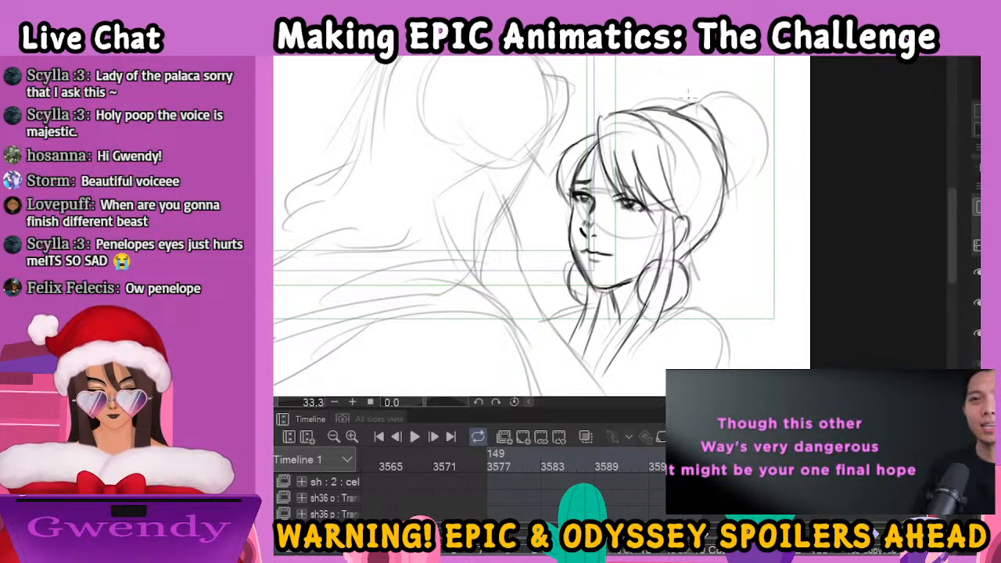
mouse_move(687, 116)
mouse_down()
mouse_move(721, 89)
mouse_move(759, 125)
mouse_move(757, 186)
mouse_move(735, 210)
mouse_move(711, 213)
mouse_up()
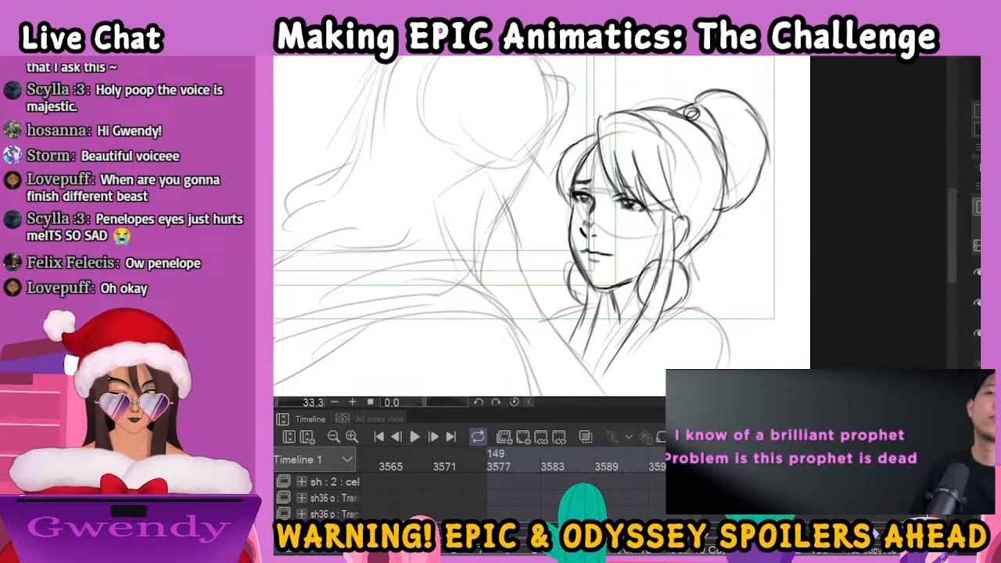
Ink the curve of the woman's near shoulder and upper arm
key(ctrl+minus)
drag(736, 314, 771, 245)
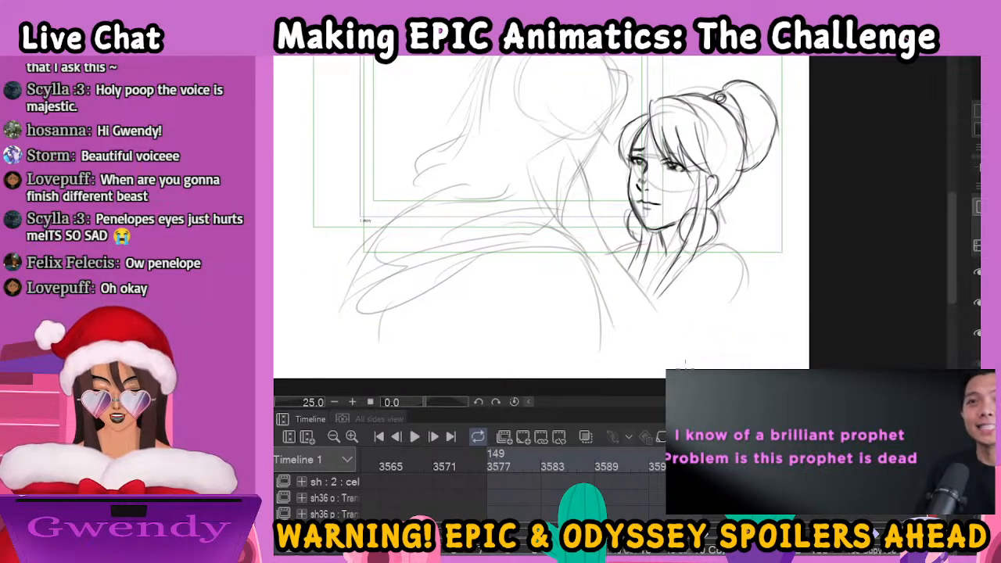
mouse_move(868, 478)
mouse_down()
mouse_move(611, 482)
mouse_move(891, 479)
mouse_move(848, 479)
mouse_up()
mouse_move(656, 302)
mouse_down()
mouse_move(731, 252)
mouse_move(716, 313)
mouse_move(694, 336)
mouse_up()
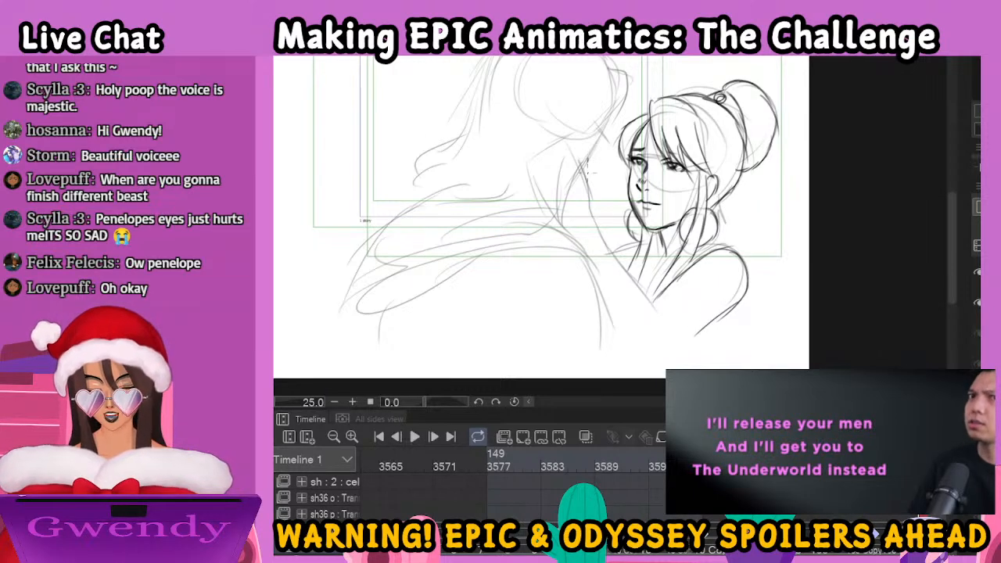
Ink the woman's raised forearm and the lines where her hand meets the man's face and hair
drag(588, 166, 582, 185)
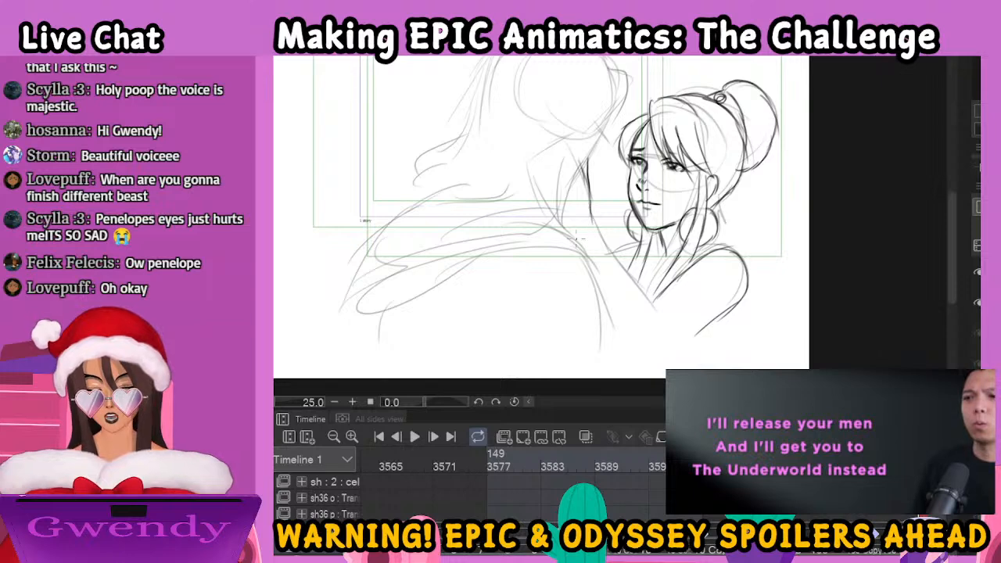
drag(589, 226, 665, 334)
drag(593, 271, 621, 270)
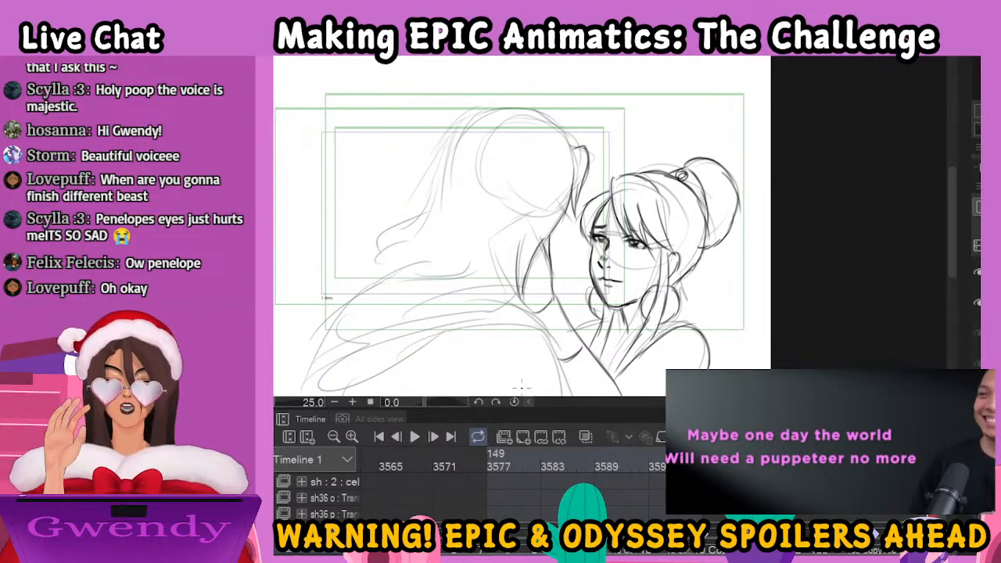
Ink the man's hair from the crown to wavy ends above his cloak, undoing the first long strokes sweeping down his back
mouse_move(571, 145)
mouse_down()
mouse_move(545, 117)
mouse_move(472, 122)
mouse_move(494, 108)
mouse_move(431, 184)
mouse_move(445, 135)
mouse_move(445, 185)
mouse_move(377, 248)
mouse_move(377, 258)
mouse_move(401, 247)
mouse_move(412, 258)
mouse_move(395, 263)
mouse_move(442, 258)
mouse_up()
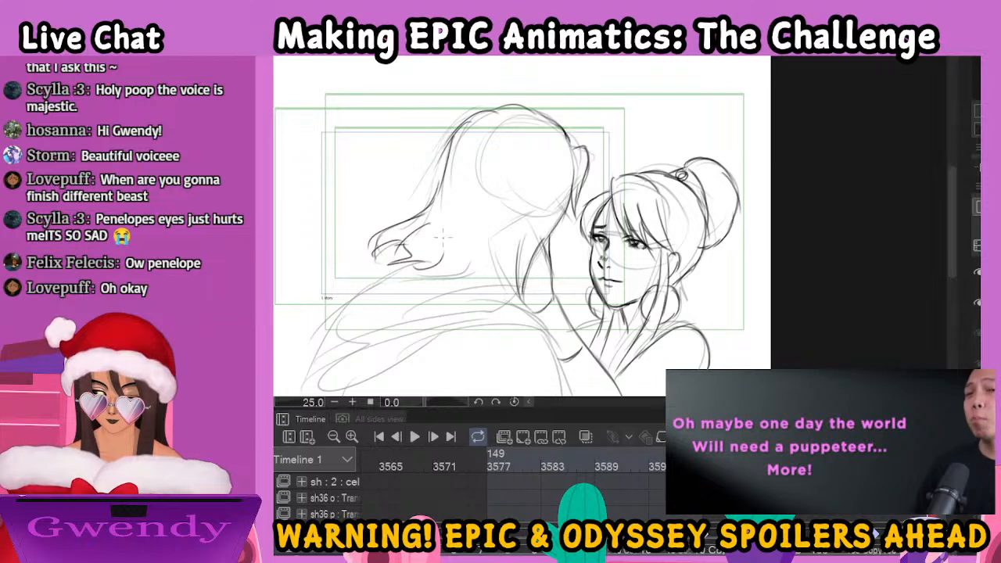
key(ctrl+z)
key(ctrl+z)
key(ctrl+z)
key(ctrl+z)
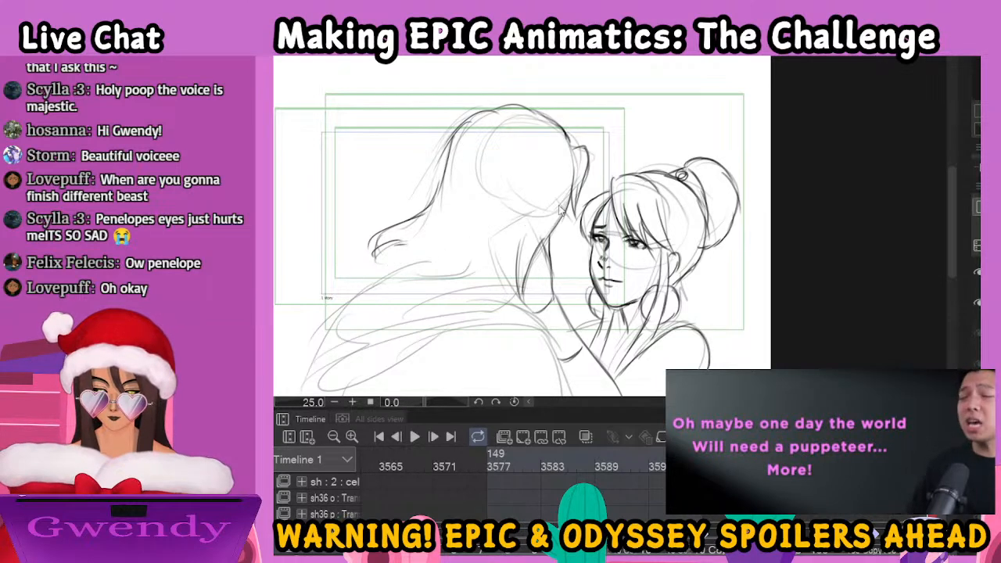
key(ctrl+z)
key(ctrl+z)
key(ctrl+z)
key(ctrl+z)
key(ctrl+z)
key(ctrl+z)
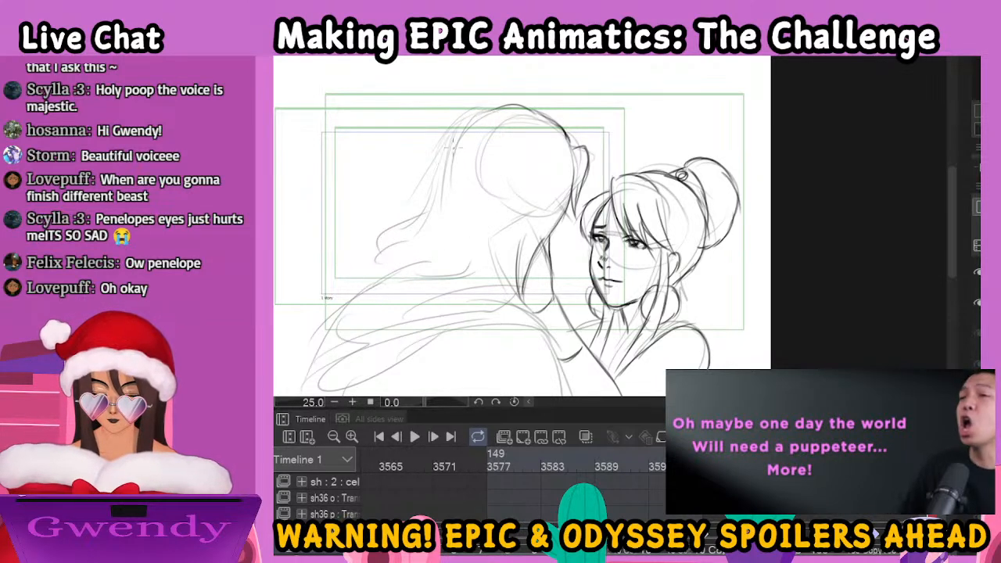
mouse_move(496, 107)
mouse_down()
mouse_move(462, 130)
mouse_move(430, 215)
mouse_move(408, 233)
mouse_move(395, 269)
mouse_move(441, 266)
mouse_move(450, 283)
mouse_move(467, 235)
mouse_move(461, 286)
mouse_move(485, 301)
mouse_move(494, 235)
mouse_up()
drag(514, 294, 523, 312)
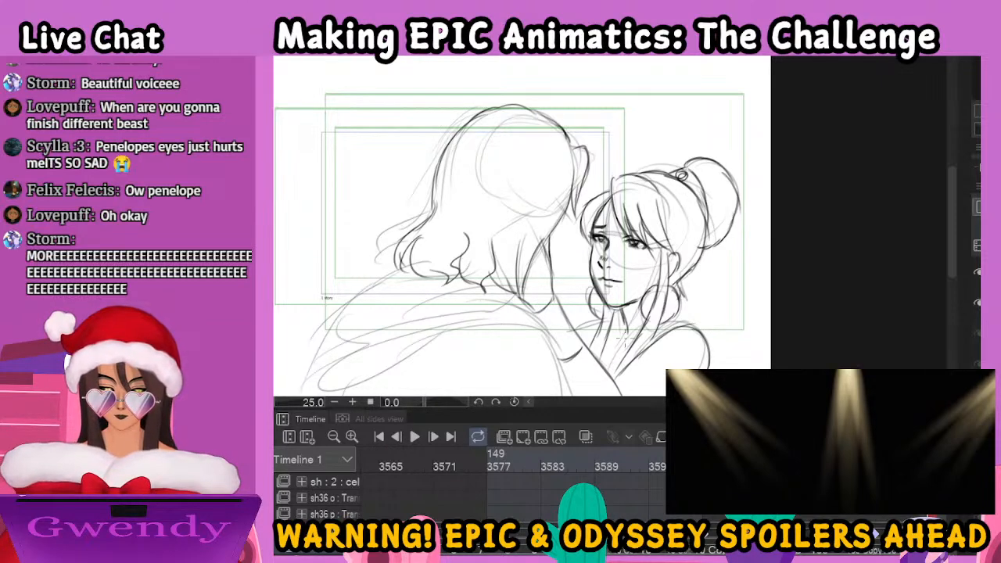
Ink the neckline of the woman's garment at the base of her neck
mouse_move(608, 318)
mouse_down()
mouse_move(577, 329)
mouse_move(595, 342)
mouse_up()
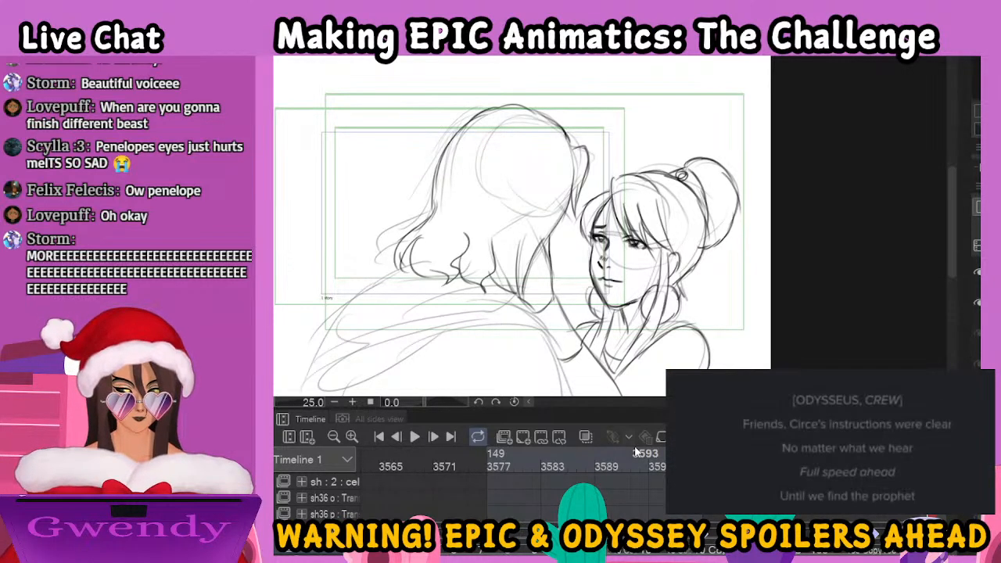
key(ctrl+minus)
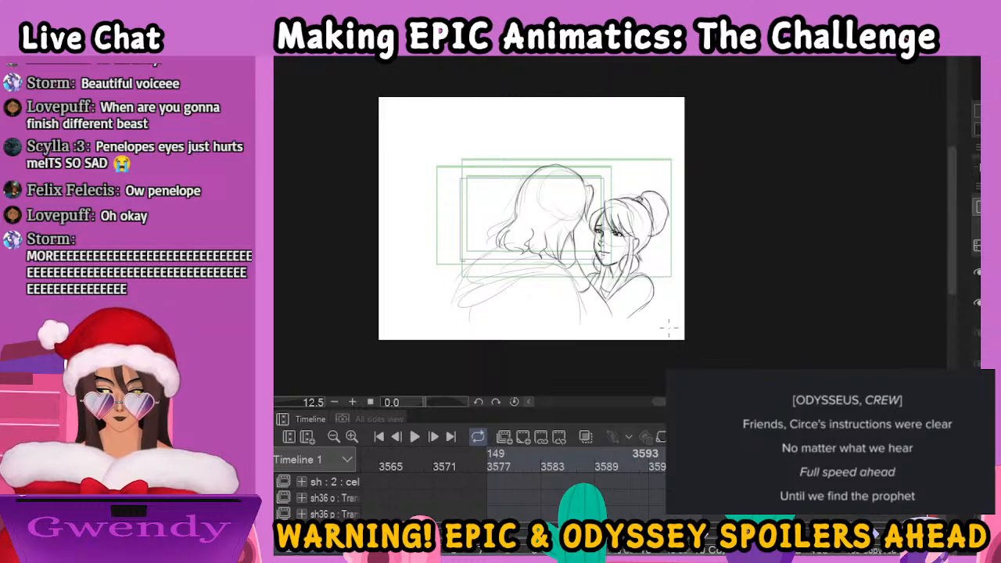
scroll(668, 333, up, 2)
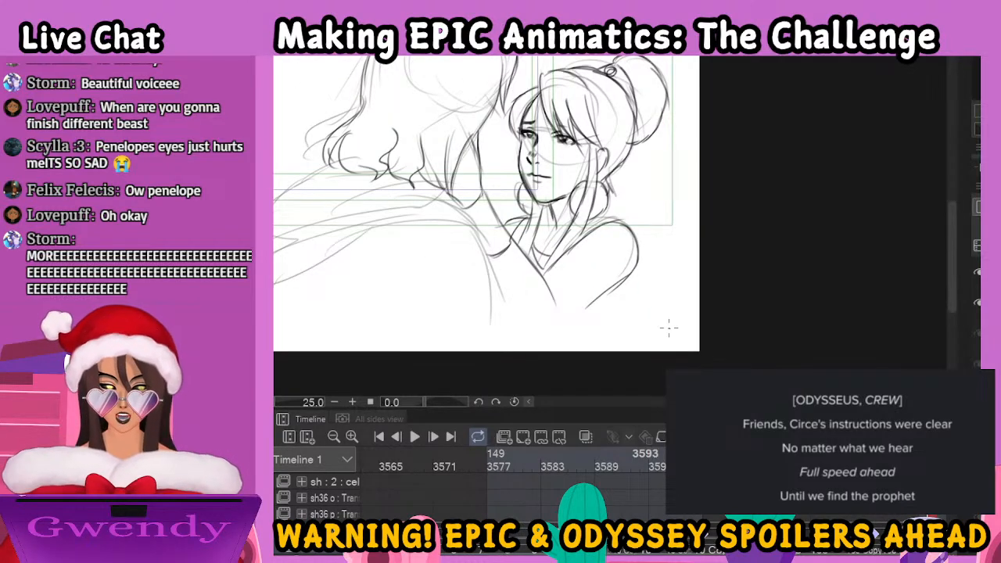
Ink the draped folds of the man's cloak and his back below it, and extend the woman's upper arm line
drag(540, 216, 785, 241)
mouse_move(573, 190)
mouse_down()
mouse_move(521, 210)
mouse_move(492, 251)
mouse_move(502, 273)
mouse_move(492, 318)
mouse_move(713, 264)
mouse_up()
drag(510, 279, 715, 241)
drag(524, 239, 671, 232)
mouse_move(551, 205)
mouse_down()
mouse_move(669, 211)
mouse_move(724, 259)
mouse_move(737, 349)
mouse_up()
drag(643, 285, 617, 342)
drag(505, 317, 503, 352)
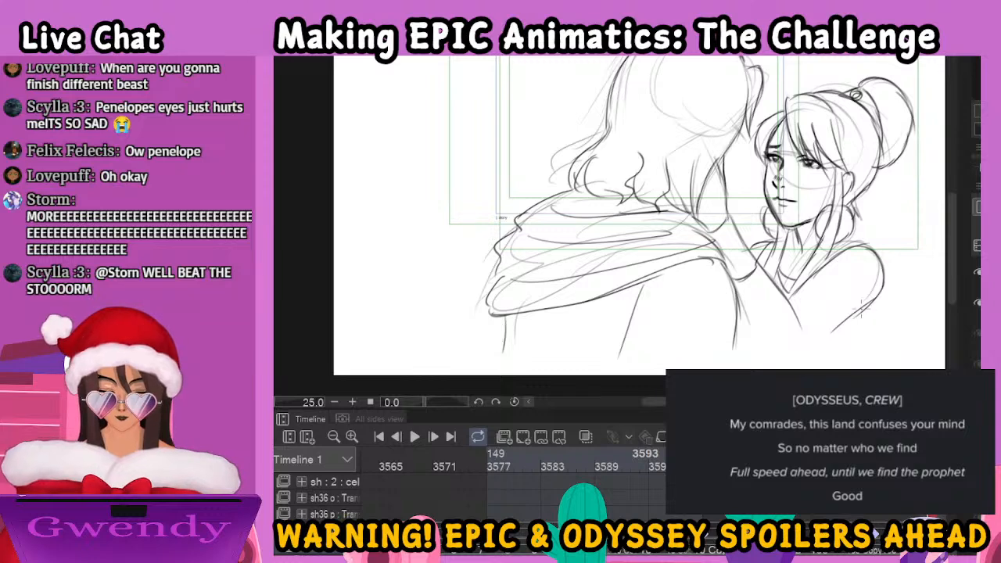
drag(873, 302, 851, 326)
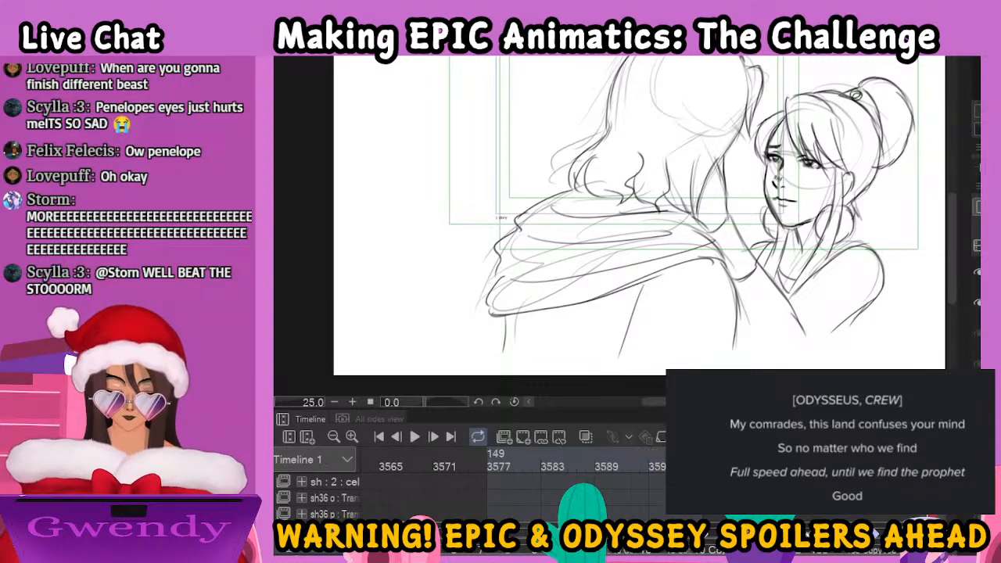
Go to frame 3628 in the timeline, where the rough drawing shows the woman in profile facing the man
scroll(512, 485, right, 5)
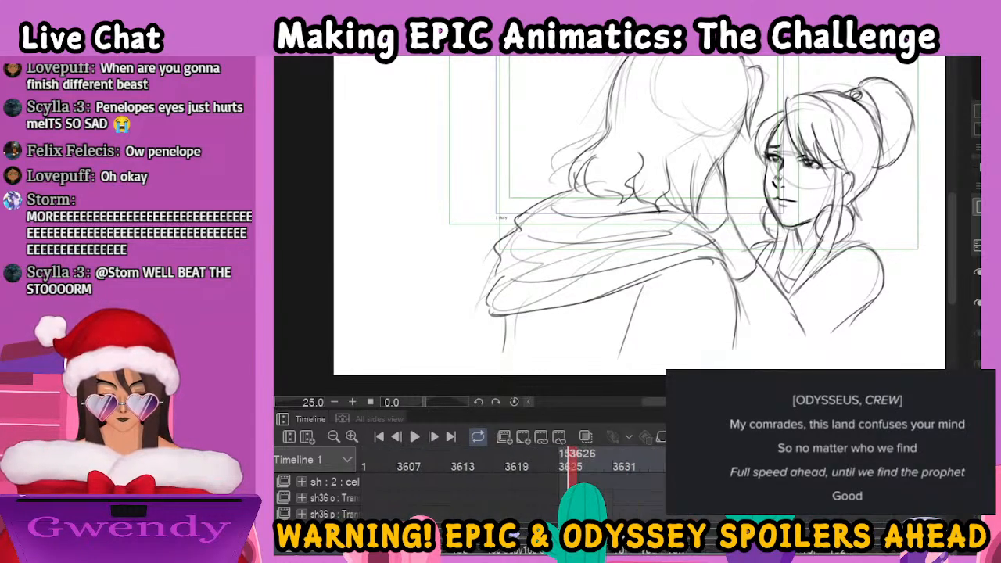
mouse_move(574, 462)
mouse_down()
mouse_move(600, 462)
mouse_move(590, 462)
mouse_up()
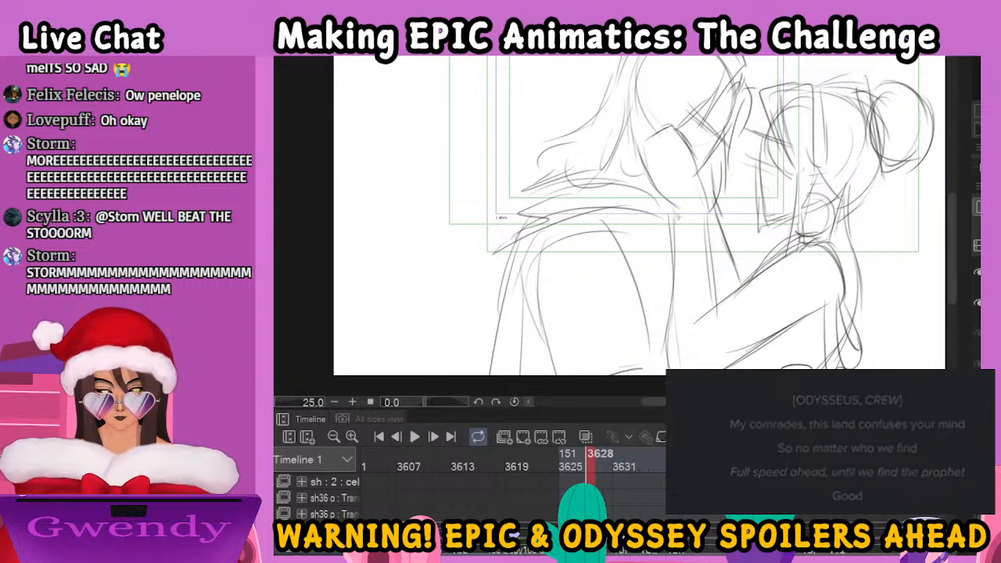
drag(836, 269, 735, 317)
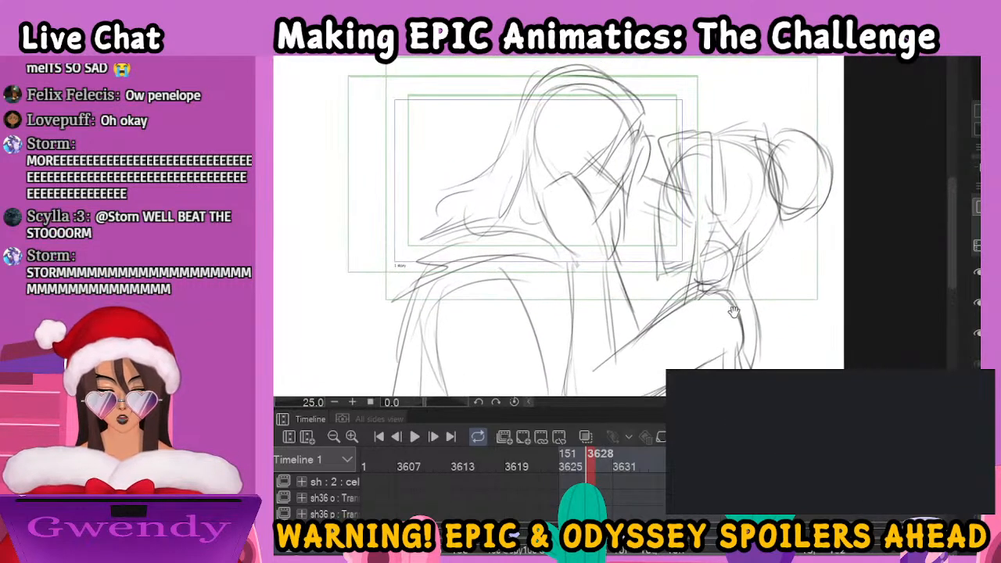
scroll(734, 340, up, 3)
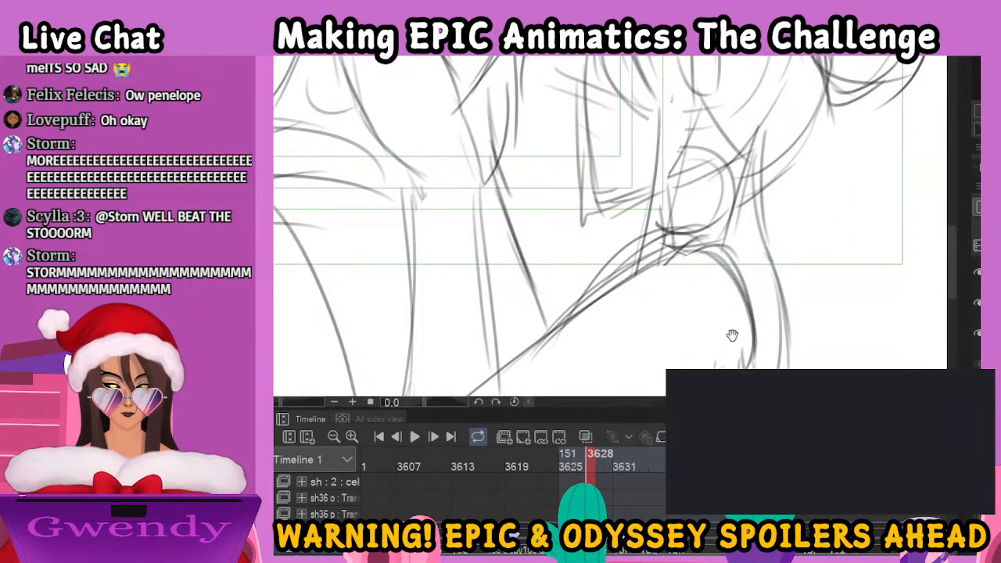
scroll(735, 338, up, 2)
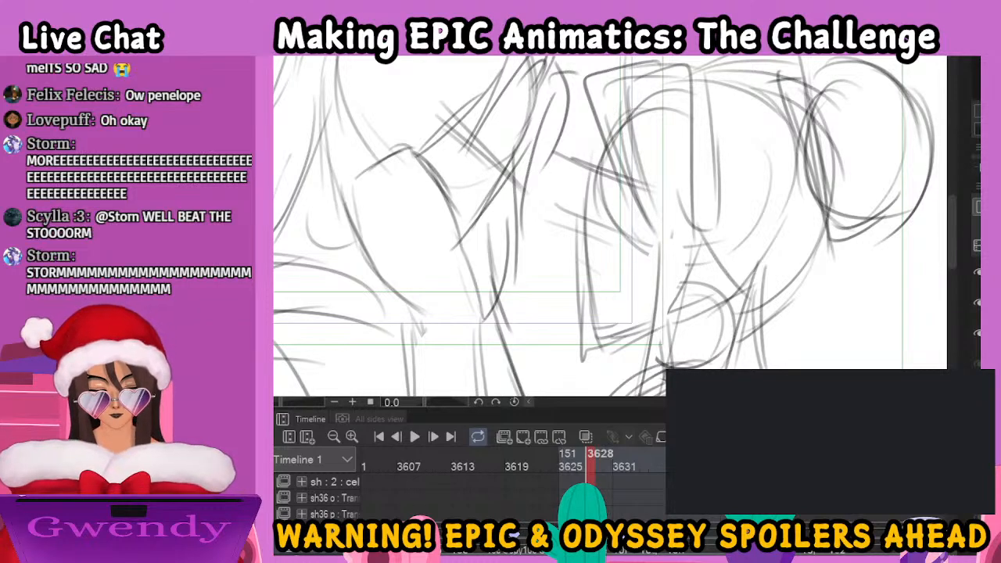
Ink the profile woman's bangs as several curved strands and add the arc of hair over her forehead
drag(587, 72, 599, 181)
drag(585, 92, 624, 227)
mouse_move(603, 114)
mouse_down()
mouse_move(626, 227)
mouse_move(661, 230)
mouse_up()
drag(632, 124, 665, 243)
drag(633, 146, 662, 208)
drag(656, 205, 698, 237)
drag(665, 152, 698, 231)
mouse_move(588, 84)
mouse_down()
mouse_move(660, 66)
mouse_move(694, 95)
mouse_up()
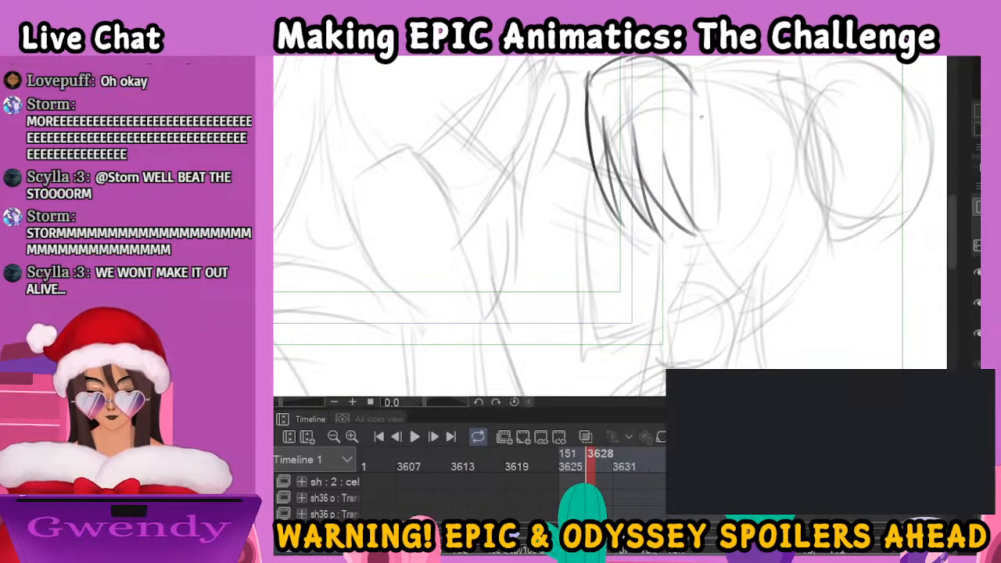
mouse_move(585, 161)
mouse_down()
mouse_move(587, 196)
mouse_move(562, 223)
mouse_move(579, 245)
mouse_up()
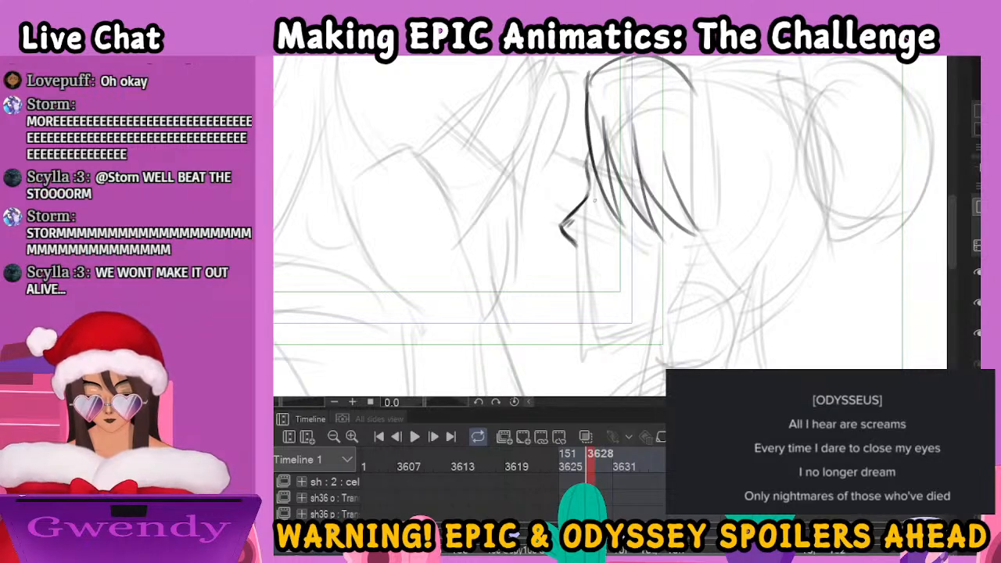
scroll(595, 205, down, 2)
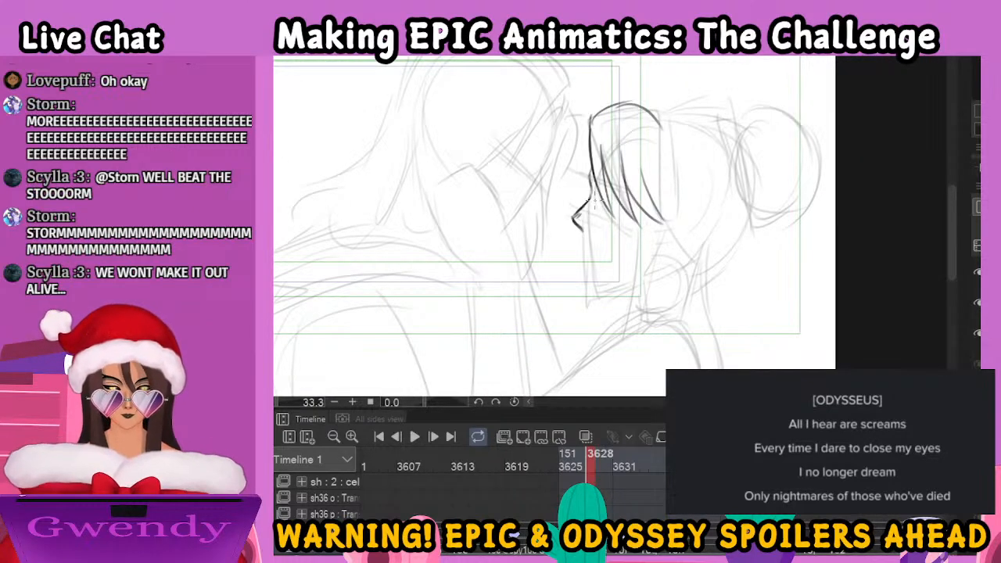
key(ctrl+z)
key(ctrl+z)
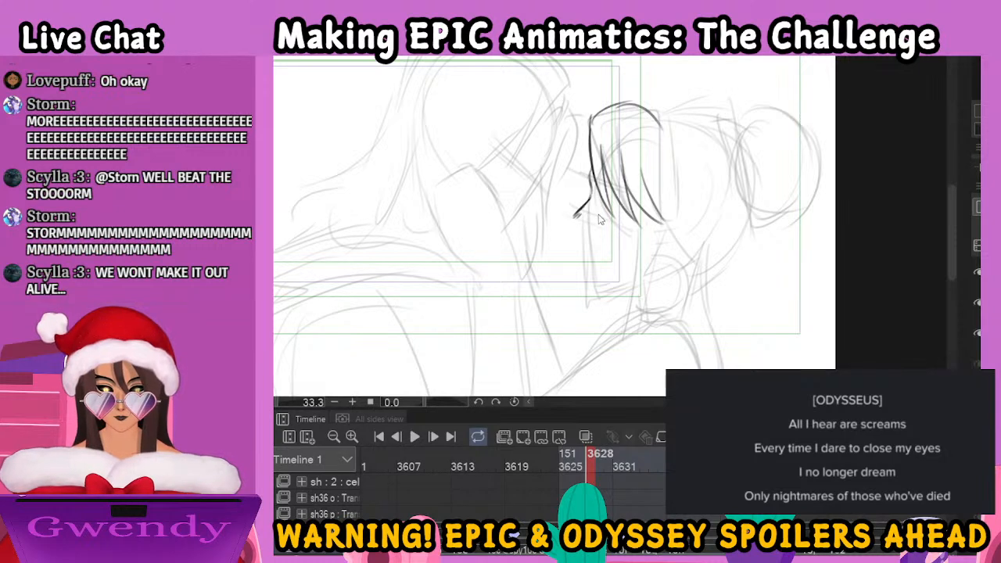
key(ctrl+z)
key(ctrl+z)
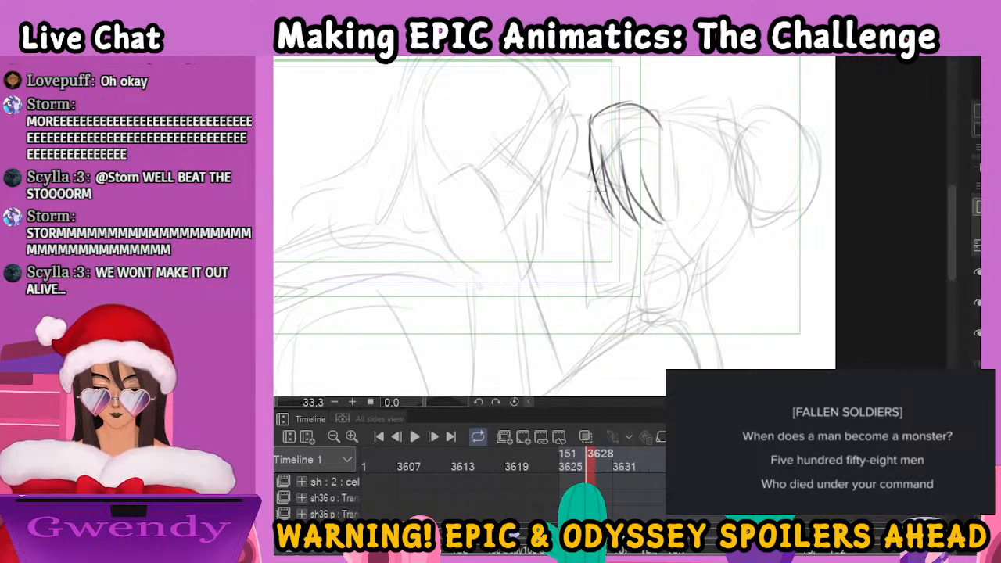
Ink the woman's profile from the nose through the lips to the chin, and her eye beneath the bangs
drag(596, 201, 579, 233)
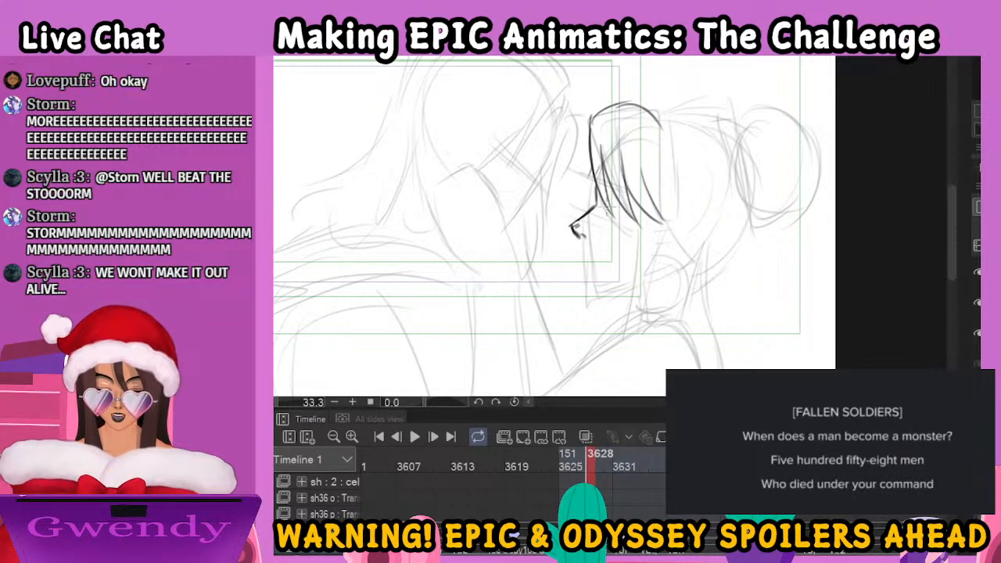
drag(606, 197, 621, 209)
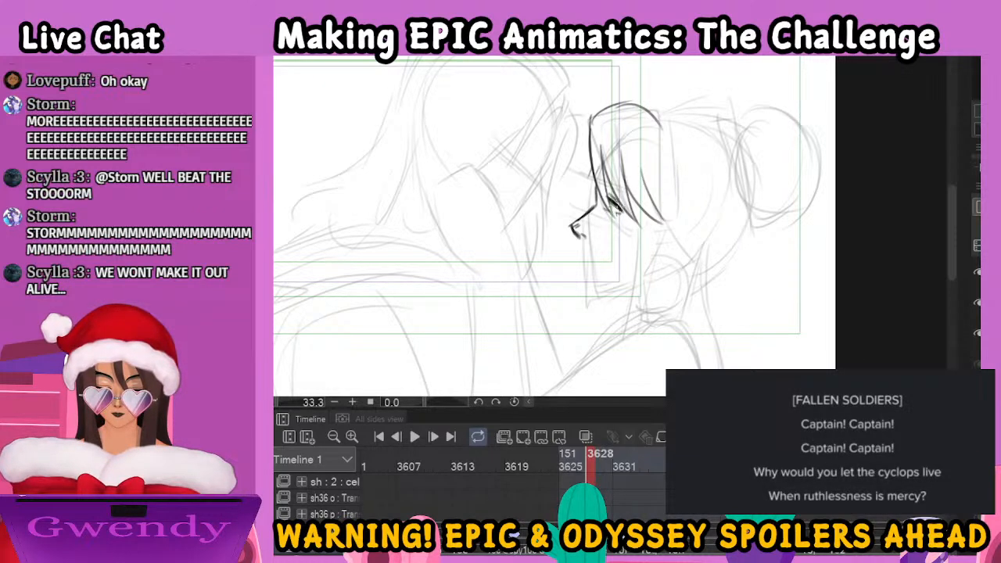
drag(609, 187, 618, 197)
mouse_move(578, 235)
mouse_down()
mouse_move(601, 259)
mouse_move(584, 264)
mouse_move(589, 293)
mouse_move(626, 286)
mouse_up()
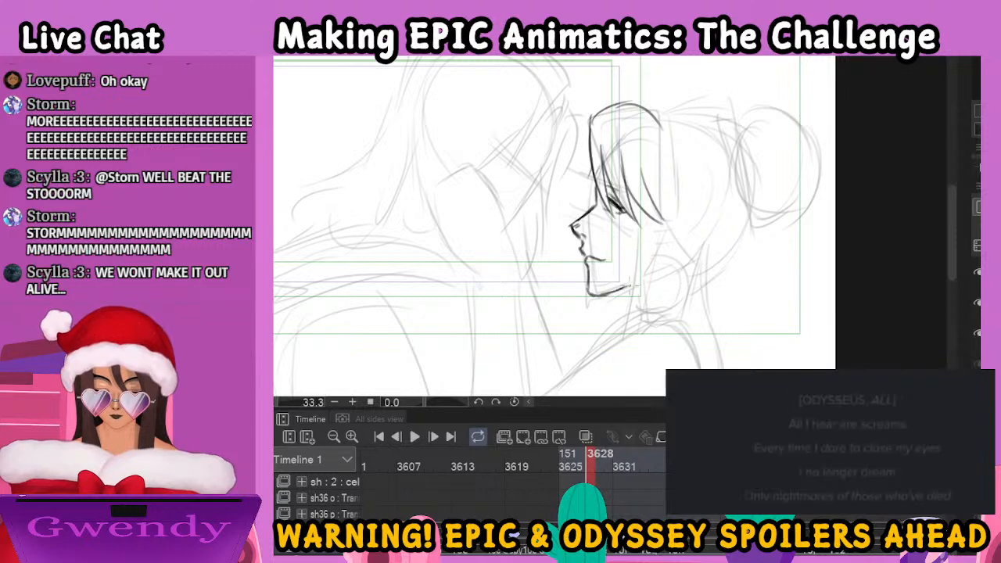
Ink the long hair strands hanging beside the woman's cheek and the round loop behind her jaw
key(ctrl+minus)
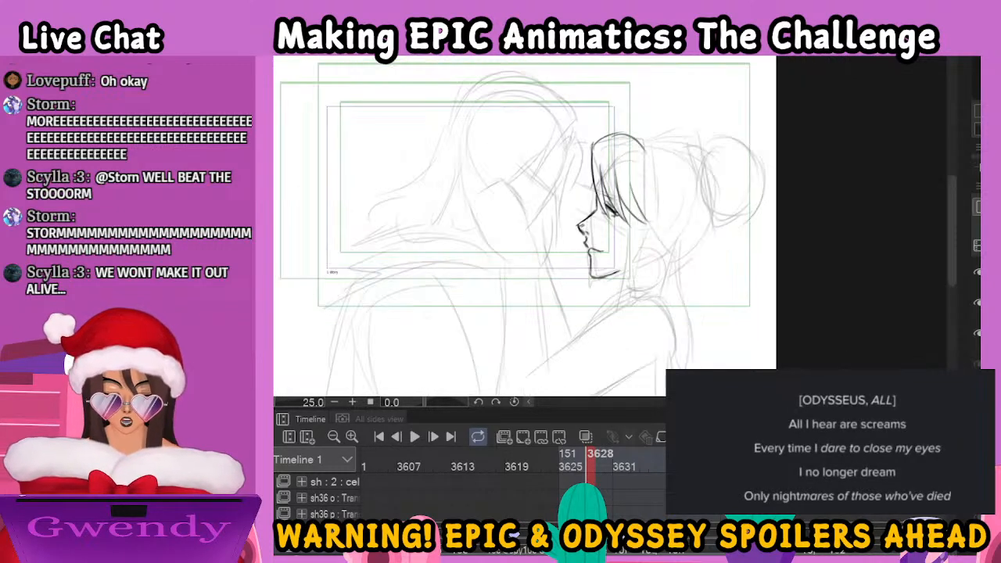
drag(683, 352, 688, 311)
drag(640, 178, 621, 271)
drag(651, 183, 637, 257)
mouse_move(614, 215)
mouse_down()
mouse_move(658, 243)
mouse_move(641, 243)
mouse_move(662, 210)
mouse_move(657, 248)
mouse_up()
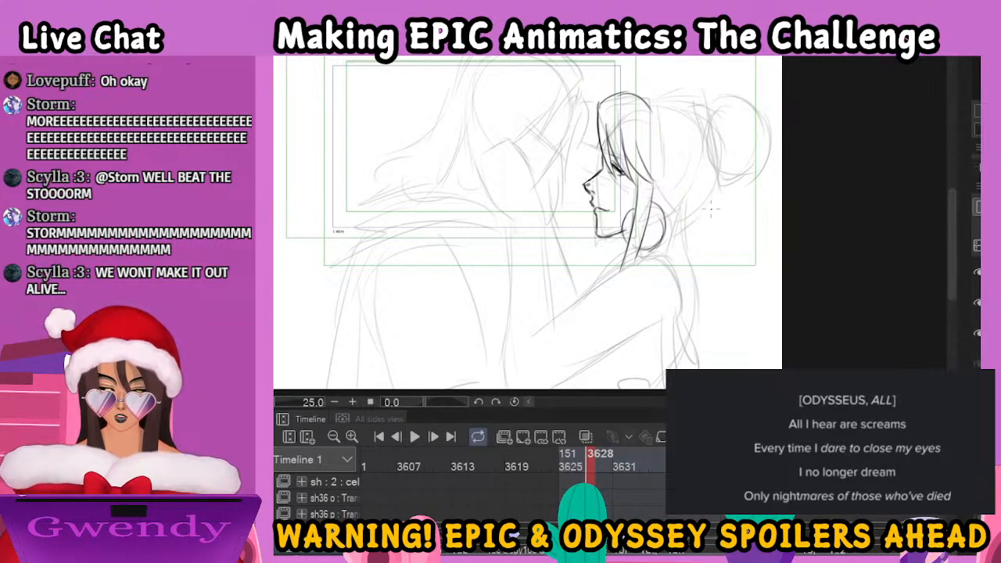
Ink the profile woman's hair from the crown down the back of her head to the nape, and add the round bun
drag(704, 211, 689, 291)
drag(636, 205, 639, 263)
mouse_move(624, 177)
mouse_down()
mouse_move(693, 184)
mouse_move(708, 202)
mouse_move(713, 190)
mouse_move(700, 185)
mouse_move(724, 184)
mouse_move(715, 248)
mouse_up()
drag(700, 190, 710, 266)
mouse_move(718, 228)
mouse_down()
mouse_move(713, 271)
mouse_move(715, 257)
mouse_move(666, 306)
mouse_move(648, 303)
mouse_move(670, 319)
mouse_up()
mouse_move(721, 190)
mouse_down()
mouse_move(731, 179)
mouse_move(767, 203)
mouse_up()
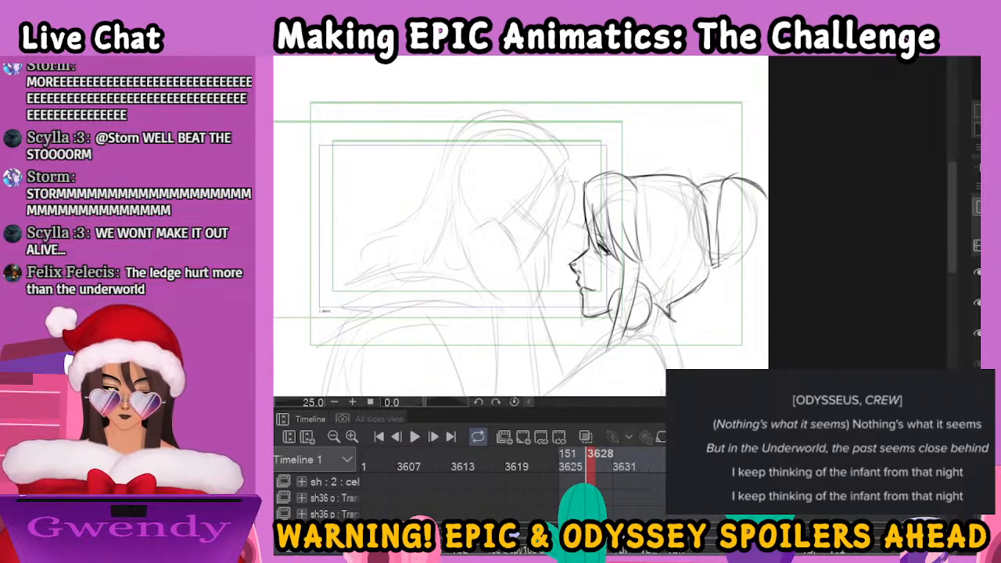
mouse_move(711, 252)
mouse_down()
mouse_move(741, 275)
mouse_move(760, 266)
mouse_move(760, 243)
mouse_up()
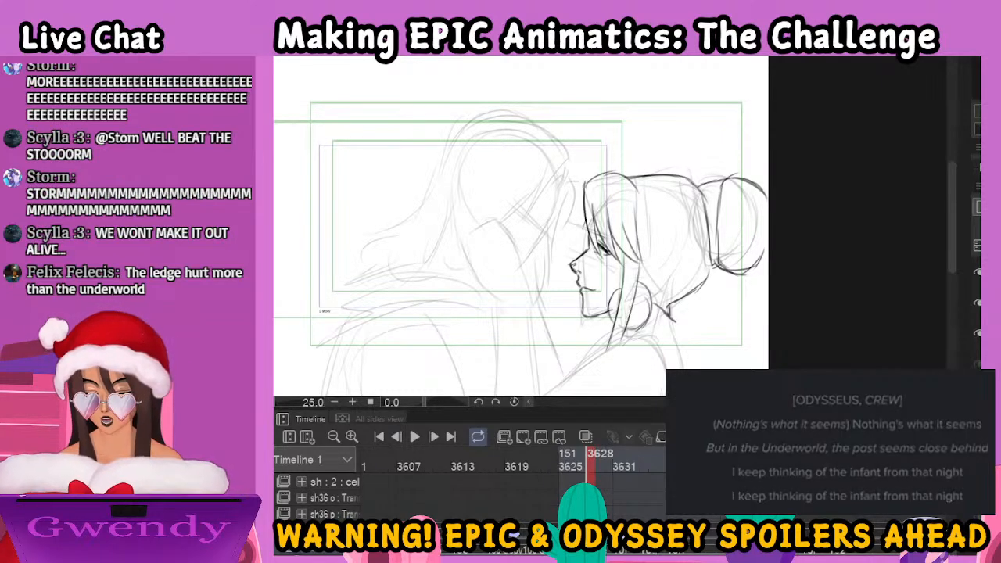
Lasso the woman's bun, skew it slightly upward and shift it against the head, and touch up the line joining it
mouse_move(711, 156)
mouse_down()
mouse_move(804, 260)
mouse_move(730, 152)
mouse_up()
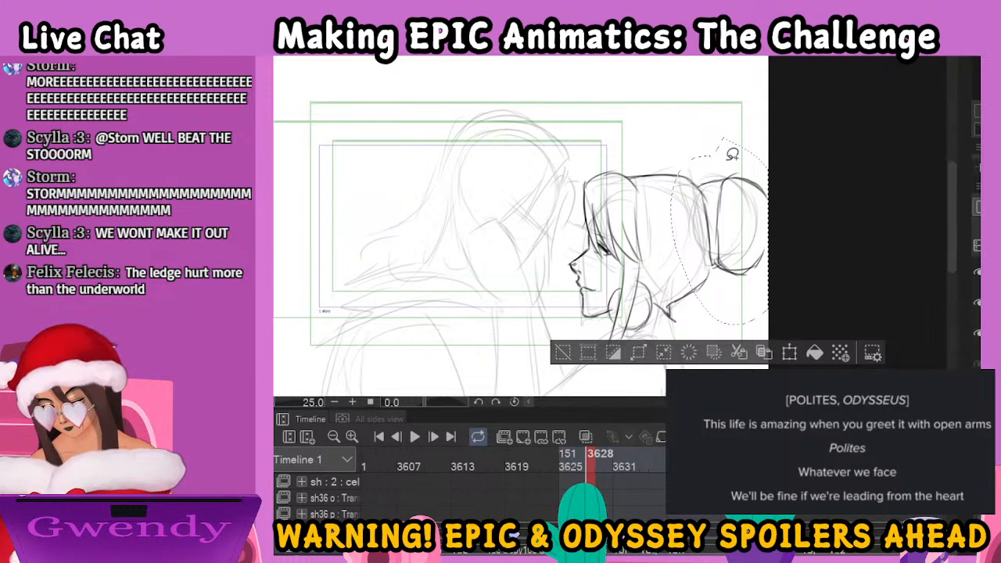
key(ctrl+t)
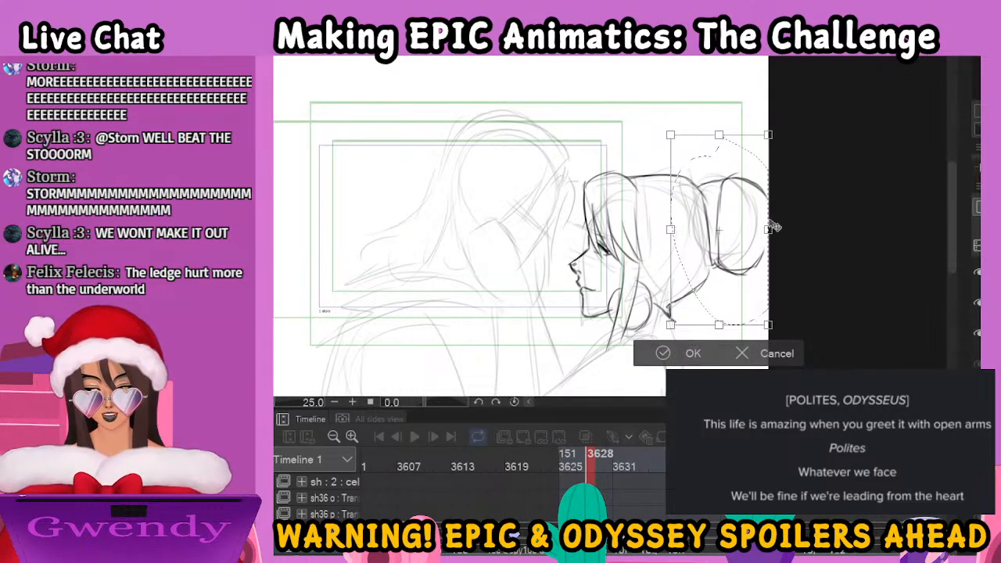
drag(770, 234, 771, 227)
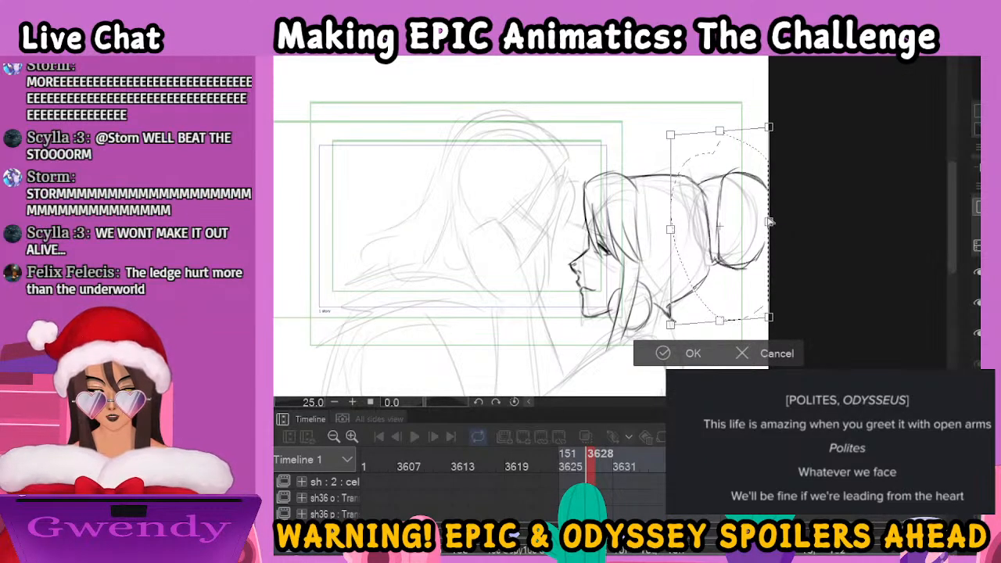
drag(769, 185, 761, 183)
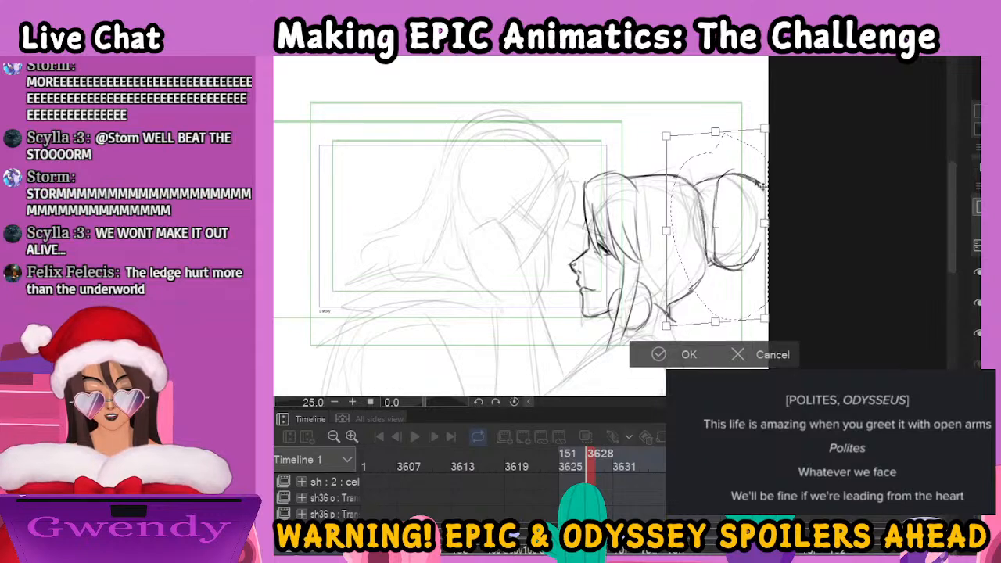
drag(716, 323, 721, 321)
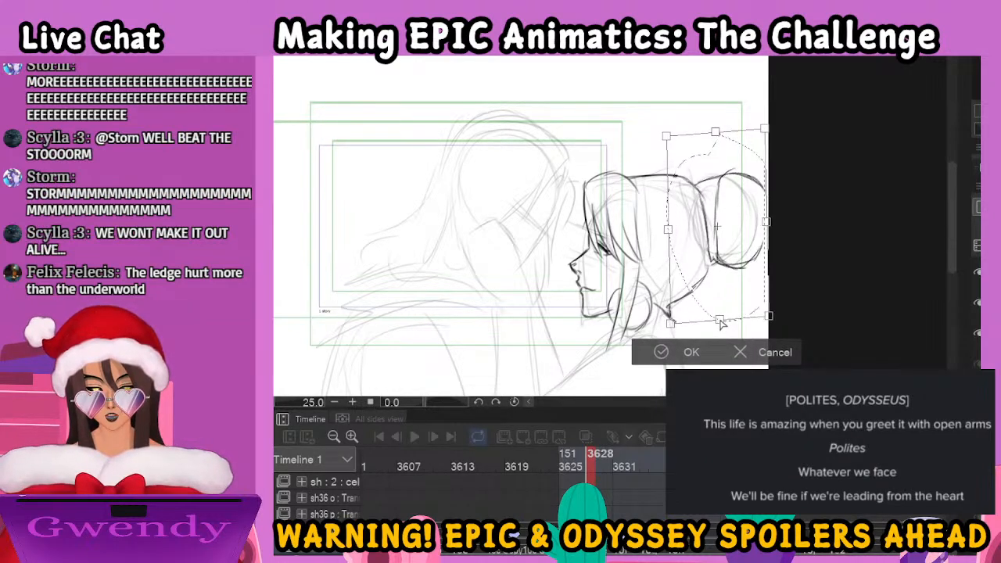
key(Return)
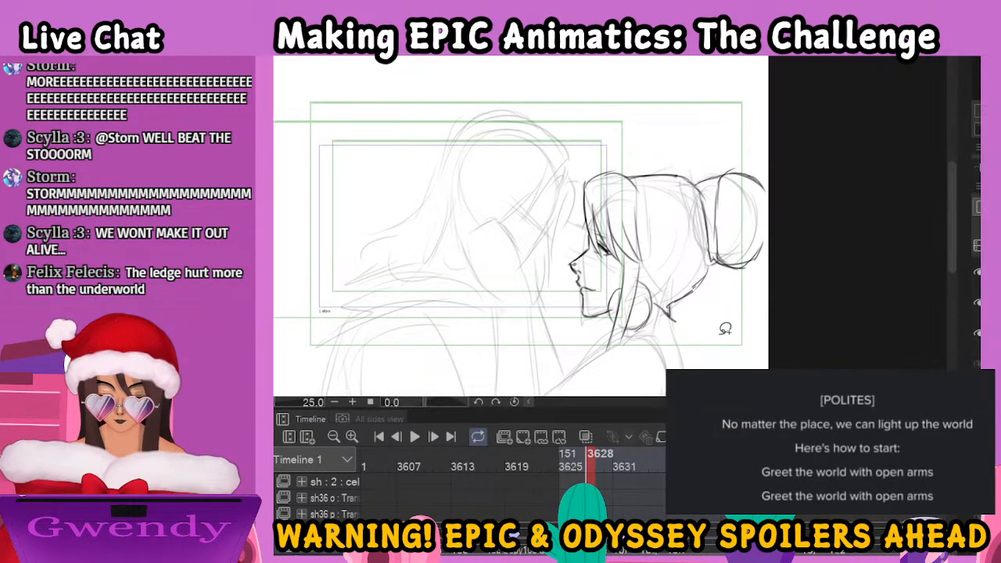
drag(700, 189, 716, 174)
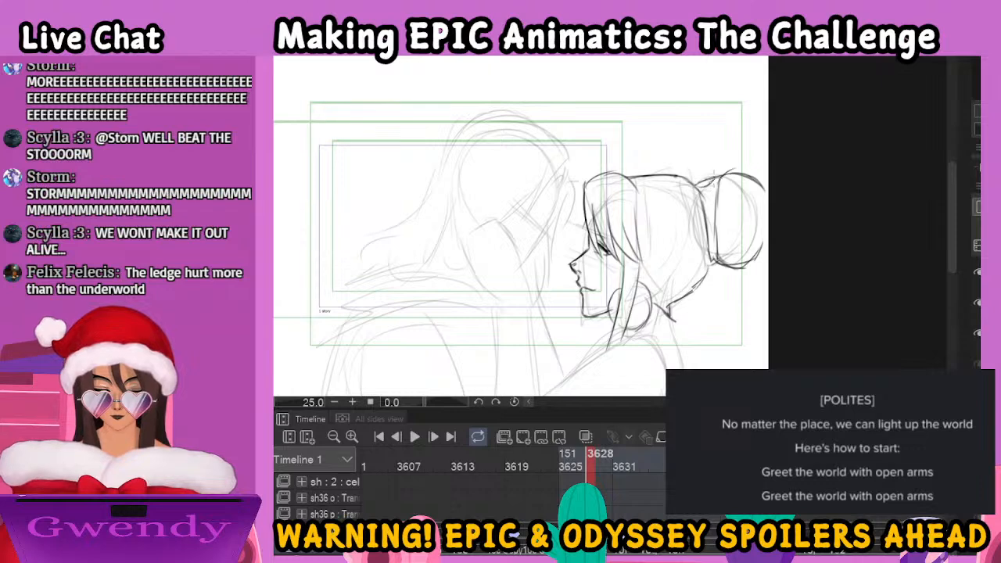
Ink the woman's shoulder and the upper and lower edges of her raised arm down to the elbow
drag(723, 314, 775, 193)
drag(696, 211, 560, 308)
drag(640, 316, 703, 278)
drag(695, 216, 713, 263)
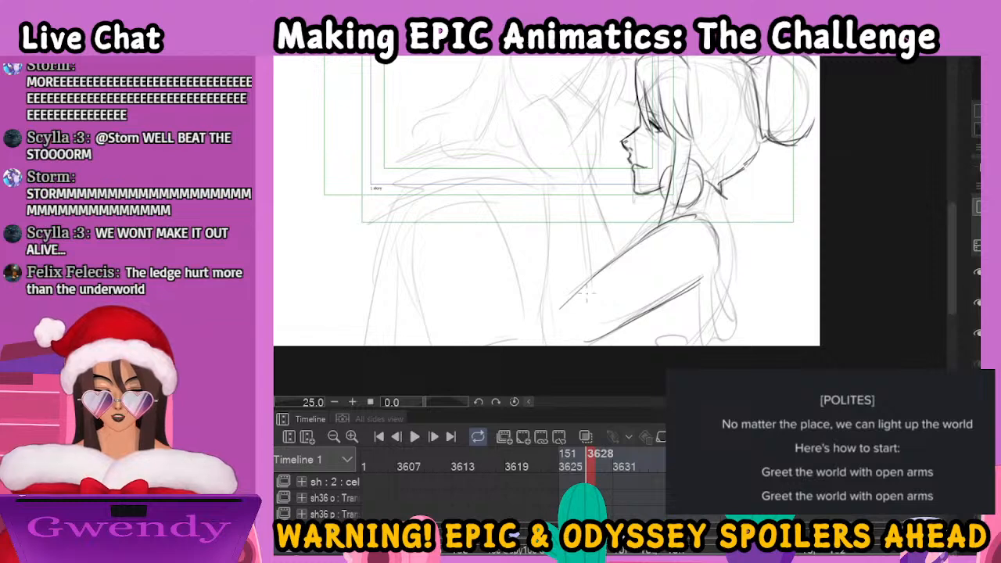
Ink the woman's upright forearm from wrist to elbow and strengthen the lines of her lower arm edge and shoulder
drag(552, 188, 577, 185)
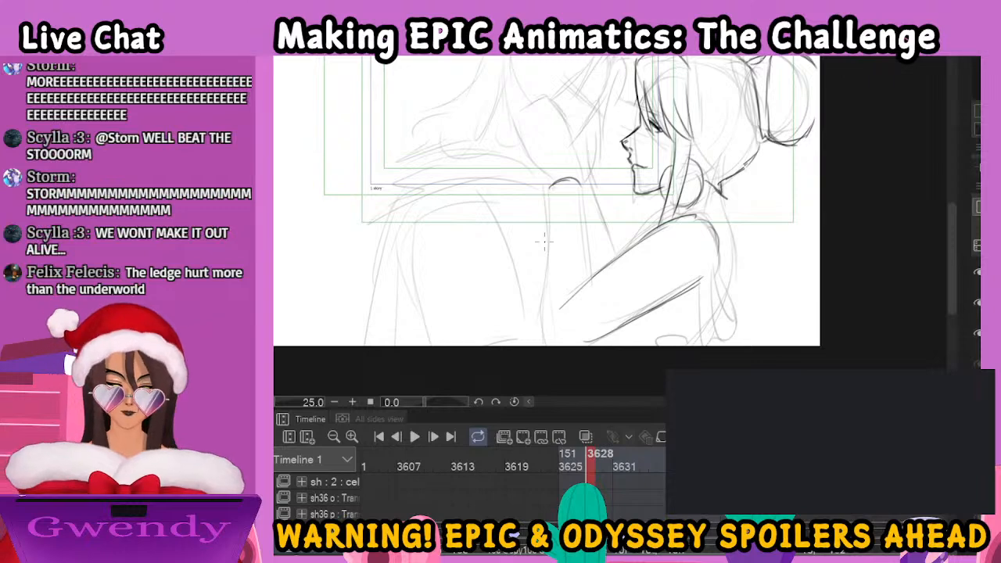
drag(550, 191, 550, 346)
drag(583, 197, 591, 285)
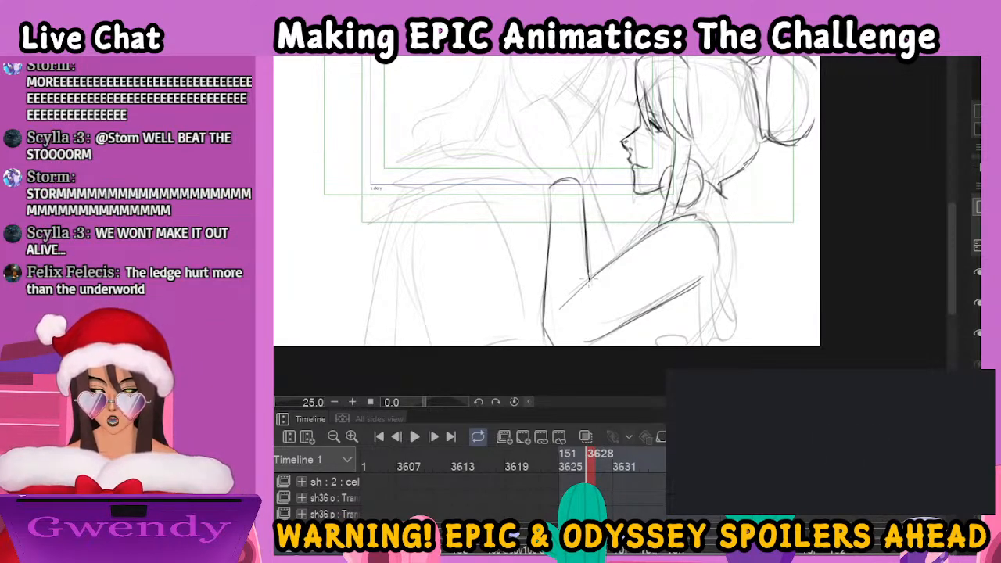
drag(580, 345, 709, 271)
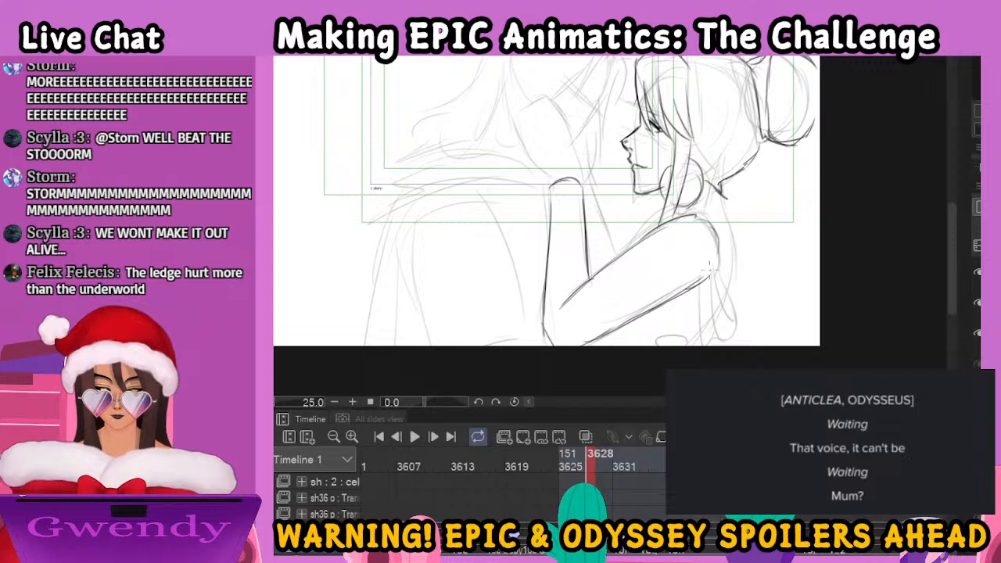
mouse_move(680, 221)
mouse_down()
mouse_move(709, 208)
mouse_move(718, 255)
mouse_up()
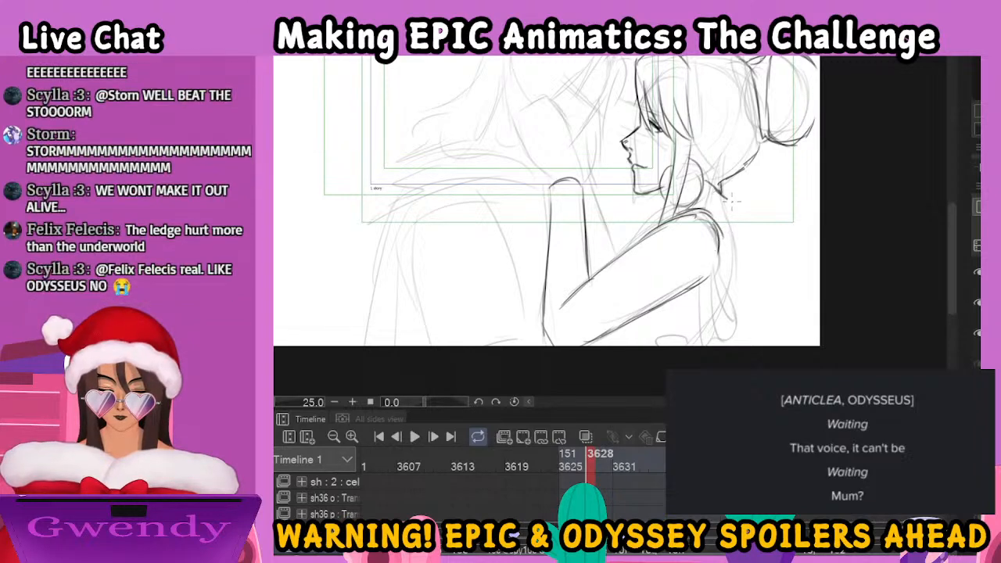
Ink the woman's back below the nape, with the drapery edges and wavy folds hanging behind her shoulder
drag(723, 201, 739, 286)
mouse_move(720, 233)
mouse_down()
mouse_move(738, 328)
mouse_move(732, 346)
mouse_up()
drag(716, 268, 709, 345)
drag(729, 289, 744, 345)
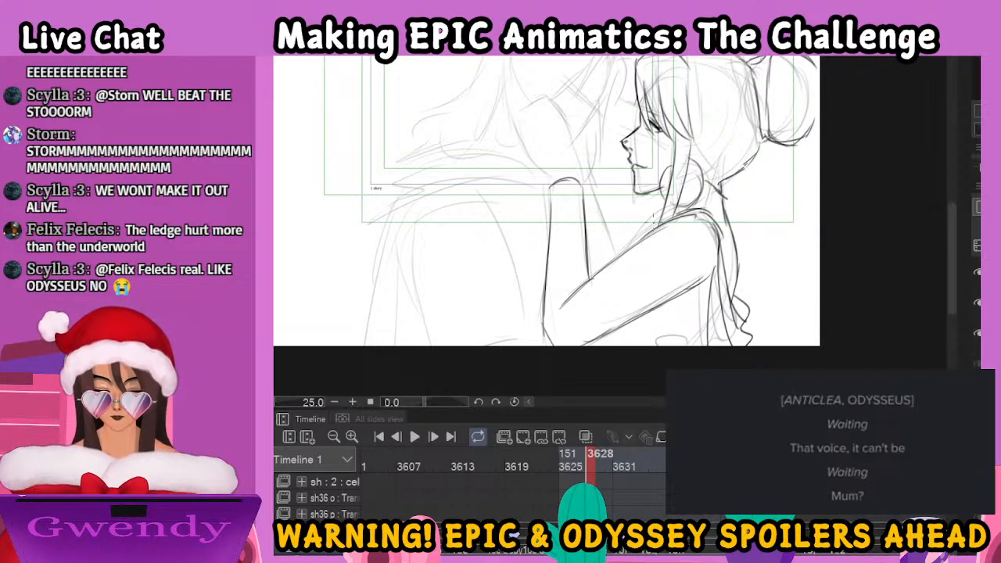
Ink the curved cuff line across the woman's forearm and the outer contour of her hand on the man's face
drag(667, 232, 700, 312)
drag(584, 318, 617, 318)
mouse_move(614, 261)
mouse_down()
mouse_move(614, 222)
mouse_move(584, 171)
mouse_up()
mouse_move(594, 462)
mouse_down()
mouse_move(567, 466)
mouse_move(591, 463)
mouse_up()
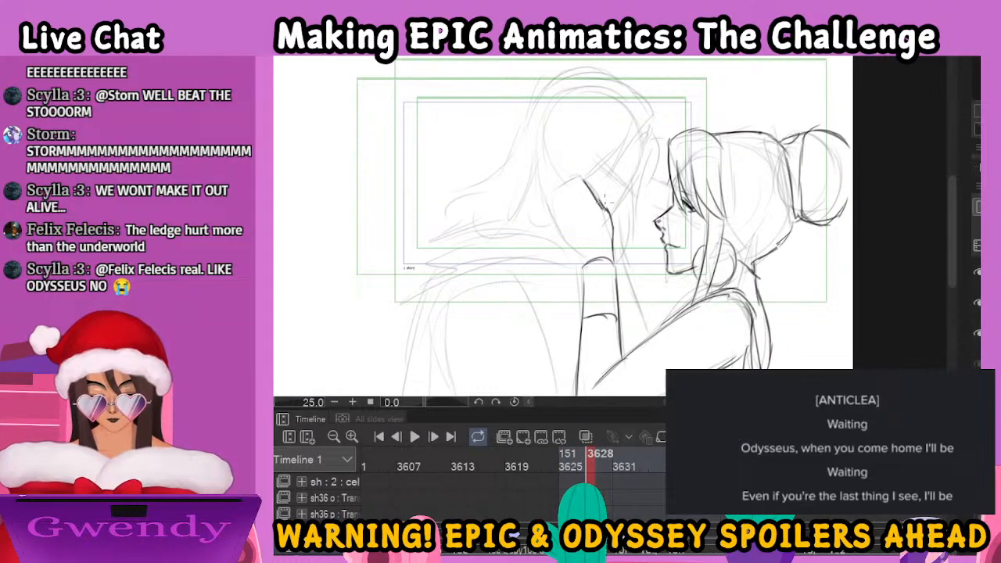
Ink the man's hair edge from forehead to behind the woman's hand, and mark the hand's heel and fingers
mouse_move(646, 117)
mouse_down()
mouse_move(621, 162)
mouse_move(633, 124)
mouse_move(627, 167)
mouse_move(604, 154)
mouse_move(620, 140)
mouse_move(590, 167)
mouse_move(558, 236)
mouse_up()
mouse_move(566, 172)
mouse_down()
mouse_move(535, 221)
mouse_move(545, 239)
mouse_move(570, 235)
mouse_move(583, 264)
mouse_up()
drag(573, 190, 581, 207)
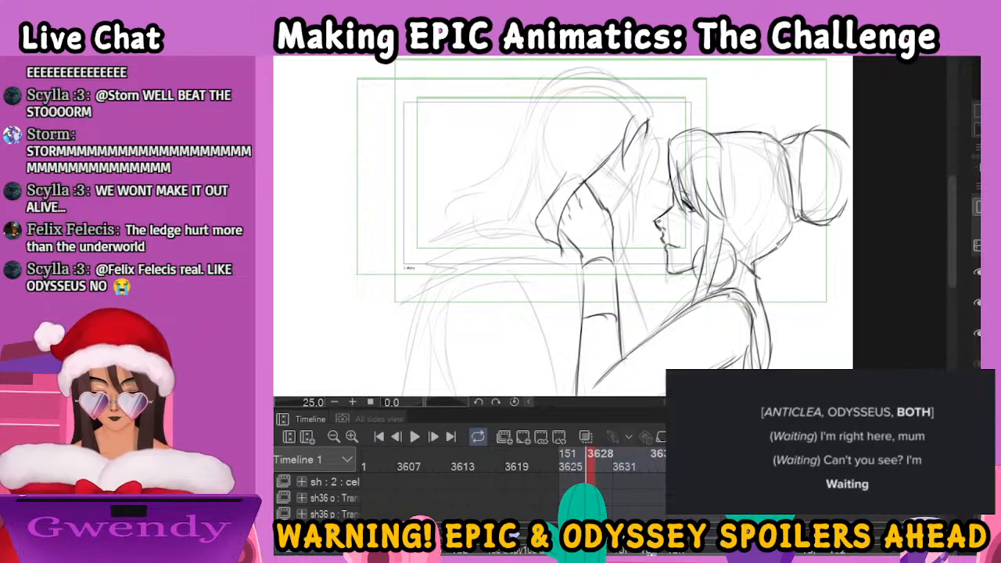
Ink the man's forehead contour and his closed eye with dark brow and lash strokes, working on a rotated canvas
key(ctrl+plus)
drag(424, 405, 435, 402)
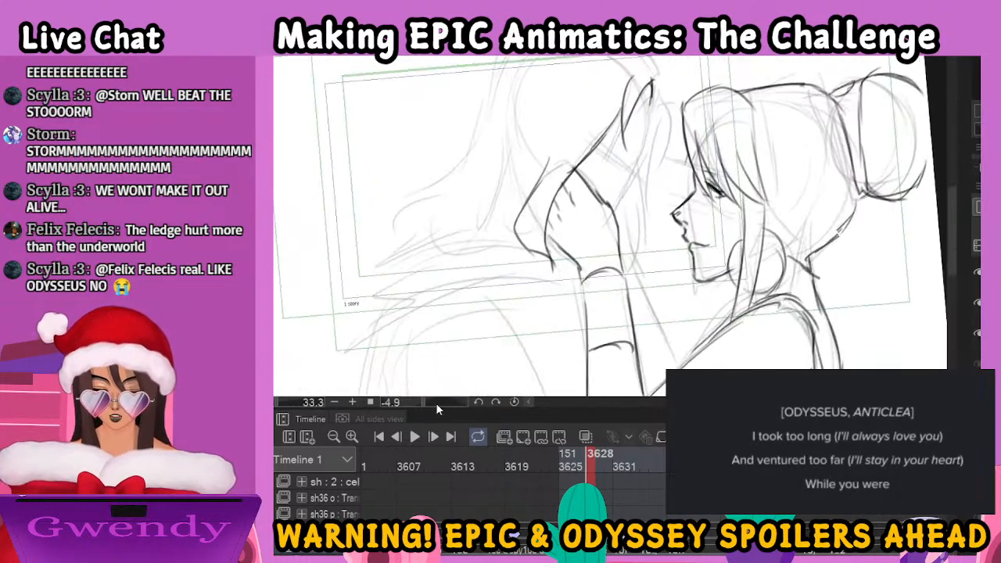
click(516, 403)
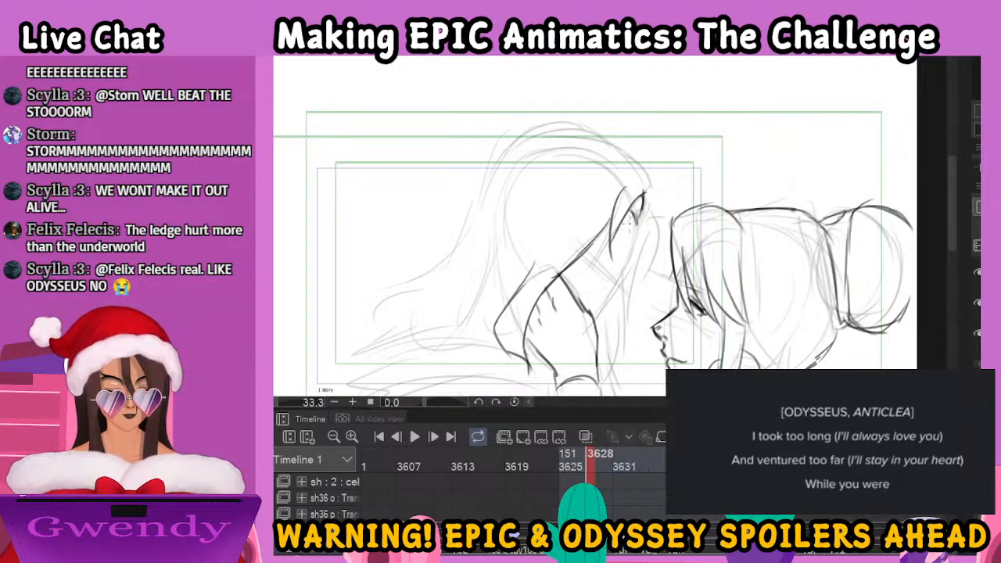
drag(424, 403, 410, 408)
drag(616, 226, 640, 222)
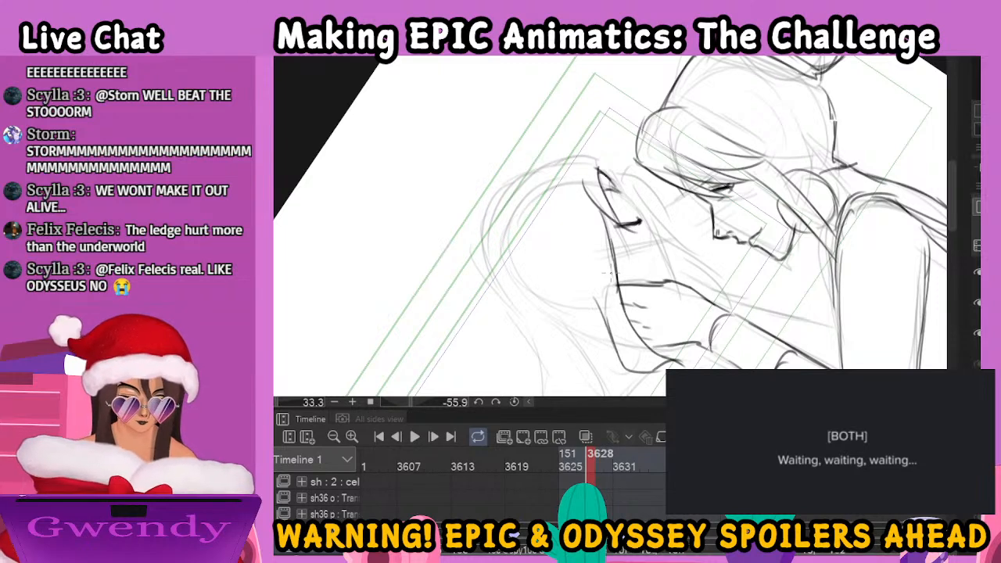
mouse_move(612, 225)
mouse_down()
mouse_move(645, 212)
mouse_move(647, 223)
mouse_move(647, 209)
mouse_move(645, 233)
mouse_up()
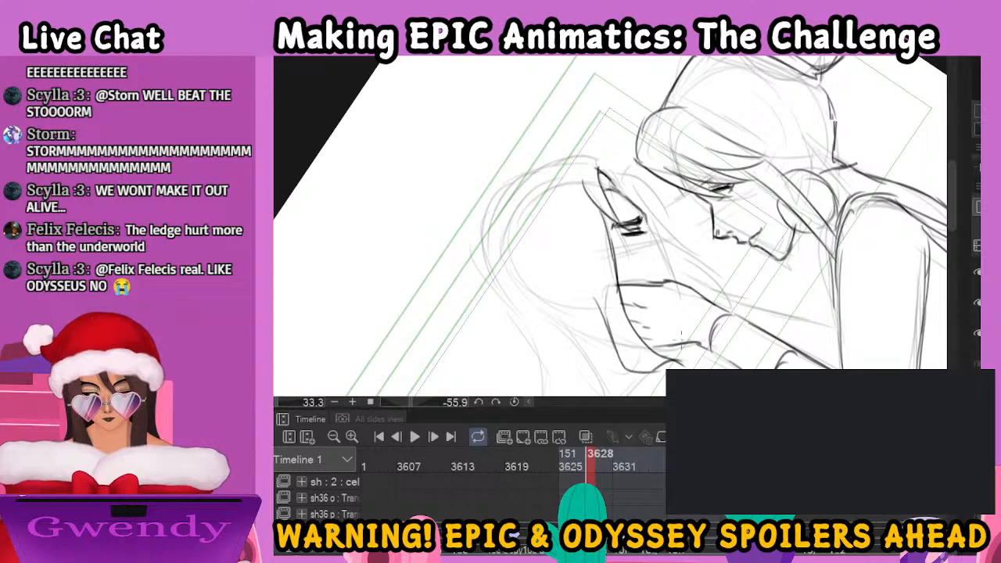
Ink the man's nose and lips in profile and the woman's thumb resting on his cheek, with the canvas rotation reset
click(515, 402)
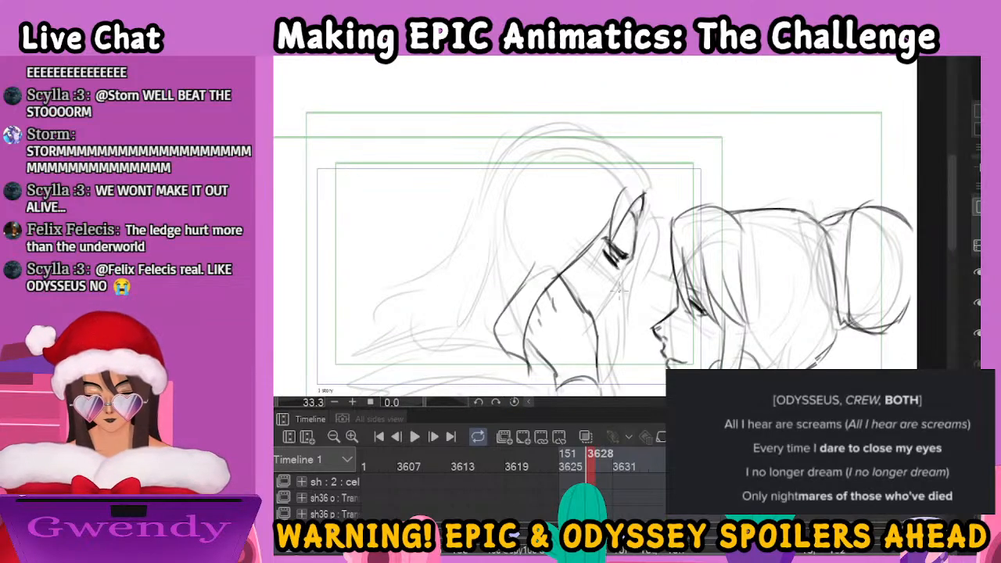
mouse_move(622, 270)
mouse_down()
mouse_move(628, 303)
mouse_move(618, 305)
mouse_up()
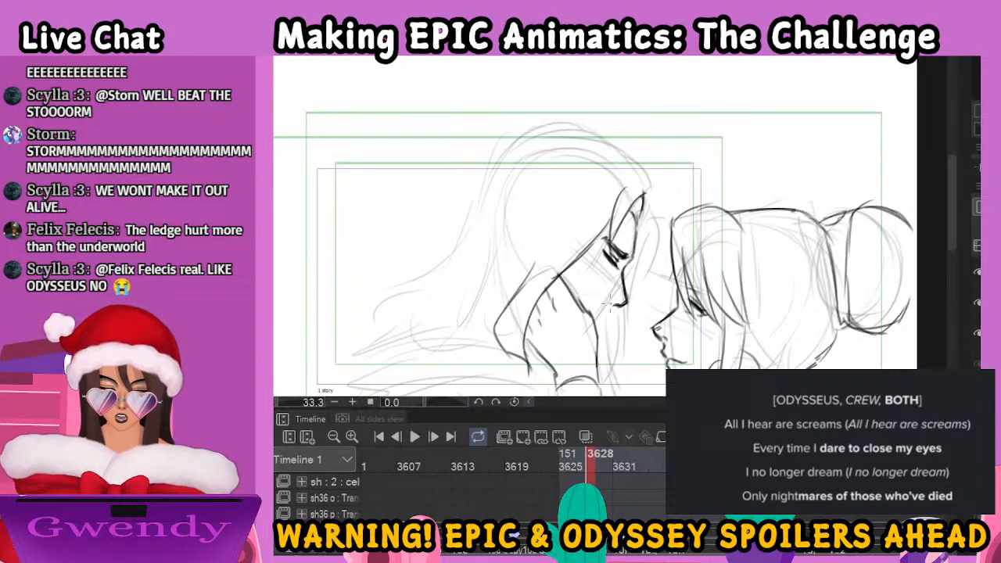
mouse_move(615, 306)
mouse_down()
mouse_move(608, 314)
mouse_move(590, 275)
mouse_move(582, 302)
mouse_move(589, 327)
mouse_up()
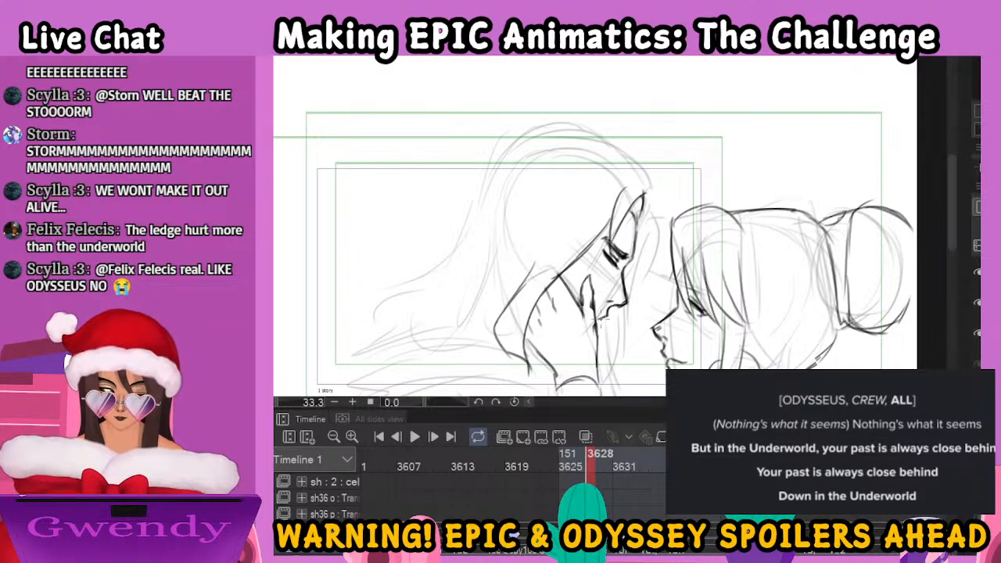
drag(609, 300, 595, 313)
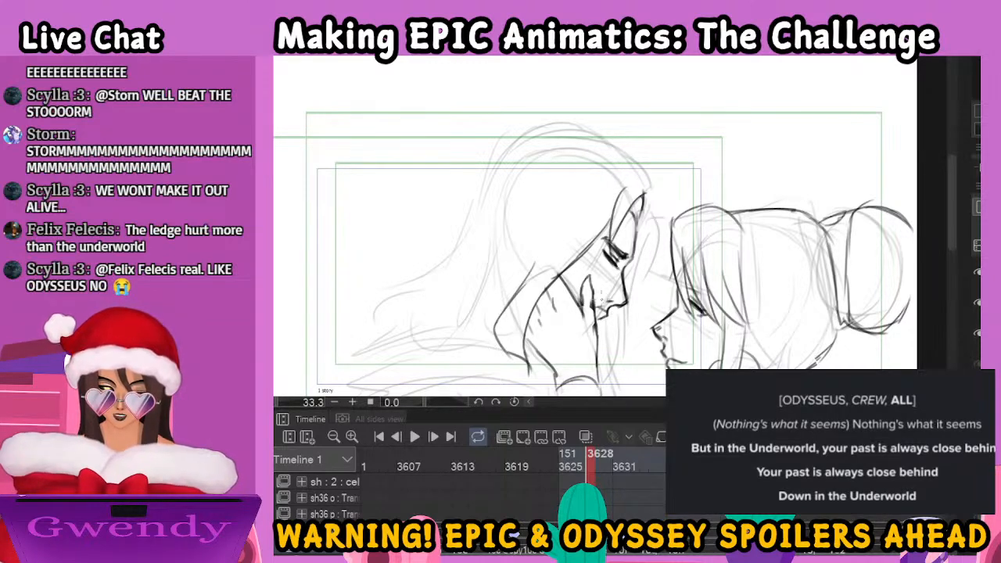
Ink the man's long hair from the strands before his face over the crown to the curled ends, plus the woman's far forearm
mouse_move(637, 224)
mouse_down()
mouse_move(641, 289)
mouse_move(629, 240)
mouse_move(639, 283)
mouse_move(652, 249)
mouse_move(650, 312)
mouse_up()
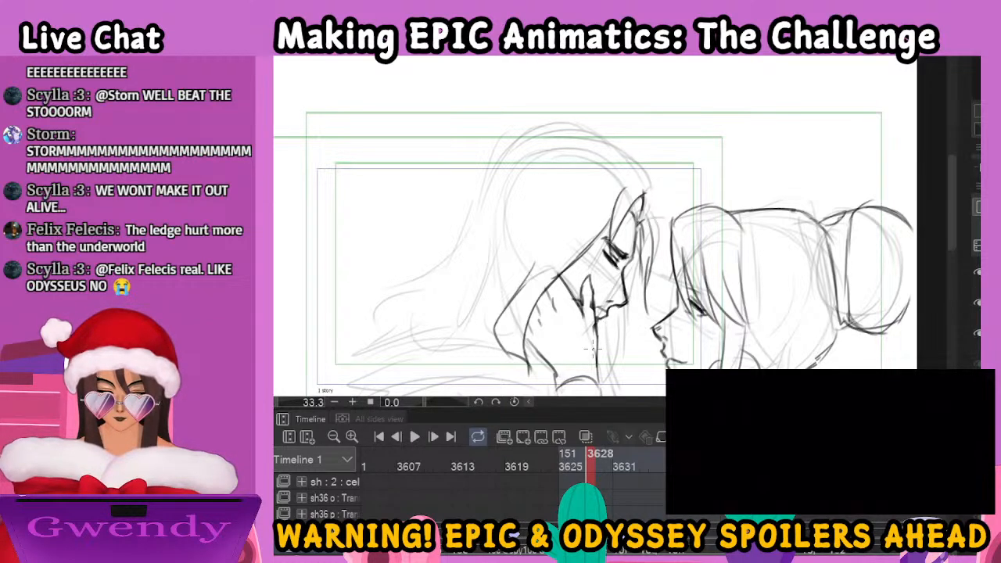
scroll(438, 242, down, 1)
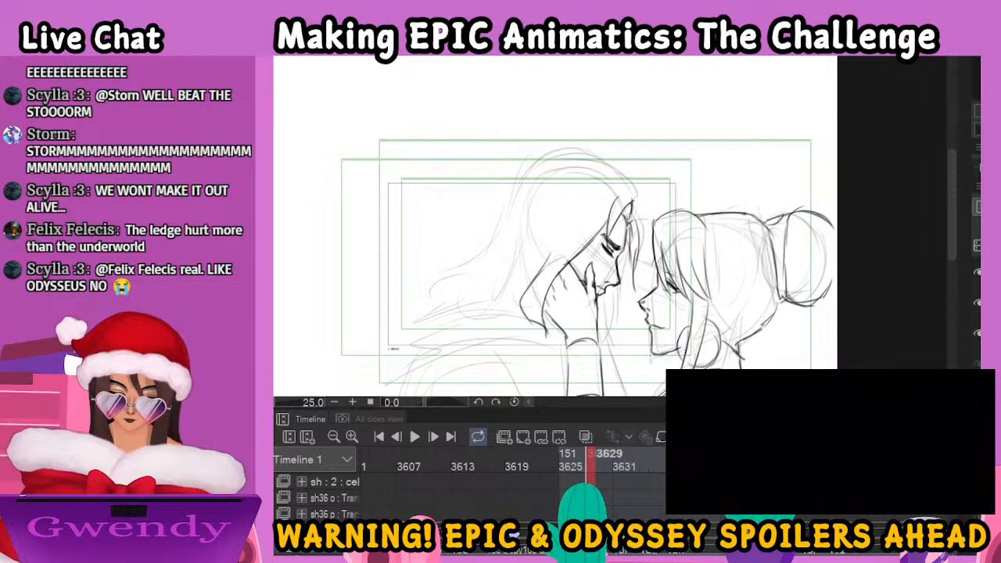
drag(664, 207, 733, 216)
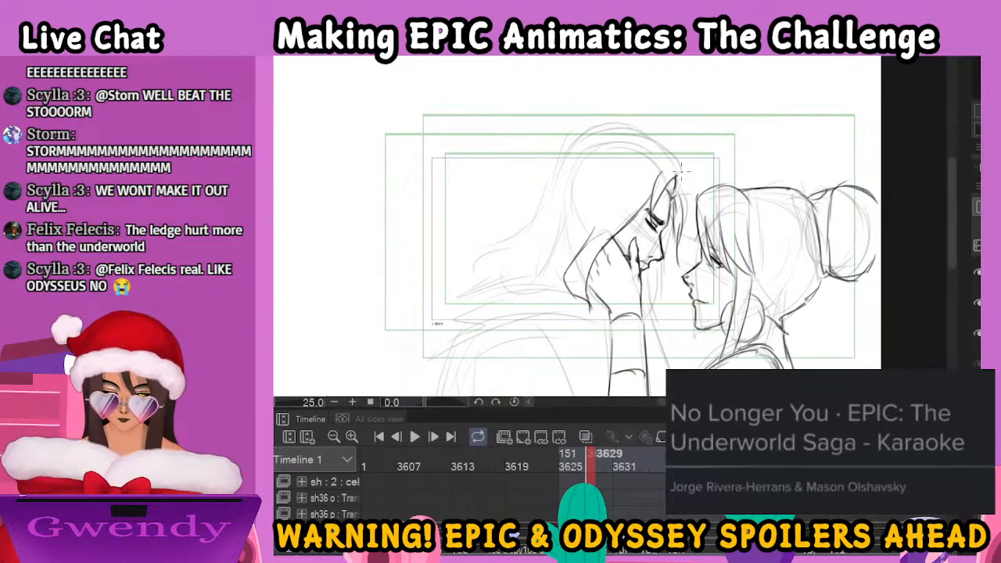
drag(682, 186, 682, 237)
mouse_move(672, 164)
mouse_down()
mouse_move(621, 128)
mouse_move(572, 138)
mouse_move(609, 133)
mouse_move(550, 174)
mouse_move(530, 208)
mouse_move(537, 220)
mouse_move(510, 230)
mouse_move(486, 268)
mouse_move(494, 255)
mouse_move(525, 251)
mouse_move(529, 290)
mouse_up()
mouse_move(563, 226)
mouse_down()
mouse_move(533, 287)
mouse_move(560, 294)
mouse_up()
mouse_move(667, 291)
mouse_down()
mouse_move(628, 186)
mouse_move(627, 220)
mouse_up()
drag(624, 275, 639, 266)
drag(628, 225, 652, 299)
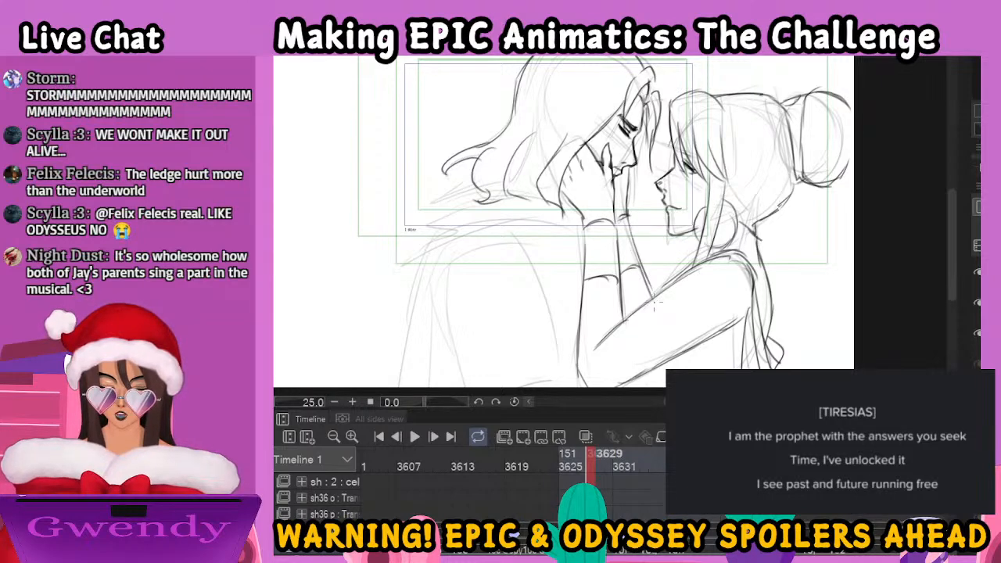
Ink the man's cloak draped around his neck and shoulders as several layered, sweeping folds
mouse_move(567, 199)
mouse_down()
mouse_move(514, 200)
mouse_move(417, 230)
mouse_move(482, 191)
mouse_up()
mouse_move(412, 231)
mouse_down()
mouse_move(414, 255)
mouse_move(392, 294)
mouse_move(393, 336)
mouse_move(525, 258)
mouse_up()
mouse_move(430, 263)
mouse_down()
mouse_move(540, 227)
mouse_move(559, 231)
mouse_up()
mouse_move(519, 261)
mouse_down()
mouse_move(579, 244)
mouse_move(569, 244)
mouse_up()
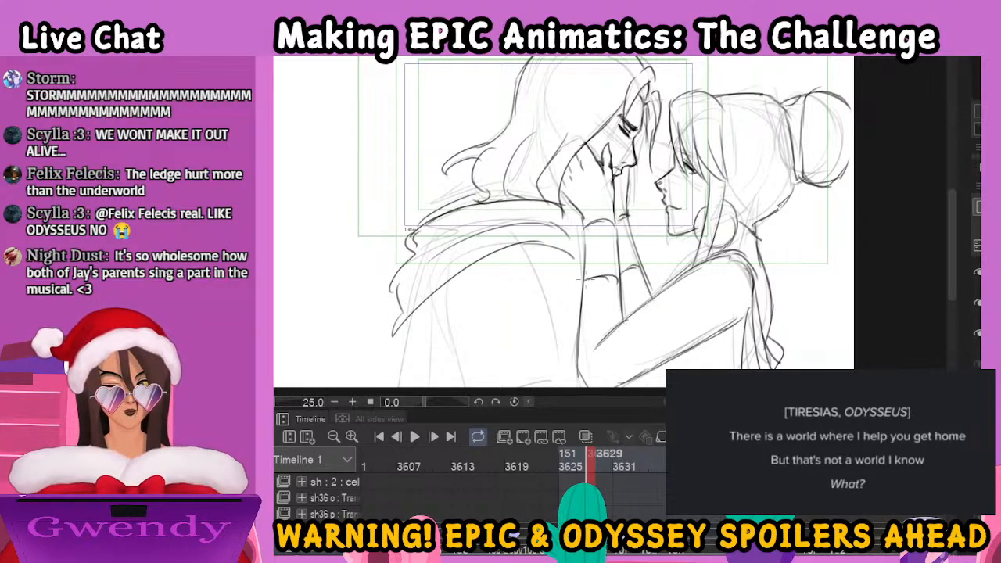
Ink the man's upper arm and back below the cloak as long lines running down to the canvas edge
drag(608, 284, 655, 214)
drag(490, 226, 514, 316)
drag(576, 188, 624, 302)
drag(455, 248, 447, 319)
mouse_move(480, 221)
mouse_down()
mouse_move(479, 308)
mouse_move(494, 325)
mouse_up()
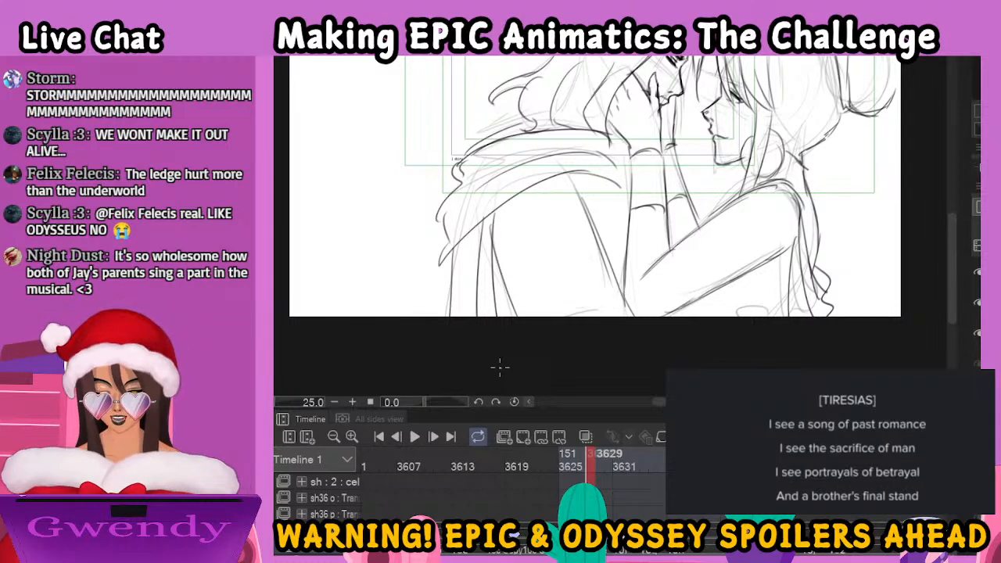
Add short cloak folds beside the woman's forearm and a pointed hair strand hanging below the man's face
key(space)
drag(706, 231, 699, 317)
drag(567, 262, 618, 291)
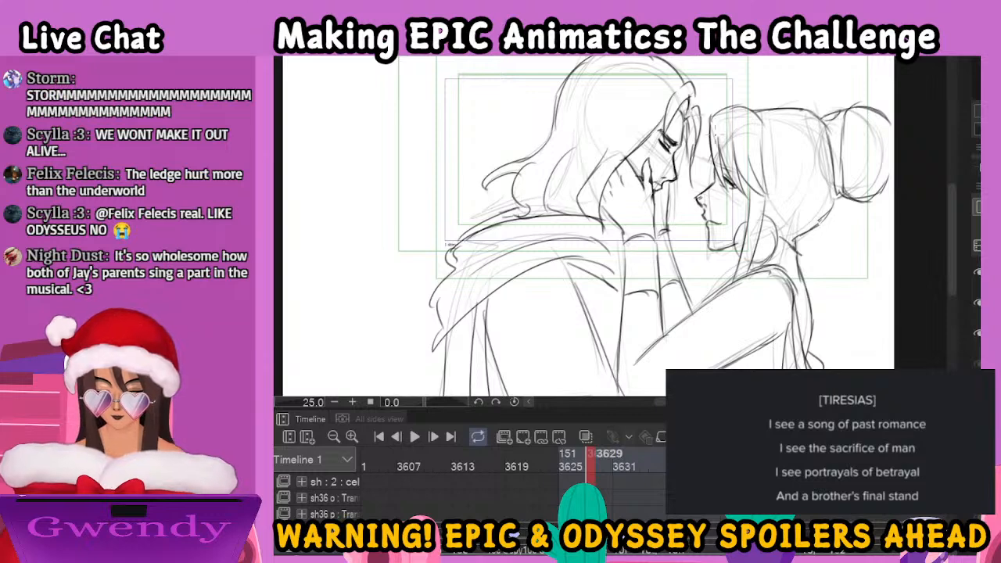
mouse_move(680, 164)
mouse_down()
mouse_move(682, 210)
mouse_move(669, 230)
mouse_up()
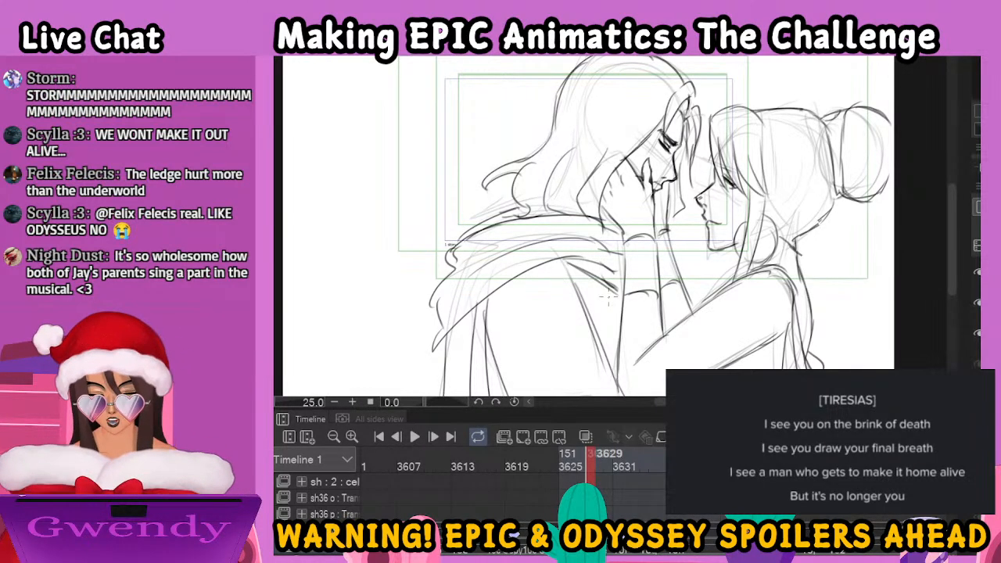
scroll(610, 298, down, 2)
scroll(609, 298, up, 2)
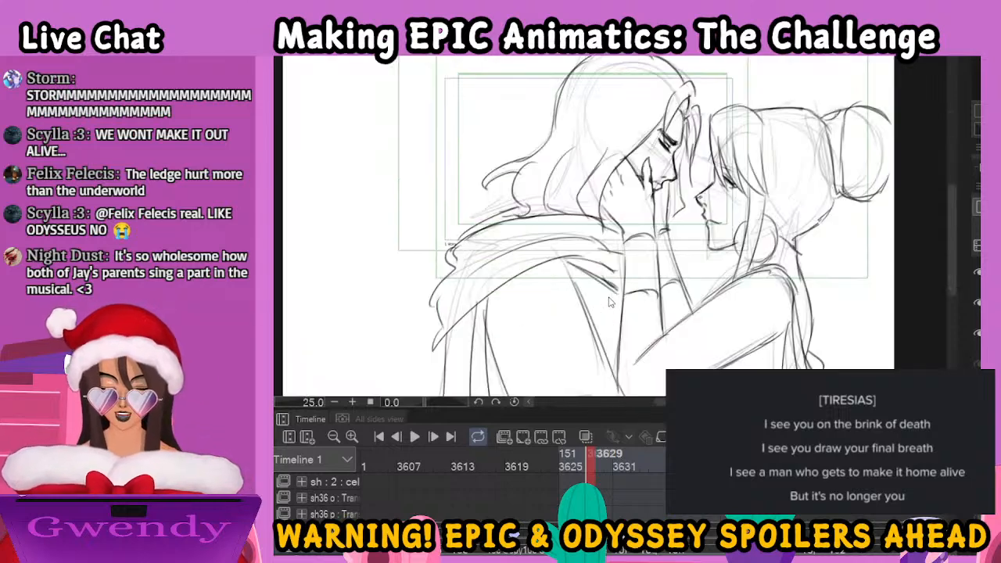
drag(756, 270, 671, 256)
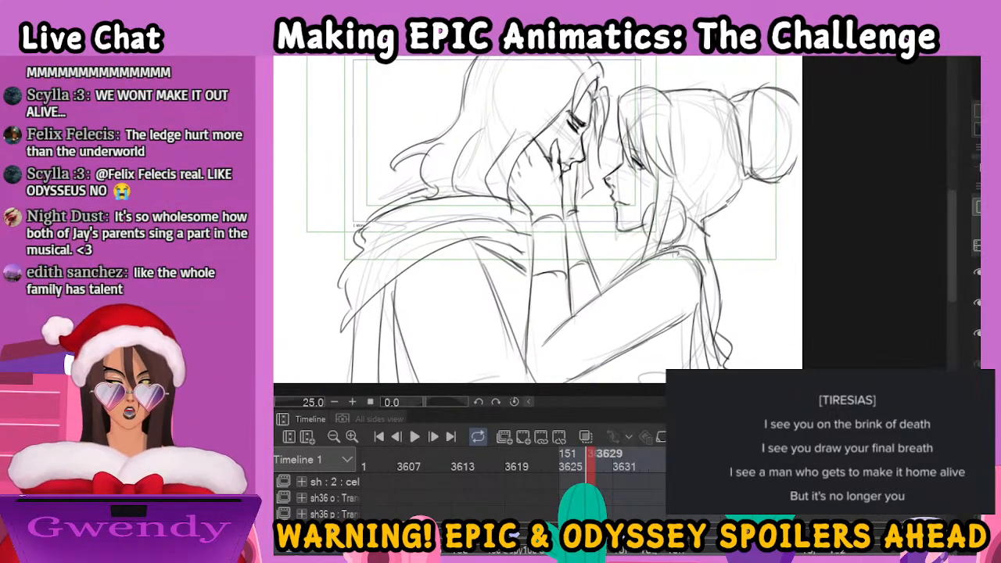
Go to frame 3631, fade its rough sketch, and ink the round outline of the woman's hair bun
click(618, 552)
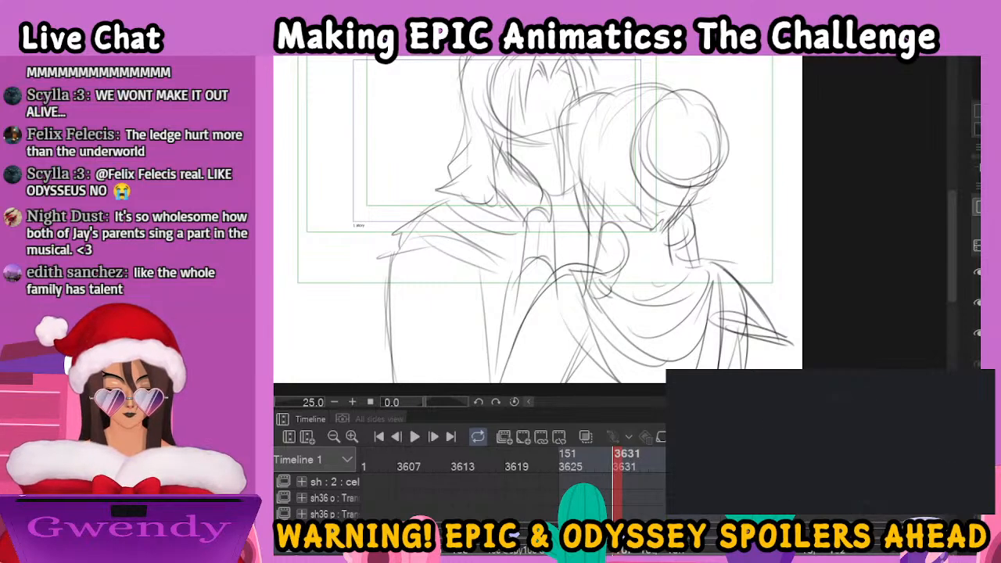
click(995, 206)
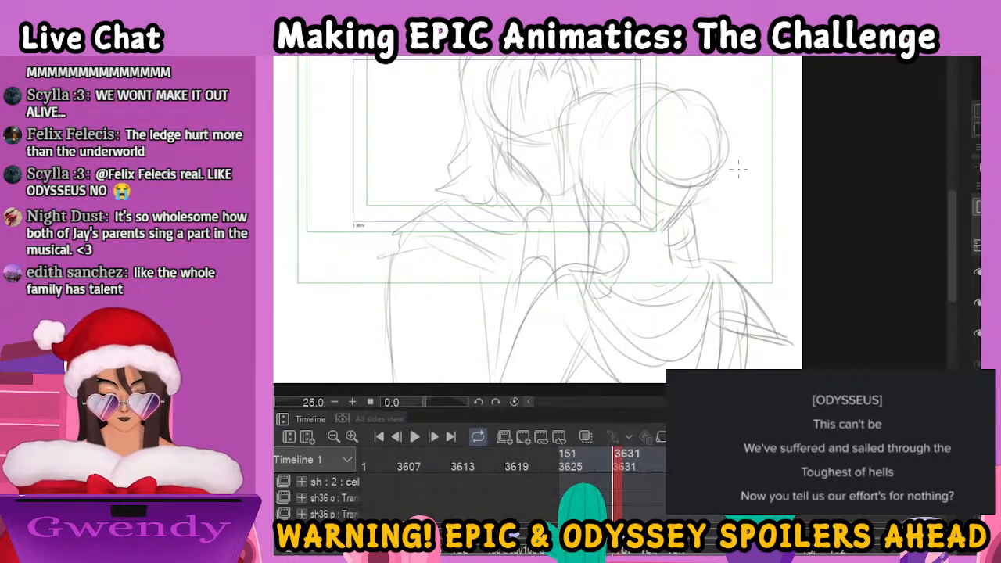
mouse_move(687, 97)
mouse_down()
mouse_move(643, 141)
mouse_move(644, 125)
mouse_move(675, 171)
mouse_move(713, 184)
mouse_move(724, 143)
mouse_move(681, 92)
mouse_move(701, 104)
mouse_move(719, 160)
mouse_up()
mouse_move(678, 86)
mouse_down()
mouse_move(649, 92)
mouse_move(630, 143)
mouse_move(644, 189)
mouse_move(672, 200)
mouse_up()
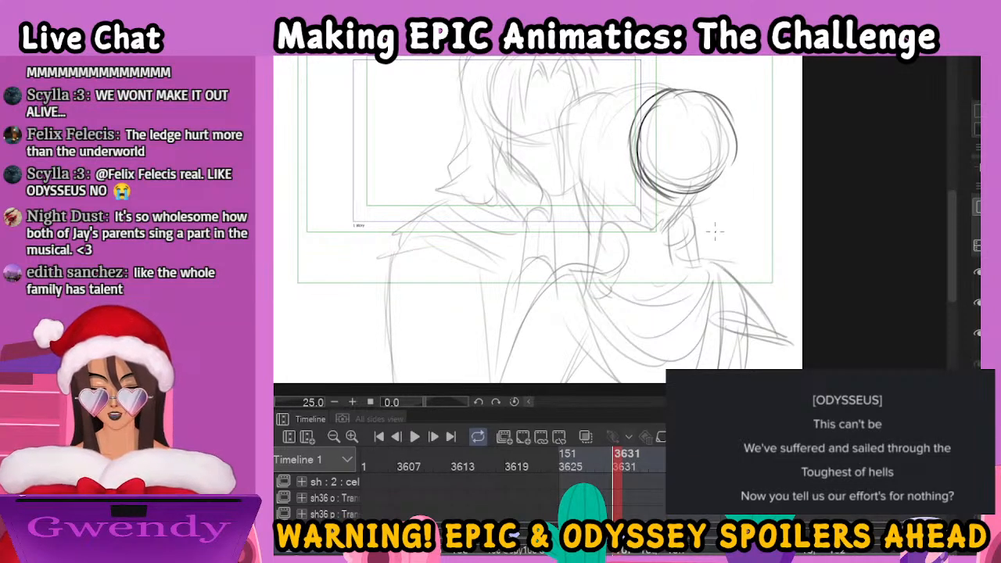
Ink the woman's hair around the bun, from the crown and gathered nape to the loose strands framing her face
drag(721, 235, 753, 277)
mouse_move(632, 140)
mouse_down()
mouse_move(654, 127)
mouse_move(694, 132)
mouse_up()
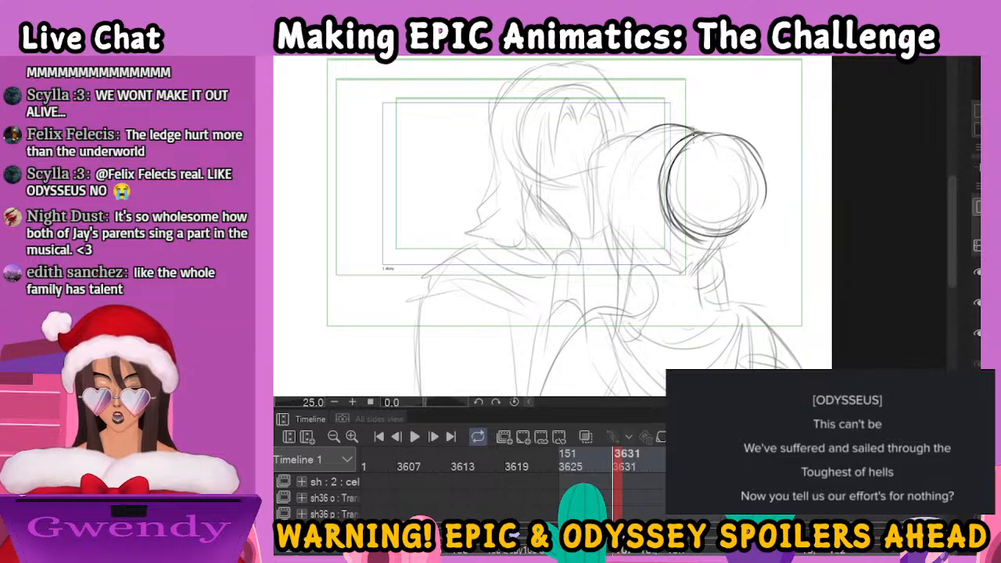
drag(618, 152, 613, 238)
mouse_move(602, 184)
mouse_down()
mouse_move(618, 246)
mouse_move(682, 296)
mouse_move(726, 230)
mouse_up()
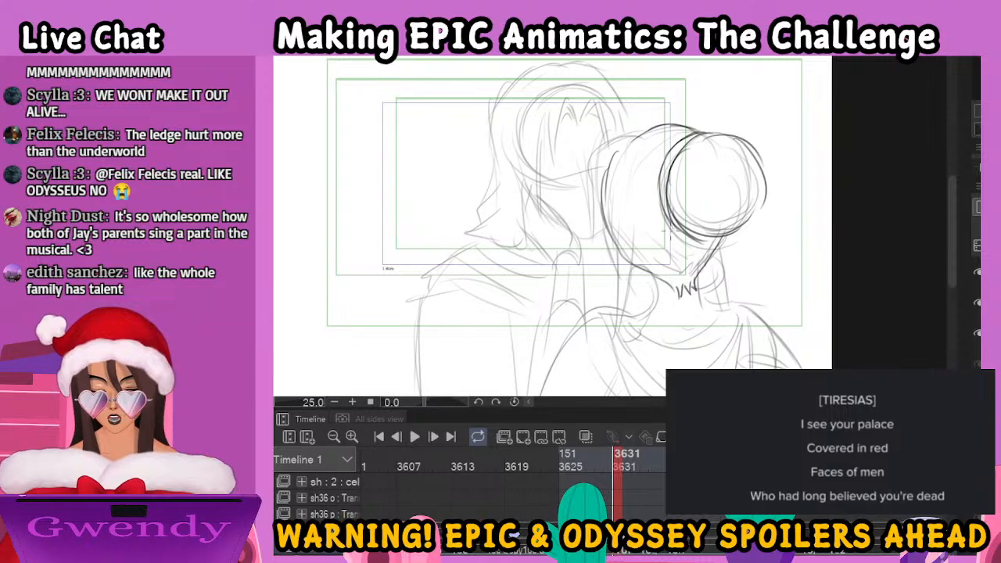
mouse_move(615, 466)
mouse_down()
mouse_move(590, 467)
mouse_move(619, 464)
mouse_up()
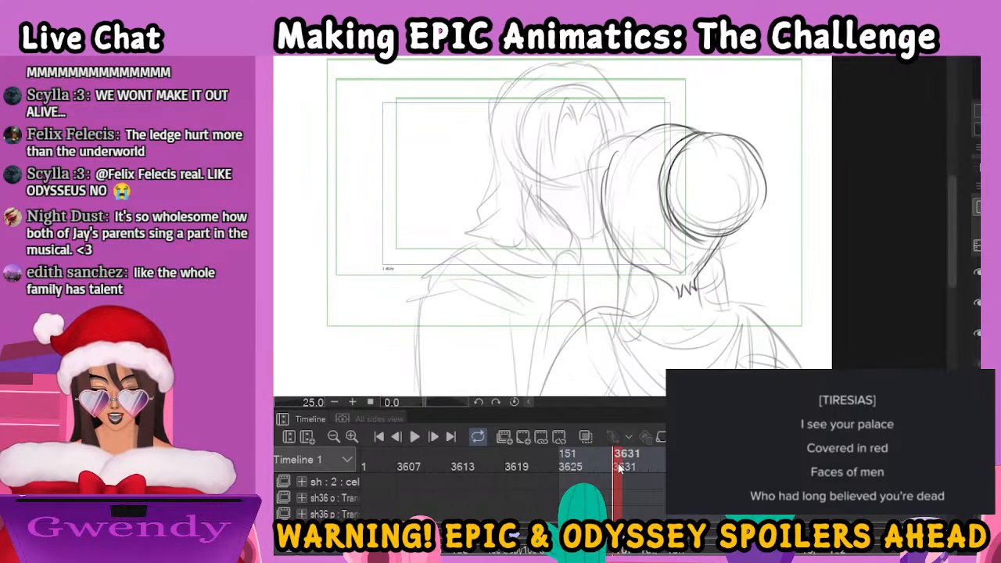
mouse_move(646, 130)
mouse_down()
mouse_move(610, 132)
mouse_move(590, 166)
mouse_move(591, 216)
mouse_move(614, 216)
mouse_up()
mouse_move(623, 251)
mouse_down()
mouse_move(619, 312)
mouse_move(631, 314)
mouse_up()
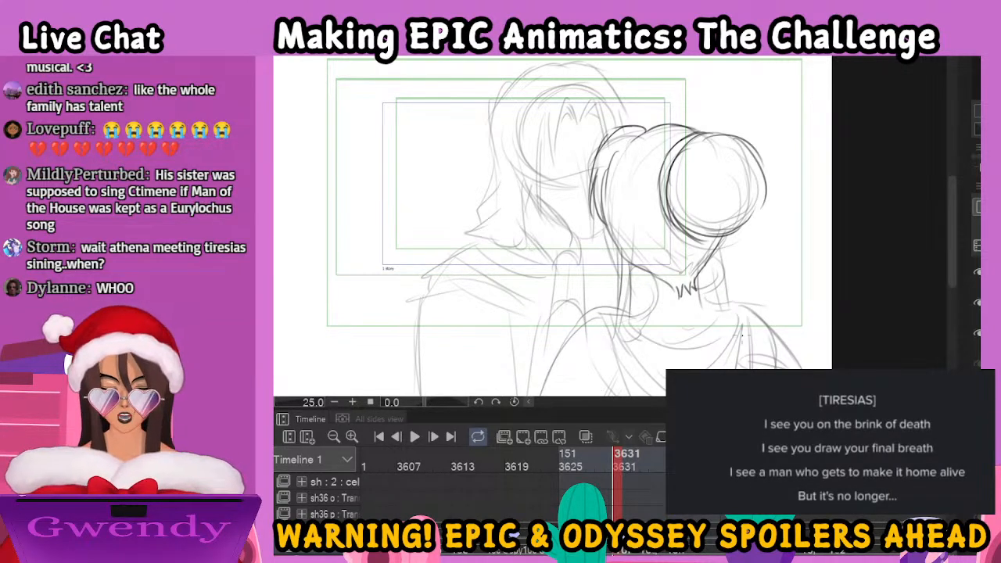
Ink the draped cloth folds across the woman's back, plus her near upper arm and the pointed cloth on the opposite shoulder
drag(764, 311, 749, 255)
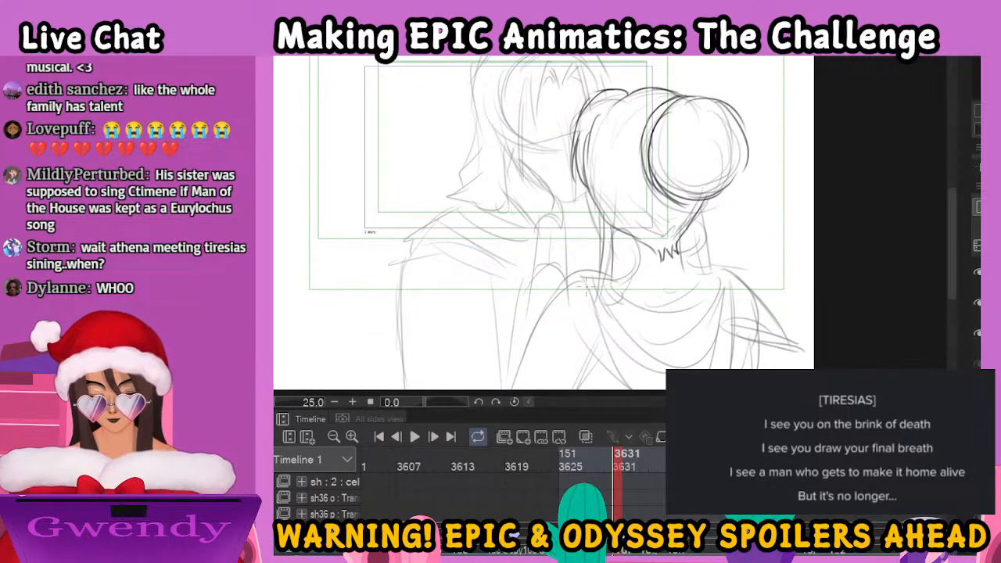
mouse_move(626, 305)
mouse_down()
mouse_move(716, 308)
mouse_move(758, 368)
mouse_up()
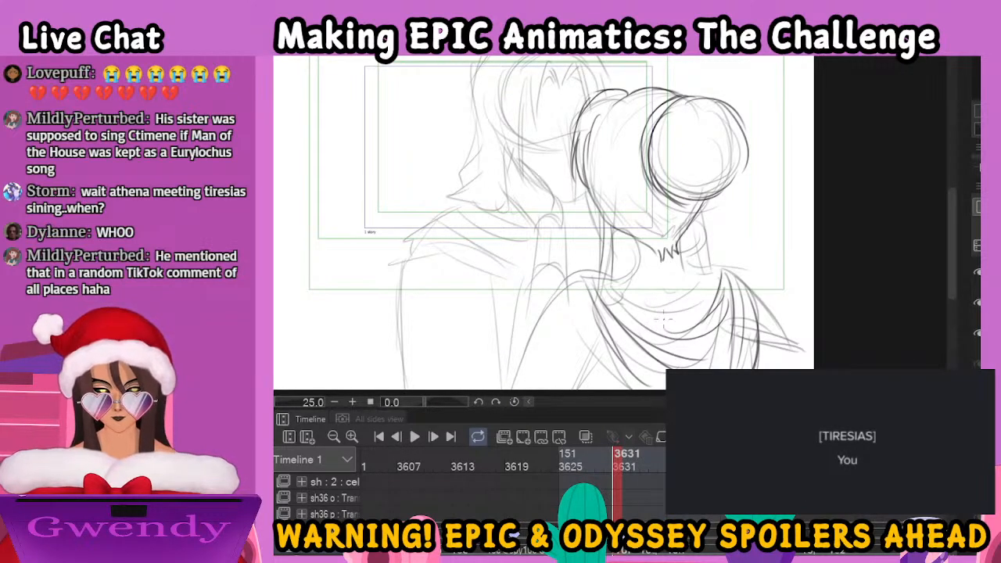
scroll(657, 323, down, 3)
mouse_move(608, 204)
mouse_down()
mouse_move(577, 221)
mouse_move(535, 342)
mouse_up()
drag(623, 255, 602, 313)
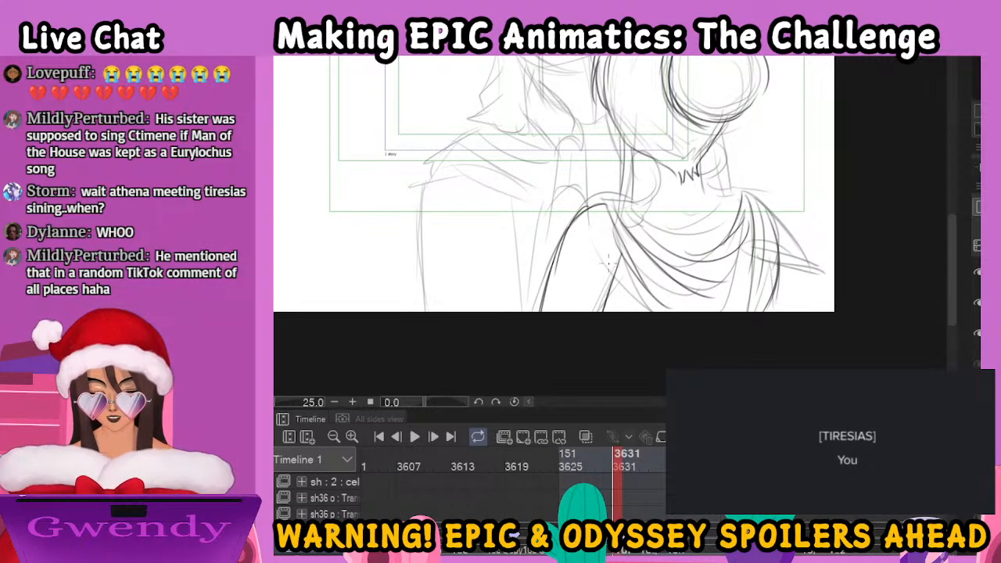
drag(756, 195, 820, 260)
mouse_move(794, 222)
mouse_down()
mouse_move(806, 244)
mouse_move(798, 260)
mouse_move(825, 275)
mouse_up()
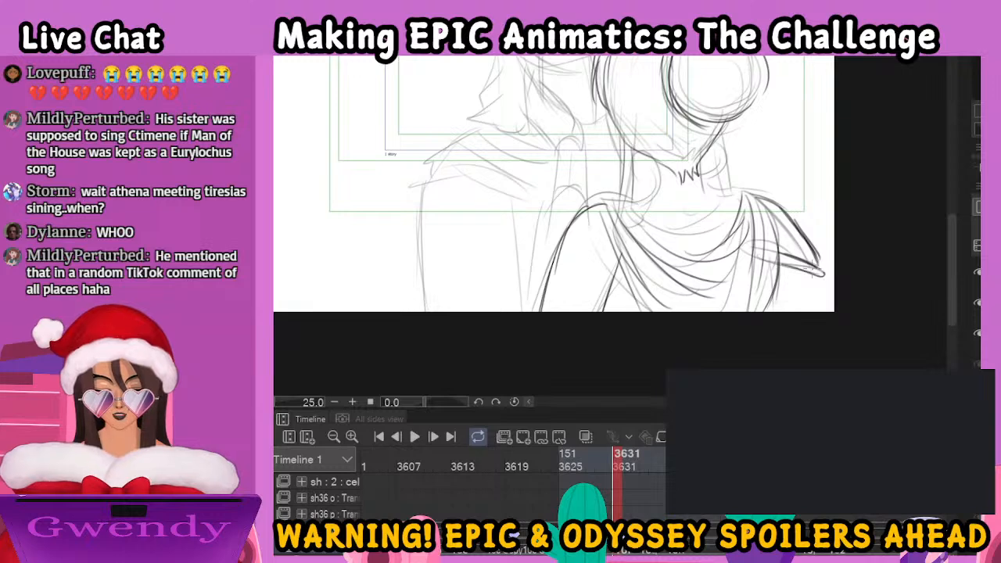
Ink the woman's raised forearm between the couple, including the bands at the wrist and lower arm
drag(660, 225, 684, 314)
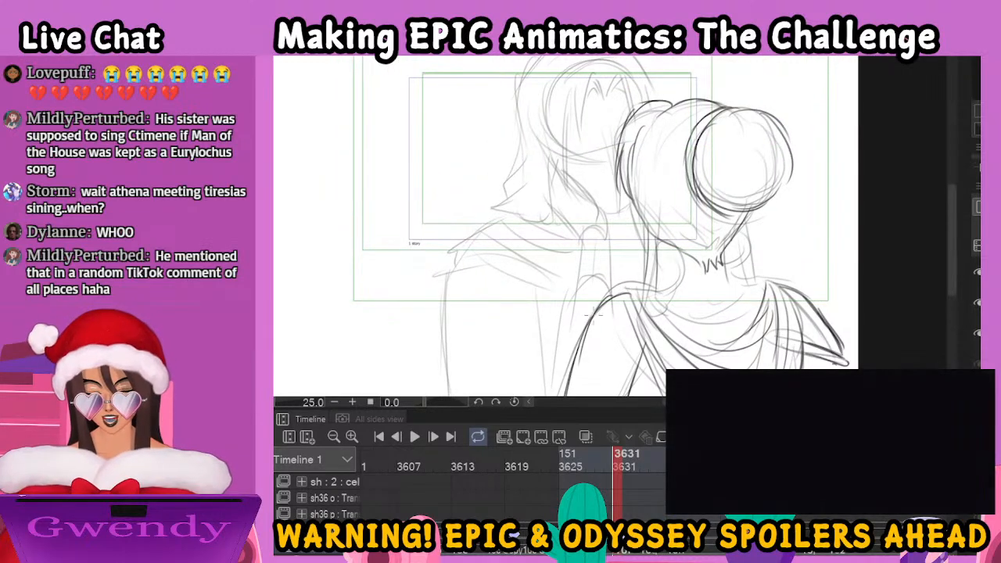
drag(615, 236, 612, 296)
drag(583, 241, 573, 330)
drag(578, 268, 566, 395)
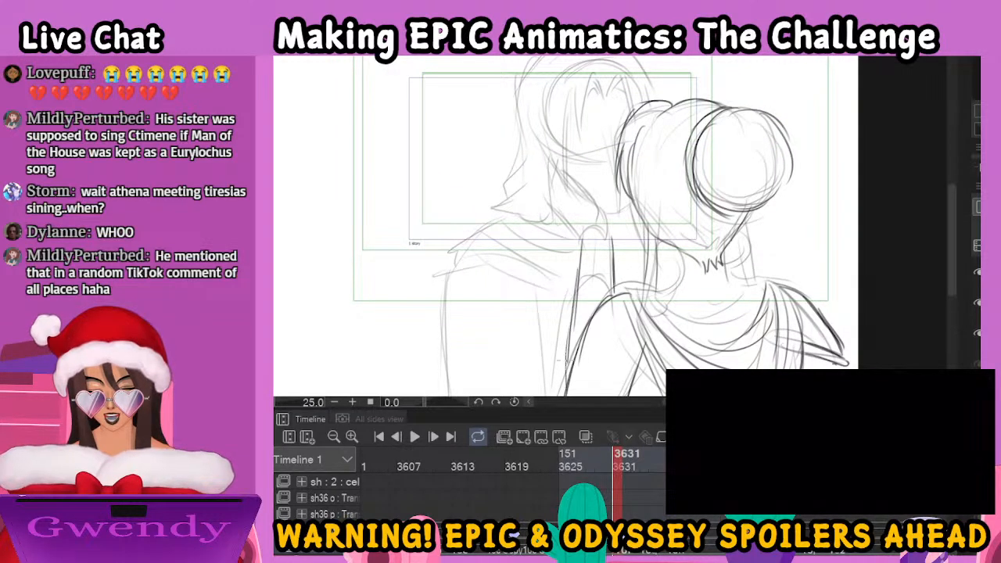
mouse_move(580, 251)
mouse_down()
mouse_move(606, 237)
mouse_move(608, 248)
mouse_up()
drag(578, 287, 607, 278)
Ink the thumb, fingers and palm of the woman's hand cupping the man's cheek
mouse_move(603, 213)
mouse_down()
mouse_move(608, 239)
mouse_move(580, 163)
mouse_move(572, 178)
mouse_move(584, 197)
mouse_up()
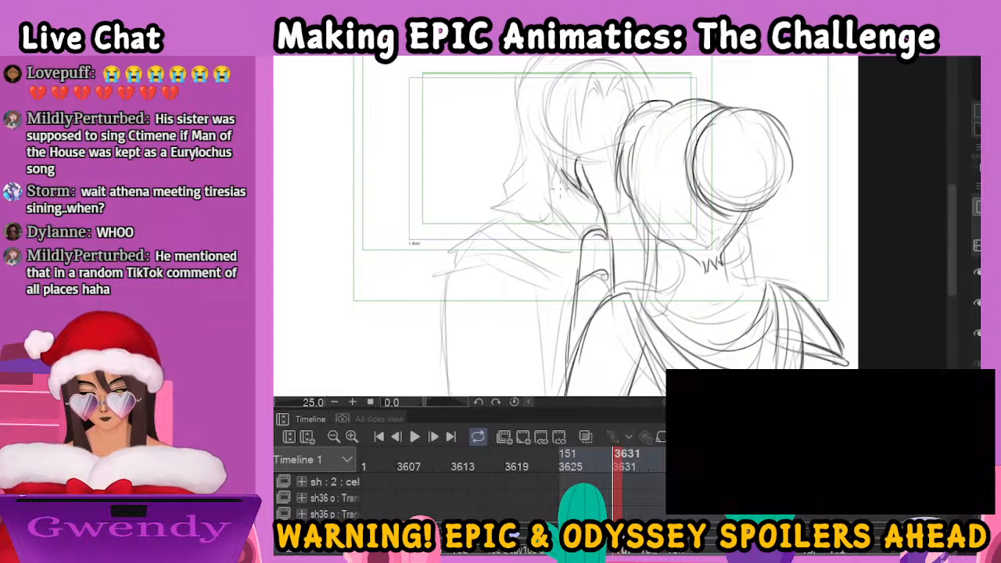
drag(555, 175, 557, 227)
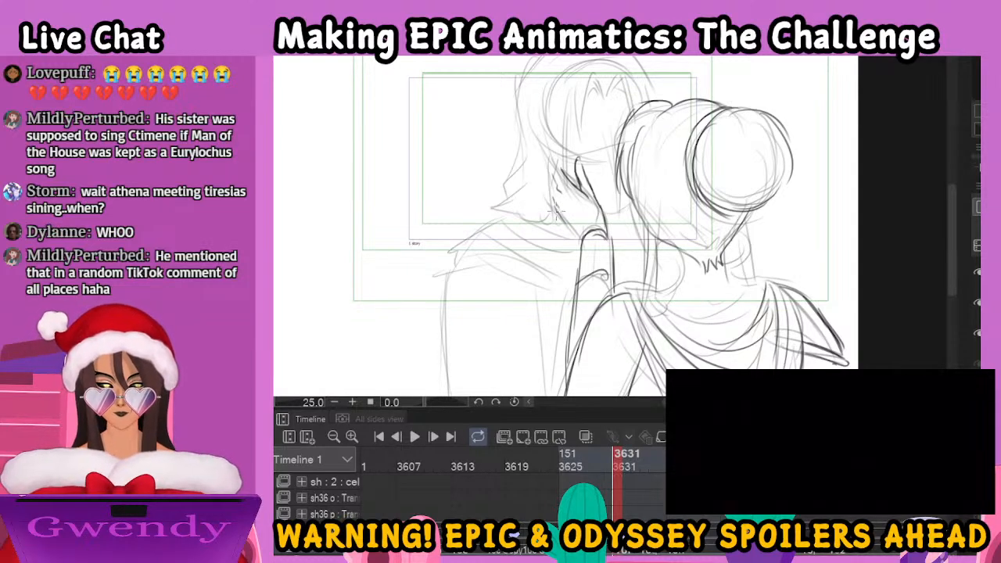
drag(557, 220, 579, 234)
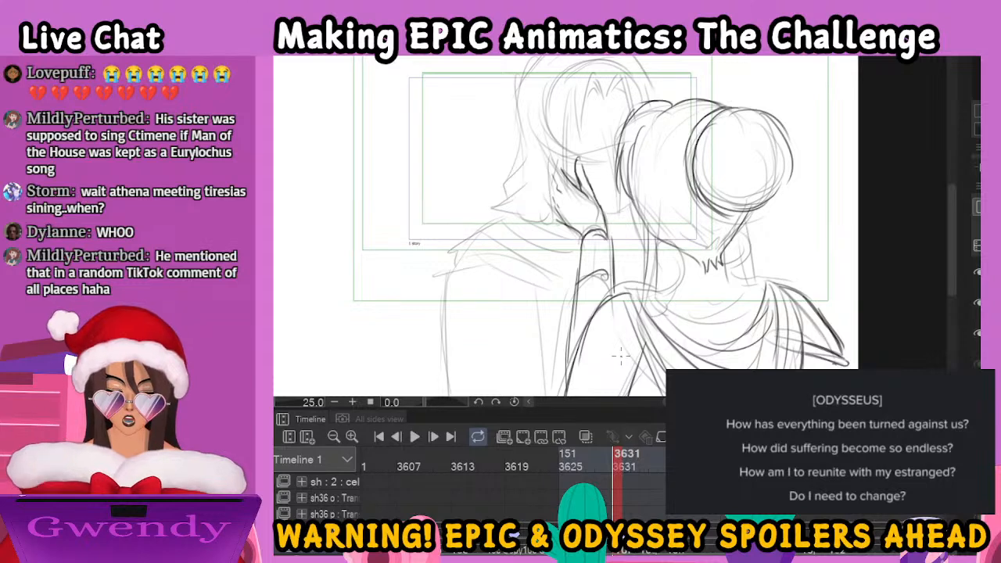
Ink the man's centre-parted front hair as strands curving down both sides of his forehead
drag(673, 207, 705, 267)
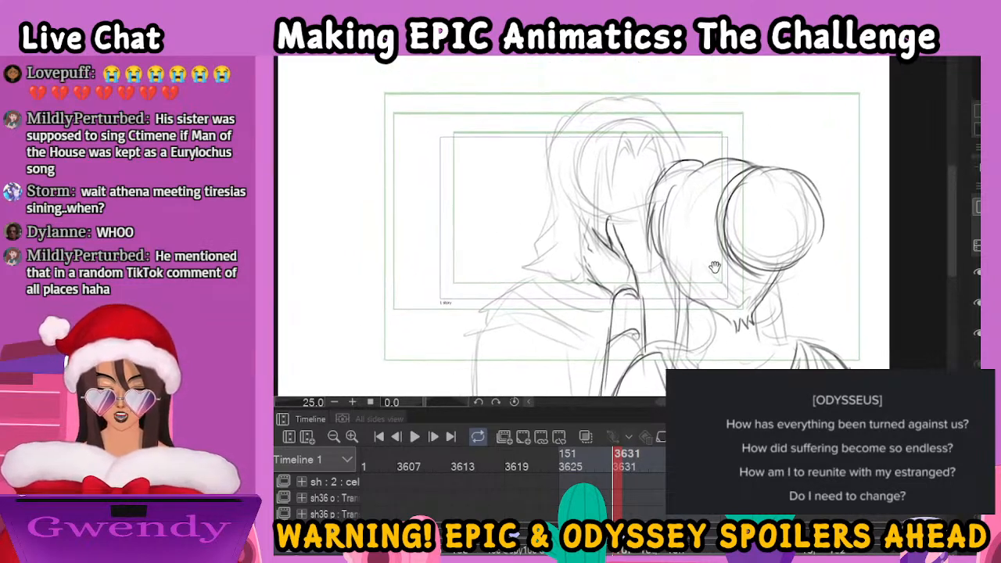
scroll(725, 205, up, 3)
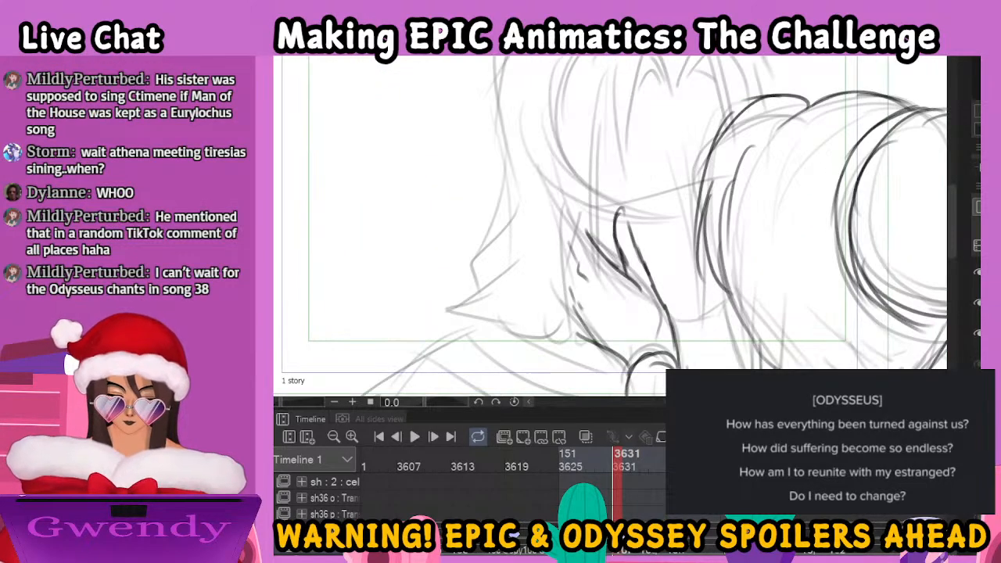
scroll(726, 204, down, 2)
mouse_move(662, 154)
mouse_down()
mouse_move(655, 127)
mouse_move(635, 154)
mouse_move(627, 228)
mouse_up()
mouse_move(625, 155)
mouse_down()
mouse_move(630, 236)
mouse_move(618, 235)
mouse_up()
mouse_move(624, 128)
mouse_down()
mouse_move(665, 125)
mouse_move(666, 153)
mouse_move(729, 189)
mouse_up()
drag(668, 148, 714, 146)
drag(618, 171, 604, 273)
drag(610, 218, 599, 319)
key(ctrl+z)
key(ctrl+z)
key(ctrl+z)
Ink the long hair strand falling beside the man's face down to the woman's fingers
drag(613, 175, 574, 310)
drag(588, 263, 557, 349)
mouse_move(571, 300)
mouse_down()
mouse_move(556, 346)
mouse_move(564, 375)
mouse_up()
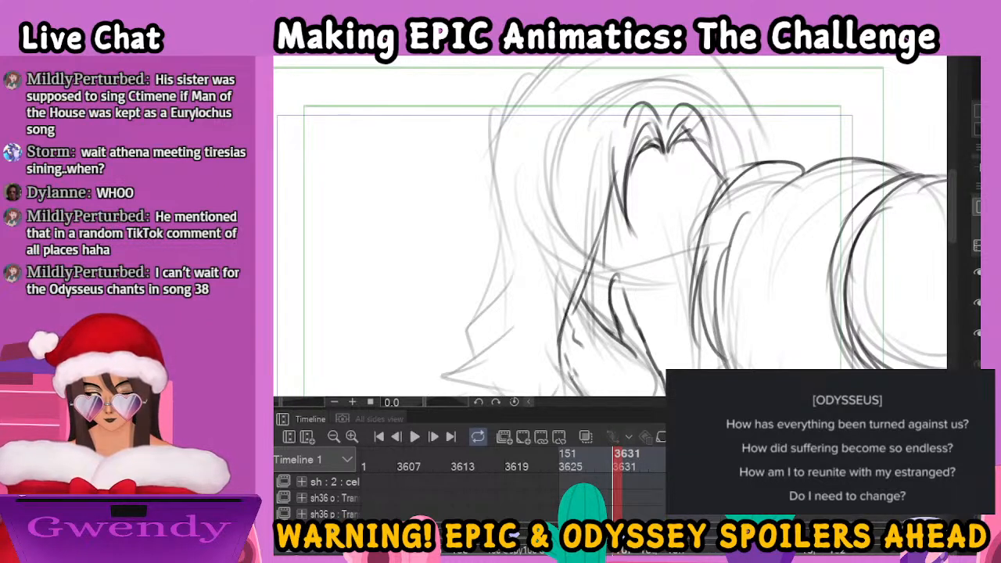
Ink the man's lowered eyebrow and closed eye, and nudge the lasso-selected eye slightly down and to the left
mouse_move(603, 249)
mouse_down()
mouse_move(661, 226)
mouse_move(614, 254)
mouse_move(677, 231)
mouse_up()
drag(621, 264, 671, 249)
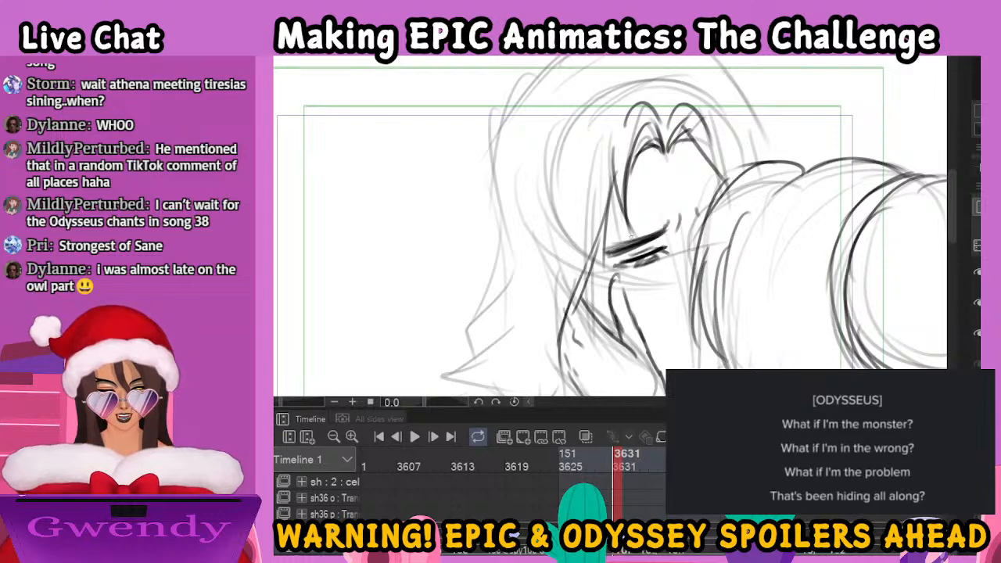
mouse_move(671, 234)
mouse_down()
mouse_move(631, 246)
mouse_move(613, 267)
mouse_move(671, 243)
mouse_up()
key(Down)
key(Down)
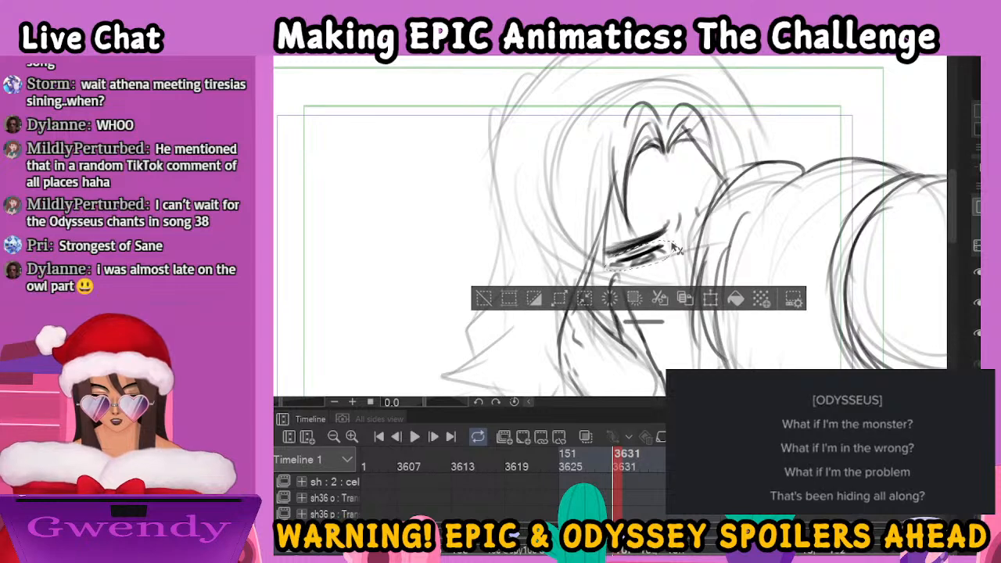
key(Left)
key(Left)
key(Down)
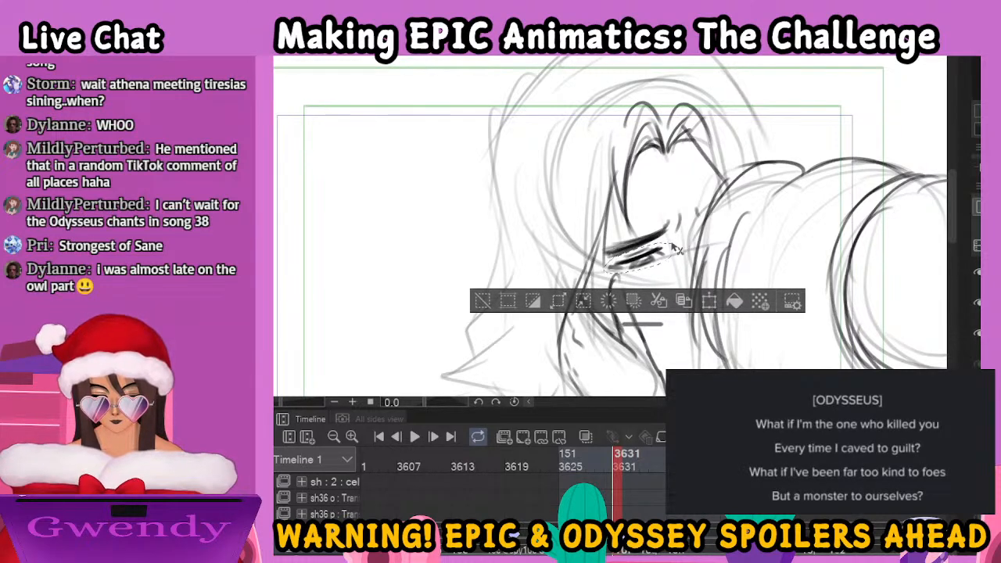
key(ctrl+d)
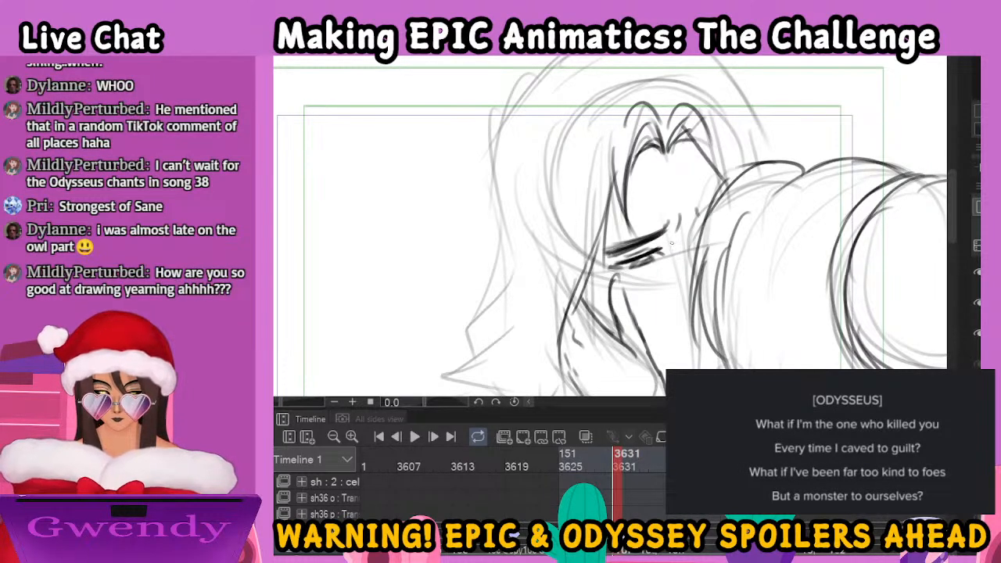
Lasso the man's eyes and eyebrows, nudge them slightly up and to the right, and clear the selection
scroll(673, 247, down, 4)
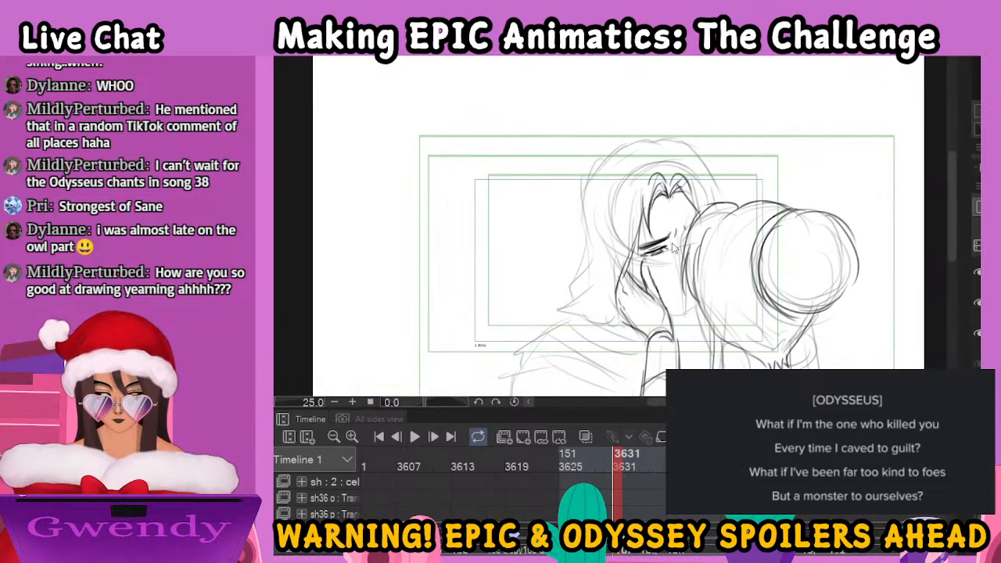
scroll(672, 247, up, 1)
drag(707, 251, 635, 219)
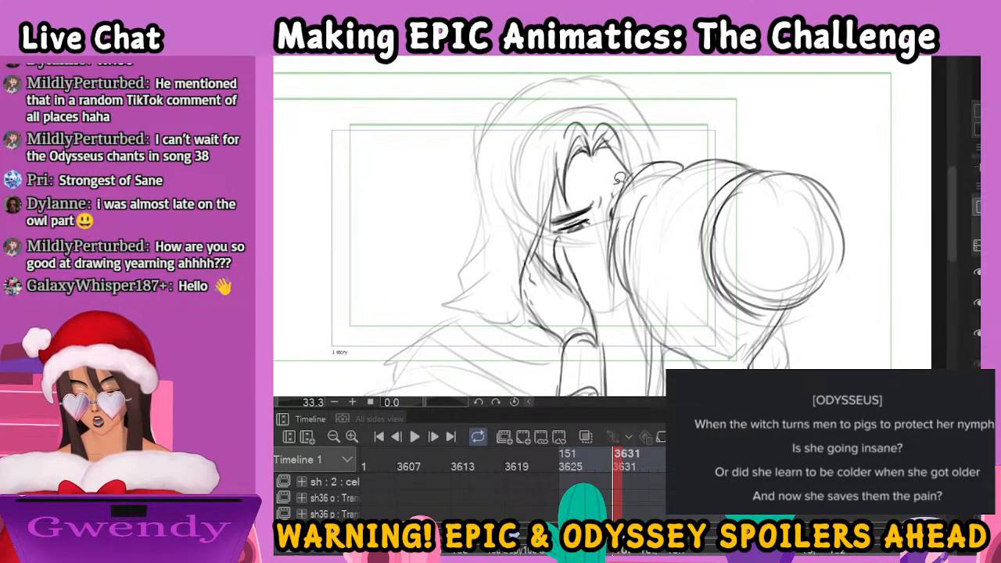
mouse_move(552, 228)
mouse_down()
mouse_move(610, 235)
mouse_move(630, 174)
mouse_move(622, 178)
mouse_up()
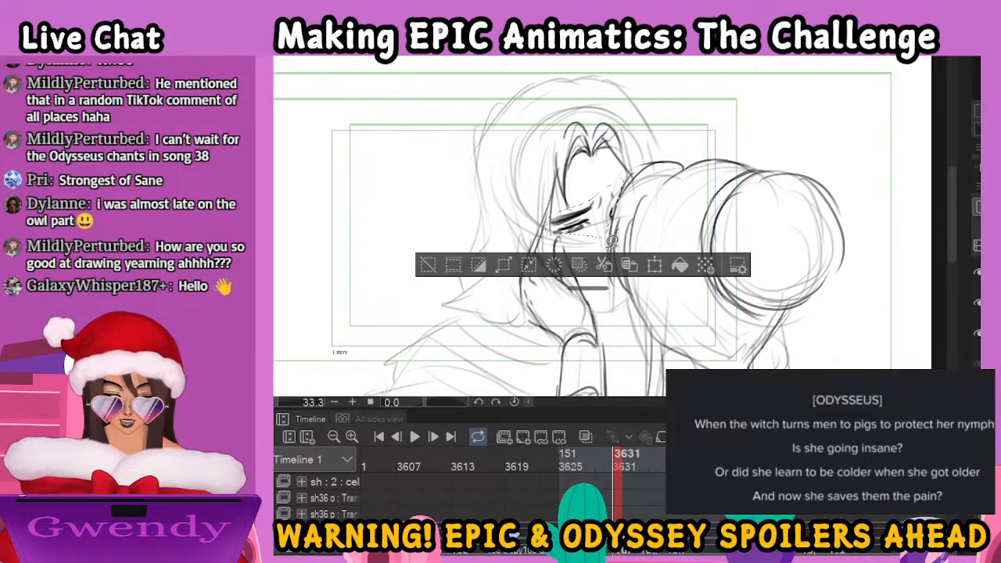
key(k)
drag(613, 255, 612, 253)
key(Up)
key(Up)
key(Up)
key(Right)
key(Right)
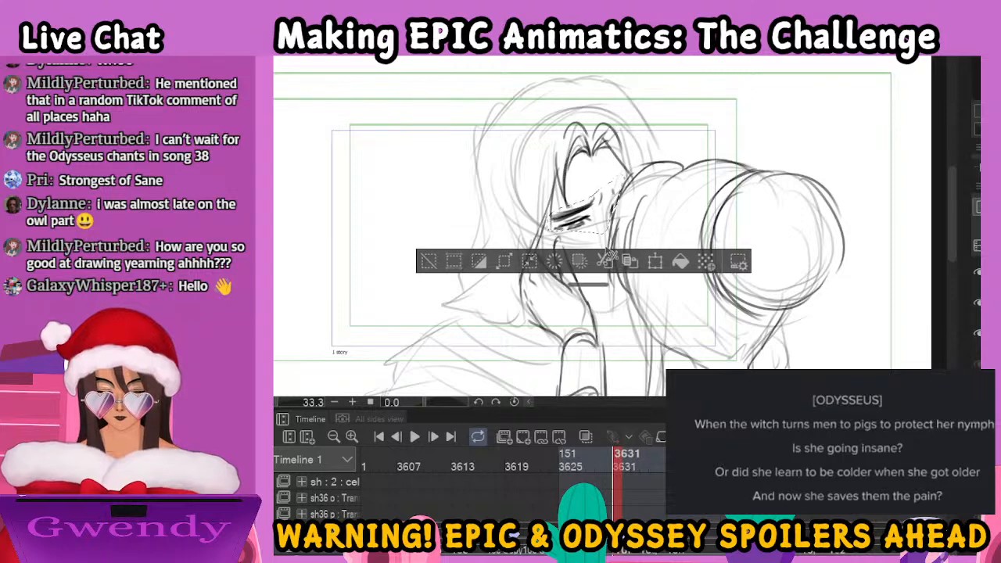
key(ctrl+d)
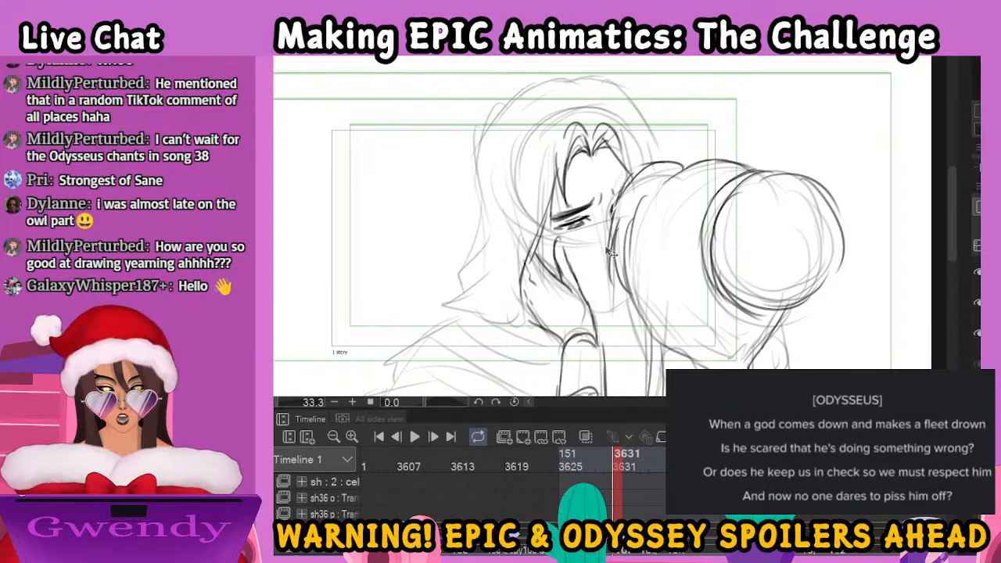
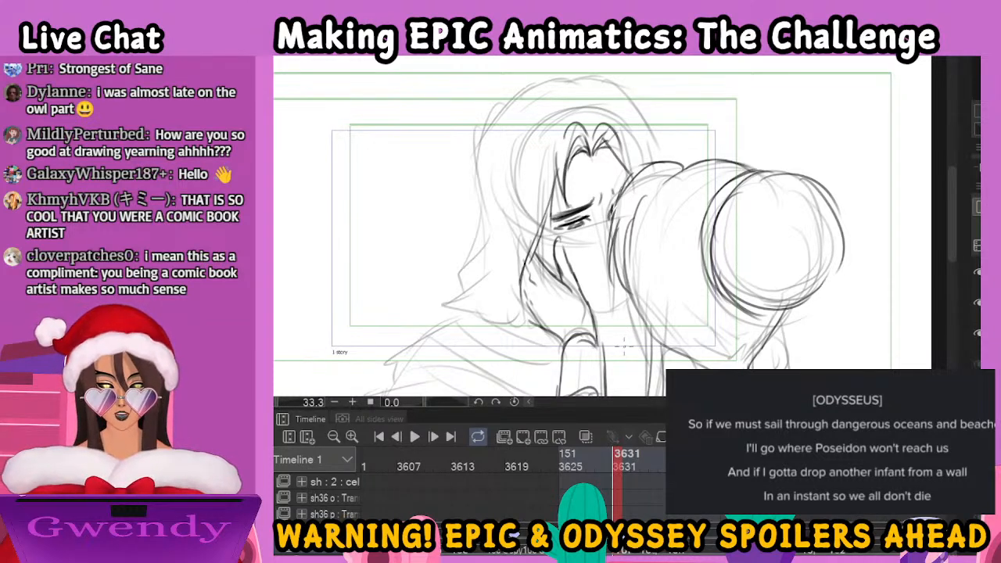
Ink the man's jaw, chin and mouth beside the woman's hand, including the short line under his lip
mouse_move(550, 208)
mouse_down()
mouse_move(533, 260)
mouse_move(545, 254)
mouse_move(529, 266)
mouse_move(577, 280)
mouse_move(600, 258)
mouse_move(523, 274)
mouse_up()
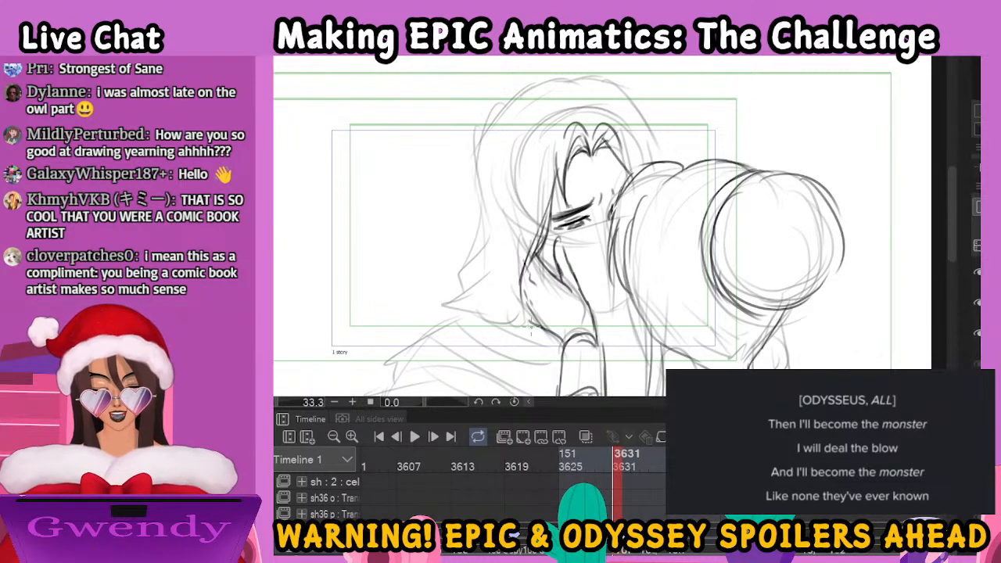
mouse_move(585, 294)
mouse_down()
mouse_move(617, 308)
mouse_move(635, 294)
mouse_up()
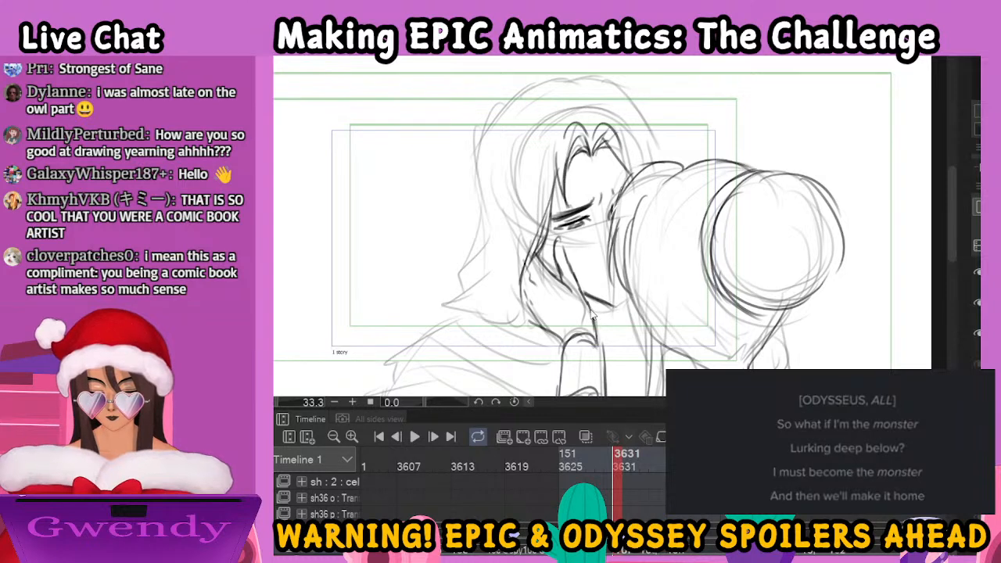
mouse_move(585, 297)
mouse_down()
mouse_move(634, 310)
mouse_move(615, 308)
mouse_up()
drag(615, 136, 623, 156)
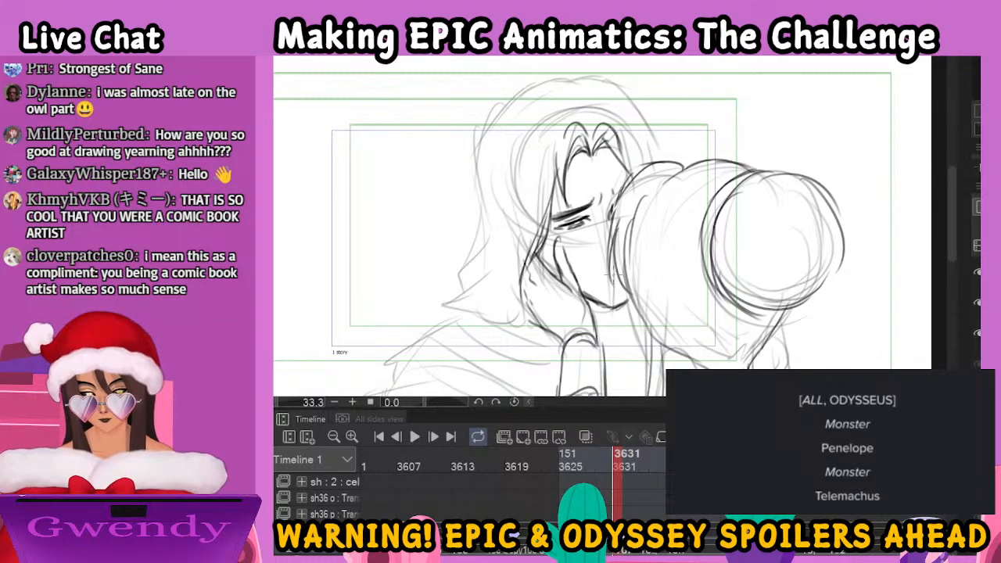
drag(615, 274, 603, 276)
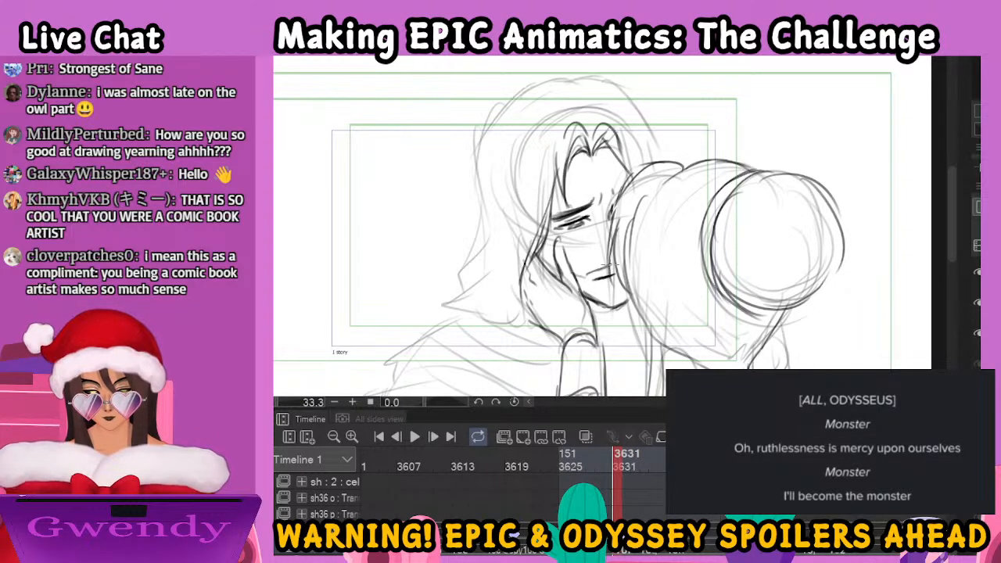
drag(600, 290, 617, 287)
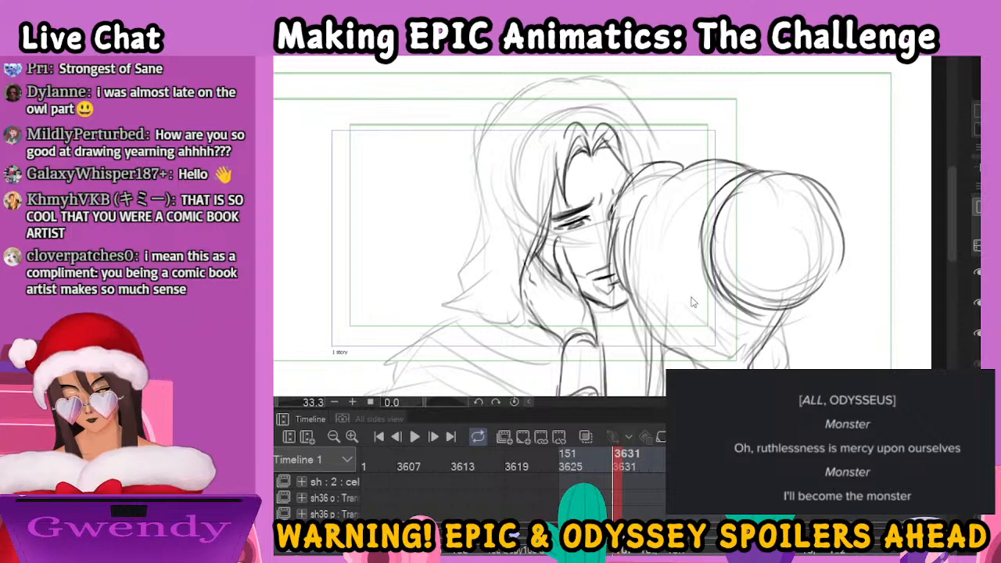
Ink the outer outline of the man's hair from the crown down both sides to the wavy ends on his shoulder
scroll(694, 301, down, 1)
drag(667, 216, 663, 196)
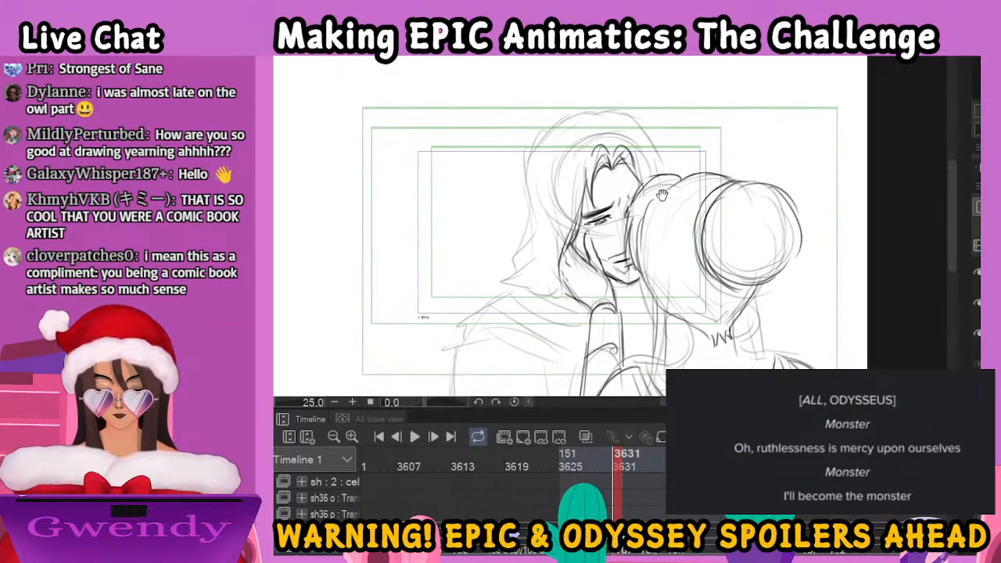
mouse_move(579, 118)
mouse_down()
mouse_move(524, 179)
mouse_move(540, 208)
mouse_move(506, 288)
mouse_move(565, 289)
mouse_up()
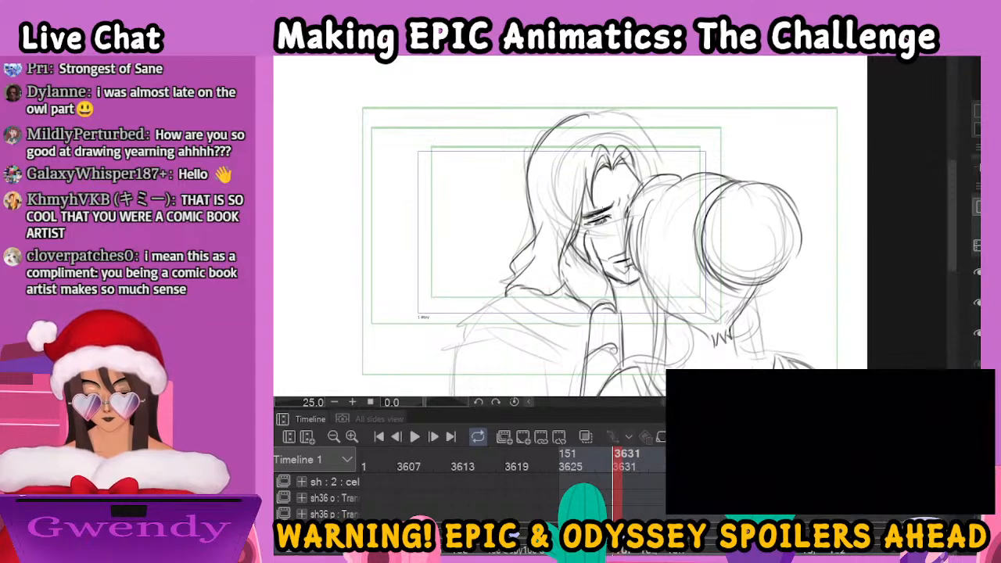
drag(584, 218, 630, 198)
mouse_move(583, 117)
mouse_down()
mouse_move(637, 123)
mouse_move(660, 185)
mouse_up()
drag(609, 251, 610, 266)
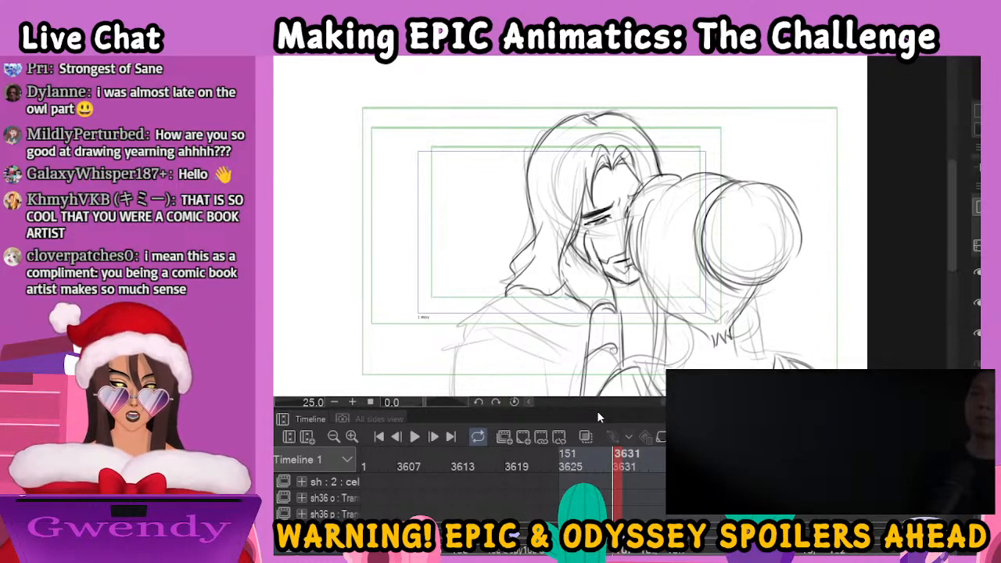
Ink the beard edge on the man's cheek and darken the woman's thumb and hand outline down to her wrist
drag(586, 233, 612, 299)
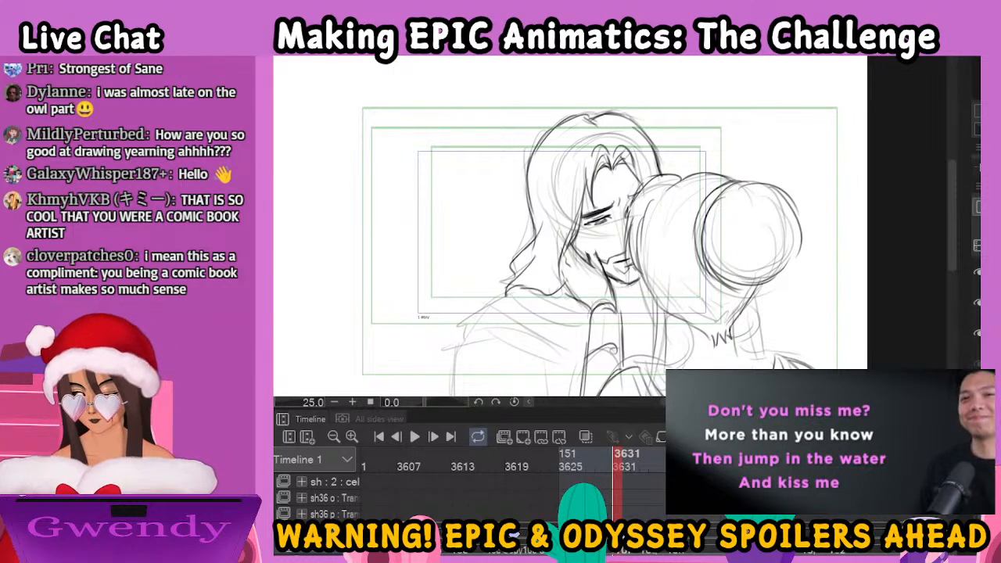
mouse_move(590, 261)
mouse_down()
mouse_move(588, 237)
mouse_move(600, 265)
mouse_move(587, 255)
mouse_up()
mouse_move(586, 255)
mouse_down()
mouse_move(592, 270)
mouse_move(610, 272)
mouse_up()
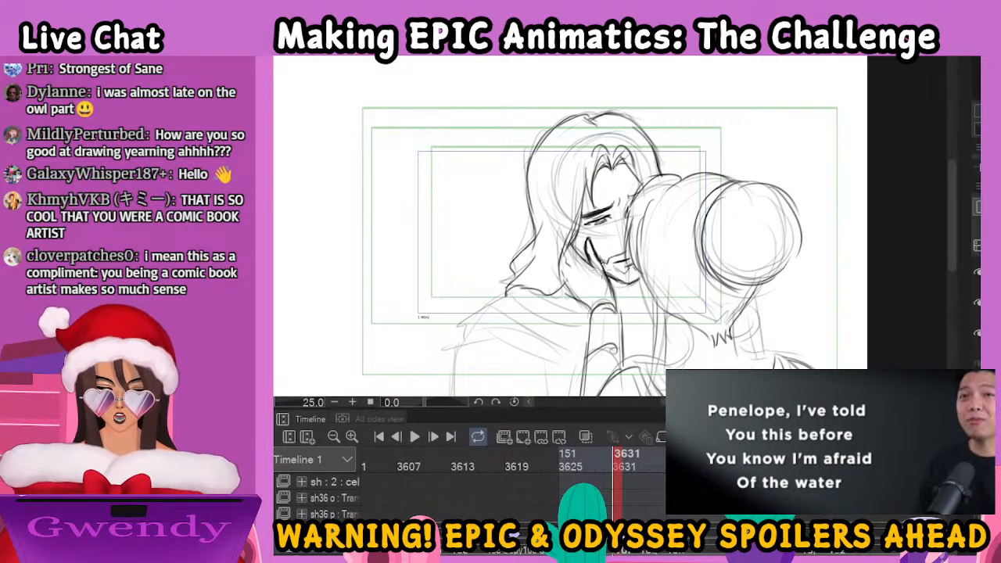
drag(602, 266, 615, 305)
drag(603, 345, 612, 334)
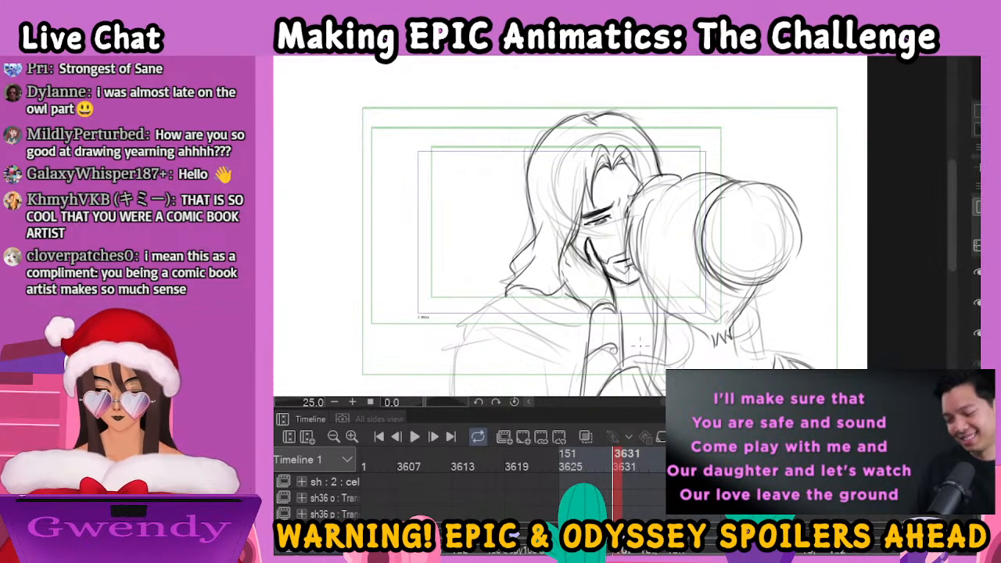
Ink the woman's lower hairline with loose strands on both sides of her nape, plus her neck and shoulder line
drag(761, 318, 753, 267)
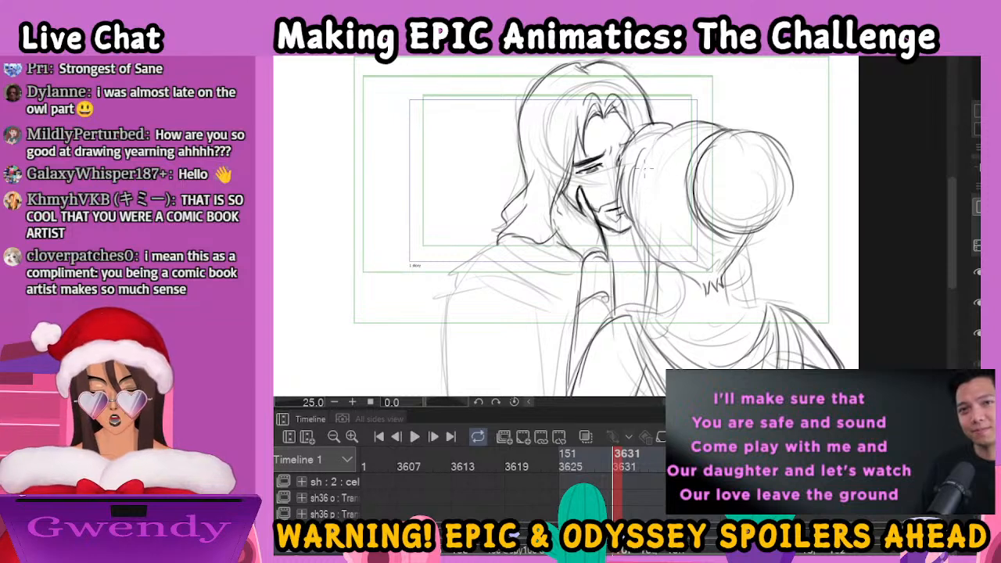
mouse_move(639, 161)
mouse_down()
mouse_move(636, 217)
mouse_move(665, 266)
mouse_move(711, 288)
mouse_move(722, 271)
mouse_up()
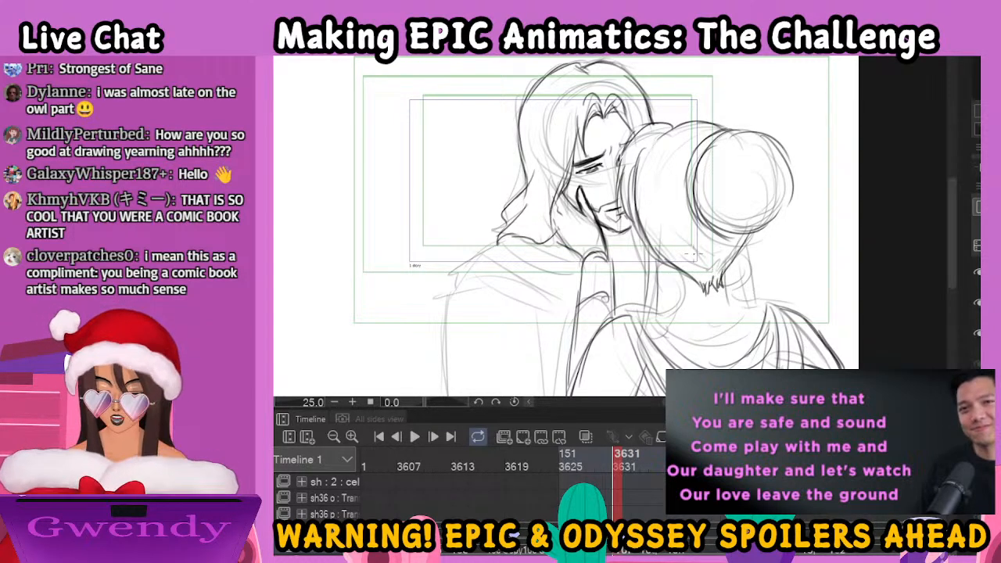
drag(643, 240, 645, 303)
drag(667, 262, 665, 296)
mouse_move(632, 223)
mouse_down()
mouse_move(633, 252)
mouse_move(677, 314)
mouse_up()
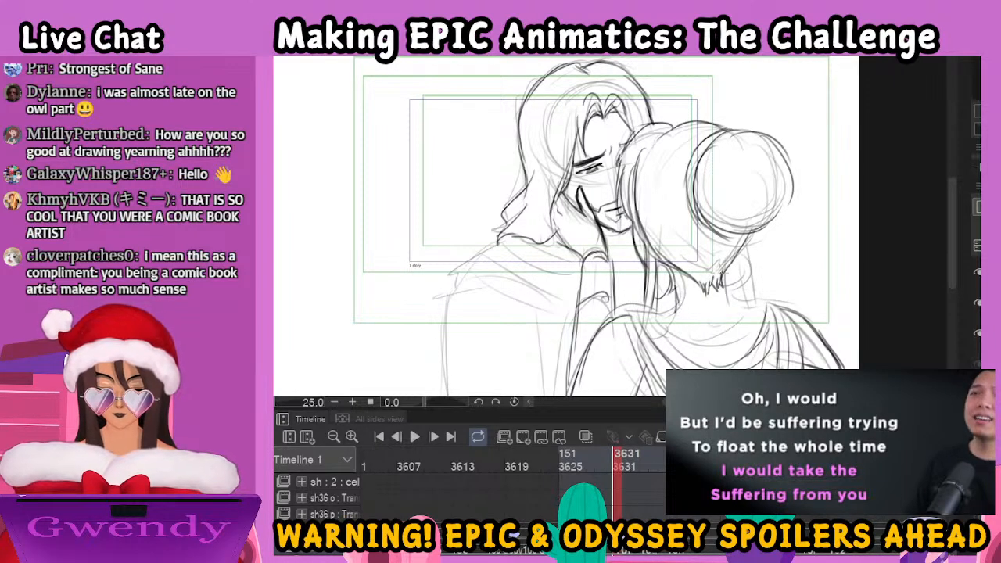
mouse_move(732, 264)
mouse_down()
mouse_move(729, 304)
mouse_move(747, 275)
mouse_move(722, 290)
mouse_move(734, 293)
mouse_up()
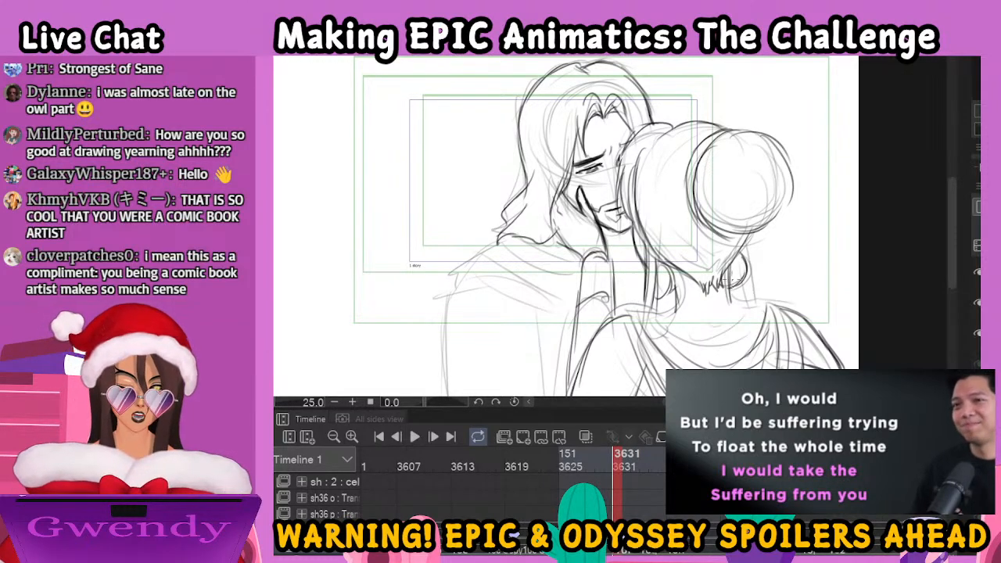
mouse_move(743, 247)
mouse_down()
mouse_move(745, 303)
mouse_move(732, 303)
mouse_up()
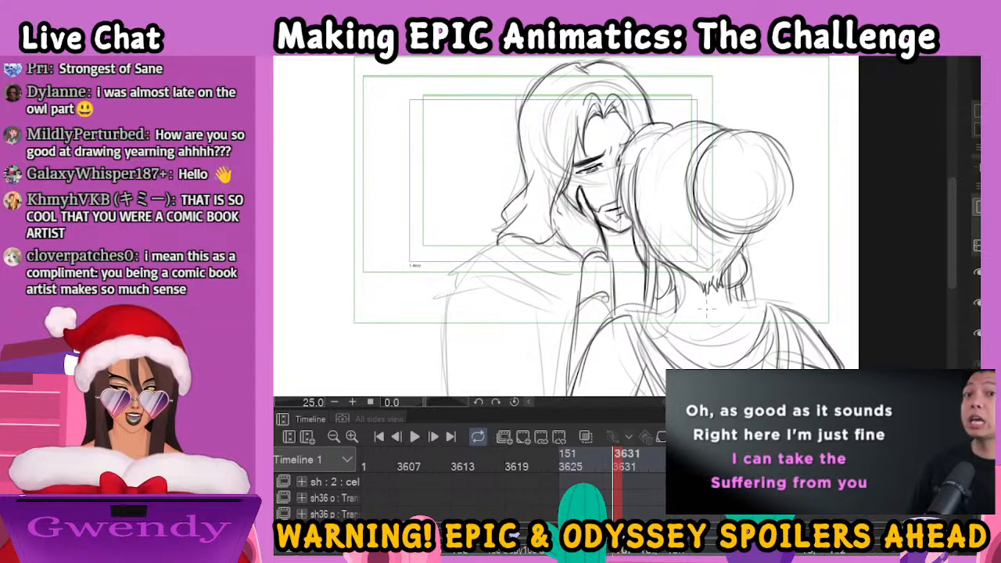
drag(686, 335, 682, 267)
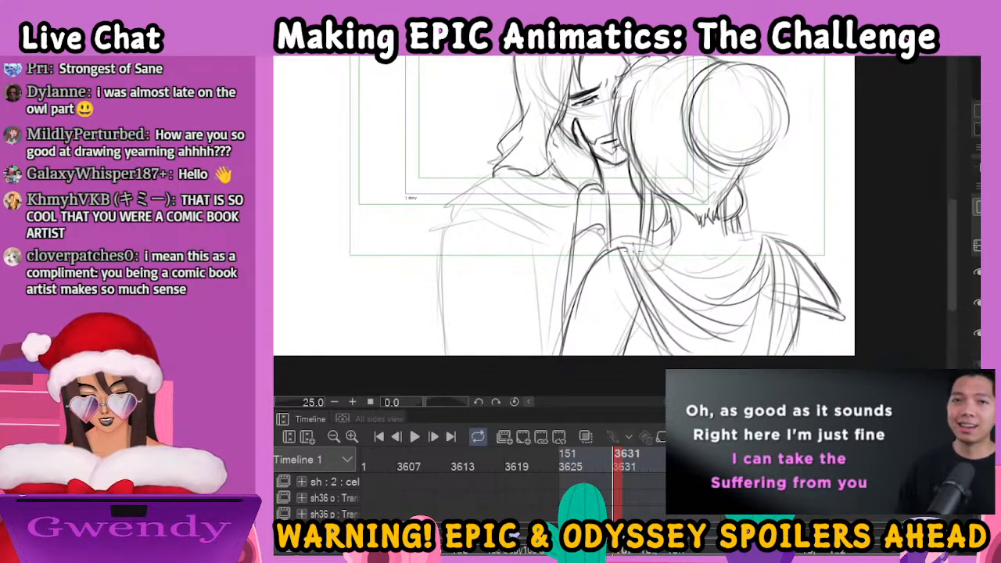
mouse_move(627, 249)
mouse_down()
mouse_move(763, 237)
mouse_move(795, 248)
mouse_up()
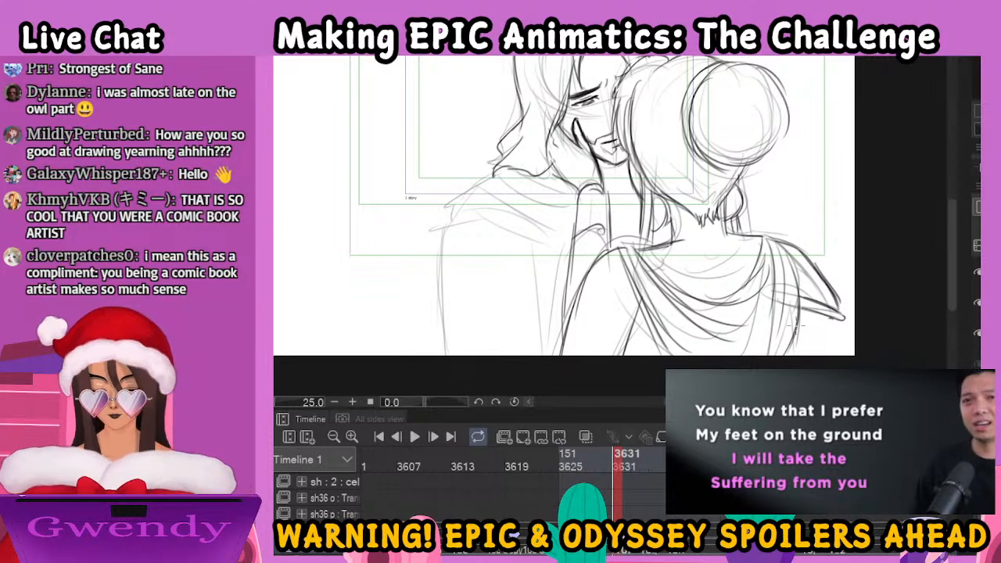
Ink the man's draped cloak folds over his shoulder and his collar, arm and torso lines down to the canvas edge
mouse_move(499, 173)
mouse_down()
mouse_move(436, 230)
mouse_move(440, 265)
mouse_move(452, 233)
mouse_move(576, 268)
mouse_up()
mouse_move(457, 206)
mouse_down()
mouse_move(569, 245)
mouse_move(574, 230)
mouse_up()
drag(518, 194, 635, 184)
drag(624, 210, 631, 215)
mouse_move(448, 236)
mouse_down()
mouse_move(438, 290)
mouse_move(448, 356)
mouse_up()
drag(529, 251, 550, 330)
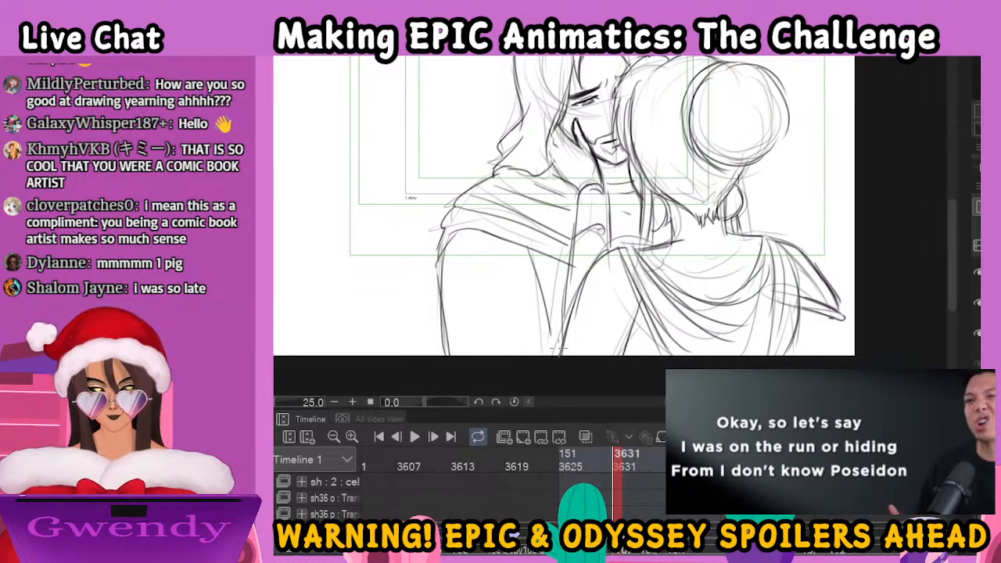
drag(516, 354, 557, 351)
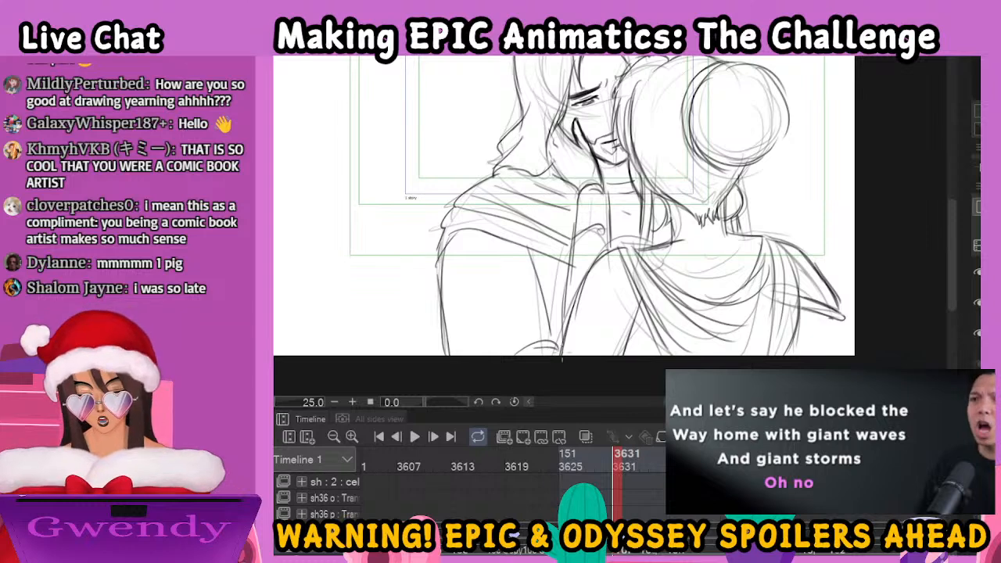
drag(699, 211, 647, 297)
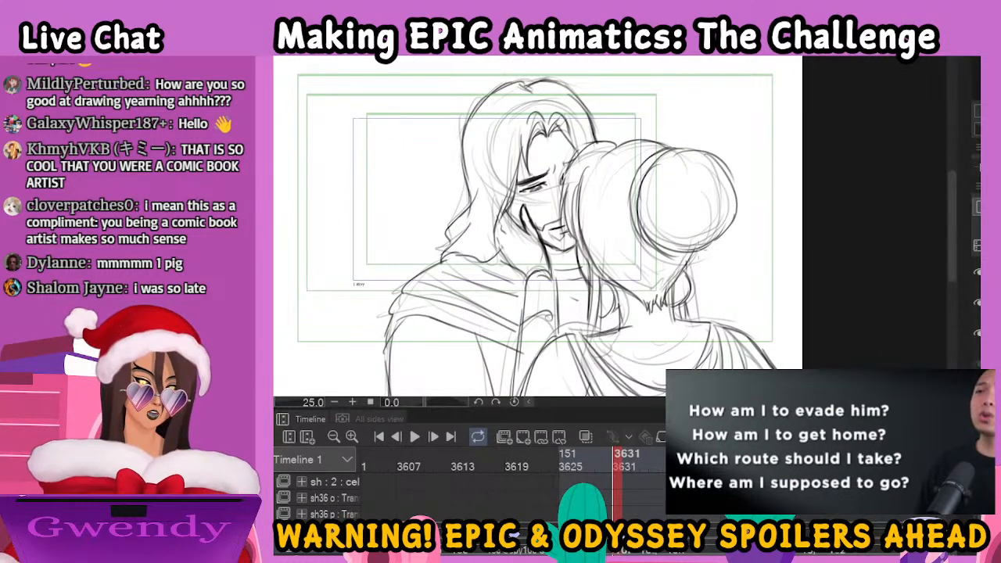
mouse_move(686, 326)
mouse_down()
mouse_move(707, 187)
mouse_move(700, 269)
mouse_up()
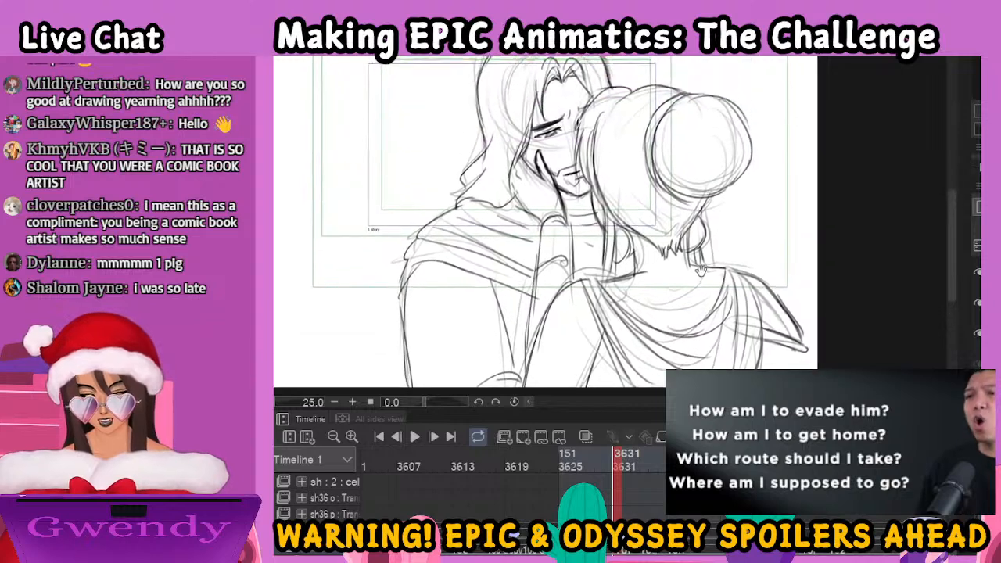
drag(513, 354, 518, 387)
drag(750, 273, 718, 327)
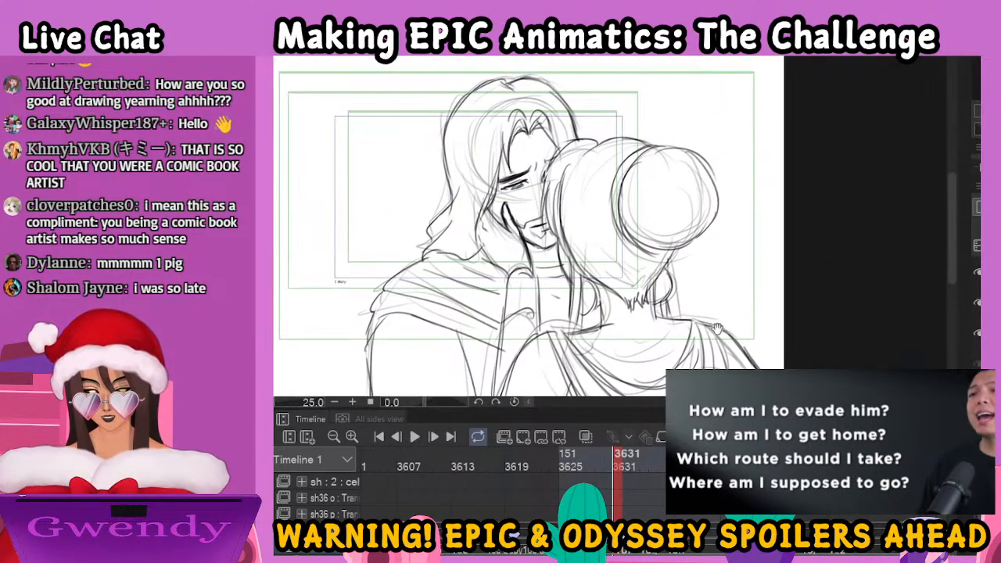
On the rough drawing at frame 3634, ink the side of the woman's head and the loose strands flanking her neck
click(647, 553)
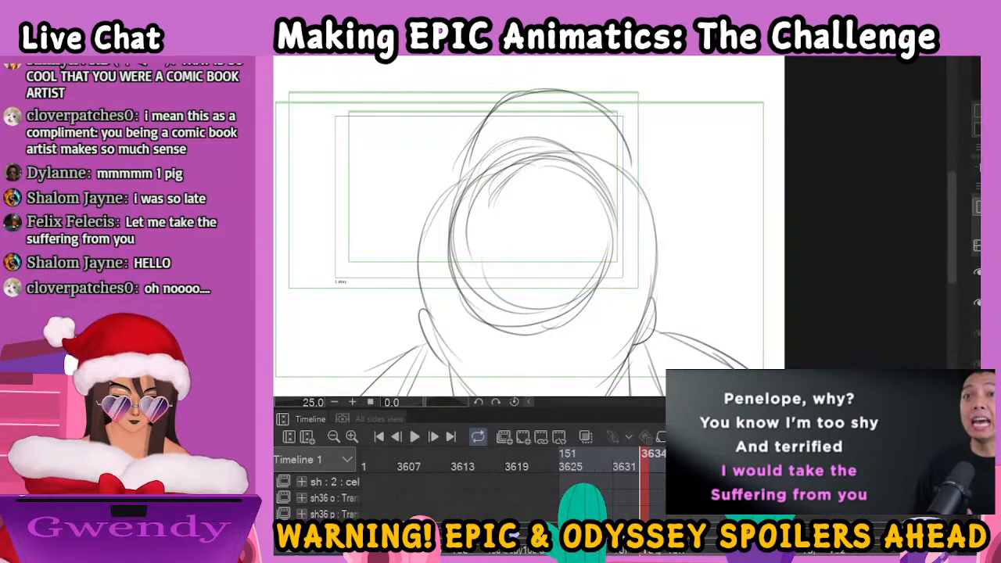
key(ctrl+minus)
key(ctrl+minus)
key(ctrl+plus)
key(ctrl+plus)
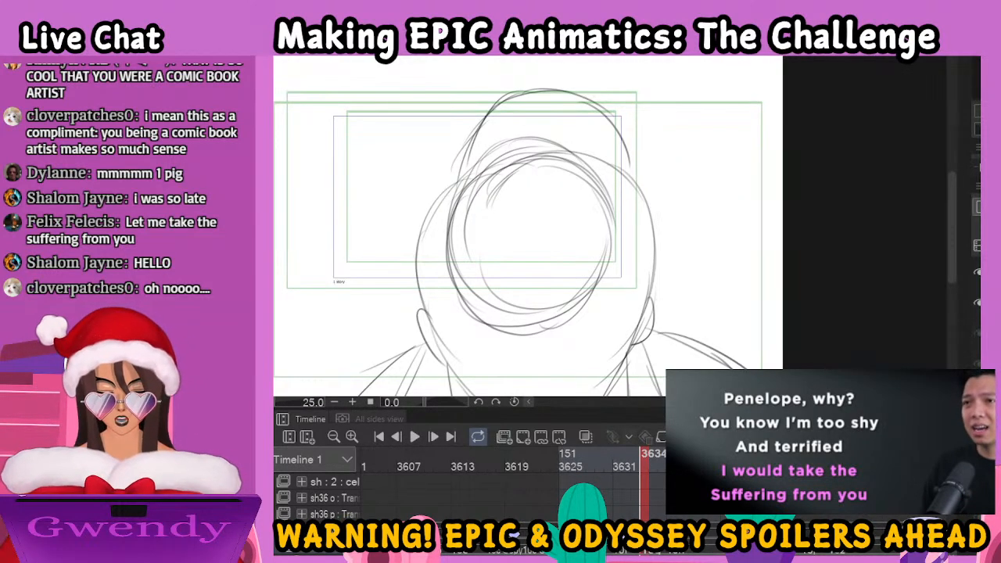
click(618, 549)
click(644, 550)
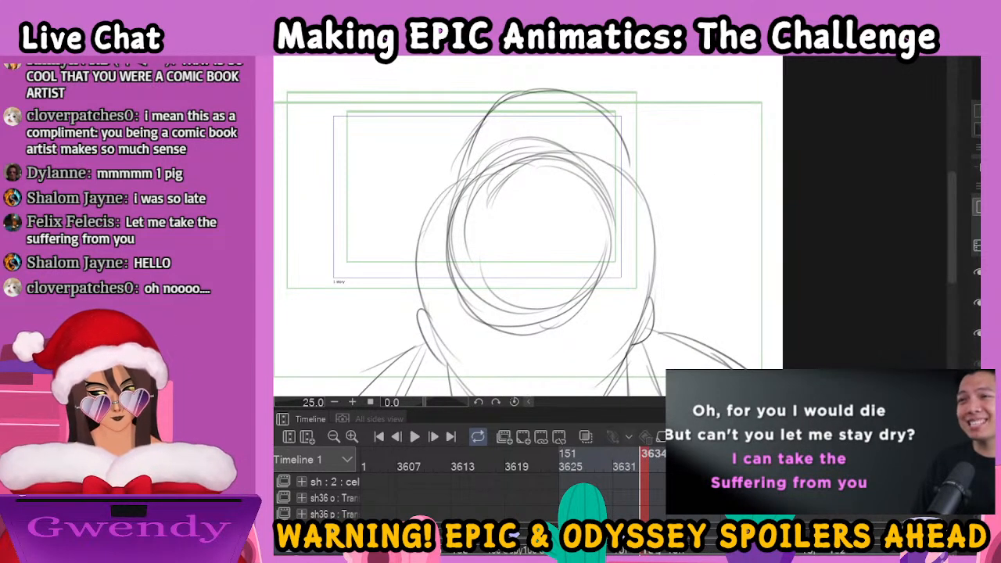
key(ctrl+minus)
mouse_move(556, 184)
mouse_down()
mouse_move(544, 213)
mouse_move(577, 274)
mouse_move(587, 273)
mouse_move(572, 212)
mouse_move(601, 210)
mouse_up()
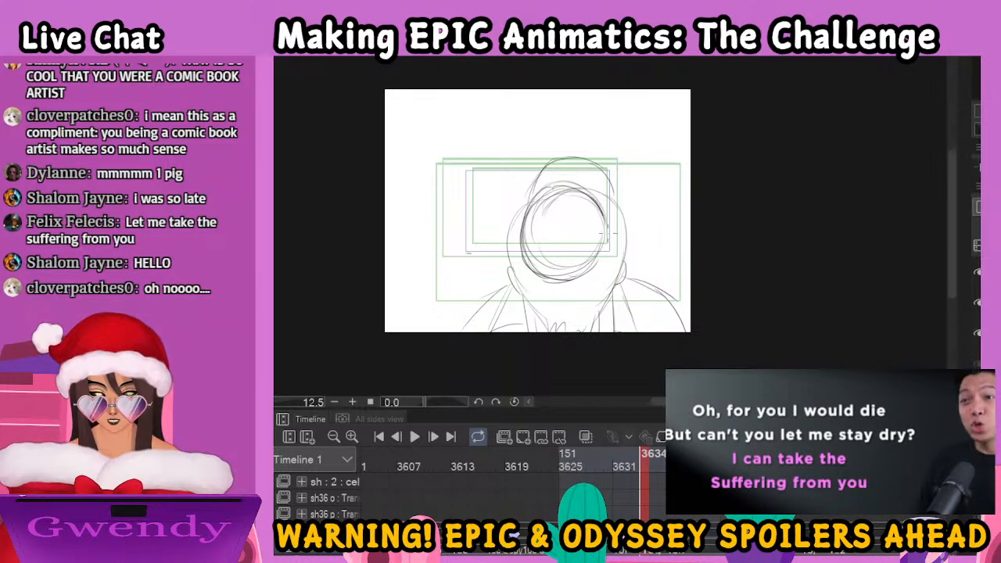
mouse_move(534, 197)
mouse_down()
mouse_move(513, 238)
mouse_move(523, 295)
mouse_move(556, 333)
mouse_up()
drag(524, 289, 527, 334)
drag(532, 309, 535, 350)
mouse_move(524, 308)
mouse_down()
mouse_move(516, 335)
mouse_move(546, 333)
mouse_up()
drag(613, 297, 611, 332)
mouse_move(621, 283)
mouse_down()
mouse_move(618, 335)
mouse_move(598, 336)
mouse_up()
drag(612, 285, 601, 319)
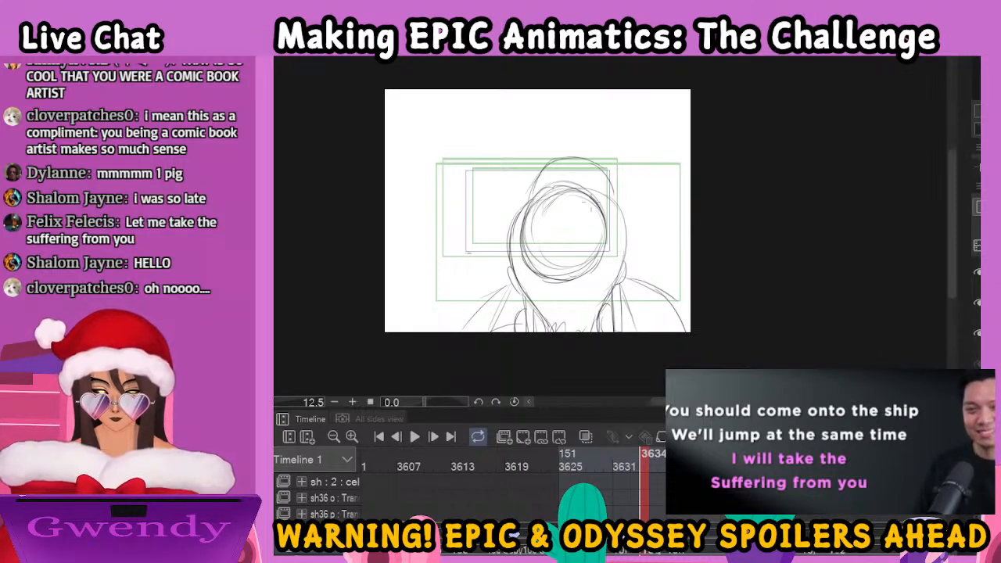
Ink the woman's head outline, jagged nape hairline and ear, plus the top of the man's hair behind her bun
mouse_move(600, 193)
mouse_down()
mouse_move(573, 184)
mouse_move(564, 167)
mouse_move(513, 212)
mouse_up()
drag(520, 203, 513, 243)
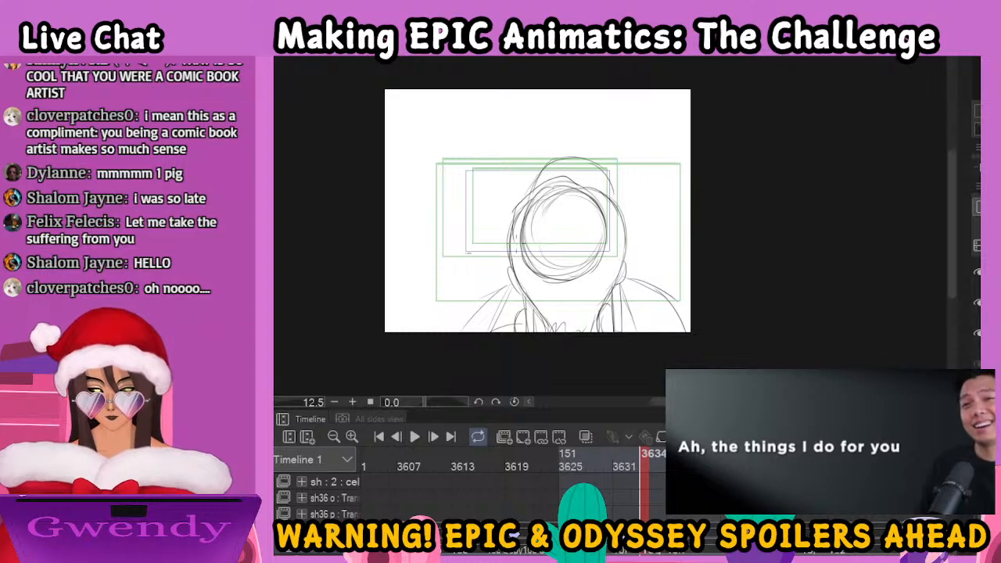
drag(520, 284, 552, 332)
mouse_move(613, 282)
mouse_down()
mouse_move(599, 336)
mouse_move(556, 327)
mouse_up()
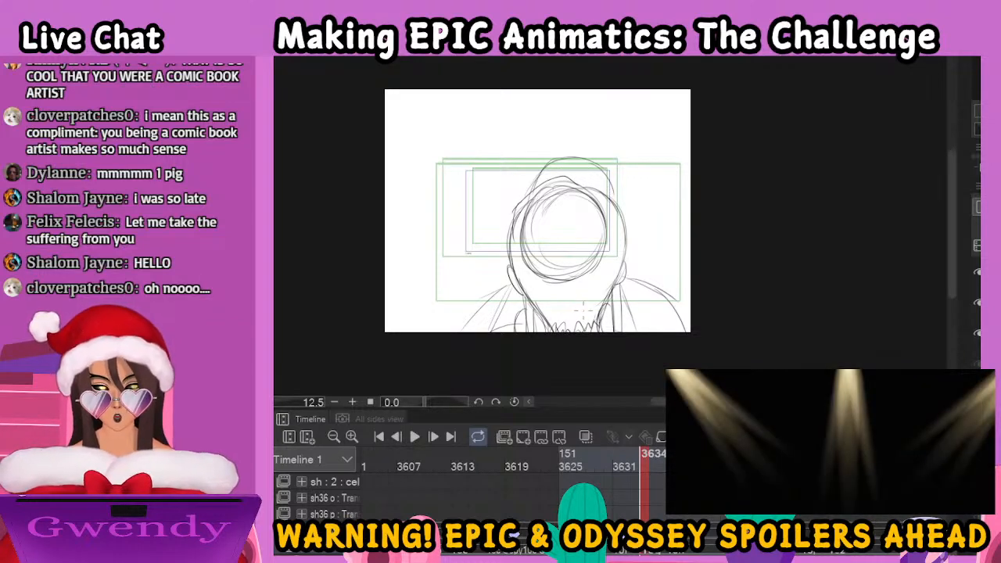
drag(624, 263, 620, 283)
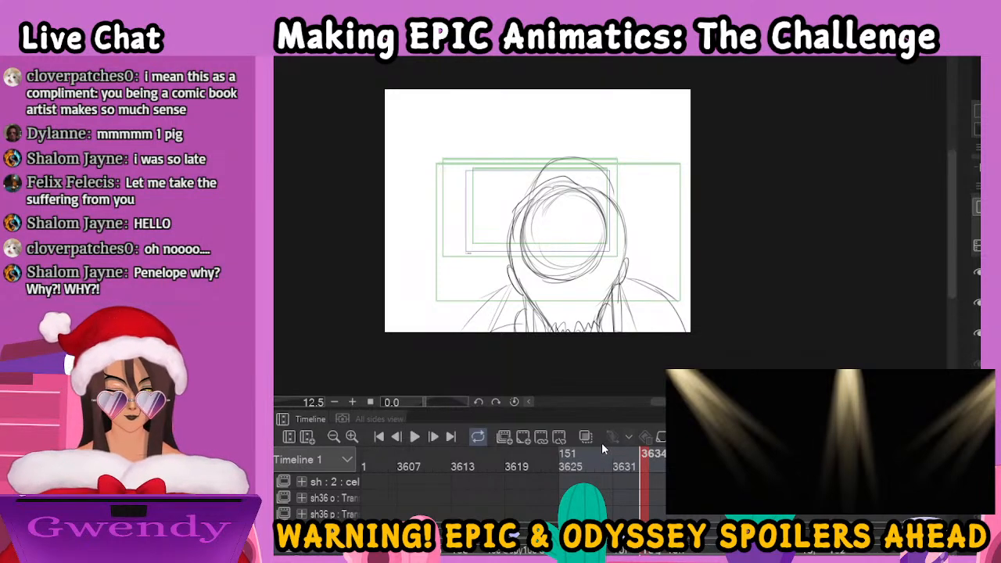
mouse_move(532, 184)
mouse_down()
mouse_move(564, 147)
mouse_move(594, 161)
mouse_move(572, 157)
mouse_move(588, 153)
mouse_move(604, 164)
mouse_move(621, 213)
mouse_up()
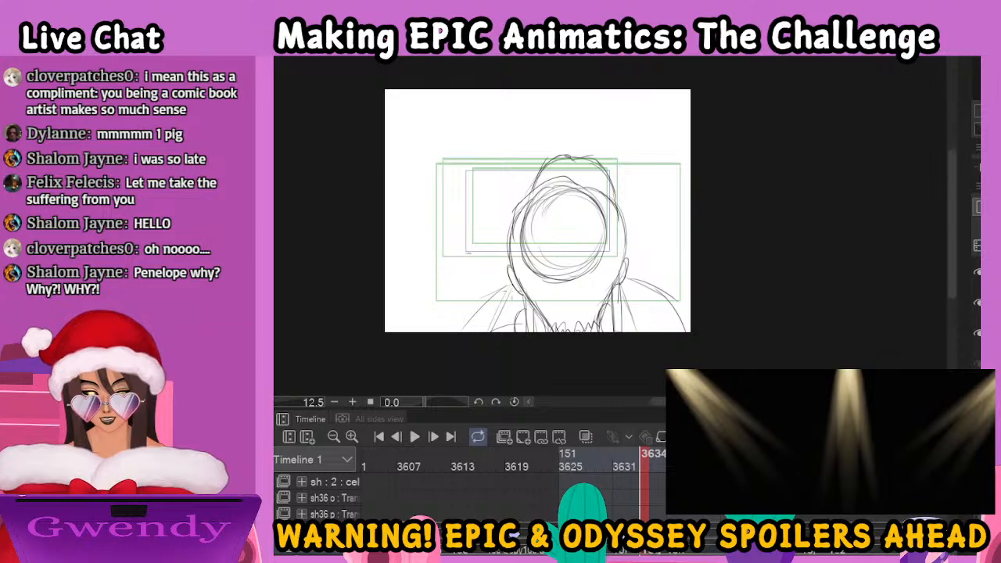
Ink the cloak folds on one shoulder and the round brooch on the other, and go to the next drawing of the man's face
drag(512, 286, 466, 333)
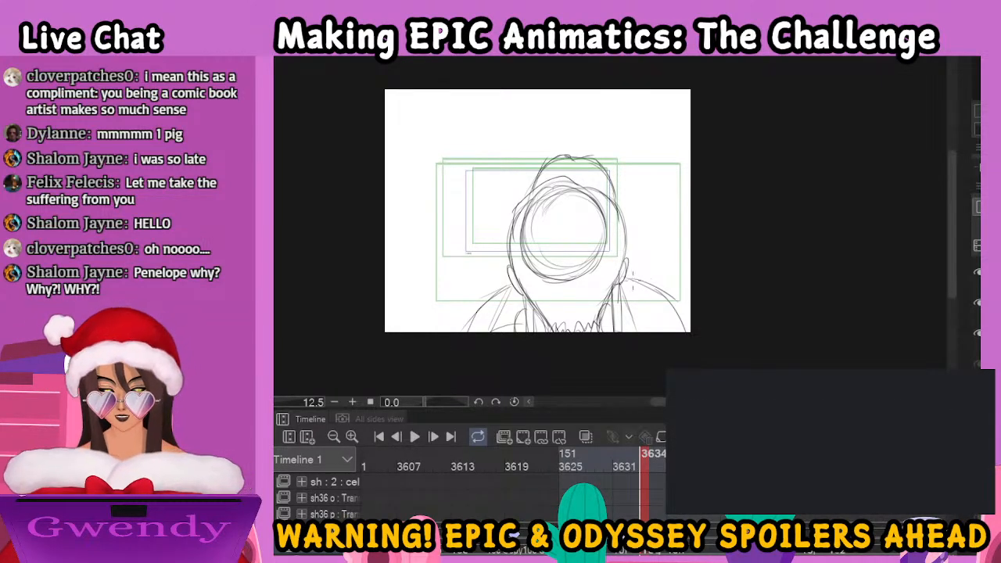
drag(488, 301, 518, 317)
mouse_move(498, 294)
mouse_down()
mouse_move(524, 305)
mouse_move(492, 294)
mouse_up()
drag(493, 295, 471, 322)
drag(472, 318, 512, 329)
mouse_move(635, 319)
mouse_down()
mouse_move(659, 298)
mouse_move(643, 296)
mouse_move(661, 293)
mouse_up()
drag(626, 296, 653, 292)
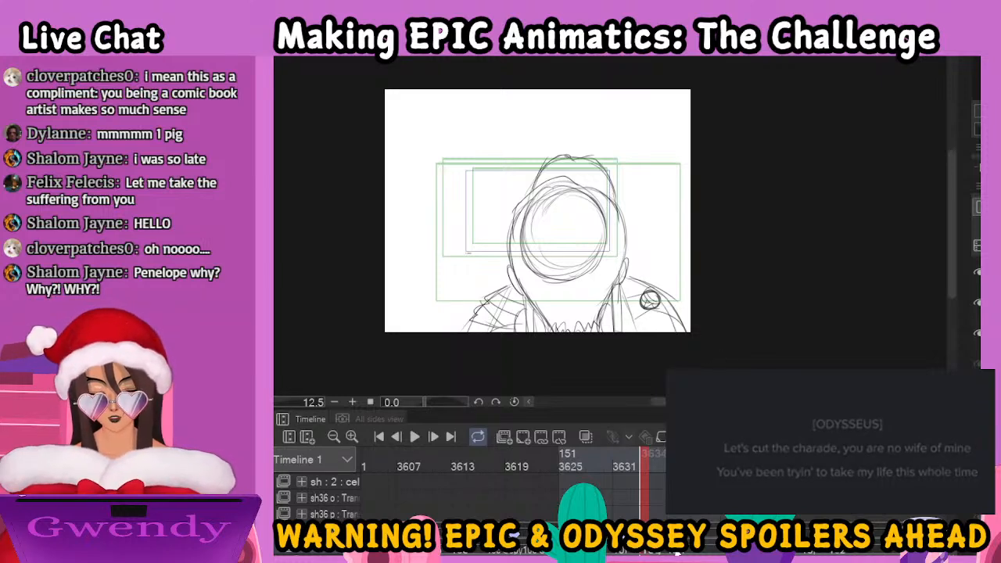
click(677, 552)
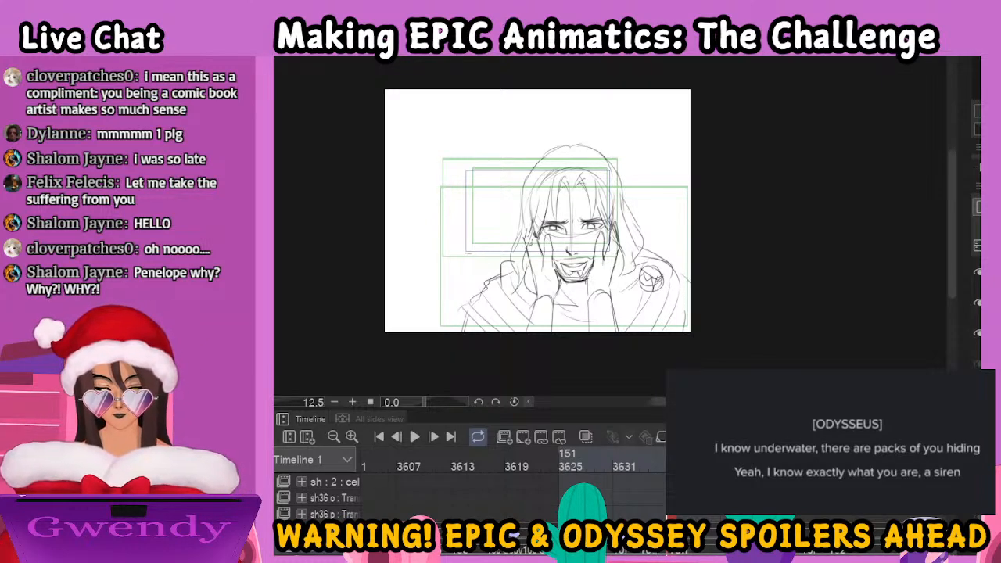
Undo the last stroke and go to the next rough drawing, the man's tilted head resting in a pair of hands
key(ctrl+z)
key(Right)
key(Right)
key(Right)
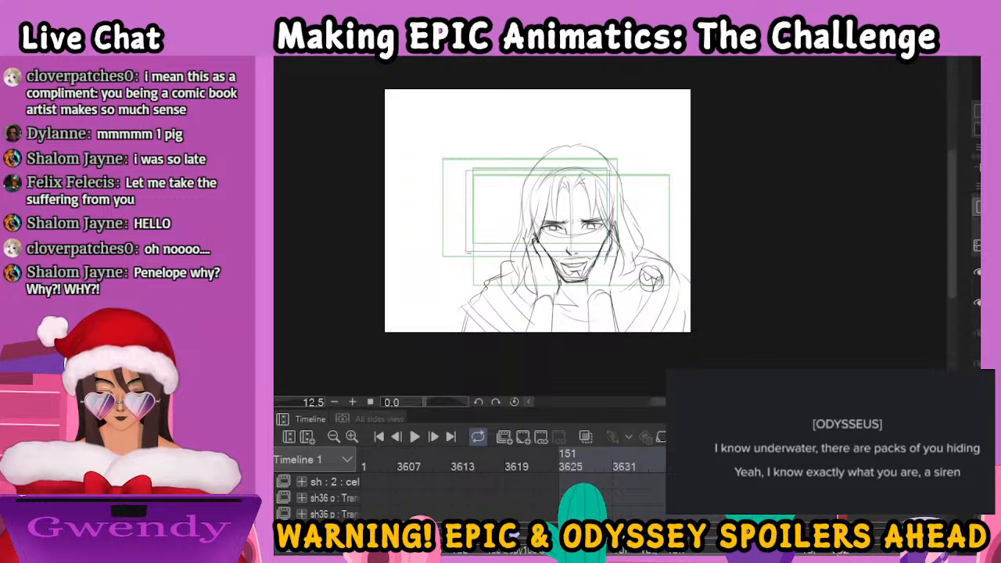
key(Right)
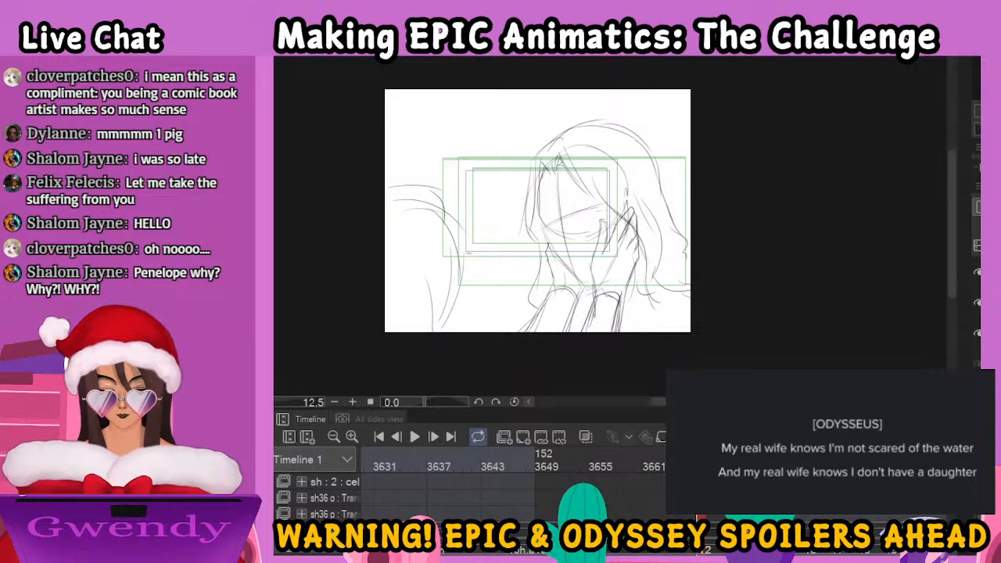
key(ctrl+plus)
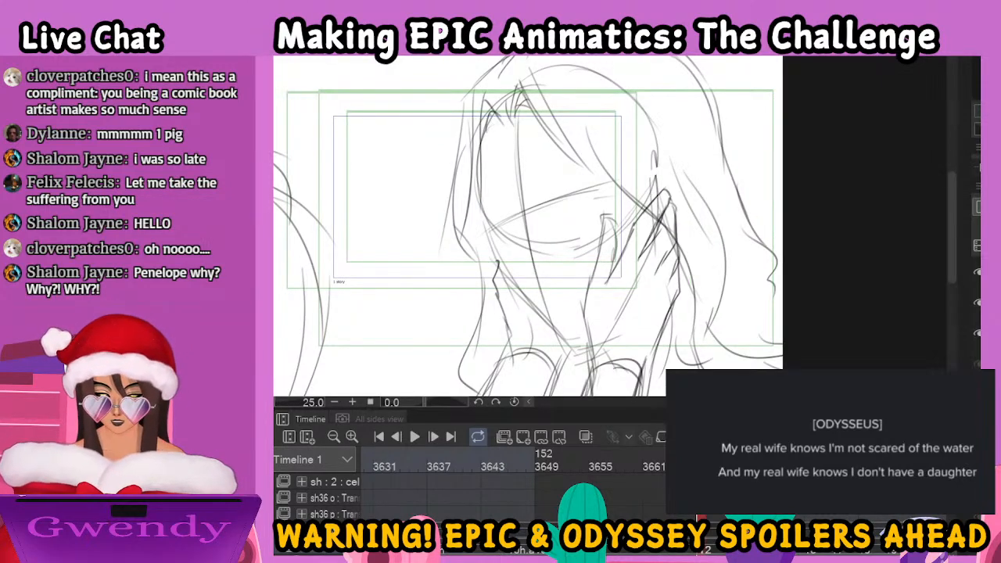
drag(483, 205, 510, 195)
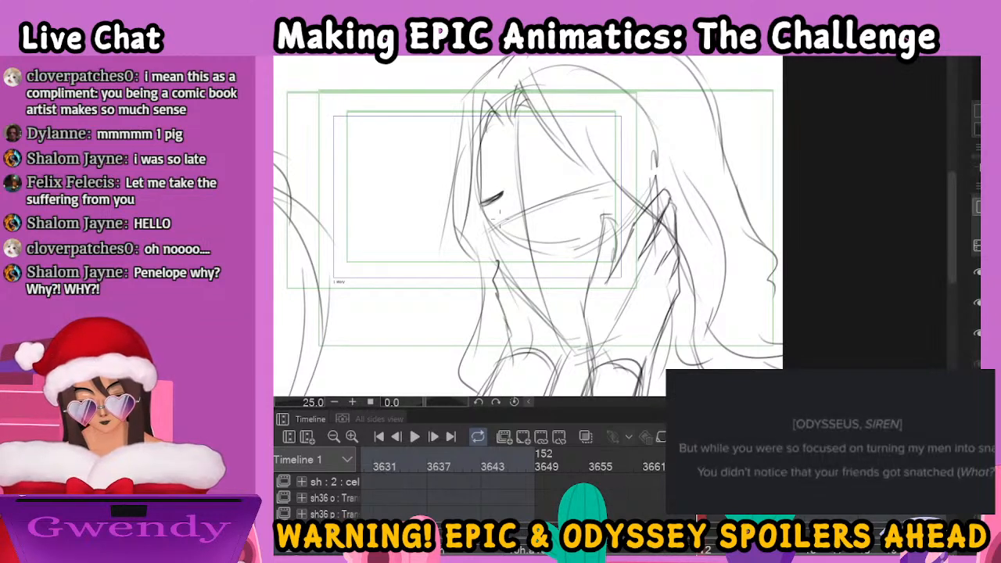
drag(483, 203, 502, 191)
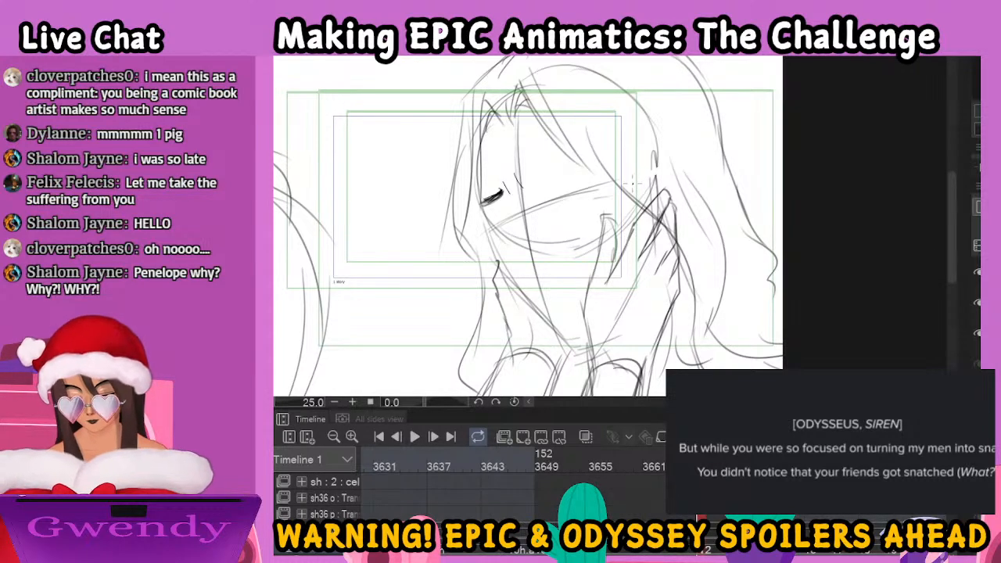
key(ctrl+z)
key(ctrl+z)
key(ctrl+z)
key(ctrl+z)
key(ctrl+z)
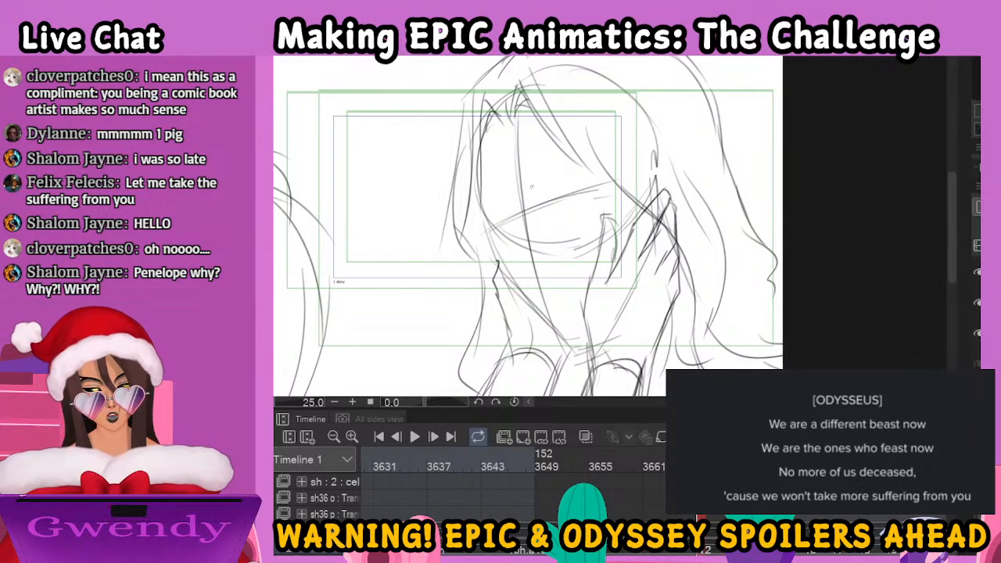
Ink the man's thick slanted eyebrows and his closed eyes on the tilted face
mouse_move(486, 205)
mouse_down()
mouse_move(504, 196)
mouse_move(496, 200)
mouse_up()
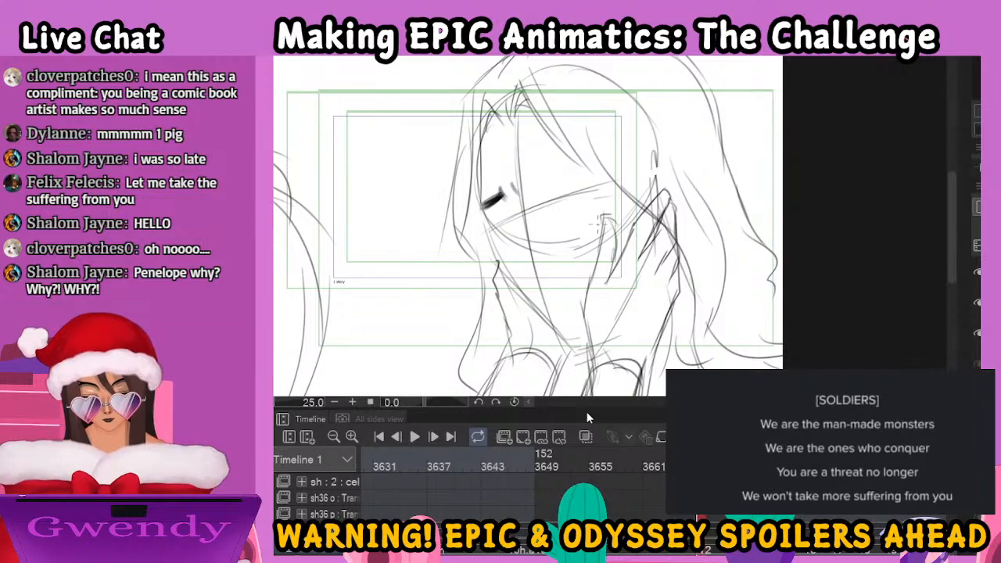
drag(532, 183, 593, 161)
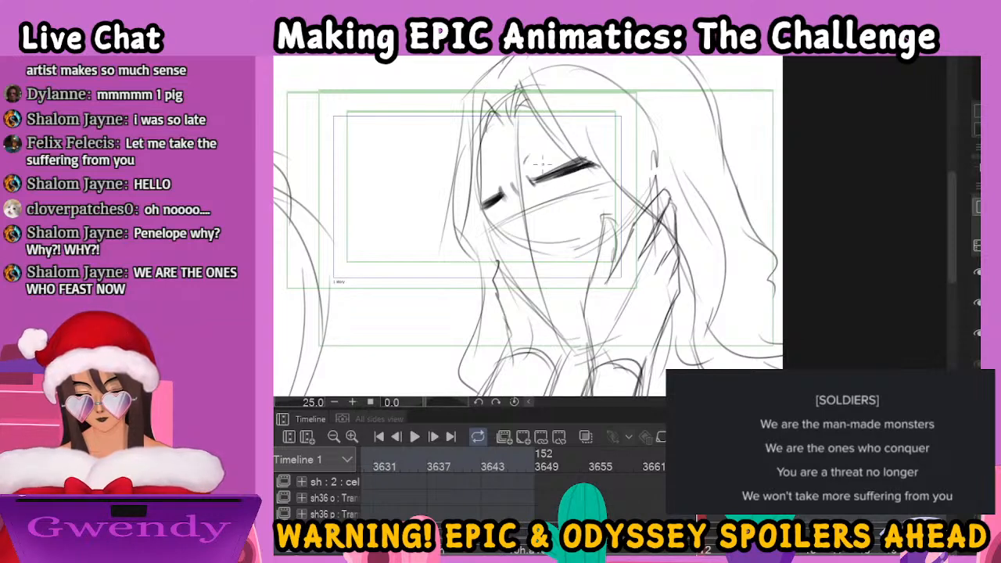
mouse_move(549, 198)
mouse_down()
mouse_move(589, 188)
mouse_move(573, 184)
mouse_move(577, 174)
mouse_move(552, 201)
mouse_up()
drag(496, 227, 515, 211)
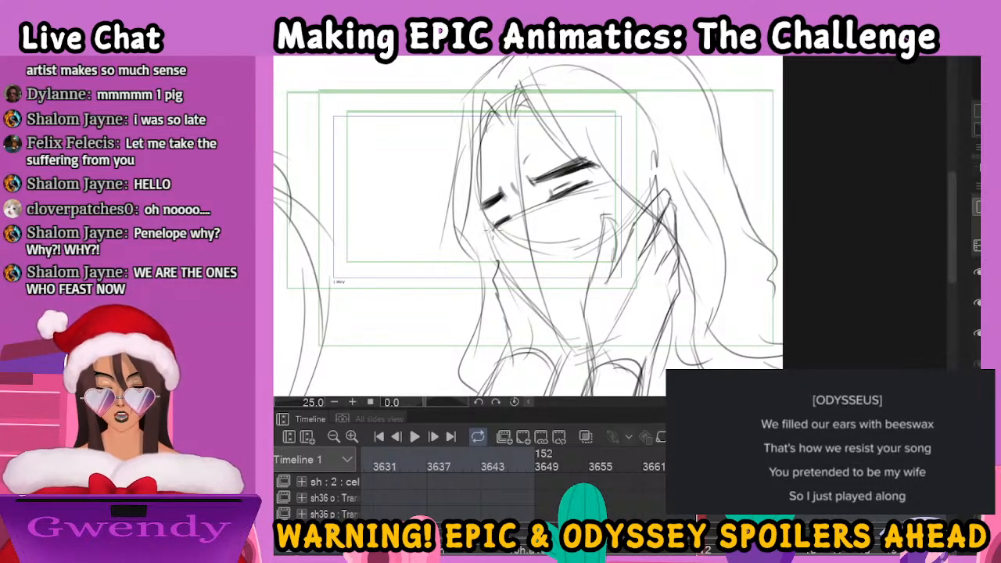
drag(493, 218, 521, 215)
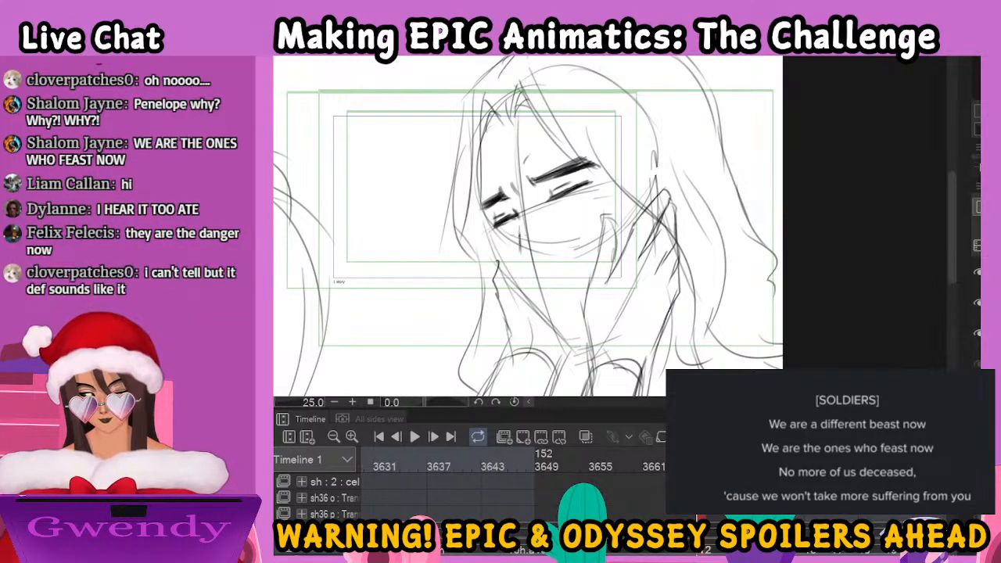
Ink the tilted face's nose tip, mouth, thin moustache, goatee and the far cheek contour down to the chin
drag(520, 262, 537, 273)
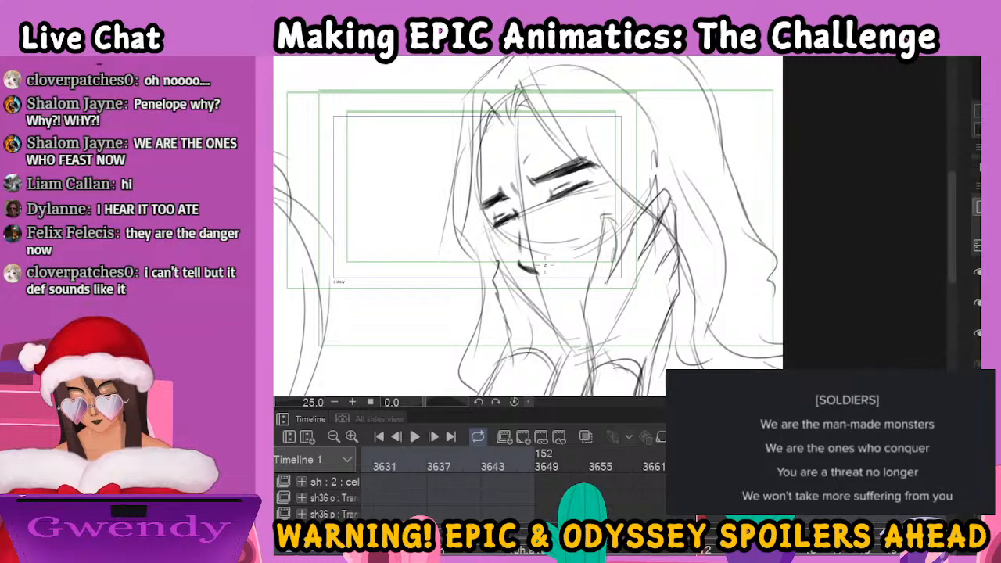
drag(538, 296, 600, 274)
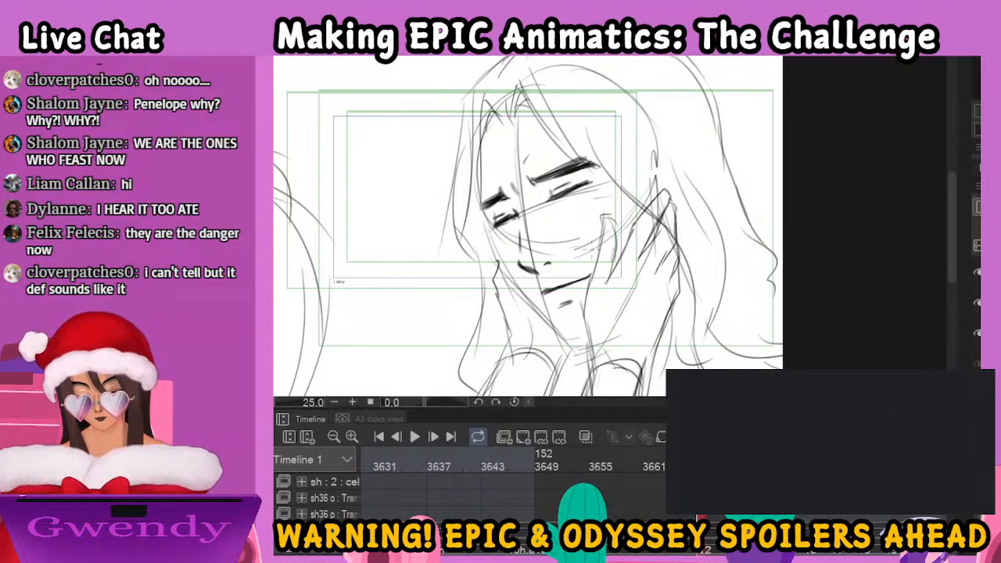
mouse_move(522, 298)
mouse_down()
mouse_move(608, 251)
mouse_move(532, 286)
mouse_move(525, 302)
mouse_move(598, 262)
mouse_up()
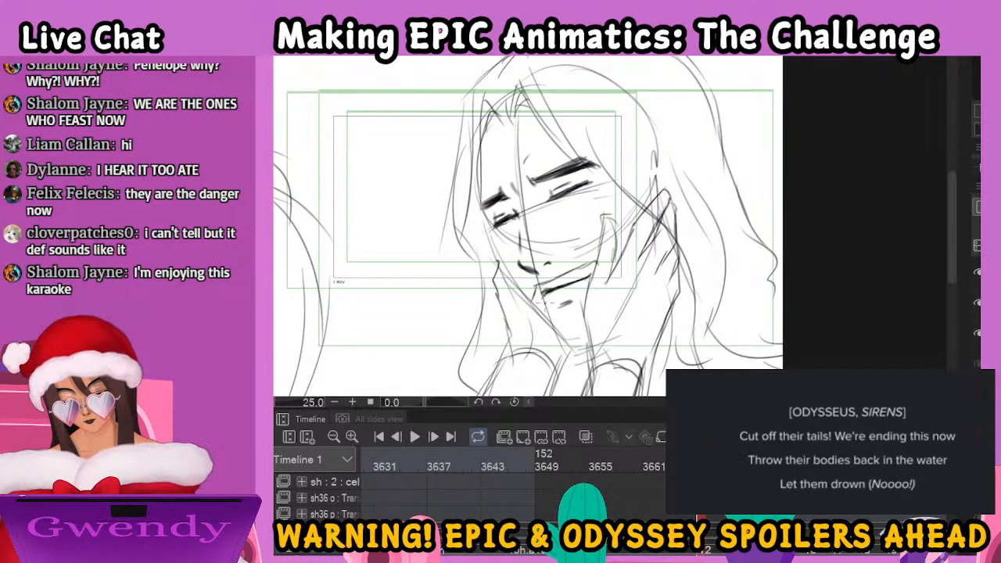
mouse_move(547, 302)
mouse_down()
mouse_move(569, 325)
mouse_move(566, 302)
mouse_move(585, 310)
mouse_move(551, 335)
mouse_move(587, 352)
mouse_up()
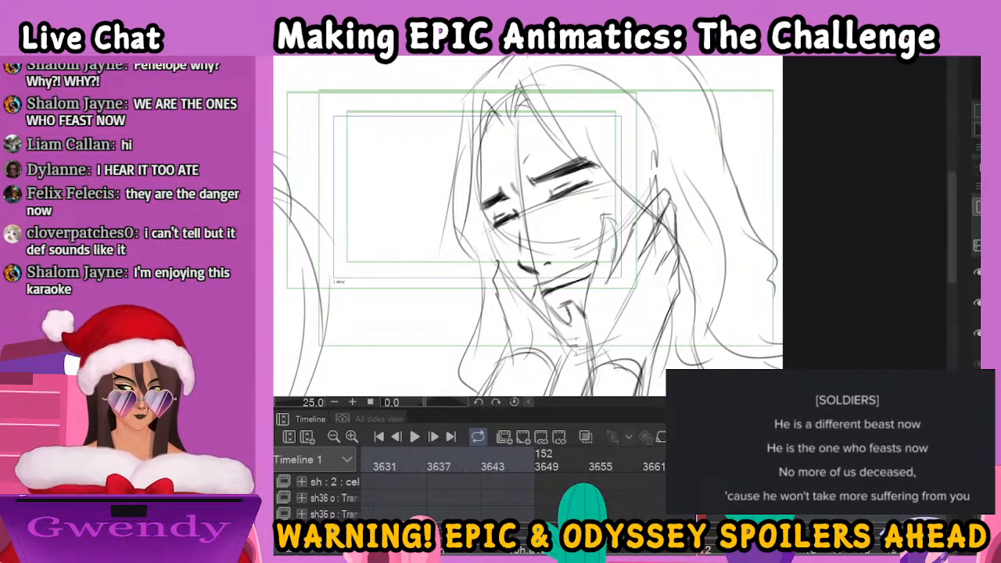
drag(481, 210, 493, 228)
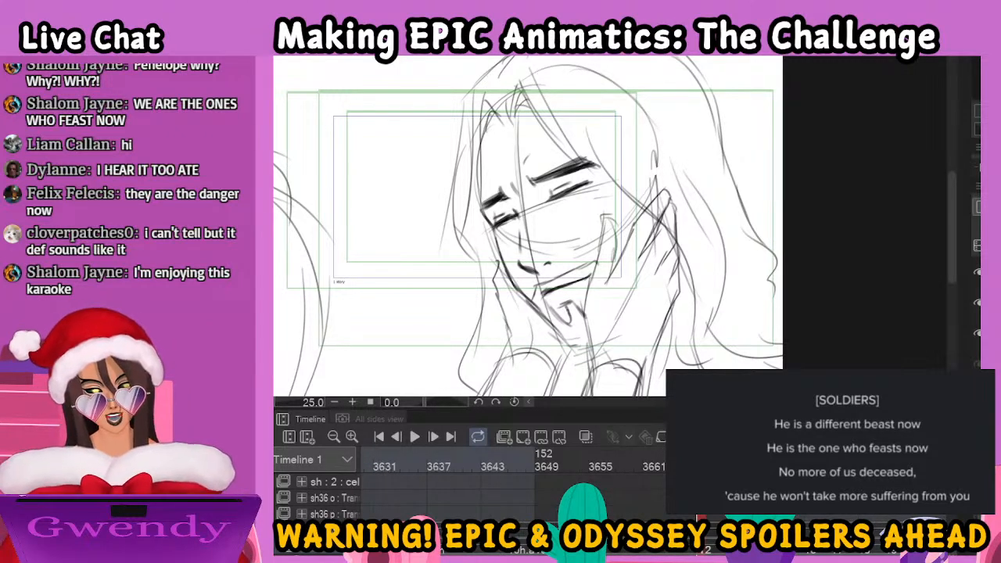
Darken the near closed eyelid and ink the bridge of the nose on the man's tilted face
key(ctrl+minus)
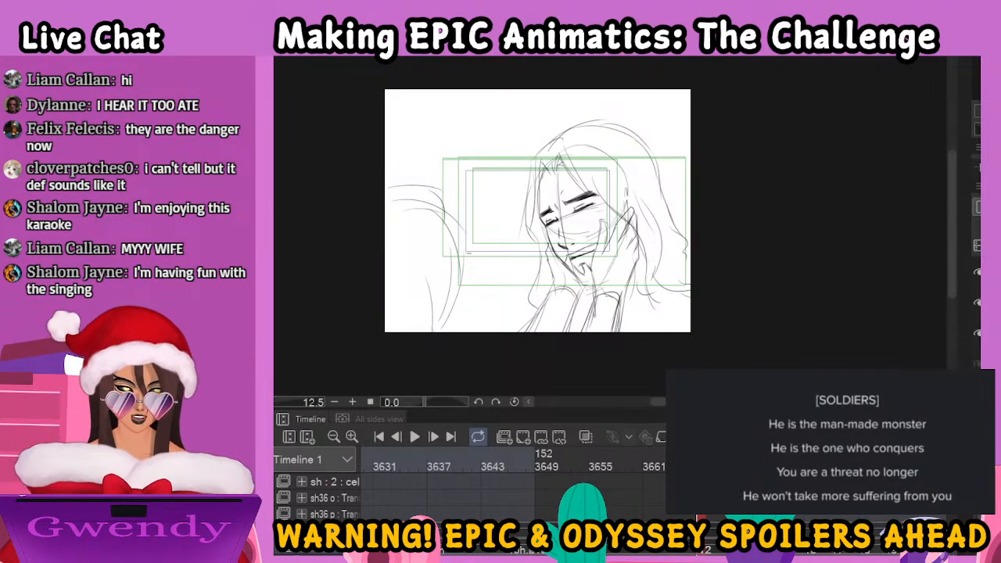
key(ctrl+plus)
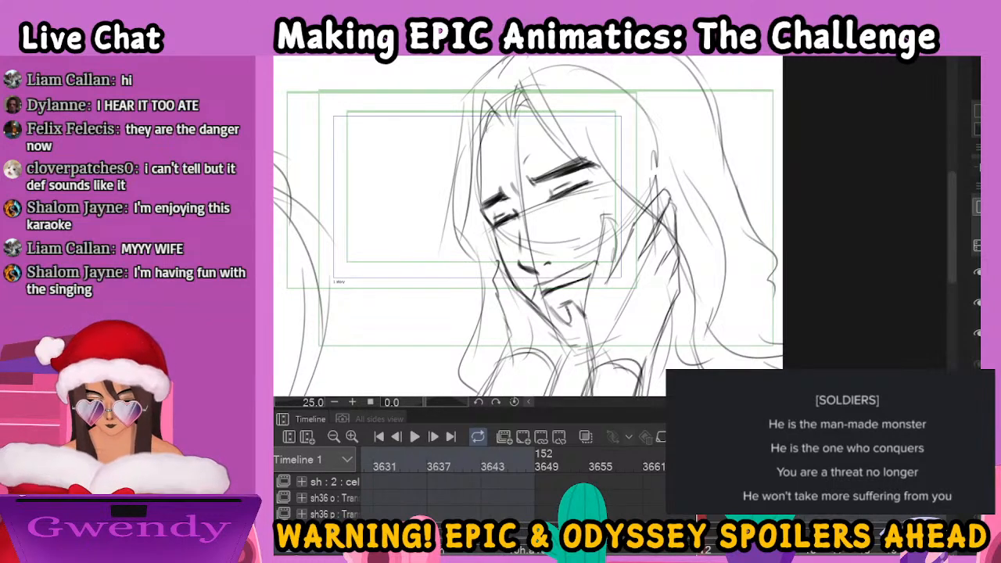
key(ctrl+minus)
key(ctrl+plus)
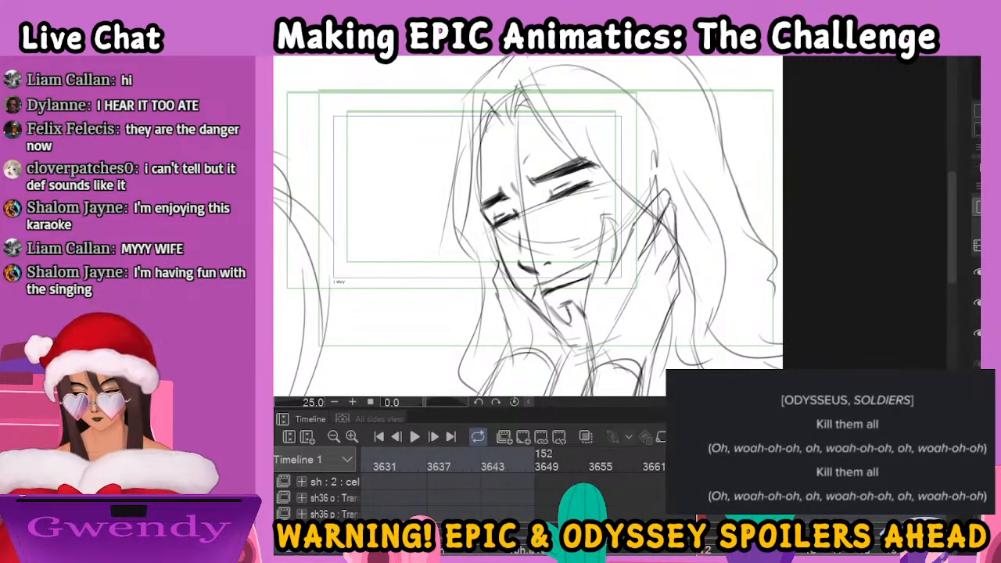
drag(562, 196, 581, 186)
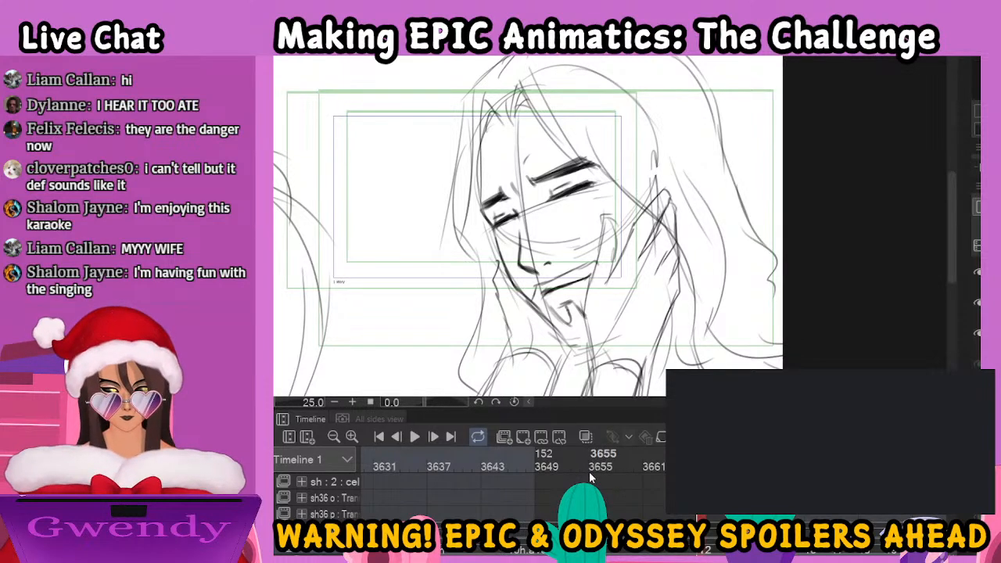
Go to the next rough drawing and ink the man's profile forehead, slanted eyebrow and closed eye
key(ctrl+minus)
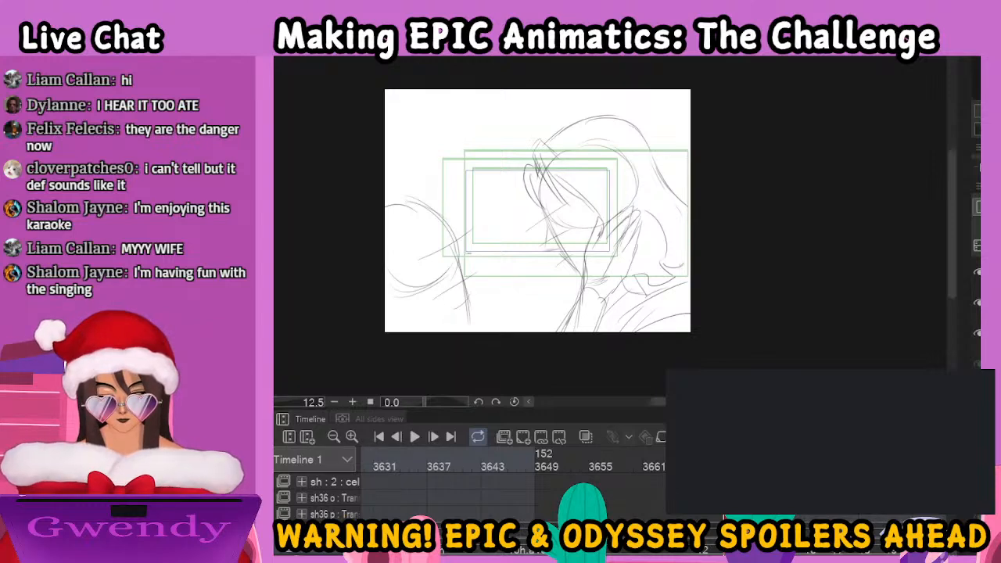
key(ctrl+plus)
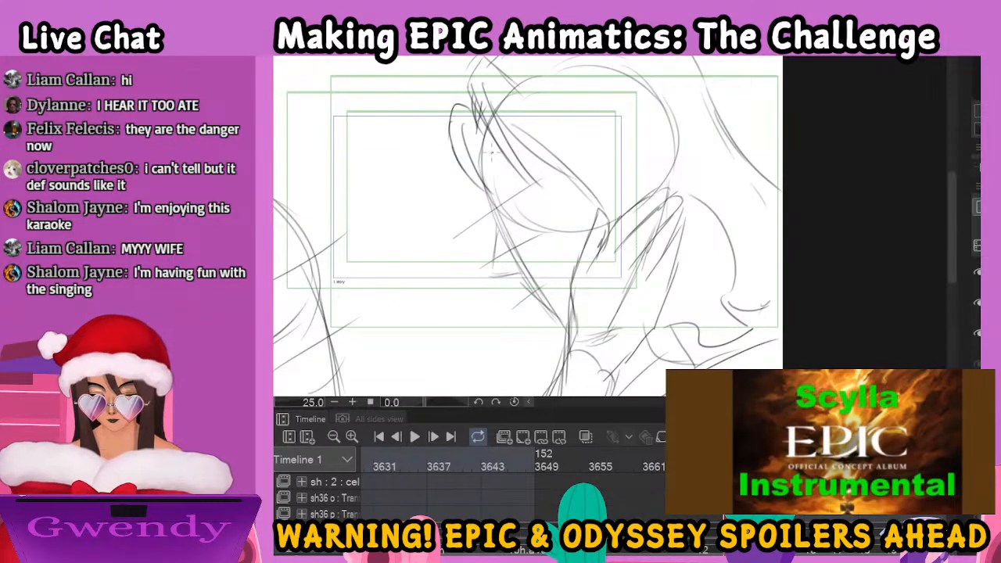
drag(485, 139, 490, 219)
mouse_move(486, 169)
mouse_down()
mouse_move(493, 228)
mouse_move(507, 235)
mouse_move(551, 185)
mouse_up()
mouse_move(515, 220)
mouse_down()
mouse_move(554, 181)
mouse_move(535, 204)
mouse_move(526, 247)
mouse_move(547, 223)
mouse_move(526, 239)
mouse_up()
mouse_move(551, 208)
mouse_down()
mouse_move(531, 243)
mouse_move(521, 239)
mouse_up()
Ink the profile's nose bridge, nose tip, nostril and upper lip down to the mouth
mouse_move(538, 220)
mouse_down()
mouse_move(512, 252)
mouse_move(516, 294)
mouse_up()
mouse_move(508, 255)
mouse_down()
mouse_move(516, 306)
mouse_move(545, 293)
mouse_up()
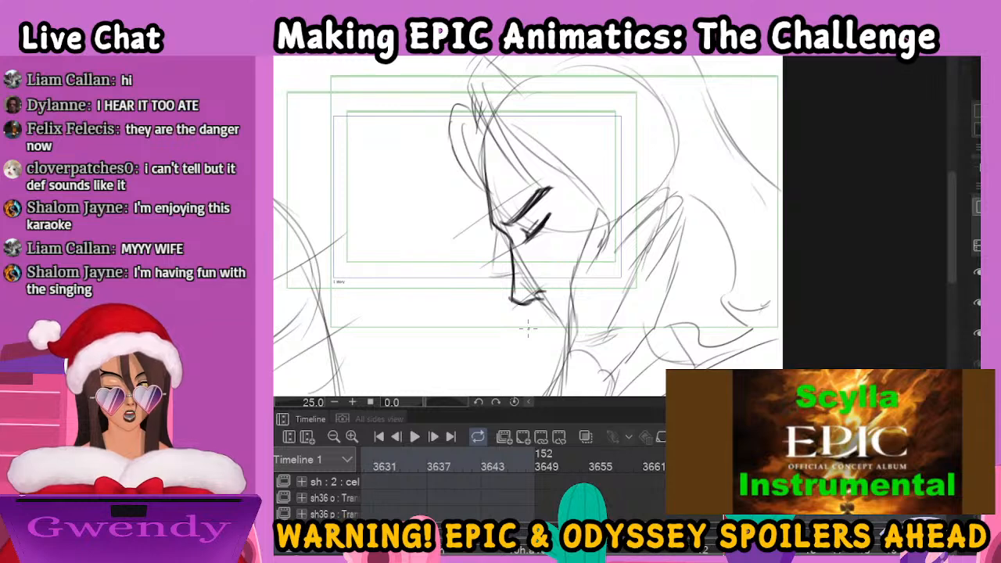
drag(536, 298, 554, 319)
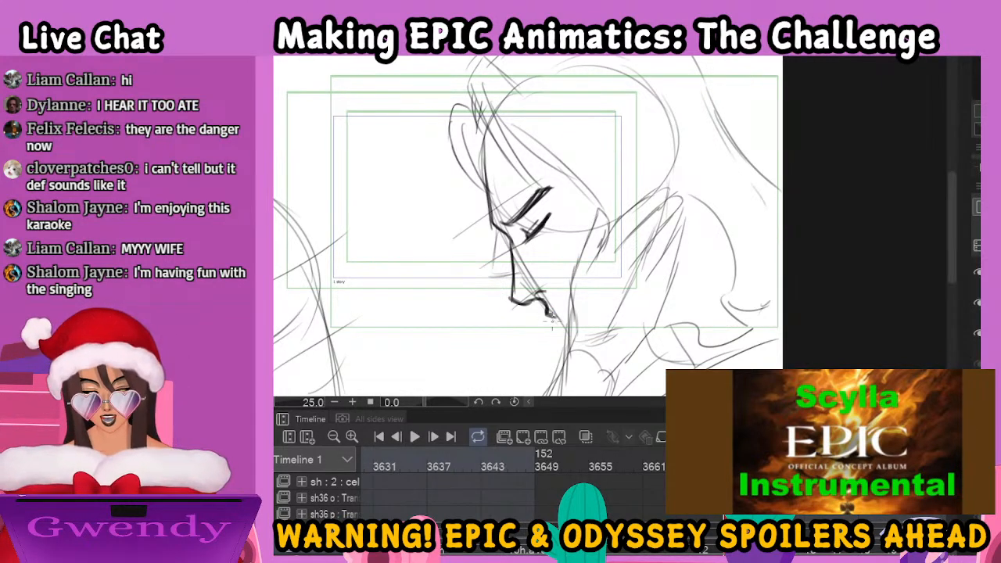
mouse_move(551, 316)
mouse_down()
mouse_move(572, 313)
mouse_move(570, 323)
mouse_up()
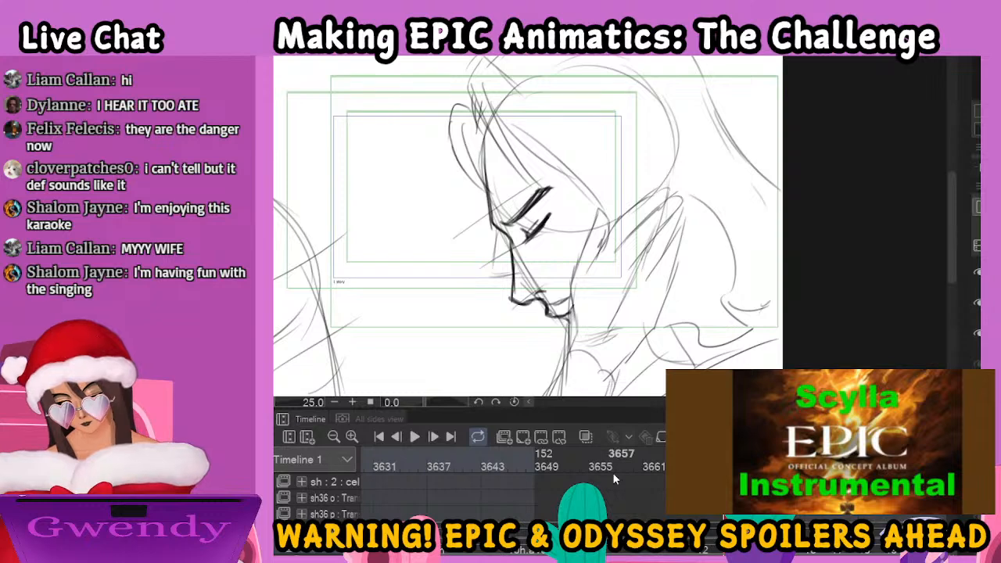
key(ctrl+minus)
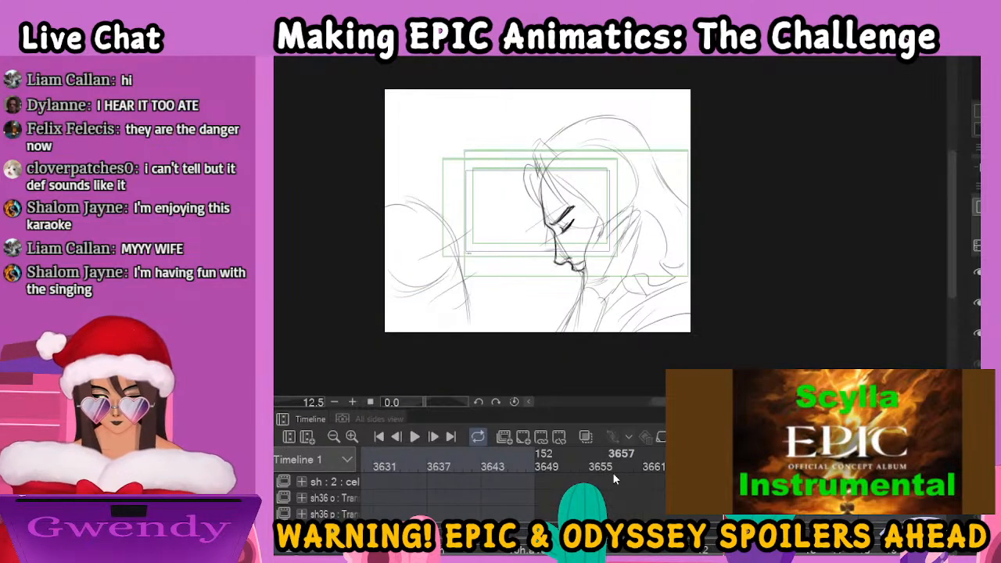
key(ctrl+plus)
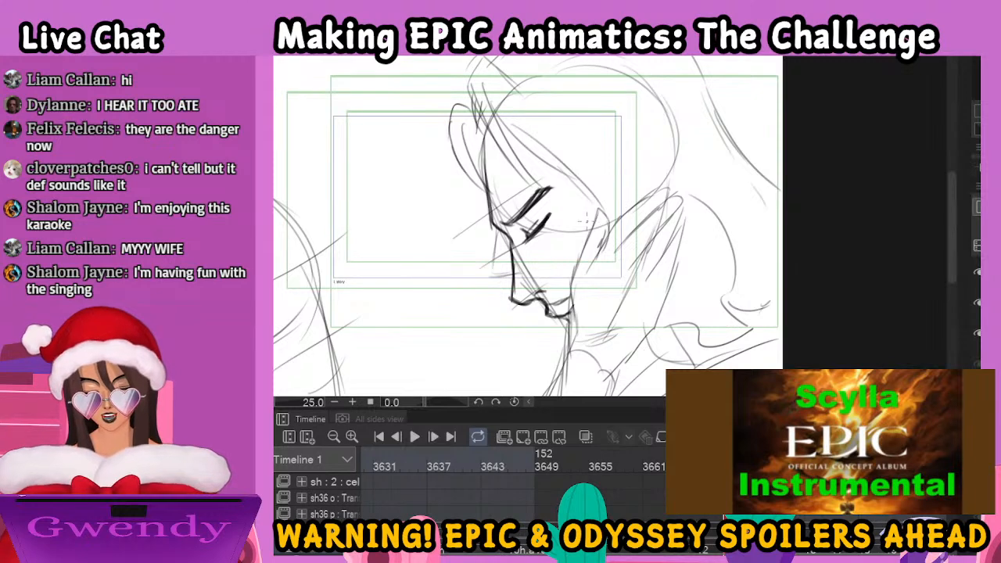
mouse_move(593, 238)
mouse_down()
mouse_move(657, 121)
mouse_move(738, 258)
mouse_move(646, 301)
mouse_up()
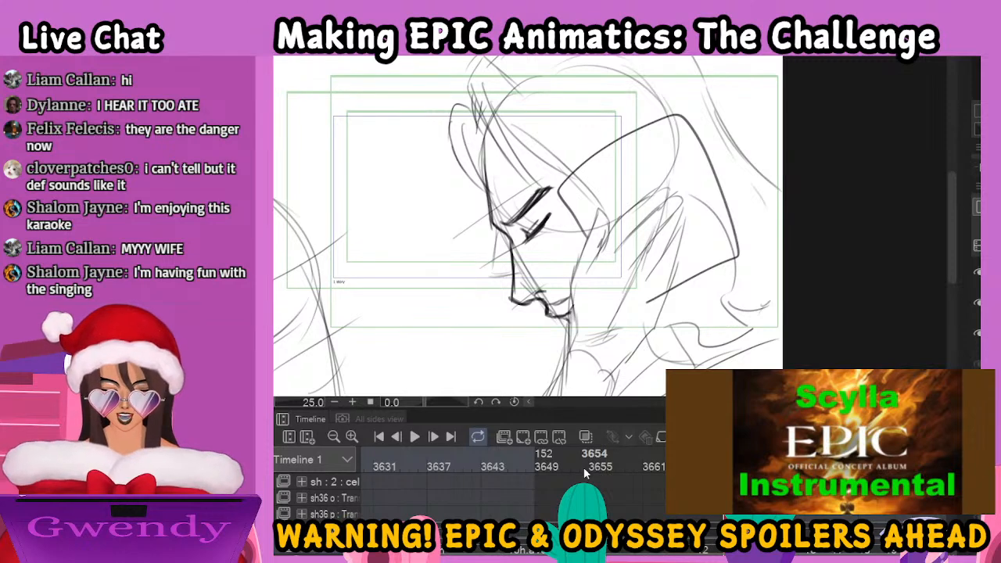
key(ctrl+z)
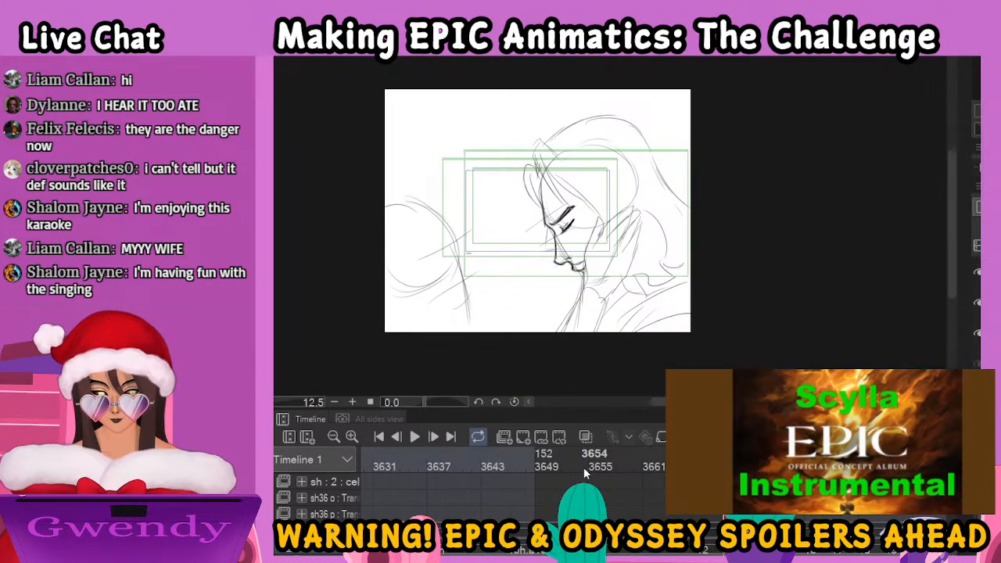
Ink the looping hair strands that fall over the man's forehead in the profile drawing
drag(475, 102, 539, 191)
mouse_move(539, 192)
mouse_down()
mouse_move(492, 98)
mouse_move(457, 105)
mouse_move(483, 190)
mouse_up()
mouse_move(470, 127)
mouse_down()
mouse_move(468, 148)
mouse_move(492, 202)
mouse_up()
drag(466, 133, 480, 120)
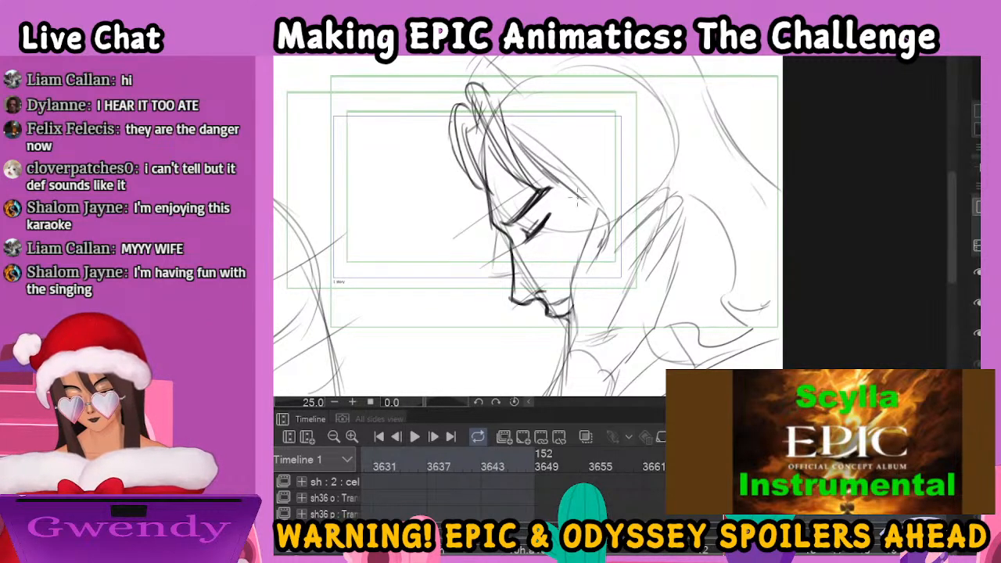
Ink the long wavy hair strands running past the man's temple and behind the hand on his cheek
mouse_move(600, 211)
mouse_down()
mouse_move(630, 242)
mouse_move(616, 231)
mouse_move(640, 281)
mouse_up()
drag(622, 228, 642, 320)
drag(635, 270, 649, 341)
mouse_move(619, 158)
mouse_down()
mouse_move(676, 258)
mouse_move(685, 341)
mouse_up()
drag(661, 166, 735, 308)
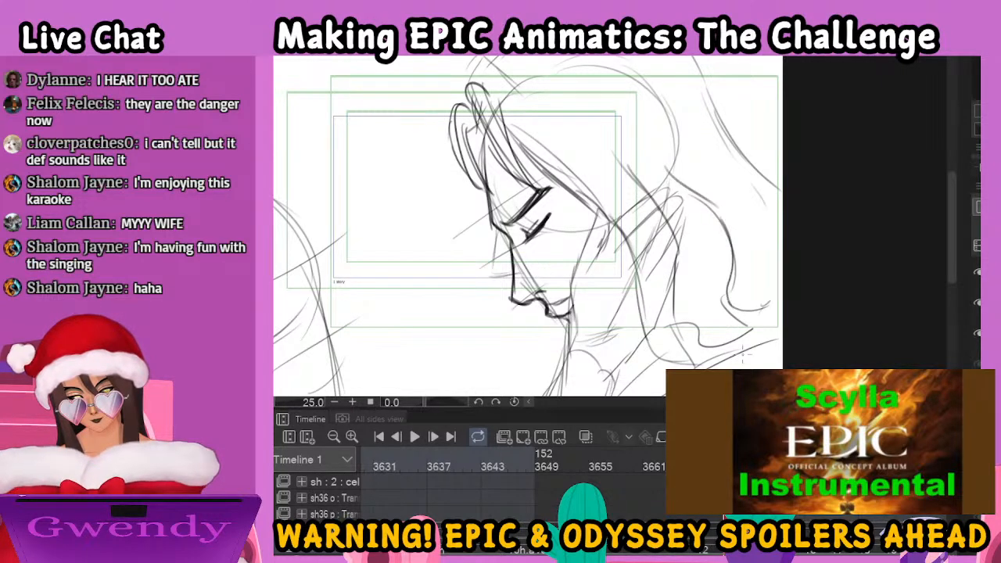
Ink the outer hair outline over the crown of the man's head and down his back to the canvas edge
key(ctrl+minus)
key(ctrl+minus)
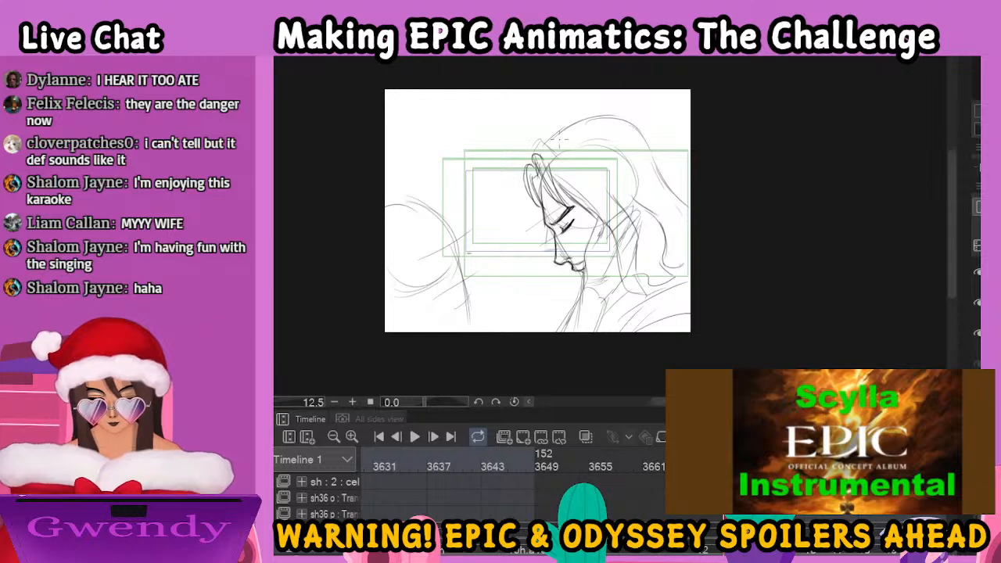
mouse_move(542, 152)
mouse_down()
mouse_move(544, 133)
mouse_move(583, 119)
mouse_up()
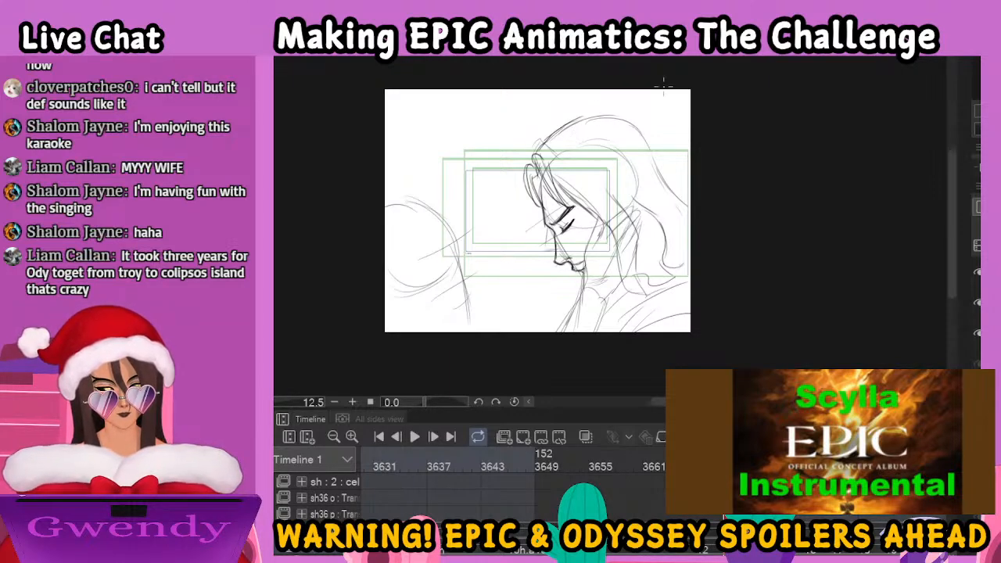
mouse_move(541, 150)
mouse_down()
mouse_move(578, 125)
mouse_move(550, 145)
mouse_move(555, 135)
mouse_move(621, 124)
mouse_move(655, 147)
mouse_move(641, 122)
mouse_move(666, 180)
mouse_move(698, 215)
mouse_up()
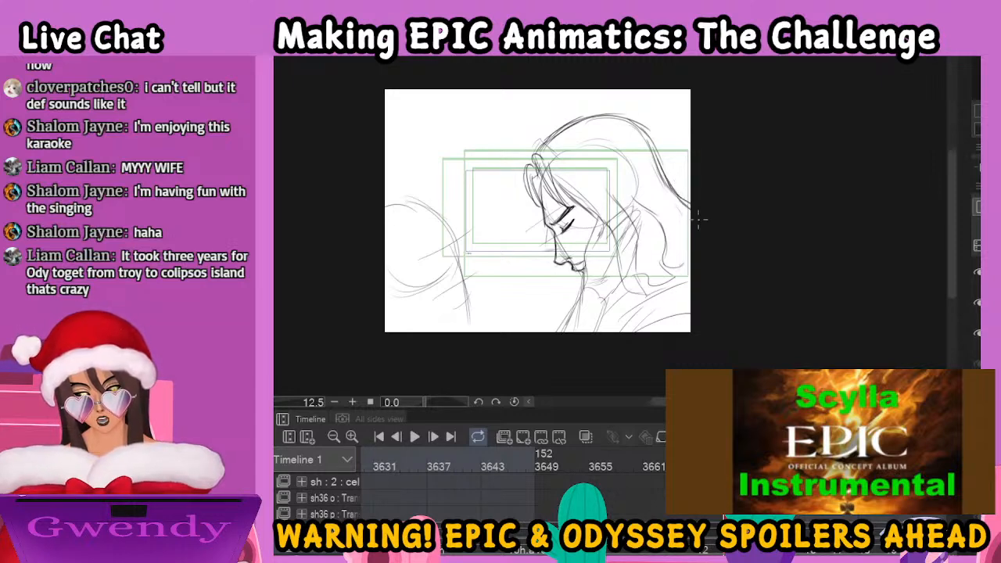
Ink the profile's chin and neck line, and the cloak folds curving over the man's shoulder
mouse_move(568, 266)
mouse_down()
mouse_move(566, 293)
mouse_move(582, 291)
mouse_move(597, 220)
mouse_move(597, 252)
mouse_move(609, 251)
mouse_move(618, 283)
mouse_move(611, 307)
mouse_move(585, 304)
mouse_move(563, 327)
mouse_up()
mouse_move(610, 304)
mouse_down()
mouse_move(599, 332)
mouse_move(689, 272)
mouse_up()
drag(638, 332, 690, 296)
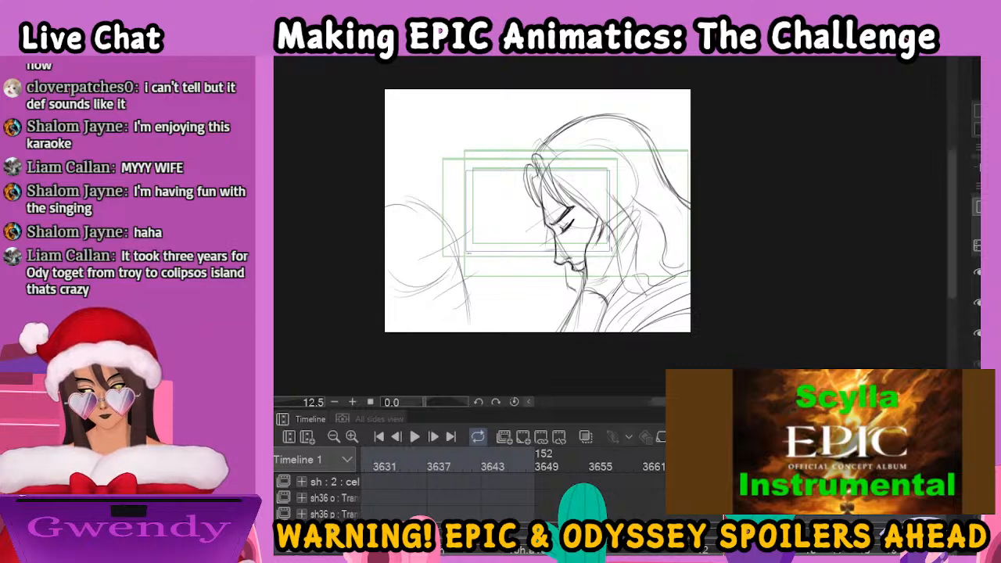
Ink the woman's hair outline, front strand and profile line facing the man, plus the long strokes running down below her face
key(ctrl+plus)
key(ctrl+plus)
mouse_move(529, 259)
mouse_down()
mouse_move(563, 256)
mouse_move(711, 199)
mouse_up()
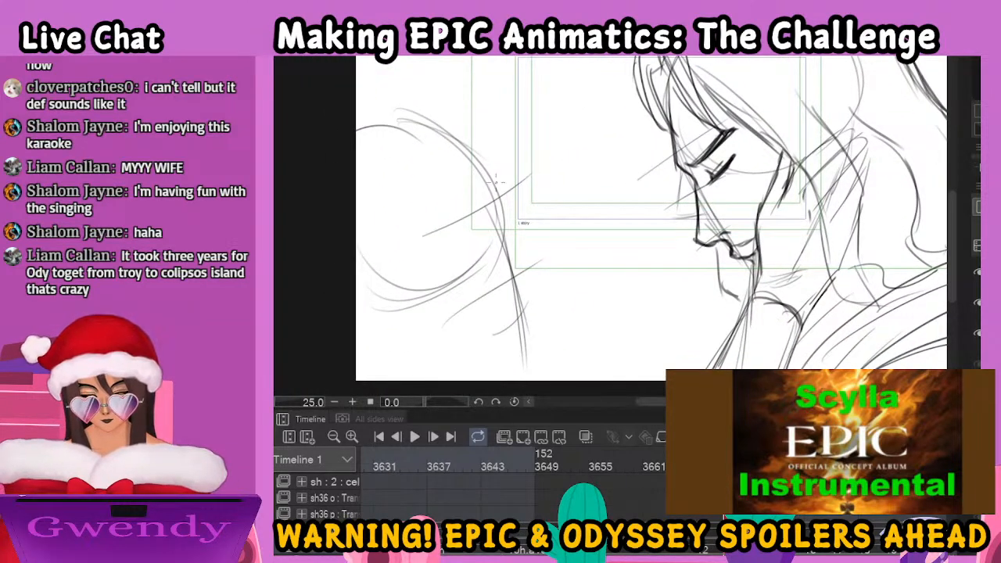
mouse_move(751, 465)
mouse_down()
mouse_move(380, 473)
mouse_move(541, 473)
mouse_up()
mouse_move(680, 469)
mouse_down()
mouse_move(869, 469)
mouse_move(689, 469)
mouse_move(751, 469)
mouse_up()
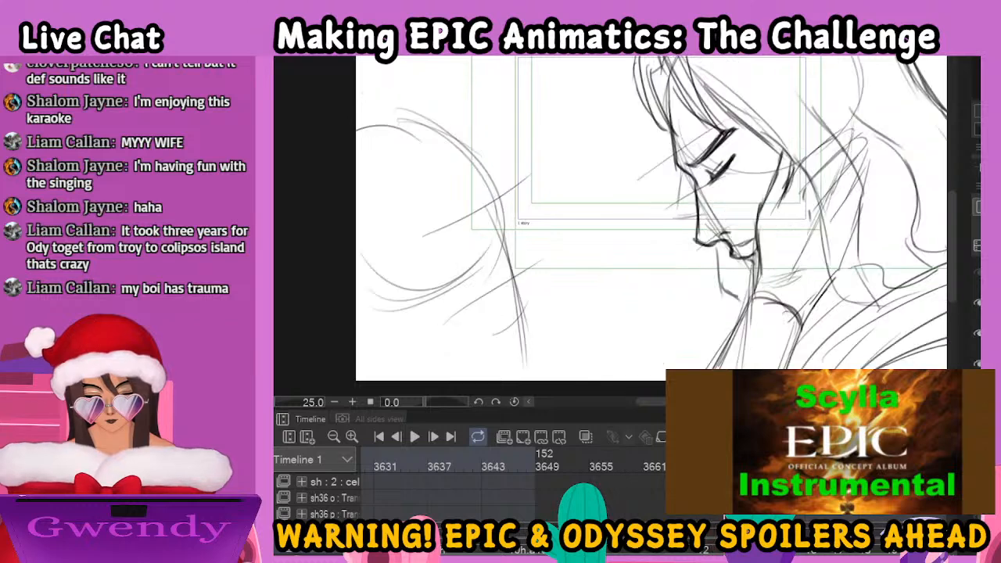
drag(493, 169, 463, 289)
drag(497, 192, 515, 287)
drag(505, 252, 538, 283)
mouse_move(490, 125)
mouse_down()
mouse_move(439, 137)
mouse_move(463, 118)
mouse_move(373, 107)
mouse_up()
mouse_move(514, 286)
mouse_down()
mouse_move(520, 357)
mouse_move(539, 286)
mouse_move(526, 366)
mouse_up()
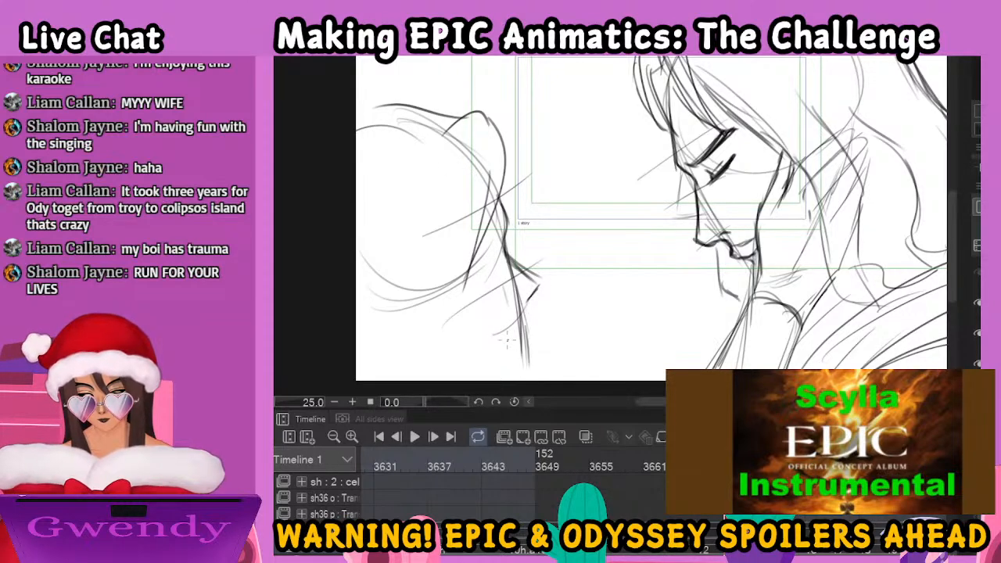
drag(473, 271, 527, 378)
drag(434, 313, 463, 374)
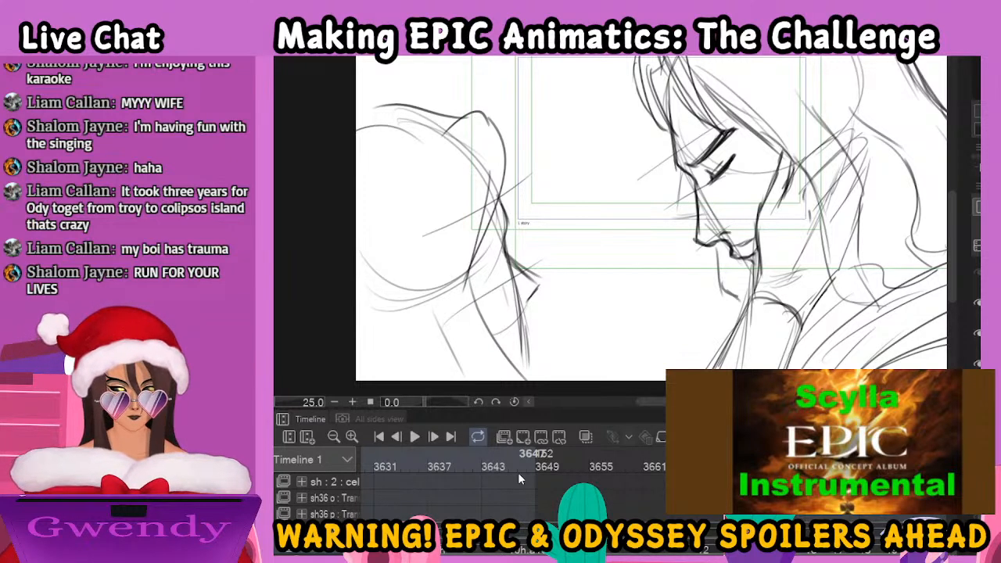
key(ctrl+minus)
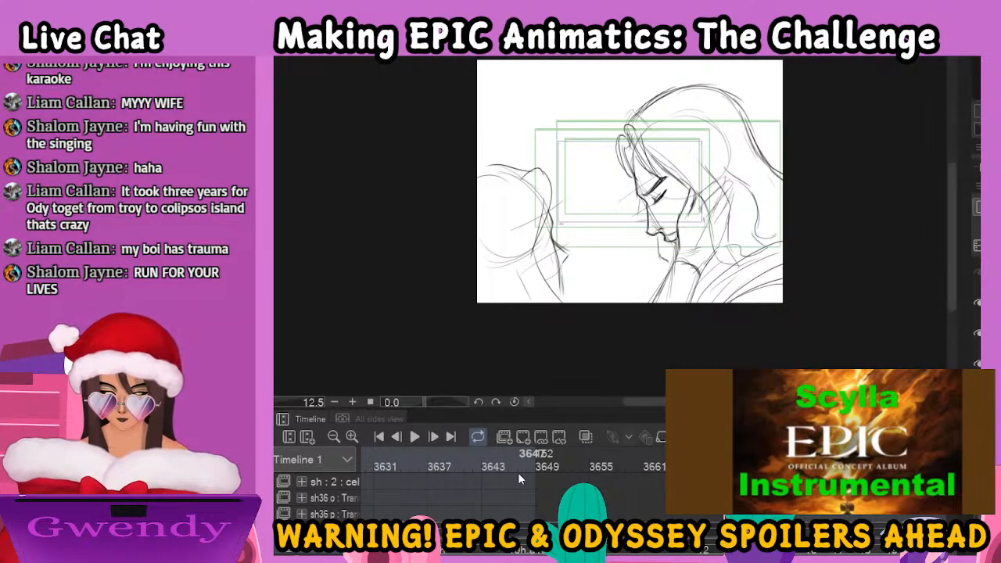
Move on to the drawing at frame 3673 and ink the man's forehead line, furrowed eyebrow and eye
key(period)
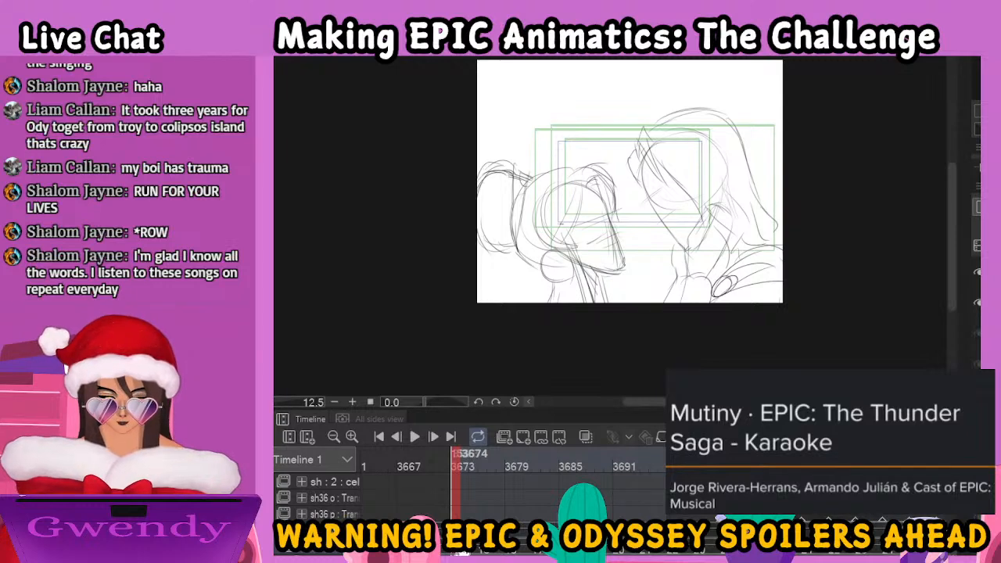
key(ctrl+plus)
key(ctrl+plus)
key(ctrl+plus)
key(ctrl+minus)
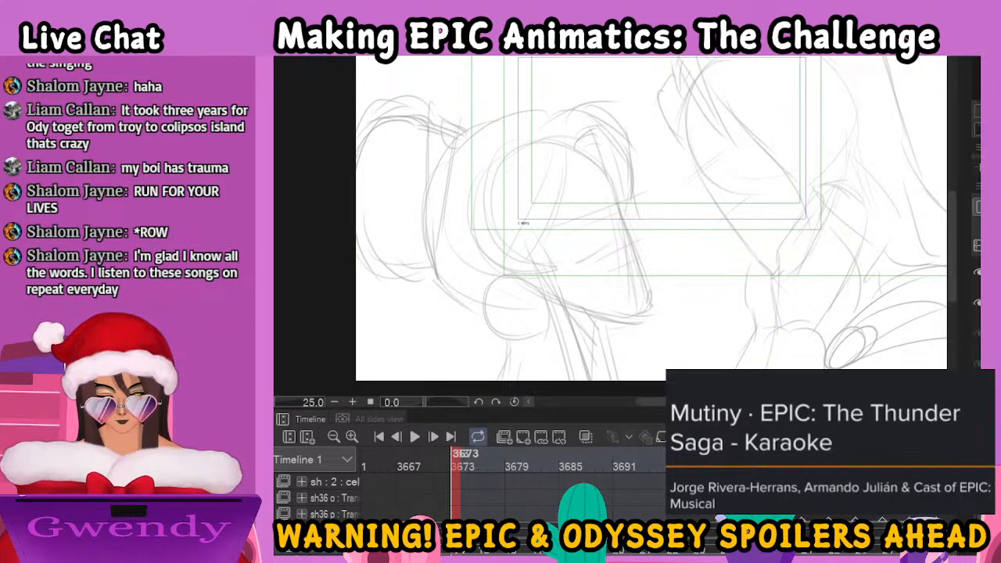
mouse_move(784, 169)
mouse_down()
mouse_move(656, 299)
mouse_move(665, 226)
mouse_up()
mouse_move(579, 160)
mouse_down()
mouse_move(578, 227)
mouse_move(626, 191)
mouse_up()
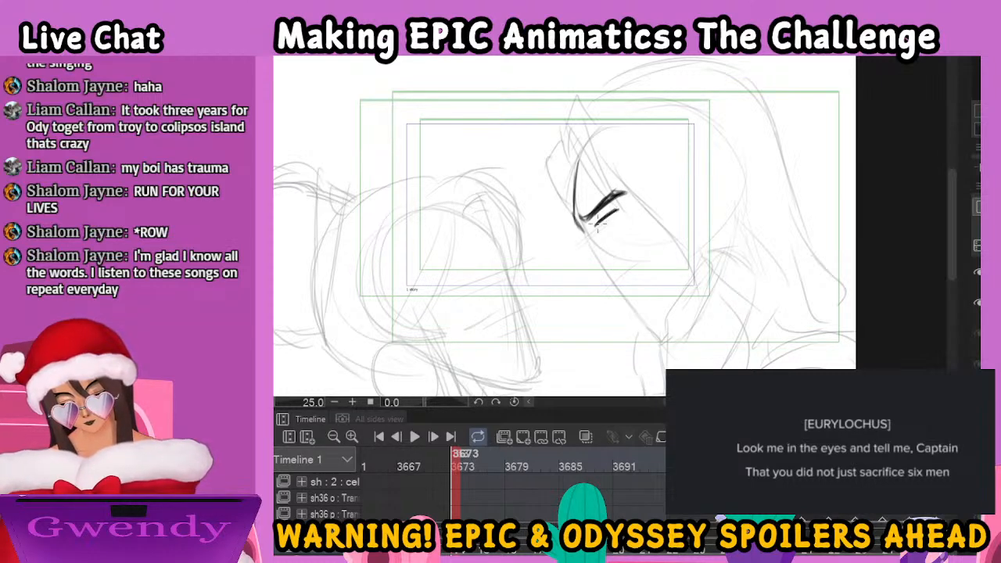
drag(594, 226, 623, 208)
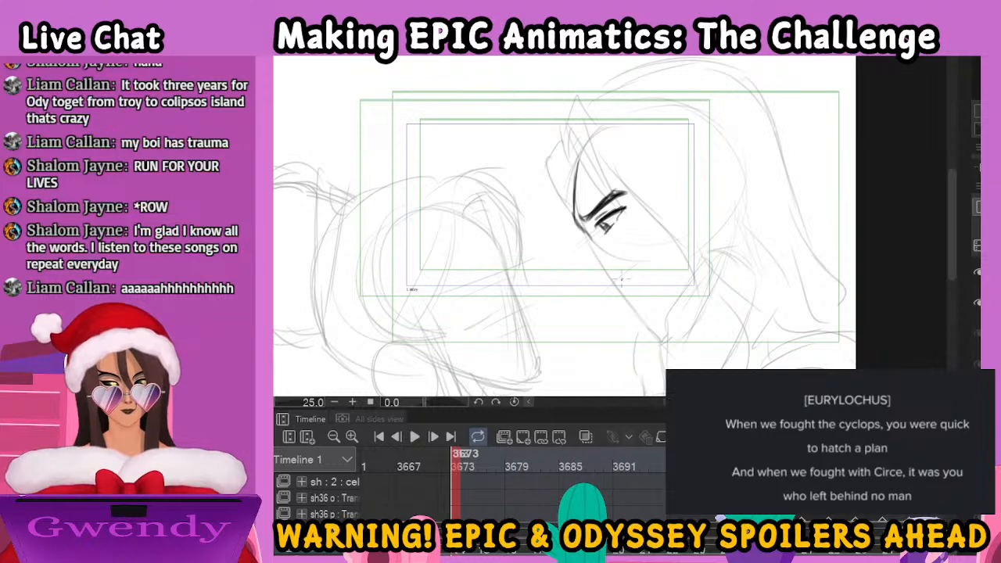
Ink the man's nose, lips, mouth line and pointed chin along the rough profile
mouse_move(588, 236)
mouse_down()
mouse_move(585, 278)
mouse_move(610, 286)
mouse_up()
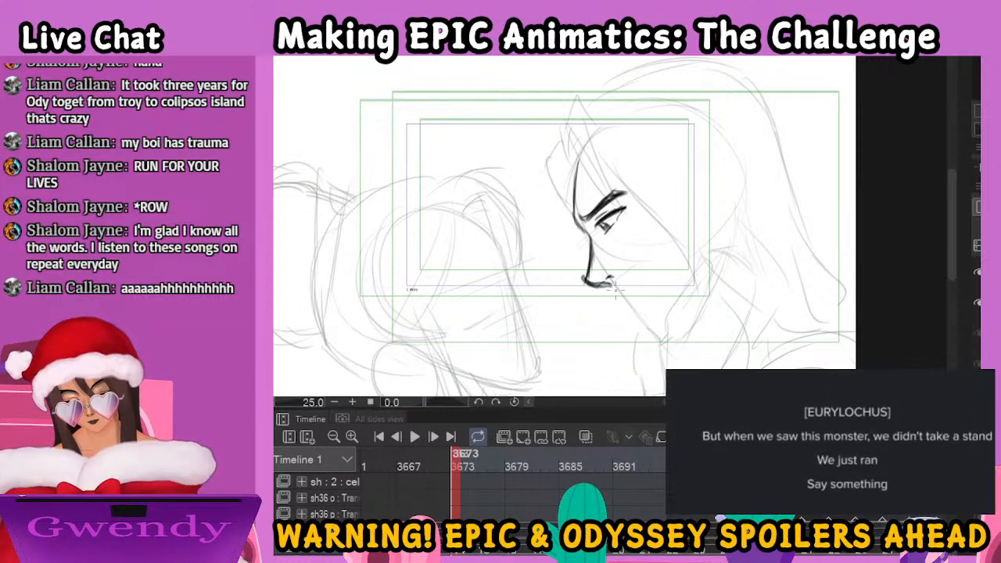
mouse_move(607, 289)
mouse_down()
mouse_move(624, 296)
mouse_move(652, 275)
mouse_up()
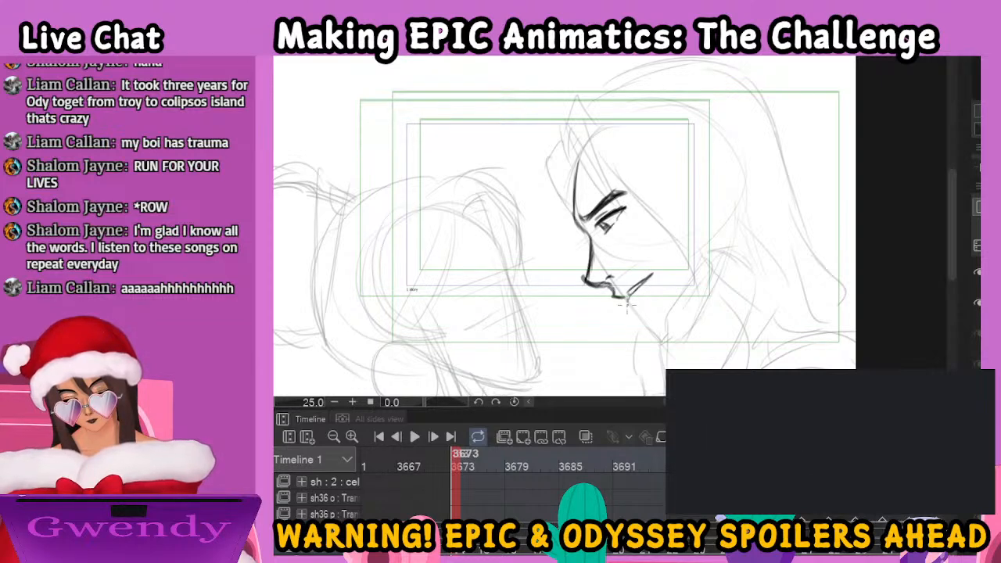
drag(633, 308, 666, 341)
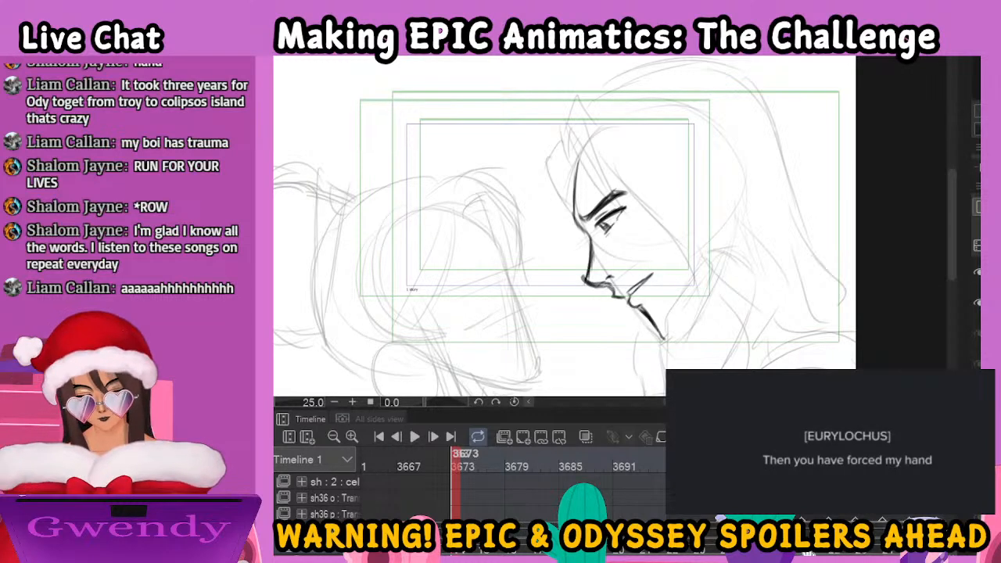
Ink the man's jawline, the contour running down from his chin, the sideburn strands and the beard outline
key(ctrl+minus)
key(ctrl+plus)
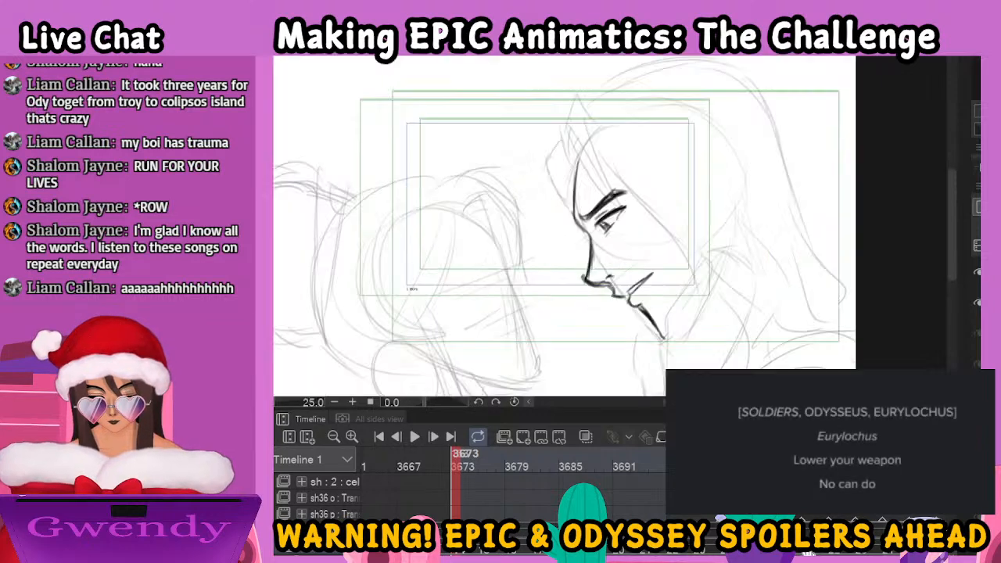
drag(731, 342, 599, 279)
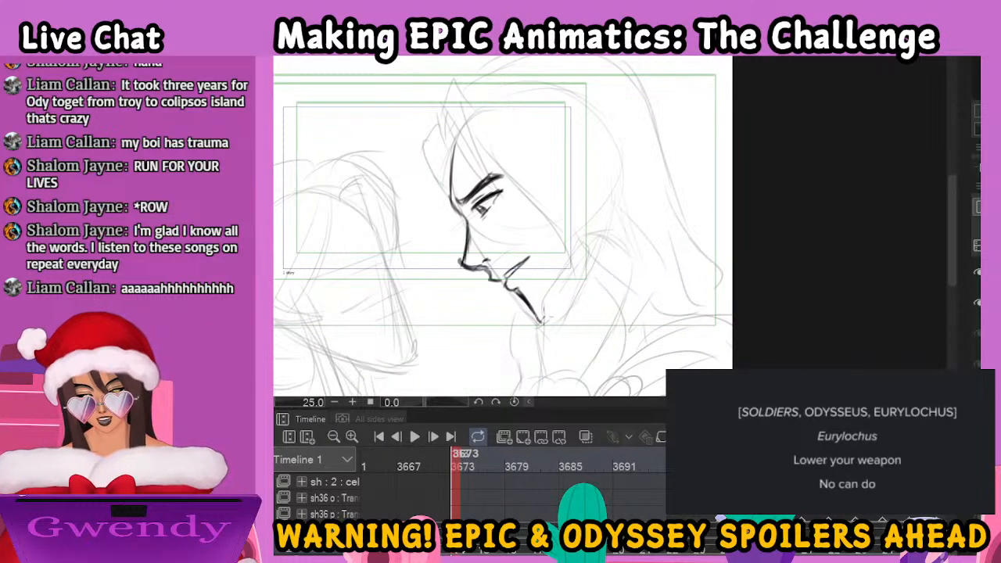
drag(541, 319, 567, 261)
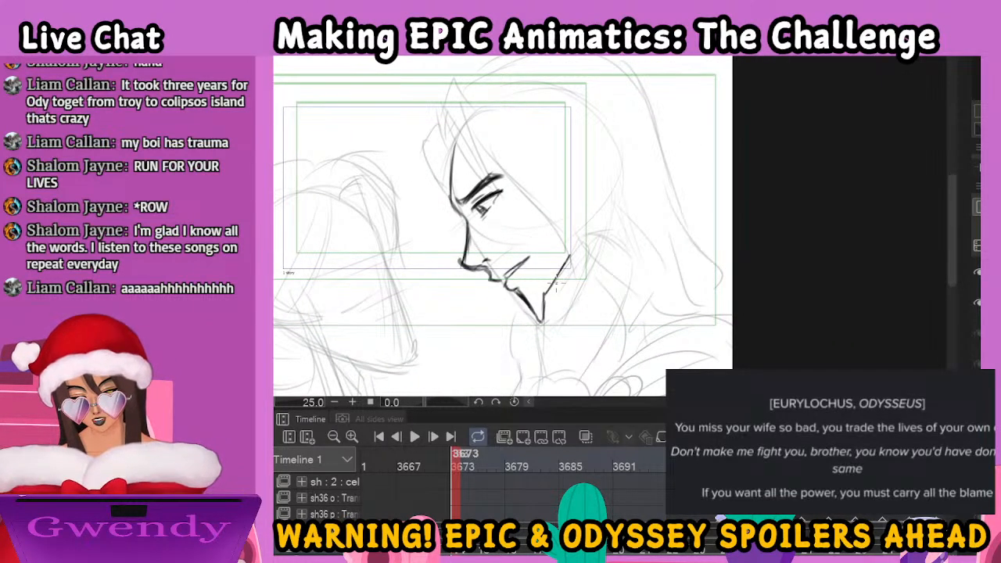
drag(542, 316, 548, 358)
mouse_move(572, 270)
mouse_down()
mouse_move(565, 302)
mouse_move(571, 295)
mouse_up()
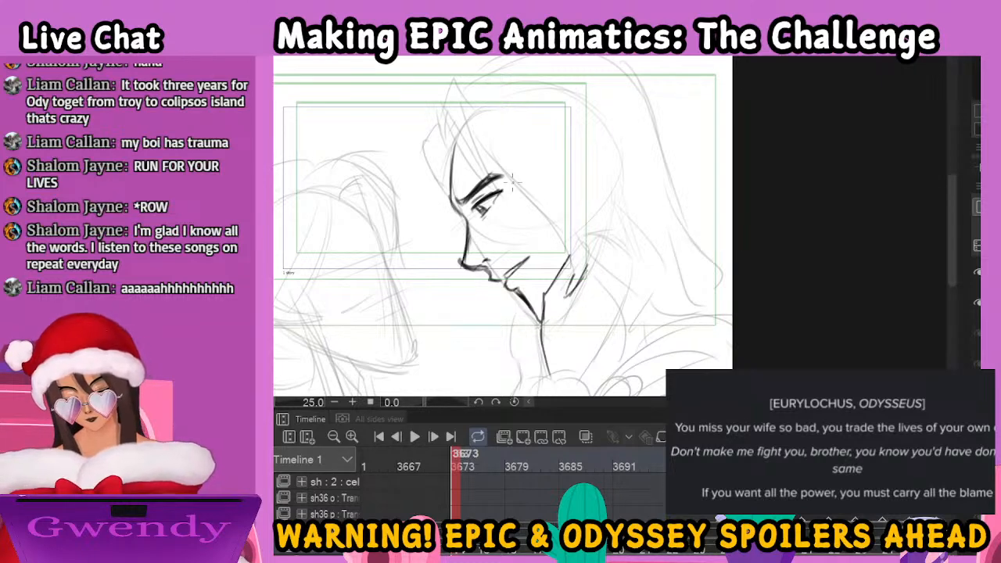
mouse_move(514, 249)
mouse_down()
mouse_move(558, 239)
mouse_move(530, 259)
mouse_move(527, 293)
mouse_up()
Ink the looping hair strands falling over the man's forehead in the frame 3673 drawing
mouse_move(445, 115)
mouse_down()
mouse_move(448, 166)
mouse_move(442, 122)
mouse_move(438, 146)
mouse_move(446, 106)
mouse_up()
mouse_move(443, 129)
mouse_down()
mouse_move(424, 187)
mouse_move(440, 186)
mouse_move(438, 213)
mouse_up()
drag(458, 172, 442, 193)
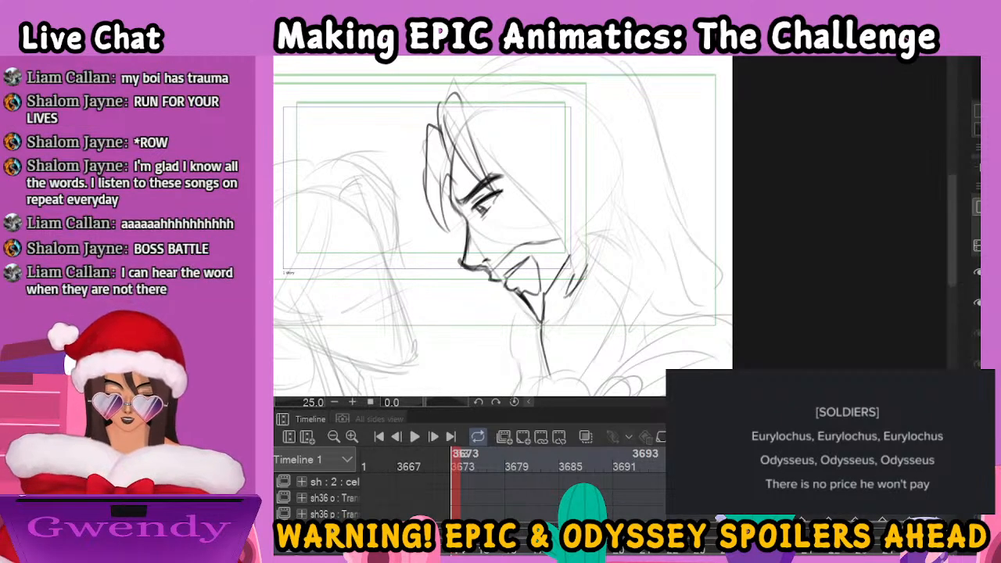
key(ctrl+minus)
key(ctrl+plus)
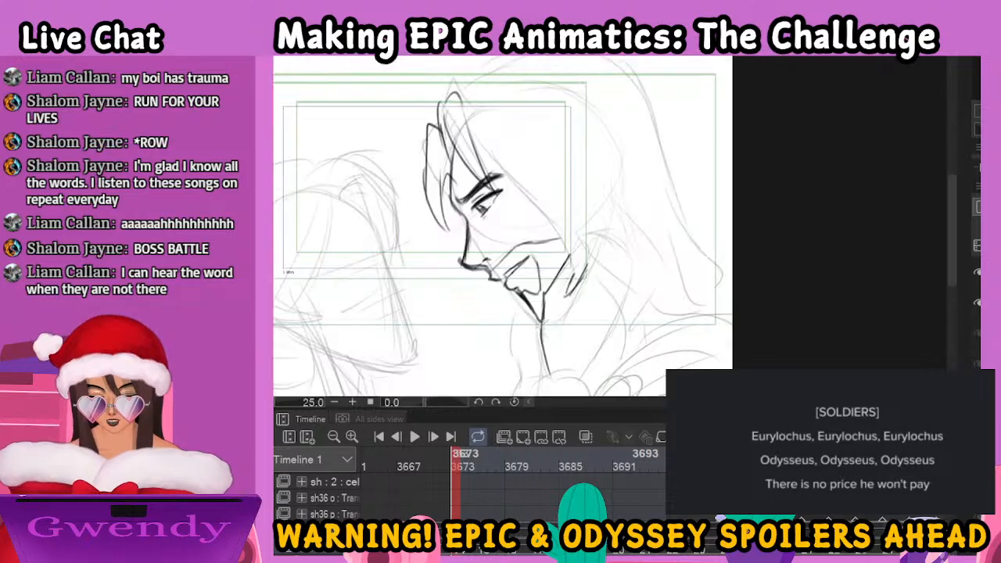
Ink the hair strand along the man's temple, the wavy locks behind his jaw and the curve down to his shoulder
drag(477, 141, 570, 257)
mouse_move(568, 214)
mouse_down()
mouse_move(588, 279)
mouse_move(597, 271)
mouse_move(628, 311)
mouse_move(628, 359)
mouse_move(651, 264)
mouse_up()
drag(570, 153, 655, 287)
mouse_move(635, 193)
mouse_down()
mouse_move(686, 233)
mouse_move(704, 300)
mouse_up()
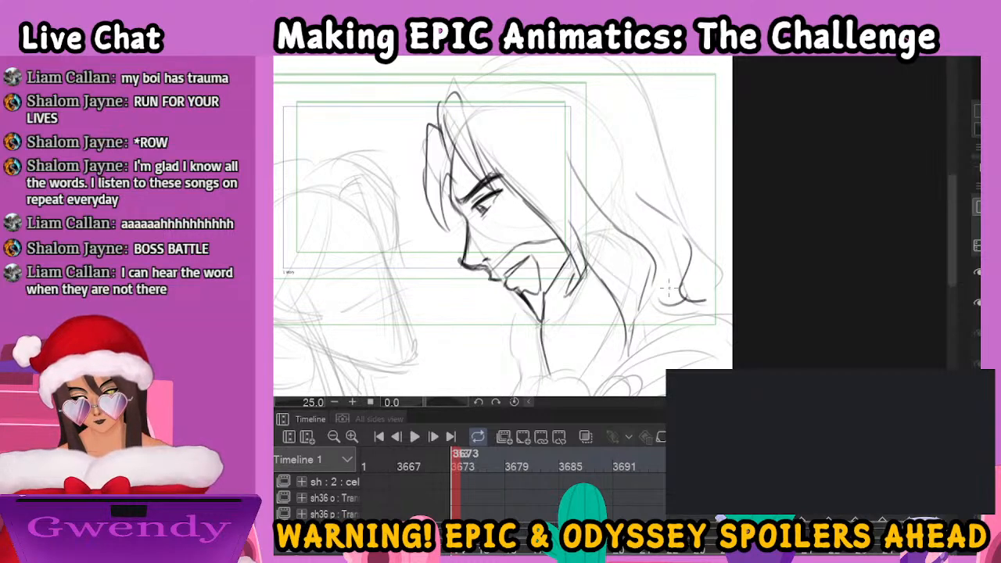
drag(622, 345, 614, 369)
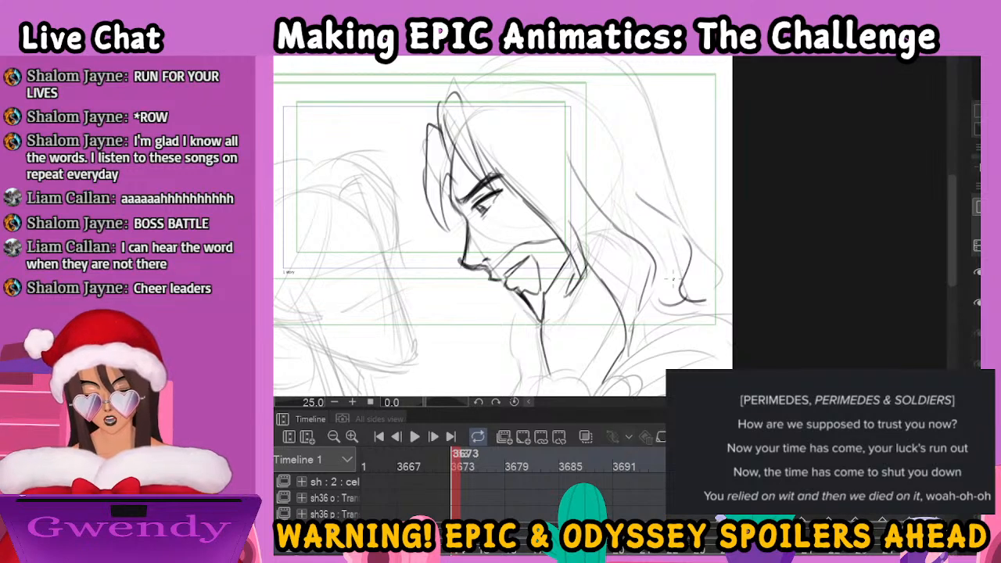
Ink the rounded wrist and forearm lines below the man's chin, with the outer contour running down to the canvas edge
drag(657, 279, 722, 150)
mouse_move(602, 266)
mouse_down()
mouse_move(592, 299)
mouse_move(648, 245)
mouse_move(670, 258)
mouse_move(661, 301)
mouse_up()
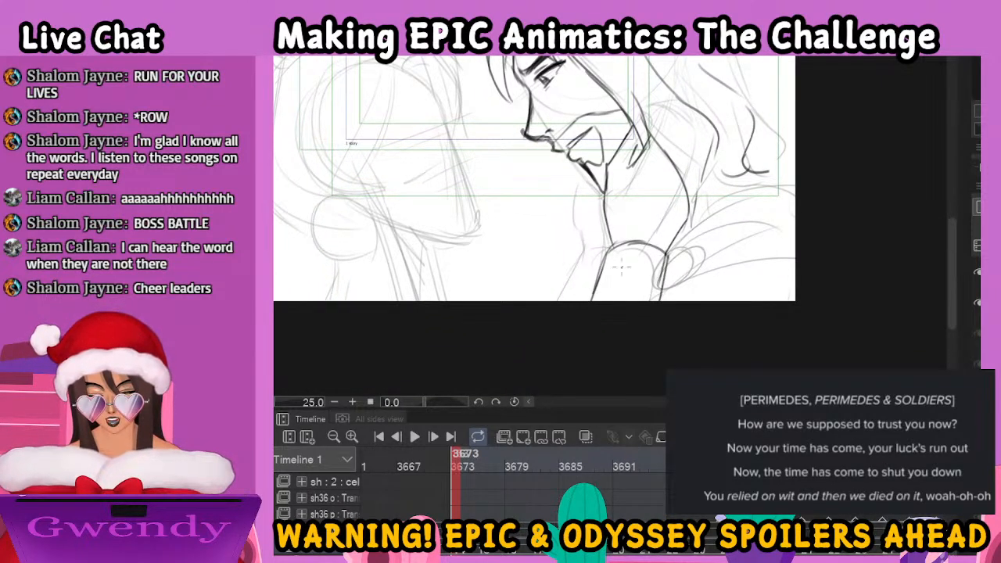
drag(579, 232, 575, 167)
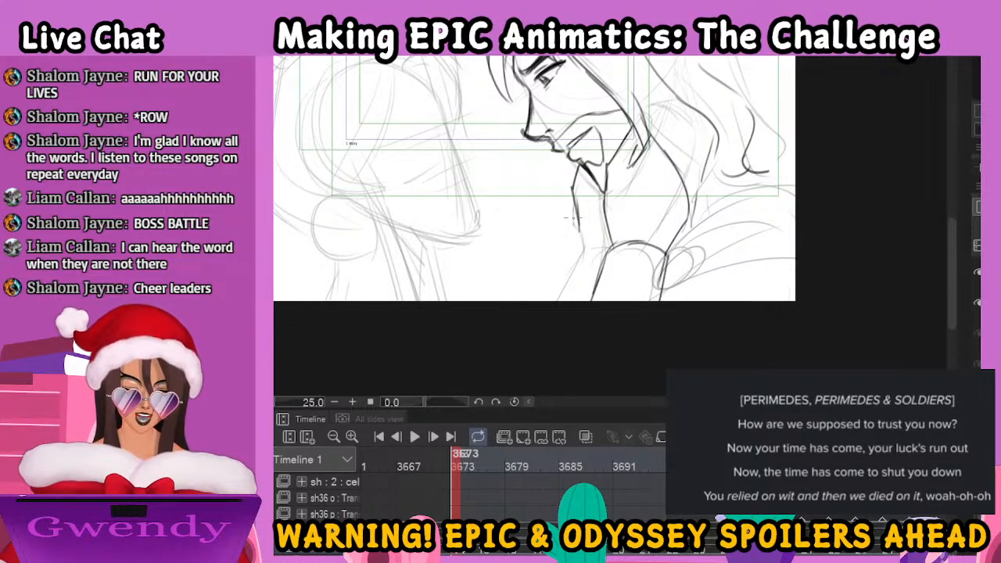
mouse_move(578, 222)
mouse_down()
mouse_move(584, 247)
mouse_move(607, 255)
mouse_move(560, 300)
mouse_up()
Ink the outer hair outline over the man's crown and down his back in wavy ends
drag(671, 168, 669, 268)
drag(717, 248, 621, 347)
mouse_move(421, 166)
mouse_down()
mouse_move(468, 135)
mouse_move(550, 122)
mouse_move(646, 279)
mouse_up()
drag(664, 312, 619, 206)
mouse_move(592, 162)
mouse_down()
mouse_move(621, 185)
mouse_move(629, 233)
mouse_move(649, 236)
mouse_up()
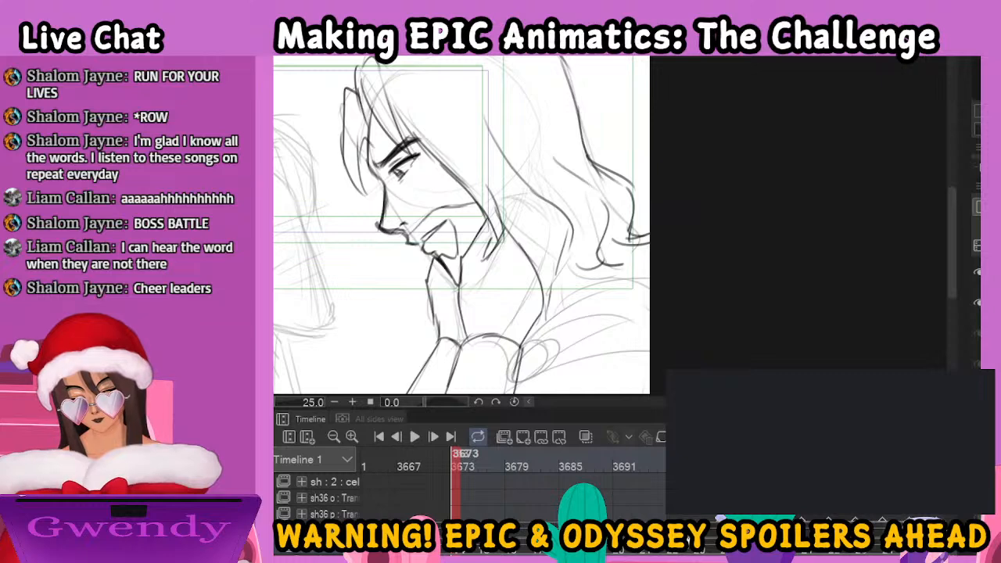
Ink the cloak folds and round brooch on the man's shoulder
key(ctrl+minus)
mouse_move(575, 263)
mouse_down()
mouse_move(623, 235)
mouse_move(623, 250)
mouse_up()
drag(562, 308, 583, 291)
mouse_move(578, 293)
mouse_down()
mouse_move(624, 281)
mouse_move(624, 272)
mouse_up()
drag(595, 274, 626, 263)
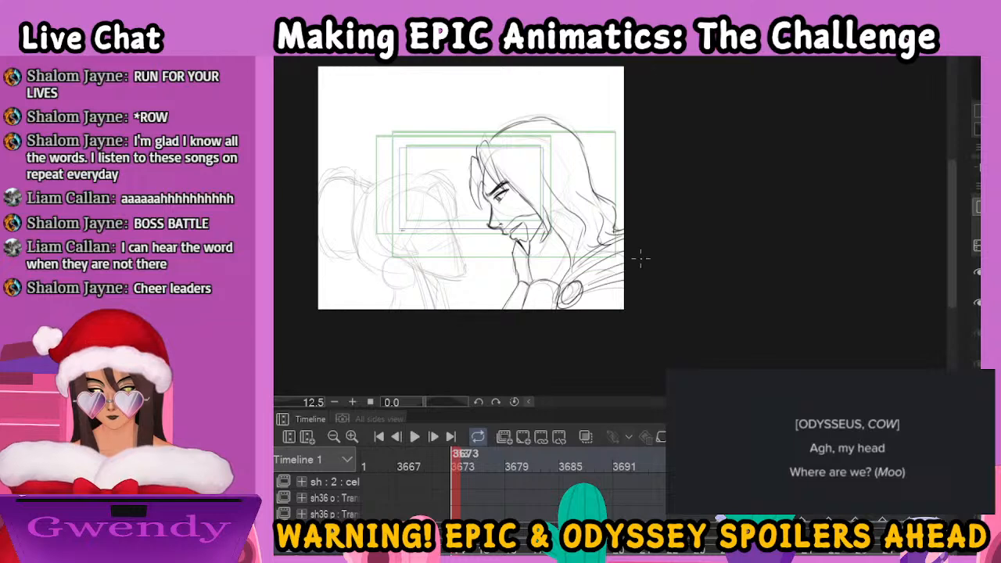
Try to ink the woman's eyebrow and upper lash line, and erase both strokes
key(ctrl+plus)
key(ctrl+plus)
key(ctrl+plus)
key(space)
mouse_move(413, 245)
mouse_down()
mouse_move(685, 276)
mouse_move(686, 294)
mouse_move(743, 262)
mouse_move(759, 239)
mouse_up()
mouse_move(513, 230)
mouse_down()
mouse_move(553, 205)
mouse_move(509, 235)
mouse_up()
drag(550, 205, 558, 197)
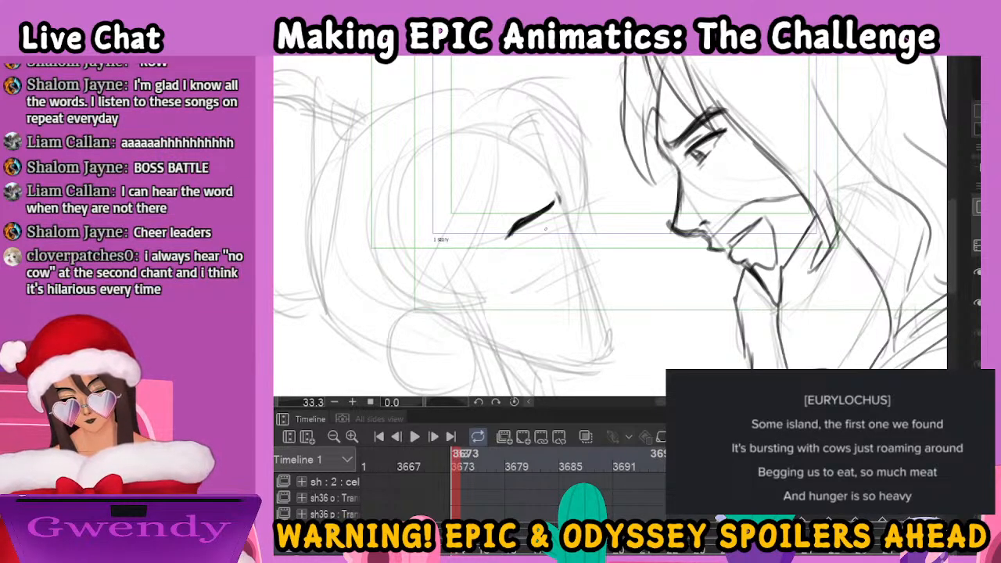
drag(557, 221, 529, 245)
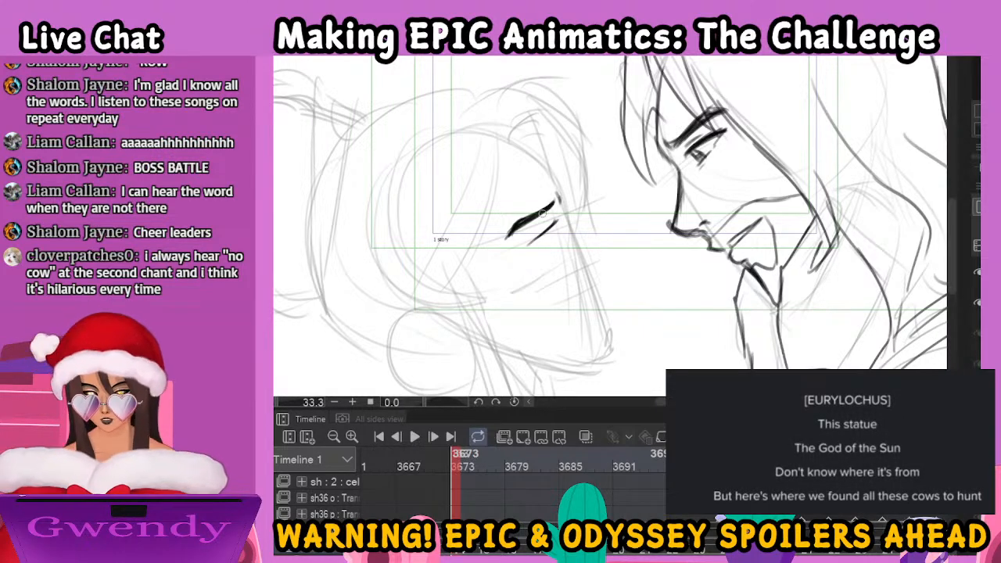
key(e)
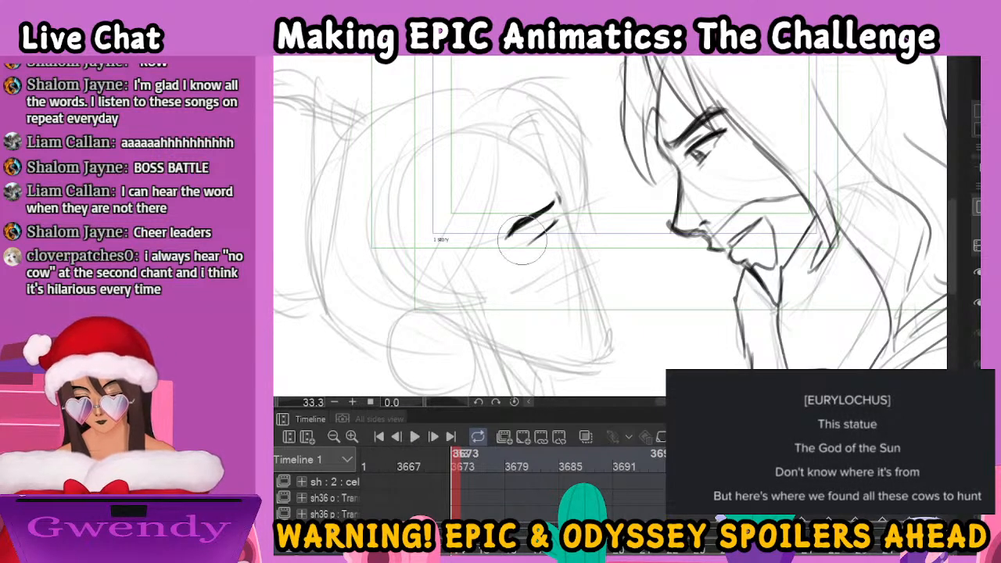
drag(527, 234, 540, 227)
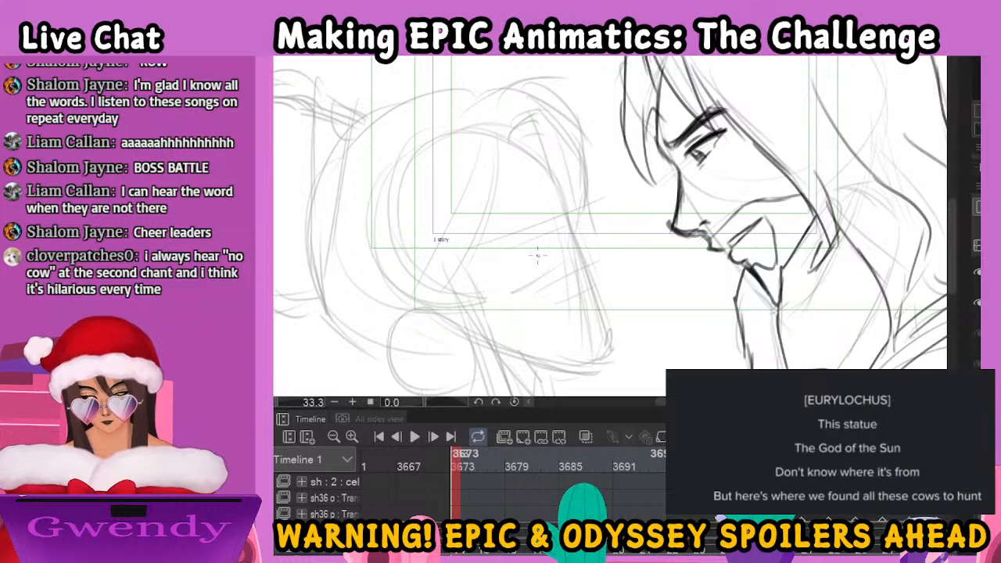
Ink the woman's slanted eyebrow and narrowed eye over the rough face
mouse_move(507, 235)
mouse_down()
mouse_move(556, 194)
mouse_move(507, 241)
mouse_up()
mouse_move(543, 211)
mouse_down()
mouse_move(518, 230)
mouse_move(534, 237)
mouse_up()
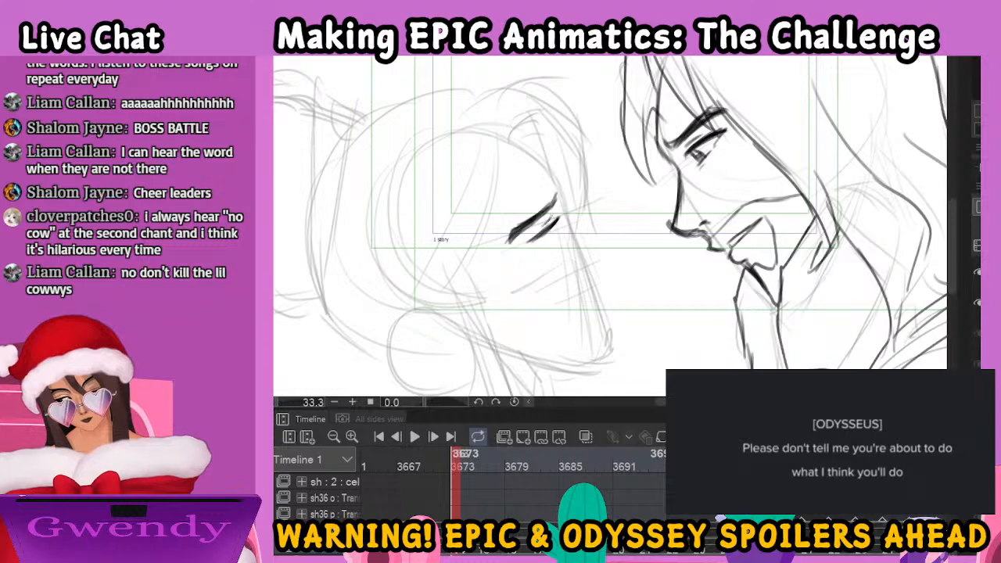
drag(524, 240, 541, 243)
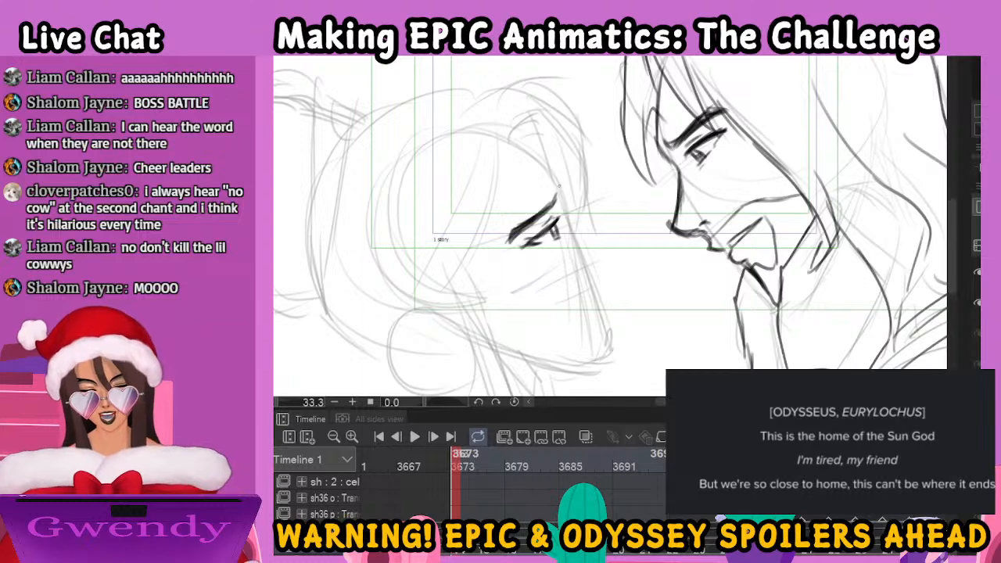
Ink the woman's profile from forehead through nose, lips and chin, and close it with the jawline
mouse_move(507, 142)
mouse_down()
mouse_move(556, 184)
mouse_move(568, 229)
mouse_move(614, 245)
mouse_move(600, 251)
mouse_move(611, 258)
mouse_move(613, 288)
mouse_up()
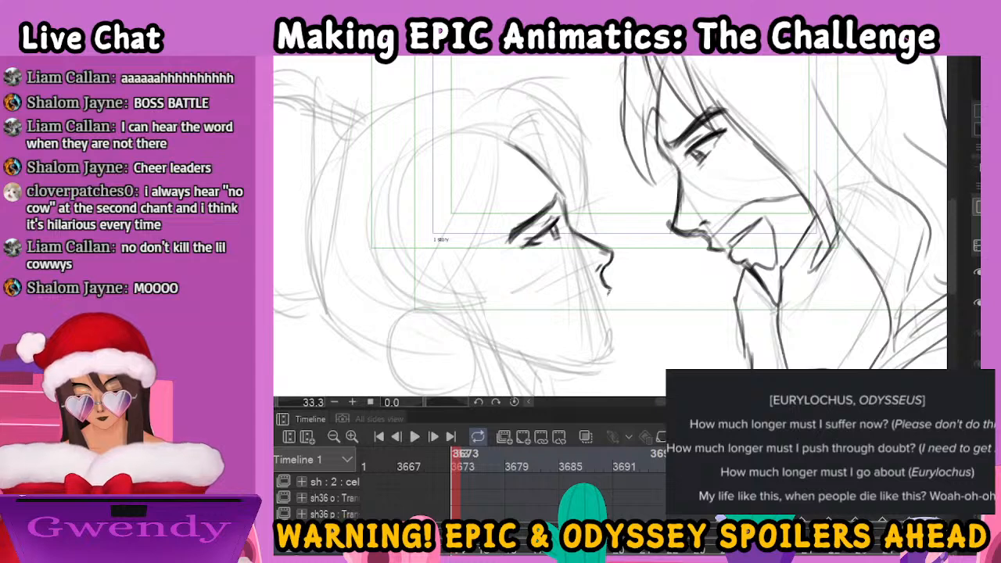
mouse_move(600, 303)
mouse_down()
mouse_move(574, 319)
mouse_move(603, 307)
mouse_move(621, 356)
mouse_up()
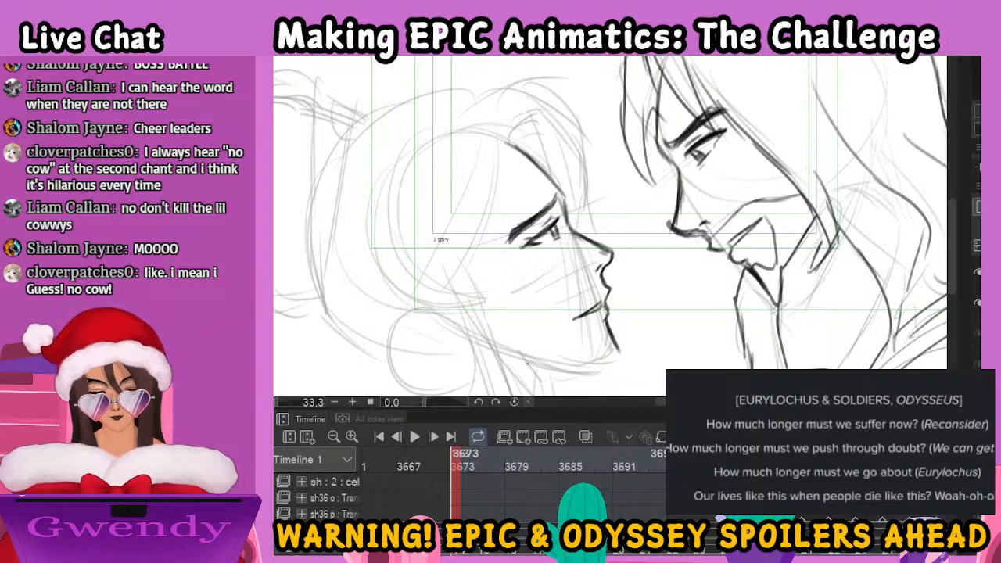
mouse_move(516, 354)
mouse_down()
mouse_move(574, 372)
mouse_move(615, 362)
mouse_move(618, 347)
mouse_up()
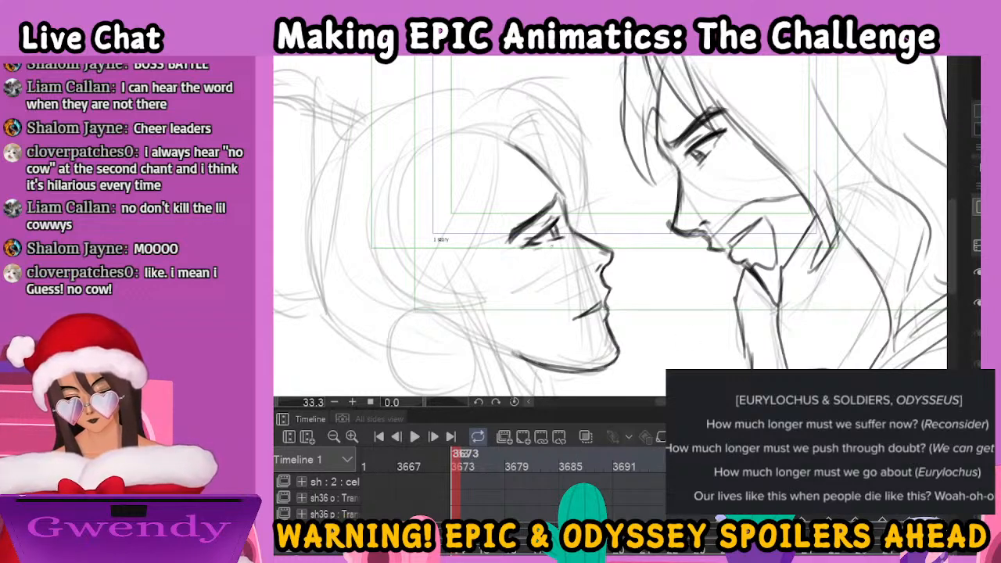
Try to add an upper-lip stroke to the woman's mouth, and undo it
drag(608, 293, 597, 306)
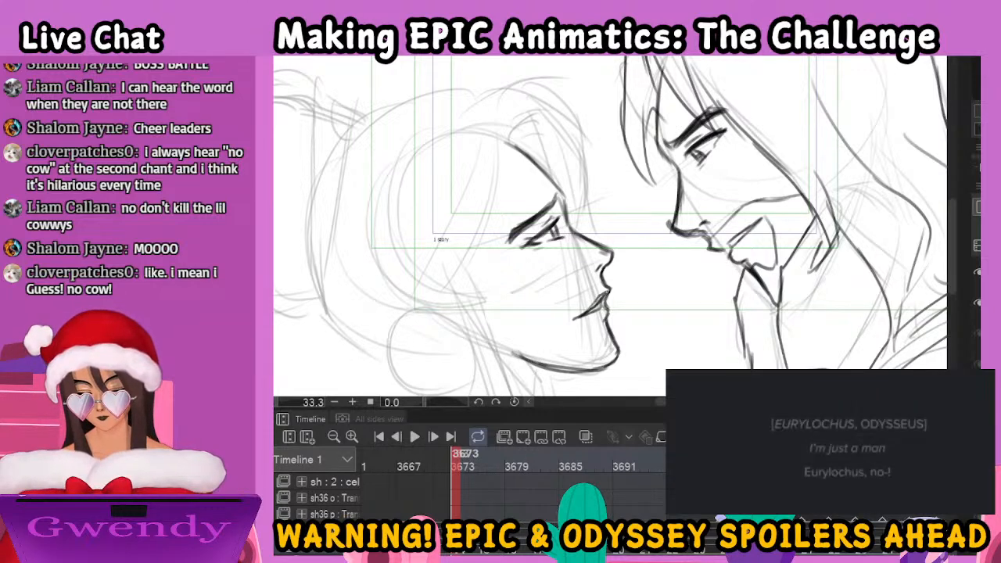
key(ctrl+z)
key(ctrl+z)
key(ctrl+z)
key(ctrl+z)
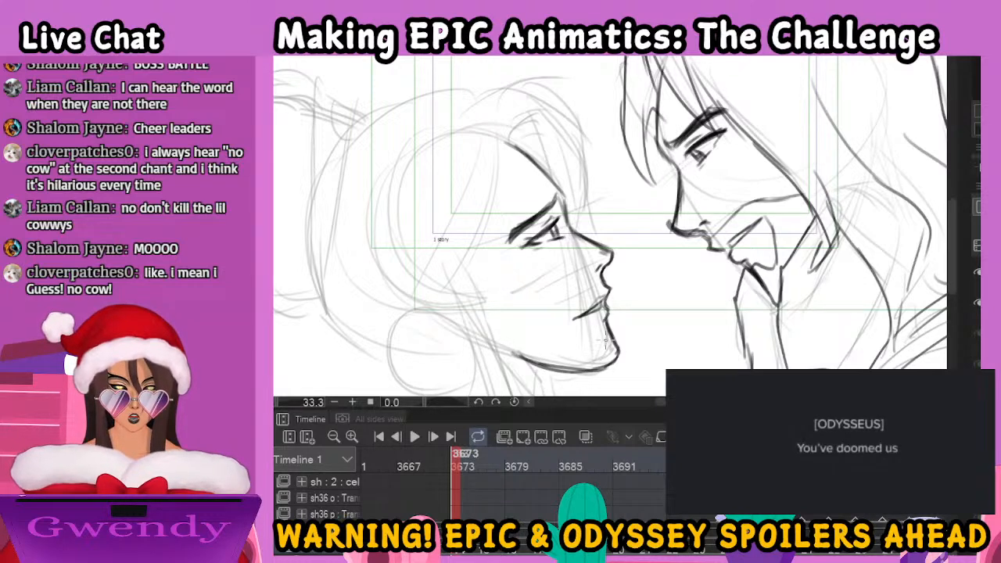
Erase the woman's chin and jawline stroke below the lips
scroll(605, 342, down, 1)
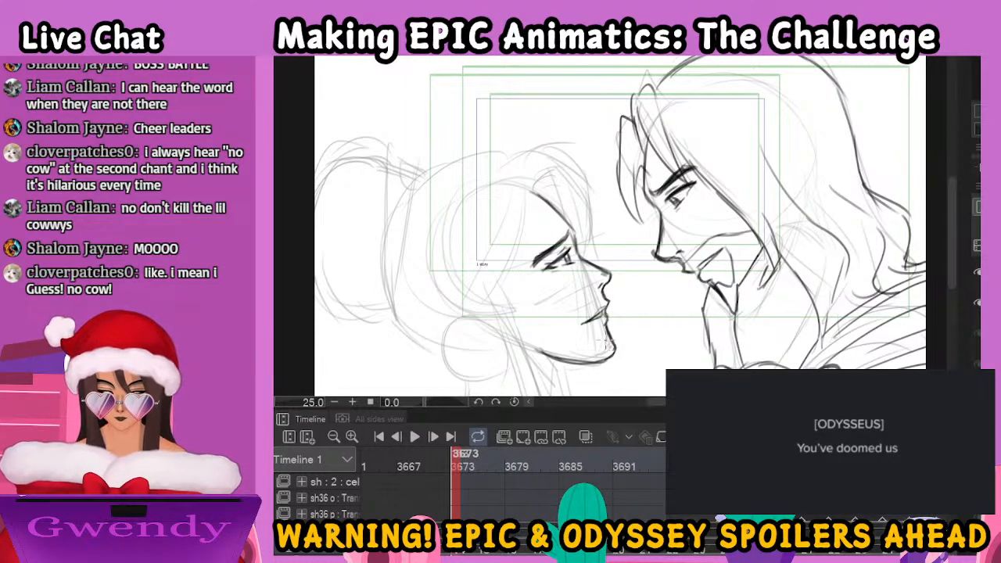
scroll(606, 344, down, 1)
scroll(605, 344, up, 2)
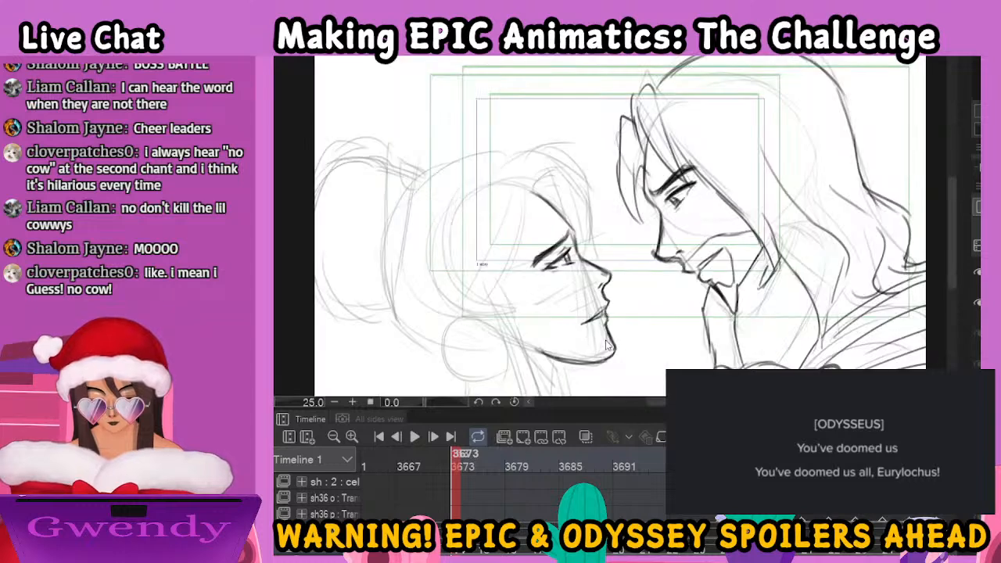
key(e)
mouse_move(612, 352)
mouse_down()
mouse_move(601, 370)
mouse_move(620, 365)
mouse_move(573, 377)
mouse_move(546, 362)
mouse_up()
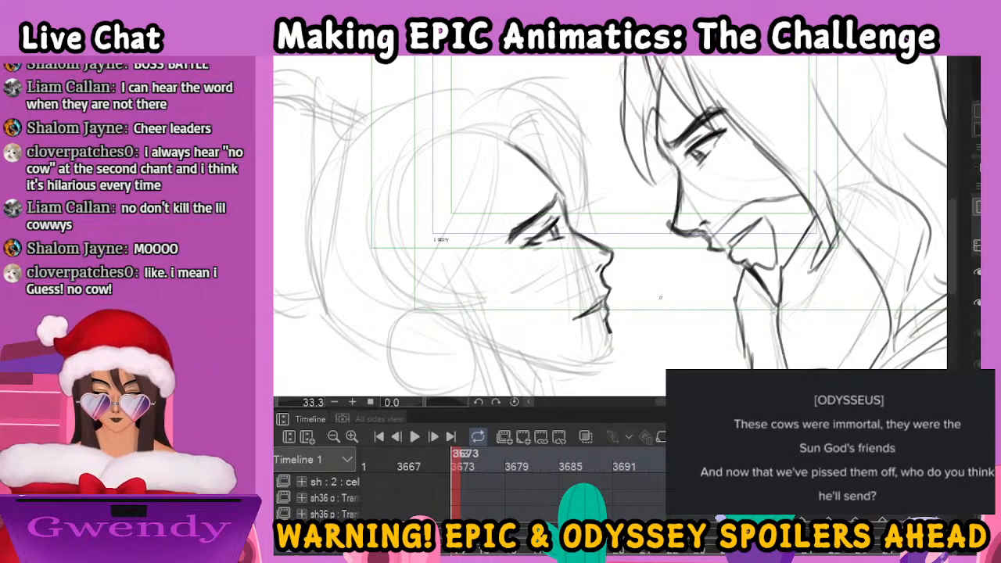
Lasso the woman's lips and mouth area, nudge it slightly left and up, and deselect it
mouse_move(612, 277)
mouse_down()
mouse_move(566, 293)
mouse_move(643, 283)
mouse_up()
key(ctrl+Left)
key(ctrl+Left)
key(ctrl+Left)
key(ctrl+Left)
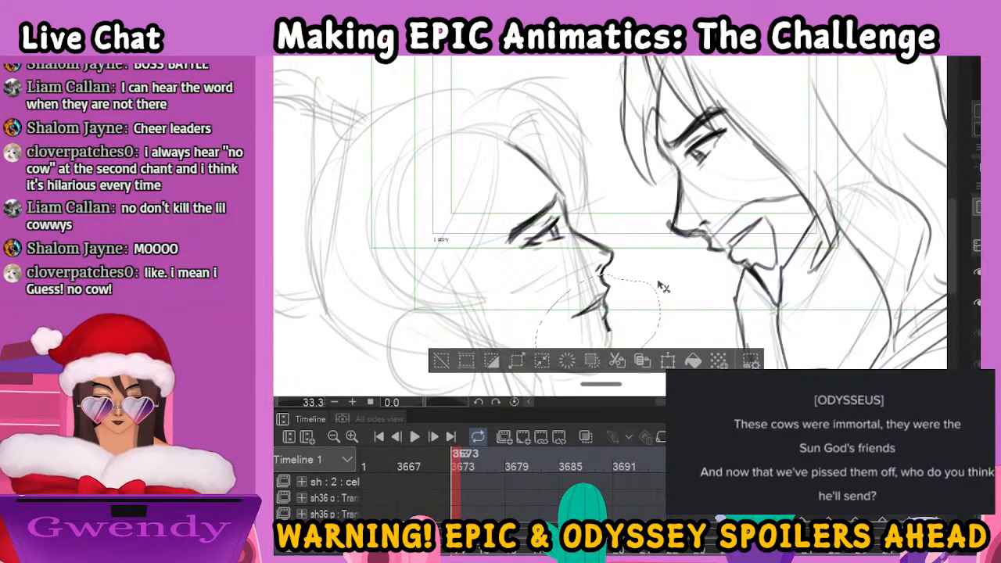
key(ctrl+Up)
key(ctrl+Up)
key(ctrl+Up)
key(ctrl+Up)
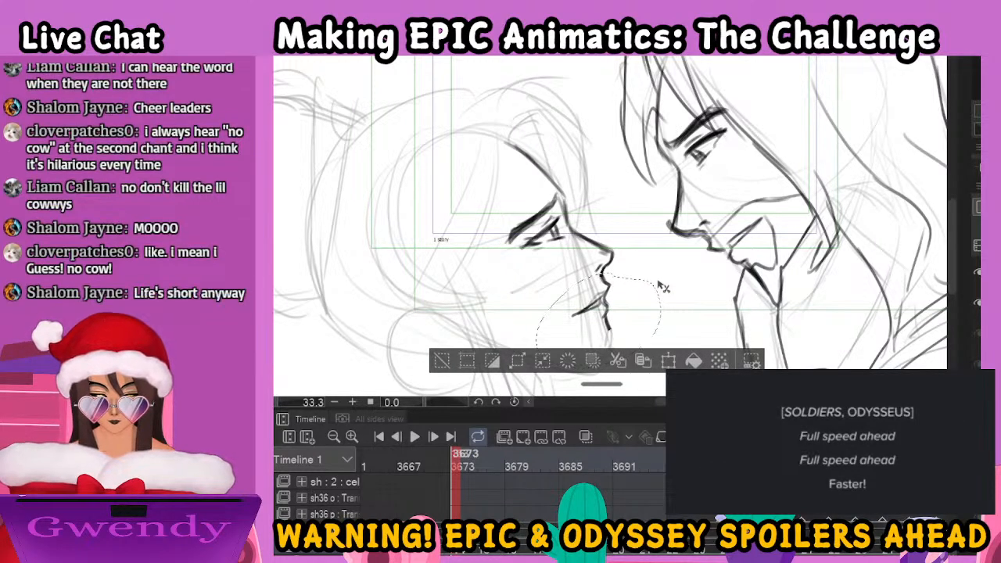
key(ctrl+d)
Ink a new chin and jawline for the woman, running from below the lips back toward the ear
drag(680, 301, 668, 224)
mouse_move(599, 248)
mouse_down()
mouse_move(602, 277)
mouse_move(580, 290)
mouse_move(492, 278)
mouse_move(601, 281)
mouse_move(607, 259)
mouse_up()
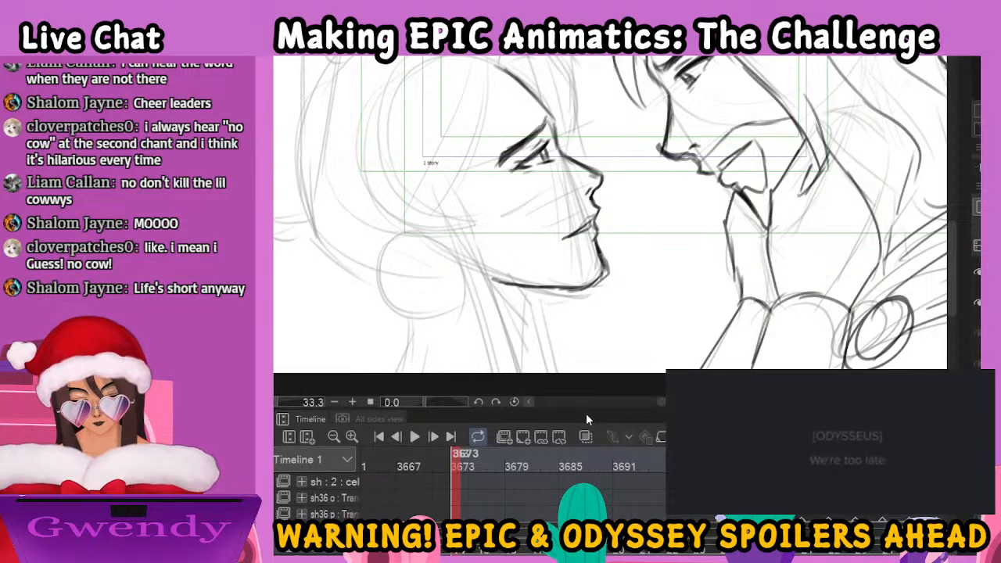
key(ctrl+0)
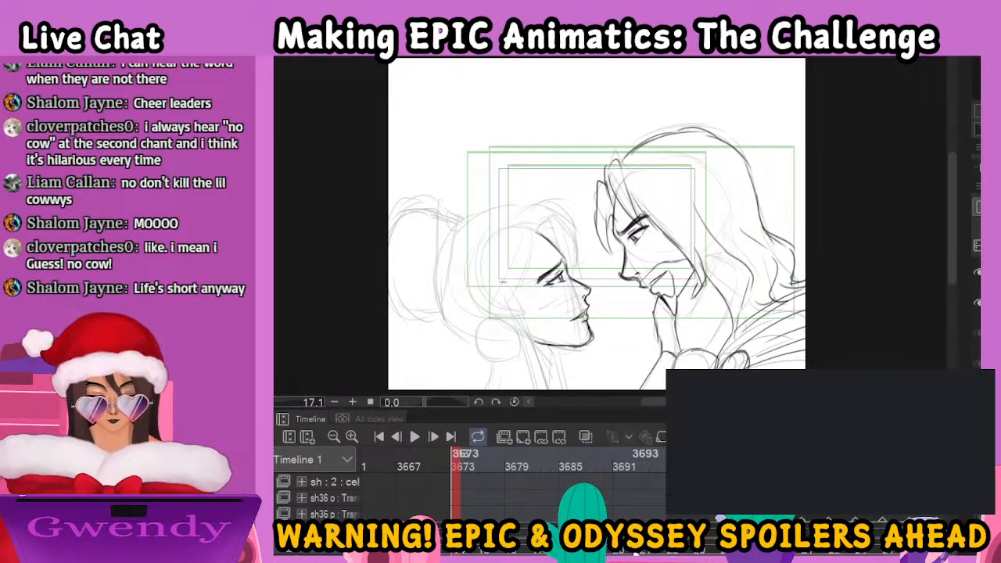
key(ctrl+plus)
drag(664, 321, 665, 261)
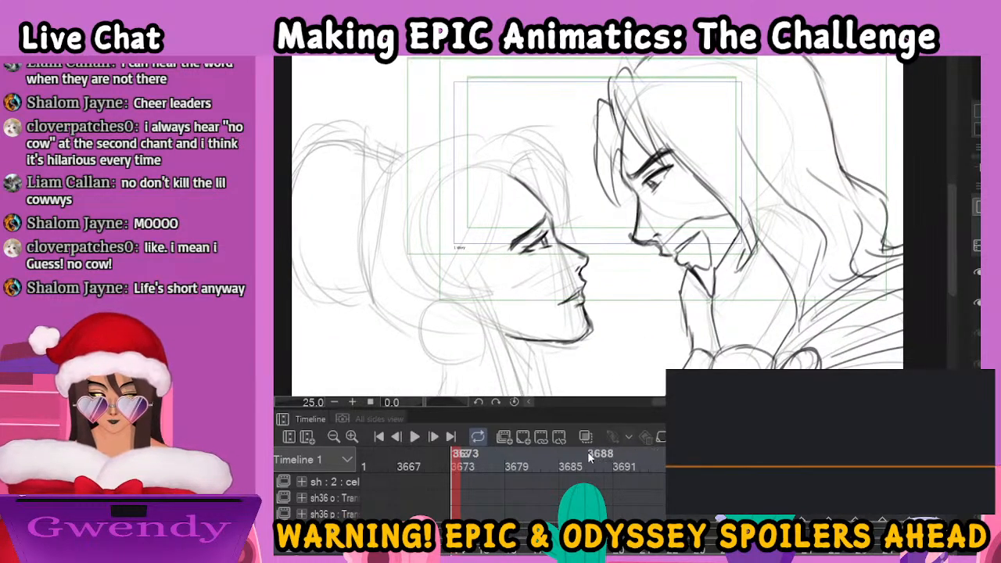
mouse_move(456, 467)
mouse_down()
mouse_move(313, 489)
mouse_move(438, 473)
mouse_move(829, 469)
mouse_move(704, 470)
mouse_move(829, 472)
mouse_move(428, 495)
mouse_move(829, 497)
mouse_up()
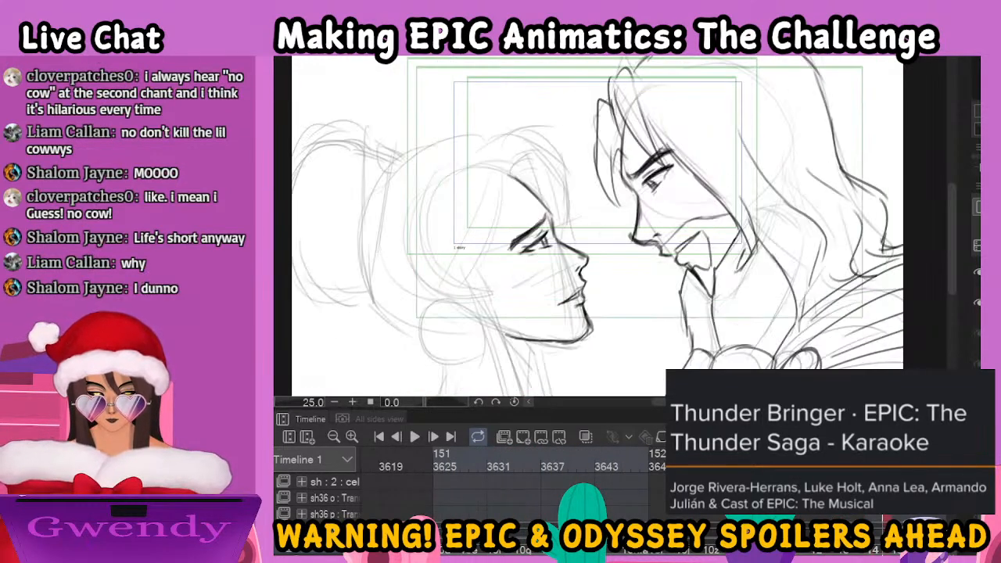
click(874, 545)
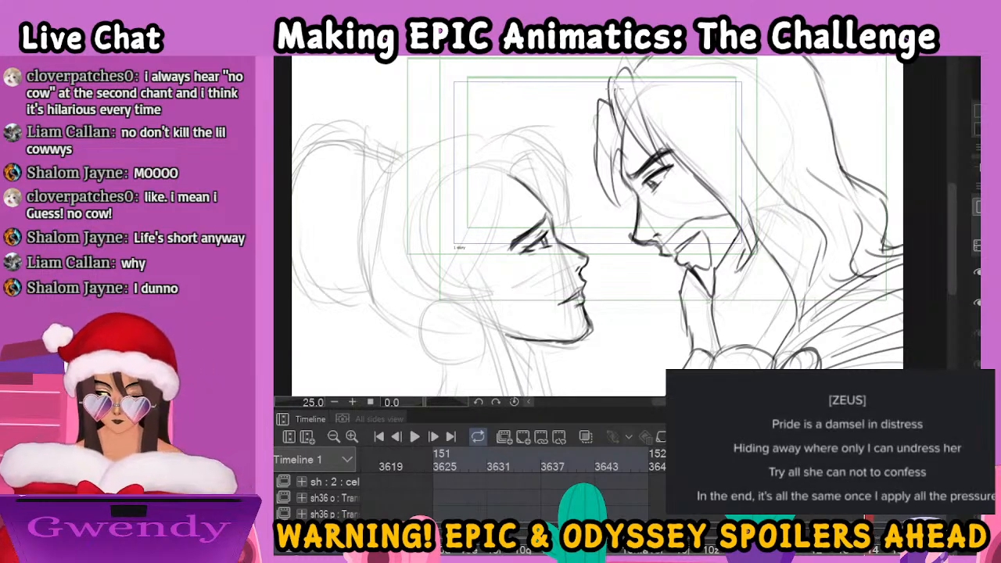
key(ctrl+minus)
key(ctrl+minus)
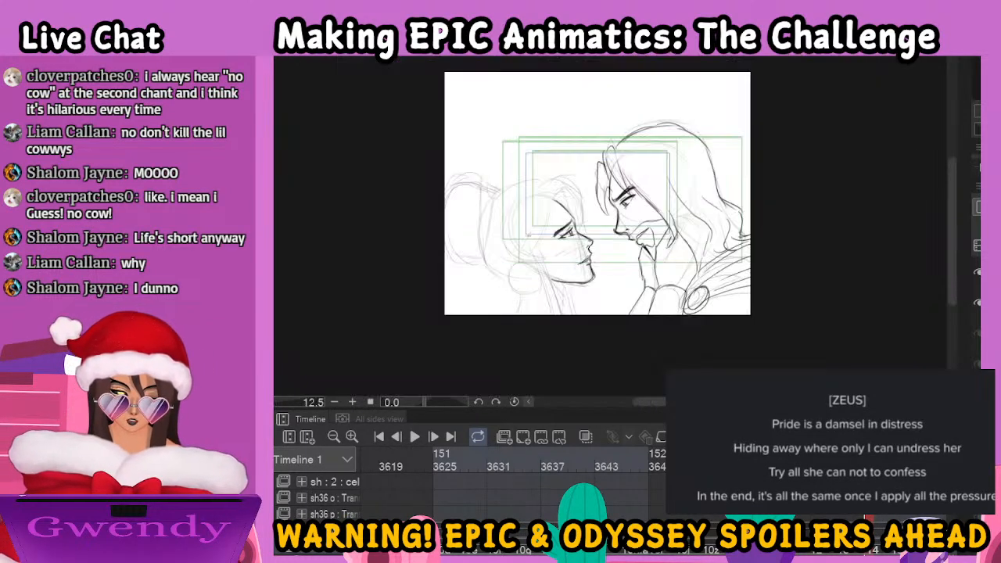
key(ctrl+plus)
key(ctrl+plus)
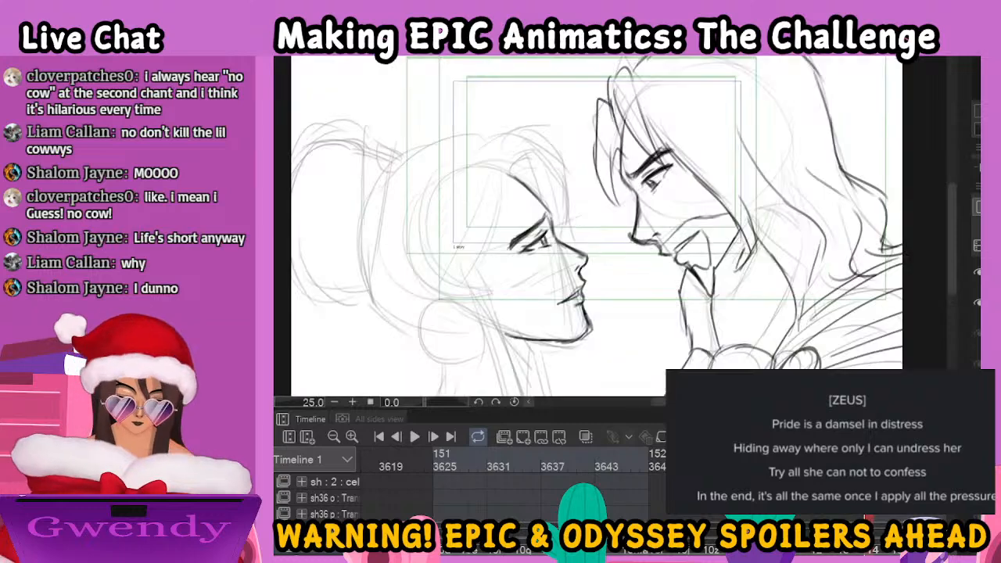
Ink the woman's front hair: the long side lock, the fringe strands over the forehead and the crown's outline
drag(579, 248, 635, 209)
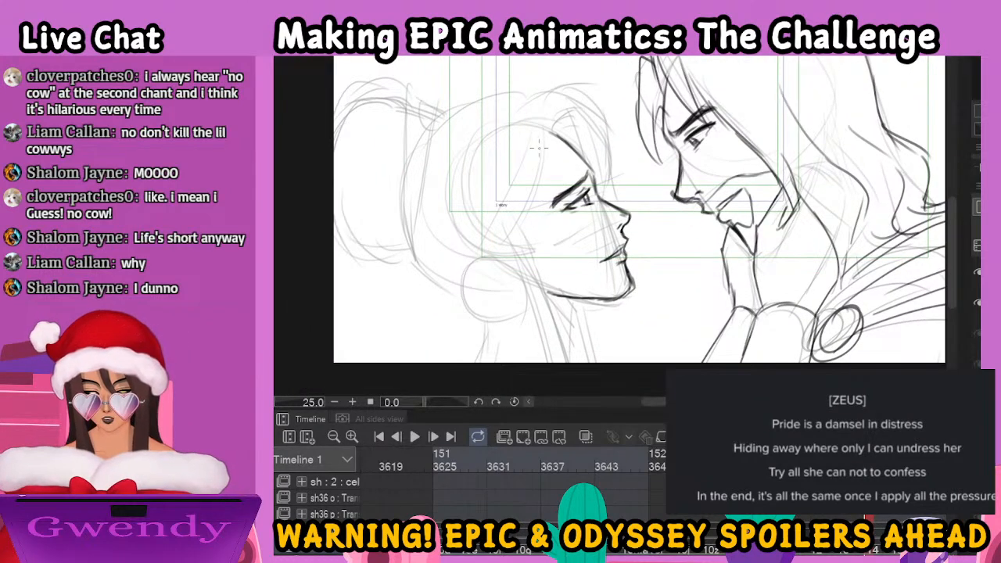
mouse_move(537, 131)
mouse_down()
mouse_move(537, 195)
mouse_move(513, 251)
mouse_up()
mouse_move(523, 175)
mouse_down()
mouse_move(508, 224)
mouse_move(508, 173)
mouse_move(503, 264)
mouse_move(490, 208)
mouse_move(495, 260)
mouse_up()
mouse_move(546, 138)
mouse_down()
mouse_move(554, 119)
mouse_move(573, 131)
mouse_move(580, 158)
mouse_up()
mouse_move(535, 108)
mouse_down()
mouse_move(579, 88)
mouse_move(622, 177)
mouse_up()
mouse_move(618, 125)
mouse_down()
mouse_move(597, 181)
mouse_move(607, 190)
mouse_move(596, 189)
mouse_up()
mouse_move(537, 103)
mouse_down()
mouse_move(480, 102)
mouse_move(437, 128)
mouse_up()
Ink the thin strands hanging beside the woman's jaw and the round hoop at her ear
drag(508, 251, 538, 368)
drag(526, 239, 560, 364)
mouse_move(504, 268)
mouse_down()
mouse_move(508, 323)
mouse_move(532, 321)
mouse_up()
mouse_move(534, 267)
mouse_down()
mouse_move(559, 290)
mouse_move(548, 317)
mouse_up()
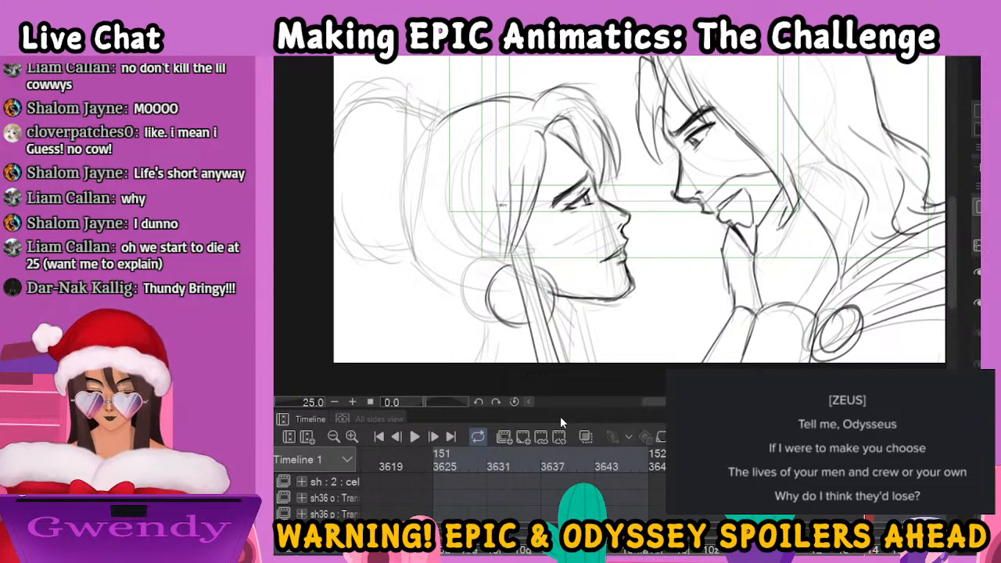
Lasso the woman's side lock and hoop earring, nudge them slightly right toward her face, and deselect them
mouse_move(485, 171)
mouse_down()
mouse_move(541, 352)
mouse_move(561, 277)
mouse_move(551, 194)
mouse_move(523, 116)
mouse_move(517, 123)
mouse_up()
key(ctrl+Right)
key(ctrl+Right)
key(ctrl+Right)
key(ctrl+Right)
key(ctrl+Right)
key(ctrl+Right)
key(ctrl+Right)
key(ctrl+Right)
key(ctrl+Right)
key(ctrl+Right)
key(ctrl+Right)
key(ctrl+Right)
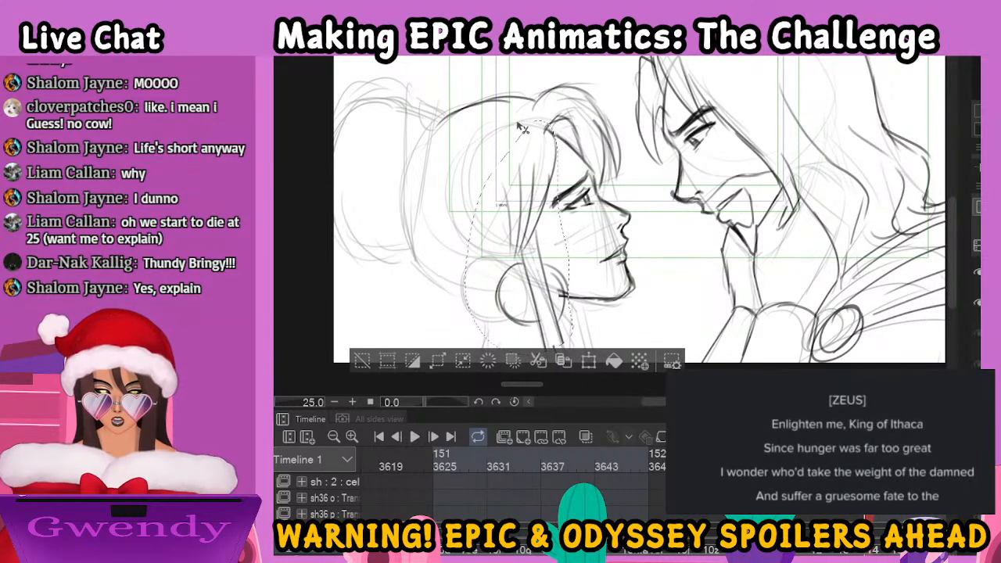
key(ctrl+Right)
key(ctrl+Right)
key(ctrl+Right)
key(ctrl+Right)
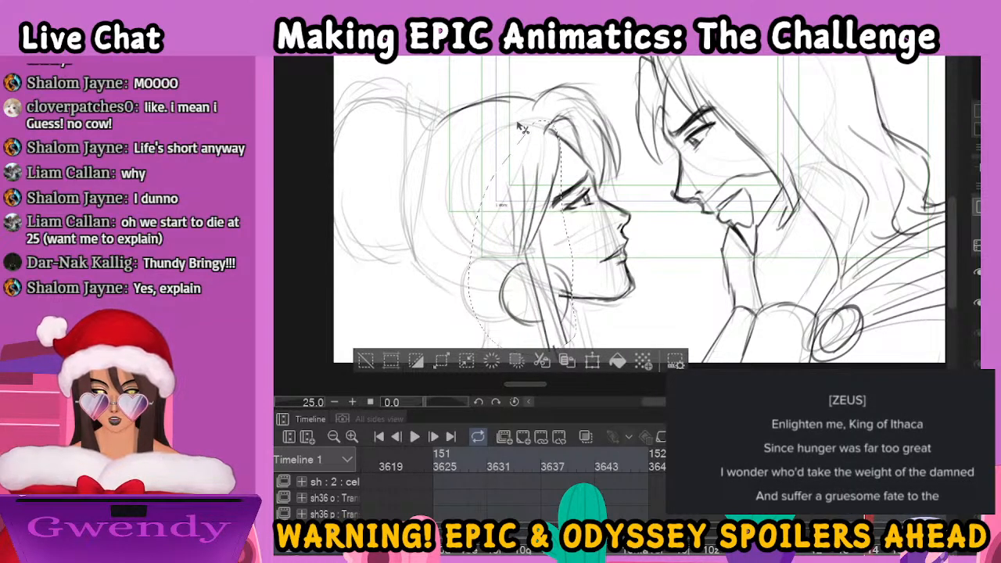
key(ctrl+d)
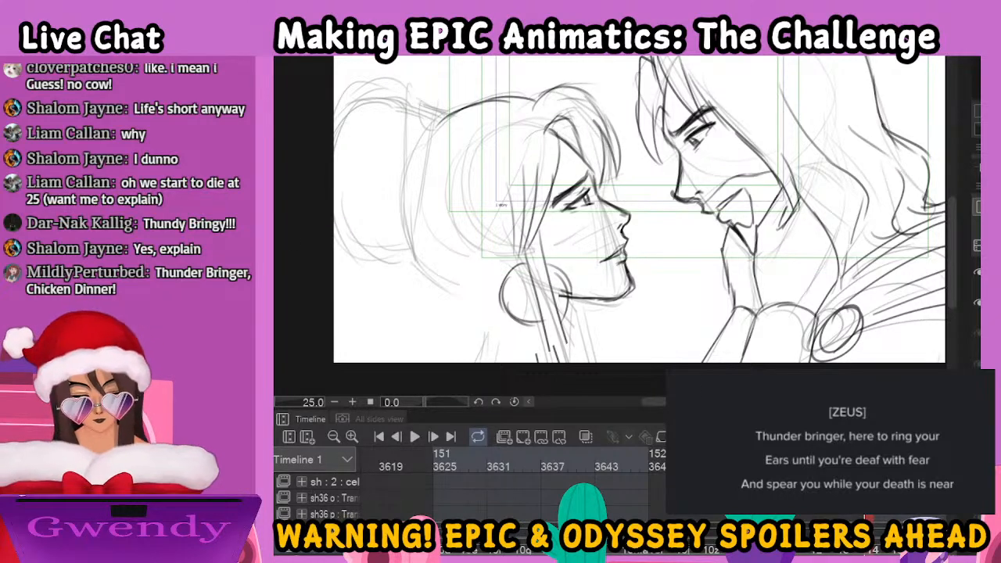
Ink the band between the woman's bun and head, and the lower hairline curving toward the nape
drag(418, 103, 450, 113)
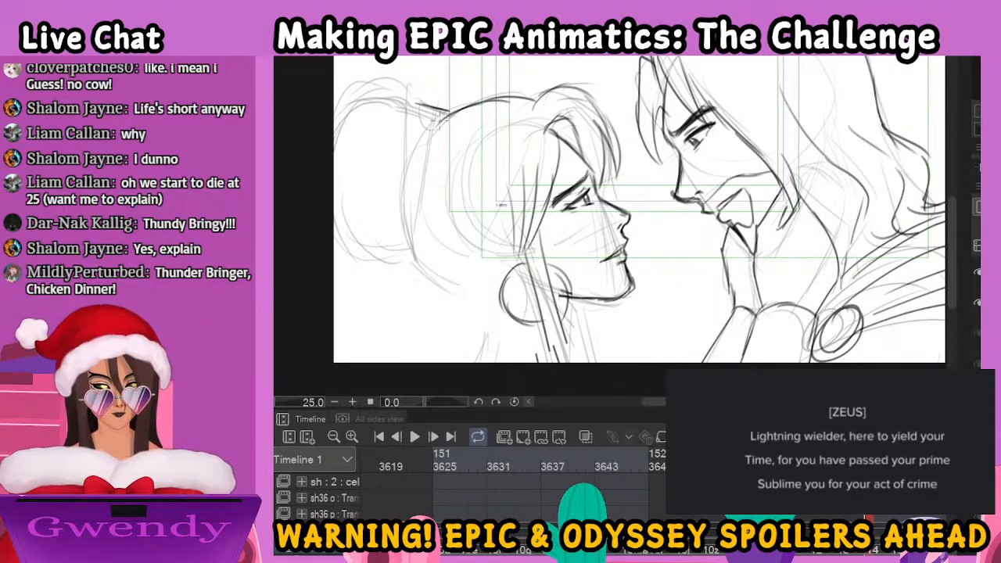
drag(452, 111, 419, 249)
drag(427, 208, 414, 255)
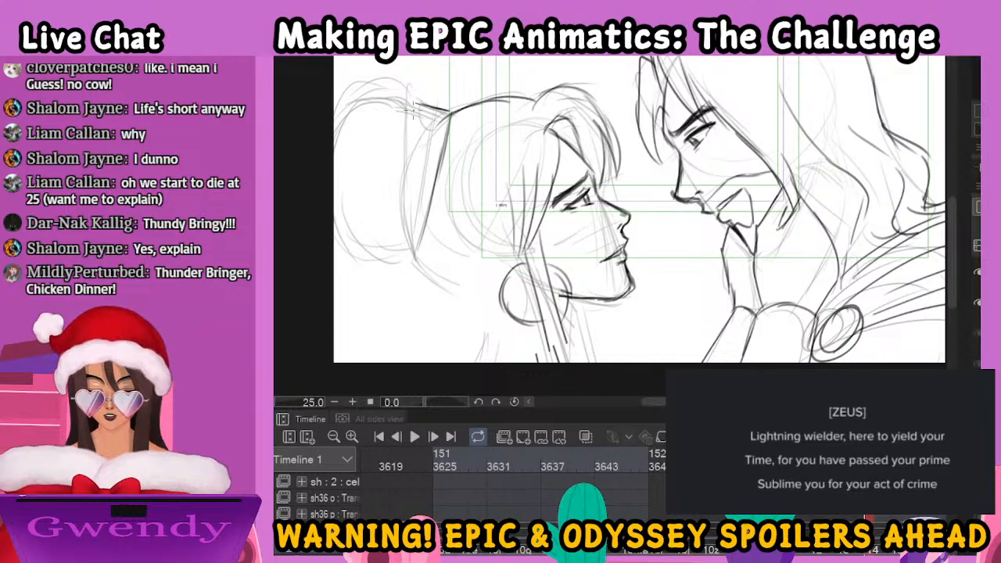
drag(421, 100, 415, 192)
drag(421, 141, 409, 255)
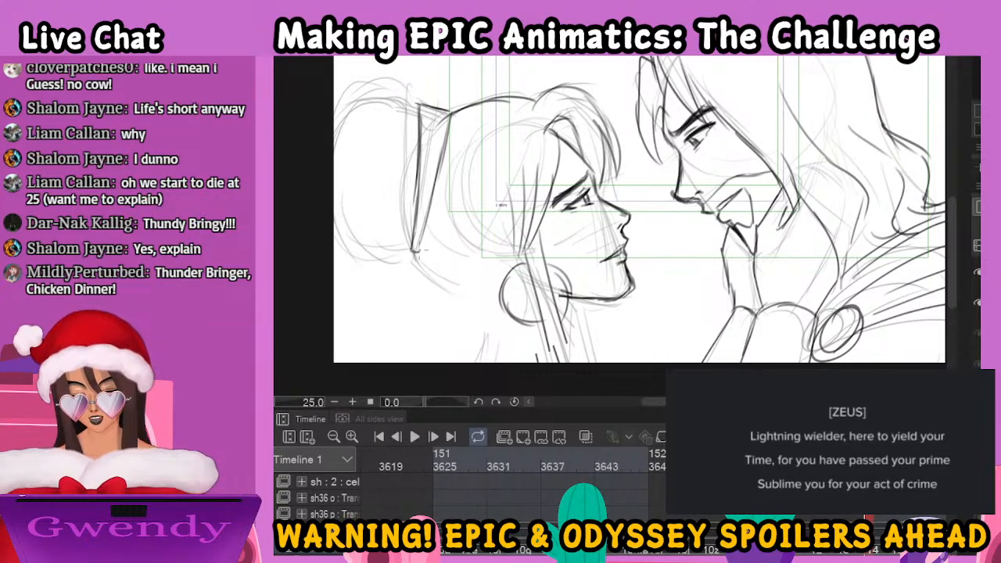
drag(427, 109, 448, 115)
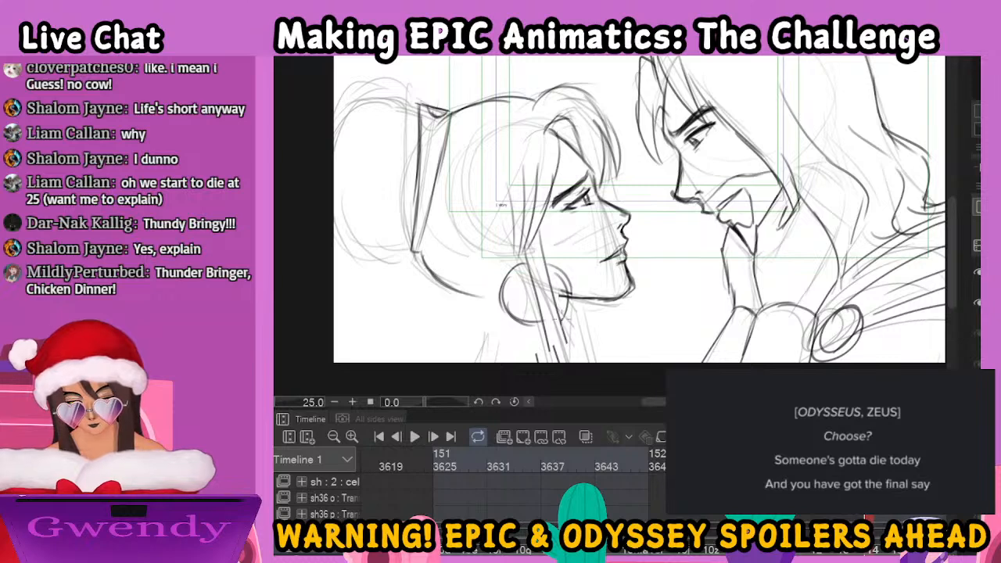
Ink the woman's nape, neck and shoulder lines beneath the hoop earring
mouse_move(480, 297)
mouse_down()
mouse_move(510, 327)
mouse_move(501, 314)
mouse_move(498, 331)
mouse_move(531, 312)
mouse_move(568, 353)
mouse_move(583, 303)
mouse_move(559, 333)
mouse_move(575, 361)
mouse_up()
drag(542, 324, 553, 361)
drag(577, 301, 564, 362)
drag(500, 317, 480, 361)
Ink the rounded outline of the woman's hair bun behind the band
drag(394, 94, 356, 103)
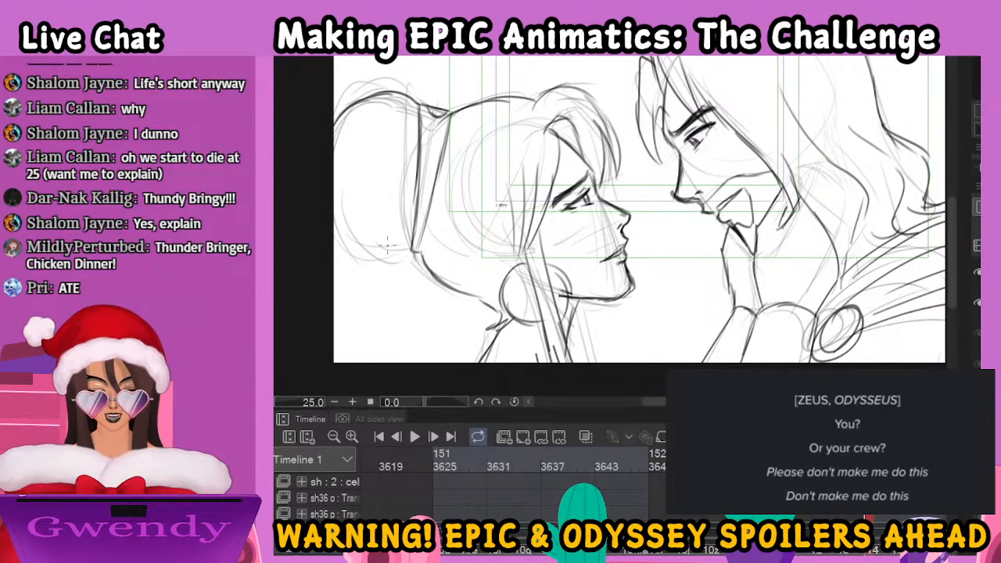
mouse_move(341, 235)
mouse_down()
mouse_move(344, 249)
mouse_move(374, 261)
mouse_move(422, 244)
mouse_up()
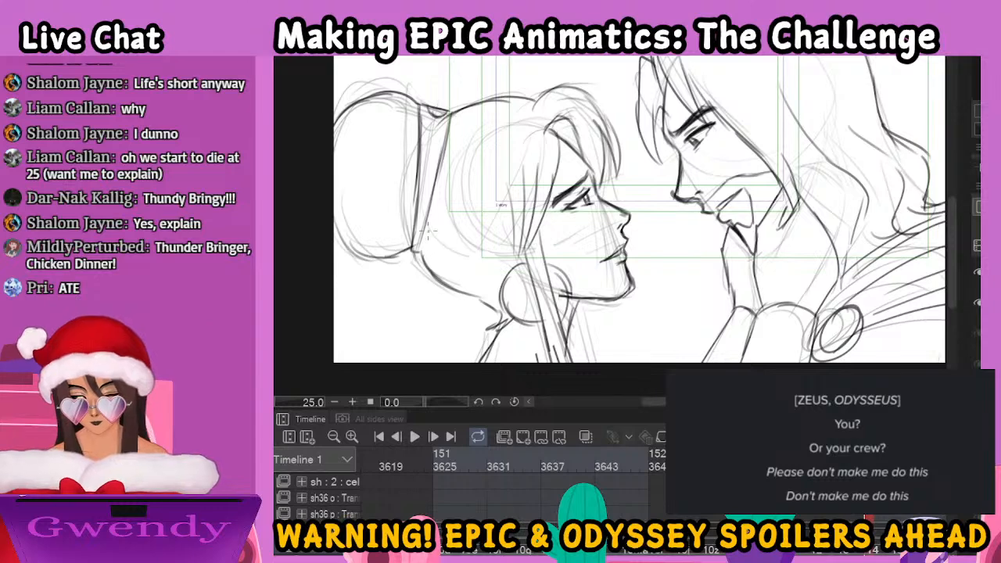
mouse_move(415, 103)
mouse_down()
mouse_move(349, 104)
mouse_move(332, 123)
mouse_up()
mouse_move(335, 201)
mouse_down()
mouse_move(366, 258)
mouse_move(379, 261)
mouse_up()
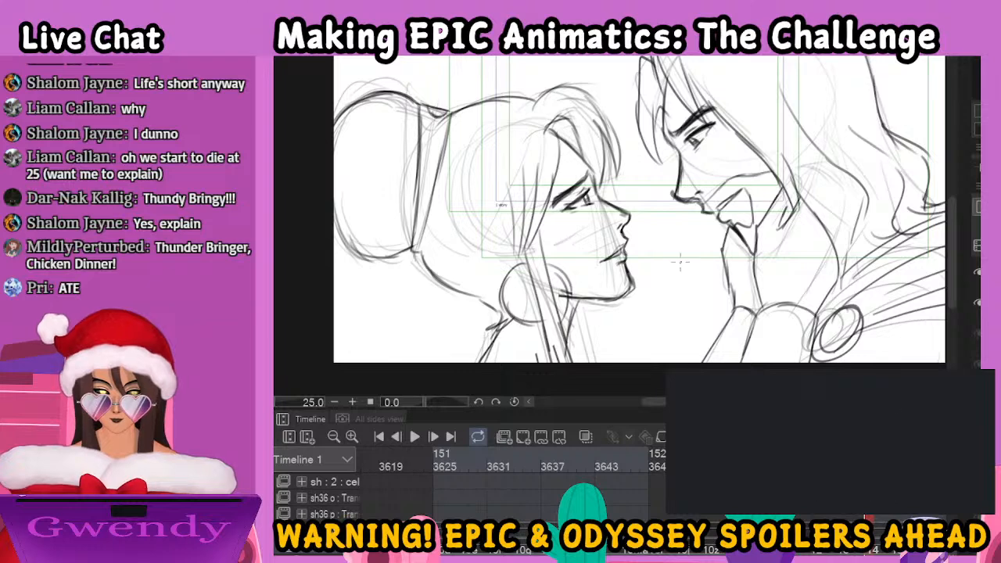
Step back and forth through the neighbouring frames, ending on the earlier rough drawing of the couple with the hand at the man's face
mouse_move(785, 262)
mouse_down()
mouse_move(677, 278)
mouse_move(675, 297)
mouse_move(664, 288)
mouse_up()
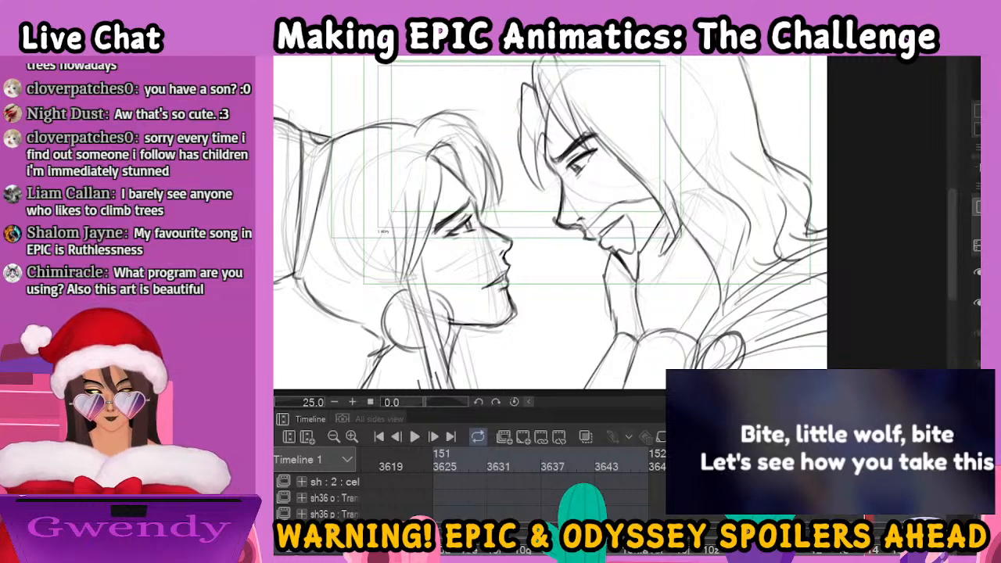
key(Left)
key(Left)
key(Right)
key(Right)
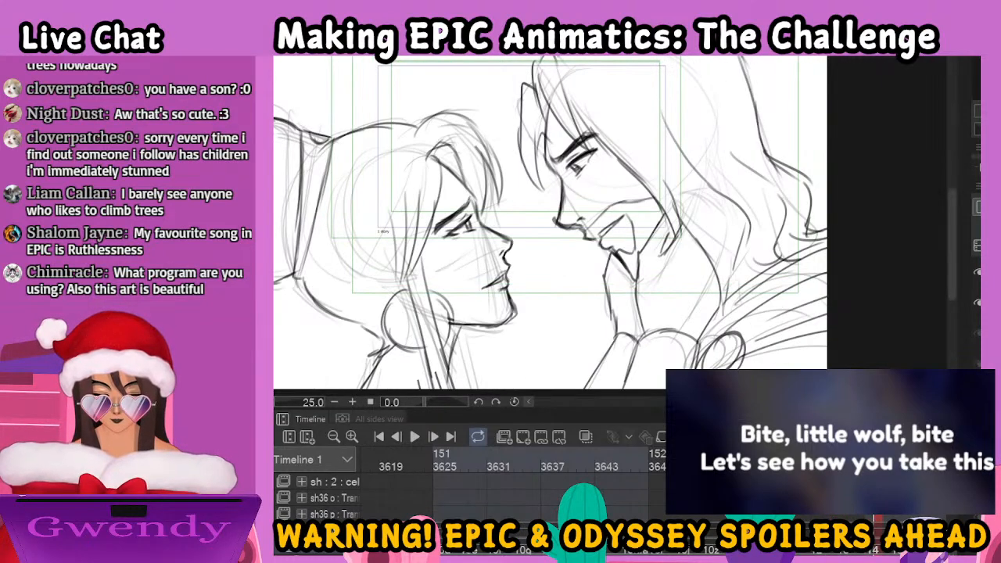
key(Left)
key(Left)
key(Left)
key(Left)
key(Left)
key(Right)
key(Right)
key(Right)
key(Left)
key(Left)
key(Left)
key(Left)
key(Left)
key(Left)
key(Left)
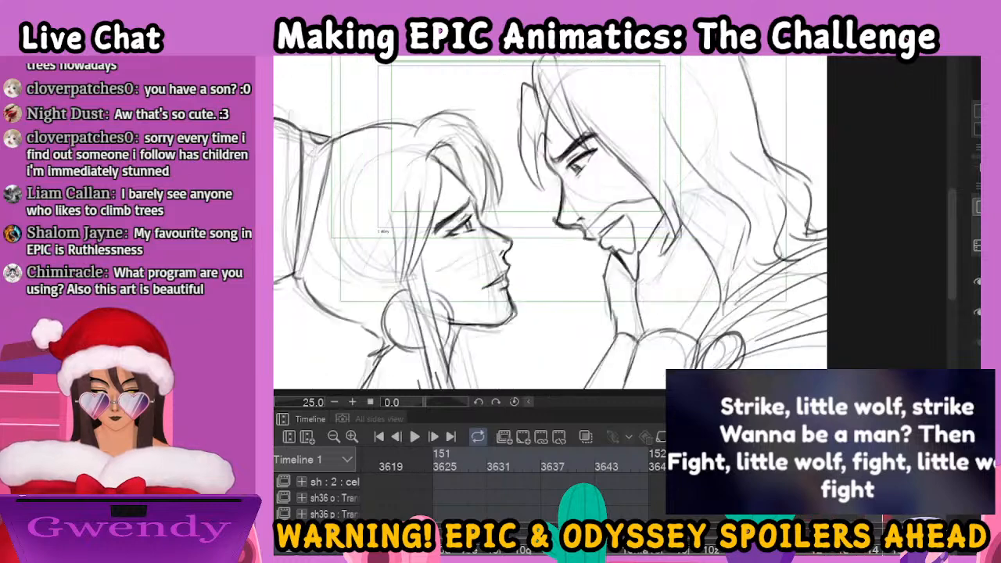
key(Left)
key(Left)
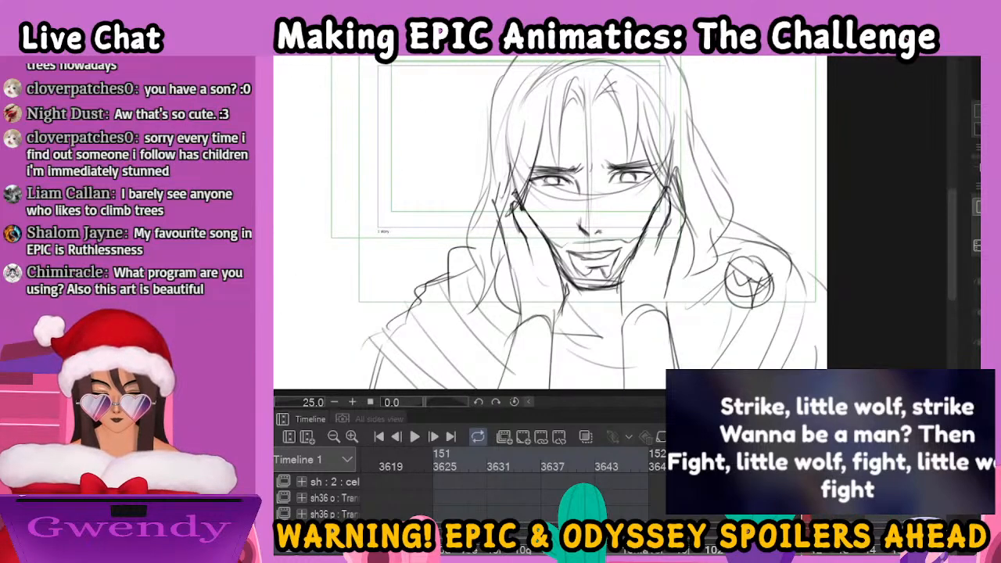
key(Left)
key(Left)
key(Left)
key(Left)
key(Left)
key(Left)
key(Left)
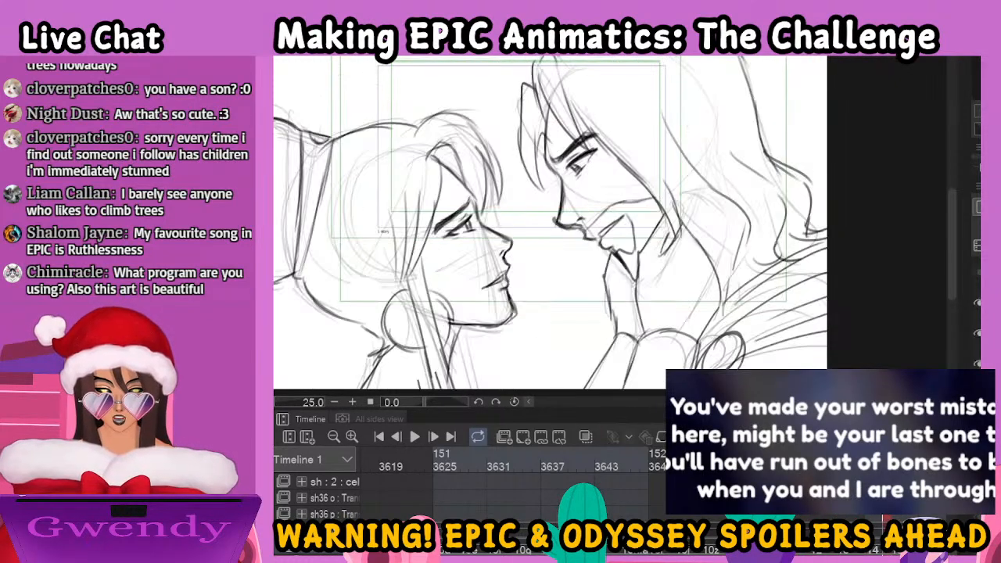
key(Left)
key(Left)
key(Left)
key(Left)
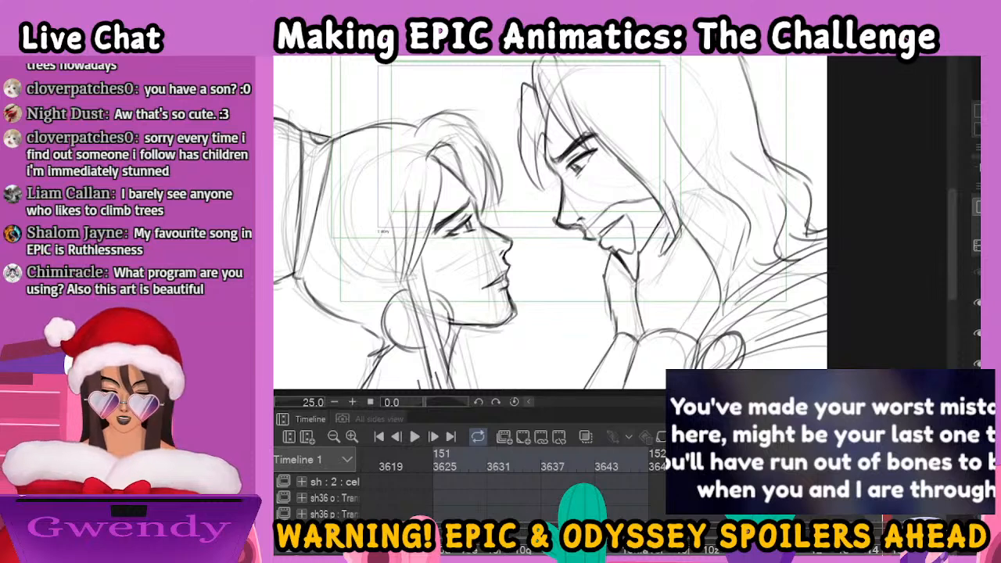
key(Left)
key(Left)
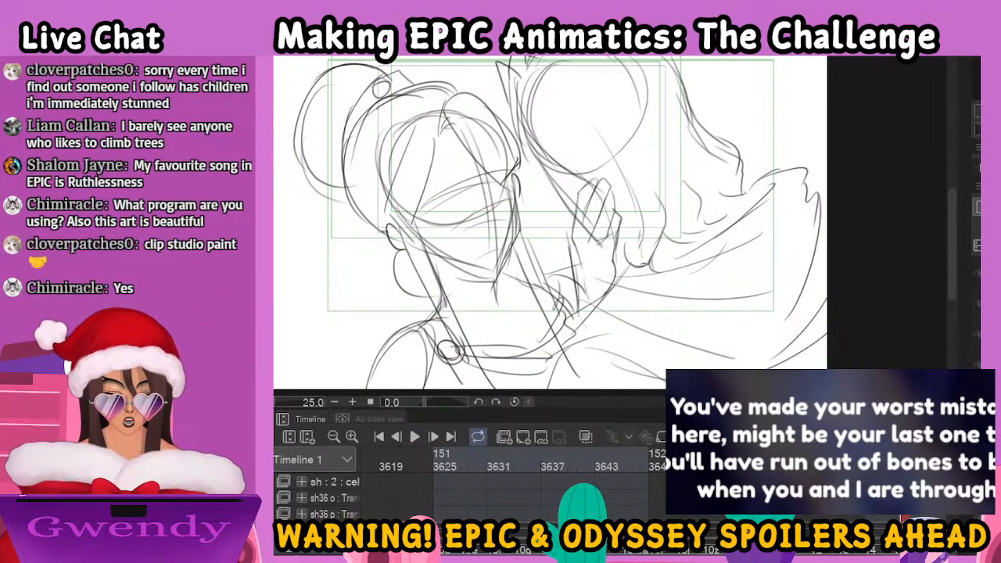
key(Left)
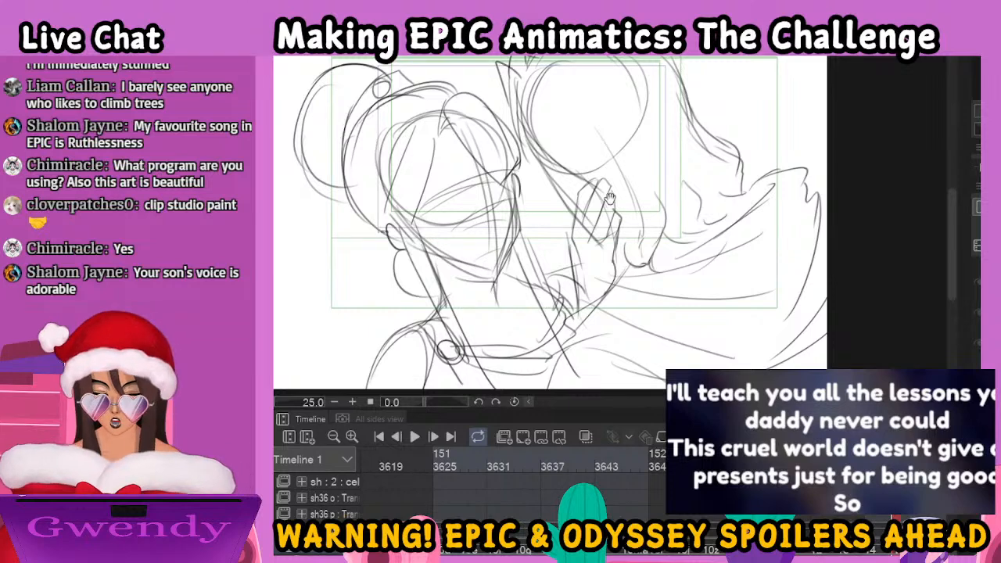
Ink the front edge of the man's hair over the rough, from the top tuft down past his face to the pointed ends
drag(612, 216, 634, 294)
drag(525, 146, 538, 221)
drag(530, 177, 544, 227)
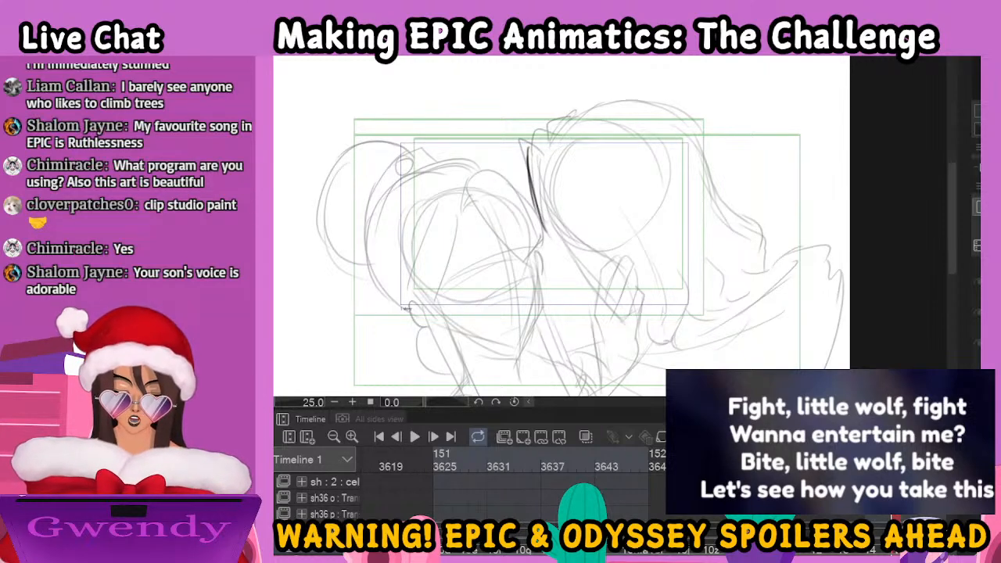
drag(530, 170, 553, 245)
mouse_move(535, 168)
mouse_down()
mouse_move(564, 262)
mouse_move(594, 295)
mouse_move(601, 333)
mouse_move(638, 353)
mouse_move(646, 372)
mouse_up()
mouse_move(610, 259)
mouse_down()
mouse_move(657, 332)
mouse_move(649, 383)
mouse_up()
drag(539, 145, 598, 106)
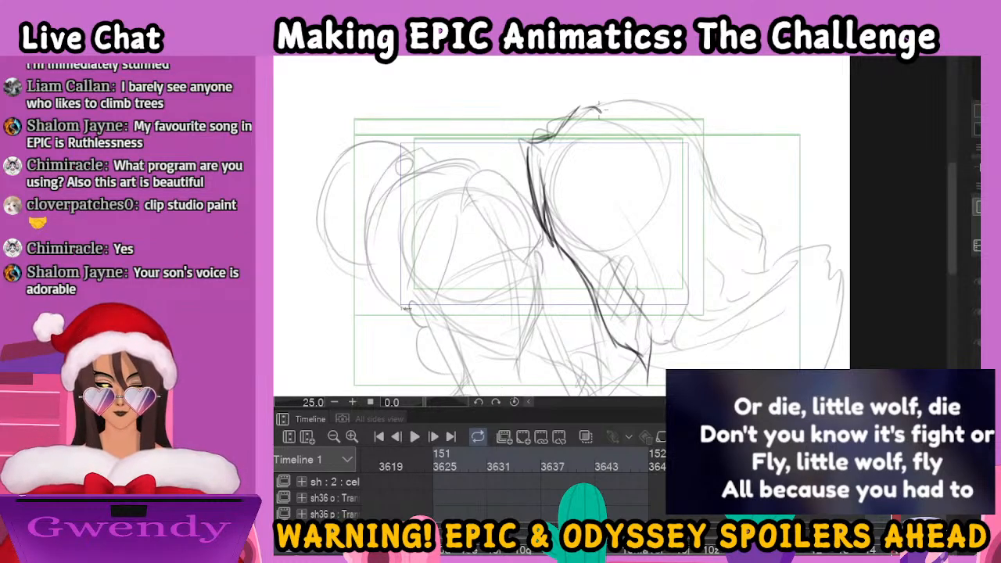
Ink the crown of the man's head and the wavy locks flowing down the back onto his shoulder
mouse_move(576, 121)
mouse_down()
mouse_move(630, 99)
mouse_move(691, 116)
mouse_move(737, 218)
mouse_move(759, 235)
mouse_up()
mouse_move(646, 324)
mouse_down()
mouse_move(656, 356)
mouse_move(684, 353)
mouse_move(695, 336)
mouse_move(654, 227)
mouse_move(652, 257)
mouse_up()
mouse_move(689, 222)
mouse_down()
mouse_move(762, 292)
mouse_move(753, 305)
mouse_up()
drag(698, 314, 763, 304)
mouse_move(729, 211)
mouse_down()
mouse_move(776, 240)
mouse_move(795, 271)
mouse_up()
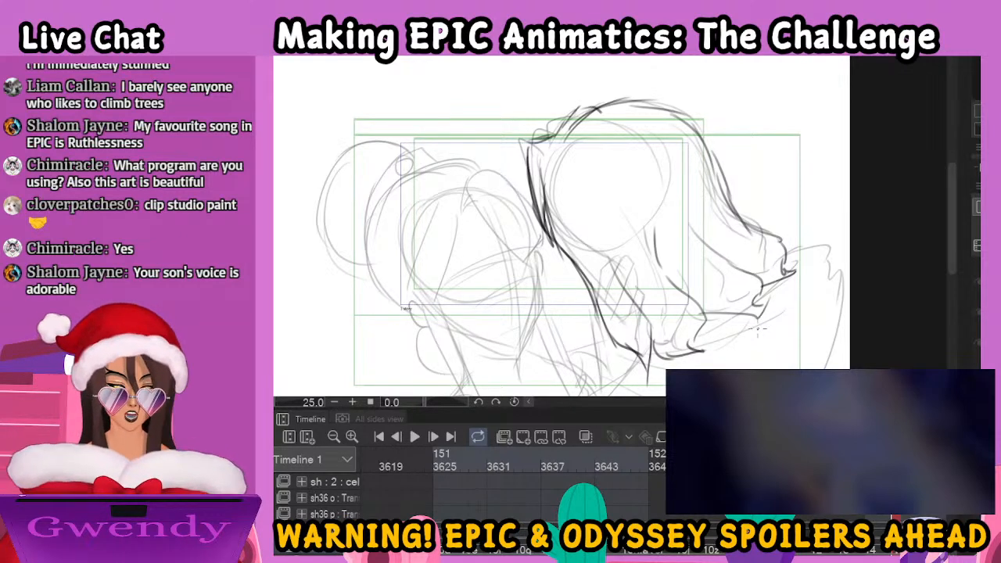
Ink another long strand at the front of the man's hair, running down toward the collar
drag(699, 319, 717, 252)
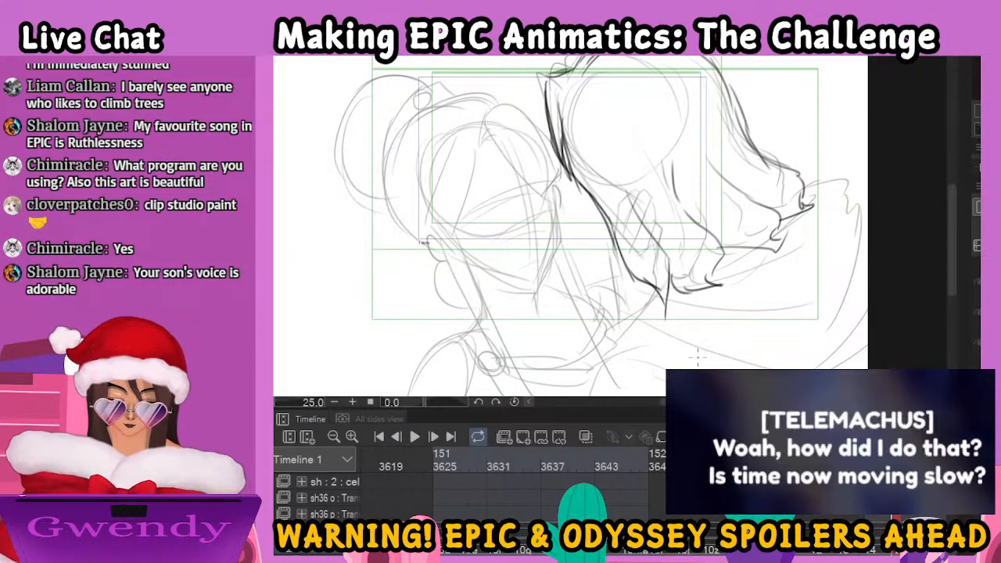
scroll(699, 359, down, 1)
scroll(698, 359, up, 1)
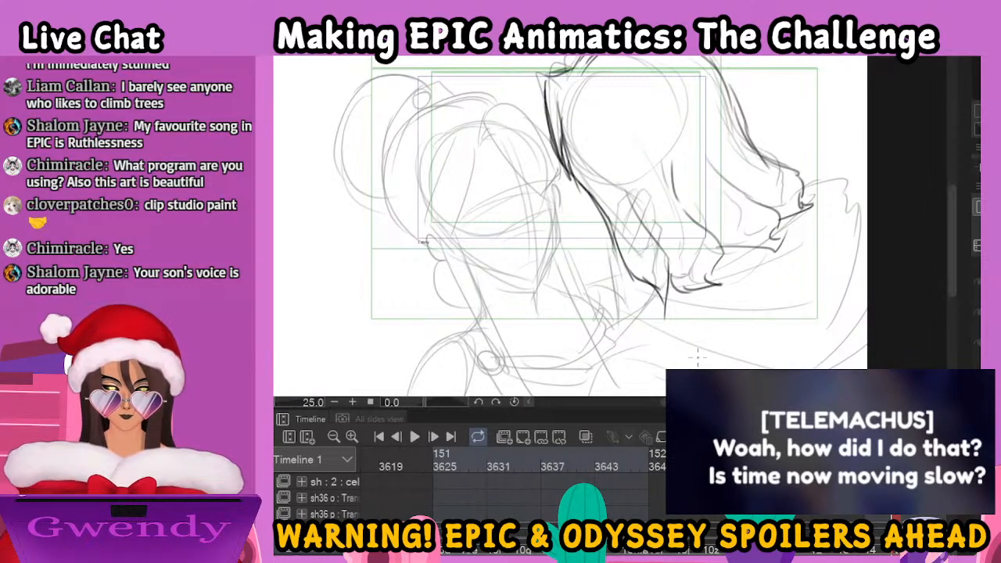
drag(691, 267, 738, 229)
drag(657, 212, 663, 284)
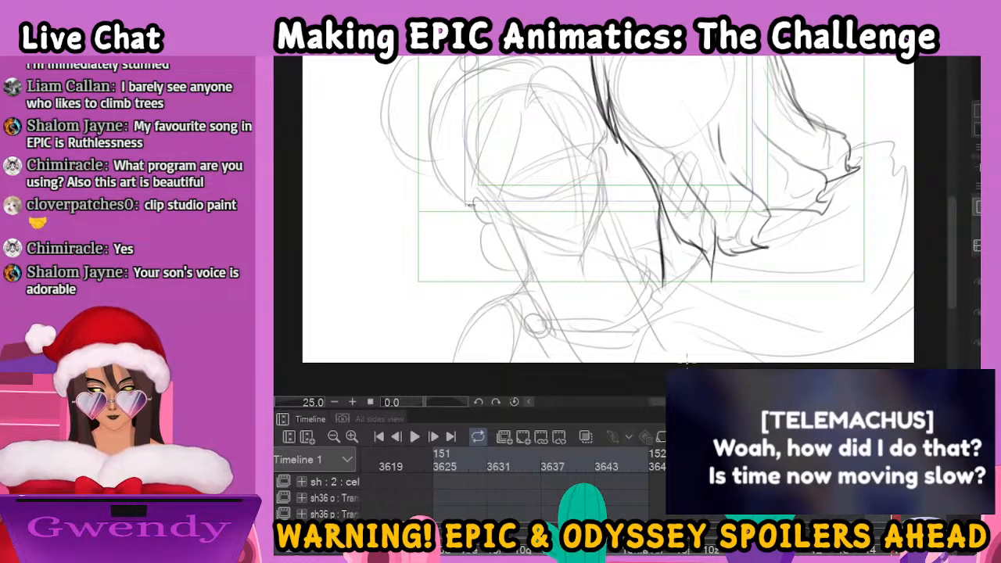
drag(626, 225, 751, 315)
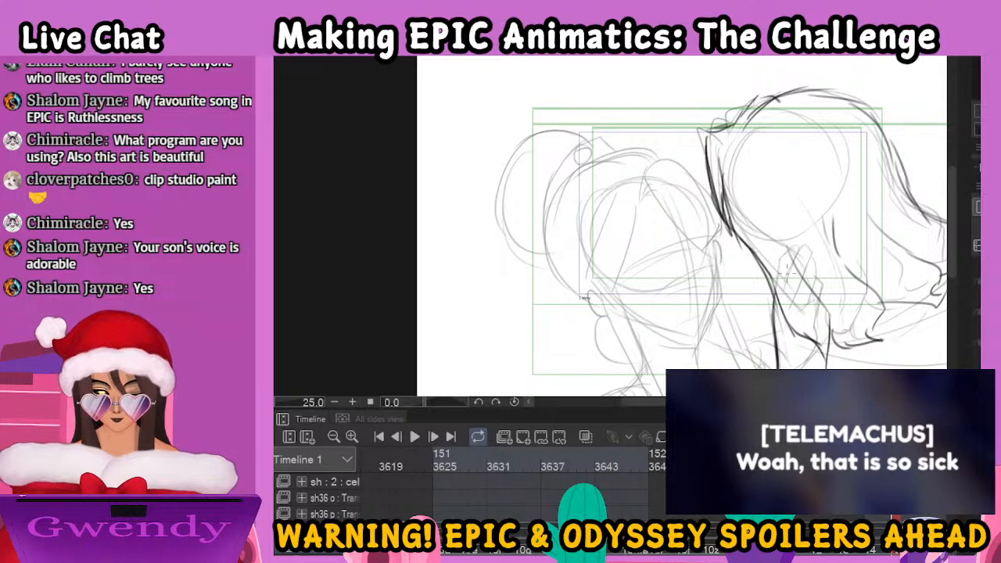
scroll(789, 278, up, 1)
drag(727, 236, 740, 226)
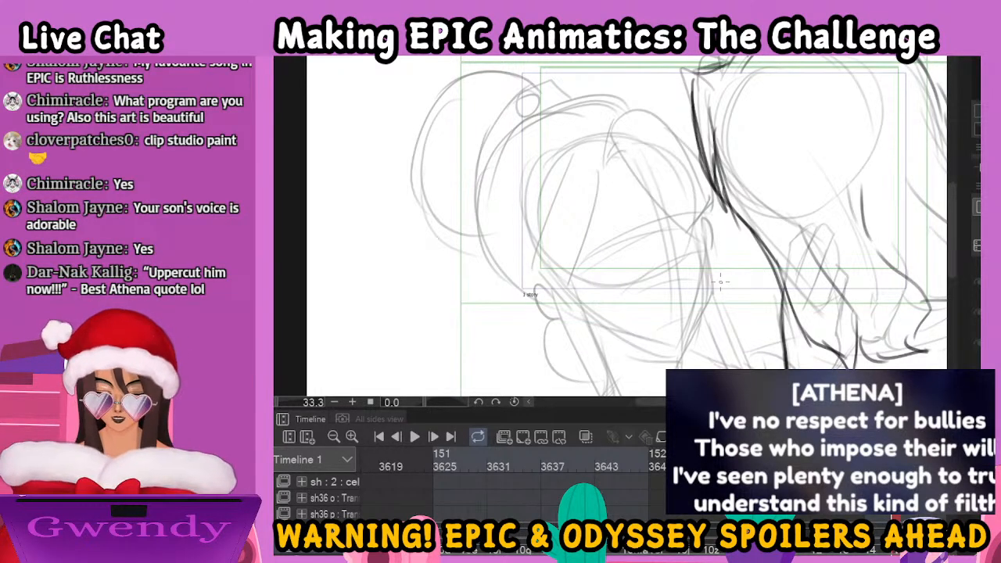
mouse_move(602, 169)
mouse_down()
mouse_move(613, 141)
mouse_move(687, 225)
mouse_up()
drag(643, 154, 693, 228)
drag(656, 183, 714, 249)
drag(670, 156, 718, 252)
mouse_move(601, 168)
mouse_down()
mouse_move(616, 122)
mouse_move(667, 120)
mouse_move(699, 159)
mouse_up()
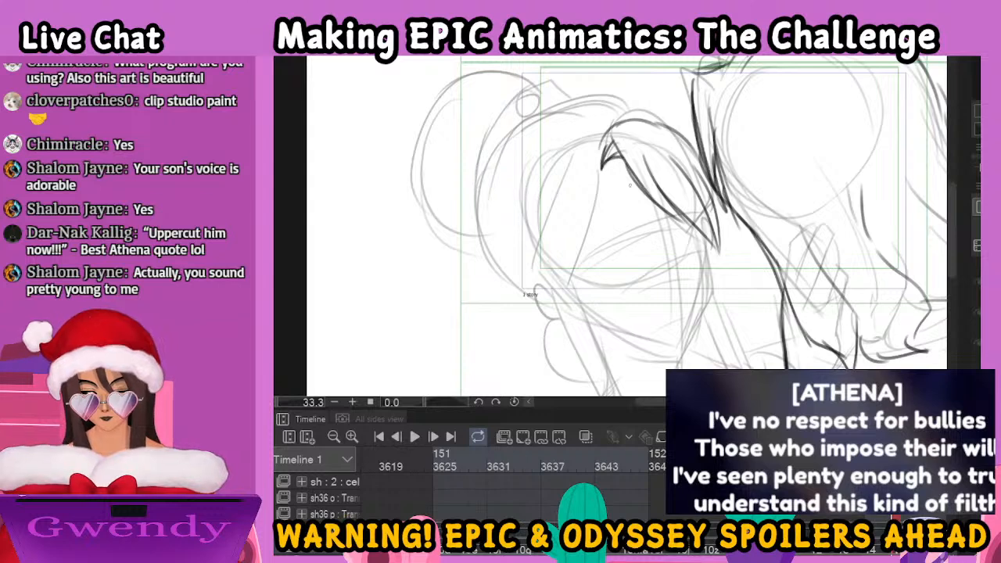
drag(614, 153, 622, 188)
key(ctrl+z)
key(ctrl+z)
key(ctrl+z)
key(ctrl+z)
key(ctrl+z)
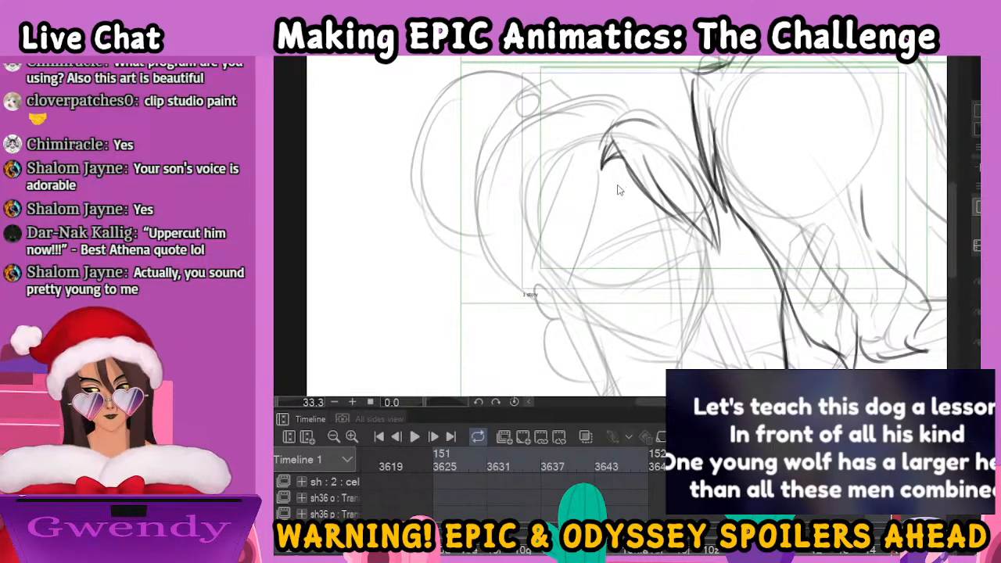
key(ctrl+z)
key(ctrl+z)
key(ctrl+z)
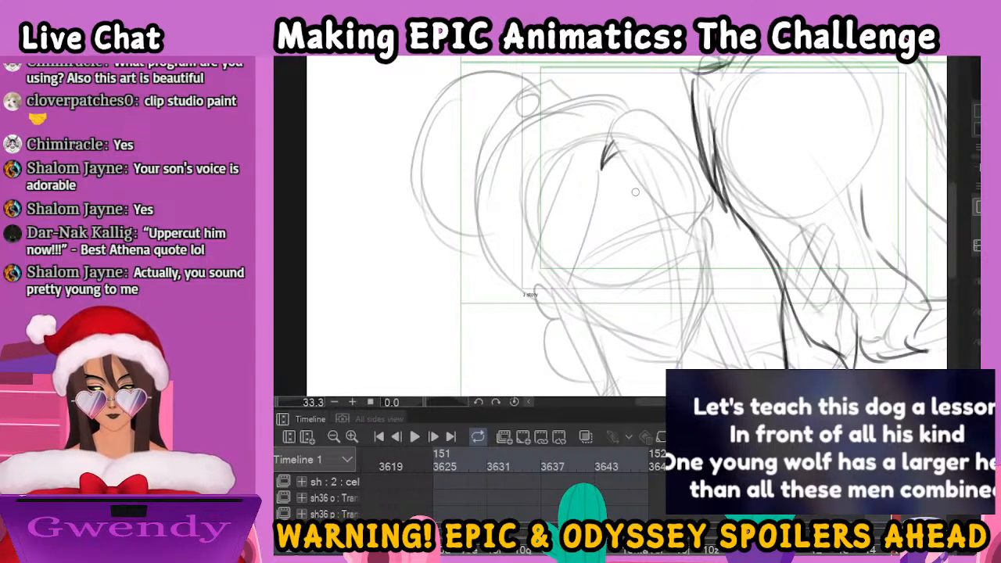
key(ctrl+z)
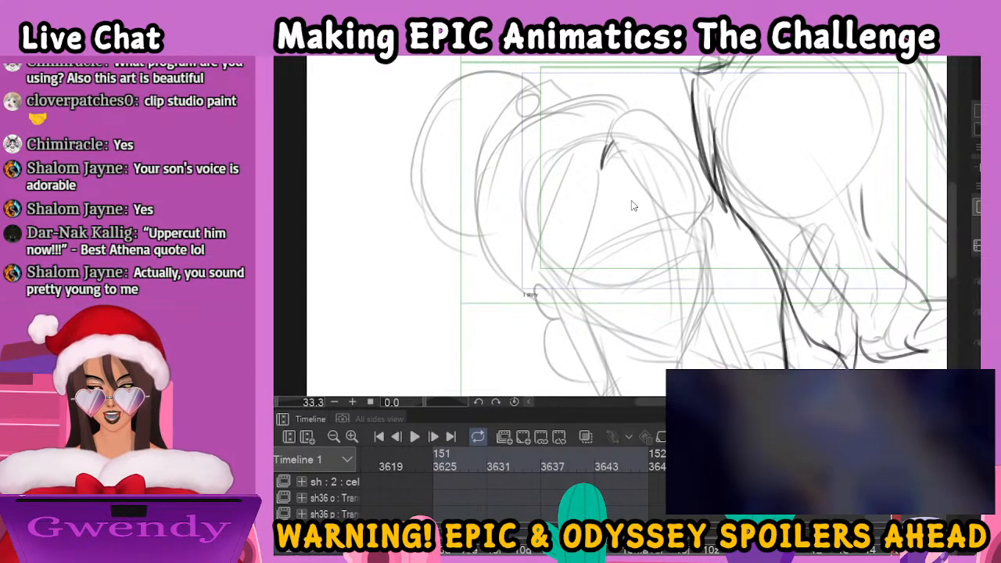
key(ctrl+z)
key(ctrl+z)
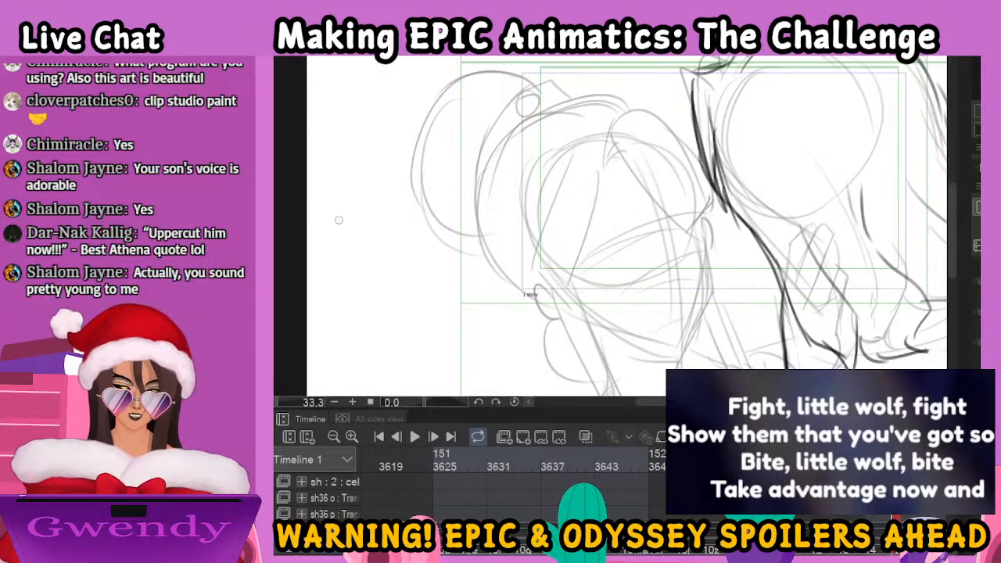
Ink the woman's swept fringe from the parting across her forehead toward the man's hair, including its rounded top outline
mouse_move(579, 184)
mouse_down()
mouse_move(589, 149)
mouse_move(594, 167)
mouse_move(614, 162)
mouse_move(667, 219)
mouse_up()
mouse_move(628, 160)
mouse_down()
mouse_move(680, 221)
mouse_move(710, 221)
mouse_up()
mouse_move(679, 184)
mouse_down()
mouse_move(717, 219)
mouse_move(696, 212)
mouse_up()
mouse_move(578, 160)
mouse_down()
mouse_move(592, 126)
mouse_move(583, 133)
mouse_move(669, 115)
mouse_move(655, 117)
mouse_move(696, 161)
mouse_up()
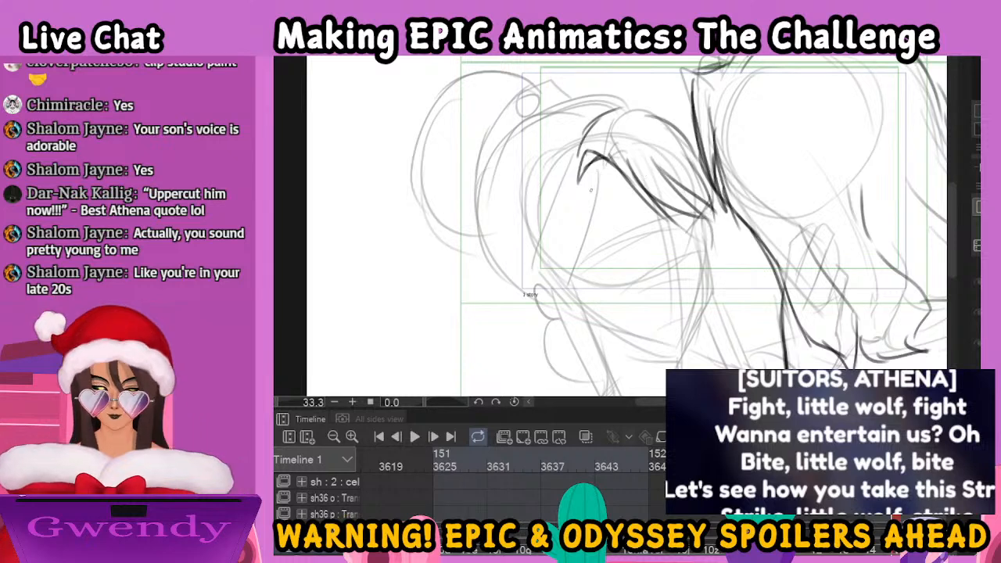
Ink the woman's side strands from the parting down the edge of her face to the ear
mouse_move(597, 160)
mouse_down()
mouse_move(564, 212)
mouse_move(565, 300)
mouse_up()
drag(568, 219, 558, 307)
drag(560, 231, 557, 305)
drag(551, 236, 536, 303)
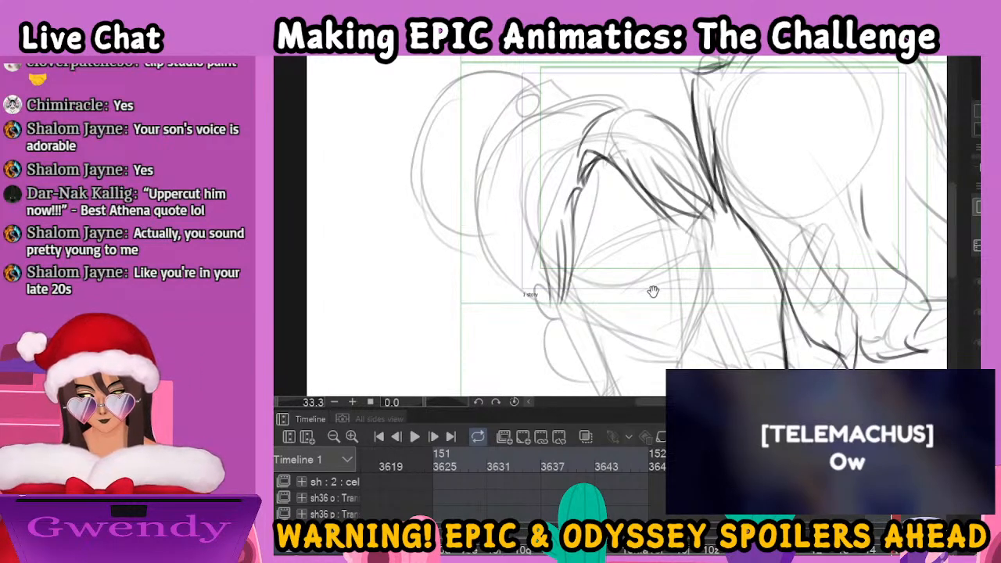
Ink the man's collar, shoulder and draped garment folds below his hair, out to the canvas edge
drag(649, 289, 617, 262)
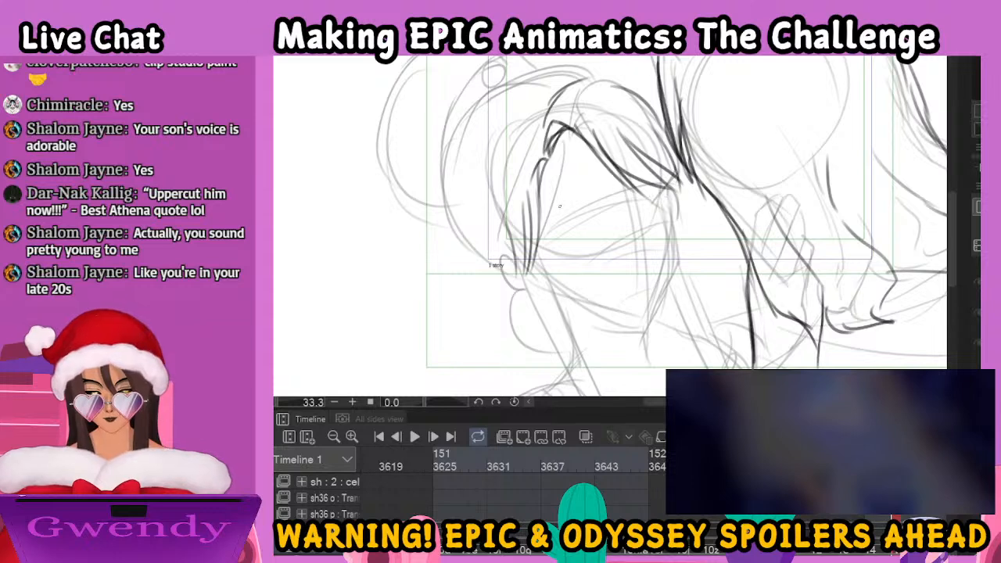
mouse_move(695, 326)
mouse_down()
mouse_move(673, 282)
mouse_move(630, 239)
mouse_up()
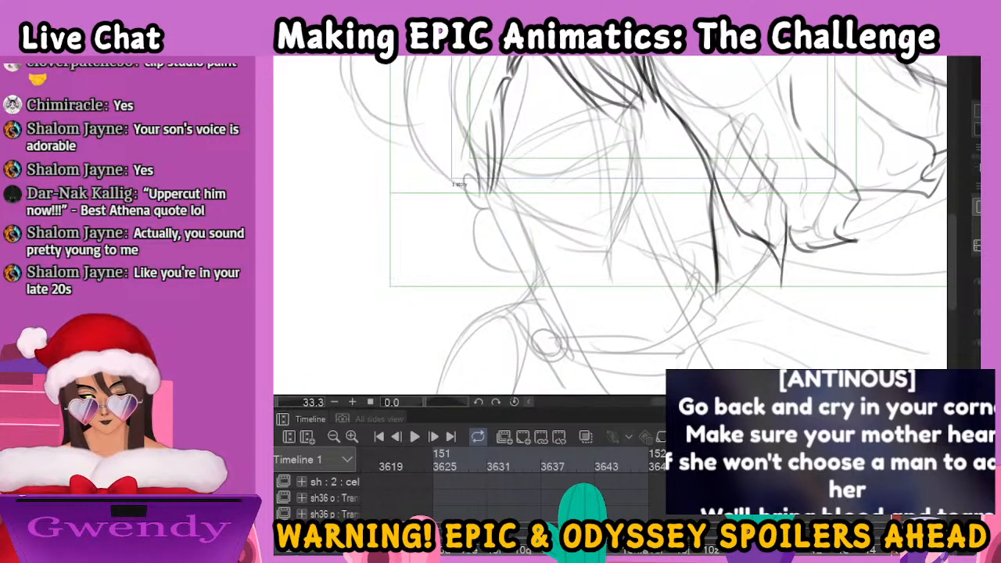
key(ctrl+minus)
drag(764, 305, 678, 287)
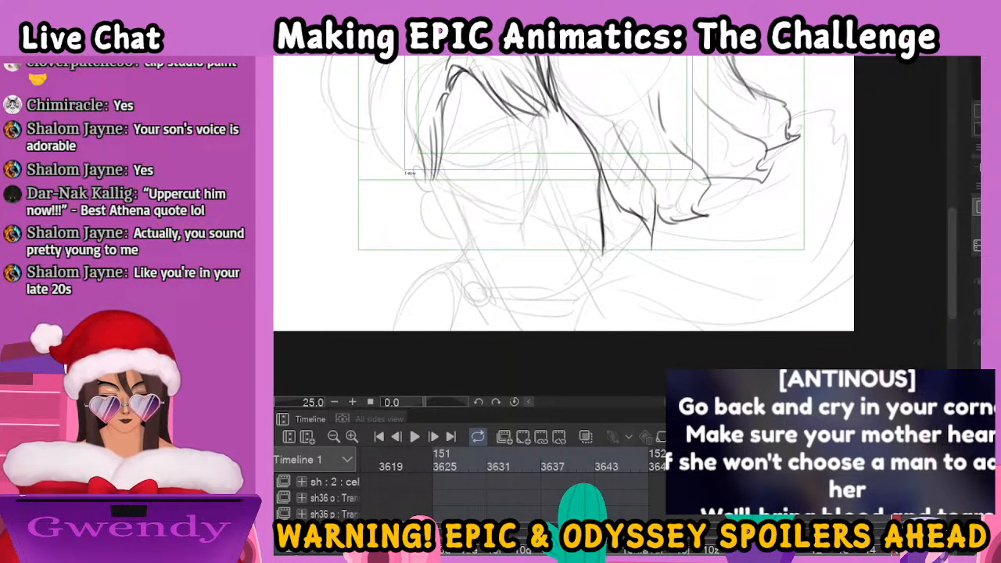
mouse_move(654, 227)
mouse_down()
mouse_move(598, 258)
mouse_move(564, 329)
mouse_move(646, 302)
mouse_move(680, 312)
mouse_up()
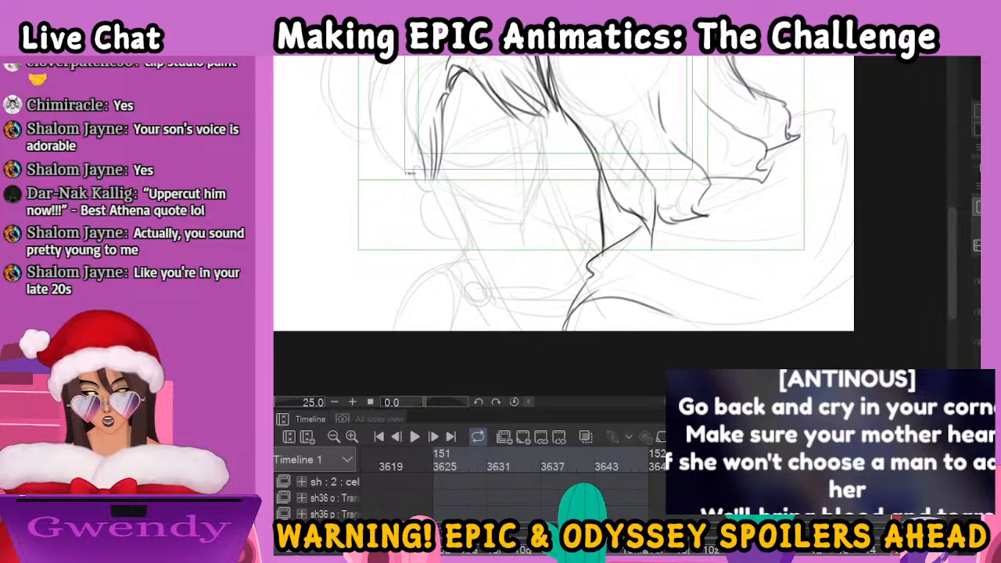
scroll(657, 232, down, 2)
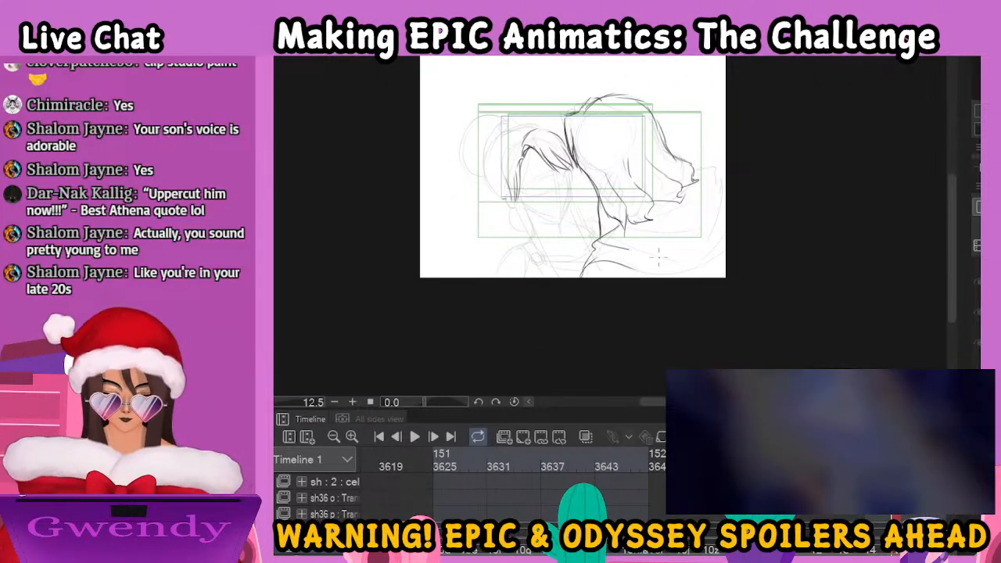
mouse_move(657, 232)
mouse_down()
mouse_move(705, 199)
mouse_move(670, 213)
mouse_move(718, 167)
mouse_move(734, 184)
mouse_move(674, 248)
mouse_move(734, 218)
mouse_move(731, 235)
mouse_move(694, 259)
mouse_move(730, 267)
mouse_up()
mouse_move(599, 263)
mouse_down()
mouse_move(702, 283)
mouse_move(730, 259)
mouse_up()
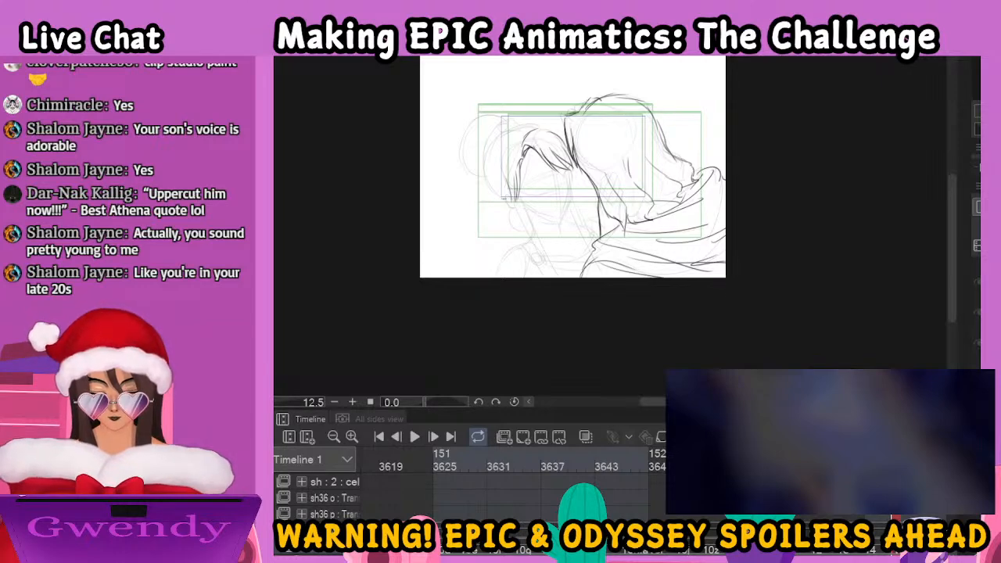
Ink the woman's slanted eyebrow beneath the parted fringe with thickened strokes
scroll(599, 224, up, 4)
drag(540, 161, 773, 322)
drag(530, 214, 602, 173)
mouse_move(533, 212)
mouse_down()
mouse_move(543, 197)
mouse_move(615, 163)
mouse_up()
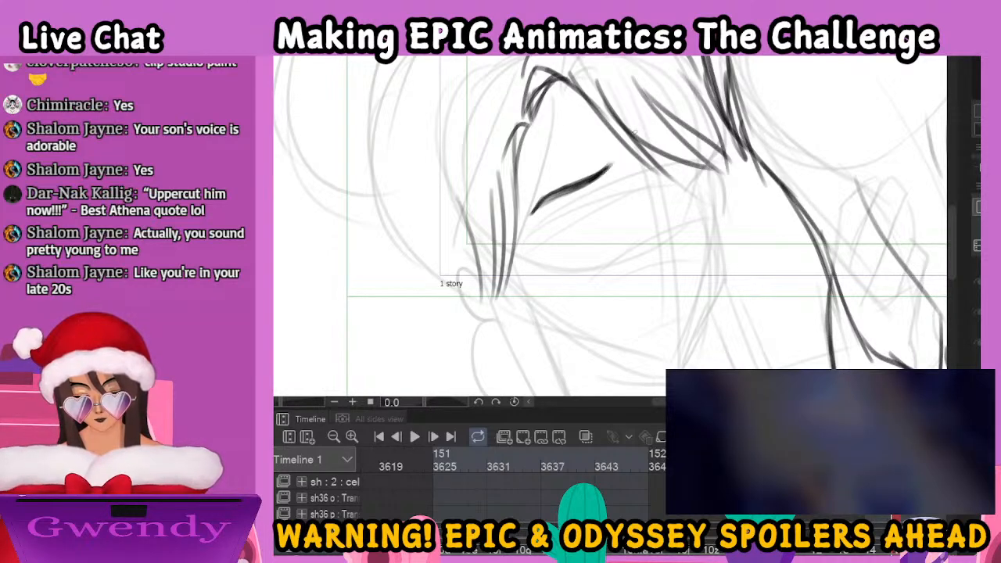
key(ctrl+minus)
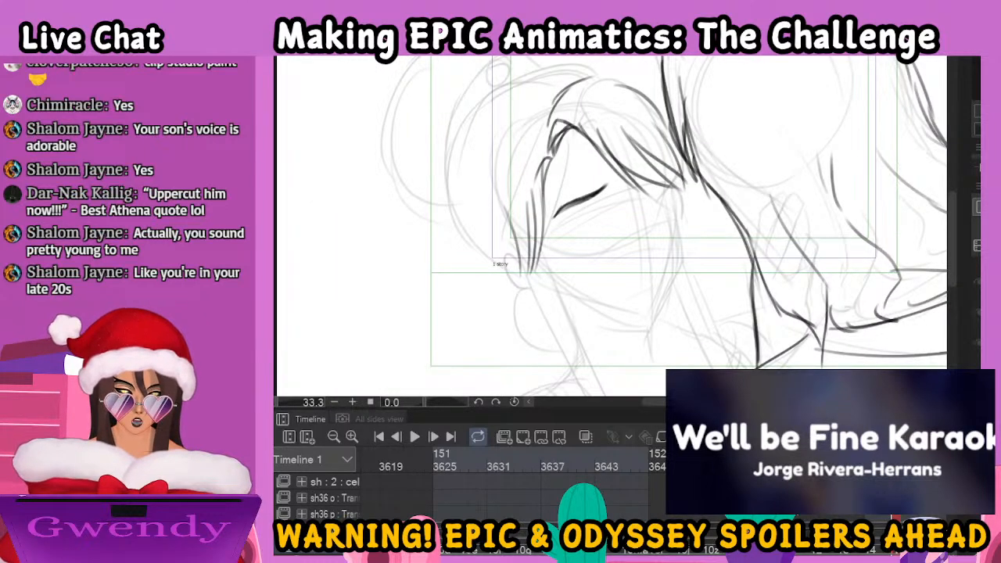
drag(638, 245, 594, 253)
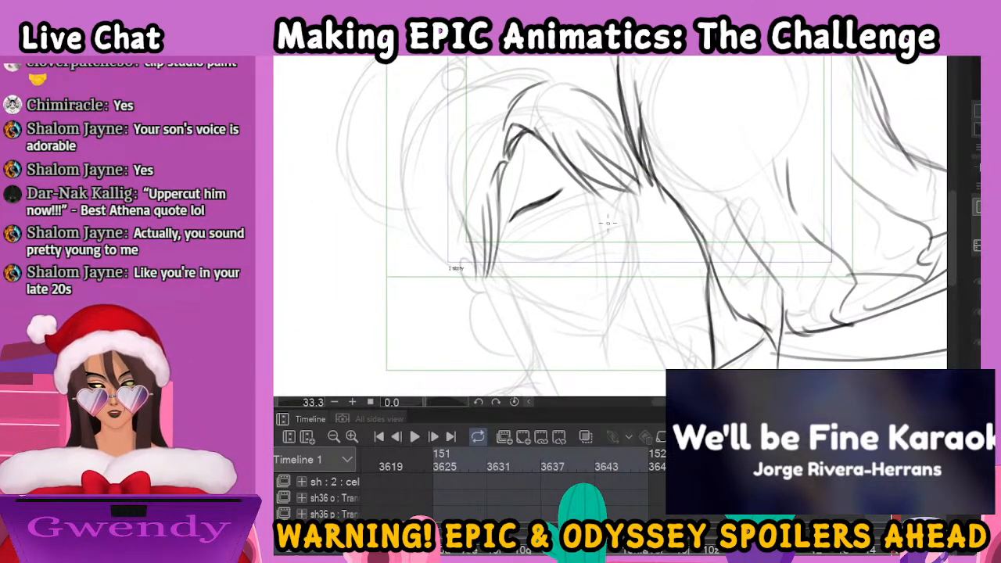
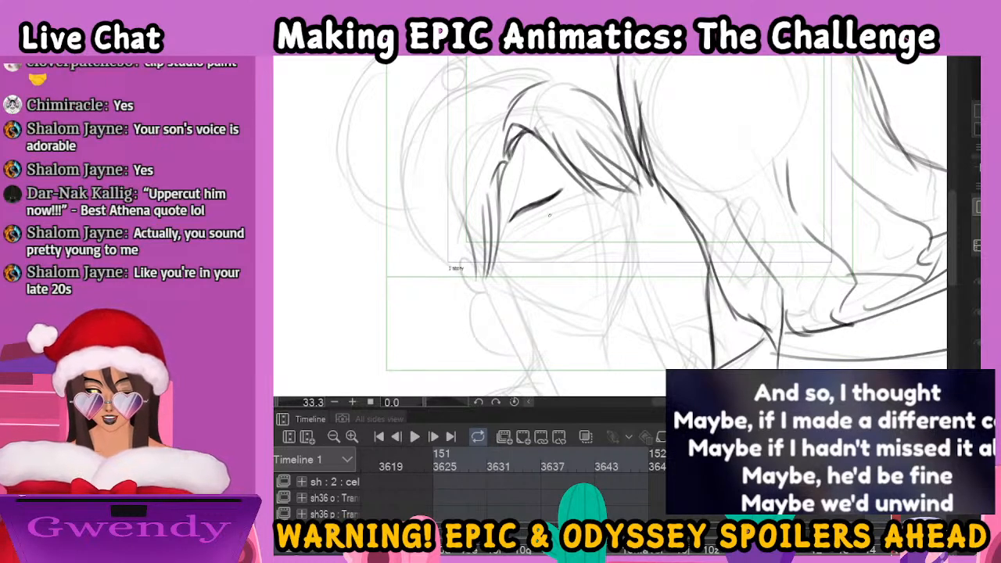
Ink both of the woman's eyes beneath her fringe, with upper lids, irises and lower lash lines
drag(557, 212, 541, 218)
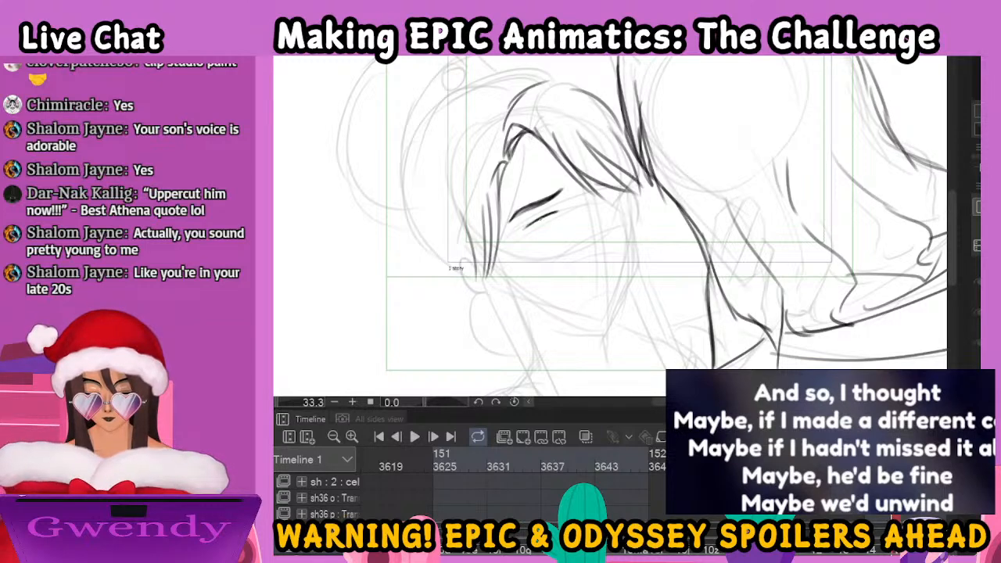
mouse_move(533, 222)
mouse_down()
mouse_move(517, 234)
mouse_move(532, 232)
mouse_up()
mouse_move(521, 234)
mouse_down()
mouse_move(554, 220)
mouse_move(539, 232)
mouse_move(560, 209)
mouse_move(511, 236)
mouse_move(531, 221)
mouse_move(550, 223)
mouse_up()
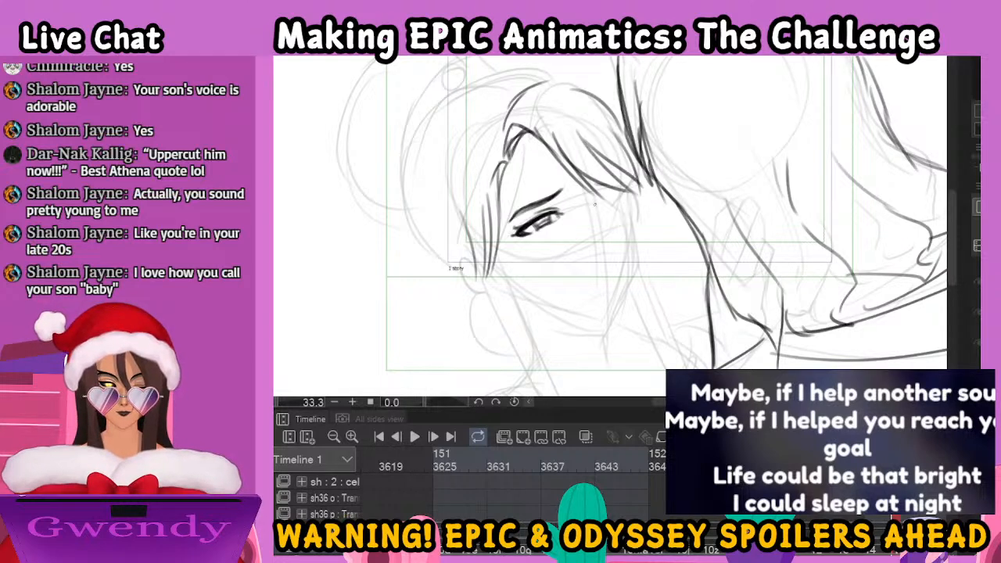
drag(597, 204, 625, 189)
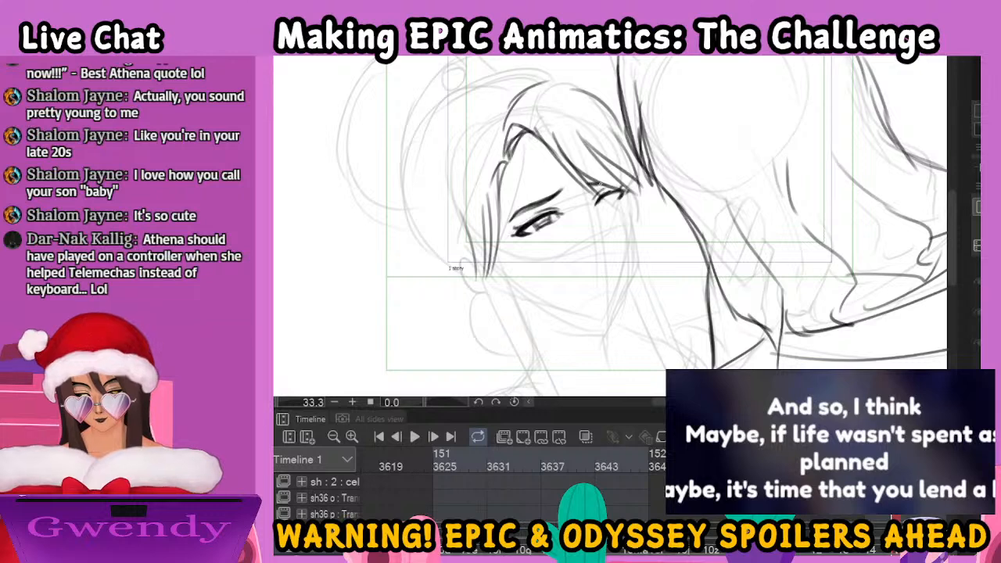
mouse_move(606, 194)
mouse_down()
mouse_move(617, 191)
mouse_move(605, 204)
mouse_move(612, 201)
mouse_up()
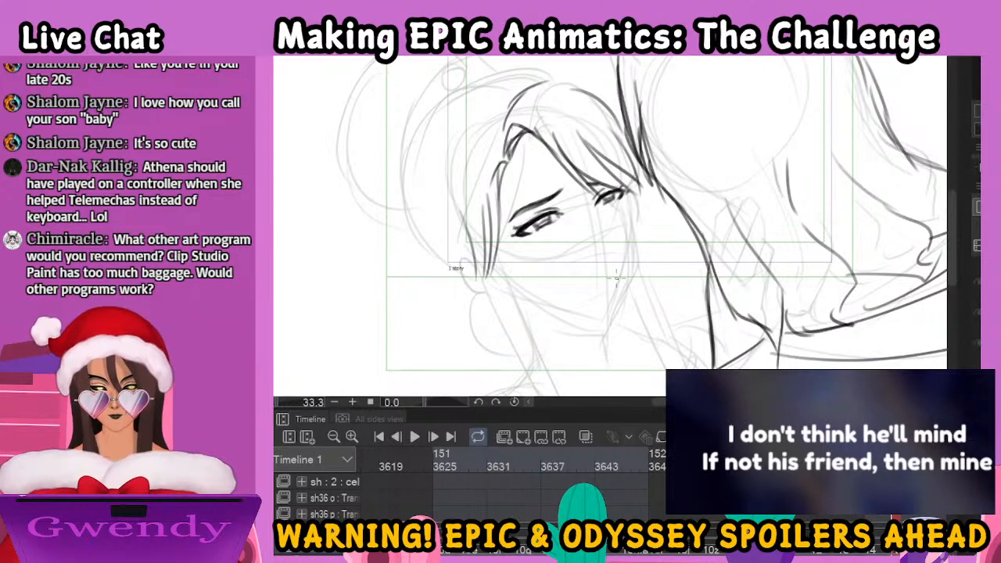
drag(546, 218, 561, 212)
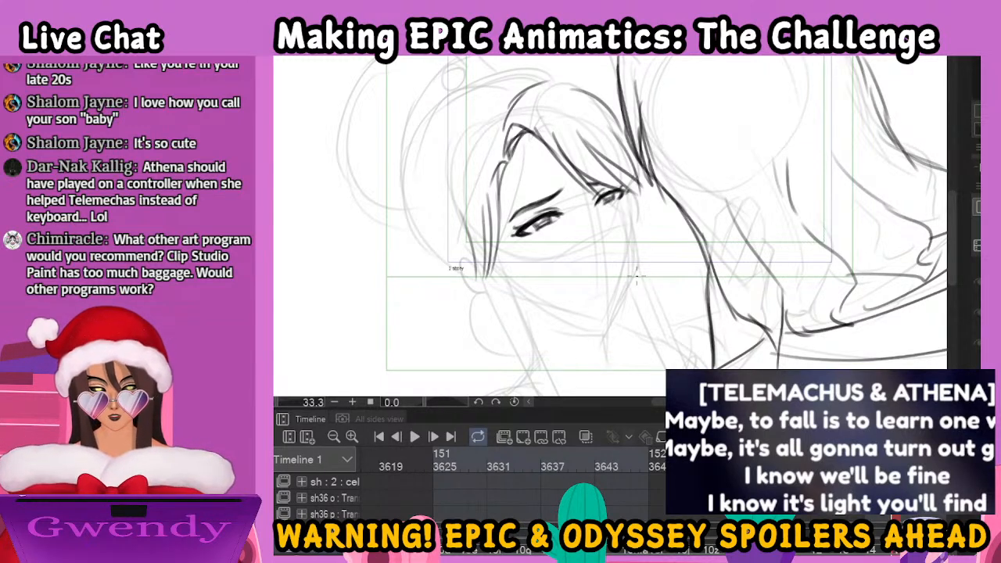
Ink the woman's nose with a bridge line beside the far eye, a shaded tip and nostril, and lasso the nose to adjust it
drag(592, 208, 602, 227)
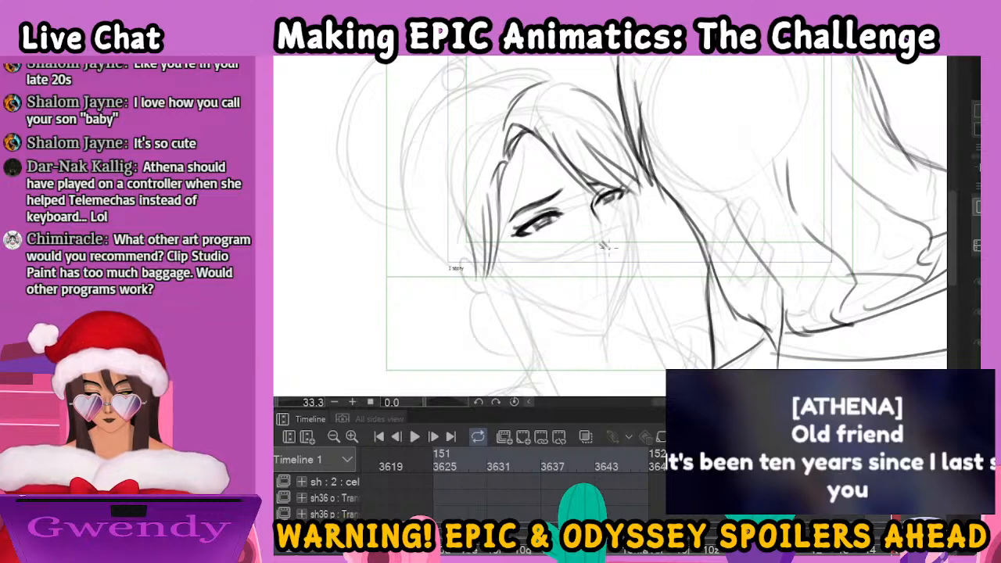
drag(615, 243, 606, 257)
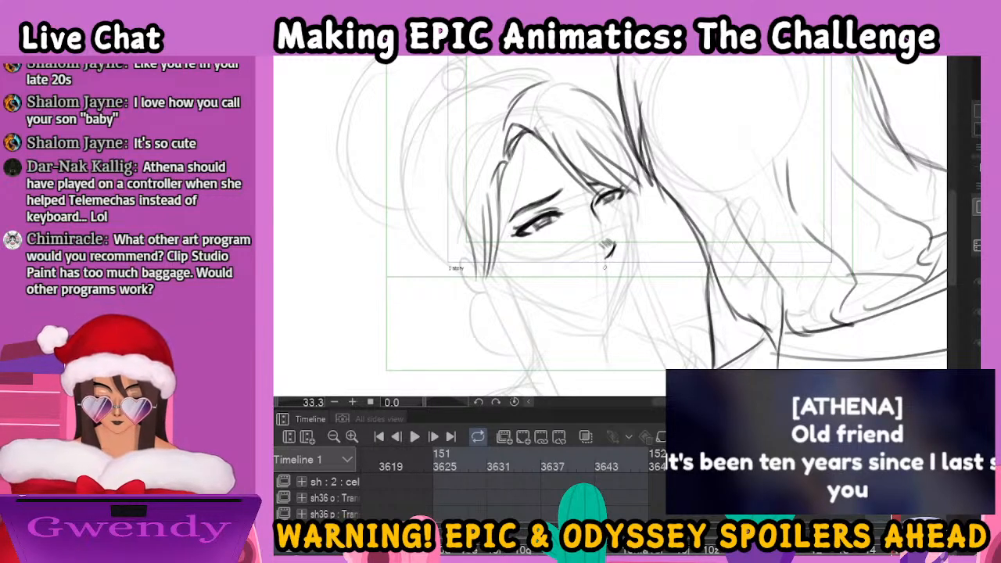
drag(603, 254, 595, 262)
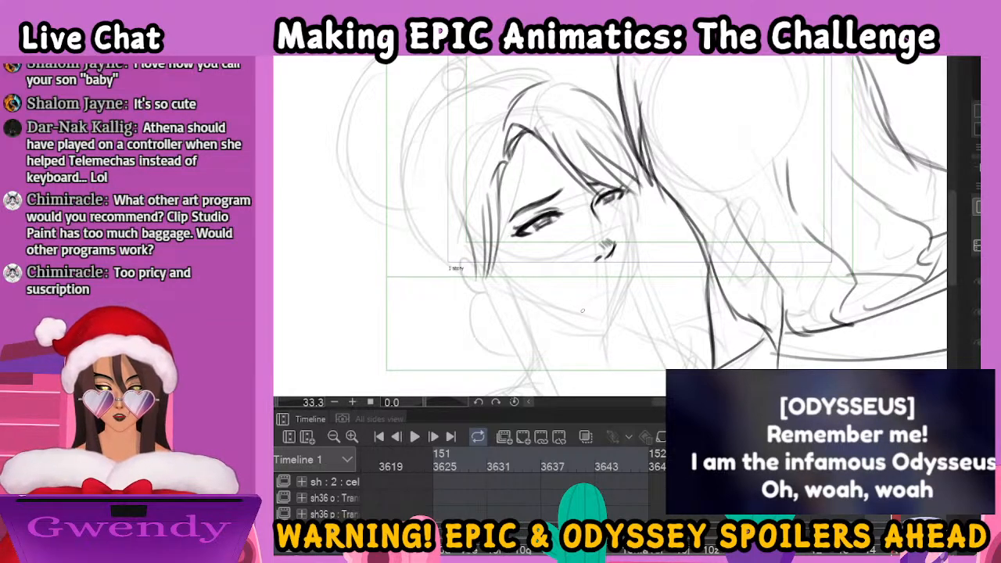
mouse_move(609, 236)
mouse_down()
mouse_move(615, 245)
mouse_move(598, 272)
mouse_move(622, 230)
mouse_up()
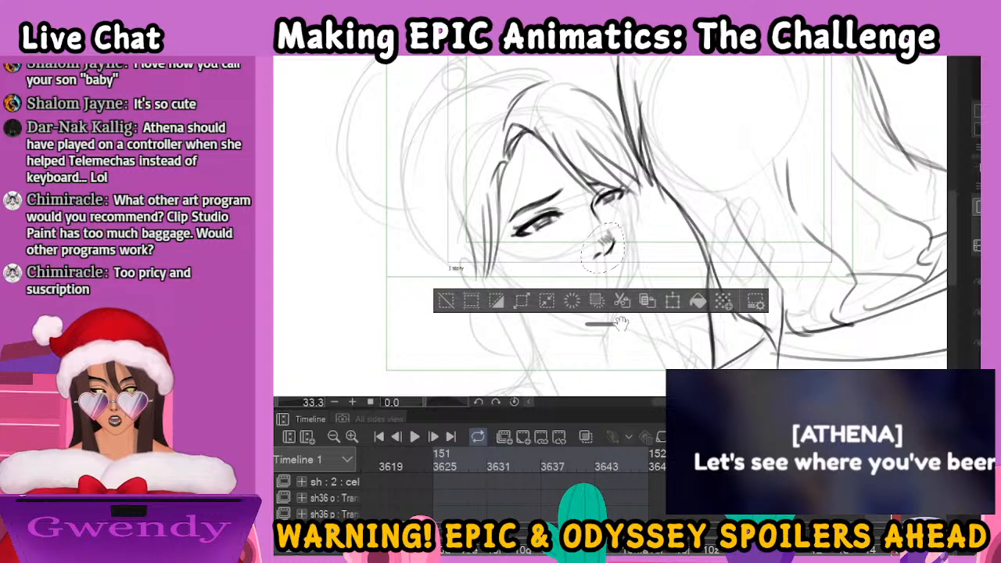
key(ctrl+d)
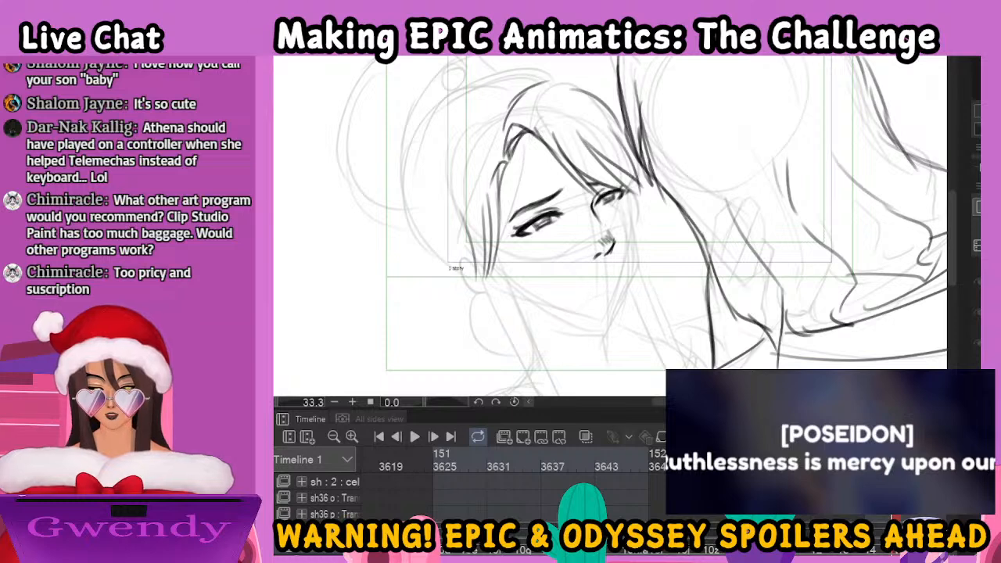
Select the woman's near eye and eyebrow, and transform them slightly narrower and closer to the nose
mouse_move(557, 175)
mouse_down()
mouse_move(532, 180)
mouse_move(513, 234)
mouse_move(580, 195)
mouse_move(554, 173)
mouse_move(560, 185)
mouse_up()
key(ctrl+t)
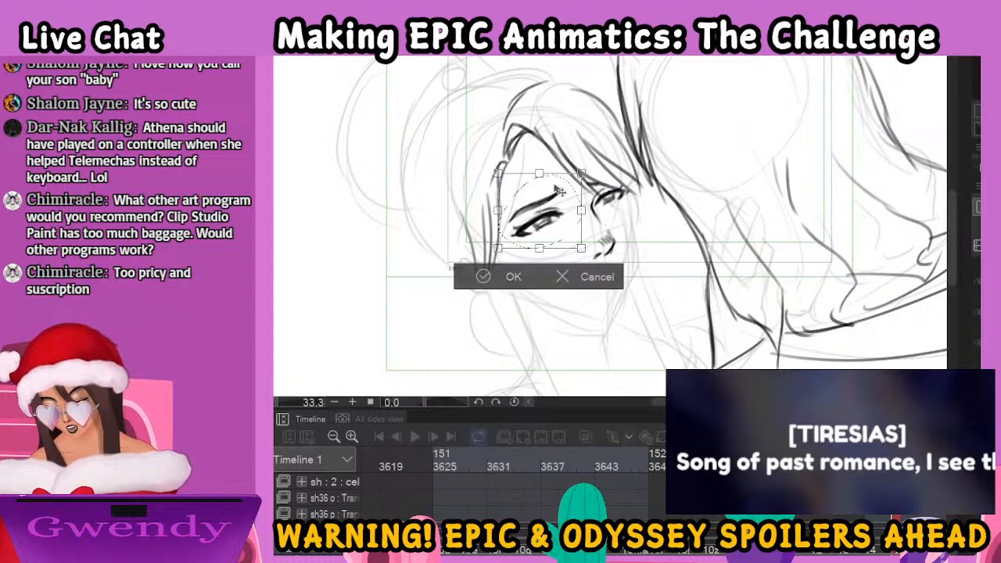
drag(499, 212, 505, 211)
mouse_move(554, 232)
mouse_down()
mouse_move(591, 225)
mouse_move(560, 232)
mouse_up()
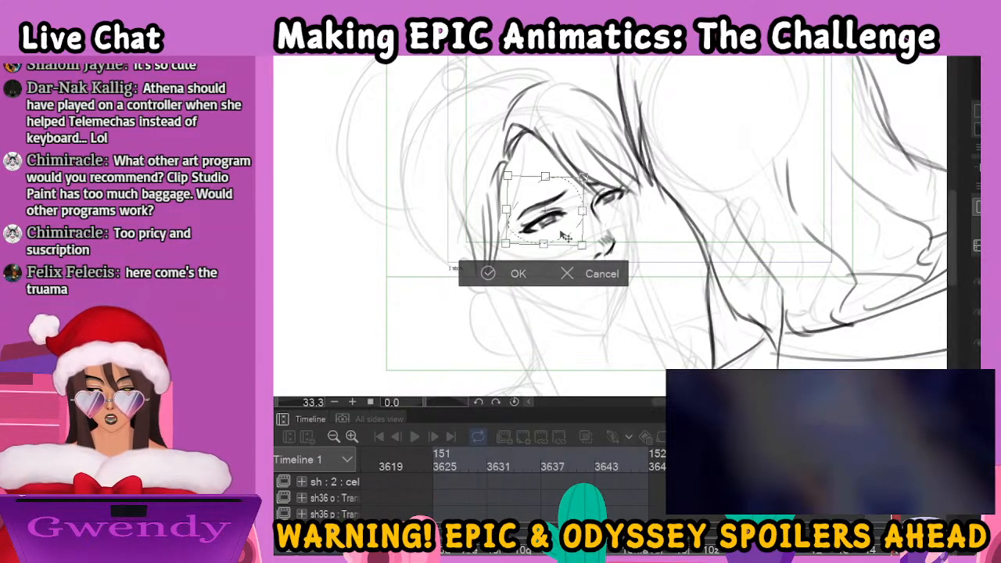
click(573, 281)
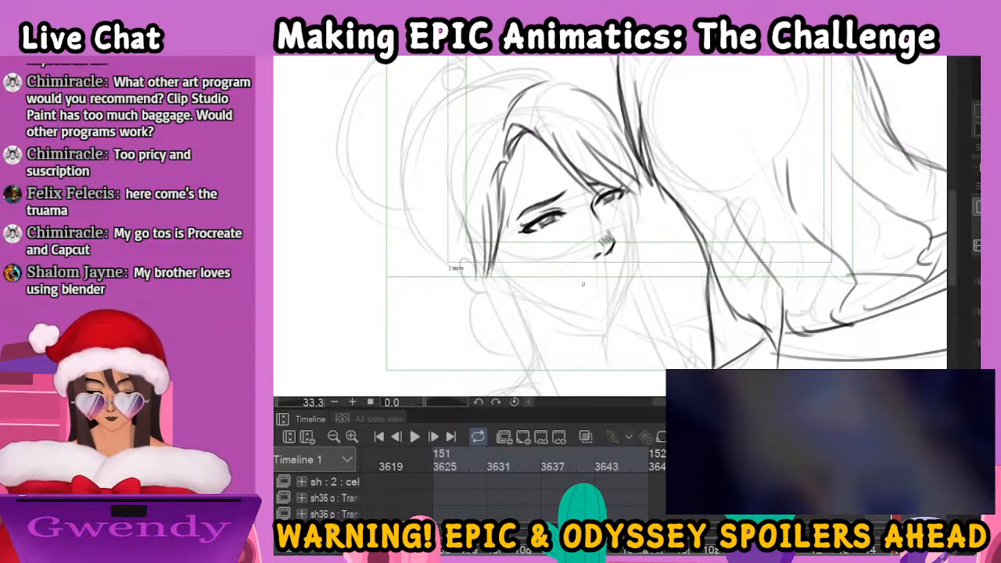
drag(587, 284, 615, 271)
key(ctrl+z)
key(ctrl+z)
key(ctrl+z)
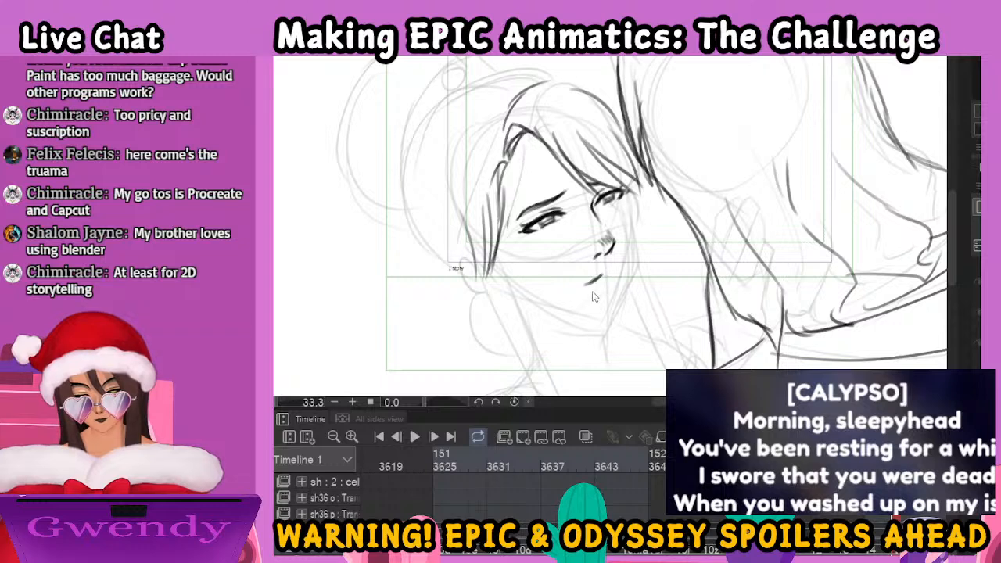
key(space)
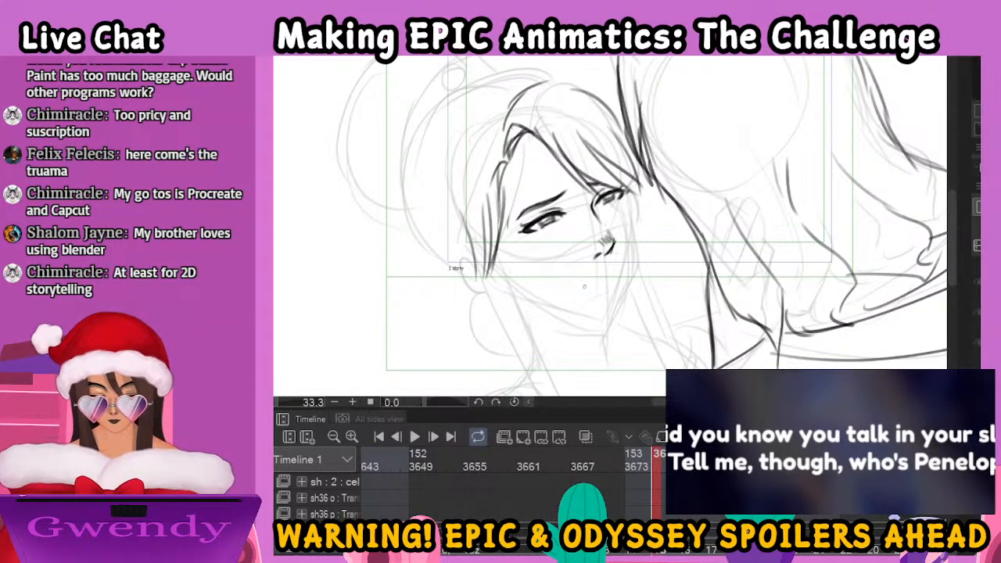
drag(600, 276, 618, 270)
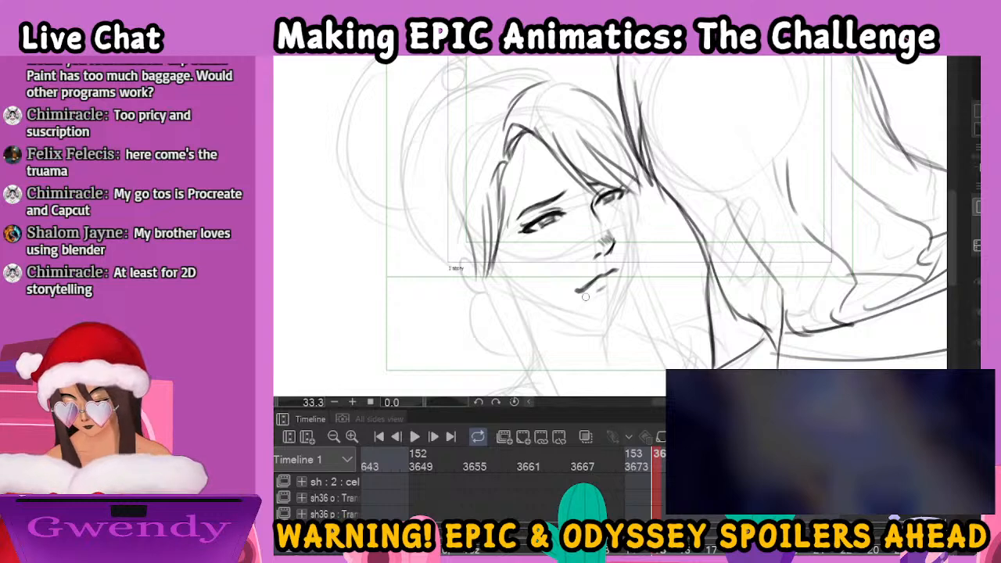
key(ctrl+z)
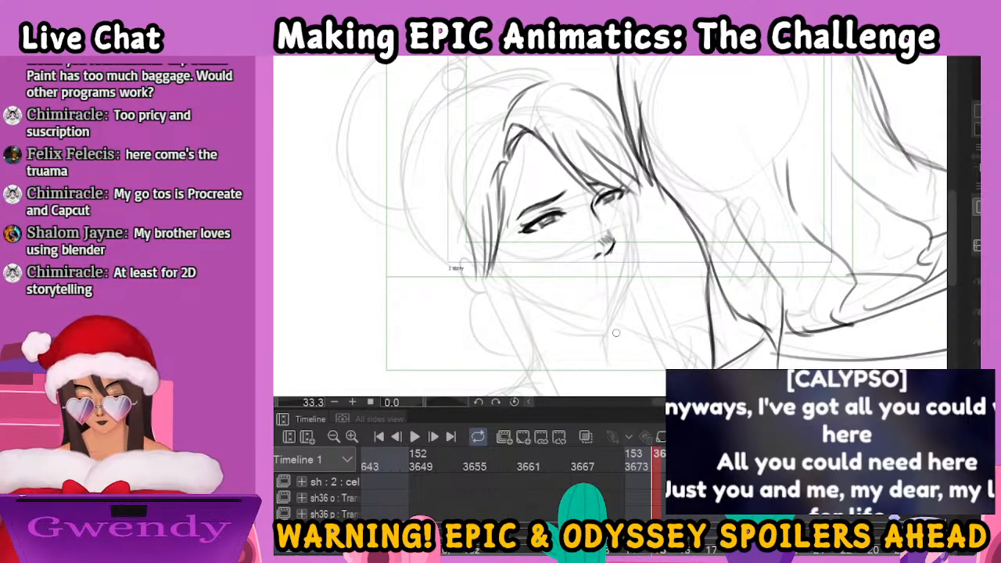
drag(573, 279, 616, 263)
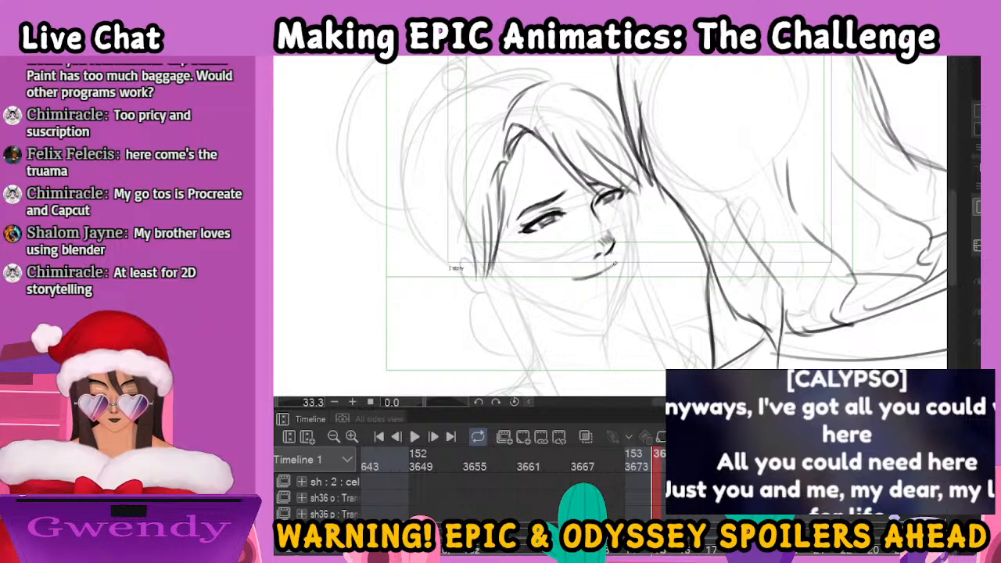
key(ctrl+z)
key(ctrl+z)
key(ctrl+z)
key(ctrl+z)
key(ctrl+z)
key(ctrl+z)
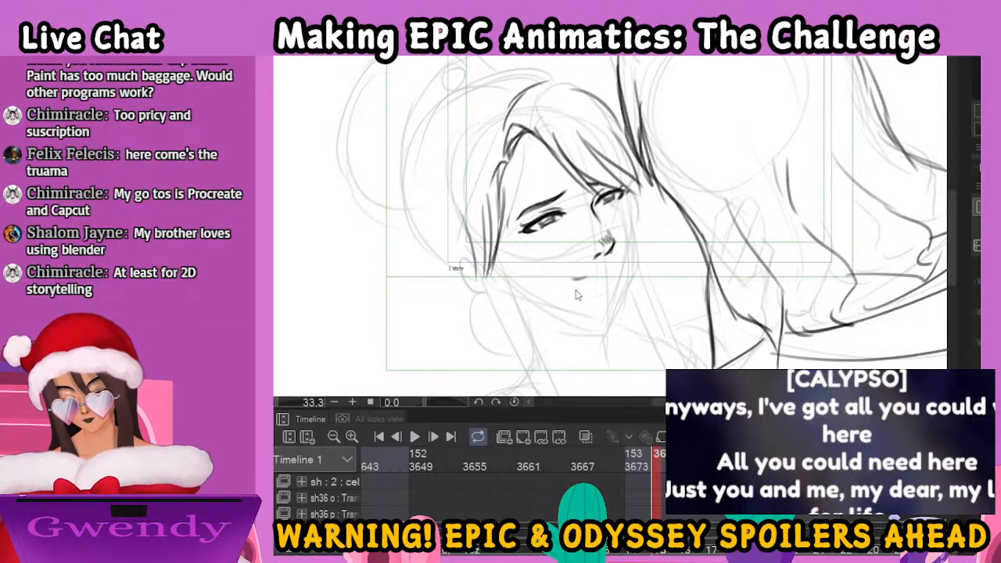
mouse_move(574, 283)
mouse_down()
mouse_move(605, 277)
mouse_move(576, 280)
mouse_move(625, 259)
mouse_up()
key(ctrl+z)
key(ctrl+z)
key(ctrl+z)
key(ctrl+z)
key(ctrl+z)
key(ctrl+z)
key(ctrl+z)
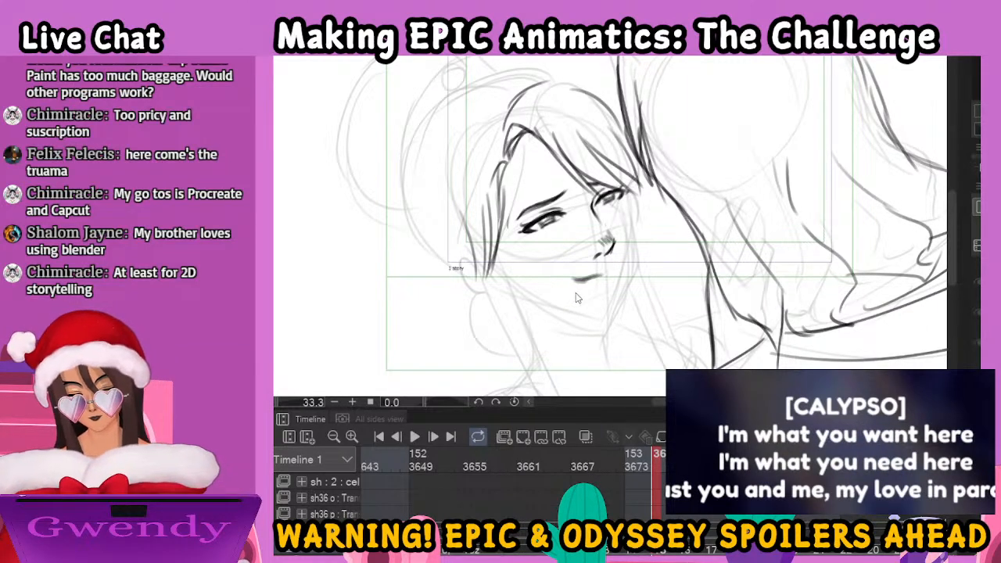
Ink the woman's closed mouth with a short lower-lip mark, and her face contour from the far cheek around the chin and jaw
drag(577, 284, 626, 262)
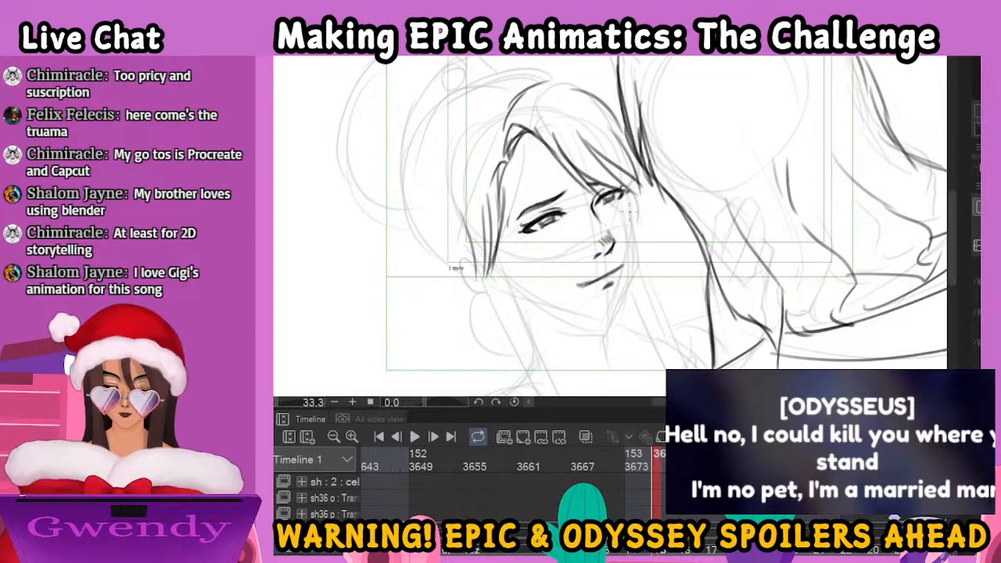
drag(626, 192, 638, 275)
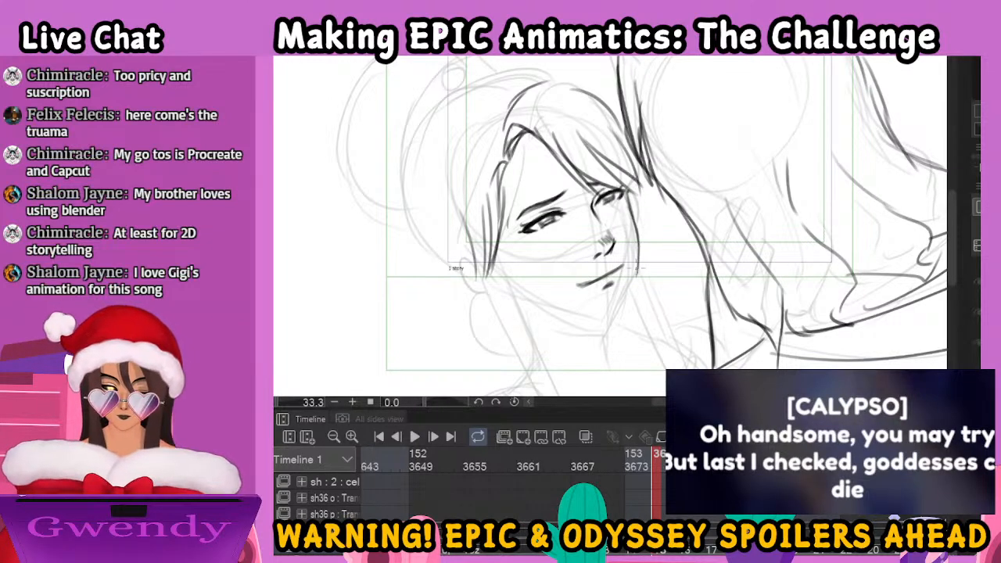
mouse_move(516, 285)
mouse_down()
mouse_move(542, 305)
mouse_move(588, 316)
mouse_up()
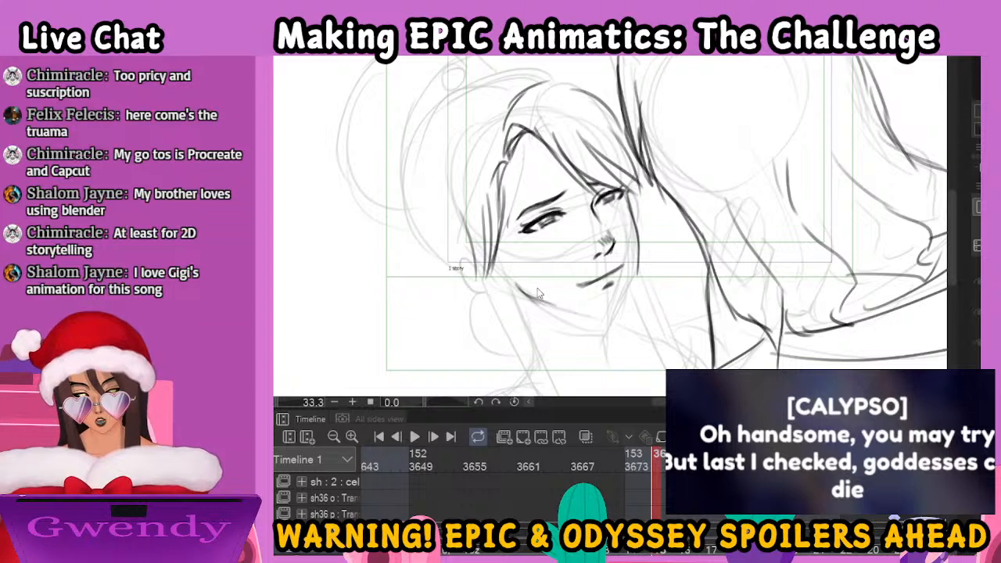
mouse_move(520, 289)
mouse_down()
mouse_move(619, 321)
mouse_move(602, 305)
mouse_move(615, 294)
mouse_move(605, 312)
mouse_move(617, 318)
mouse_move(637, 258)
mouse_up()
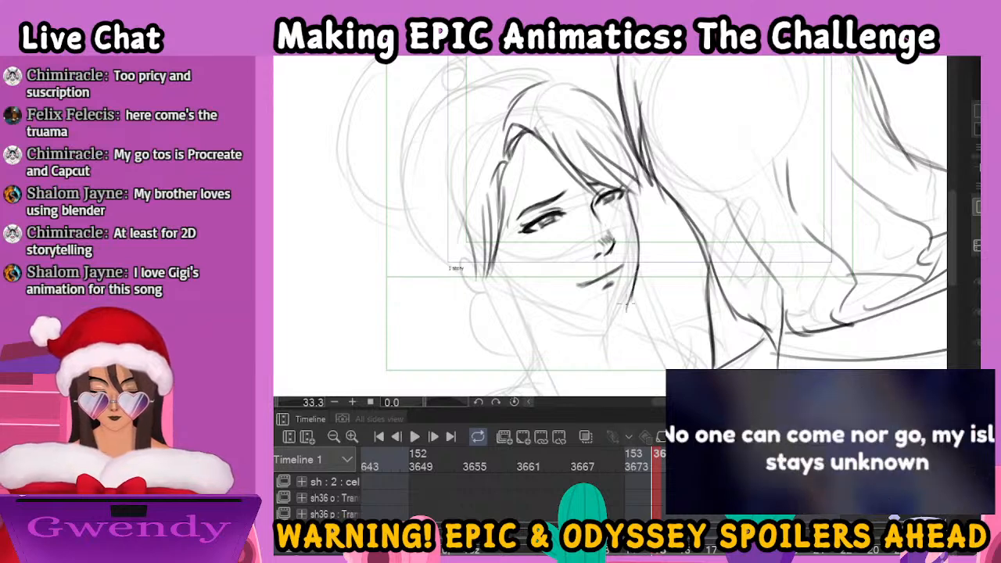
mouse_move(518, 296)
mouse_down()
mouse_move(546, 312)
mouse_move(526, 300)
mouse_move(617, 325)
mouse_move(630, 286)
mouse_up()
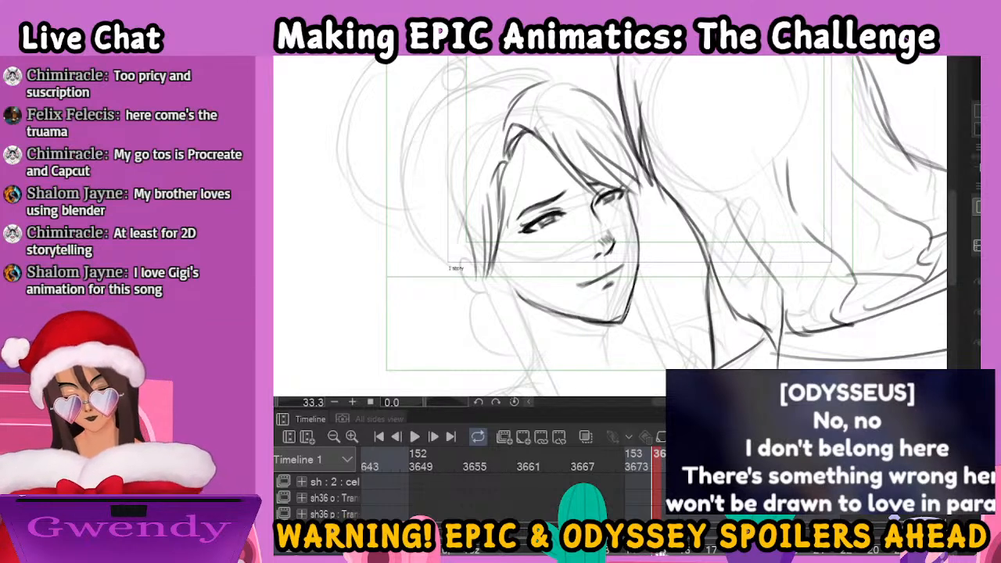
key(ctrl+minus)
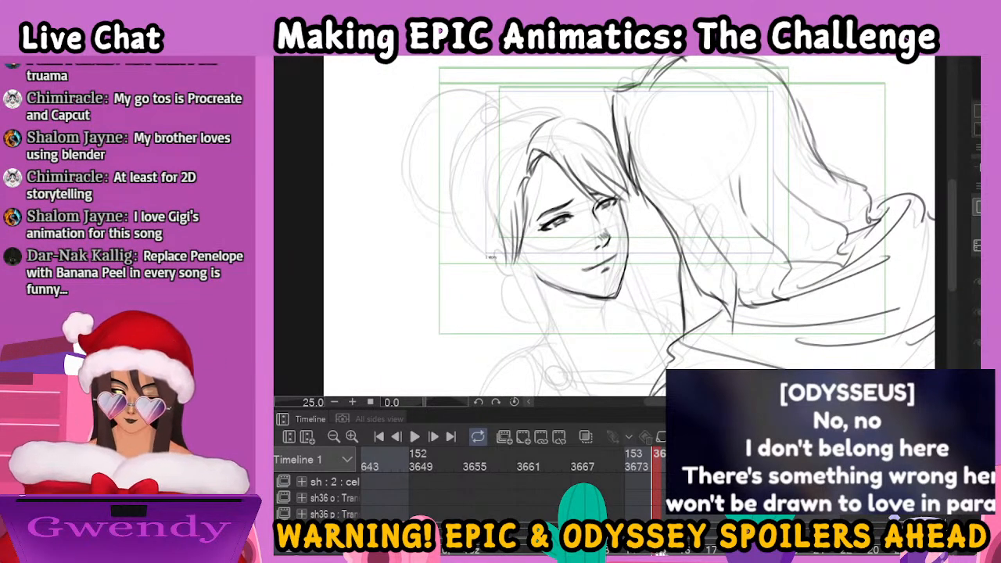
drag(670, 318, 669, 279)
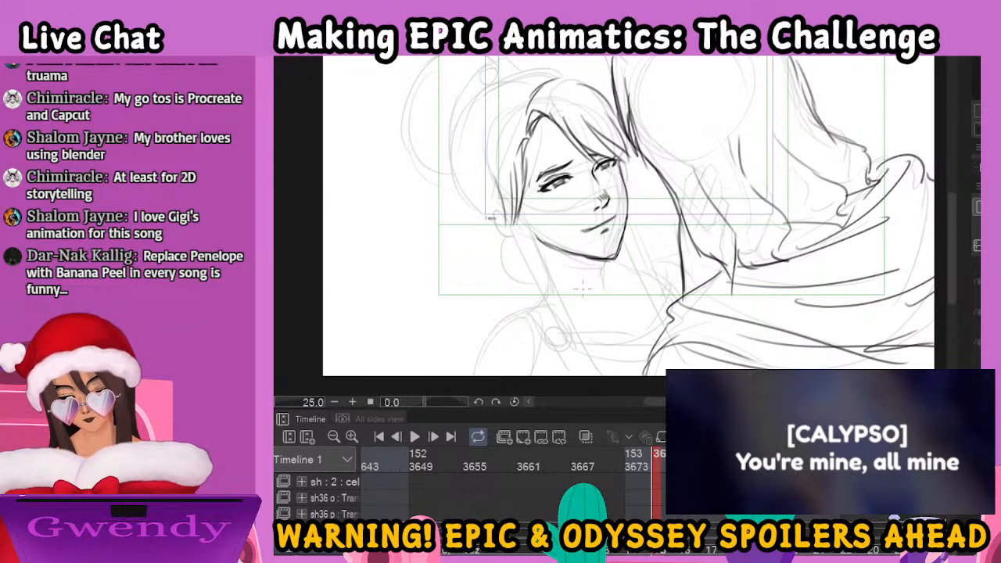
mouse_move(528, 193)
mouse_down()
mouse_move(550, 280)
mouse_move(595, 353)
mouse_move(544, 336)
mouse_up()
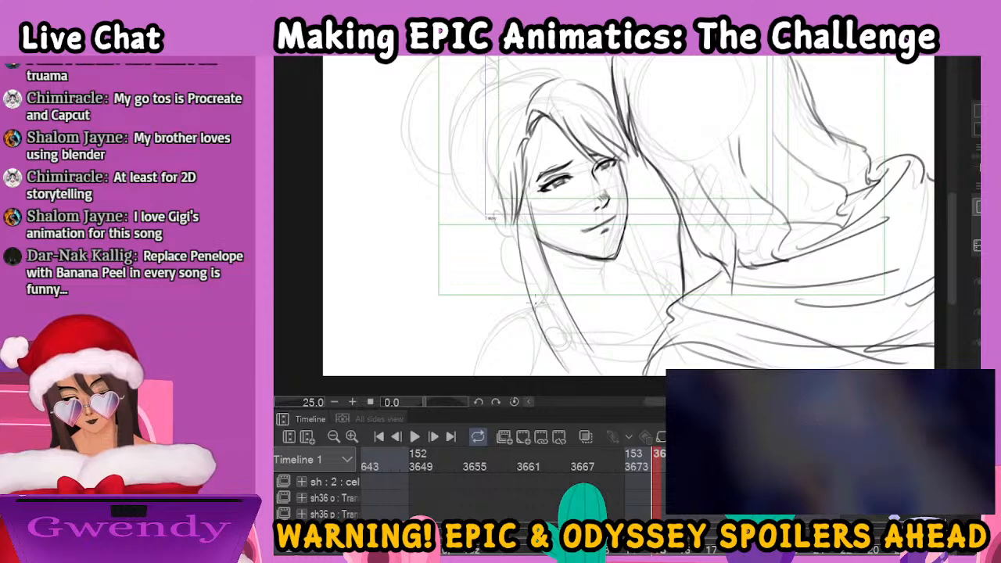
drag(537, 300, 573, 373)
key(ctrl+z)
key(ctrl+z)
key(ctrl+z)
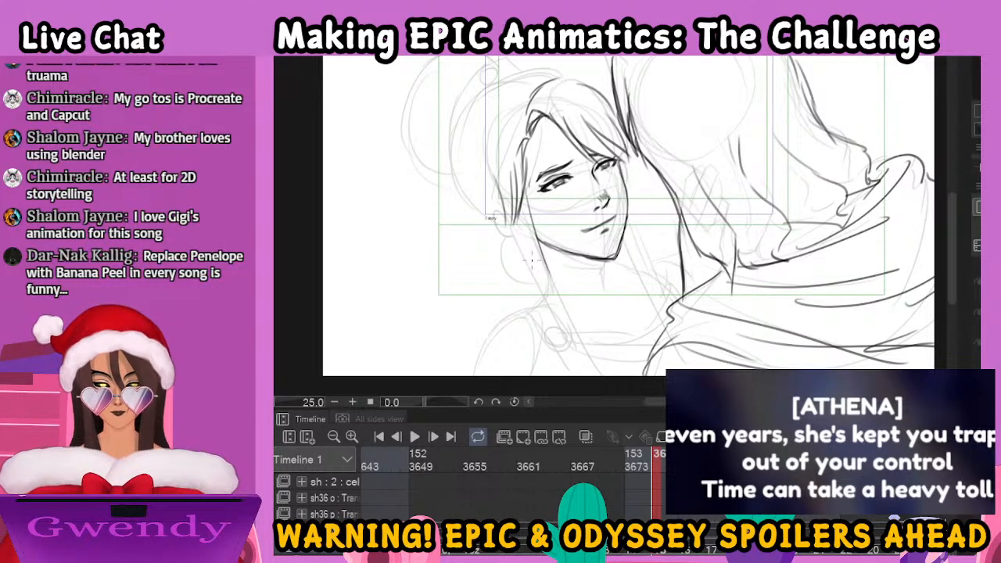
Ink the woman's long strands falling past her neck to the canvas edge, plus her ear, the curve below it and the hair above
drag(522, 207, 552, 313)
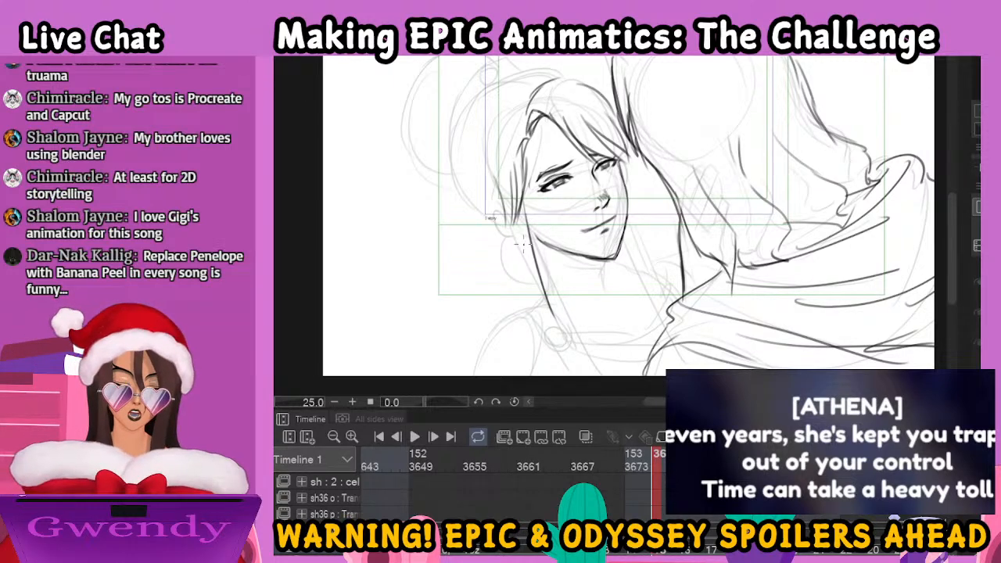
mouse_move(520, 216)
mouse_down()
mouse_move(534, 312)
mouse_move(593, 400)
mouse_up()
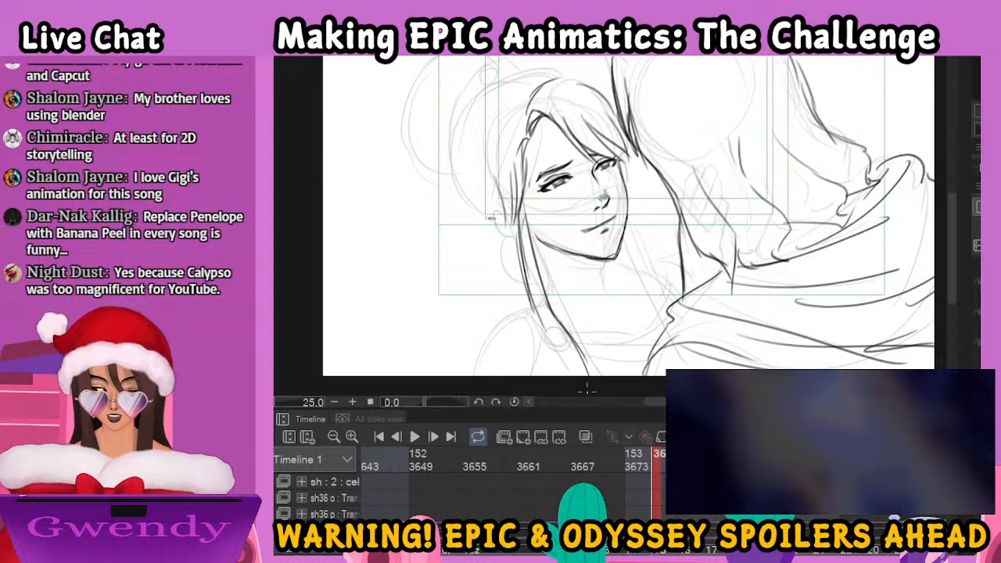
drag(538, 320, 557, 362)
mouse_move(513, 236)
mouse_down()
mouse_move(515, 263)
mouse_move(529, 283)
mouse_move(547, 254)
mouse_move(523, 239)
mouse_move(543, 293)
mouse_up()
mouse_move(505, 213)
mouse_down()
mouse_move(499, 233)
mouse_move(515, 239)
mouse_up()
mouse_move(501, 180)
mouse_down()
mouse_move(497, 140)
mouse_move(515, 134)
mouse_up()
Ink the woman's neck line below the chin and the long hair strands on the far side down to the man's garment
drag(600, 262, 600, 298)
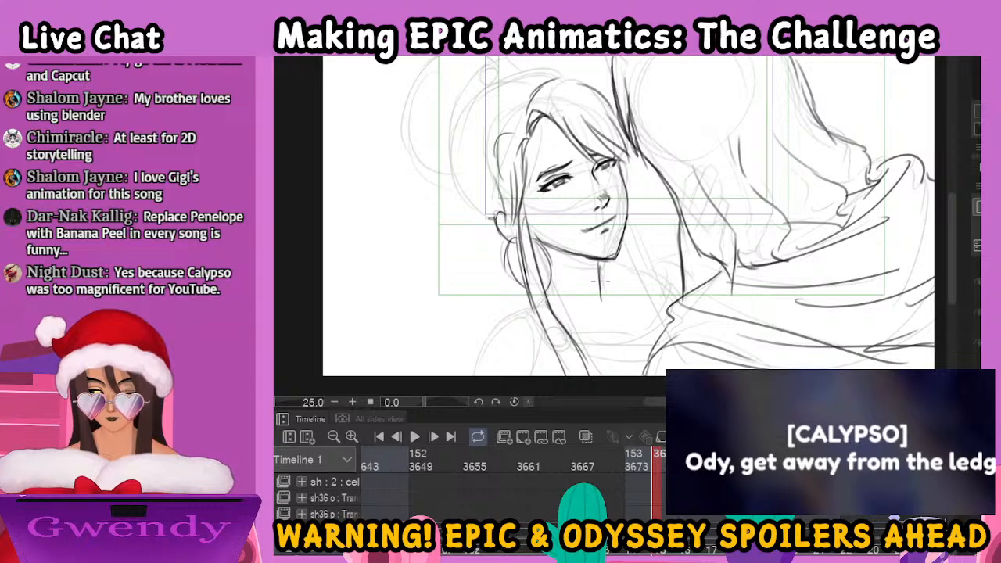
drag(625, 162, 647, 303)
drag(626, 227, 646, 306)
mouse_move(615, 261)
mouse_down()
mouse_move(622, 312)
mouse_move(653, 355)
mouse_up()
drag(634, 277, 660, 337)
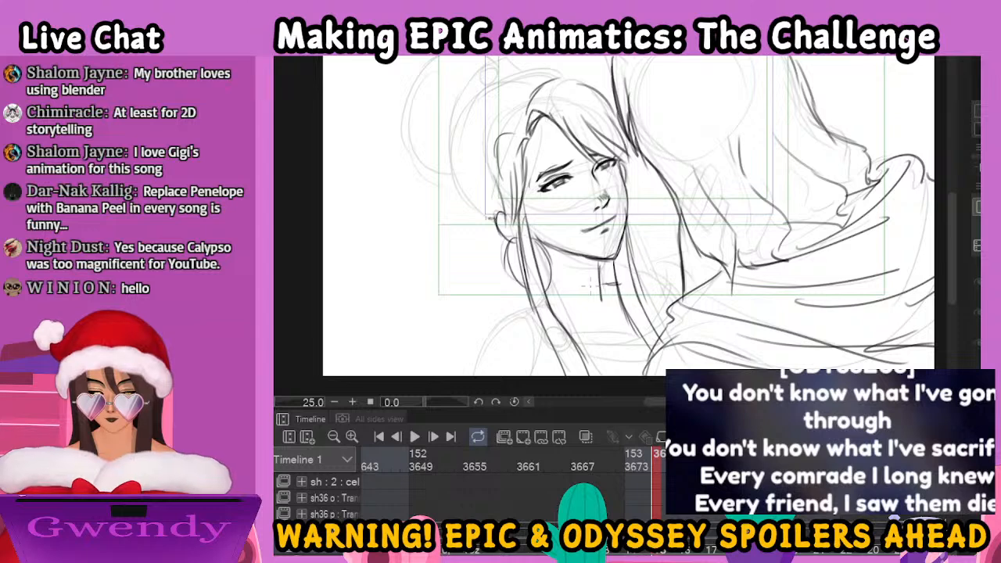
Ink the start of the woman's shoulder slope beside her hanging strands, and go to frame 3630 on the timeline
drag(529, 295, 523, 308)
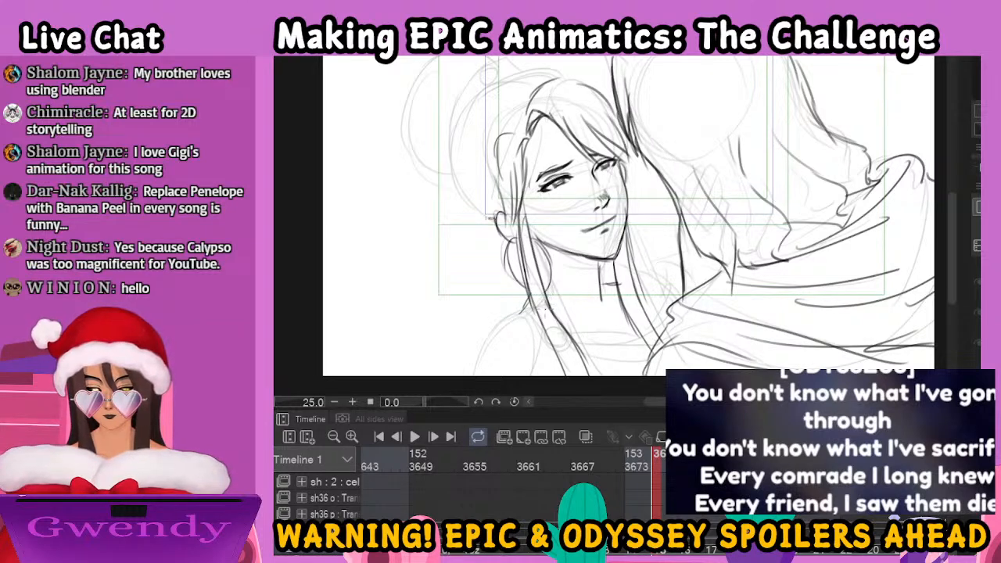
drag(509, 316, 473, 341)
drag(656, 464, 378, 512)
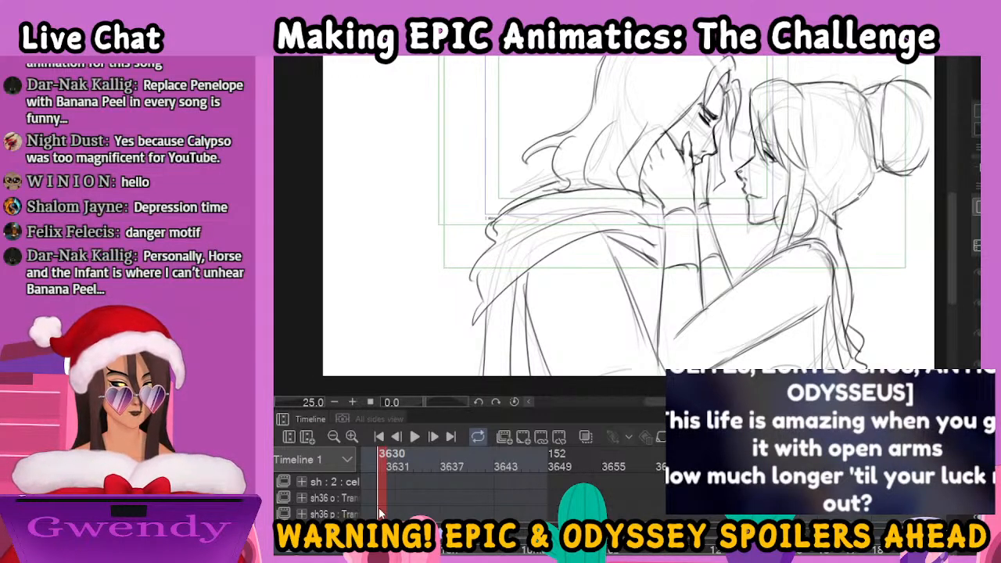
Return to the embrace drawing and ink the woman's shoulder slope and her garment strap with a small round brooch
click(388, 510)
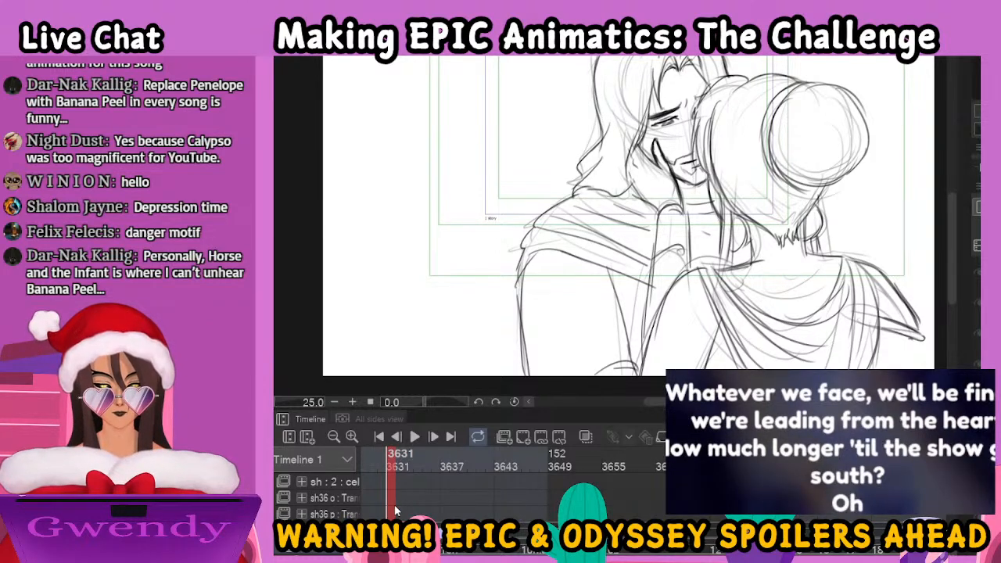
drag(394, 505, 907, 499)
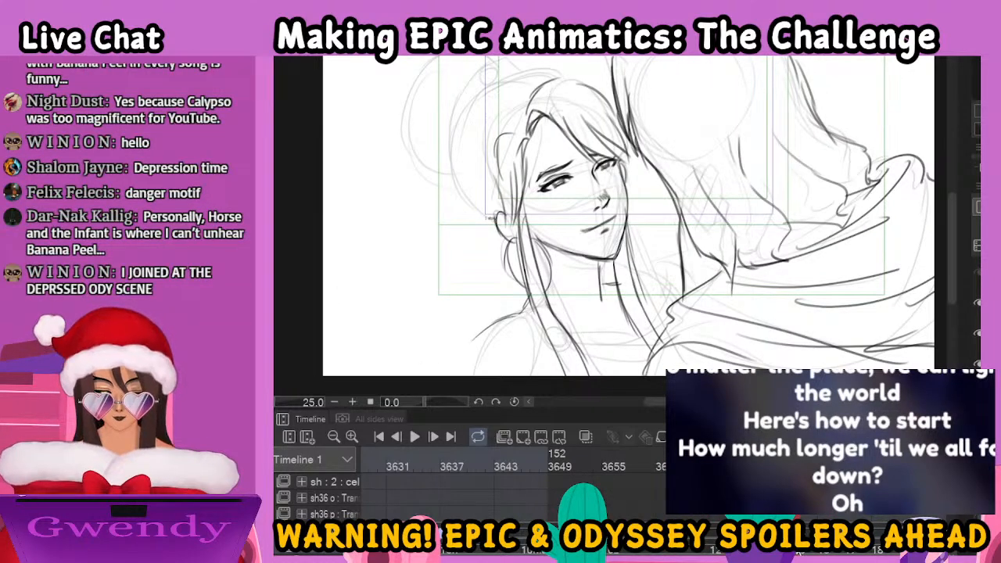
drag(665, 316, 721, 225)
drag(545, 241, 486, 317)
drag(594, 243, 592, 288)
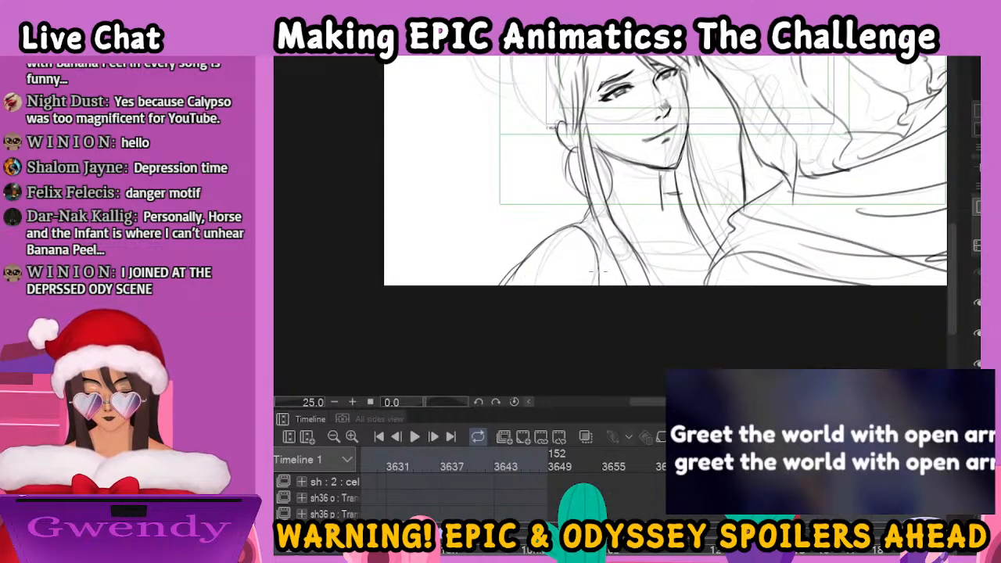
key(ctrl+z)
key(ctrl+z)
mouse_move(548, 237)
mouse_down()
mouse_move(479, 297)
mouse_move(577, 238)
mouse_move(593, 263)
mouse_move(604, 239)
mouse_move(599, 288)
mouse_up()
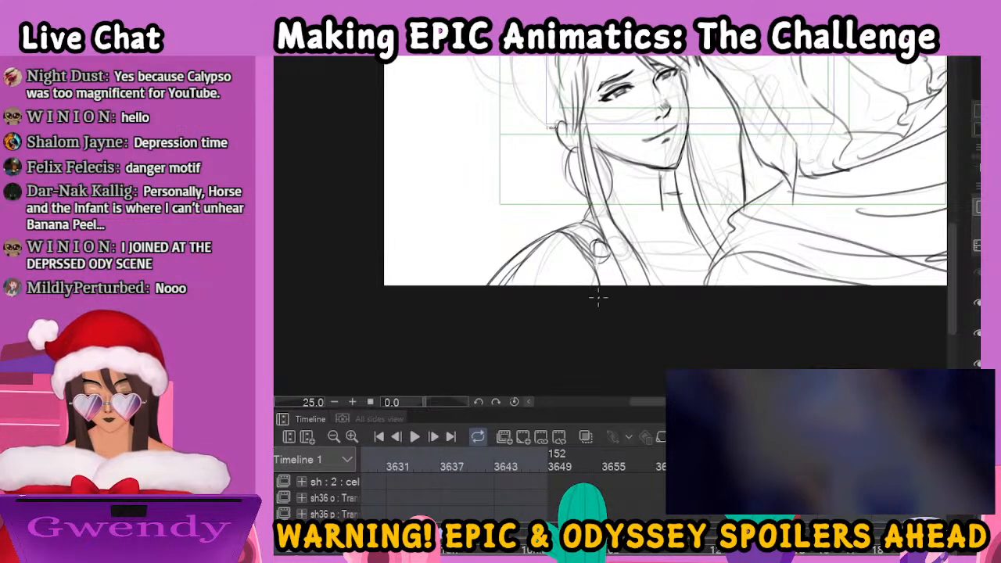
Ink the woman's collarbone marks and the garment lines on her far shoulder between her hair and the man's garment
drag(631, 237, 674, 247)
drag(763, 219, 688, 269)
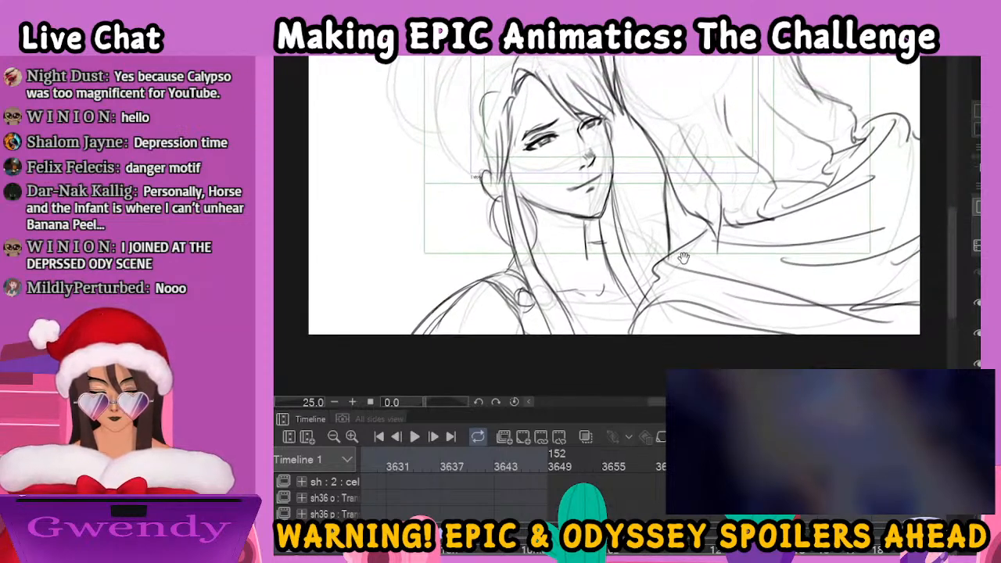
drag(625, 239, 641, 263)
mouse_move(630, 240)
mouse_down()
mouse_move(641, 264)
mouse_move(629, 274)
mouse_move(642, 274)
mouse_move(650, 233)
mouse_move(671, 255)
mouse_move(654, 269)
mouse_move(663, 221)
mouse_move(655, 246)
mouse_up()
drag(655, 211, 664, 239)
drag(590, 266, 645, 264)
Ink the back of the woman's head, her large bun and the small round ornament at its base
mouse_move(590, 265)
mouse_down()
mouse_move(652, 246)
mouse_move(798, 389)
mouse_up()
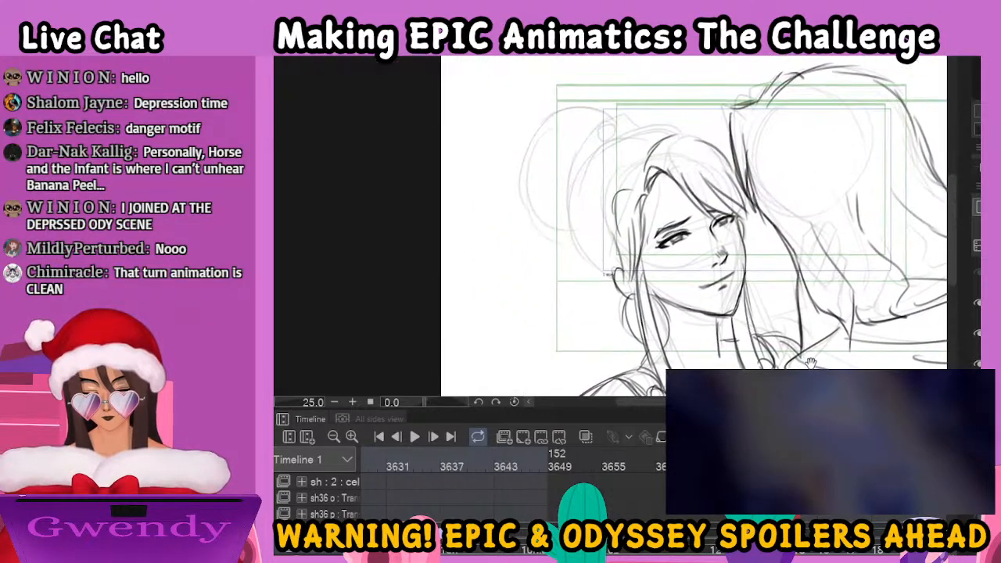
drag(776, 294, 805, 333)
mouse_move(730, 186)
mouse_down()
mouse_move(668, 167)
mouse_move(622, 194)
mouse_move(600, 233)
mouse_move(597, 270)
mouse_move(619, 317)
mouse_move(642, 323)
mouse_move(659, 313)
mouse_up()
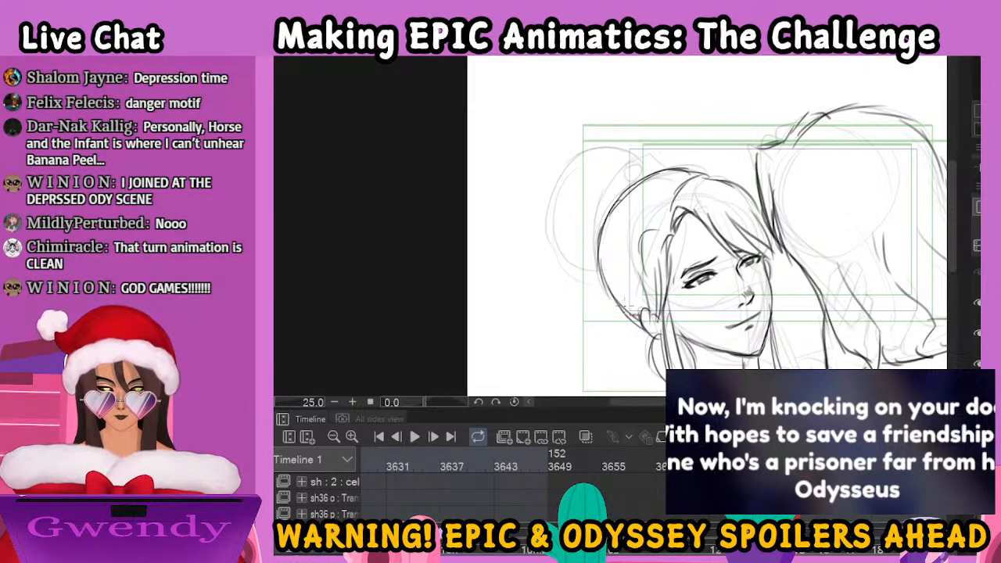
mouse_move(602, 273)
mouse_down()
mouse_move(594, 248)
mouse_move(604, 185)
mouse_move(626, 164)
mouse_move(675, 162)
mouse_move(641, 169)
mouse_move(660, 161)
mouse_move(553, 220)
mouse_up()
drag(574, 166, 570, 263)
drag(567, 222, 609, 269)
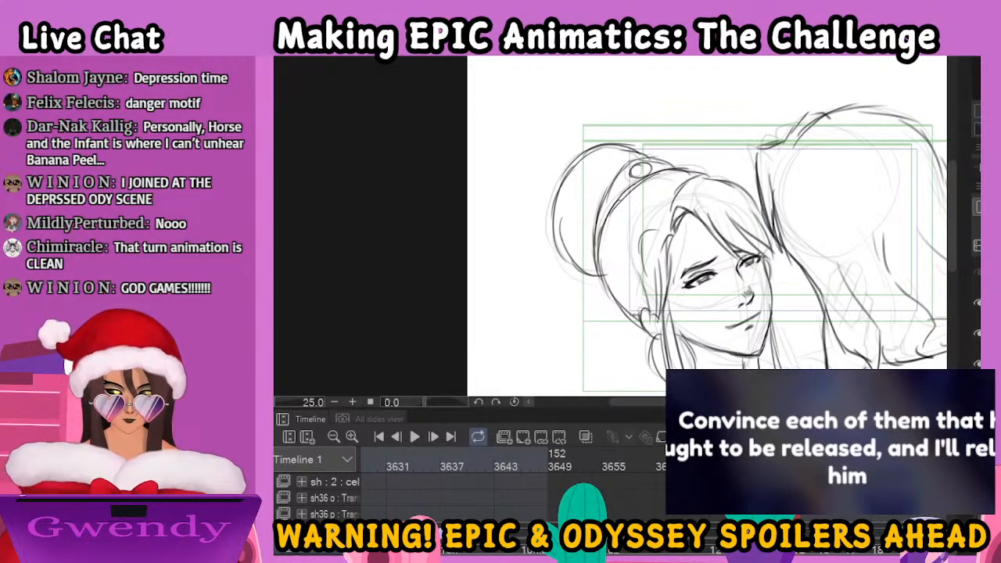
Examine the whole embrace drawing and the drawing of the long-haired figure seen from behind
key(ctrl+minus)
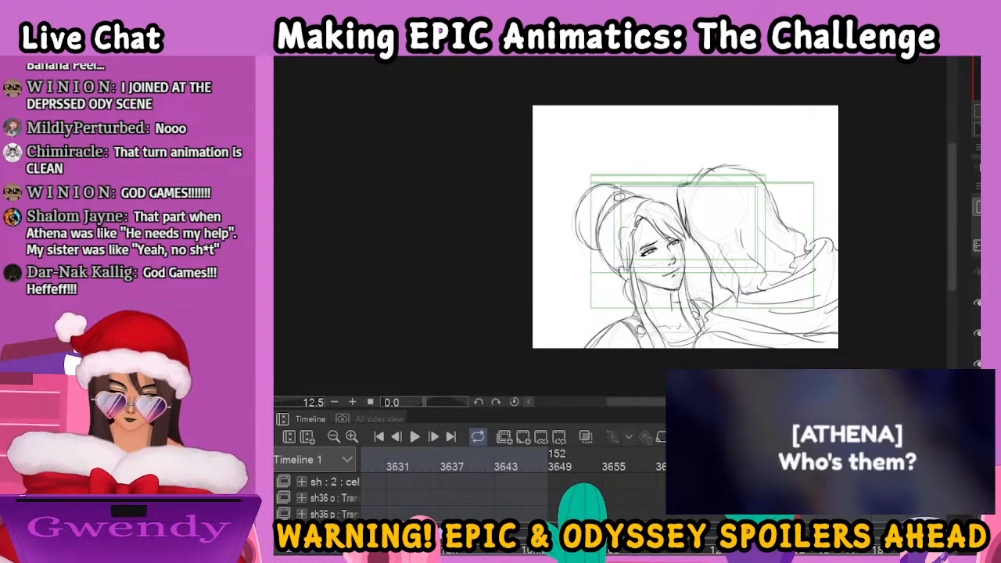
click(826, 552)
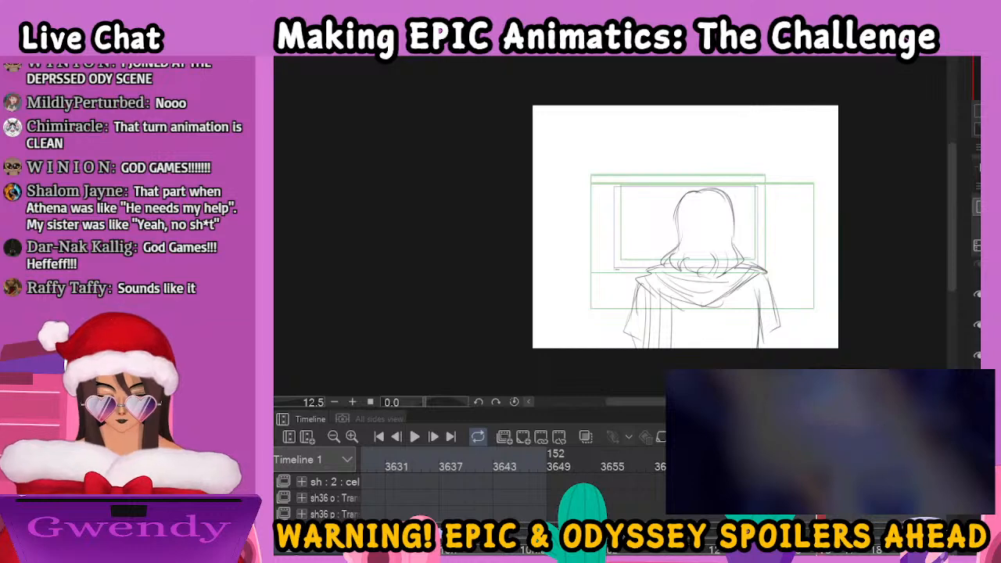
key(ctrl+plus)
key(ctrl+plus)
key(ctrl+plus)
key(ctrl+plus)
drag(844, 246, 531, 284)
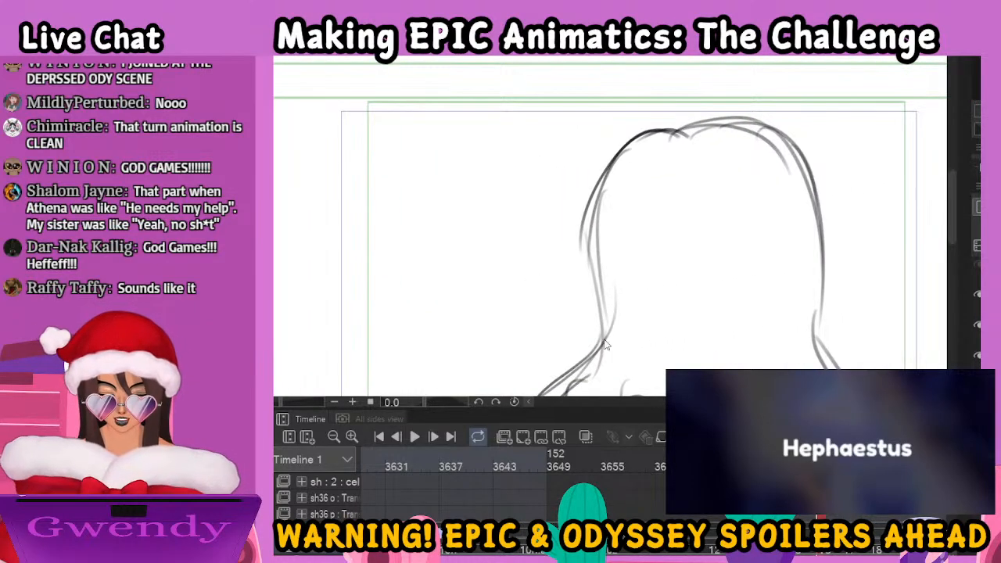
scroll(603, 340, down, 1)
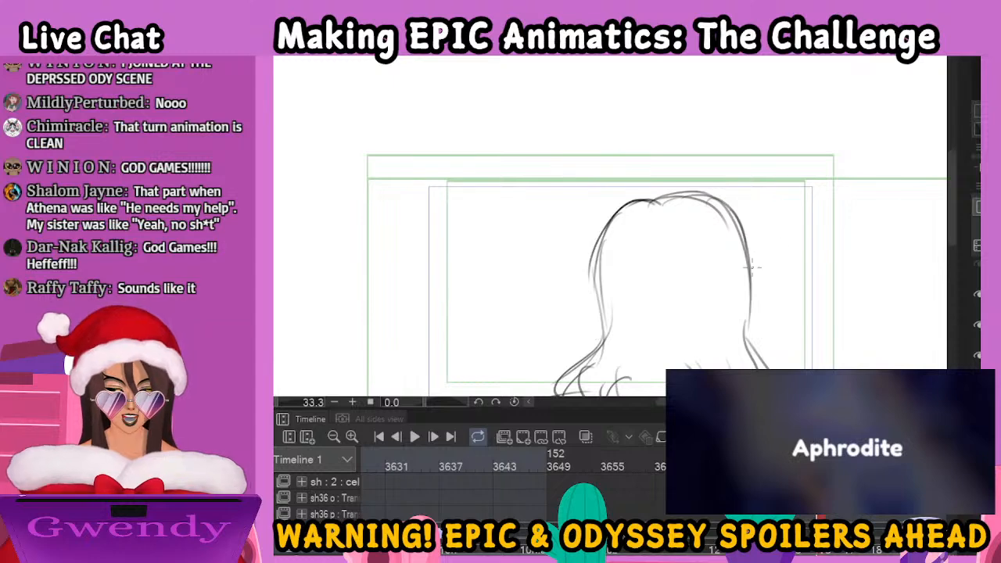
scroll(734, 337, down, 2)
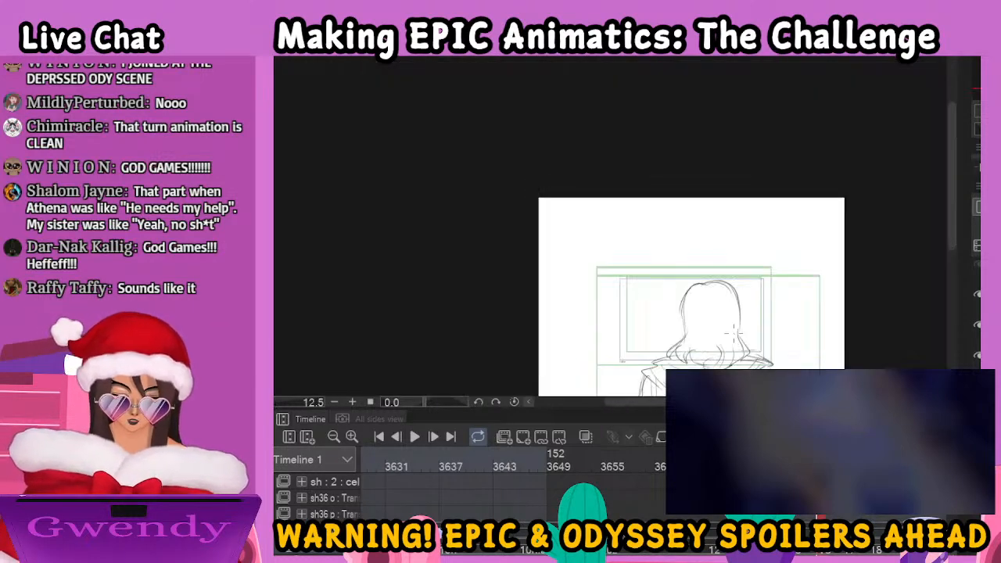
drag(808, 364, 776, 318)
Go to the rough embrace drawing with the woman's face over the man's shoulder, and fade its rough lines for inking
click(848, 553)
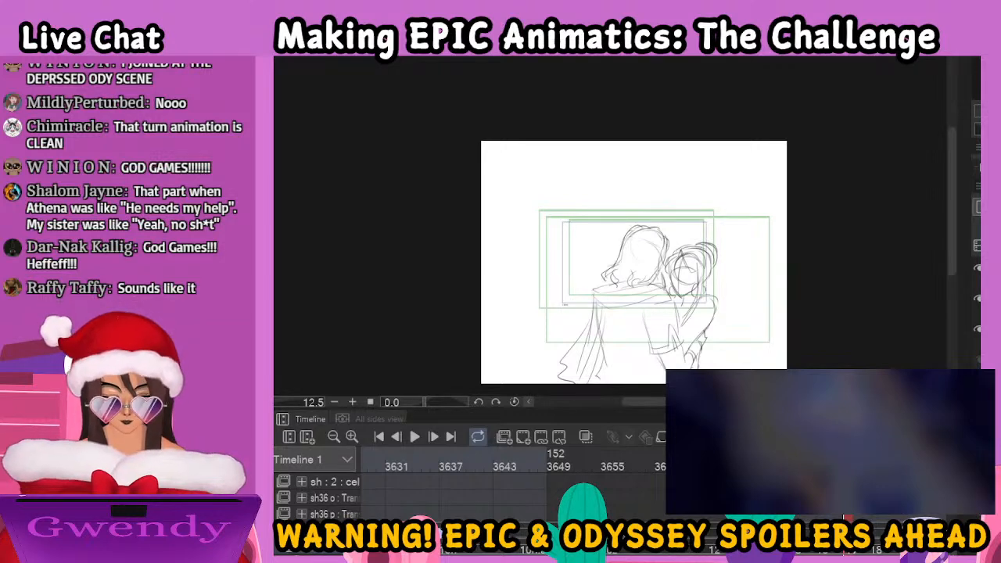
key(ctrl+plus)
key(ctrl+plus)
key(ctrl+plus)
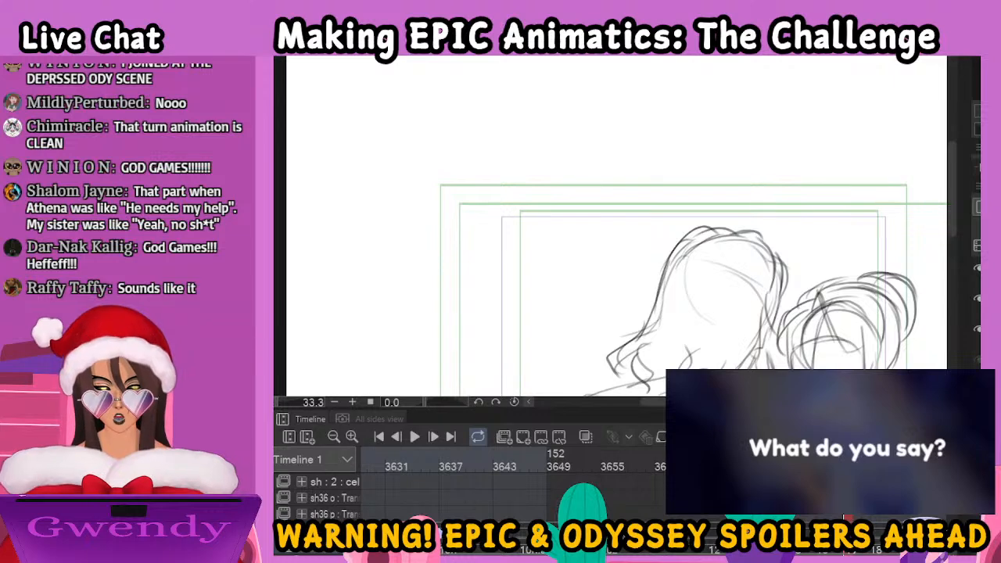
drag(871, 335, 747, 181)
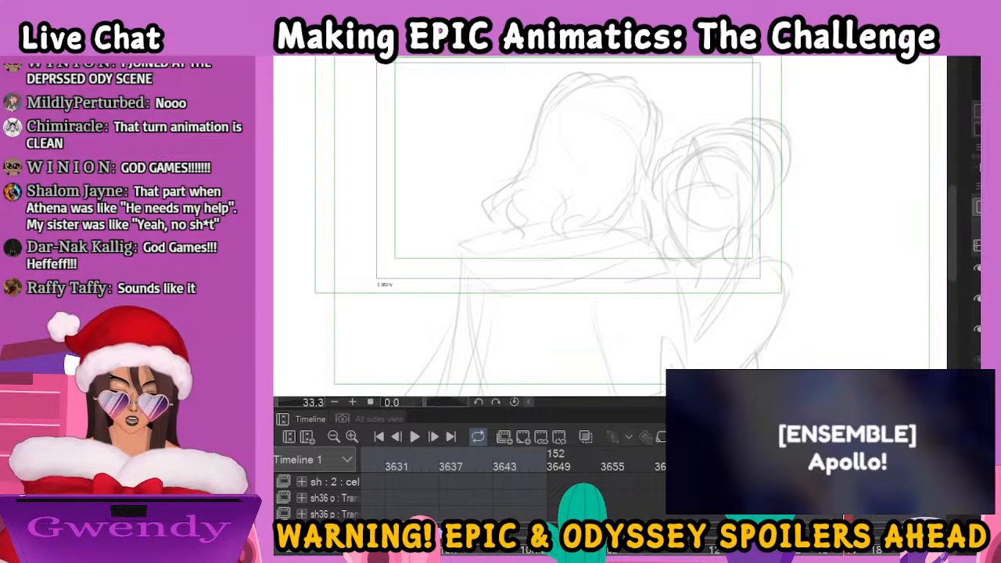
key(ctrl+plus)
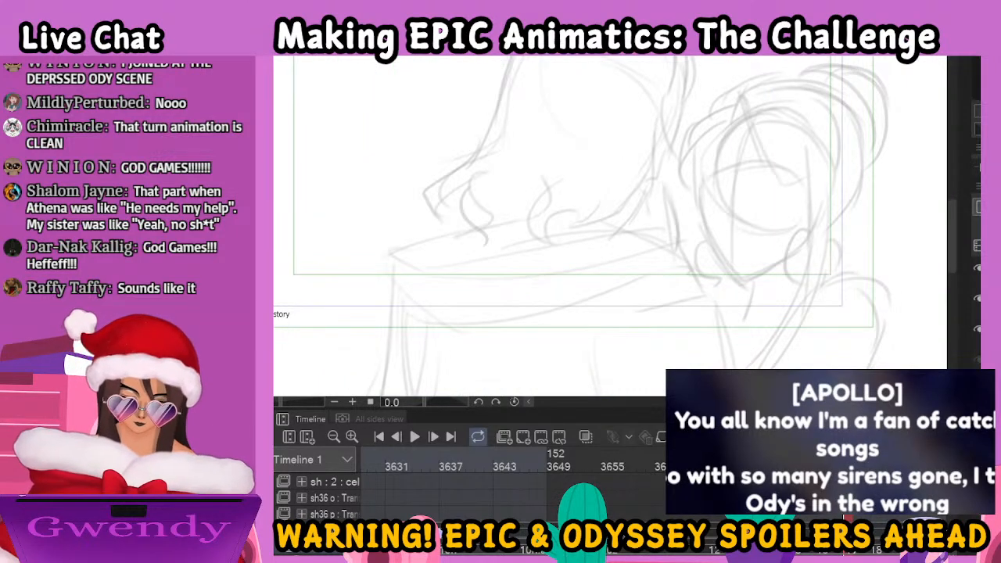
drag(770, 249, 659, 269)
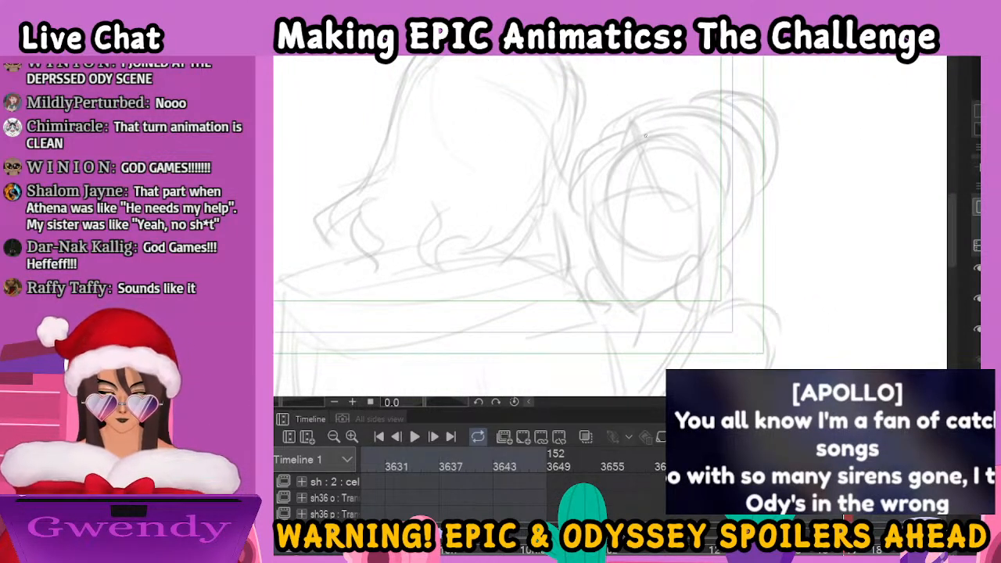
Ink the woman's parted fringe strands across her forehead and the hair outline arching above them
mouse_move(628, 125)
mouse_down()
mouse_move(623, 148)
mouse_move(638, 143)
mouse_move(640, 165)
mouse_move(676, 215)
mouse_up()
drag(654, 150, 688, 209)
drag(682, 162, 730, 205)
drag(696, 147, 730, 210)
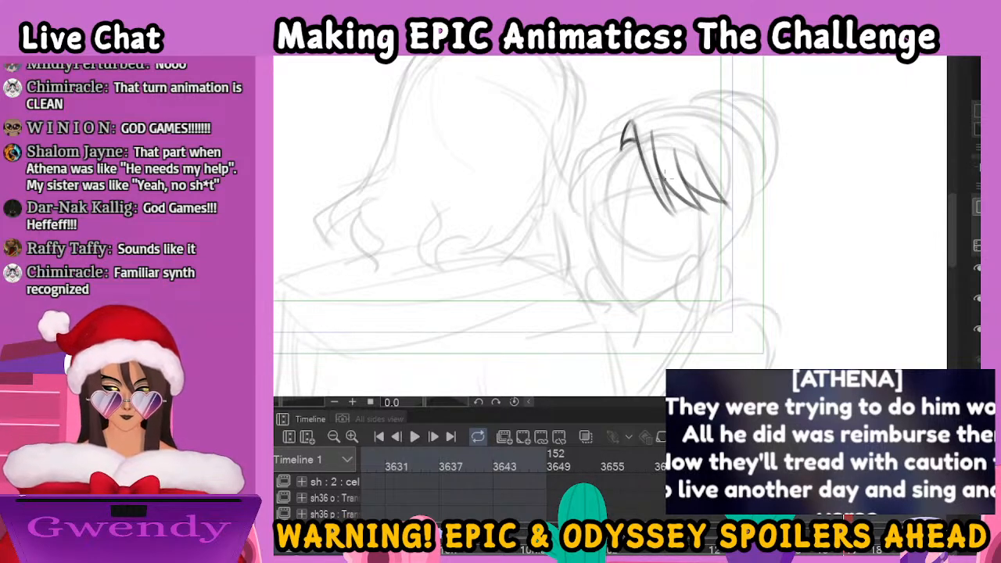
mouse_move(619, 135)
mouse_down()
mouse_move(649, 105)
mouse_move(696, 157)
mouse_up()
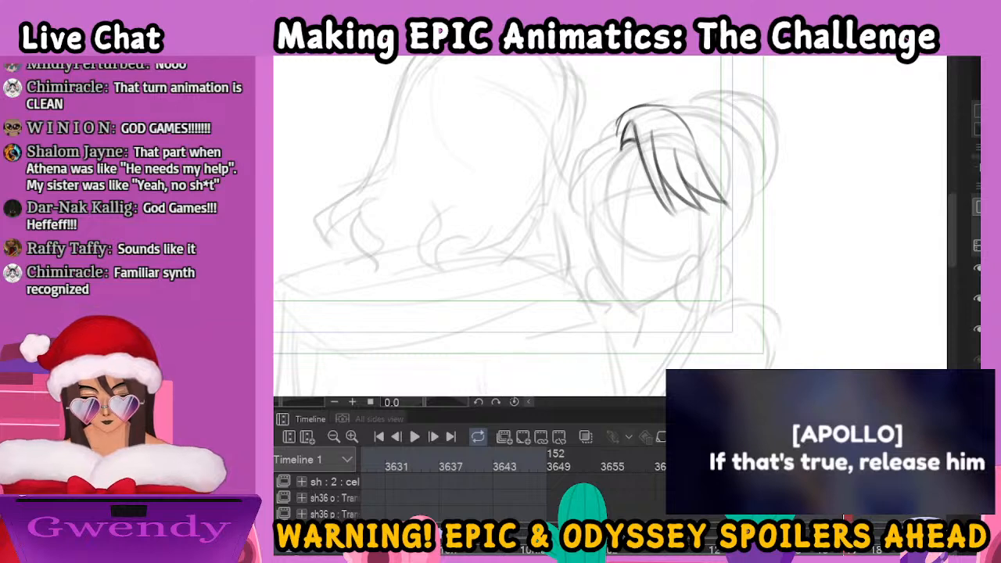
key(Left)
key(Left)
key(Left)
key(Left)
key(Left)
key(Right)
key(Right)
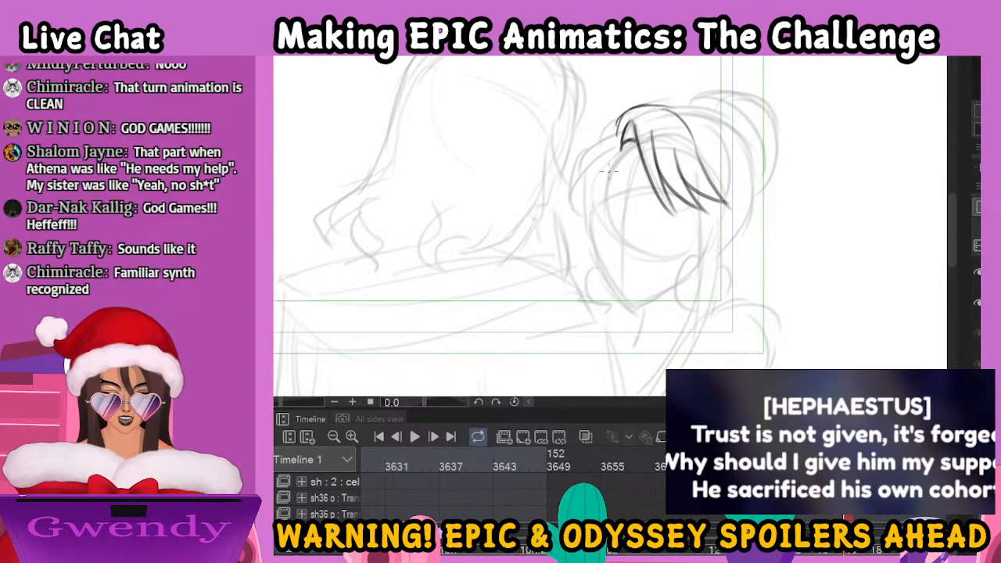
Ink the woman's face contour from the hairline down the far cheek to the chin and jaw, plus the far-side hair
mouse_move(616, 144)
mouse_down()
mouse_move(588, 186)
mouse_move(621, 149)
mouse_move(593, 181)
mouse_move(594, 250)
mouse_up()
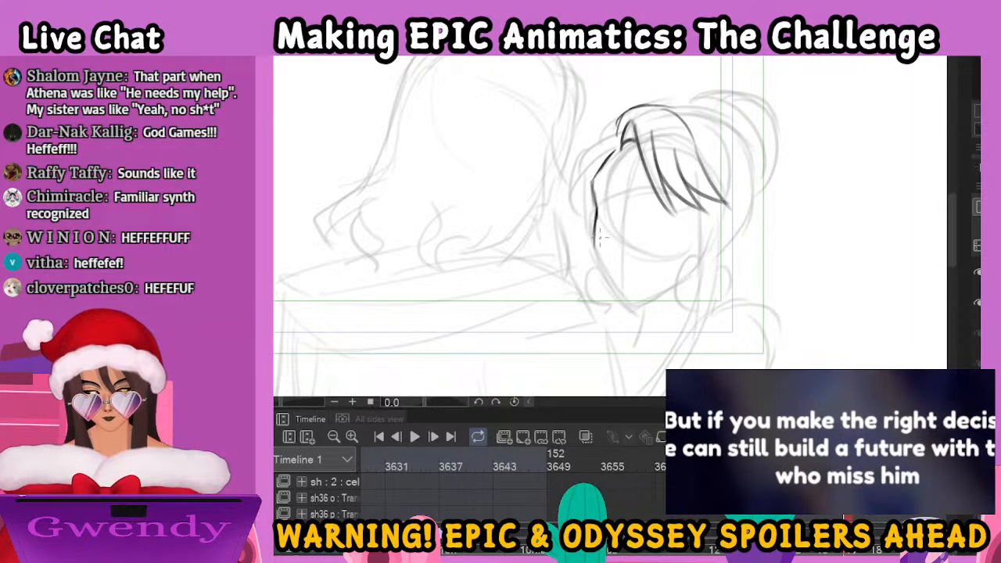
key(e)
drag(598, 235, 600, 203)
key(p)
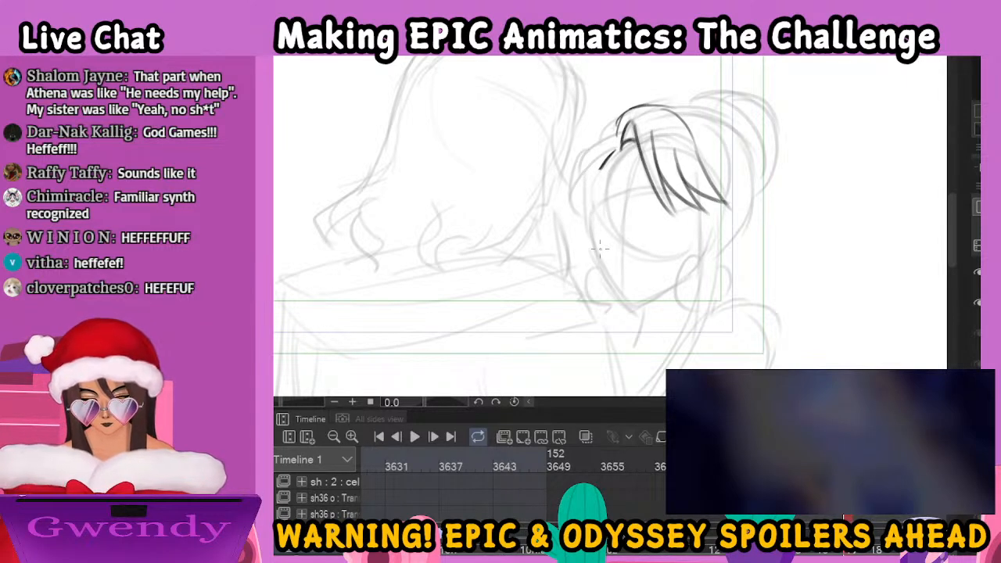
mouse_move(612, 151)
mouse_down()
mouse_move(592, 202)
mouse_move(592, 239)
mouse_move(612, 287)
mouse_up()
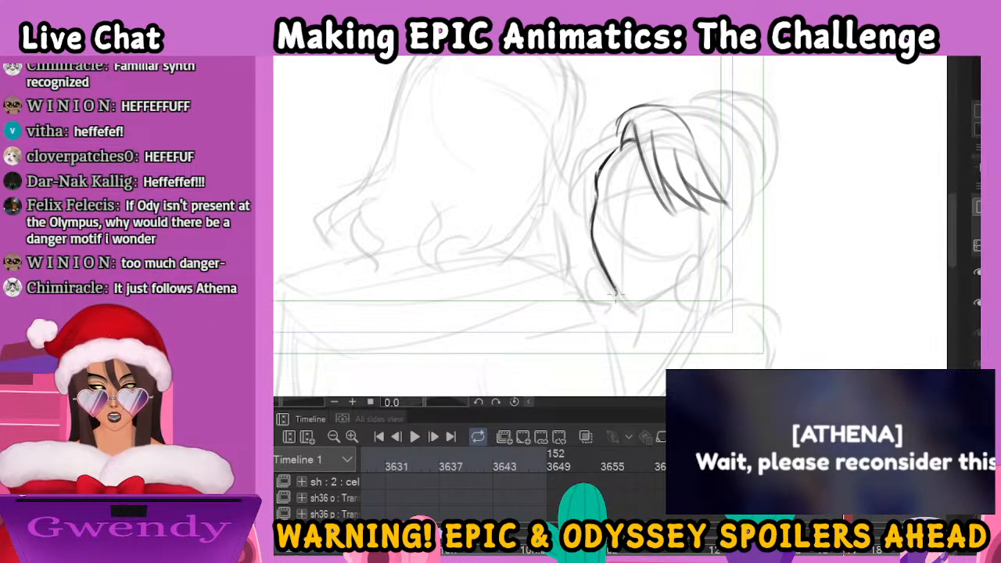
mouse_move(614, 286)
mouse_down()
mouse_move(643, 303)
mouse_move(675, 288)
mouse_up()
mouse_move(596, 156)
mouse_down()
mouse_move(588, 194)
mouse_move(616, 137)
mouse_move(577, 194)
mouse_move(594, 206)
mouse_up()
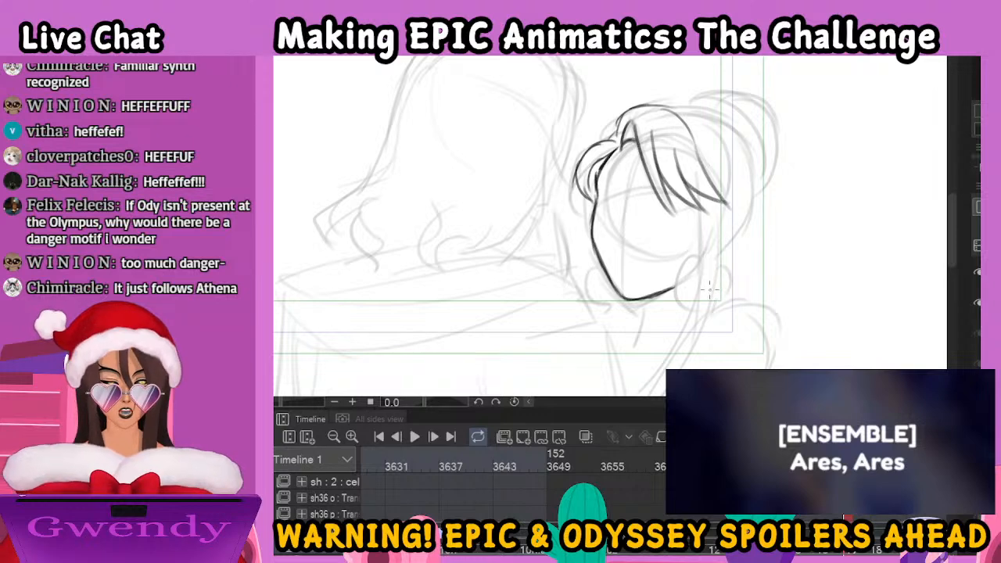
Ink the woman's long strands hanging past her jaw, the rounded shape behind them beside the jaw, and her ear
drag(697, 210, 685, 327)
drag(691, 280, 676, 357)
drag(715, 204, 706, 315)
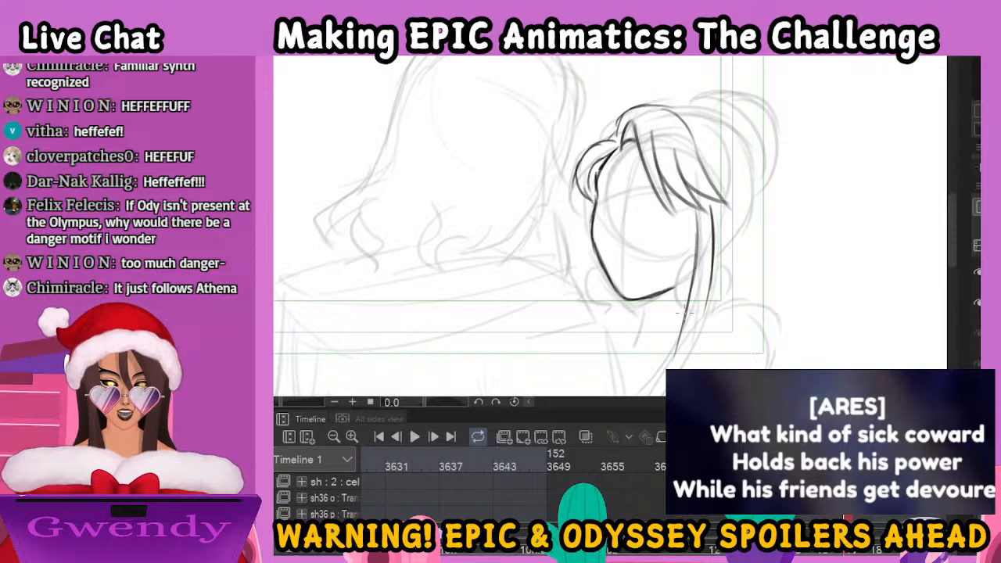
mouse_move(682, 316)
mouse_down()
mouse_move(662, 382)
mouse_move(646, 396)
mouse_up()
drag(709, 302, 679, 369)
mouse_move(702, 254)
mouse_down()
mouse_move(685, 257)
mouse_move(674, 297)
mouse_move(687, 312)
mouse_move(728, 288)
mouse_up()
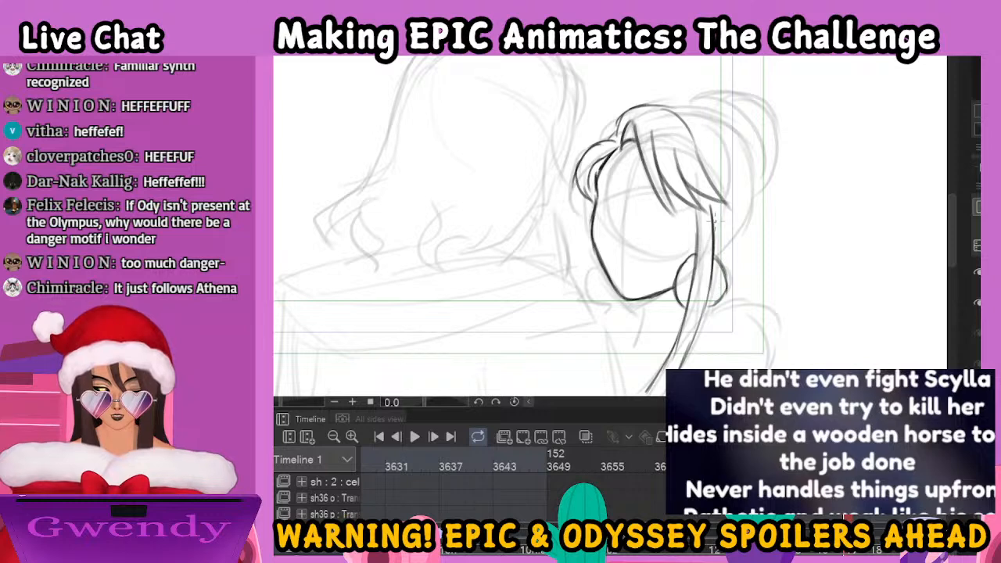
mouse_move(713, 219)
mouse_down()
mouse_move(718, 213)
mouse_move(725, 234)
mouse_move(715, 250)
mouse_up()
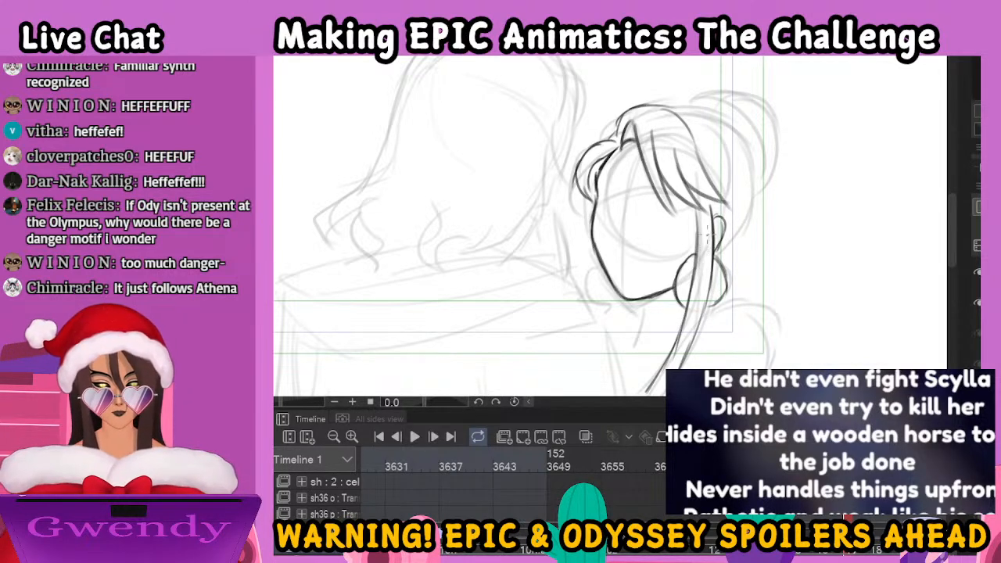
Ink the woman's far eyebrow and eye, and the near eye's short line beneath her fringe
drag(600, 184, 621, 174)
key(ctrl+z)
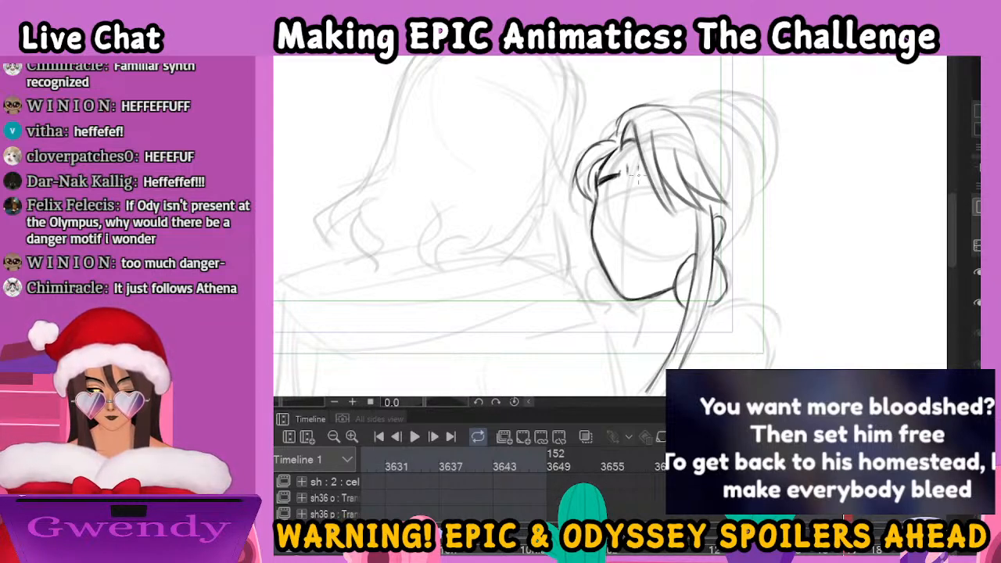
mouse_move(602, 190)
mouse_down()
mouse_move(618, 185)
mouse_move(605, 198)
mouse_move(613, 183)
mouse_up()
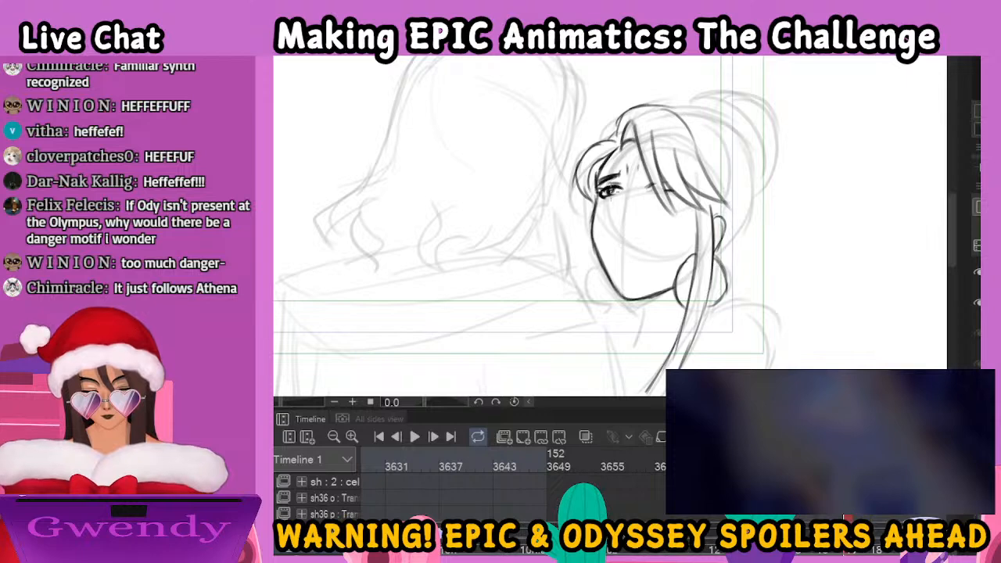
drag(617, 189, 611, 192)
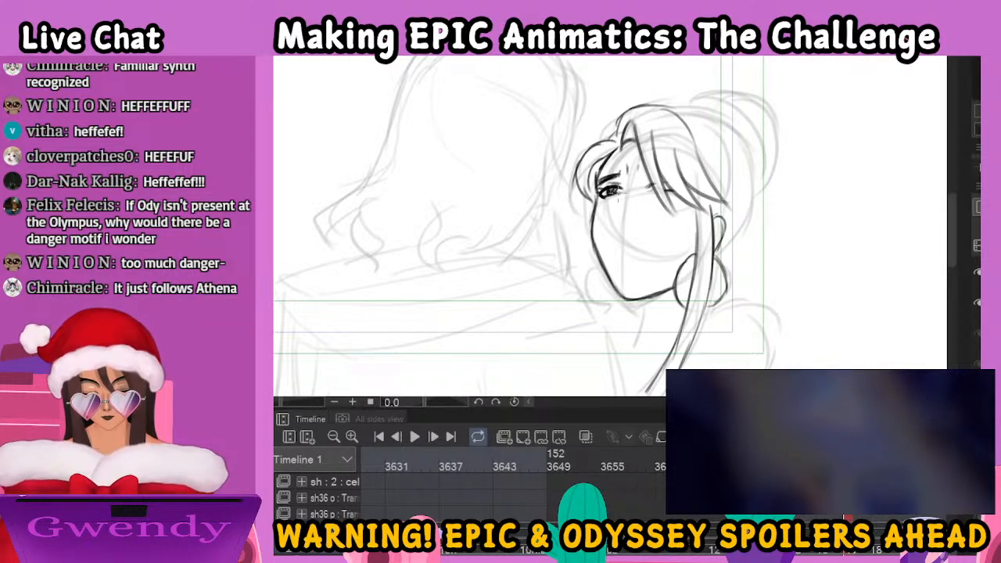
drag(643, 187, 662, 184)
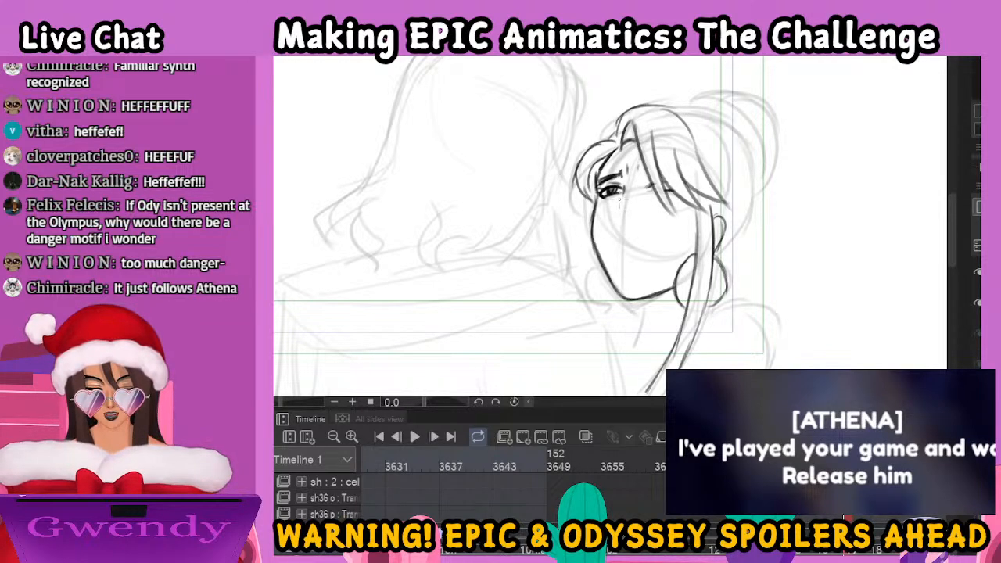
Ink the woman's nose and closed mouth, and undo the short mark below her lips
mouse_move(616, 209)
mouse_down()
mouse_move(618, 229)
mouse_move(630, 227)
mouse_move(620, 246)
mouse_move(663, 247)
mouse_move(651, 245)
mouse_up()
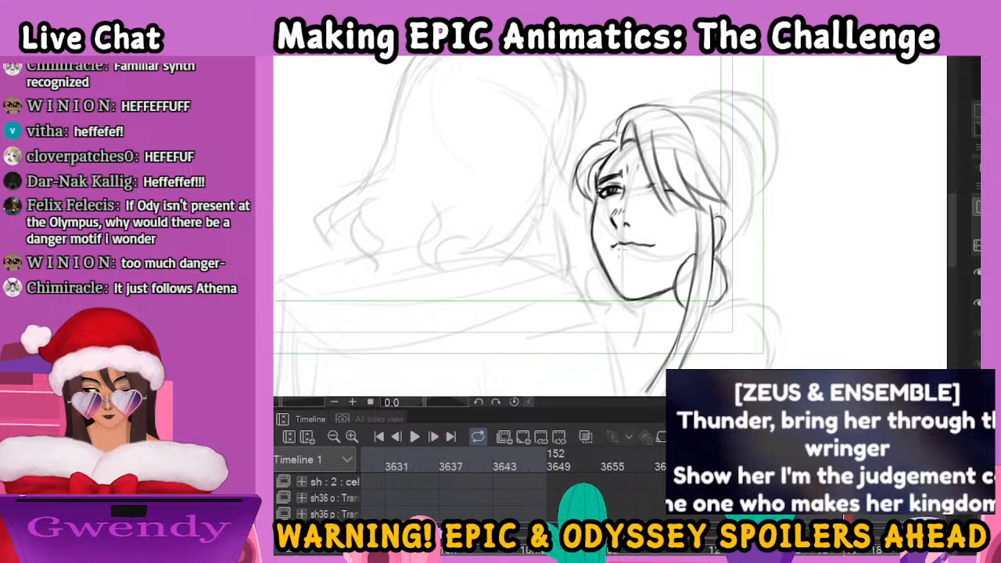
mouse_move(628, 247)
mouse_down()
mouse_move(654, 248)
mouse_move(632, 256)
mouse_up()
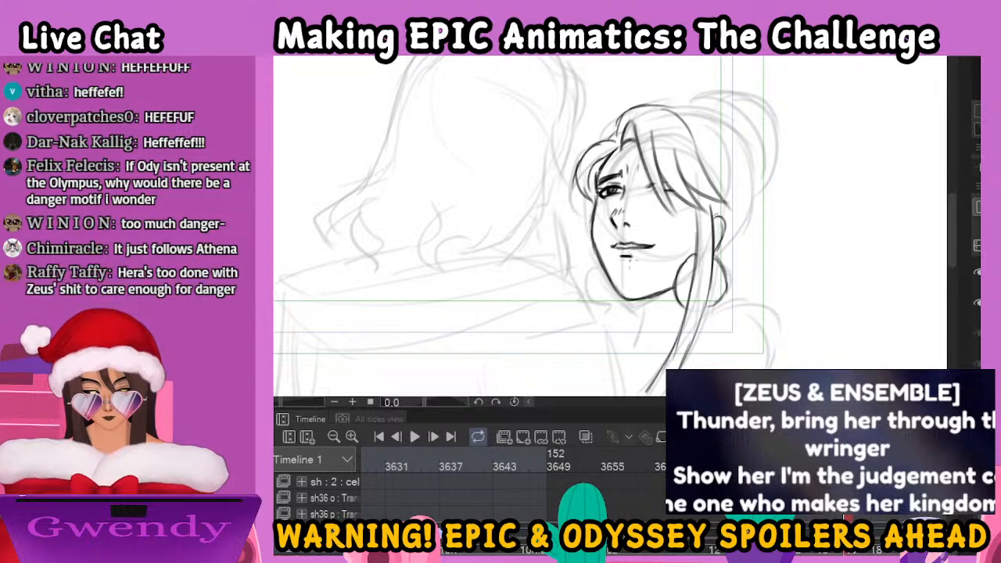
key(ctrl+z)
key(ctrl+z)
key(ctrl+z)
key(ctrl+z)
key(ctrl+z)
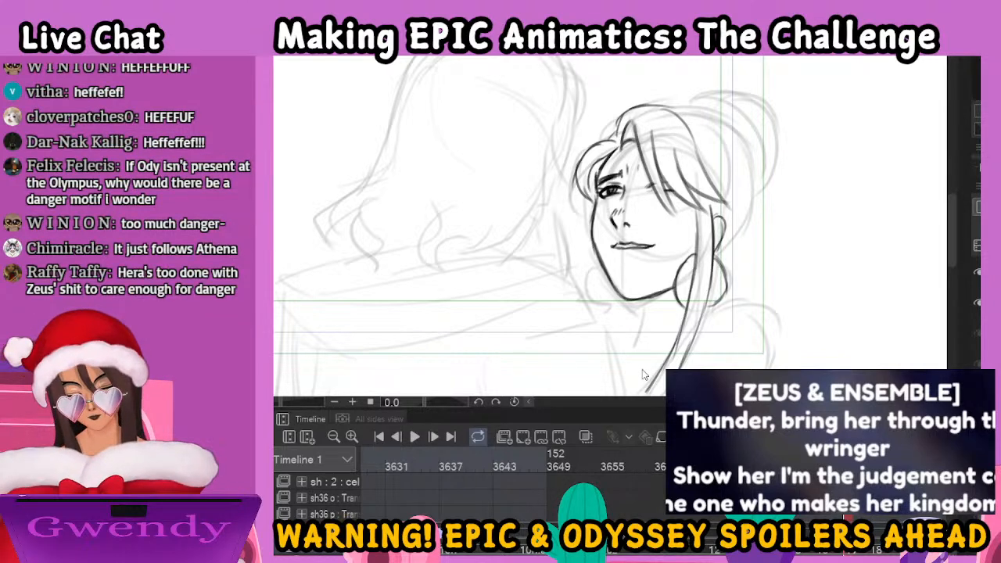
Undo the last lip strokes and erase the woman's mouth and chin line with a smaller eraser
key(ctrl+z)
key(ctrl+z)
key(ctrl+z)
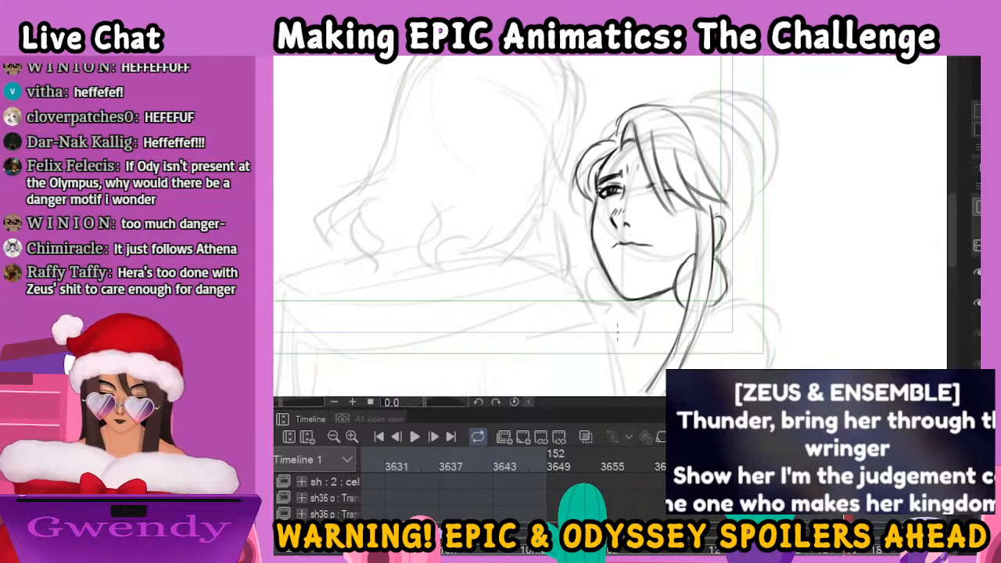
key(bracketleft)
key(bracketleft)
key(bracketleft)
key(bracketleft)
key(bracketleft)
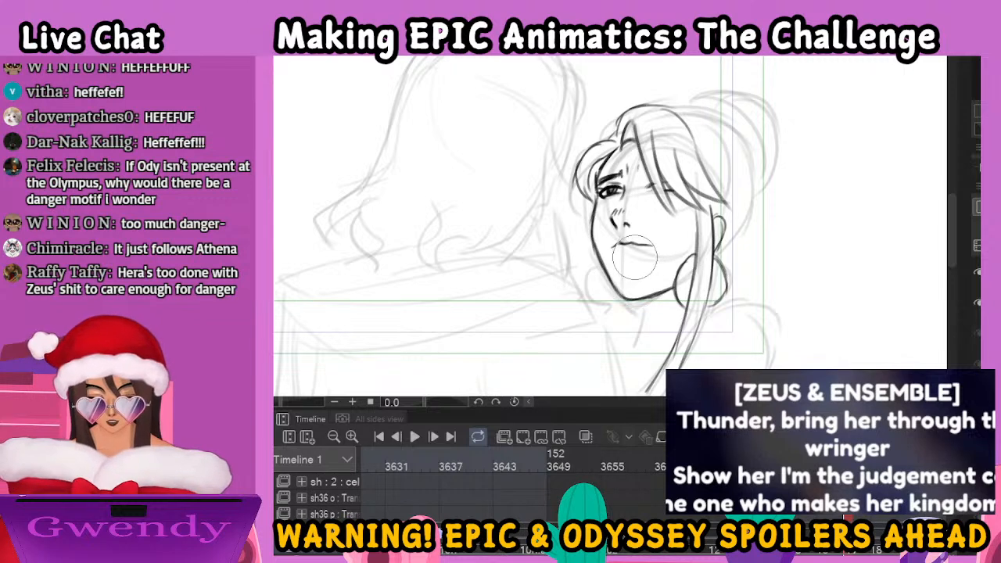
drag(621, 250, 648, 251)
drag(626, 306, 656, 295)
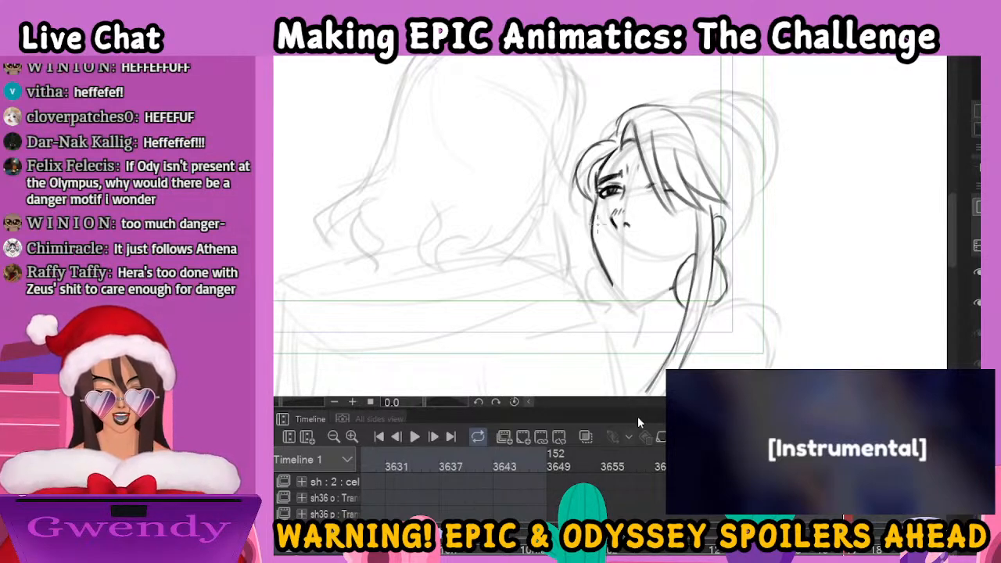
Redraw the woman's chin and jaw slightly higher, with a short neck line below and a new closed mouth
drag(610, 276, 617, 295)
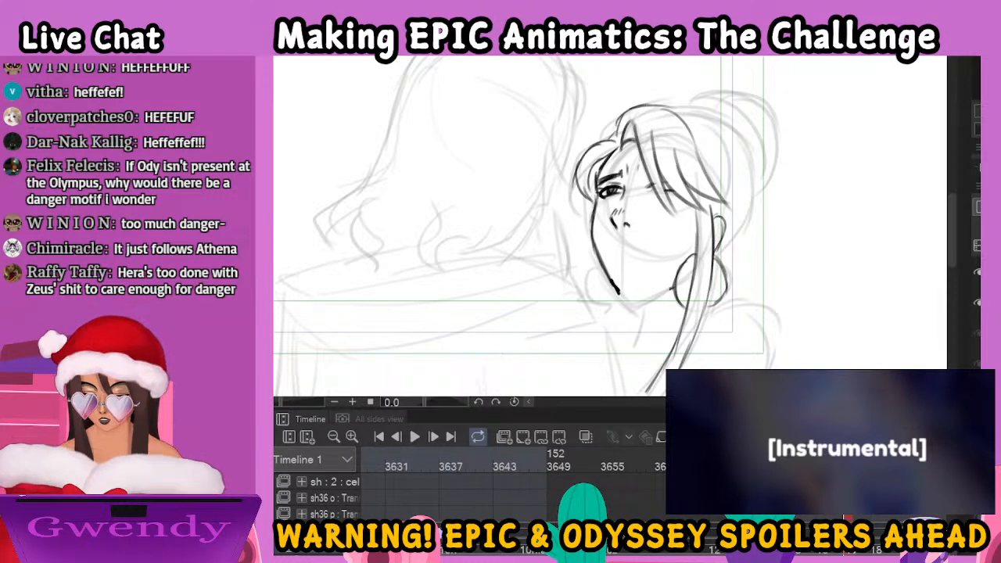
key(ctrl+z)
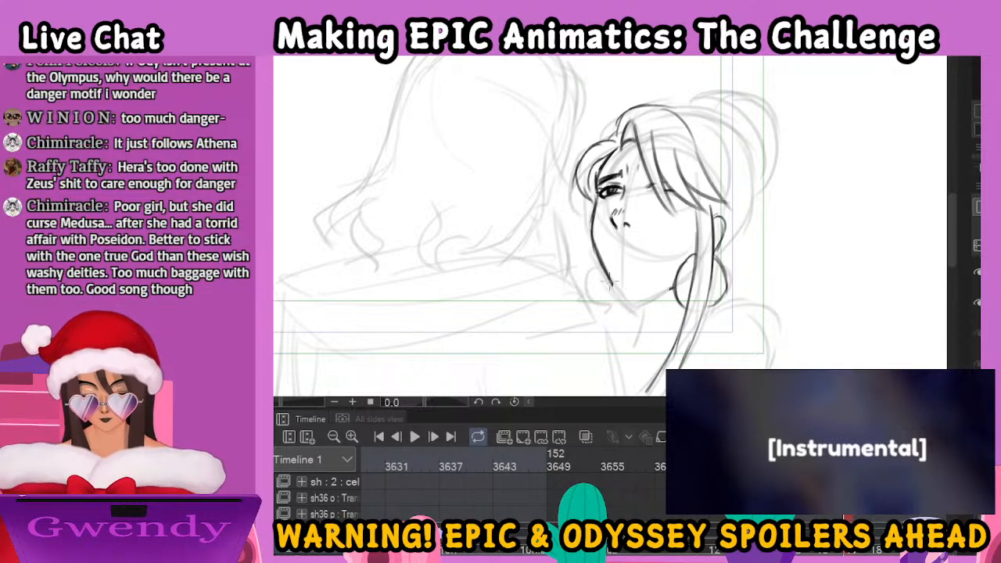
mouse_move(613, 286)
mouse_down()
mouse_move(662, 287)
mouse_move(643, 297)
mouse_move(646, 341)
mouse_up()
drag(609, 250, 650, 248)
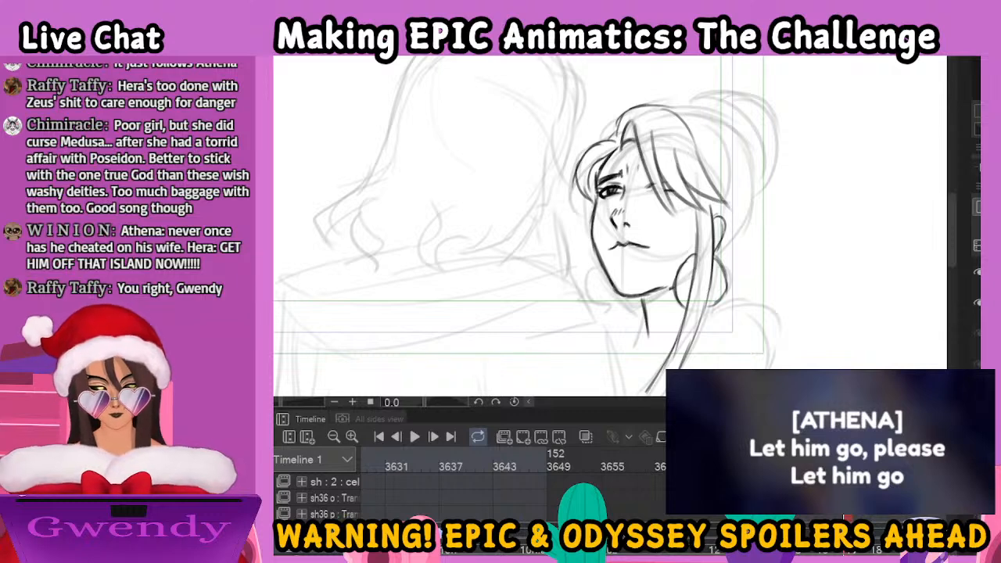
Ink the woman's near eyebrow and near eye beneath the fringe, and refine her lips with a short mark below
drag(637, 167, 651, 177)
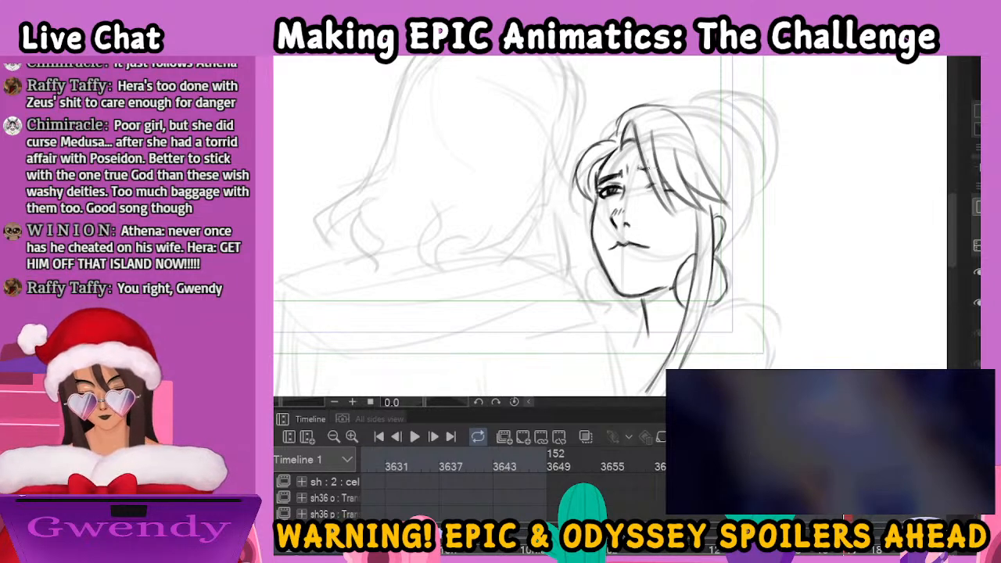
drag(611, 249, 649, 247)
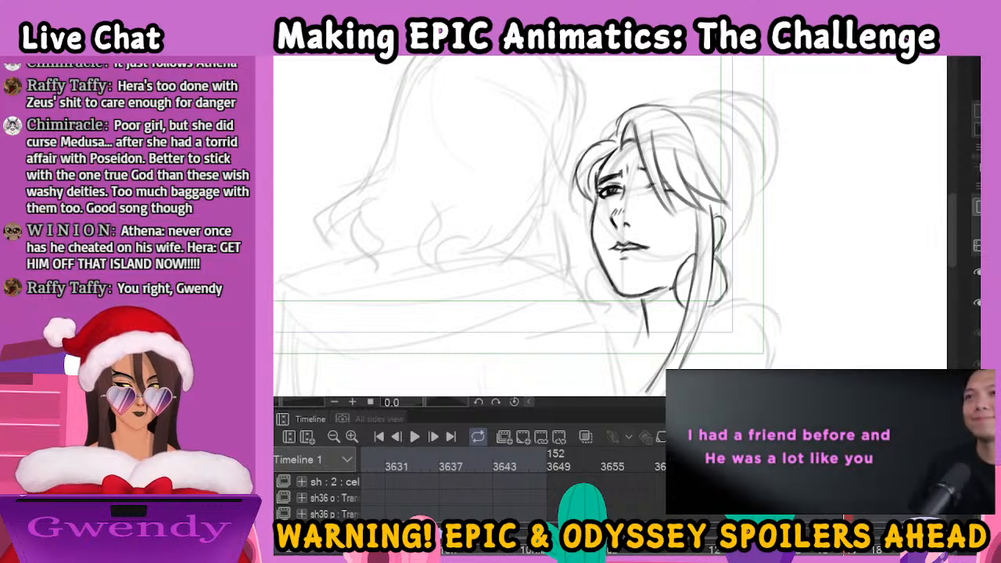
click(849, 512)
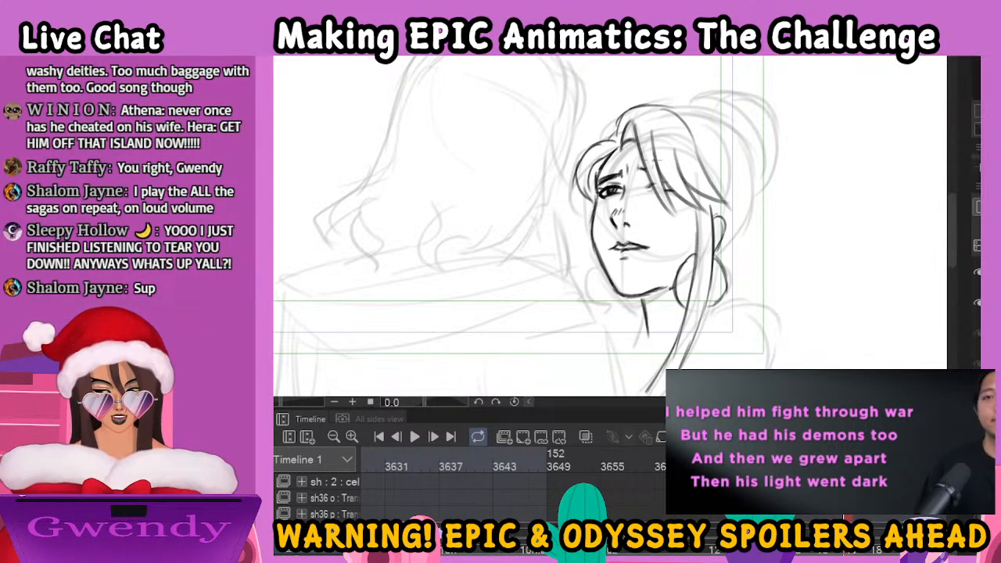
drag(648, 192, 666, 189)
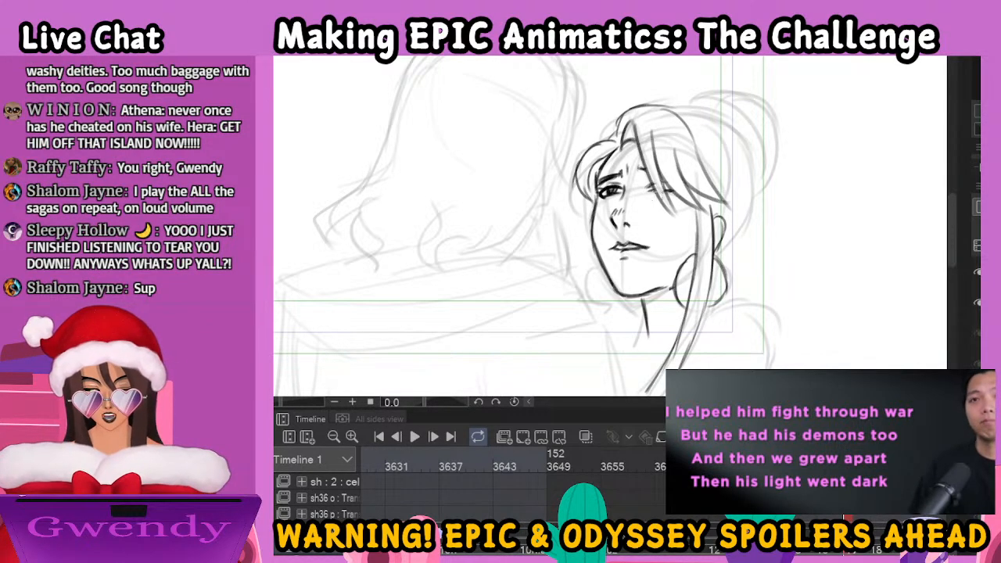
Ink the long draped folds of the man's cloak collar across his shoulders up to the woman's chin
key(ctrl+minus)
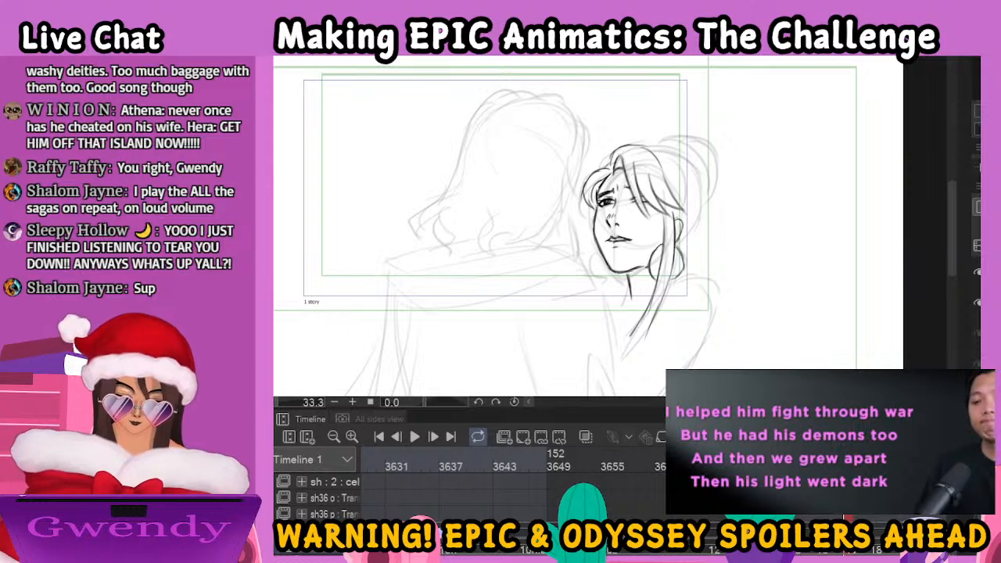
scroll(513, 485, right, 3)
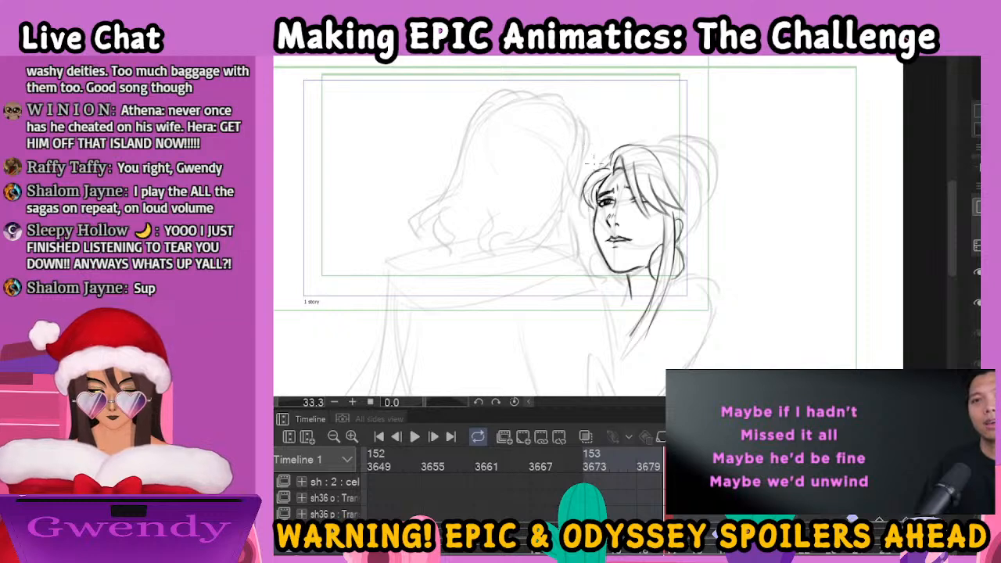
key(ctrl+minus)
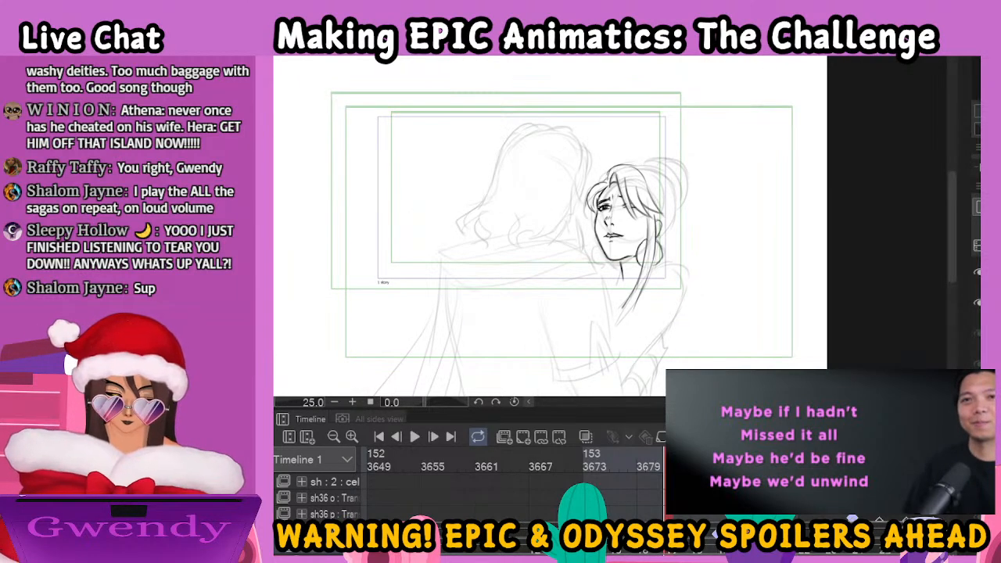
drag(670, 248, 724, 209)
mouse_move(513, 241)
mouse_down()
mouse_move(529, 272)
mouse_move(637, 240)
mouse_move(654, 209)
mouse_move(672, 246)
mouse_up()
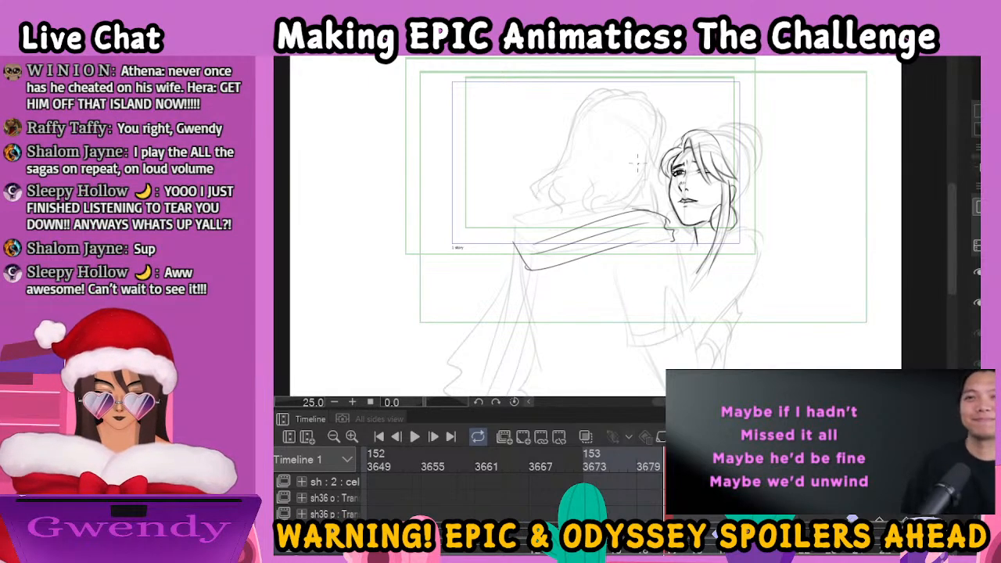
Ink the back of the man's head, from the crown down both sides to the wavy hair ends above his collar
drag(661, 115, 656, 165)
mouse_move(657, 114)
mouse_down()
mouse_move(641, 87)
mouse_move(573, 120)
mouse_move(562, 160)
mouse_move(526, 186)
mouse_move(525, 200)
mouse_move(556, 195)
mouse_move(570, 205)
mouse_move(557, 211)
mouse_move(572, 200)
mouse_move(561, 203)
mouse_up()
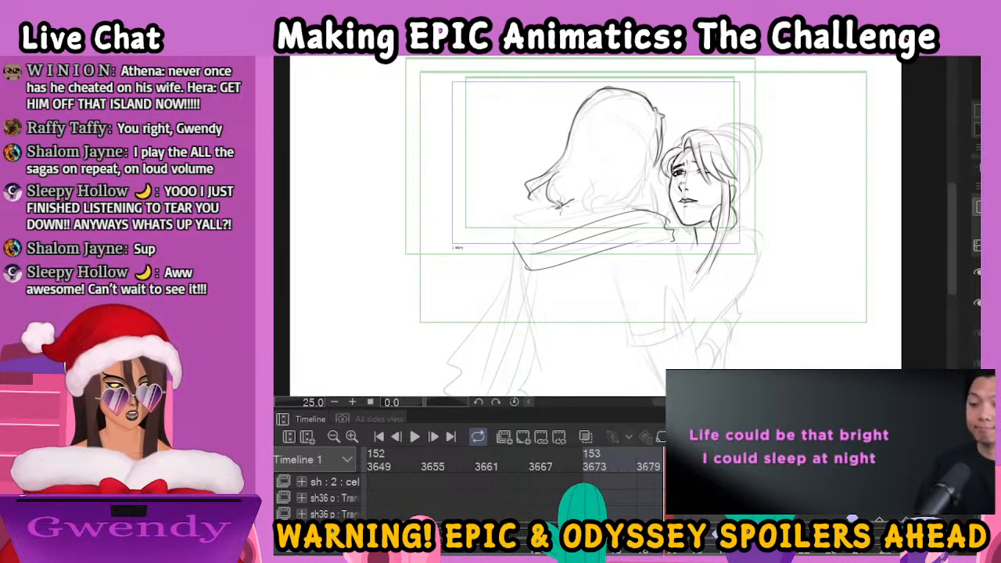
mouse_move(573, 187)
mouse_down()
mouse_move(579, 213)
mouse_move(604, 202)
mouse_move(604, 166)
mouse_up()
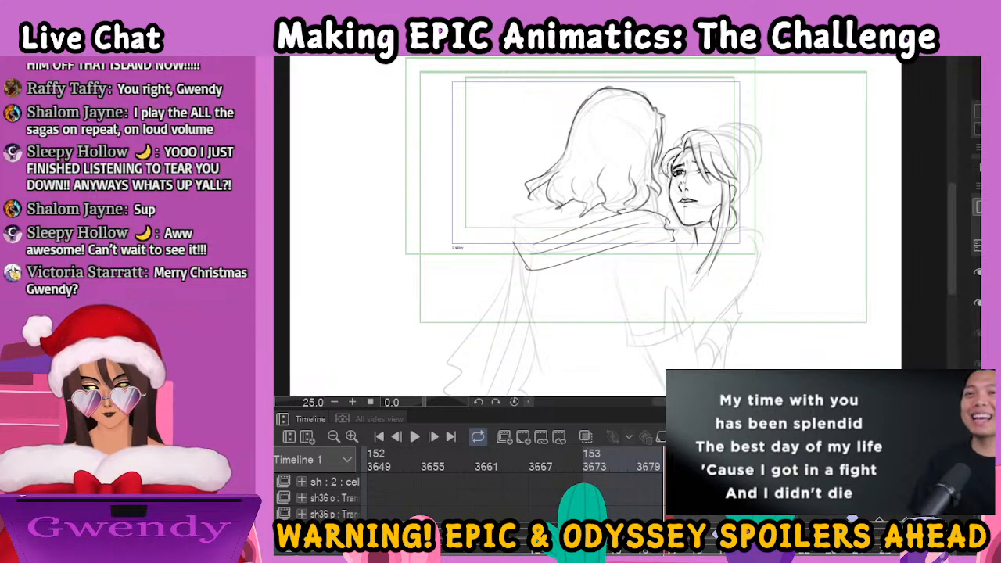
Ink the outer edge of the man's cloak collar and the long cape folds hanging down his back
mouse_move(654, 191)
mouse_down()
mouse_move(641, 220)
mouse_move(513, 243)
mouse_move(532, 215)
mouse_move(563, 210)
mouse_move(509, 221)
mouse_move(520, 232)
mouse_move(509, 252)
mouse_move(532, 299)
mouse_up()
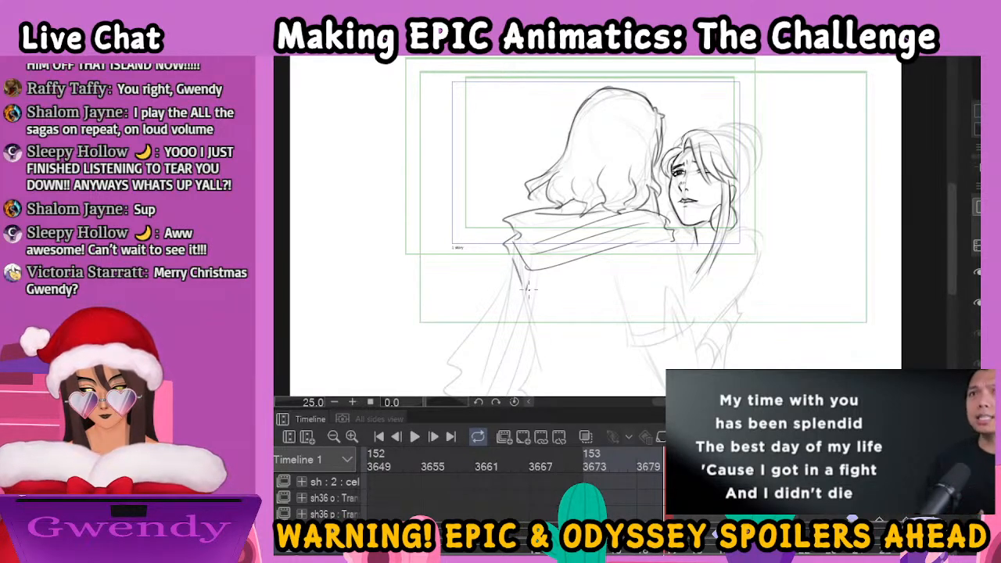
drag(569, 209, 585, 212)
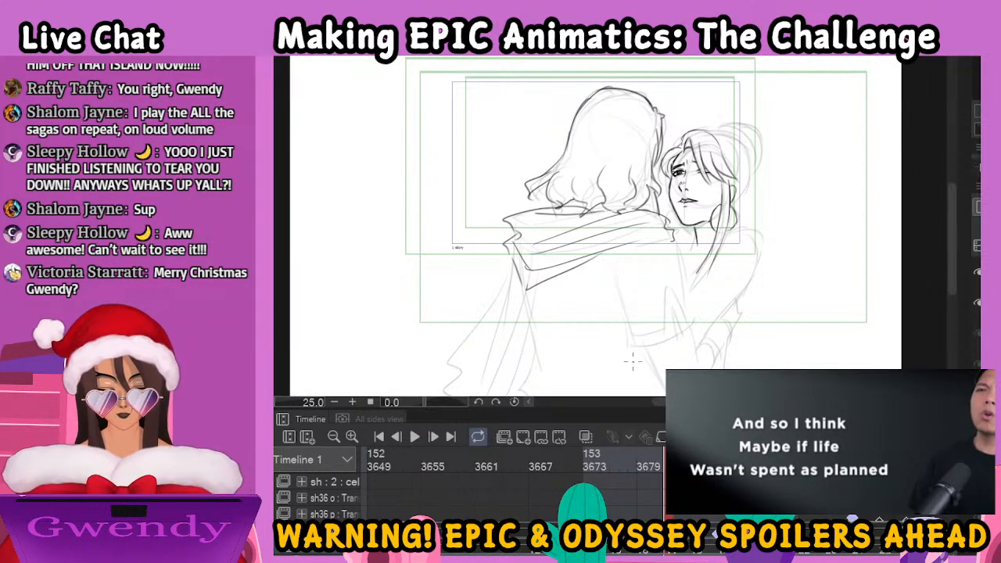
drag(634, 295, 646, 227)
drag(565, 208, 524, 336)
drag(543, 222, 488, 336)
mouse_move(522, 202)
mouse_down()
mouse_move(430, 321)
mouse_move(461, 312)
mouse_move(461, 336)
mouse_up()
drag(535, 221, 461, 337)
Ink the man's short sleeve with its hem band and the pointed notch at its edge
mouse_move(626, 219)
mouse_down()
mouse_move(552, 269)
mouse_move(614, 233)
mouse_move(625, 291)
mouse_up()
mouse_move(565, 328)
mouse_down()
mouse_move(613, 320)
mouse_move(573, 315)
mouse_move(612, 307)
mouse_move(603, 280)
mouse_move(629, 311)
mouse_up()
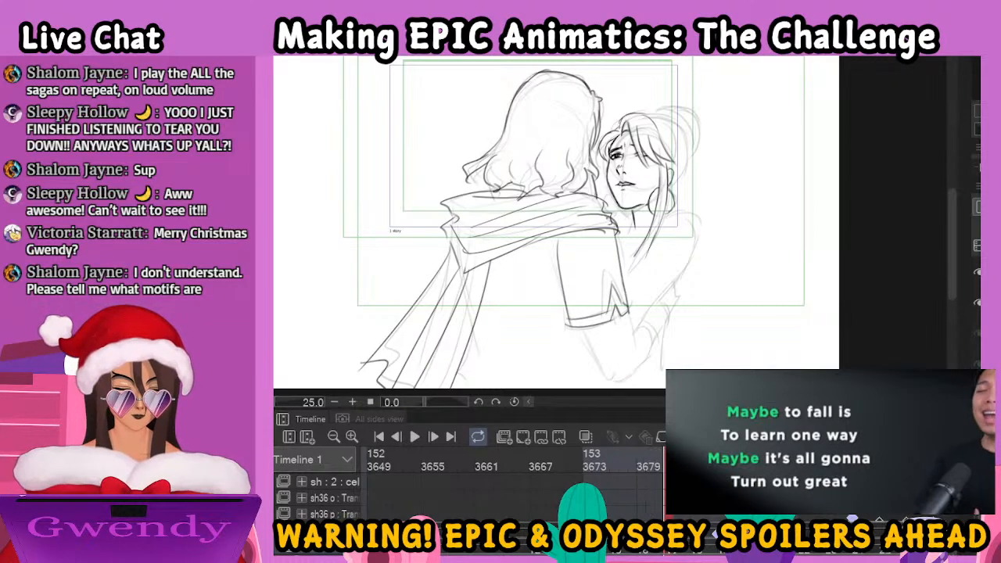
click(848, 514)
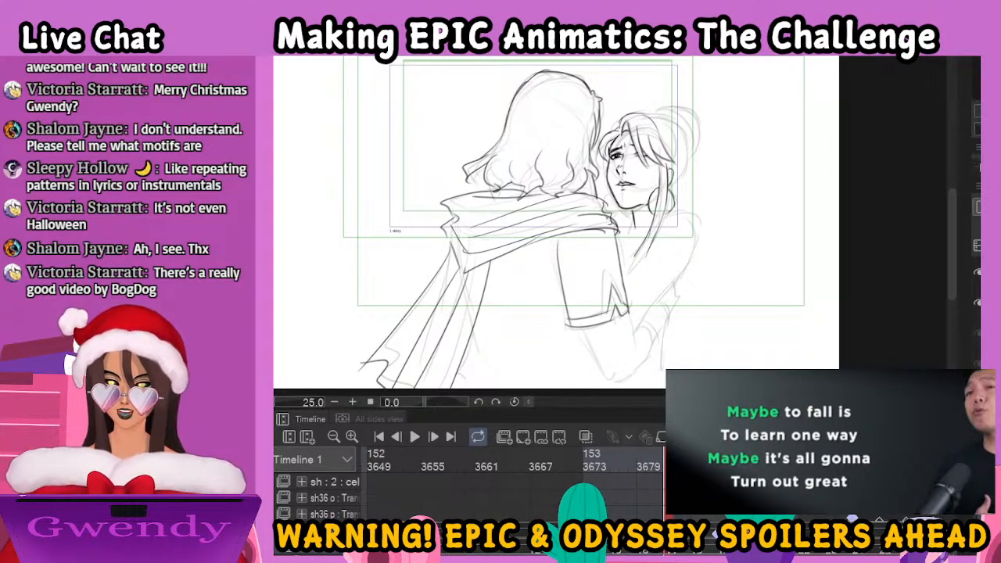
mouse_move(848, 513)
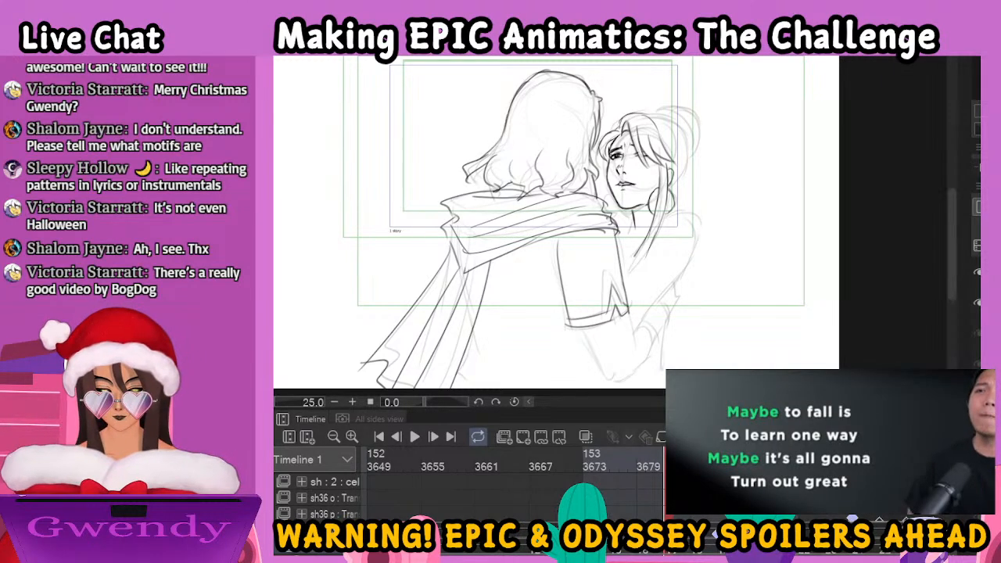
Ink the woman's shoulder and arm, and the man's bent forearm and the wrist details below his sleeve
key(ctrl+plus)
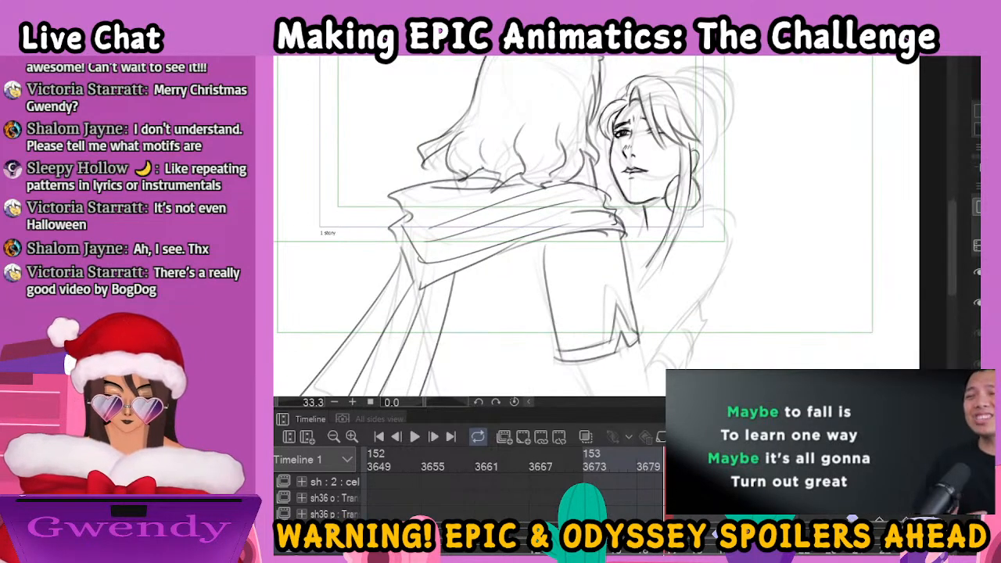
drag(720, 251, 772, 286)
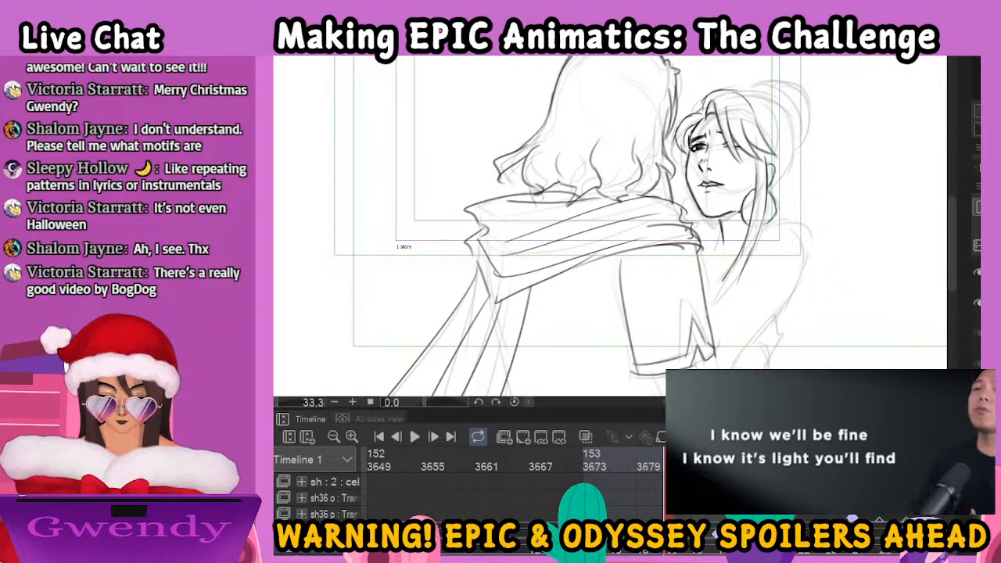
key(ctrl+minus)
mouse_move(721, 223)
mouse_down()
mouse_move(748, 230)
mouse_move(746, 269)
mouse_move(684, 305)
mouse_up()
drag(701, 271, 688, 293)
drag(745, 271, 698, 337)
drag(632, 340, 665, 391)
mouse_move(685, 322)
mouse_down()
mouse_move(694, 360)
mouse_move(717, 339)
mouse_move(712, 354)
mouse_move(725, 325)
mouse_move(715, 337)
mouse_up()
mouse_move(723, 323)
mouse_down()
mouse_move(736, 311)
mouse_move(731, 295)
mouse_up()
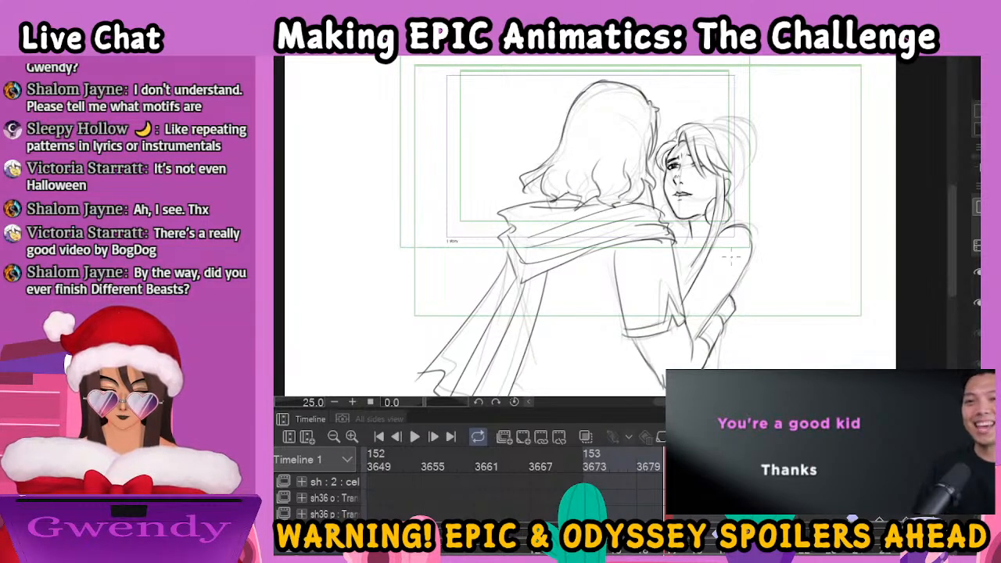
Ink the curled end of the woman's long strand, her neckline folds, and the back of her head
drag(699, 257, 683, 291)
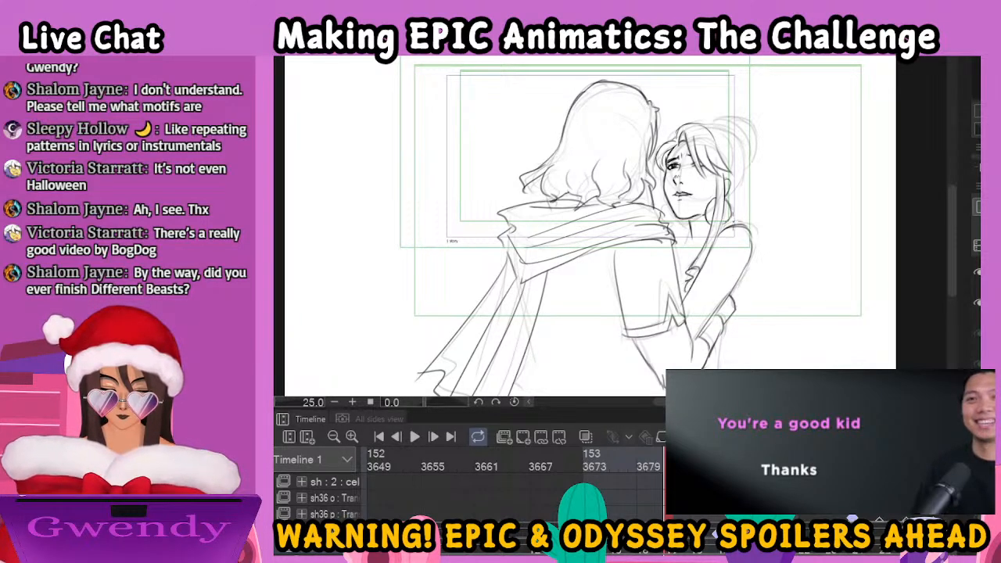
mouse_move(675, 247)
mouse_down()
mouse_move(679, 258)
mouse_move(700, 249)
mouse_move(676, 277)
mouse_move(677, 245)
mouse_move(688, 250)
mouse_up()
mouse_move(699, 125)
mouse_down()
mouse_move(739, 138)
mouse_move(749, 181)
mouse_move(729, 199)
mouse_up()
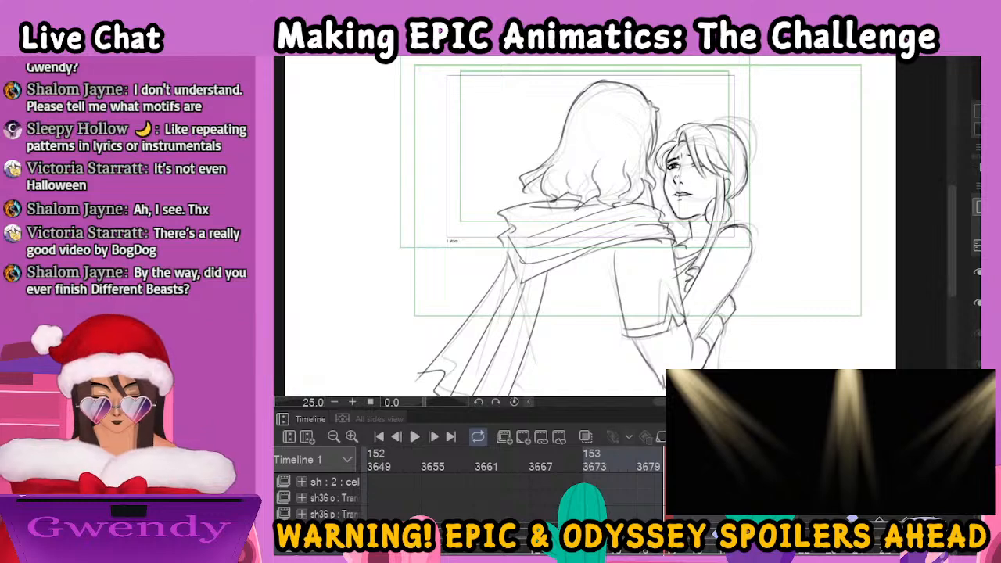
Shrink the floating video window, narrow it, and place it below the canvas over the timeline
key(ctrl+plus)
key(ctrl+plus)
key(ctrl+minus)
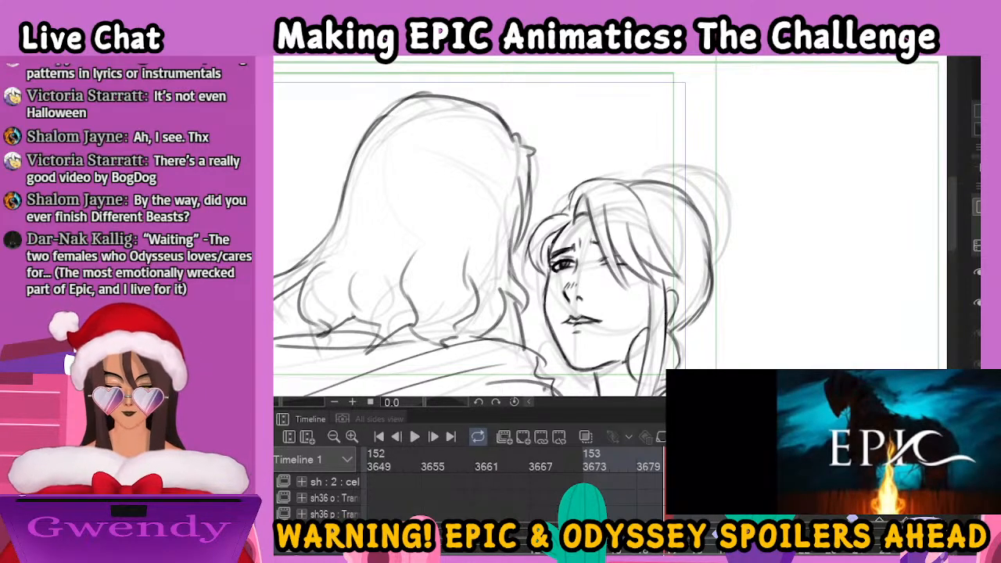
mouse_move(888, 448)
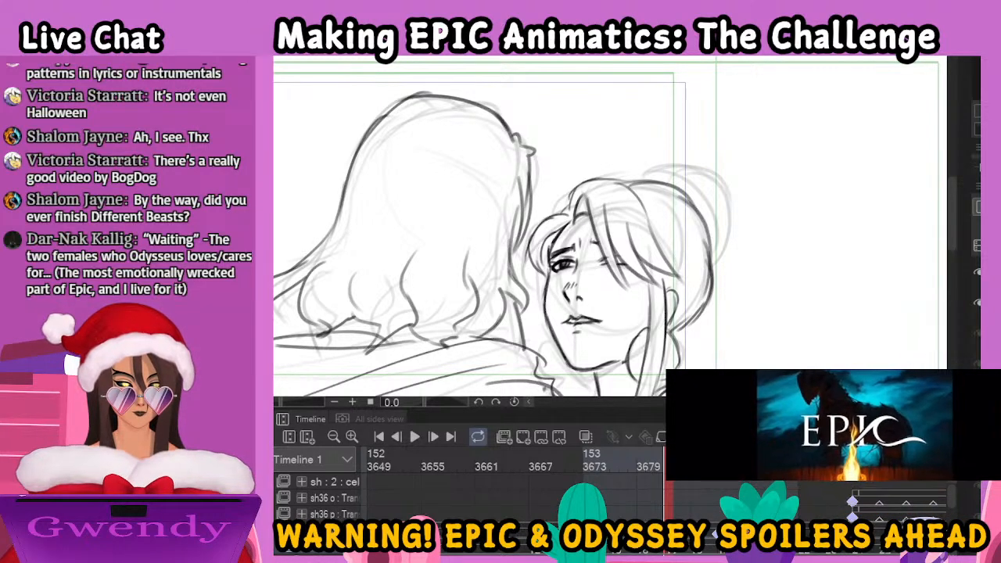
drag(997, 474, 966, 461)
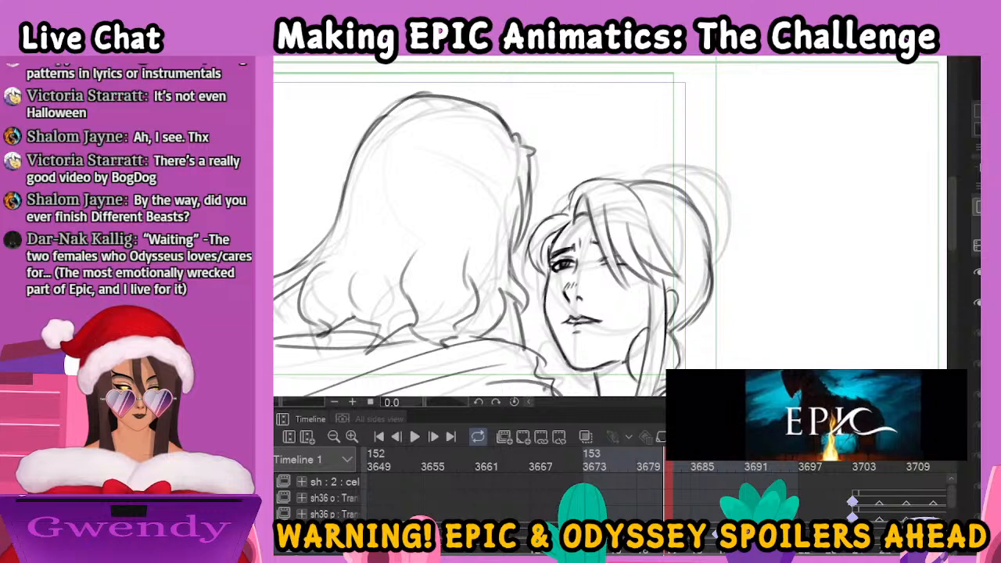
drag(844, 421, 849, 473)
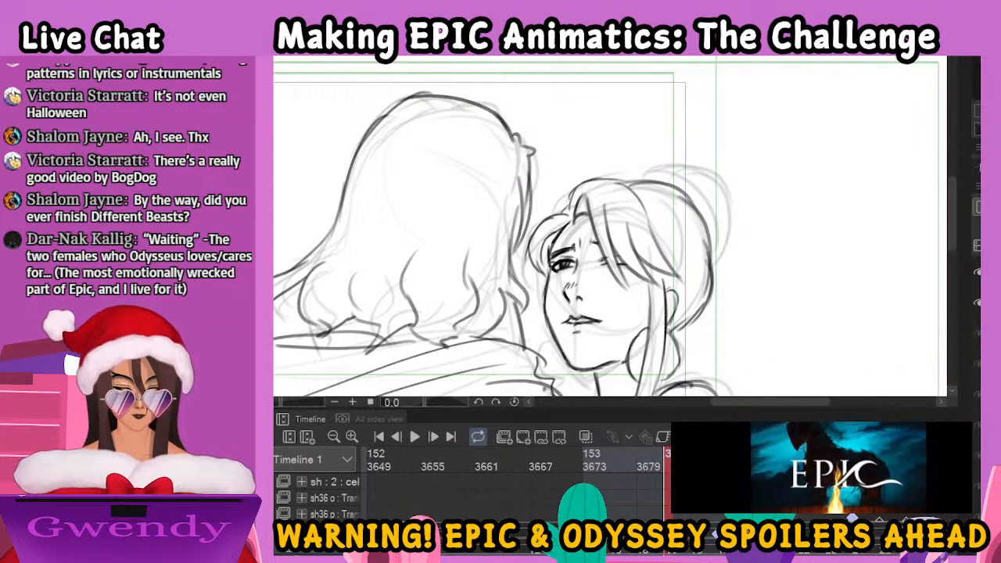
drag(672, 467, 697, 468)
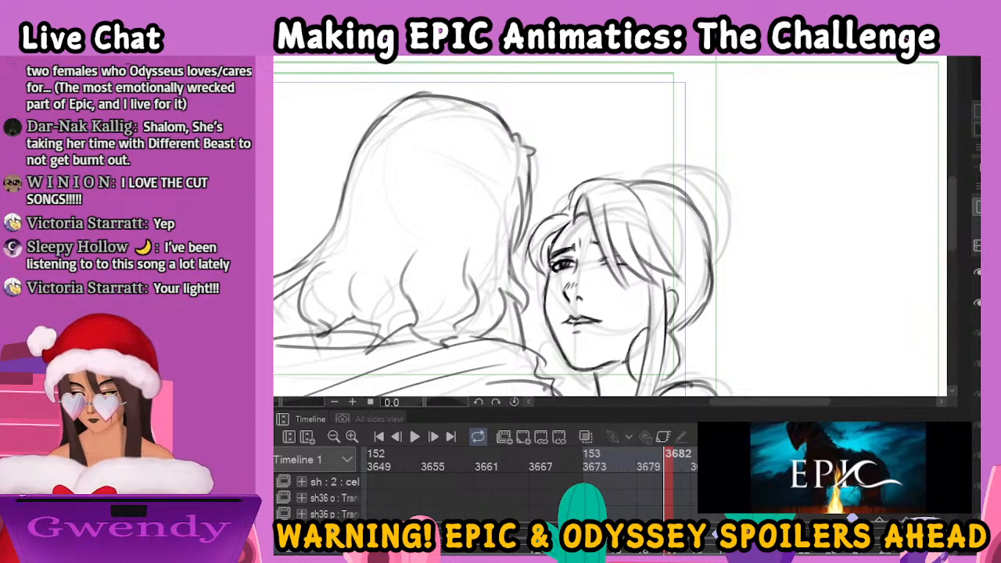
Ink the woman's hair bun behind her head, with its strand lines and the small round tie at its base
mouse_move(646, 181)
mouse_down()
mouse_move(674, 166)
mouse_move(708, 191)
mouse_move(723, 234)
mouse_move(713, 270)
mouse_up()
mouse_move(681, 170)
mouse_down()
mouse_move(657, 173)
mouse_move(672, 181)
mouse_move(715, 160)
mouse_move(735, 185)
mouse_move(736, 274)
mouse_move(709, 280)
mouse_up()
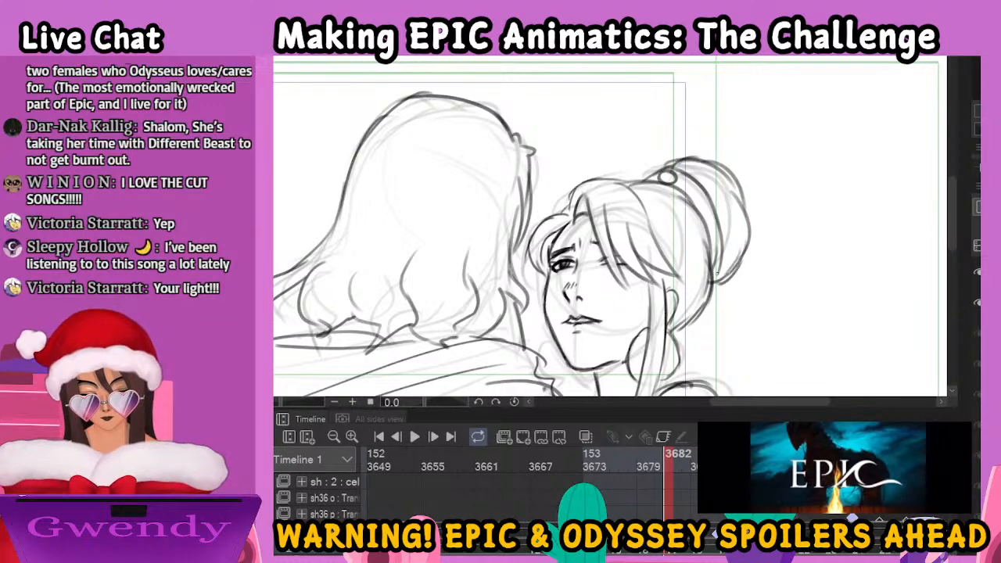
key(ctrl+minus)
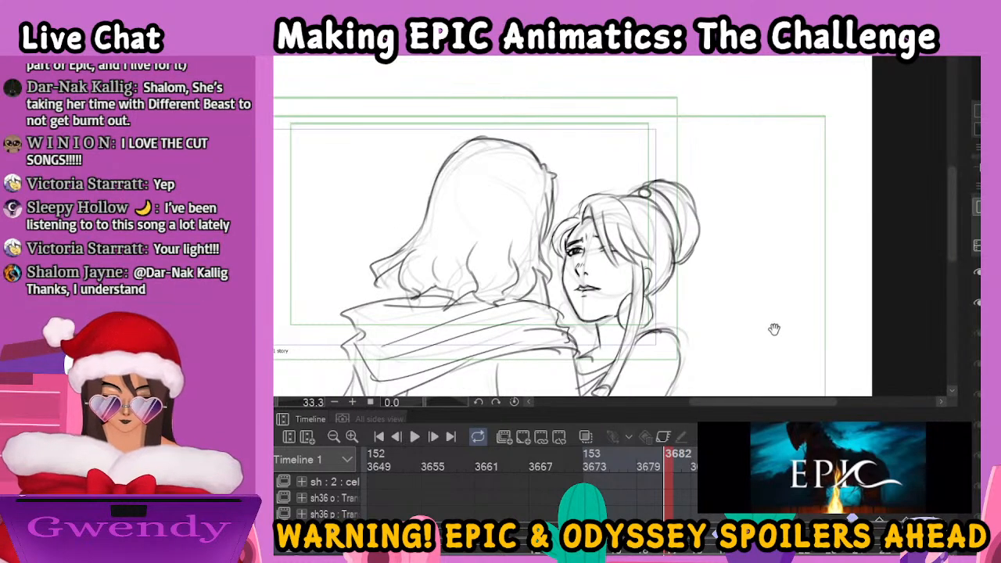
Ink the curved lines at the woman's neck and the details along her neckline and shoulder
drag(776, 330, 817, 234)
mouse_move(616, 223)
mouse_down()
mouse_move(619, 253)
mouse_move(639, 241)
mouse_up()
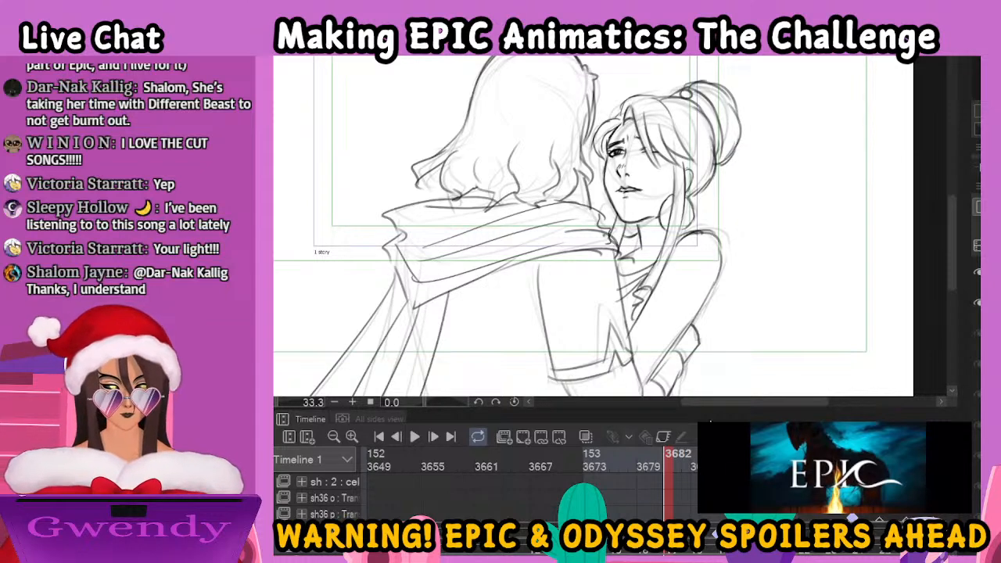
drag(776, 283, 780, 166)
drag(687, 120, 705, 112)
drag(624, 133, 641, 141)
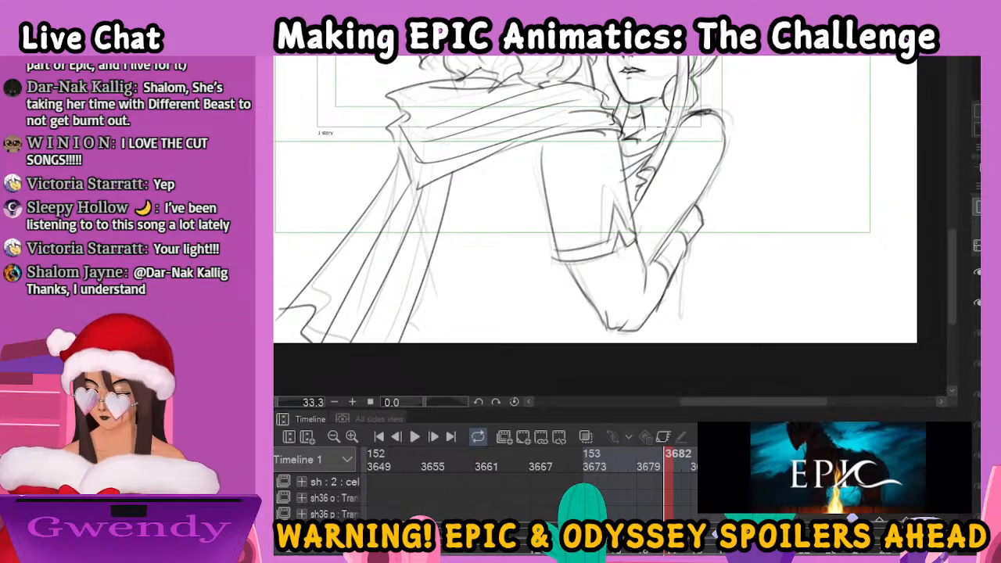
Ink the body lines below the couple's joined arms in the embrace drawing
key(ctrl+minus)
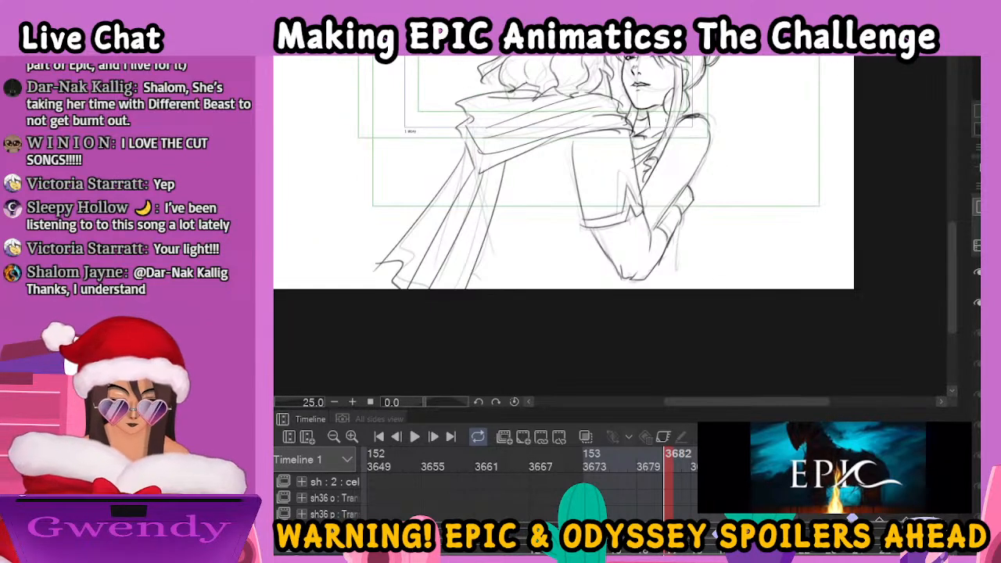
drag(609, 262, 611, 286)
drag(668, 244, 670, 288)
drag(730, 185, 715, 284)
Go back to the close-up of the man's face held between two hands and darken the pupils of both eyes
click(700, 551)
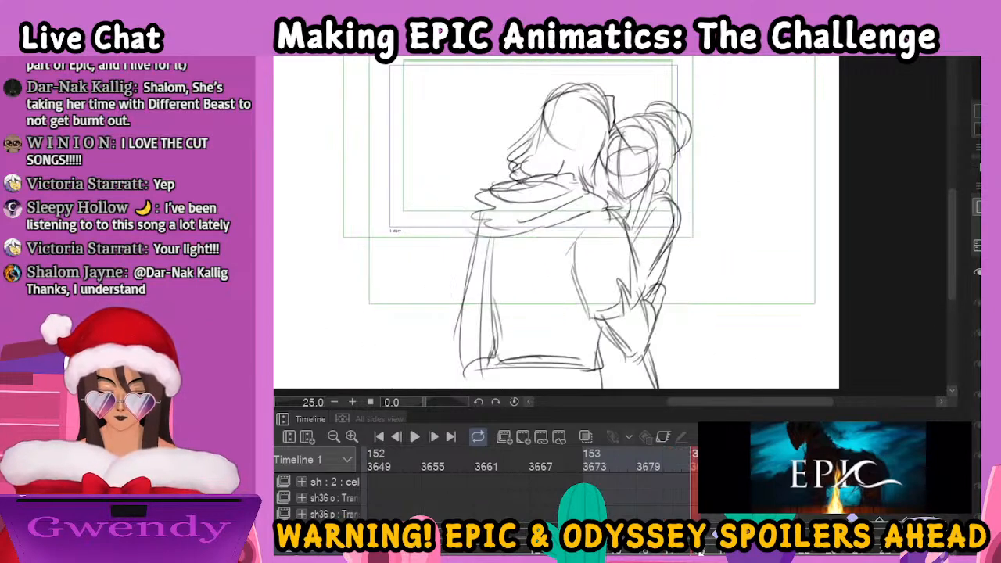
click(720, 552)
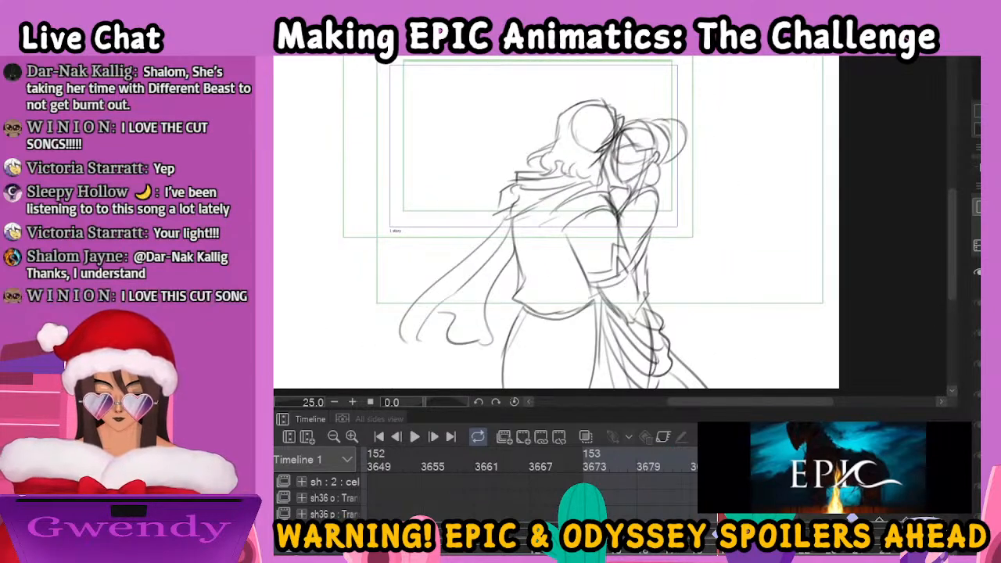
mouse_move(715, 467)
mouse_down()
mouse_move(372, 467)
mouse_move(743, 488)
mouse_up()
mouse_move(814, 488)
mouse_down()
mouse_move(978, 488)
mouse_move(934, 488)
mouse_up()
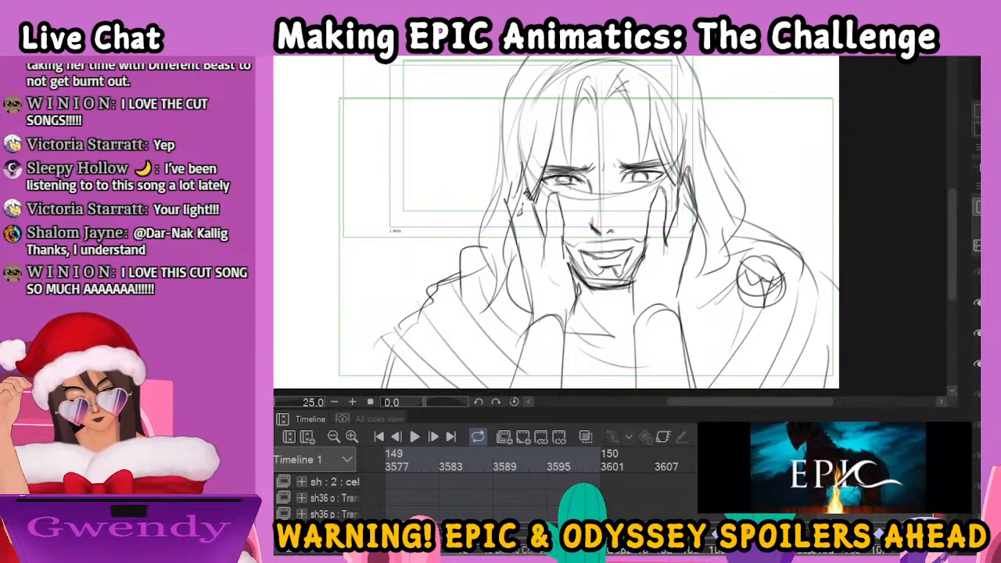
drag(561, 177, 568, 186)
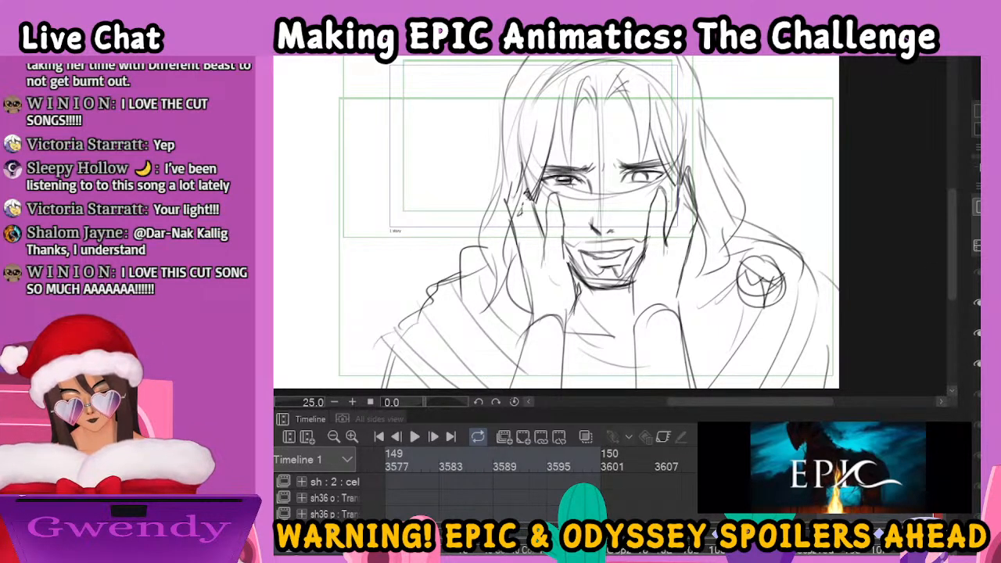
drag(635, 177, 643, 183)
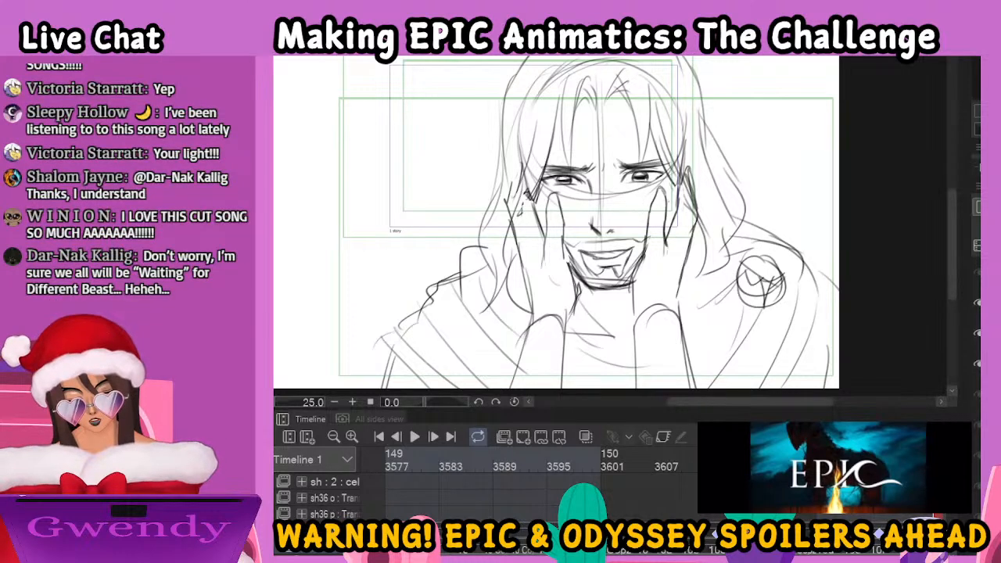
drag(556, 178, 568, 180)
drag(566, 175, 570, 183)
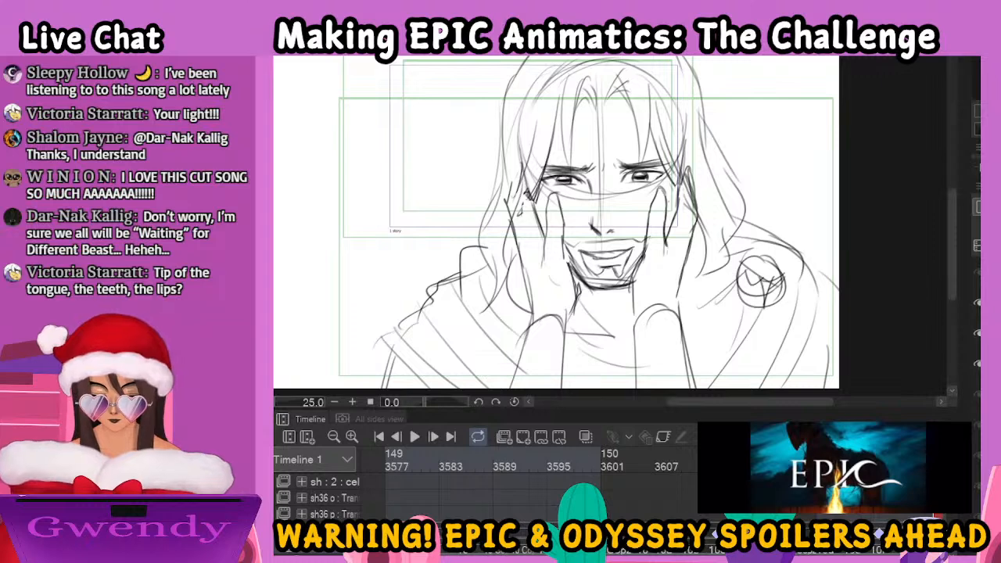
Check how the hands move across the man's face through the following frames, up to the rough tilted-head drawing
scroll(837, 554, right, 4)
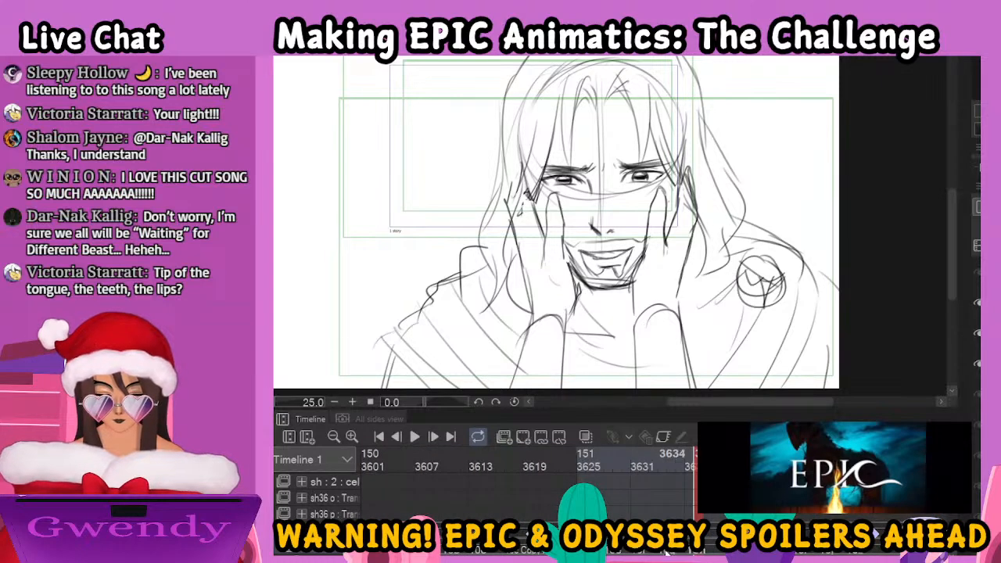
click(666, 552)
click(797, 552)
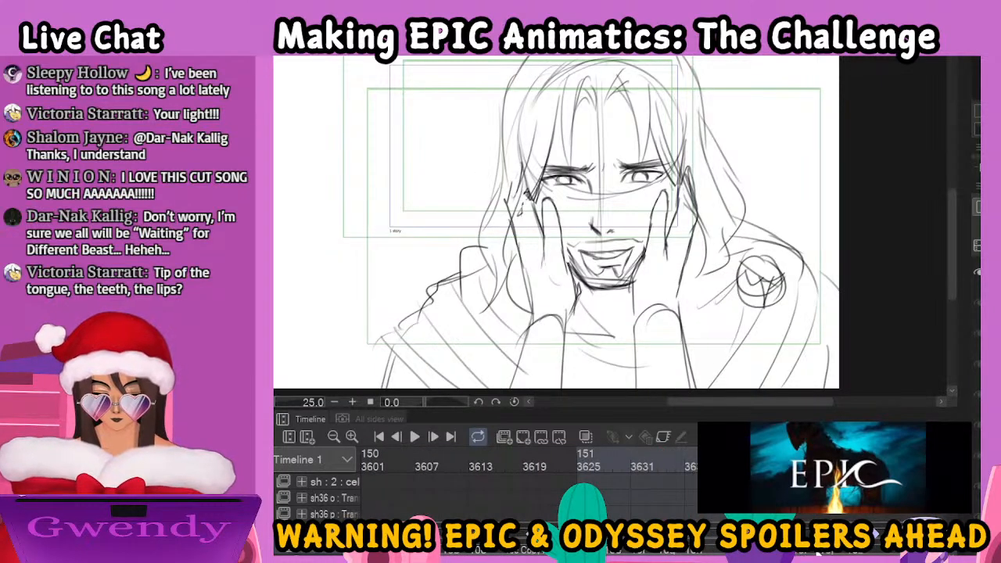
click(826, 553)
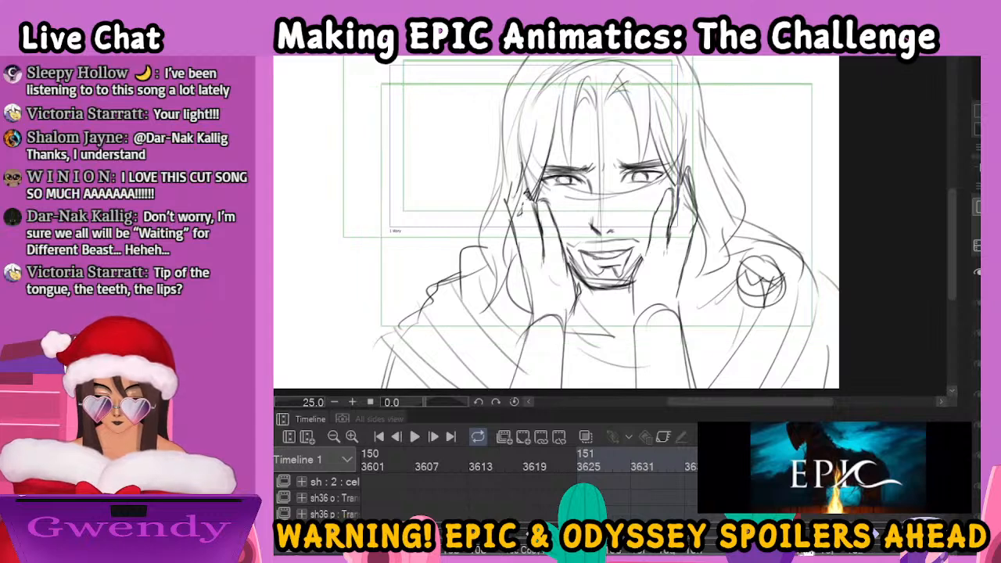
click(835, 553)
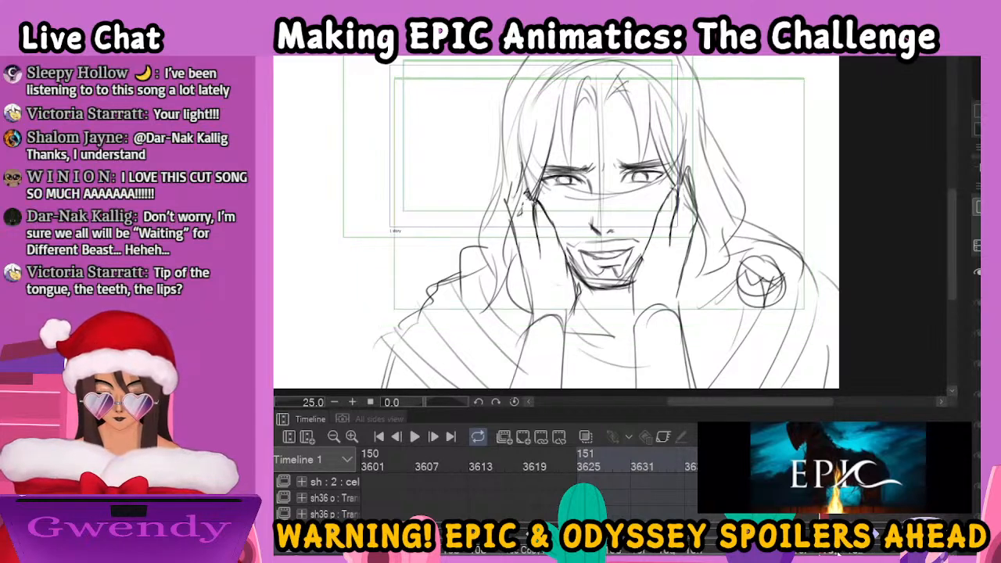
click(837, 553)
click(846, 553)
click(854, 554)
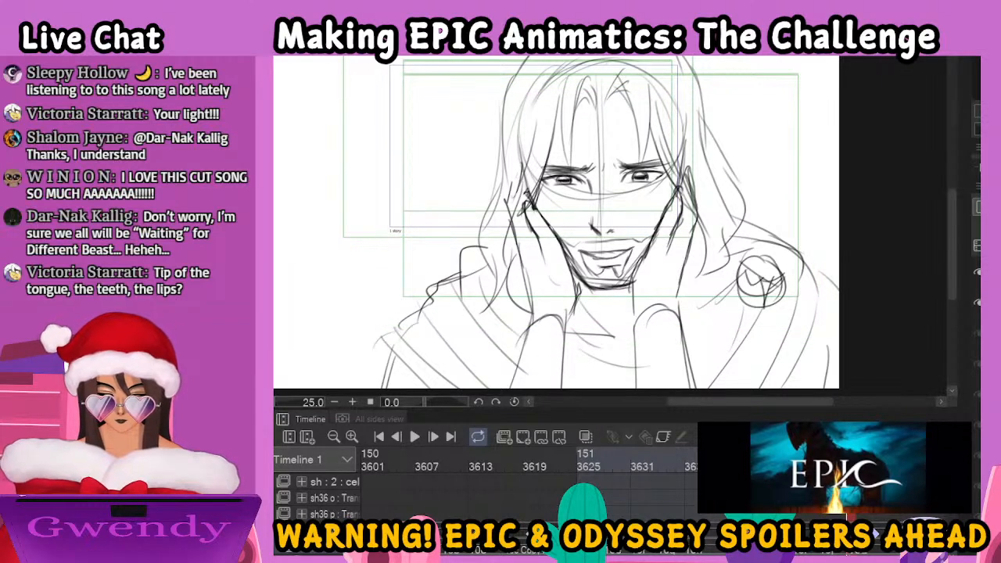
scroll(854, 550, right, 4)
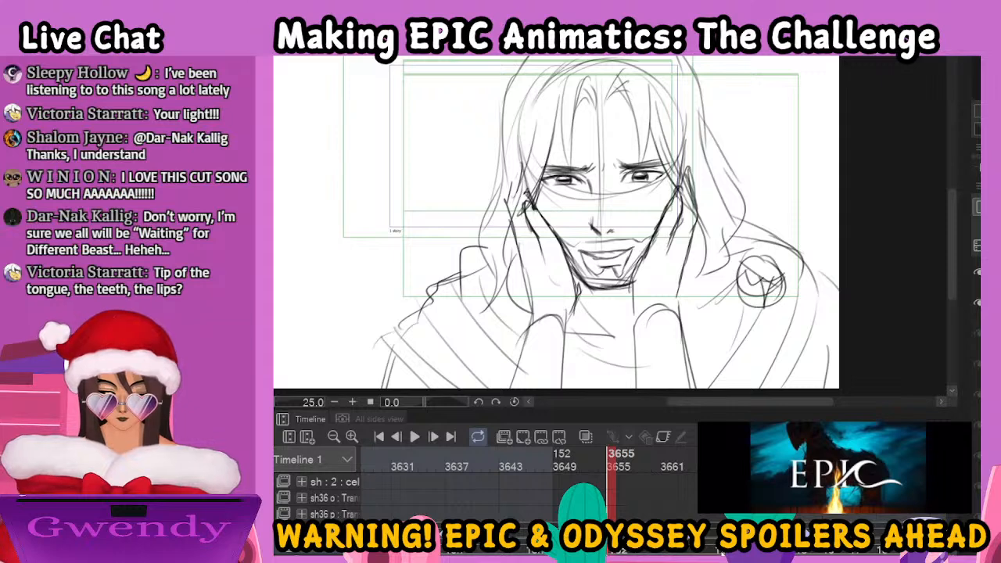
click(718, 551)
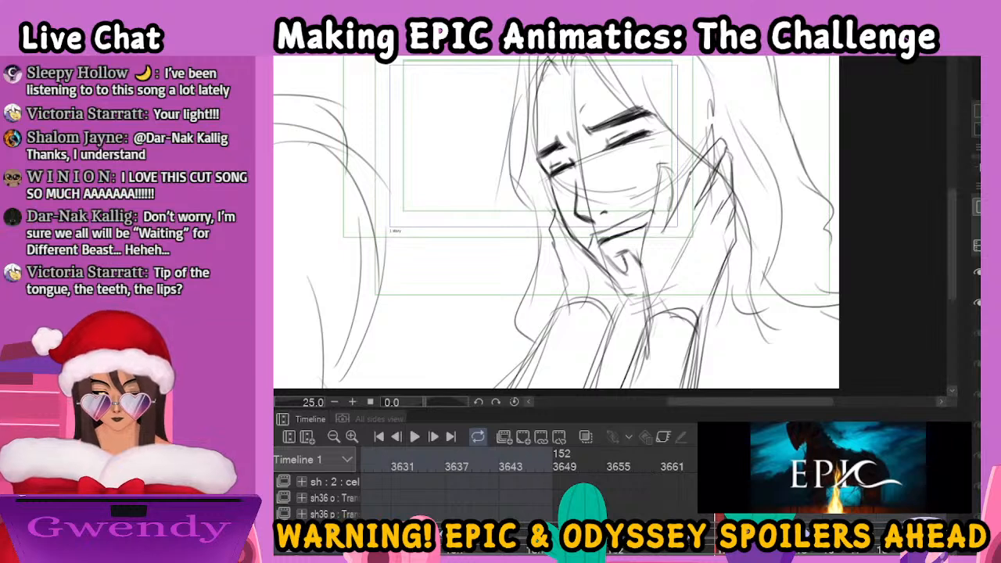
Go to frame 3627 and ink the woman's forearm and torso lines down to the canvas edge
key(ctrl+minus)
key(ctrl+minus)
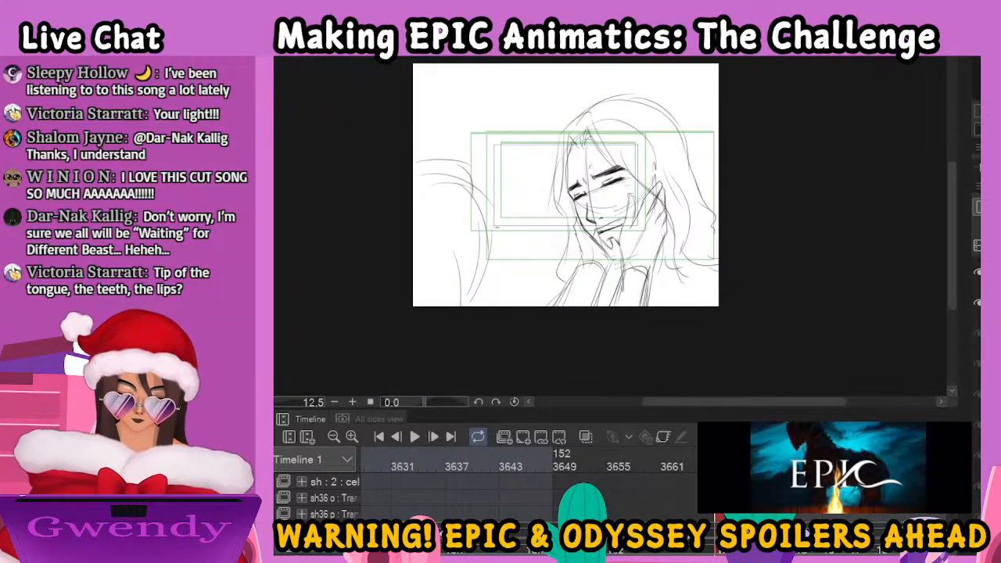
click(645, 471)
mouse_move(635, 470)
mouse_down()
mouse_move(359, 464)
mouse_move(364, 458)
mouse_move(337, 458)
mouse_move(468, 456)
mouse_move(312, 452)
mouse_move(586, 465)
mouse_move(491, 463)
mouse_move(528, 466)
mouse_up()
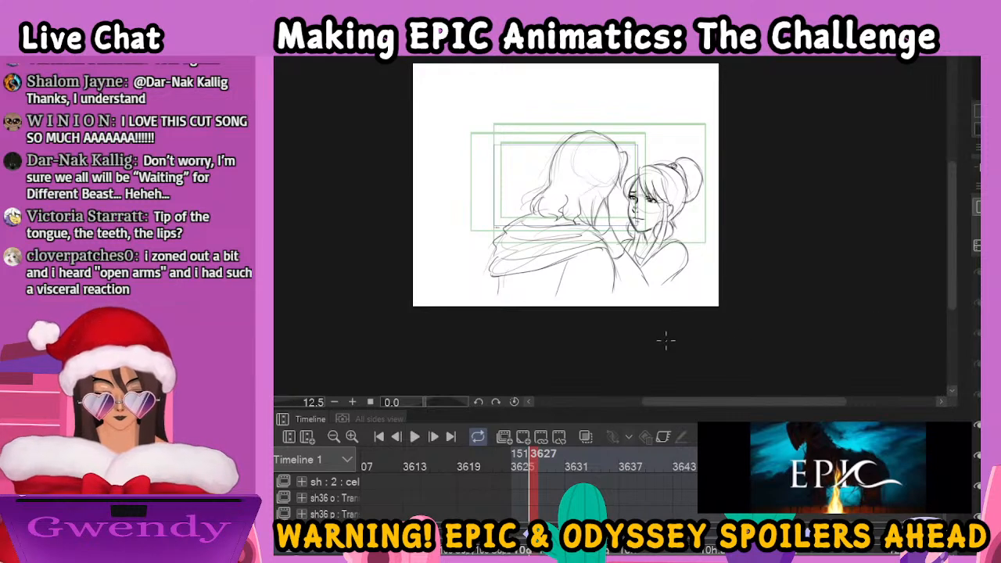
mouse_move(638, 262)
mouse_down()
mouse_move(670, 305)
mouse_move(621, 305)
mouse_up()
mouse_move(682, 270)
mouse_down()
mouse_move(667, 297)
mouse_move(676, 325)
mouse_up()
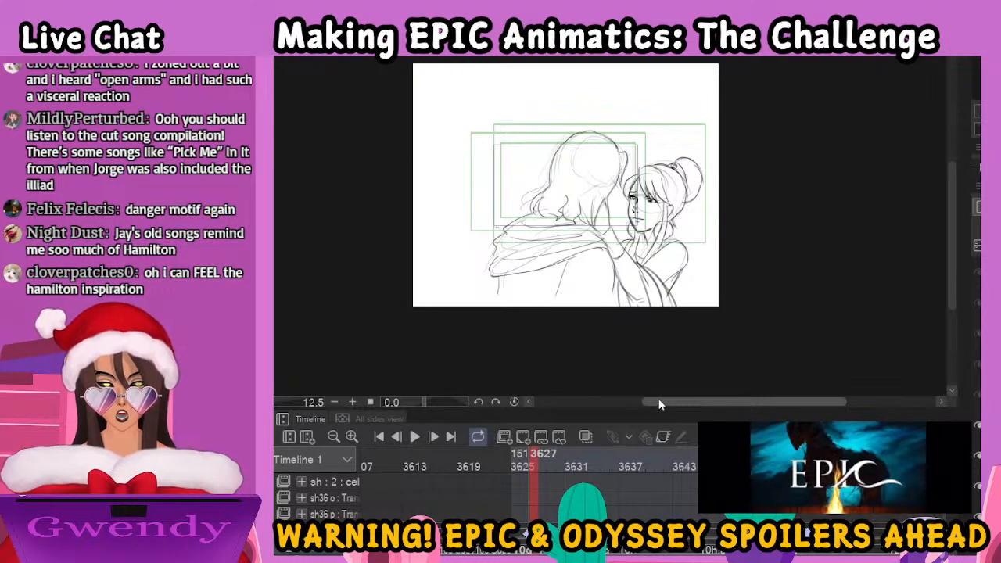
Review the frames after 3627 up to the inked embrace drawing, and ink the woman's dress lines below the elbows there
click(545, 462)
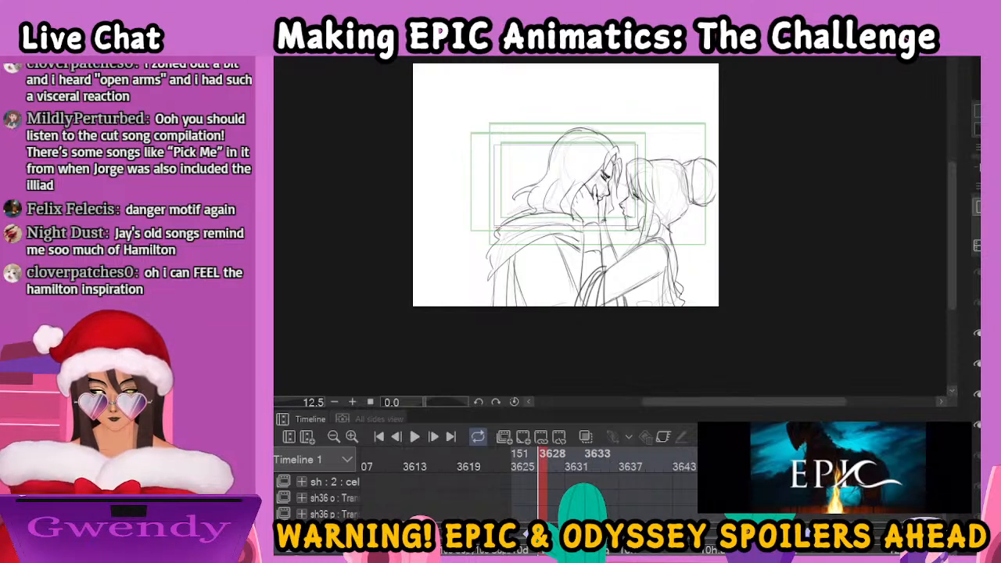
click(571, 467)
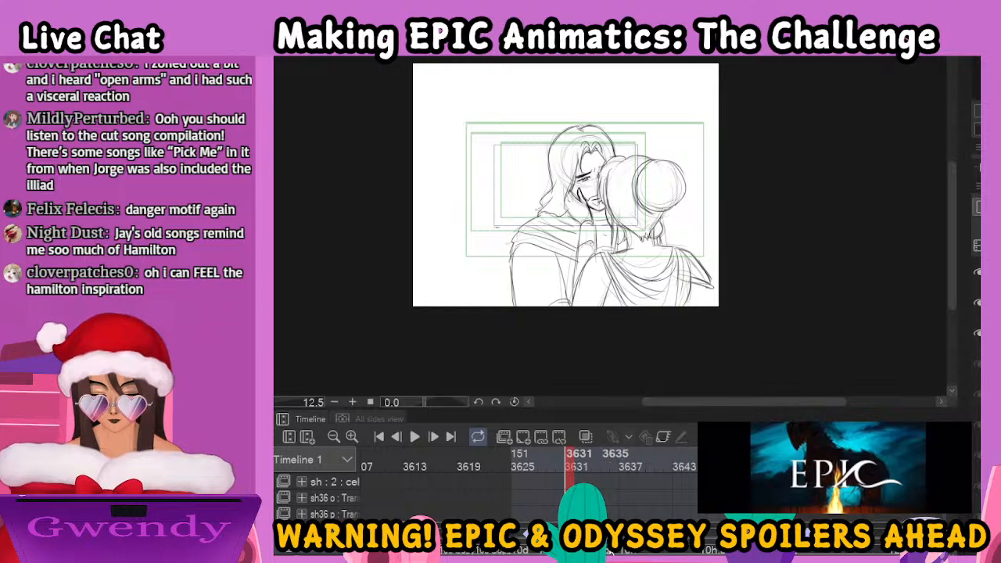
click(596, 461)
click(623, 540)
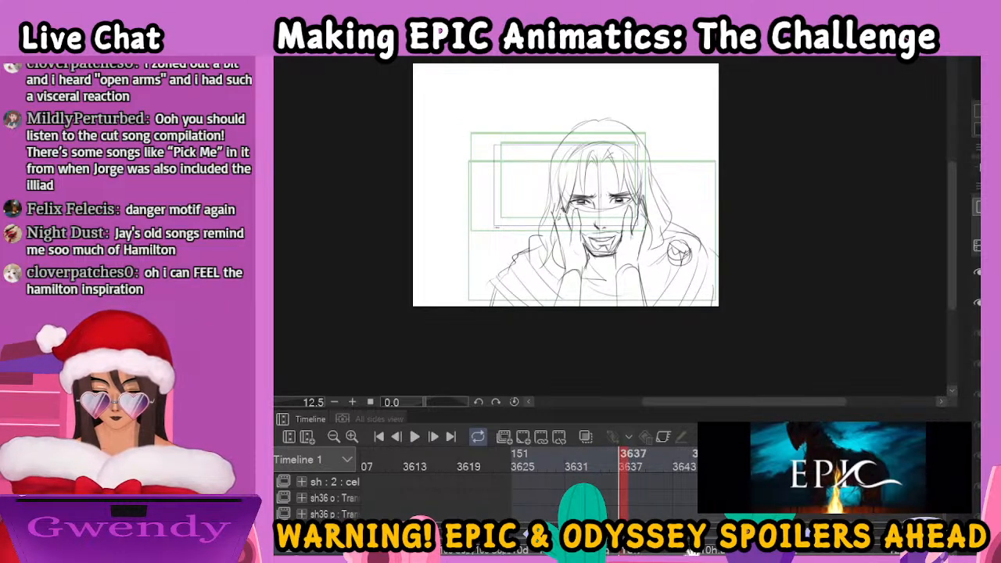
click(717, 550)
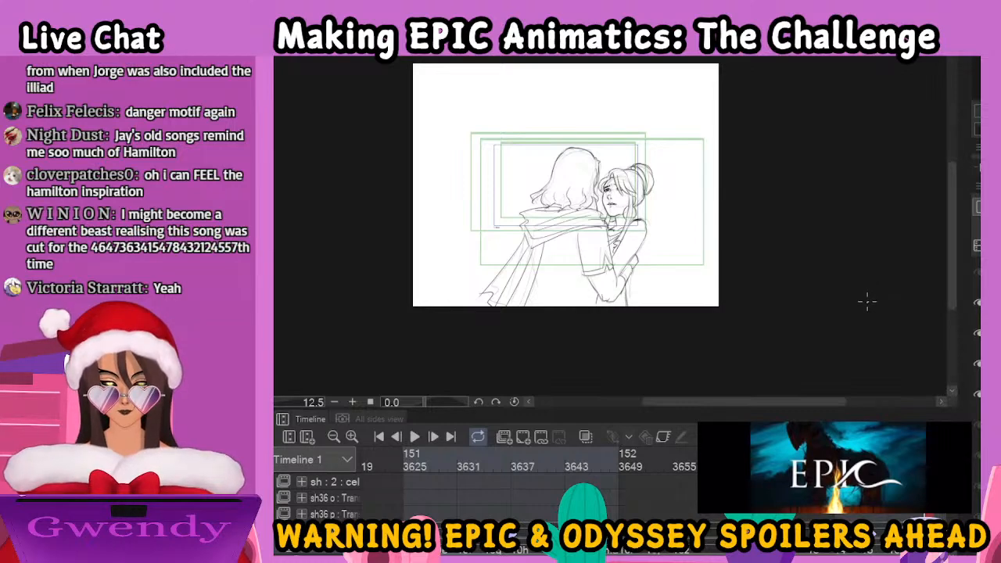
scroll(879, 358, up, 2)
key(space)
drag(681, 231, 770, 244)
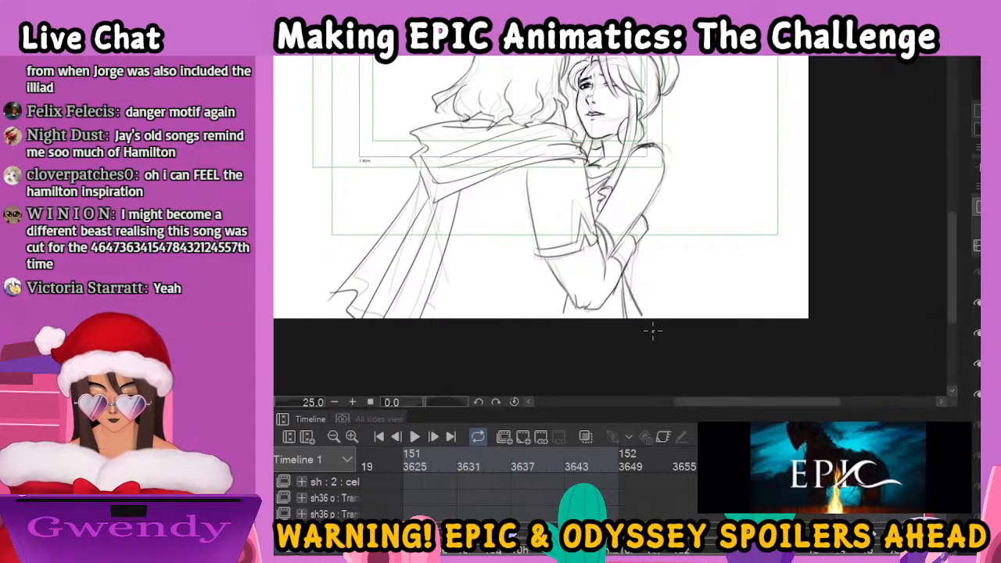
mouse_move(600, 303)
mouse_down()
mouse_move(604, 320)
mouse_move(594, 319)
mouse_up()
drag(623, 272, 662, 319)
Go to the rough embrace drawing at frame 3685 and fade its sketch lines
click(956, 554)
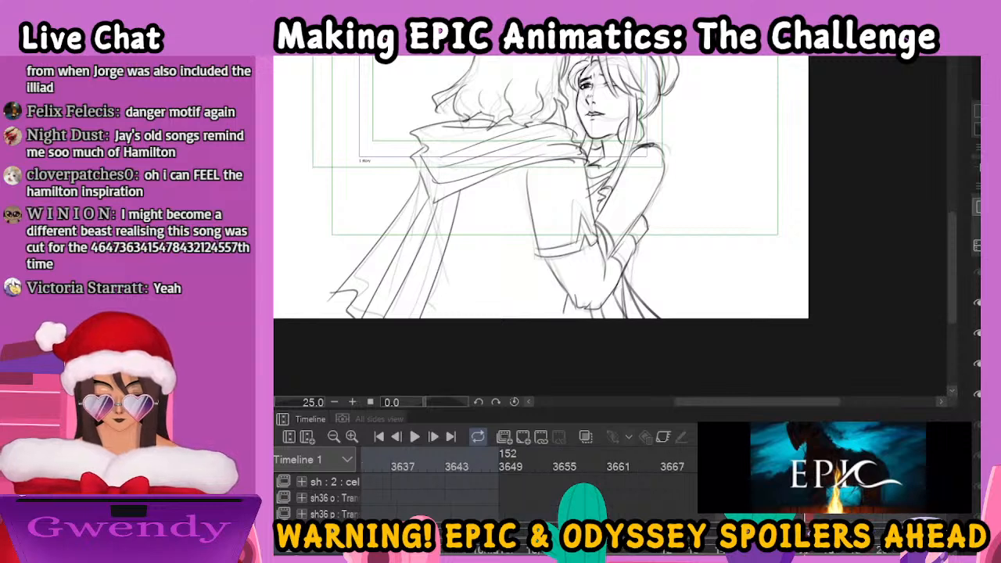
click(650, 463)
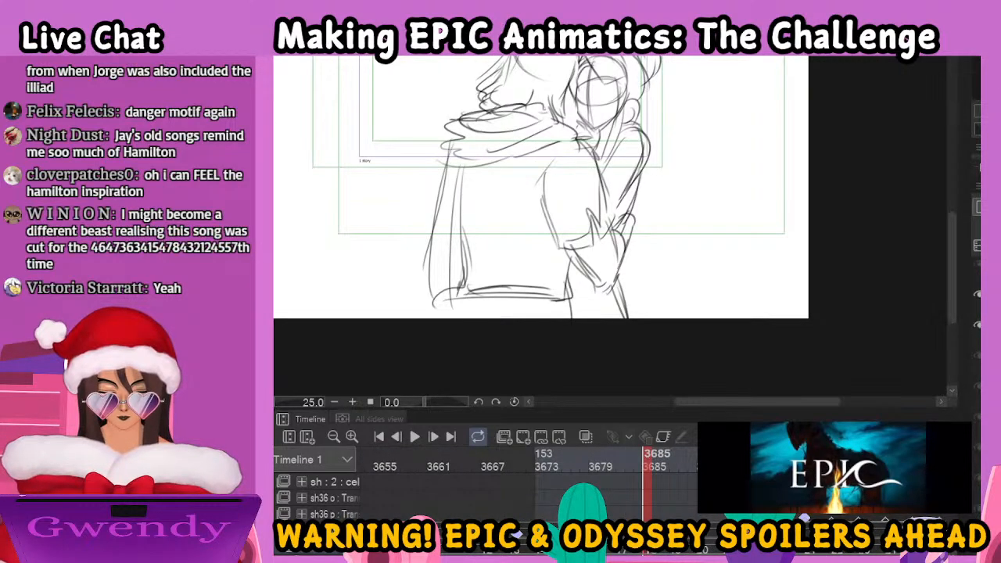
click(979, 167)
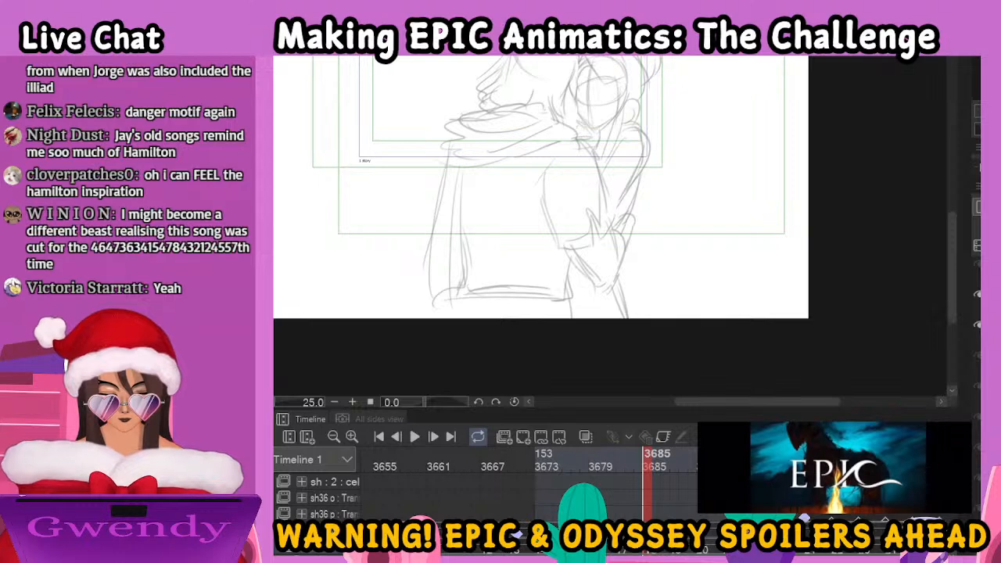
Ink the woman's hairline and bangs over the faded sketch
scroll(755, 290, up, 3)
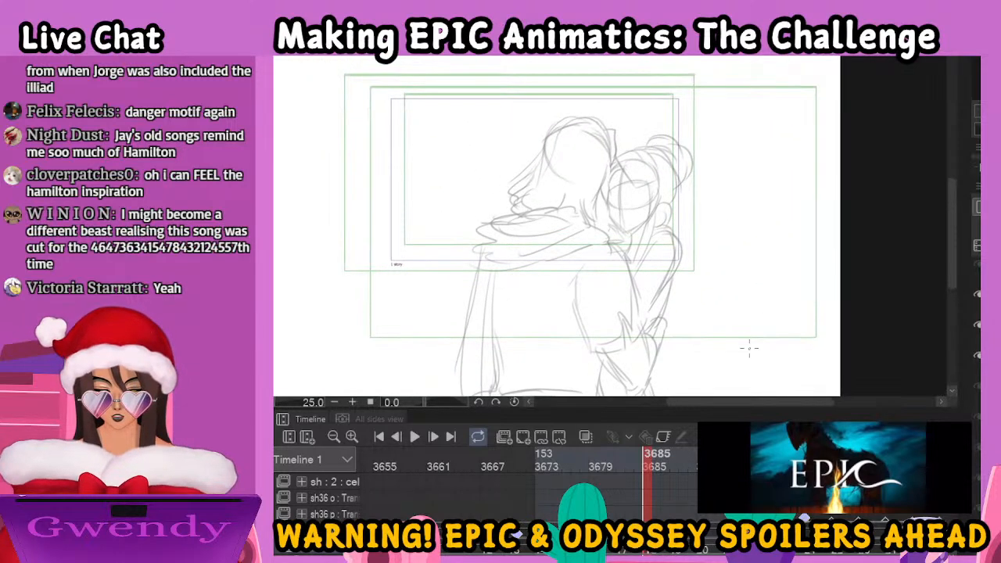
key(space)
drag(695, 244, 732, 306)
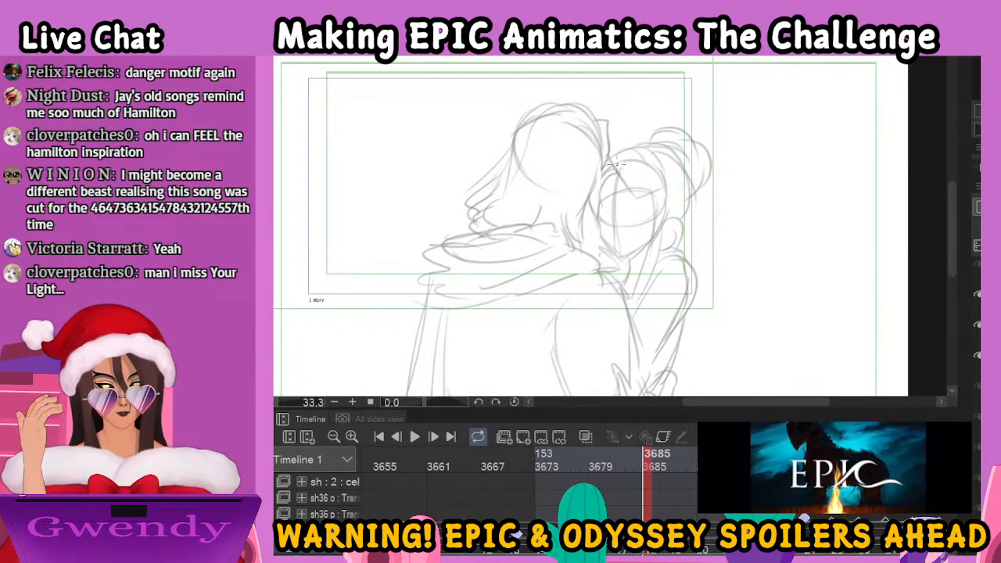
mouse_move(624, 166)
mouse_down()
mouse_move(642, 198)
mouse_move(670, 192)
mouse_up()
drag(628, 148, 666, 195)
Ink the woman's eyebrow and both eyes beneath her bangs
scroll(613, 163, up, 3)
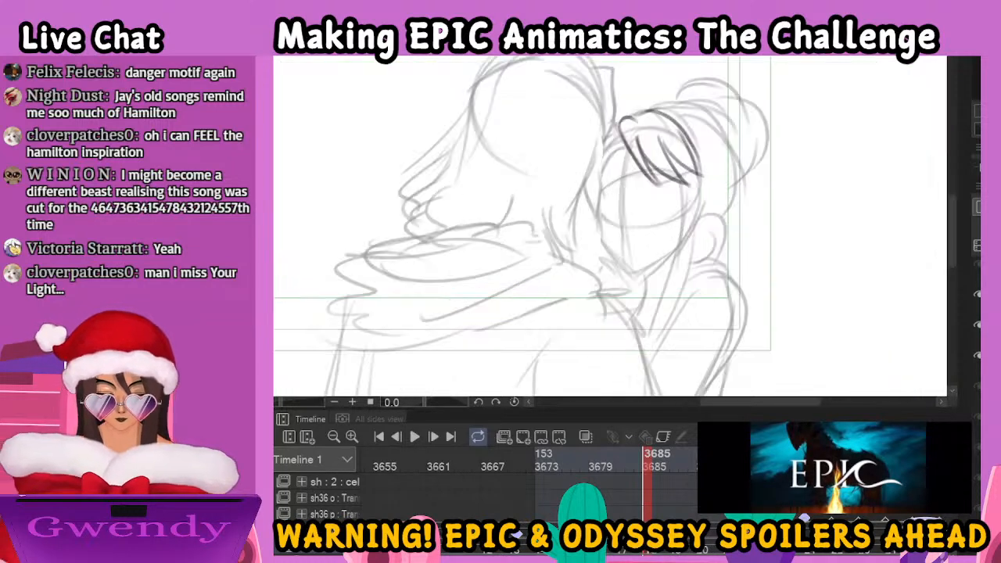
drag(603, 181, 616, 175)
mouse_move(618, 172)
mouse_down()
mouse_move(628, 165)
mouse_move(617, 189)
mouse_move(665, 173)
mouse_up()
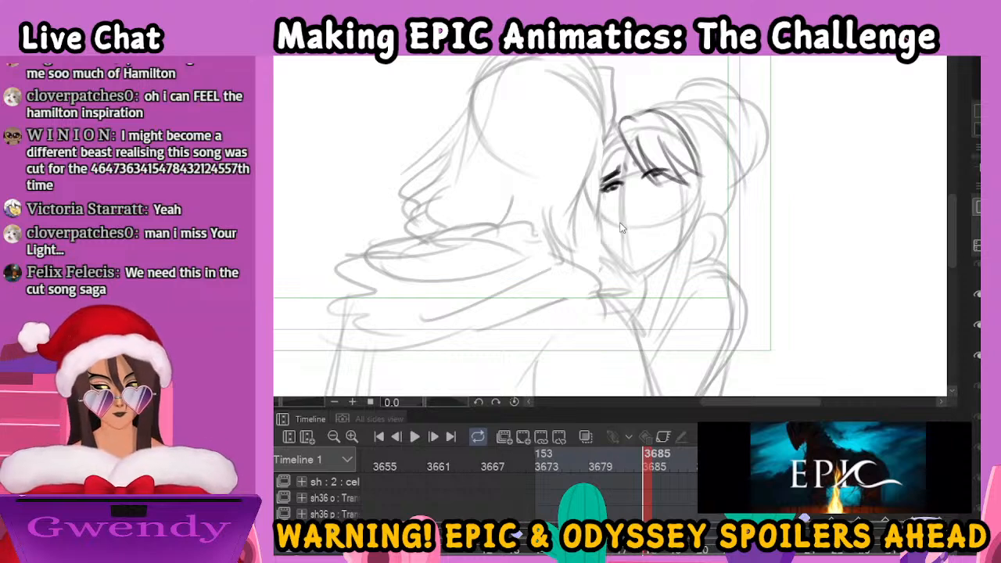
Undo the eye strokes directly under the bangs, redraw that eye with a dark pupil, and ink the nose
key(ctrl+z)
key(ctrl+z)
key(ctrl+z)
key(ctrl+z)
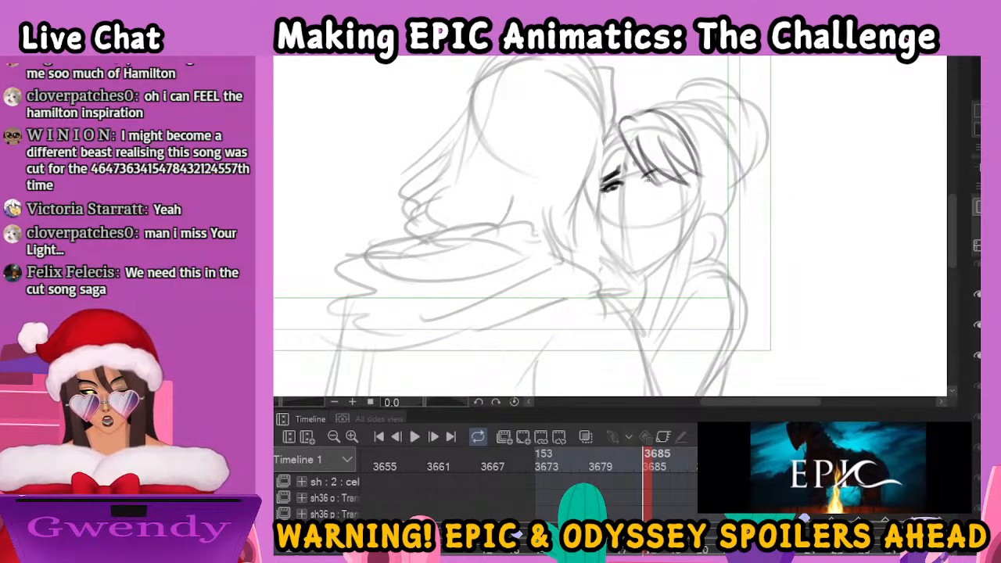
drag(656, 178, 664, 180)
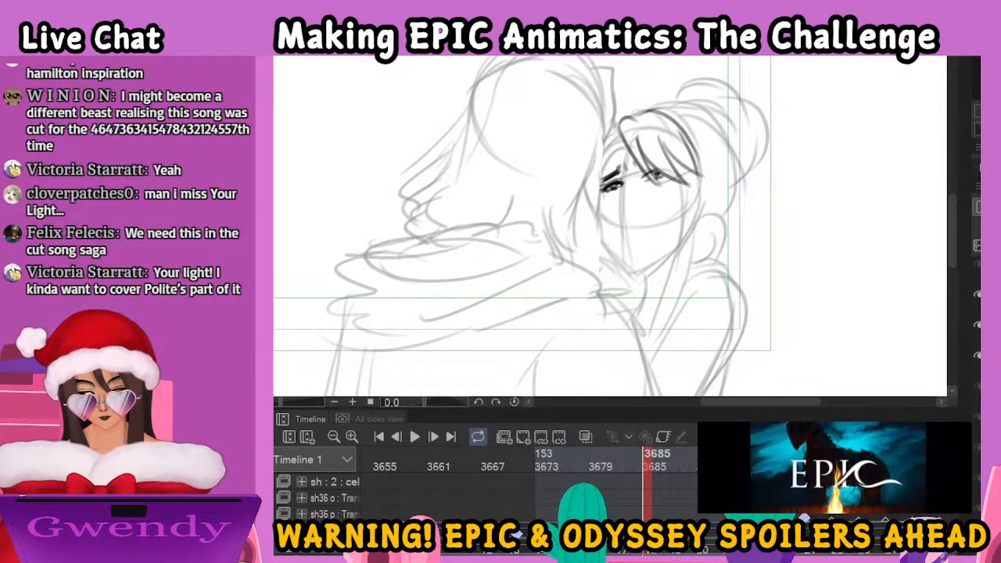
drag(620, 198, 620, 212)
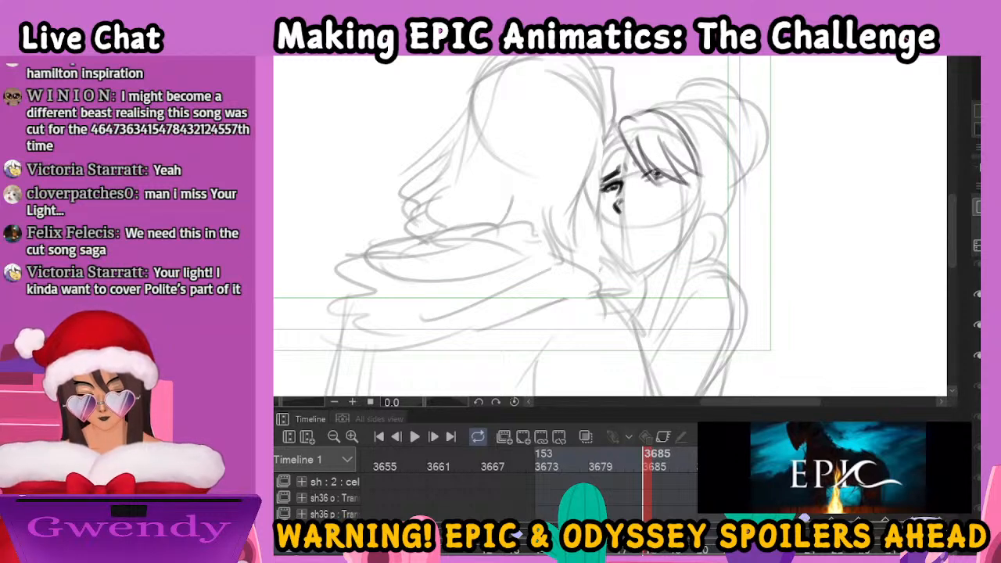
drag(654, 178, 659, 182)
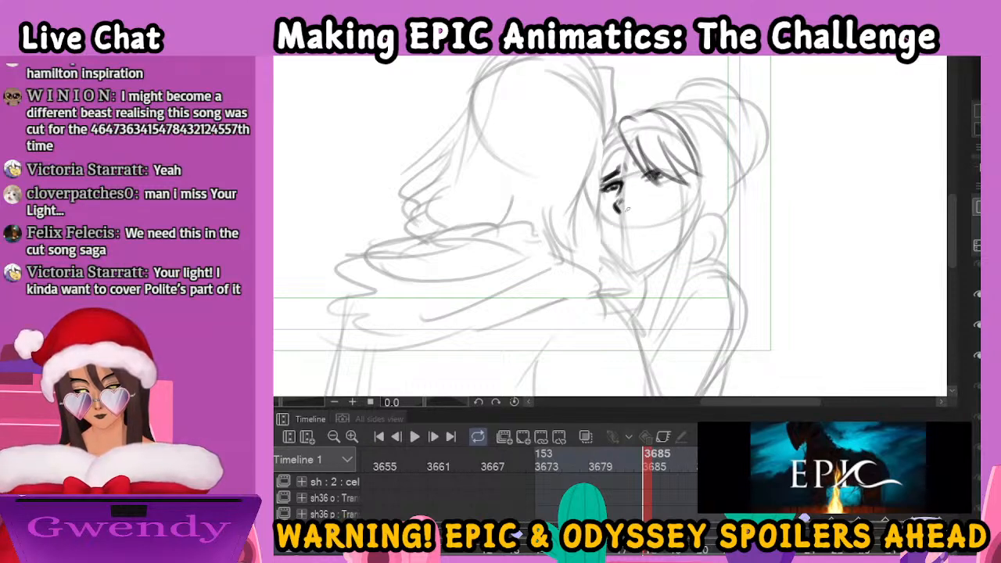
Ink the woman's mouth with a short line for the lower lip, undoing the unwanted strokes
mouse_move(619, 228)
mouse_down()
mouse_move(648, 226)
mouse_move(620, 229)
mouse_move(647, 227)
mouse_move(634, 240)
mouse_up()
key(ctrl+z)
key(ctrl+z)
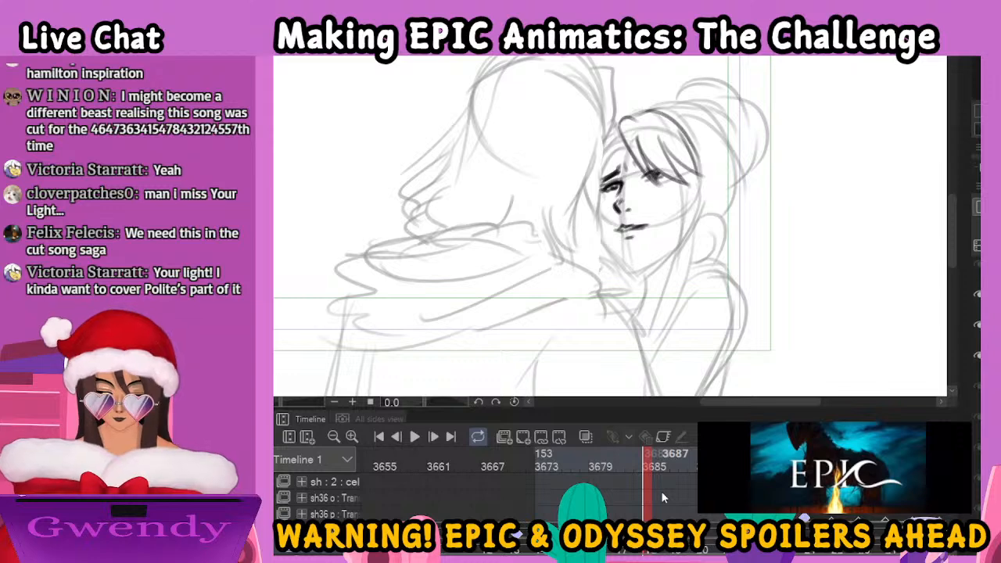
key(ctrl+minus)
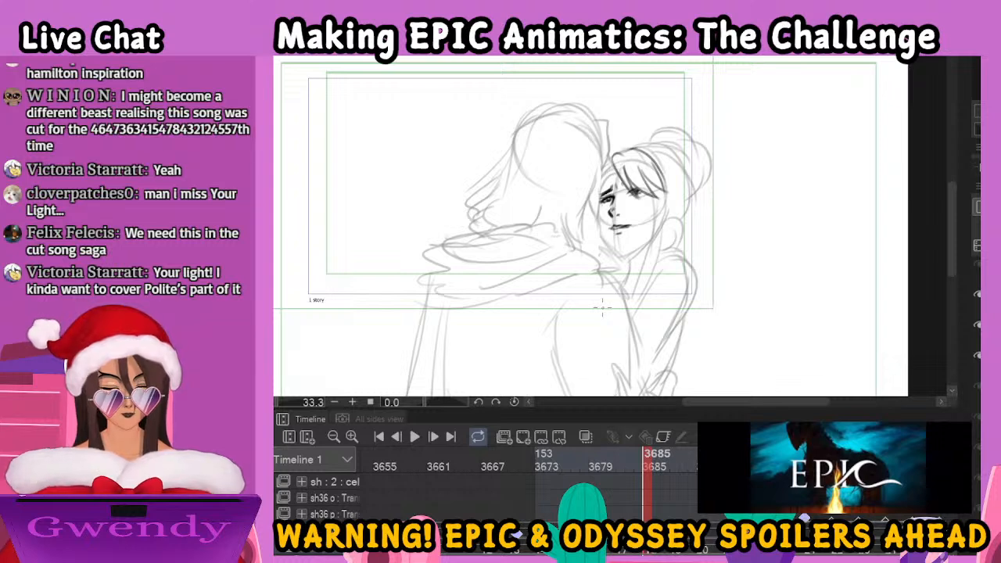
Ink the man's head outline and his wavy shoulder-length hair over the faded sketch, adding loose inner strands
drag(603, 123, 603, 181)
mouse_move(602, 127)
mouse_down()
mouse_move(559, 103)
mouse_move(534, 114)
mouse_move(486, 186)
mouse_move(497, 186)
mouse_move(462, 215)
mouse_move(465, 239)
mouse_up()
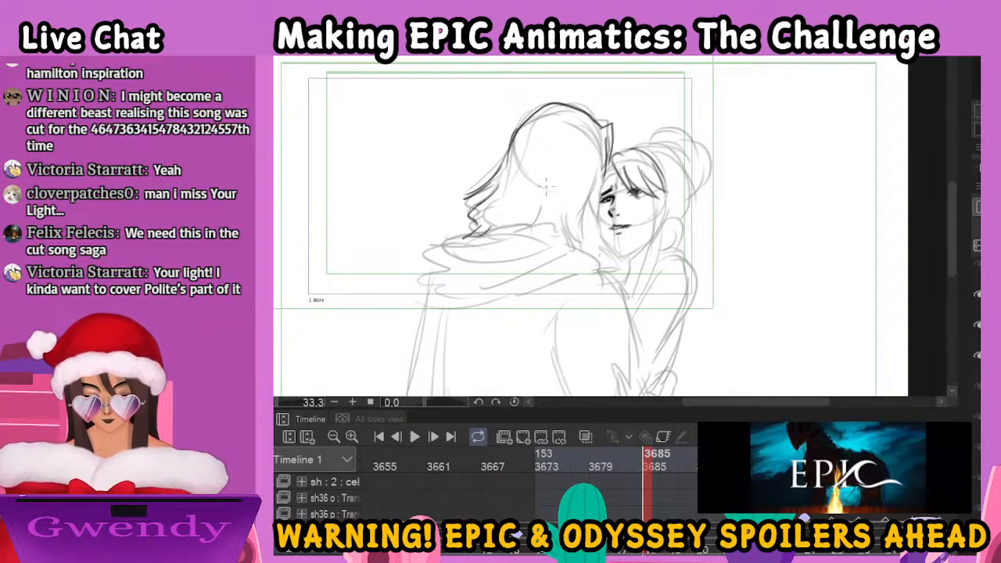
drag(599, 173, 594, 229)
mouse_move(591, 188)
mouse_down()
mouse_move(595, 212)
mouse_move(590, 205)
mouse_move(566, 245)
mouse_up()
mouse_move(549, 205)
mouse_down()
mouse_move(527, 226)
mouse_move(530, 239)
mouse_up()
mouse_move(551, 226)
mouse_down()
mouse_move(526, 242)
mouse_move(549, 239)
mouse_up()
drag(579, 202, 569, 239)
mouse_move(523, 191)
mouse_down()
mouse_move(492, 221)
mouse_move(494, 243)
mouse_move(522, 233)
mouse_up()
Ink the woman's jawline, round earring, ear and the long hair lock beside her face
drag(591, 227, 607, 272)
mouse_move(596, 230)
mouse_down()
mouse_move(613, 254)
mouse_move(626, 248)
mouse_move(623, 259)
mouse_move(653, 235)
mouse_up()
mouse_move(658, 194)
mouse_down()
mouse_move(633, 302)
mouse_move(656, 266)
mouse_move(653, 286)
mouse_up()
mouse_move(663, 222)
mouse_down()
mouse_move(678, 235)
mouse_move(674, 255)
mouse_move(648, 249)
mouse_move(661, 251)
mouse_up()
drag(662, 194, 663, 224)
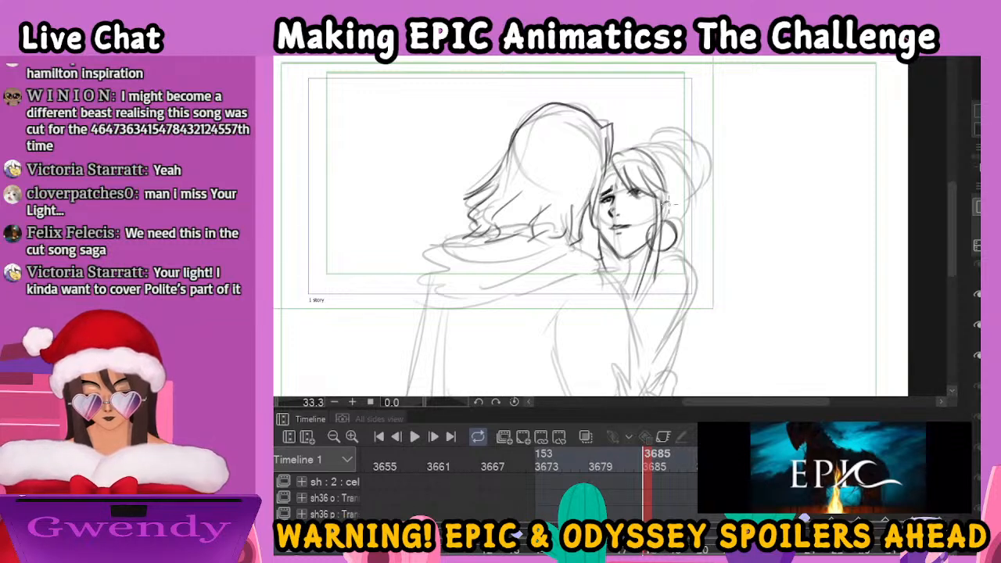
Ink the crown and back of the woman's hair and her tied-up bun
mouse_move(618, 156)
mouse_down()
mouse_move(643, 142)
mouse_move(671, 150)
mouse_move(693, 195)
mouse_move(680, 219)
mouse_up()
drag(687, 173, 681, 211)
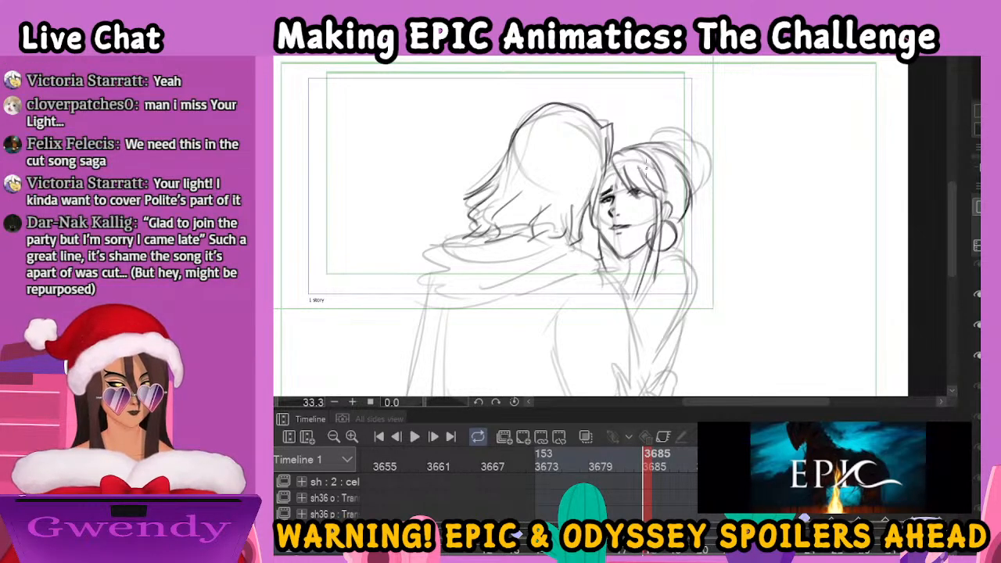
mouse_move(646, 146)
mouse_down()
mouse_move(656, 136)
mouse_move(684, 167)
mouse_move(661, 139)
mouse_move(670, 125)
mouse_move(694, 129)
mouse_move(698, 182)
mouse_move(689, 198)
mouse_up()
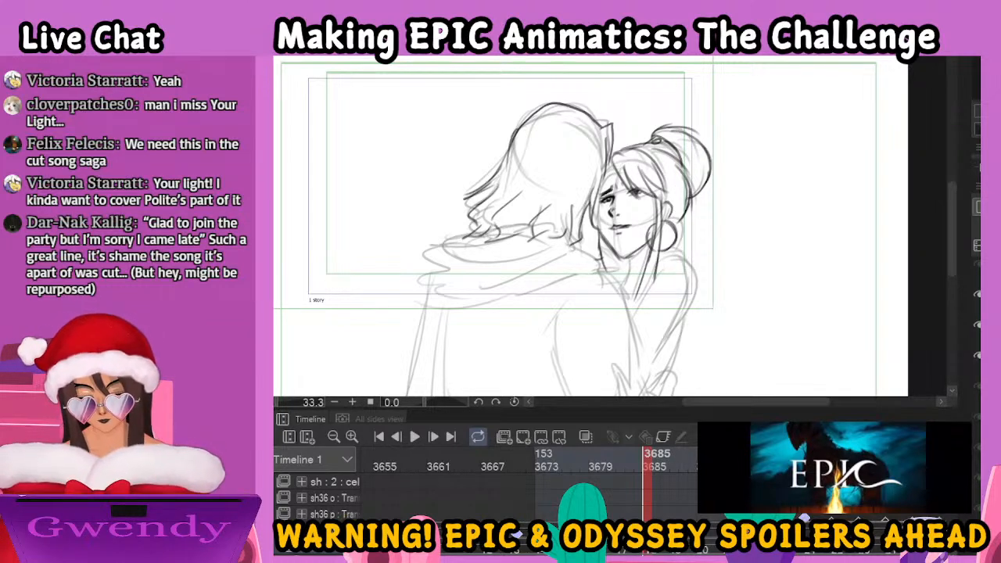
Ink the cloak gathered around the man's shoulders, with its ragged back edge and long curved folds
key(ctrl+minus)
drag(714, 271, 828, 241)
mouse_move(714, 229)
mouse_down()
mouse_move(685, 227)
mouse_move(628, 249)
mouse_move(644, 231)
mouse_up()
mouse_move(694, 208)
mouse_down()
mouse_move(586, 216)
mouse_move(575, 233)
mouse_move(593, 274)
mouse_move(700, 230)
mouse_up()
drag(579, 253, 658, 229)
drag(586, 229, 643, 218)
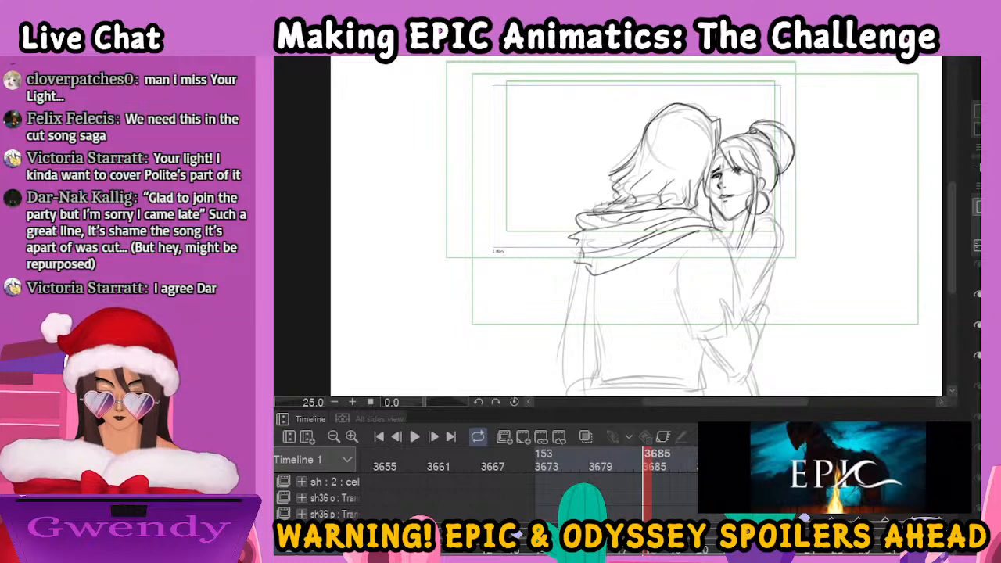
drag(750, 288, 682, 263)
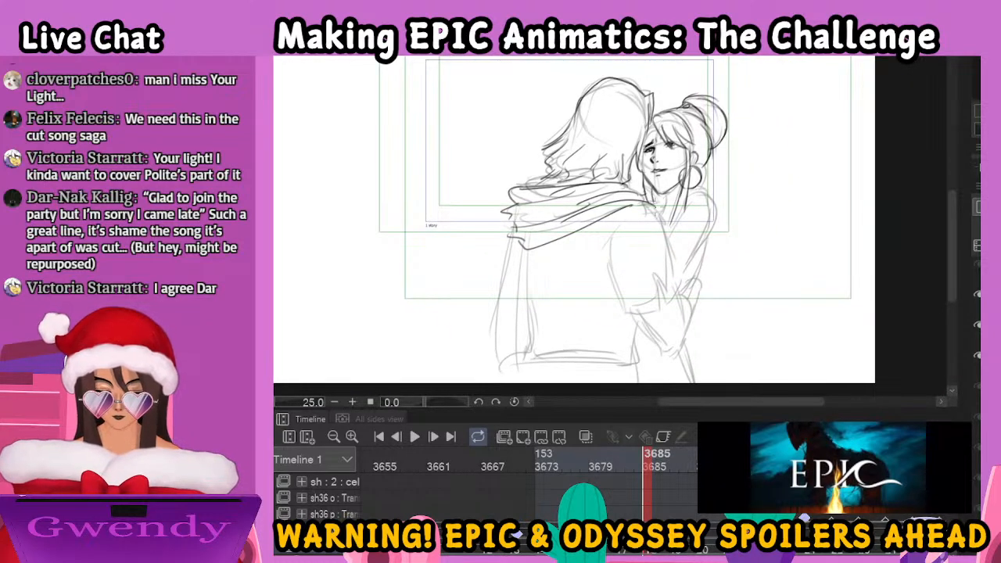
Ink the man's short sleeve around his upper arm, including the notched cuff
mouse_move(642, 192)
mouse_down()
mouse_move(664, 227)
mouse_move(674, 283)
mouse_up()
mouse_move(613, 226)
mouse_down()
mouse_move(627, 319)
mouse_move(623, 311)
mouse_move(660, 315)
mouse_move(676, 271)
mouse_up()
mouse_move(626, 306)
mouse_down()
mouse_move(653, 305)
mouse_move(661, 272)
mouse_move(677, 296)
mouse_up()
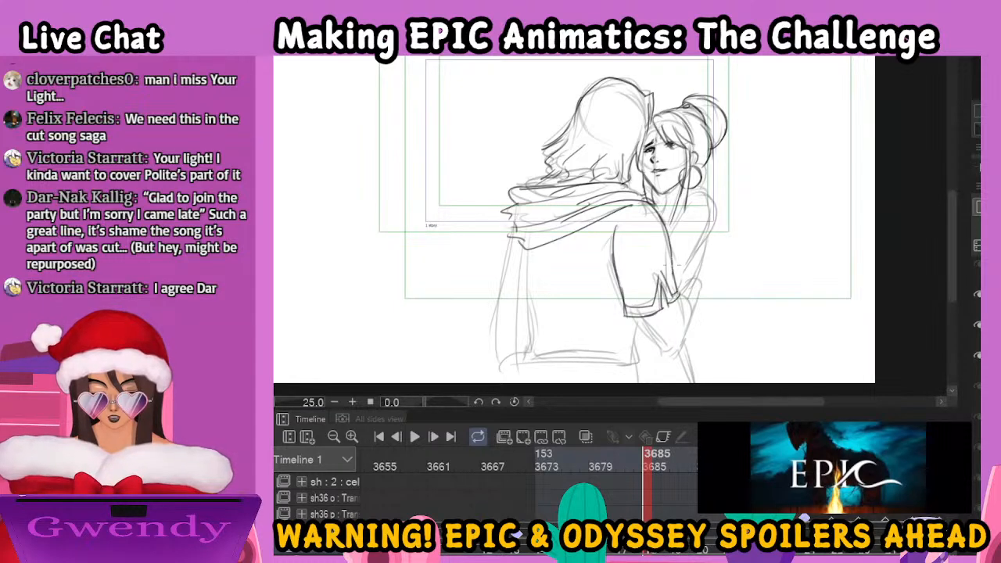
Ink the woman's shoulder and arm behind the man's sleeve, and touch up the lines between their necks
mouse_move(670, 231)
mouse_down()
mouse_move(690, 200)
mouse_move(713, 208)
mouse_move(701, 269)
mouse_move(668, 287)
mouse_up()
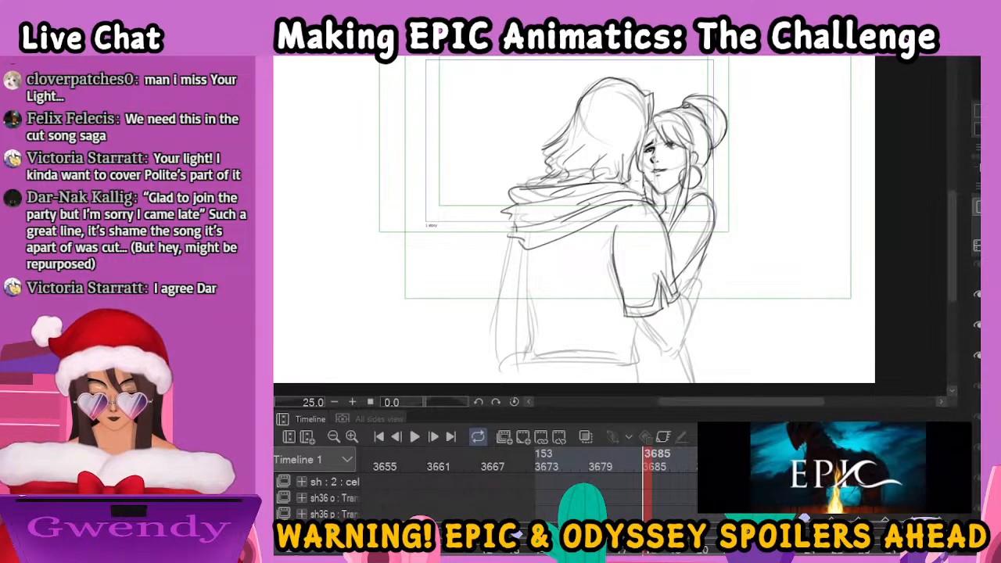
drag(628, 183, 647, 196)
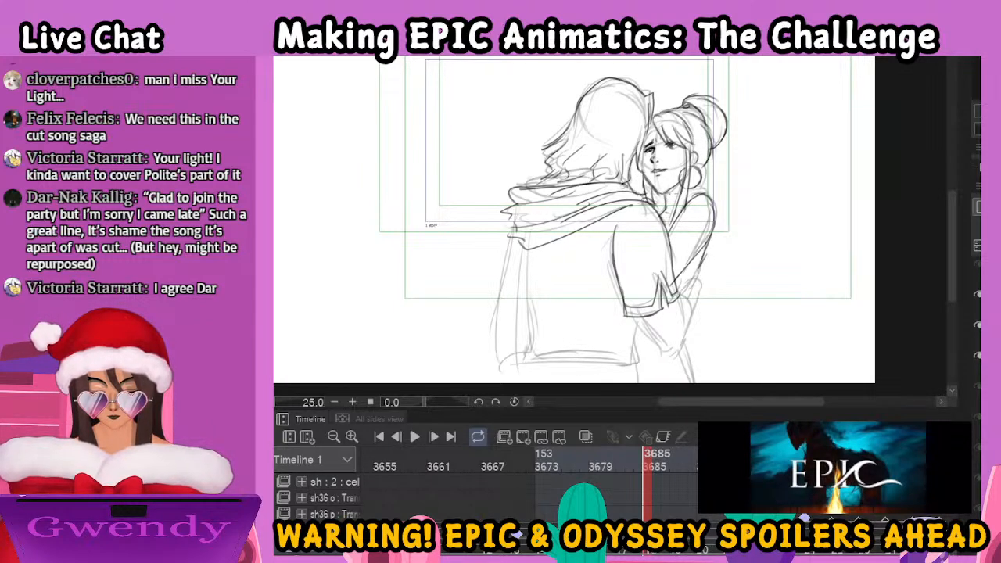
drag(646, 143, 643, 183)
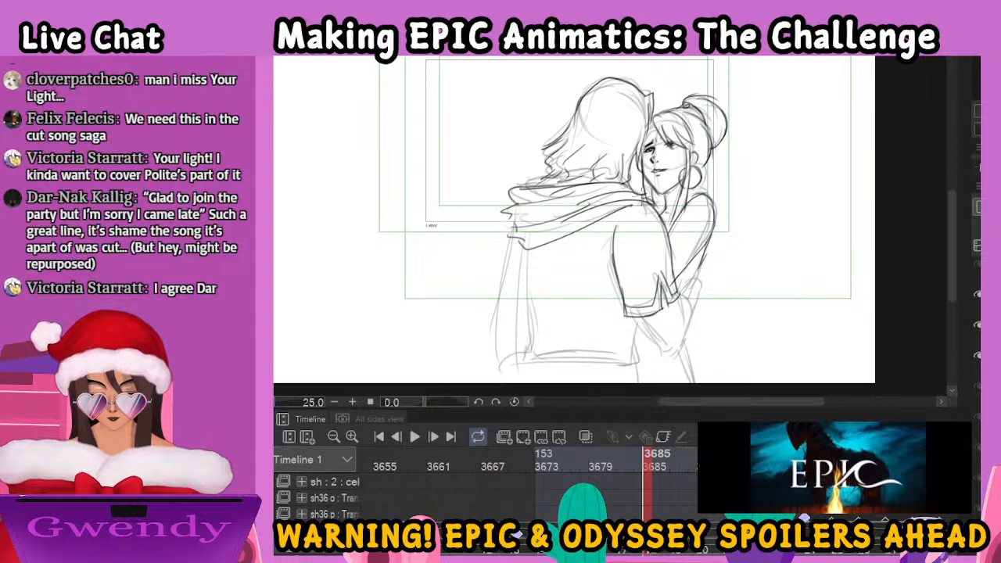
Ink the man's bent forearm below the cuff and the hand beside the woman's waist
mouse_move(631, 312)
mouse_down()
mouse_move(677, 355)
mouse_move(689, 302)
mouse_up()
mouse_move(681, 295)
mouse_down()
mouse_move(693, 310)
mouse_move(691, 281)
mouse_up()
mouse_move(694, 280)
mouse_down()
mouse_move(700, 305)
mouse_move(677, 295)
mouse_up()
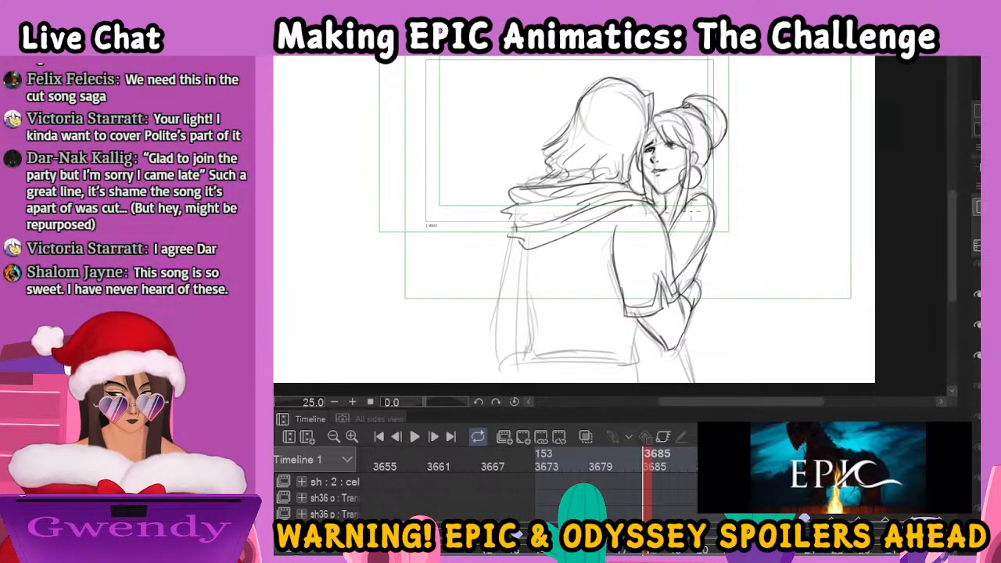
Ink the draped cloth at the woman's hip with its wavy edge and folds below the forearm
drag(725, 309, 739, 264)
mouse_move(654, 276)
mouse_down()
mouse_move(686, 336)
mouse_move(719, 321)
mouse_up()
mouse_move(703, 278)
mouse_down()
mouse_move(721, 300)
mouse_move(719, 337)
mouse_up()
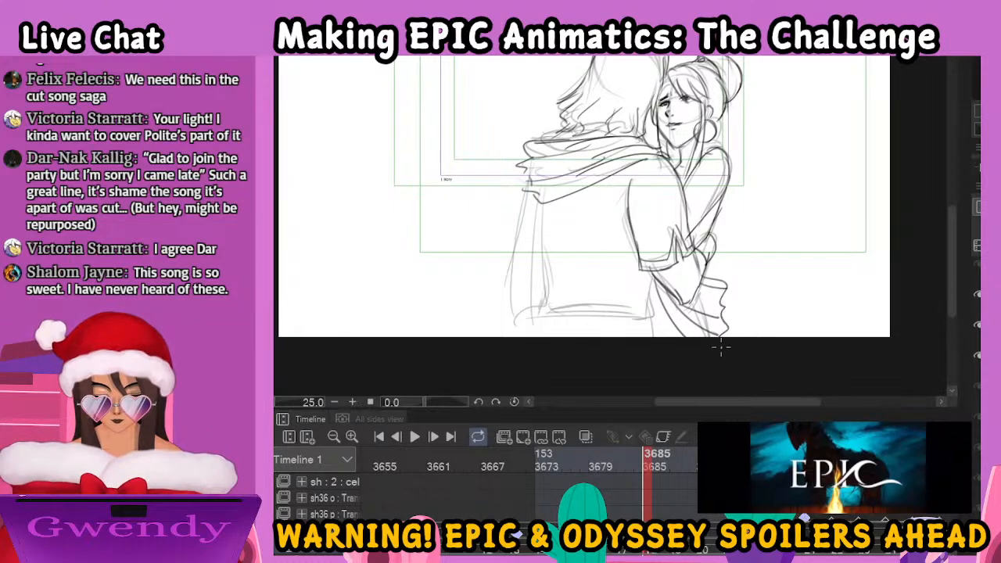
Ink the cape hanging down the man's back, the side and hem of his tunic, and the lines below it
drag(547, 201, 521, 340)
drag(537, 200, 502, 330)
drag(528, 187, 496, 341)
mouse_move(547, 272)
mouse_down()
mouse_move(539, 307)
mouse_move(561, 313)
mouse_move(613, 298)
mouse_move(653, 314)
mouse_move(662, 281)
mouse_up()
mouse_move(541, 316)
mouse_down()
mouse_move(654, 319)
mouse_move(538, 338)
mouse_up()
drag(642, 316, 655, 338)
drag(665, 302, 663, 338)
mouse_move(717, 266)
mouse_down()
mouse_move(707, 323)
mouse_move(676, 326)
mouse_up()
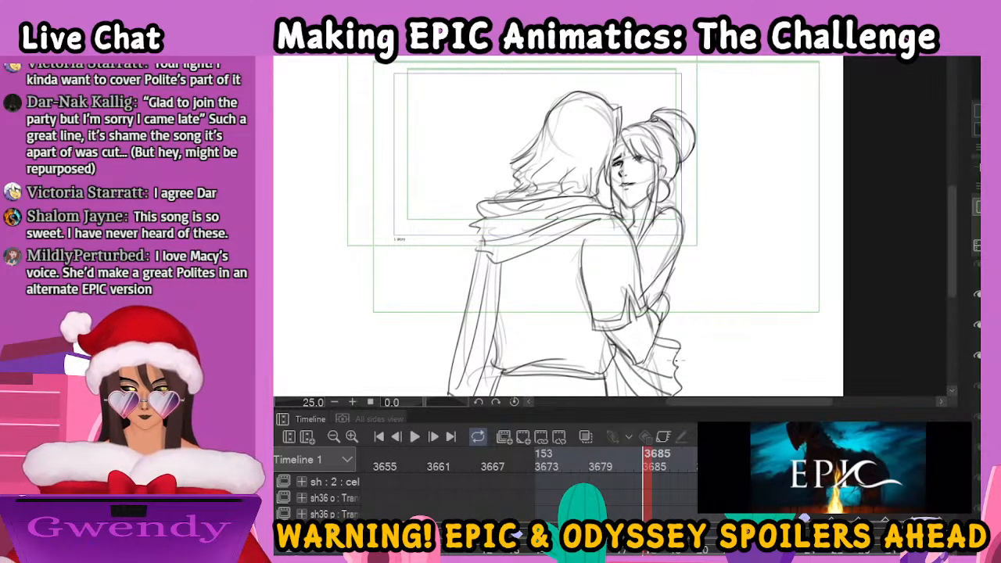
Flip between the inked embrace and the next drawing at frame 3688, and fade that drawing's rough sketch for inking
click(675, 466)
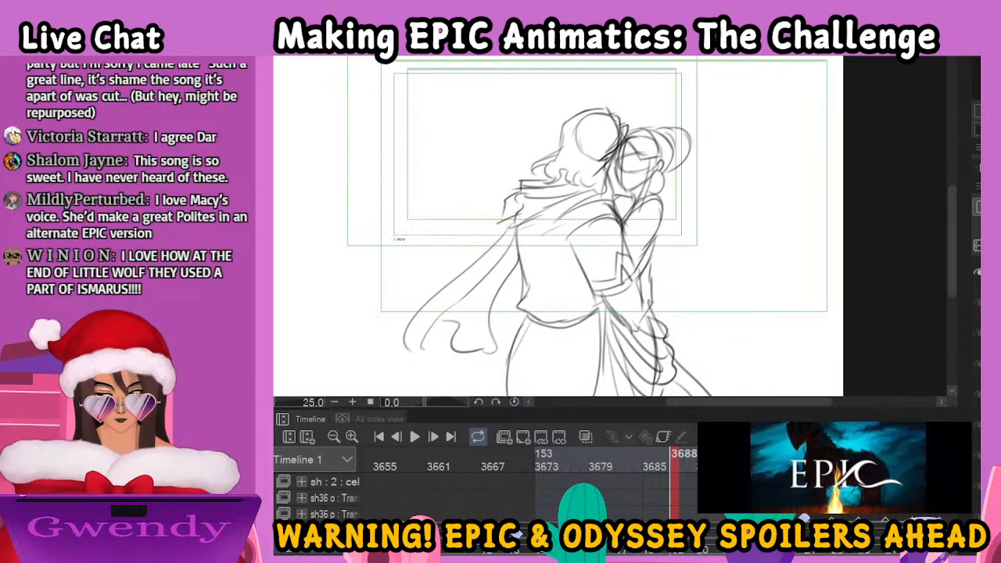
click(657, 467)
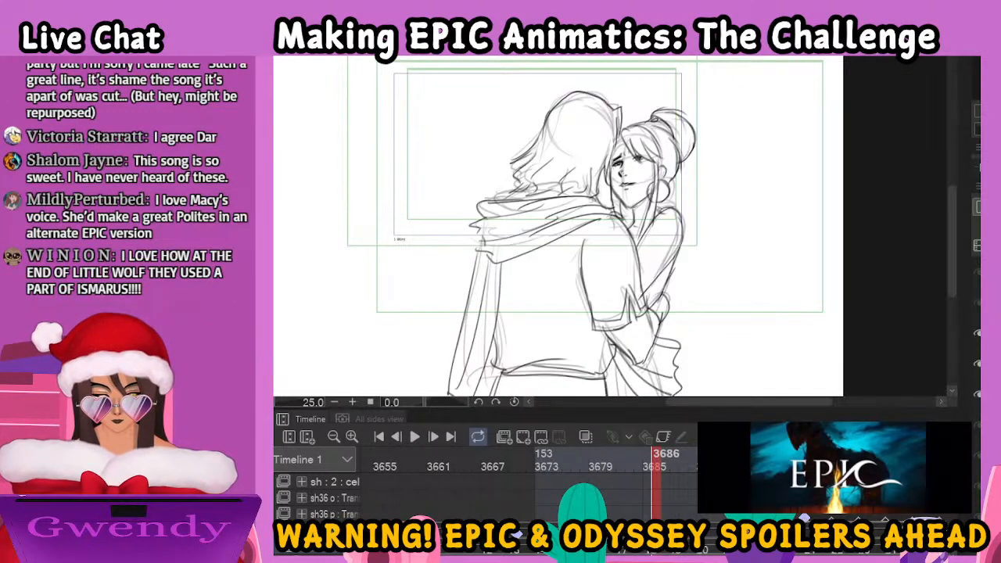
click(675, 466)
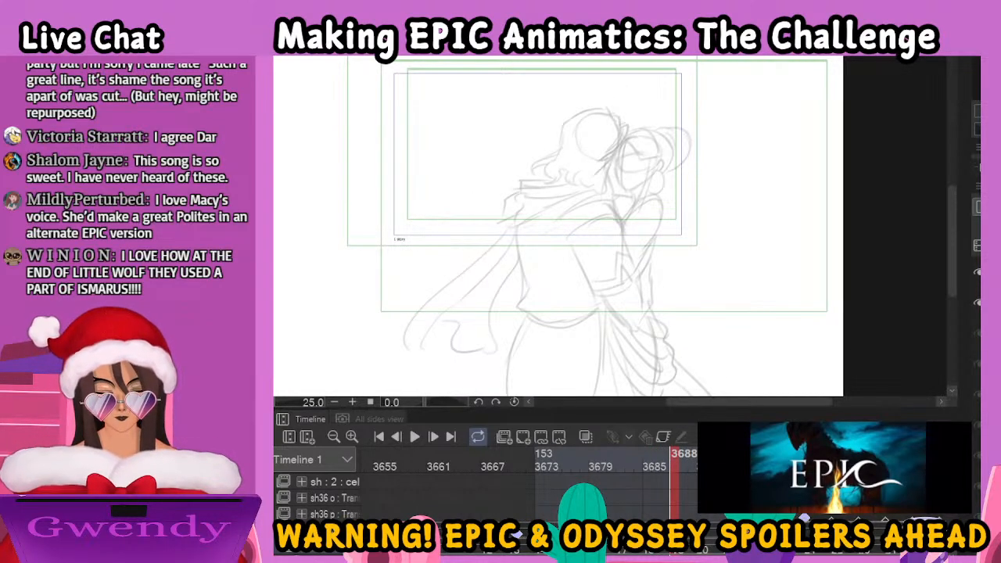
scroll(598, 224, up, 3)
drag(761, 179, 706, 308)
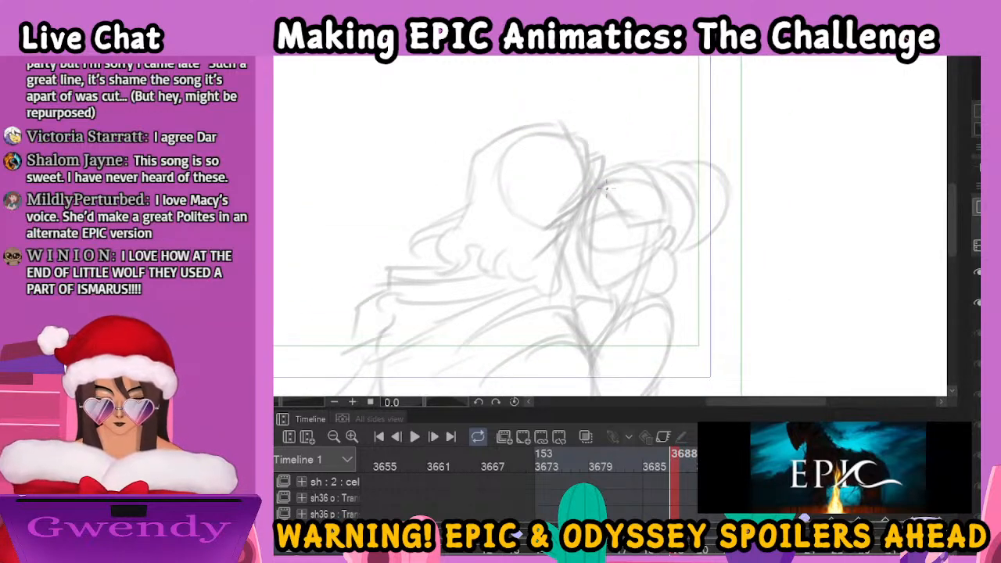
Ink the woman's bangs as pointed strands across her forehead in the frame 3688 drawing
drag(601, 183, 628, 231)
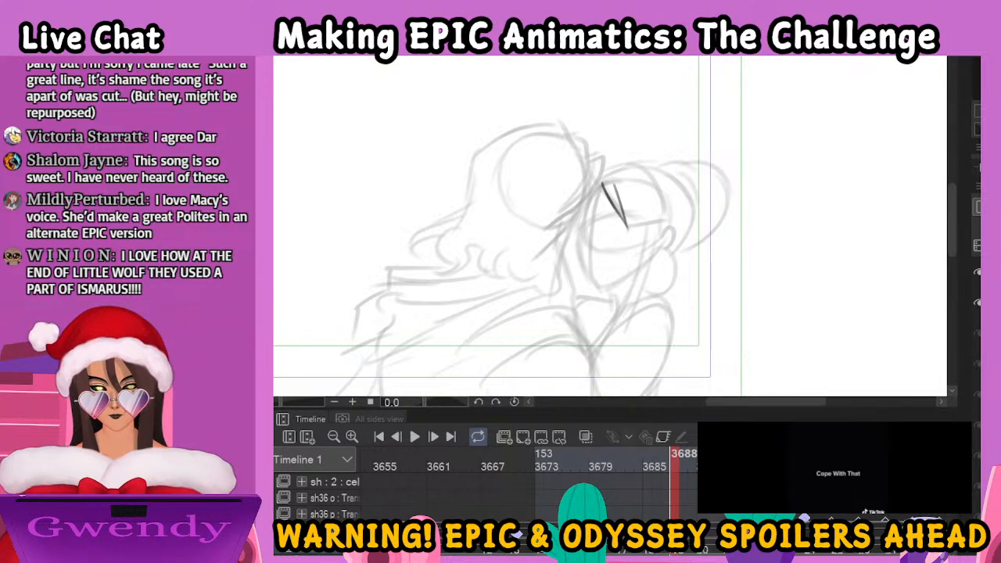
drag(618, 192, 636, 229)
drag(622, 176, 649, 232)
drag(644, 195, 654, 231)
drag(650, 189, 657, 213)
Ink the woman's eyebrows, closed eyes and nose beneath the bangs
mouse_move(592, 214)
mouse_down()
mouse_move(584, 221)
mouse_move(632, 207)
mouse_up()
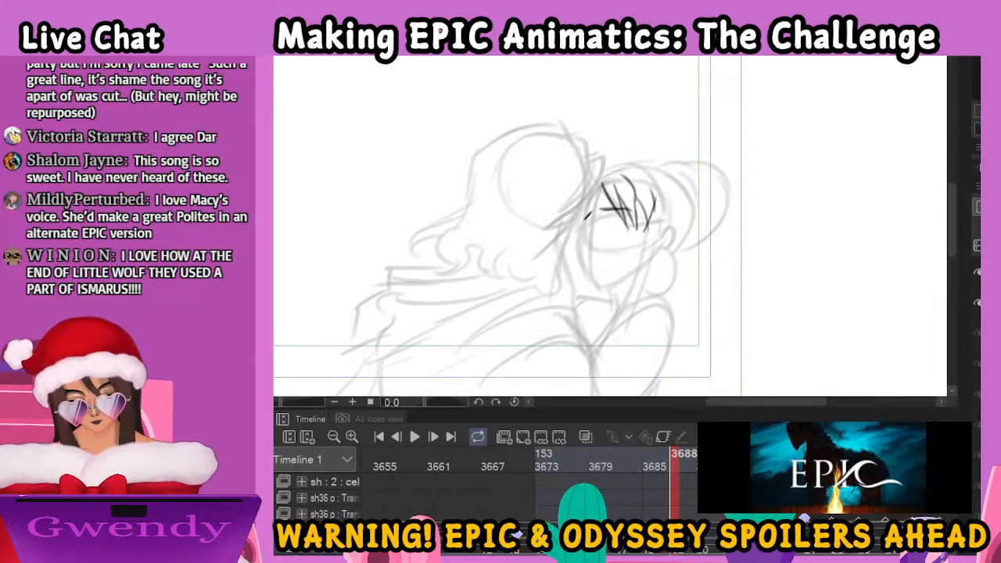
mouse_move(674, 464)
mouse_down()
mouse_move(715, 465)
mouse_move(657, 473)
mouse_move(680, 473)
mouse_up()
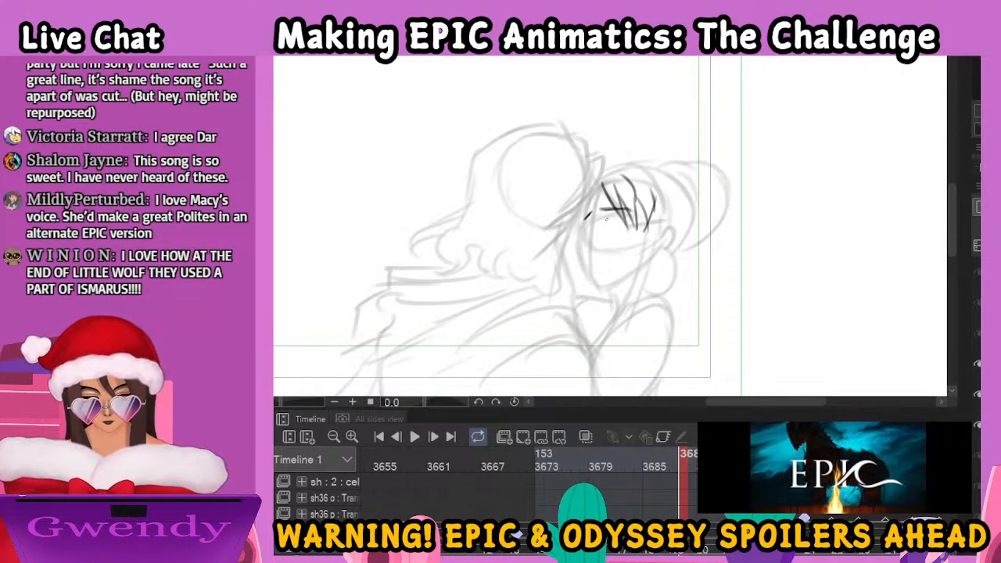
mouse_move(605, 220)
mouse_down()
mouse_move(624, 219)
mouse_move(585, 234)
mouse_up()
drag(591, 226, 584, 240)
drag(585, 237, 592, 244)
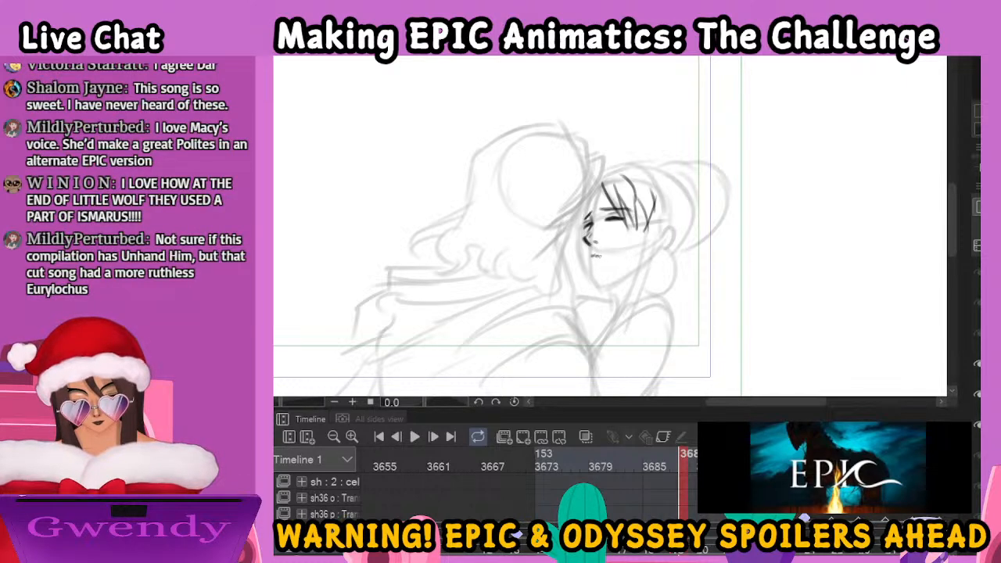
Ink the woman's lips and jawline, undo the unwanted jaw strokes, and redraw the jaw
drag(593, 257, 602, 264)
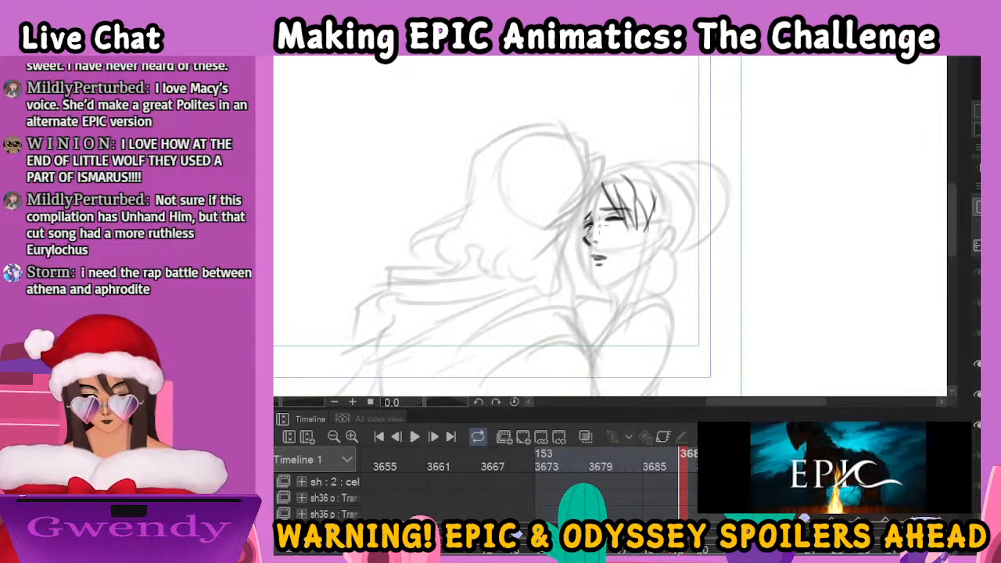
mouse_move(590, 205)
mouse_down()
mouse_move(578, 249)
mouse_move(577, 234)
mouse_move(599, 289)
mouse_move(637, 276)
mouse_up()
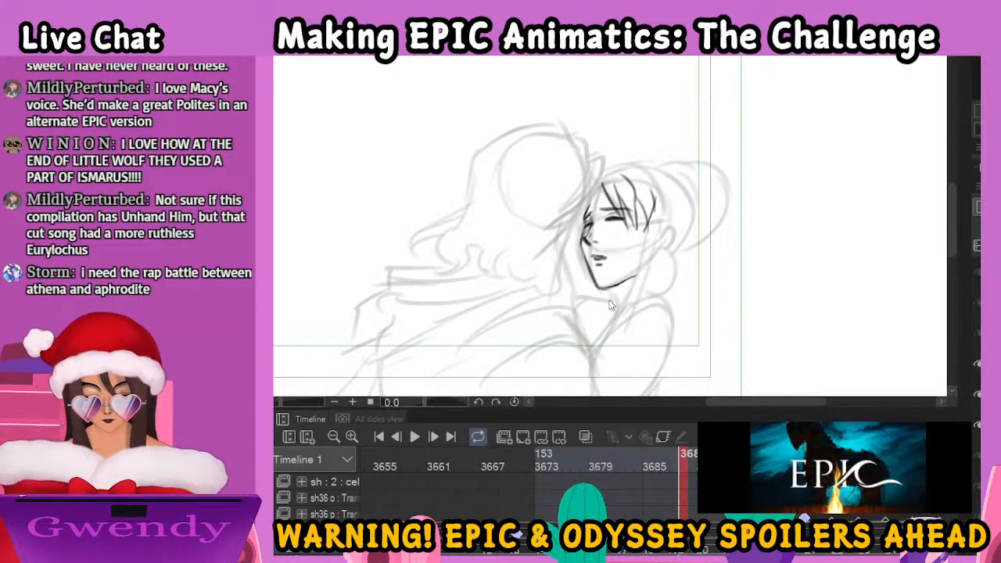
key(ctrl+z)
key(ctrl+z)
key(ctrl+z)
key(ctrl+z)
key(ctrl+z)
key(ctrl+z)
key(ctrl+z)
mouse_move(581, 244)
mouse_down()
mouse_move(599, 290)
mouse_move(643, 268)
mouse_up()
Ink the long hair lock beside the woman's cheek, her round earring and her ear
mouse_move(638, 218)
mouse_down()
mouse_move(623, 316)
mouse_move(647, 293)
mouse_move(642, 305)
mouse_up()
mouse_move(634, 258)
mouse_down()
mouse_move(630, 288)
mouse_move(660, 286)
mouse_move(667, 271)
mouse_move(651, 255)
mouse_move(667, 278)
mouse_up()
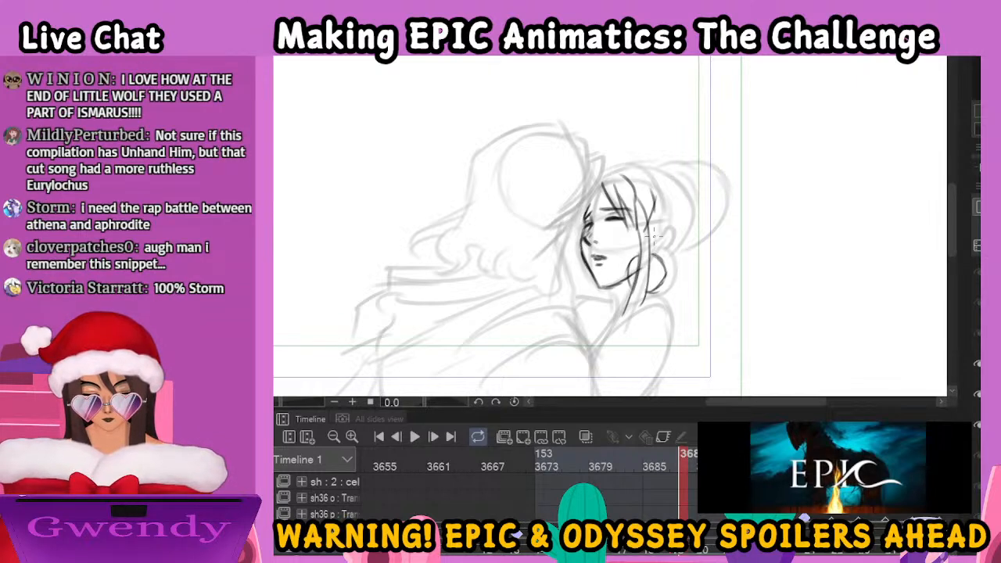
mouse_move(648, 224)
mouse_down()
mouse_move(665, 228)
mouse_move(654, 249)
mouse_up()
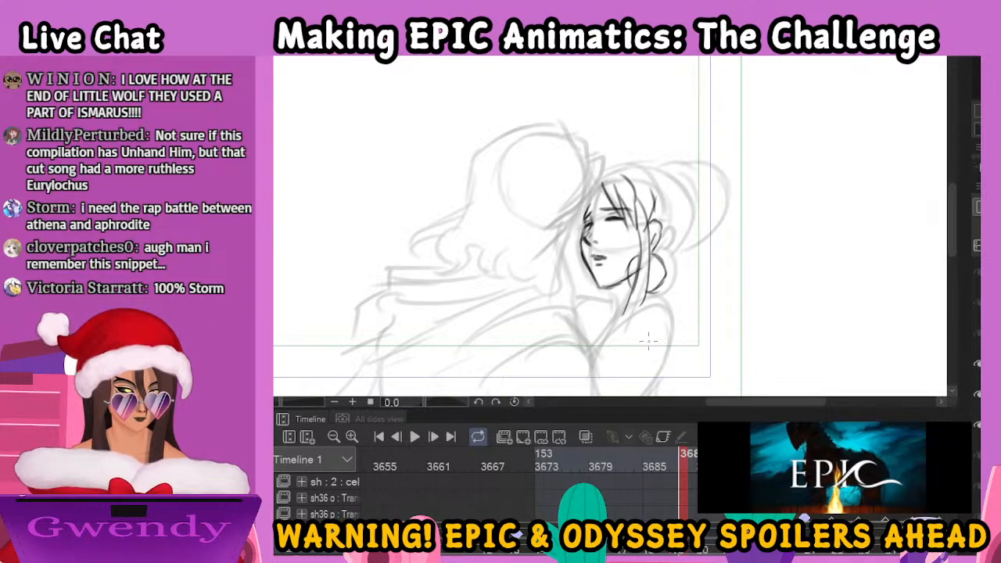
Ink the man's head outline and wavy hair, with curled ends falling over his collar
mouse_move(594, 170)
mouse_down()
mouse_move(566, 210)
mouse_move(583, 182)
mouse_move(571, 282)
mouse_up()
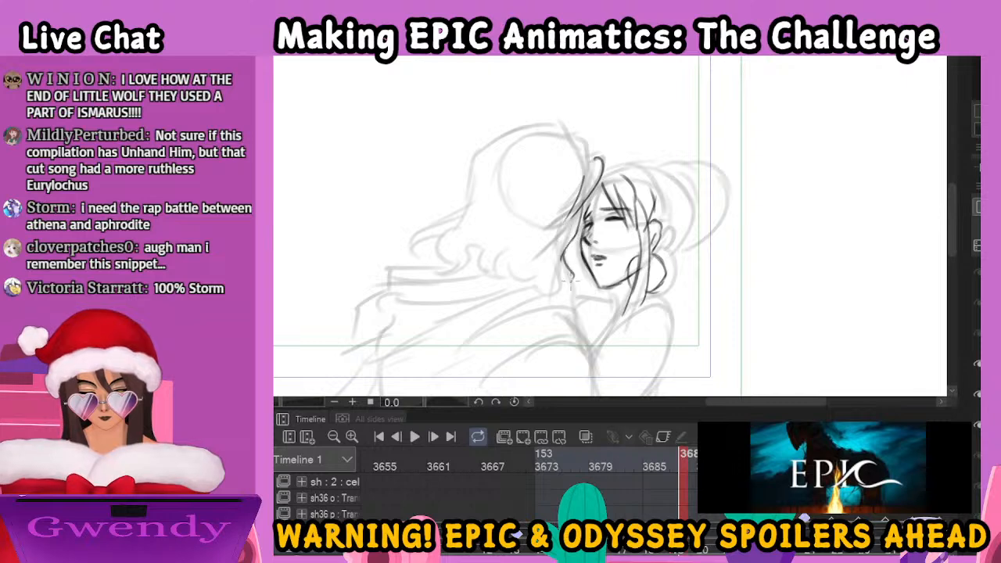
mouse_move(547, 231)
mouse_down()
mouse_move(542, 266)
mouse_move(571, 296)
mouse_up()
mouse_move(541, 264)
mouse_down()
mouse_move(508, 281)
mouse_move(511, 295)
mouse_move(501, 287)
mouse_move(491, 255)
mouse_move(517, 233)
mouse_up()
mouse_move(602, 163)
mouse_down()
mouse_move(592, 138)
mouse_move(567, 128)
mouse_move(490, 146)
mouse_move(469, 202)
mouse_move(427, 213)
mouse_move(419, 245)
mouse_move(452, 229)
mouse_move(443, 252)
mouse_move(458, 273)
mouse_move(496, 235)
mouse_move(472, 265)
mouse_move(486, 273)
mouse_up()
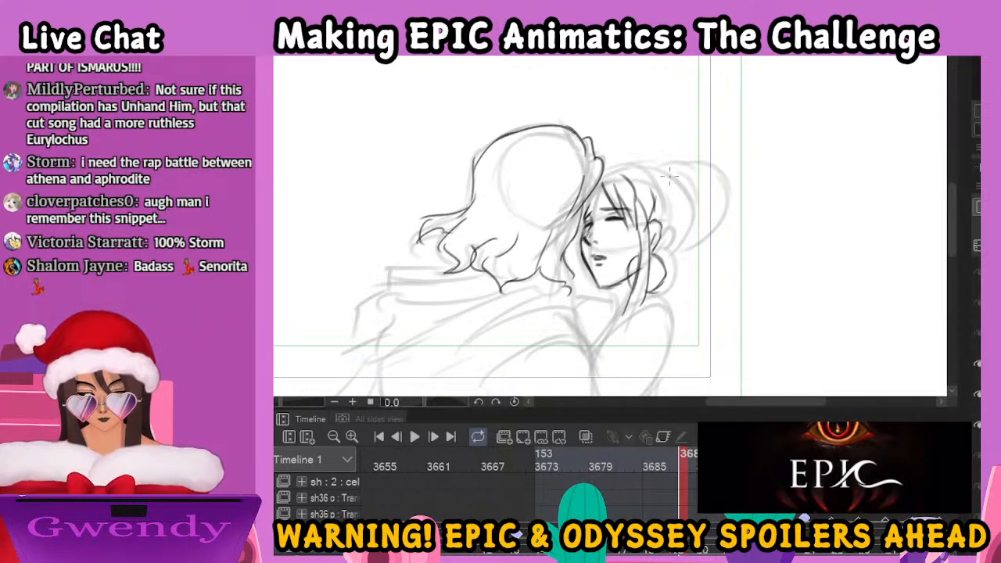
Ink the top and back of the woman's hair, the hair tie and the round bun
mouse_move(602, 167)
mouse_down()
mouse_move(657, 182)
mouse_move(598, 202)
mouse_move(590, 190)
mouse_move(597, 198)
mouse_move(582, 229)
mouse_up()
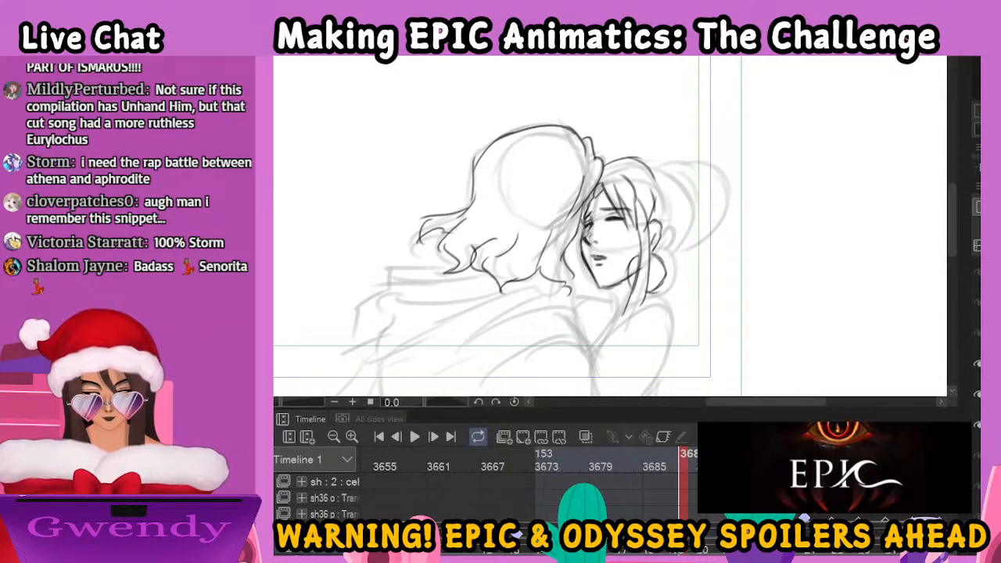
mouse_move(649, 160)
mouse_down()
mouse_move(685, 176)
mouse_move(695, 200)
mouse_move(696, 235)
mouse_move(661, 261)
mouse_up()
mouse_move(664, 159)
mouse_down()
mouse_move(682, 159)
mouse_move(691, 185)
mouse_up()
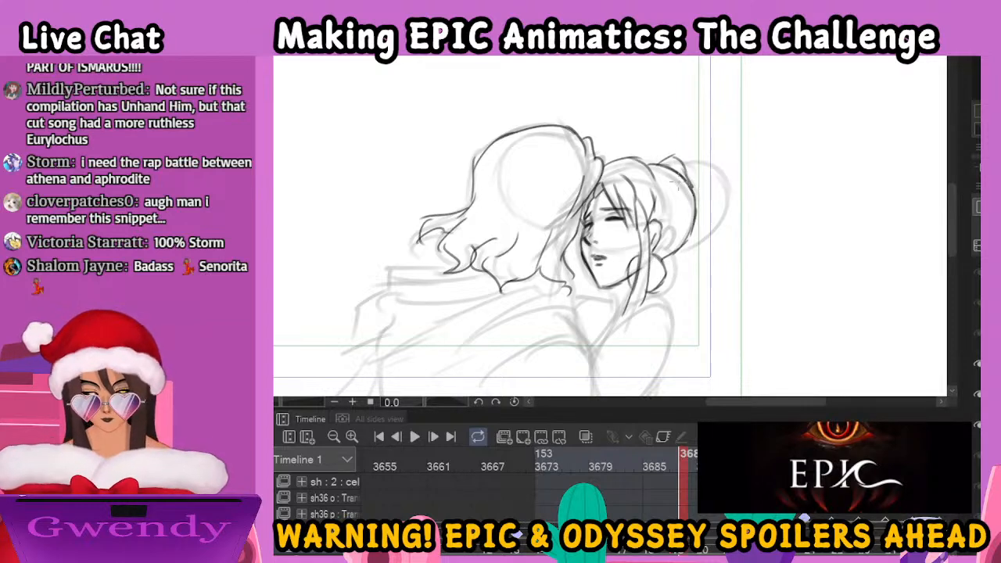
drag(662, 163, 674, 164)
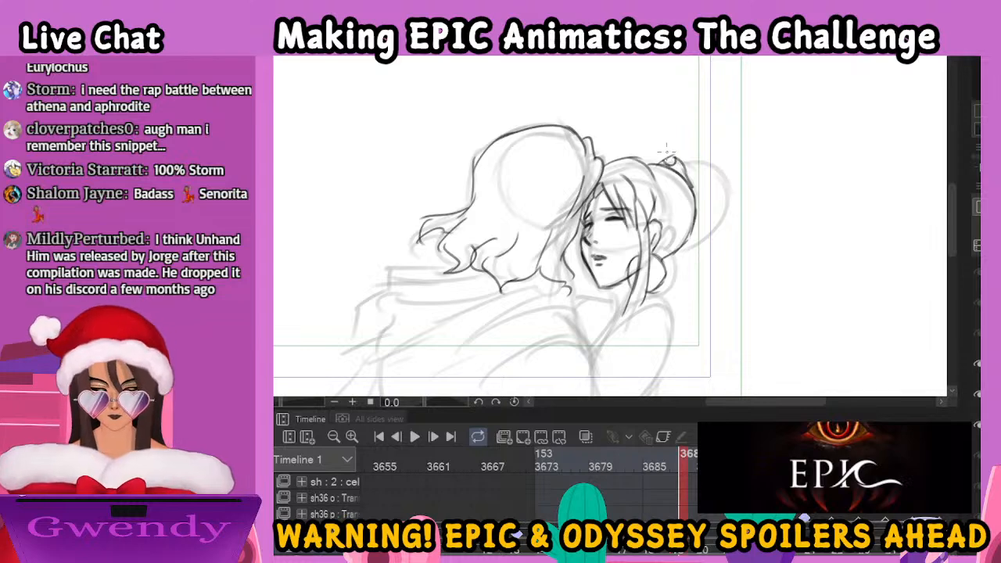
mouse_move(677, 161)
mouse_down()
mouse_move(694, 151)
mouse_move(726, 205)
mouse_move(721, 223)
mouse_move(696, 234)
mouse_up()
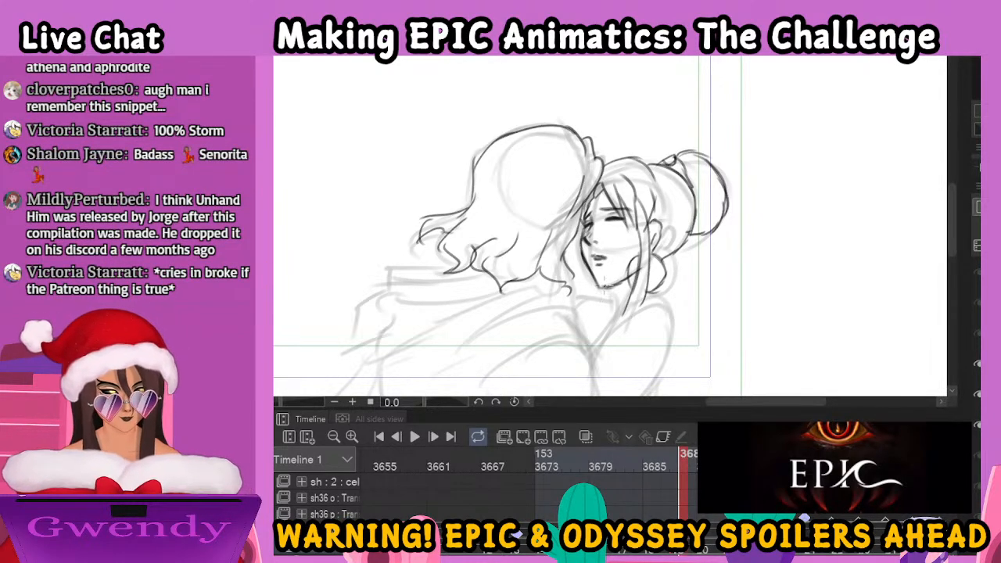
Ink the man's short sleeve with its notched cuff and the layered cloak folds draped around his neck and shoulders
mouse_move(664, 279)
mouse_down()
mouse_move(677, 277)
mouse_move(708, 164)
mouse_move(706, 182)
mouse_up()
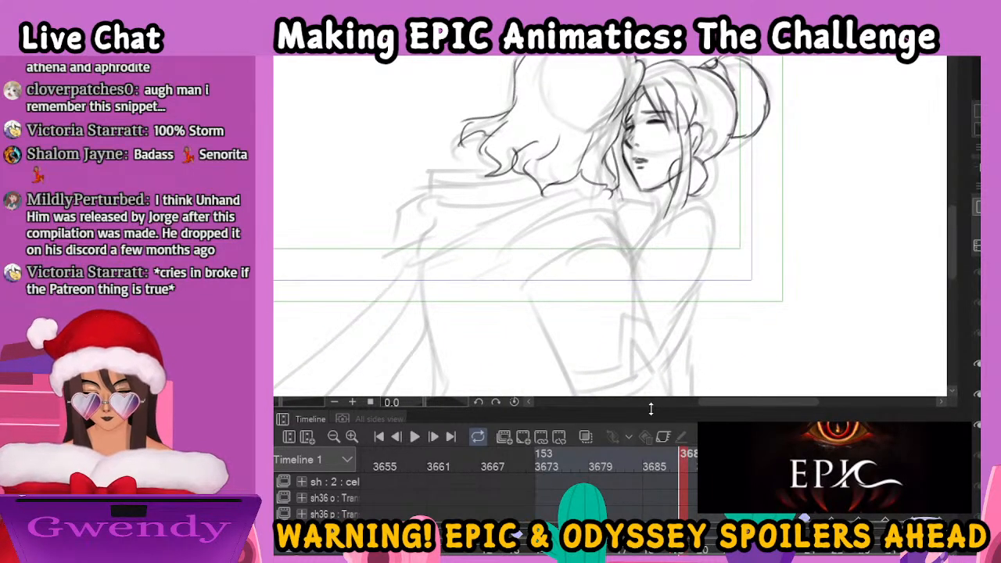
key(ctrl+minus)
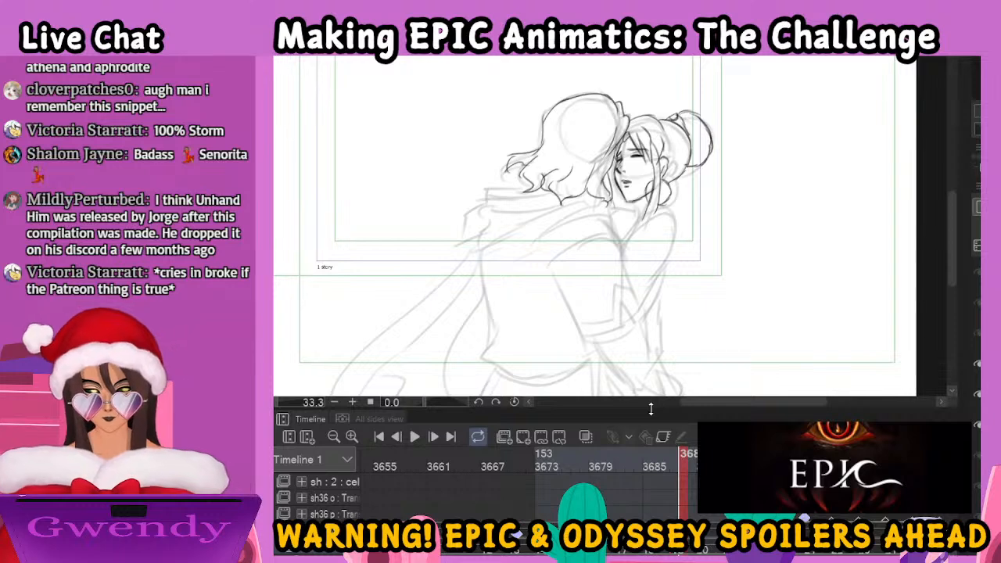
mouse_move(722, 289)
mouse_down()
mouse_move(760, 293)
mouse_move(797, 211)
mouse_up()
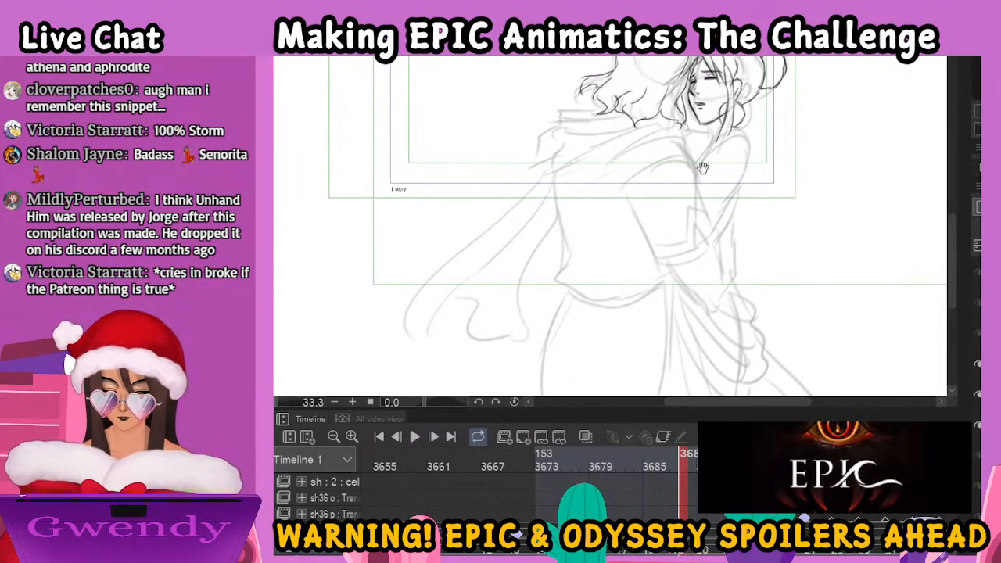
mouse_move(630, 189)
mouse_down()
mouse_move(668, 256)
mouse_move(684, 255)
mouse_move(718, 231)
mouse_up()
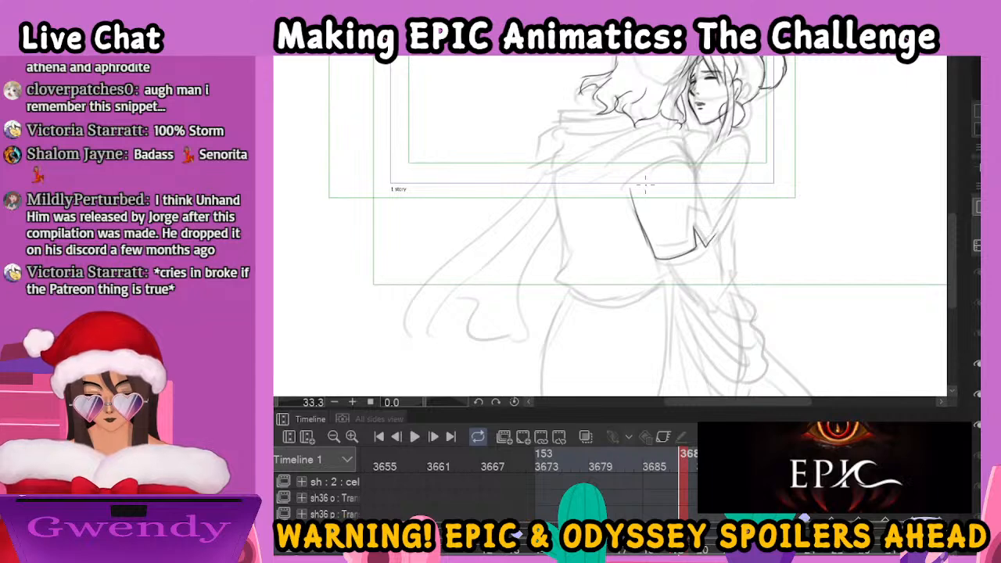
mouse_move(680, 136)
mouse_down()
mouse_move(577, 172)
mouse_move(579, 160)
mouse_move(543, 172)
mouse_move(540, 164)
mouse_move(546, 187)
mouse_move(598, 182)
mouse_move(653, 137)
mouse_move(536, 158)
mouse_move(653, 133)
mouse_move(546, 165)
mouse_move(534, 141)
mouse_move(544, 143)
mouse_move(551, 120)
mouse_move(585, 115)
mouse_move(564, 123)
mouse_move(634, 205)
mouse_up()
drag(682, 166, 716, 230)
mouse_move(652, 251)
mouse_down()
mouse_move(690, 216)
mouse_move(693, 244)
mouse_up()
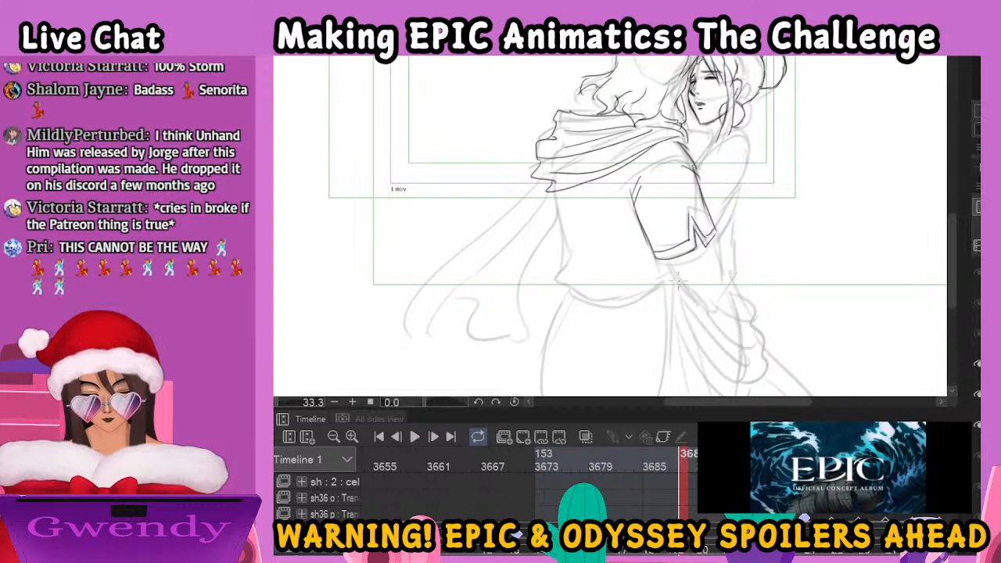
Ink the man's forearm around the woman's waist and her shoulder, arm and neckline, and undo the last stray stroke
mouse_move(675, 277)
mouse_down()
mouse_move(710, 311)
mouse_move(721, 296)
mouse_up()
drag(724, 236, 712, 269)
mouse_move(726, 266)
mouse_down()
mouse_move(710, 301)
mouse_move(730, 283)
mouse_move(733, 220)
mouse_up()
mouse_move(694, 166)
mouse_down()
mouse_move(729, 140)
mouse_move(753, 141)
mouse_move(715, 228)
mouse_up()
mouse_move(740, 186)
mouse_down()
mouse_move(721, 244)
mouse_move(729, 245)
mouse_up()
drag(729, 211, 732, 228)
mouse_move(686, 124)
mouse_down()
mouse_move(694, 152)
mouse_move(715, 139)
mouse_move(737, 146)
mouse_move(692, 150)
mouse_move(694, 173)
mouse_up()
mouse_move(713, 131)
mouse_down()
mouse_move(694, 150)
mouse_move(692, 139)
mouse_up()
key(ctrl+z)
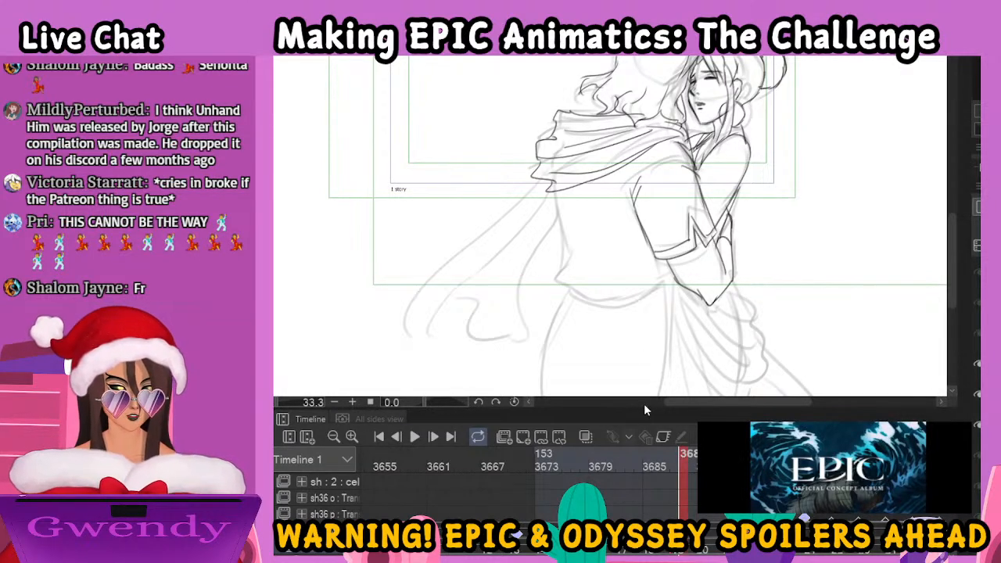
Ink the man's back, shirt folds and waistband, and the two side contours of his lower garment down to the canvas edge
key(ctrl+minus)
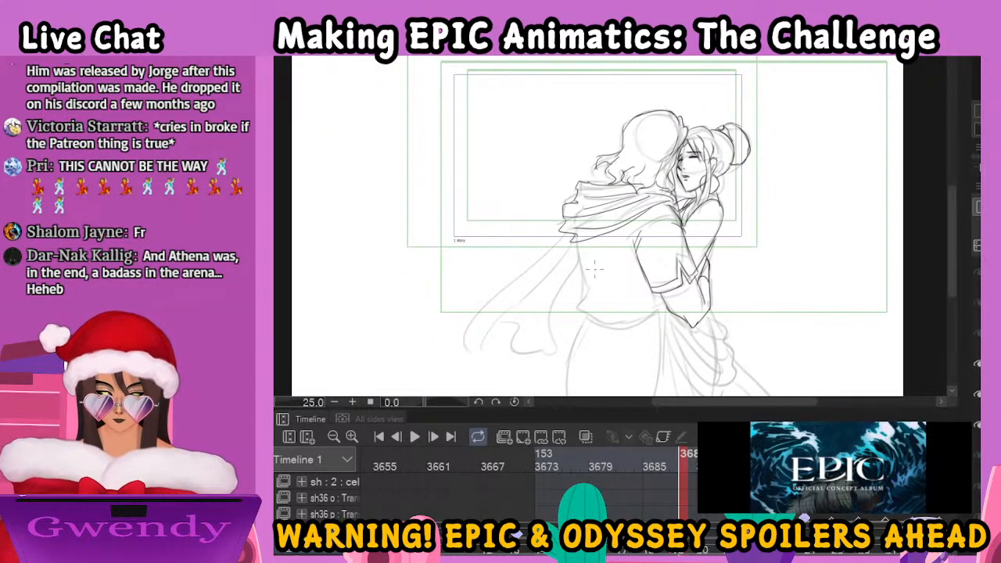
mouse_move(580, 243)
mouse_down()
mouse_move(587, 296)
mouse_move(625, 288)
mouse_up()
mouse_move(604, 306)
mouse_down()
mouse_move(625, 296)
mouse_move(587, 315)
mouse_move(657, 317)
mouse_up()
mouse_move(595, 324)
mouse_down()
mouse_move(668, 311)
mouse_move(654, 397)
mouse_up()
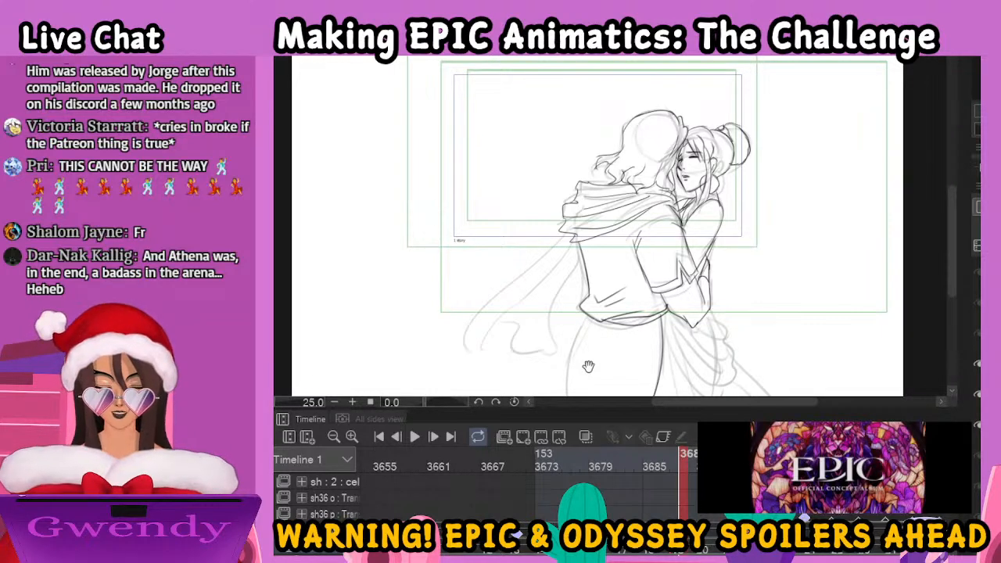
drag(740, 323, 759, 248)
drag(606, 244, 585, 323)
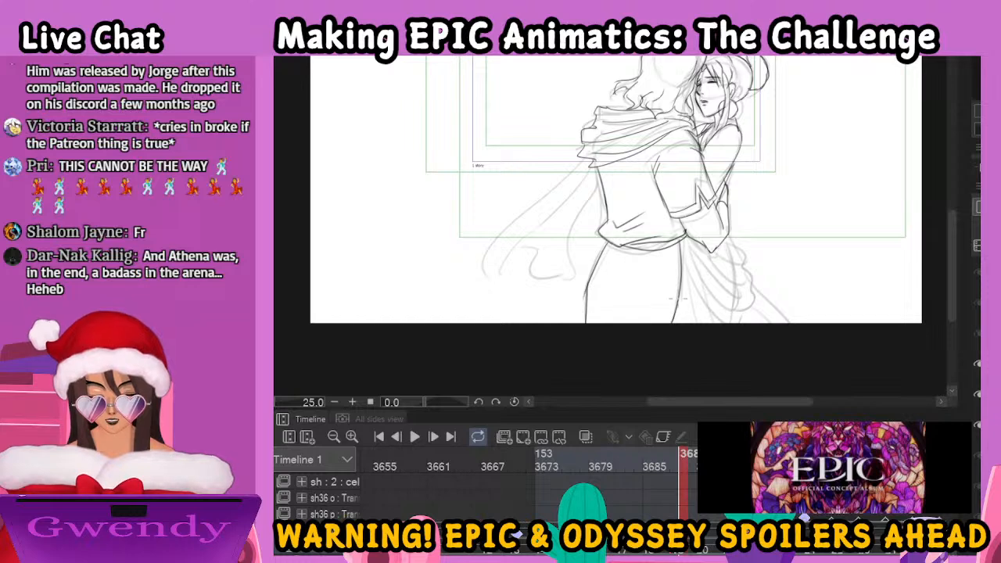
Ink the woman's gathered skirt beside the man's hip, with its wavy outer edge and long drapery folds
mouse_move(687, 246)
mouse_down()
mouse_move(753, 278)
mouse_move(722, 262)
mouse_move(754, 240)
mouse_up()
drag(754, 240, 756, 298)
mouse_move(692, 252)
mouse_down()
mouse_move(761, 306)
mouse_move(717, 323)
mouse_up()
mouse_move(709, 281)
mouse_down()
mouse_move(732, 322)
mouse_move(761, 322)
mouse_up()
drag(687, 278, 683, 323)
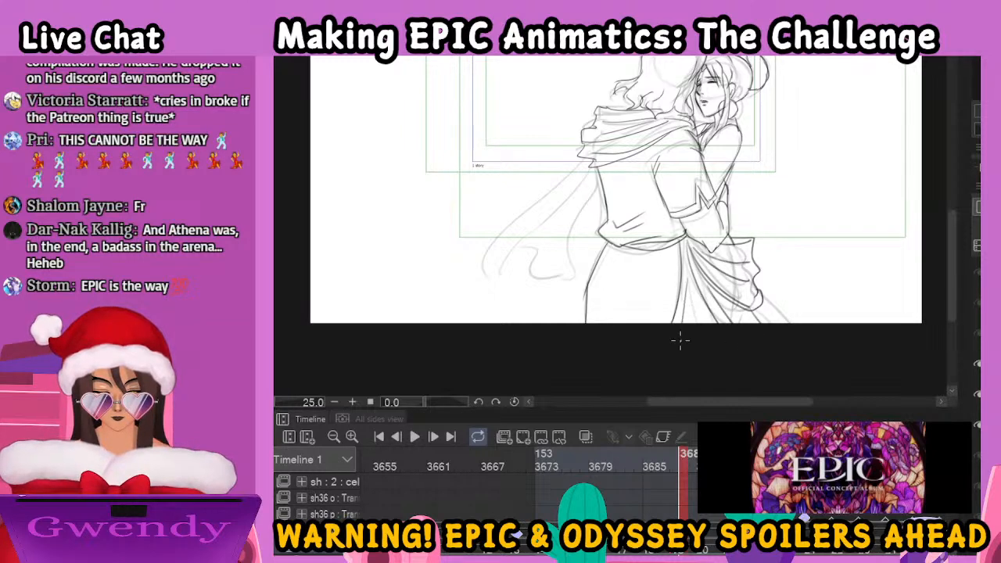
Ink the man's cape trailing behind his back, with its side contours, wavy hem and inner folds
mouse_move(585, 160)
mouse_down()
mouse_move(519, 221)
mouse_move(499, 290)
mouse_move(551, 221)
mouse_up()
mouse_move(505, 265)
mouse_down()
mouse_move(535, 291)
mouse_move(574, 293)
mouse_up()
drag(591, 182, 564, 296)
mouse_move(588, 198)
mouse_down()
mouse_move(581, 278)
mouse_move(565, 291)
mouse_up()
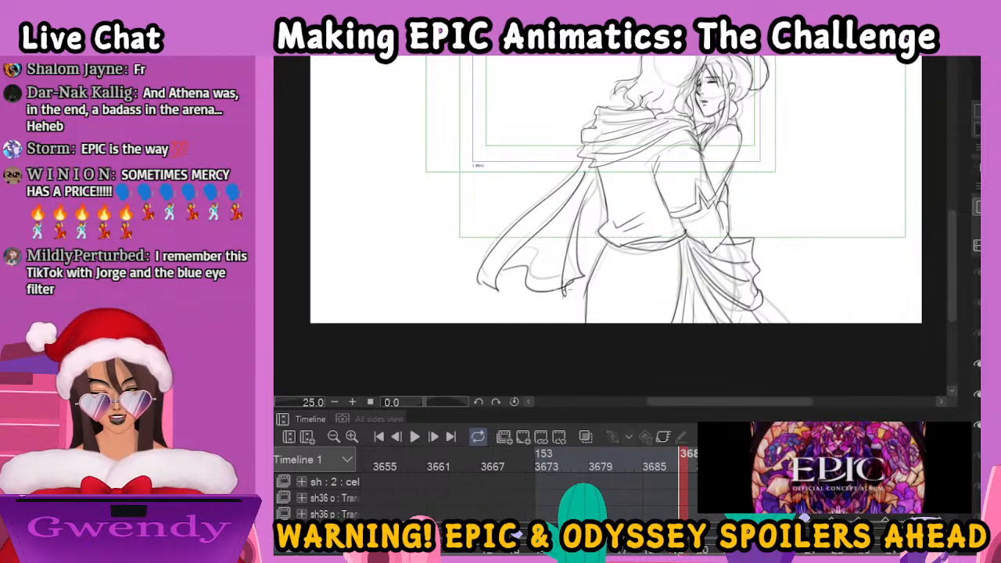
drag(578, 220, 599, 188)
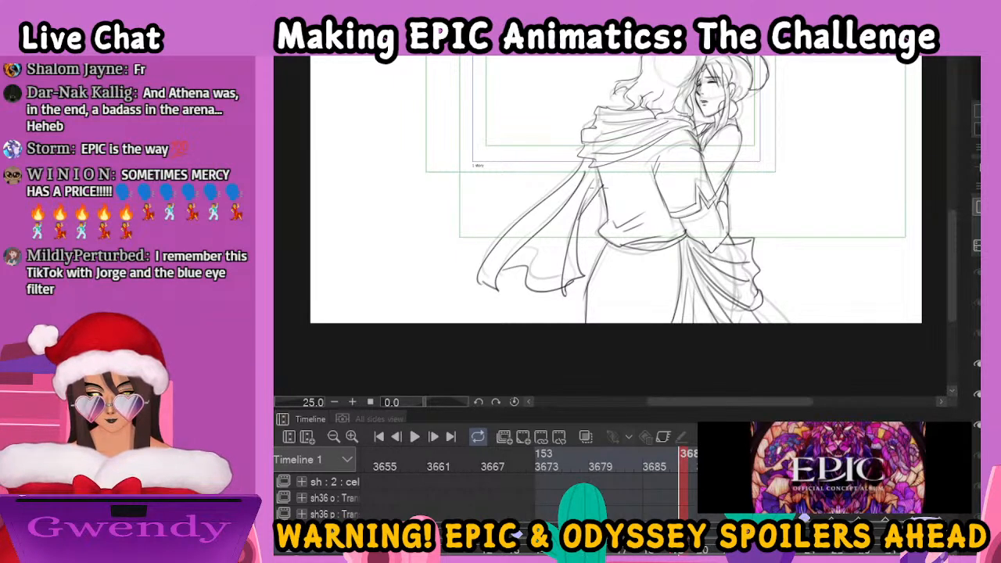
scroll(950, 210, up, 3)
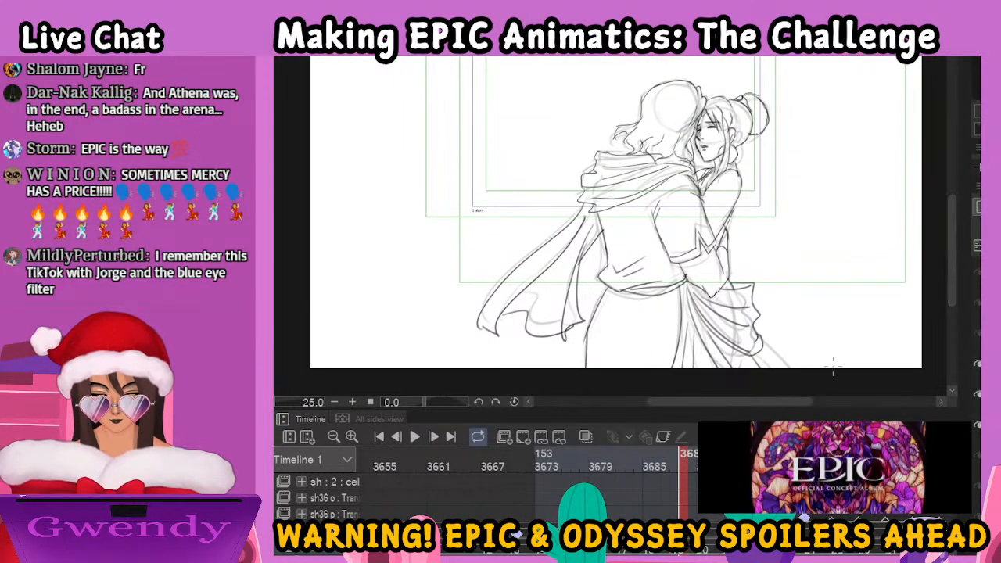
Step through the kiss drawings that follow the embrace to review their poses and flowing cloth
click(705, 552)
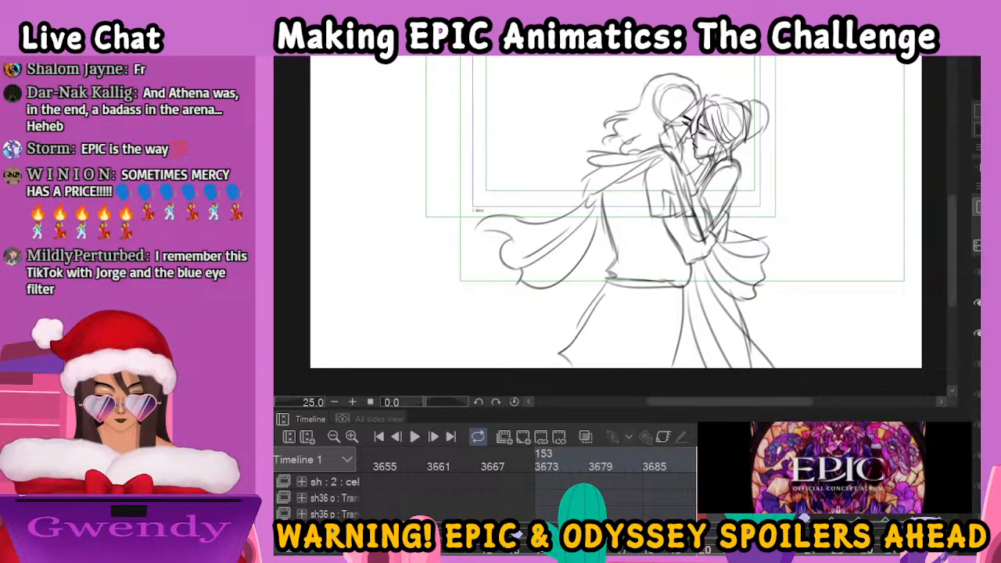
key(Right)
key(Right)
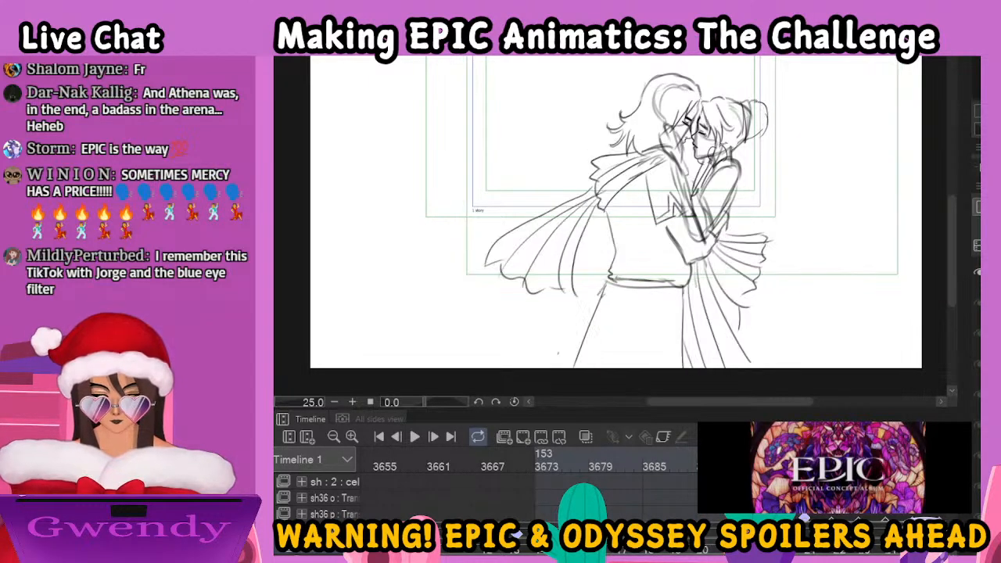
key(Right)
key(Right)
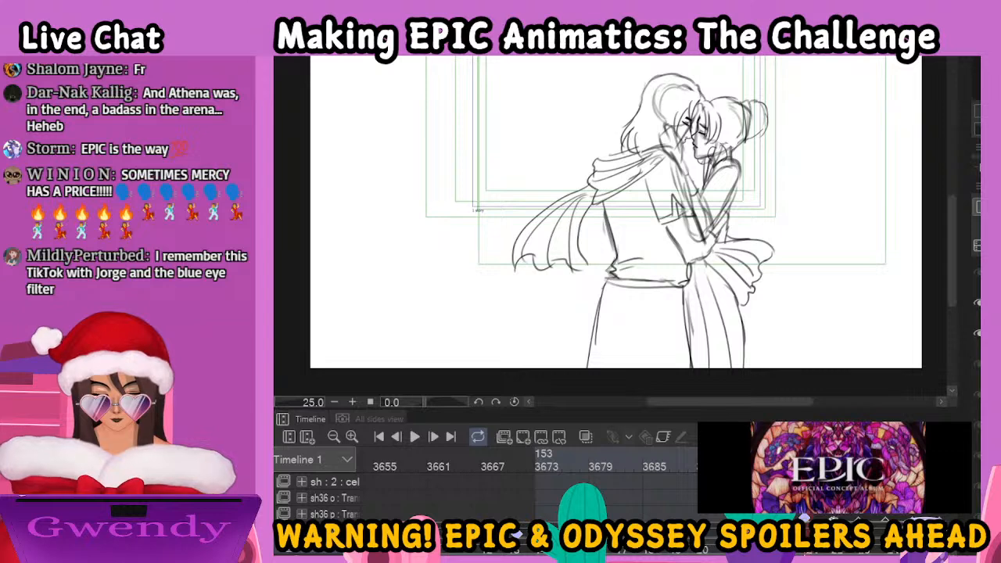
key(Right)
key(Right)
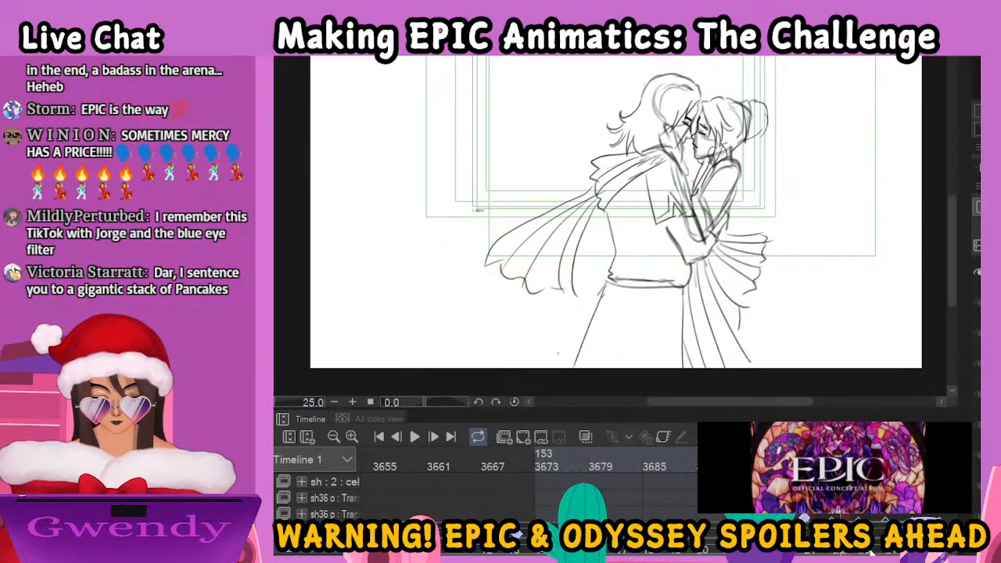
key(Right)
key(Right)
key(Right)
key(Right)
key(Right)
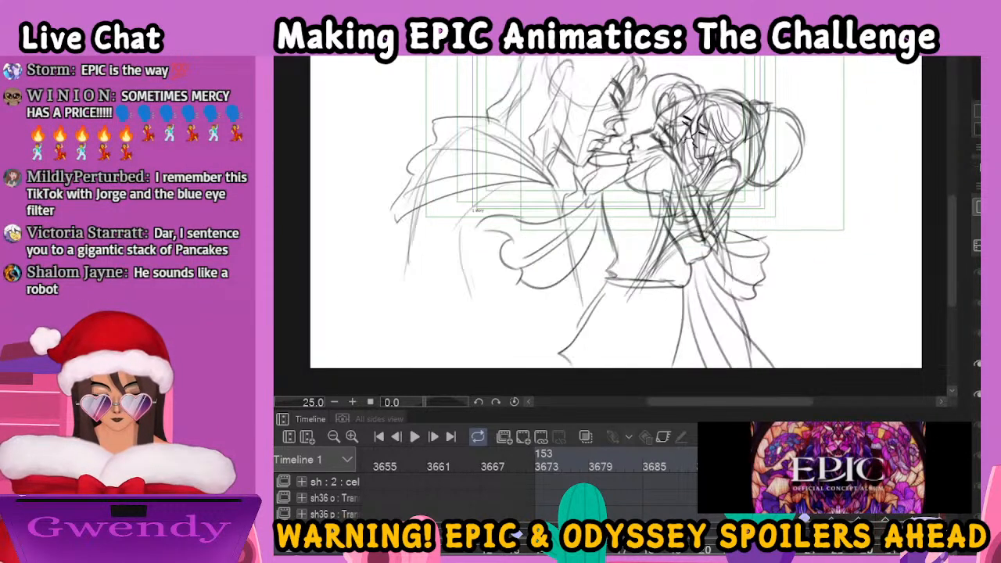
key(Right)
key(Right)
key(Right)
key(Right)
key(Right)
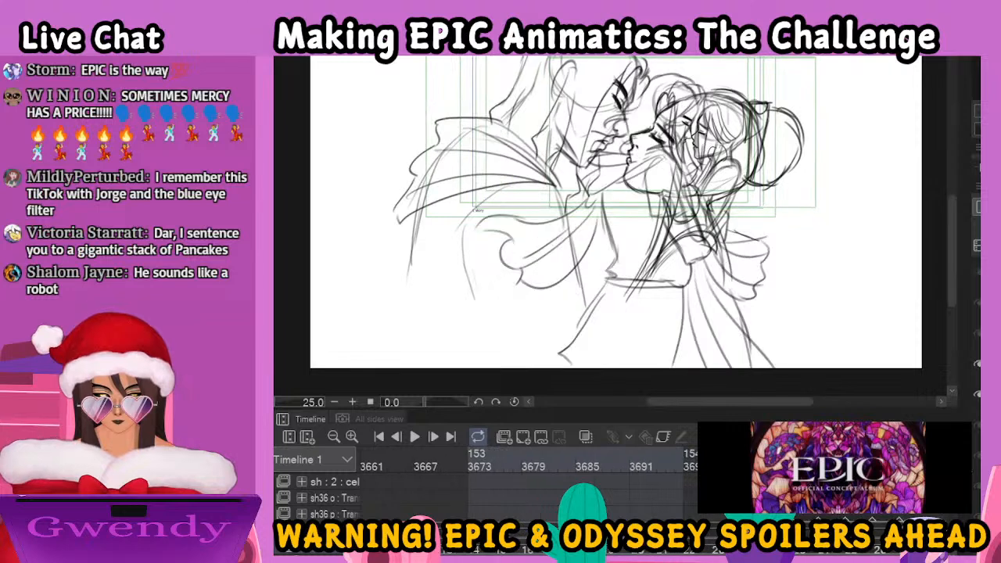
click(667, 439)
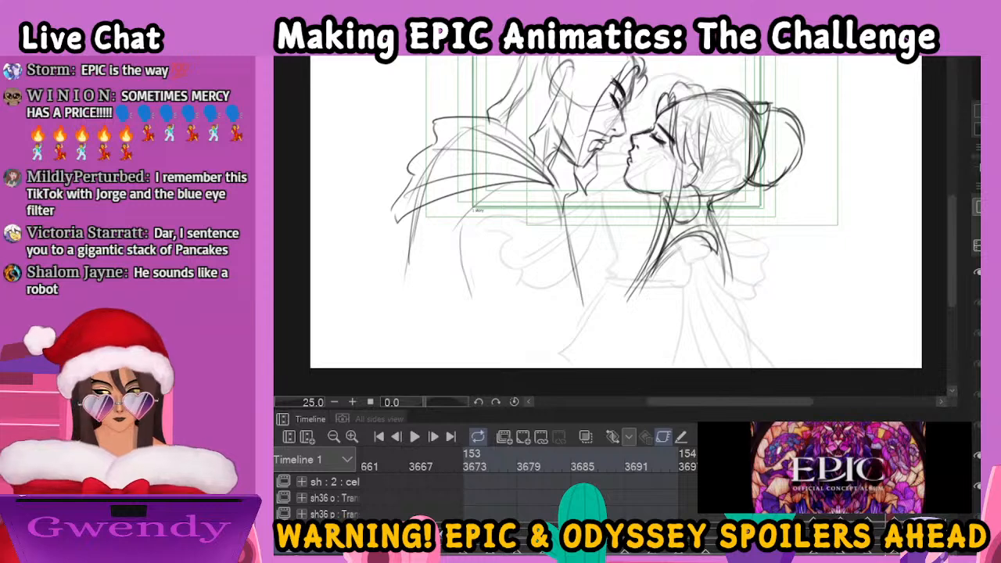
Play the reunion sequence from frame 3559 through the kiss shot, stop it, and return to the first frame
click(378, 440)
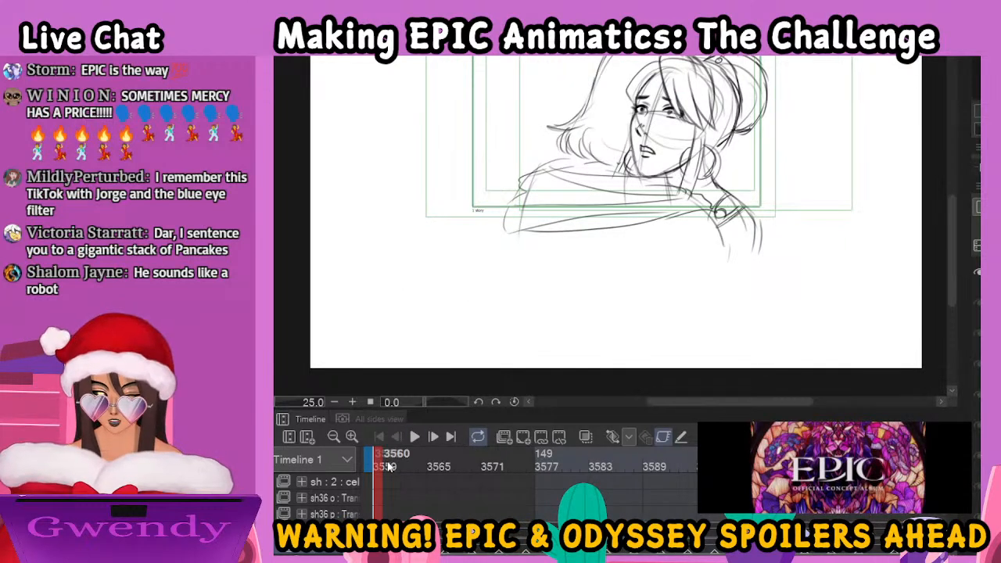
drag(950, 228, 949, 219)
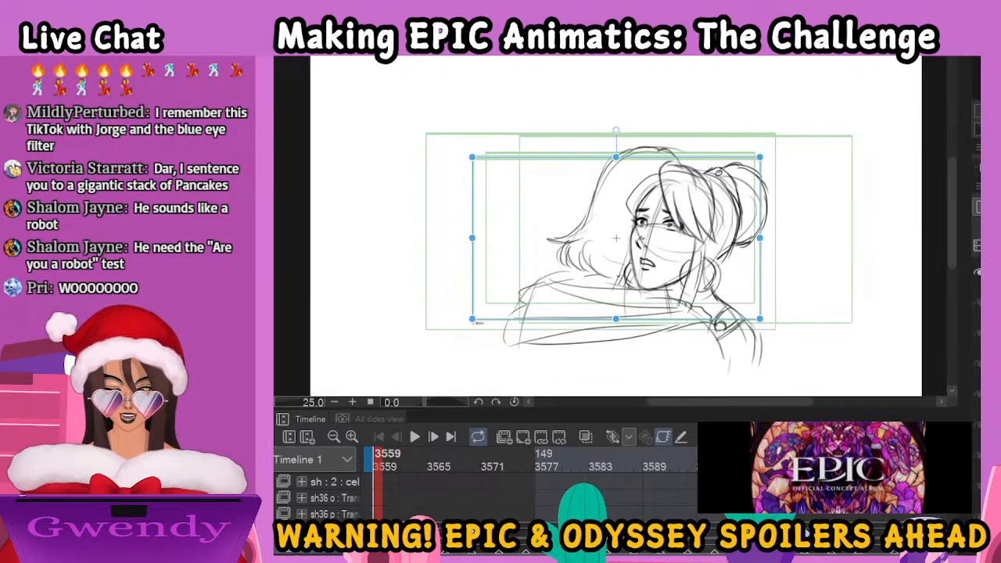
key(p)
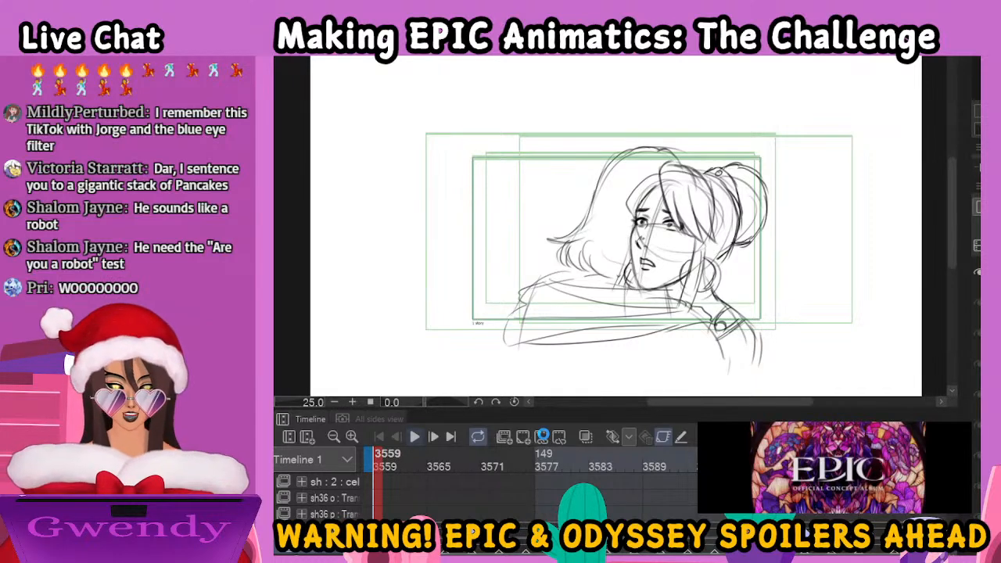
click(544, 435)
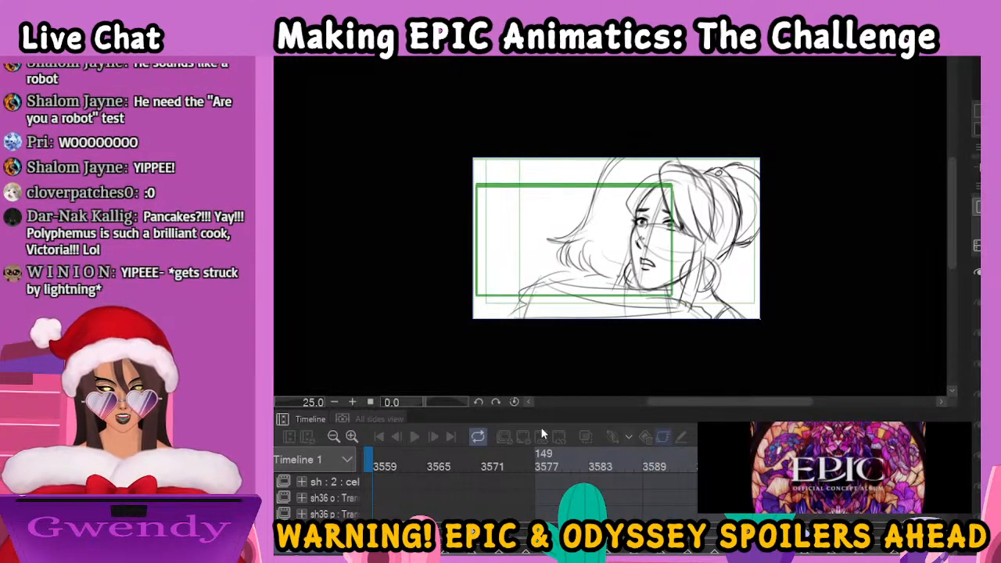
key(space)
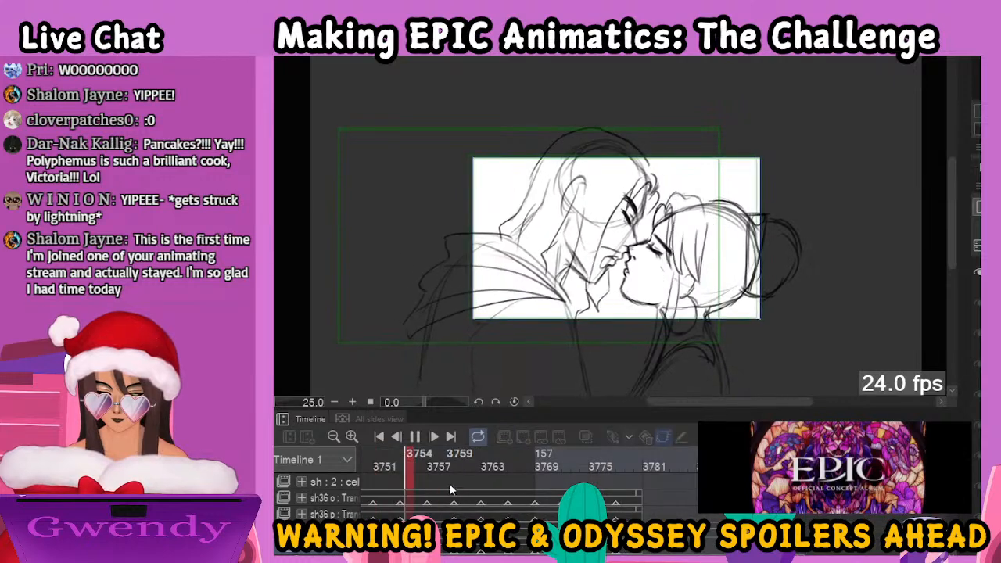
click(412, 455)
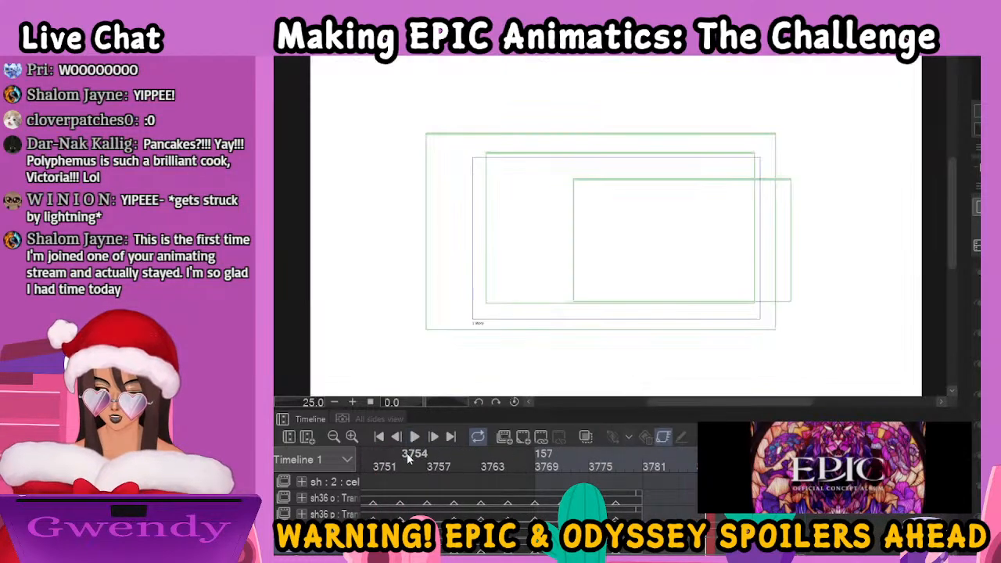
click(378, 438)
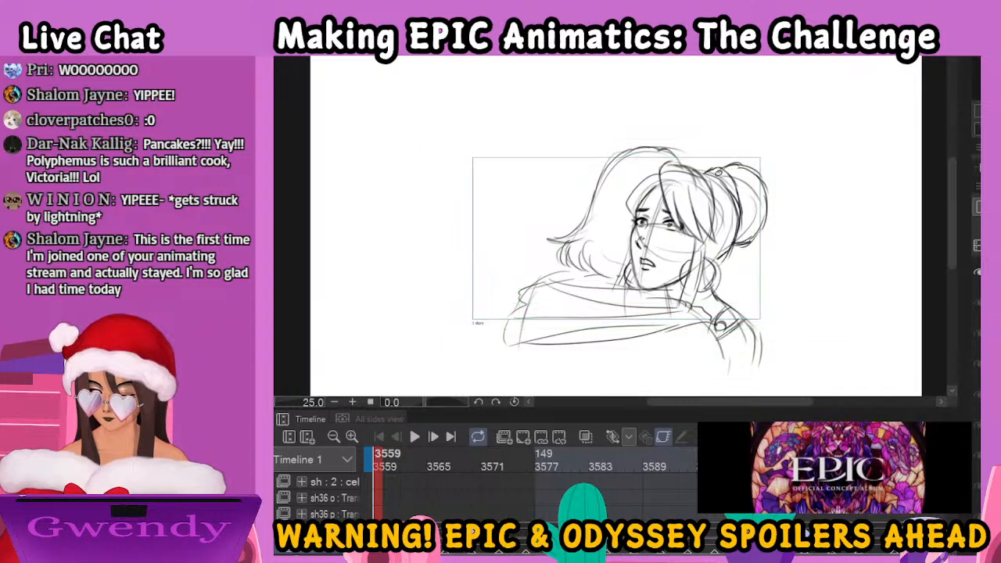
Enlarge the view of the shot and replay the sequence from frame 3559 to check the face close-ups, ending back at the start
scroll(305, 508, down, 6)
scroll(305, 500, down, 4)
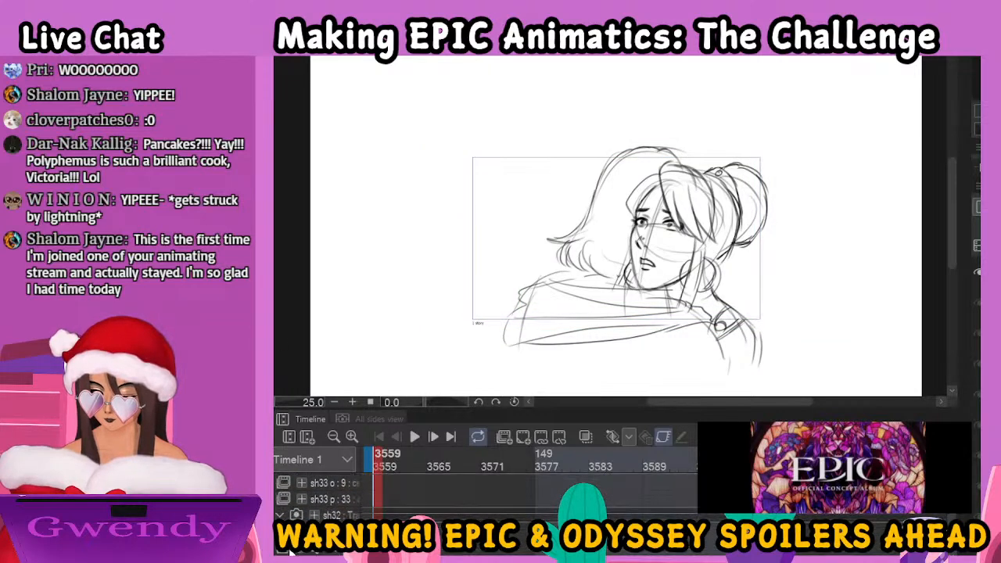
scroll(693, 250, up, 1)
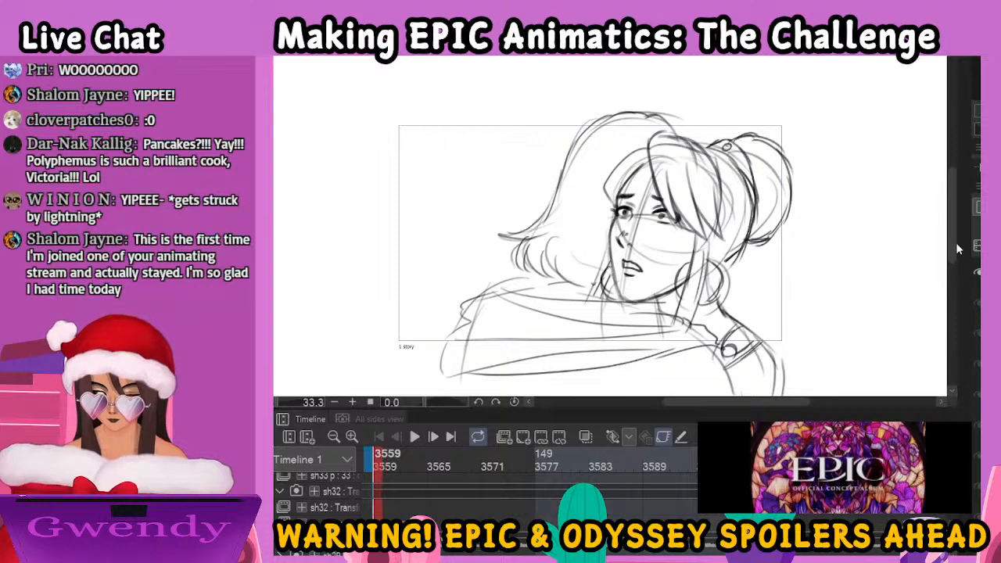
drag(953, 250, 953, 254)
key(o)
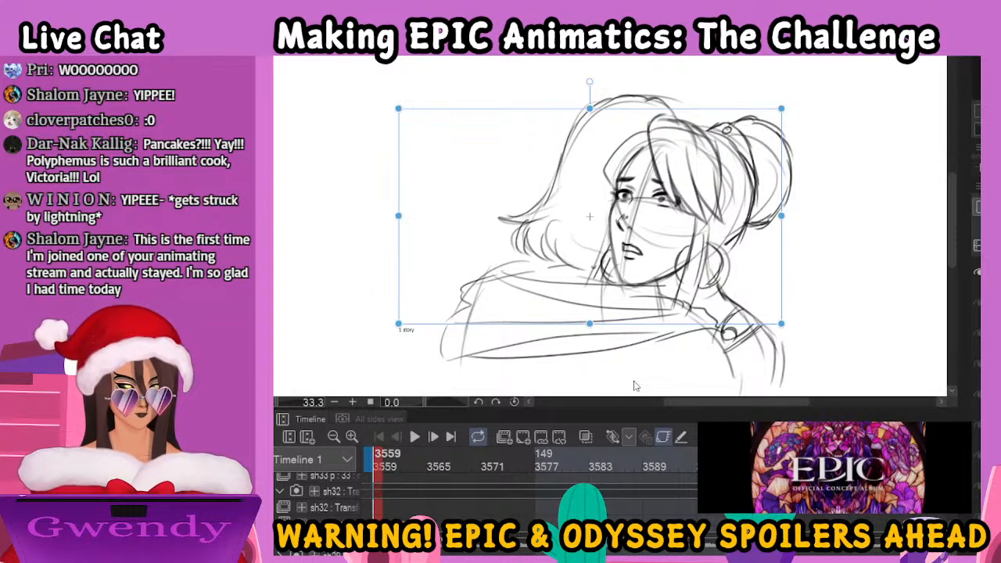
key(p)
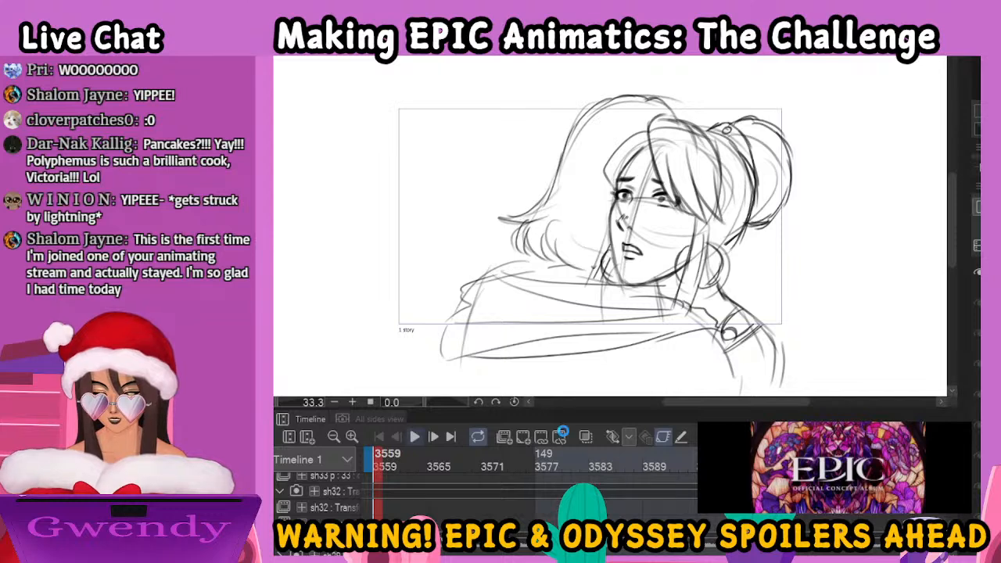
click(563, 434)
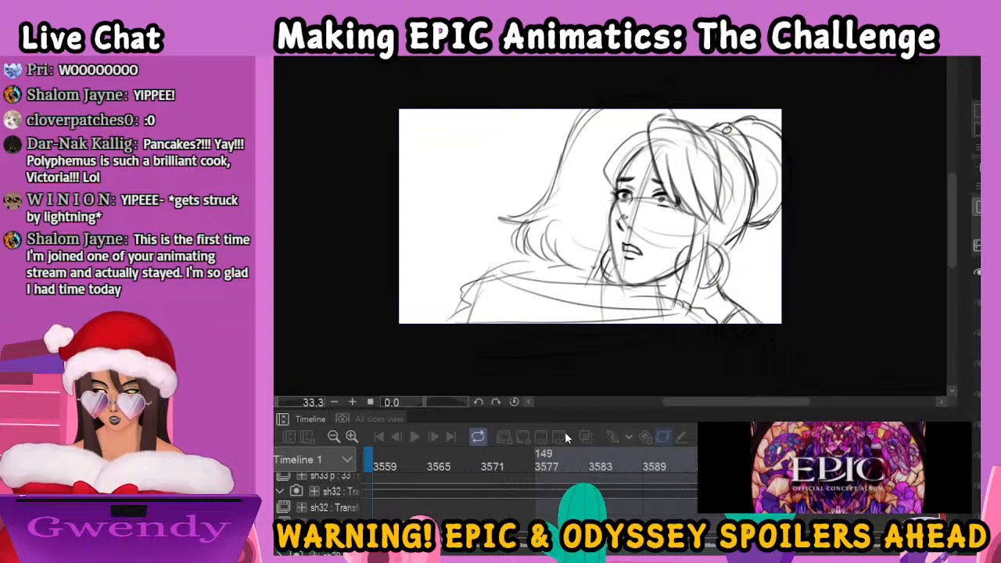
key(space)
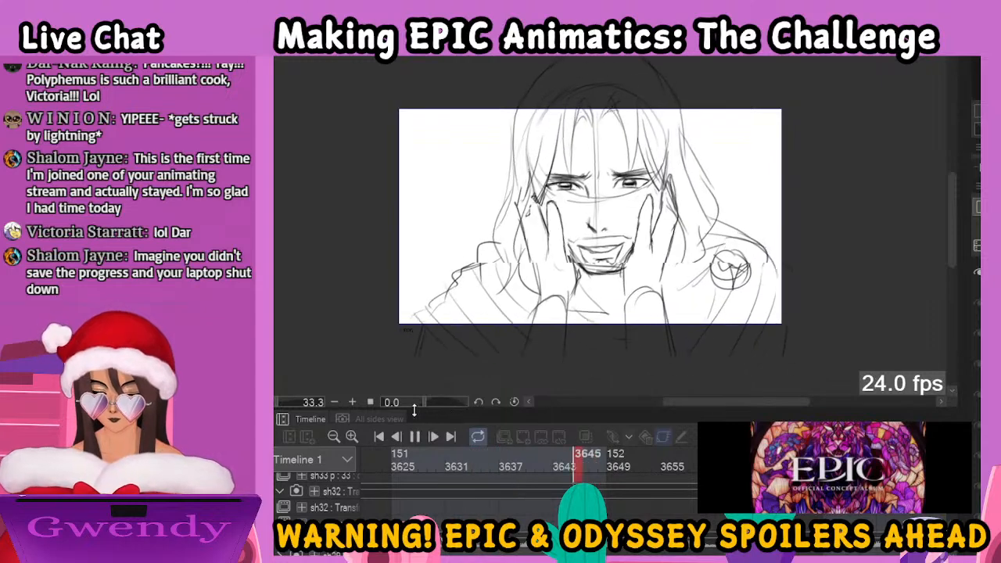
click(415, 438)
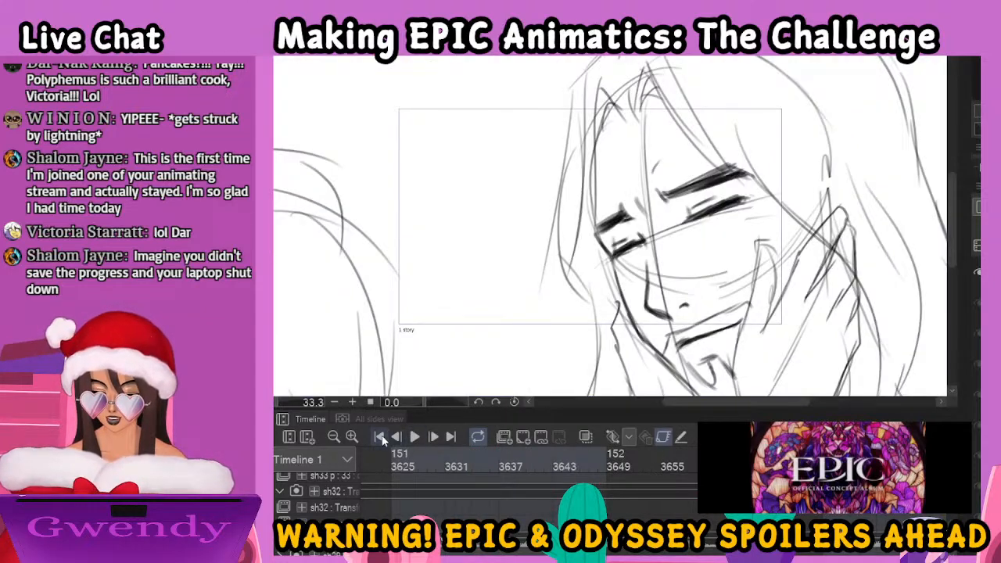
click(380, 438)
key(p)
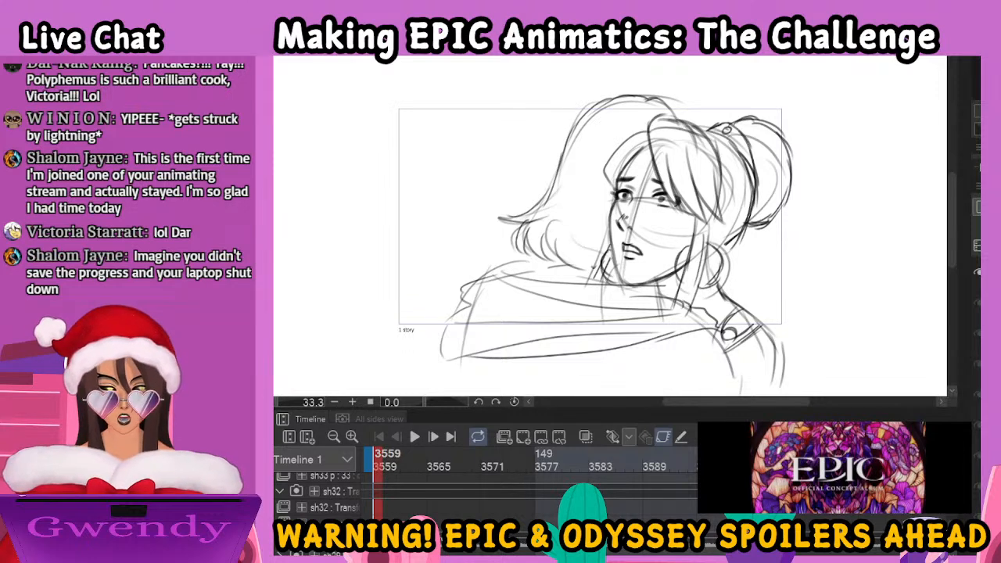
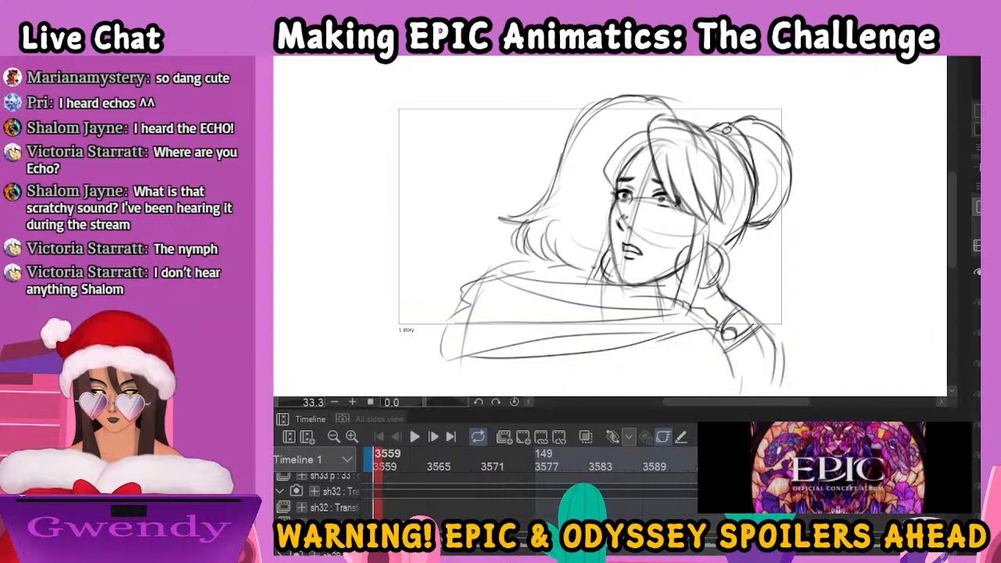
Close both open canvases, the storyboard animation sketch and the "THE CHALLENGE" title card illustration
click(403, 53)
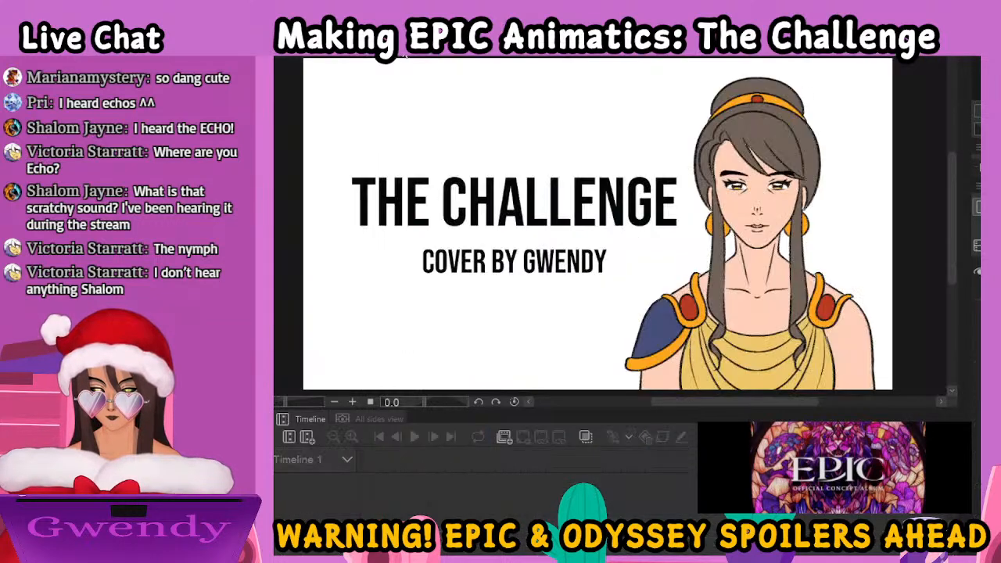
key(ctrl+w)
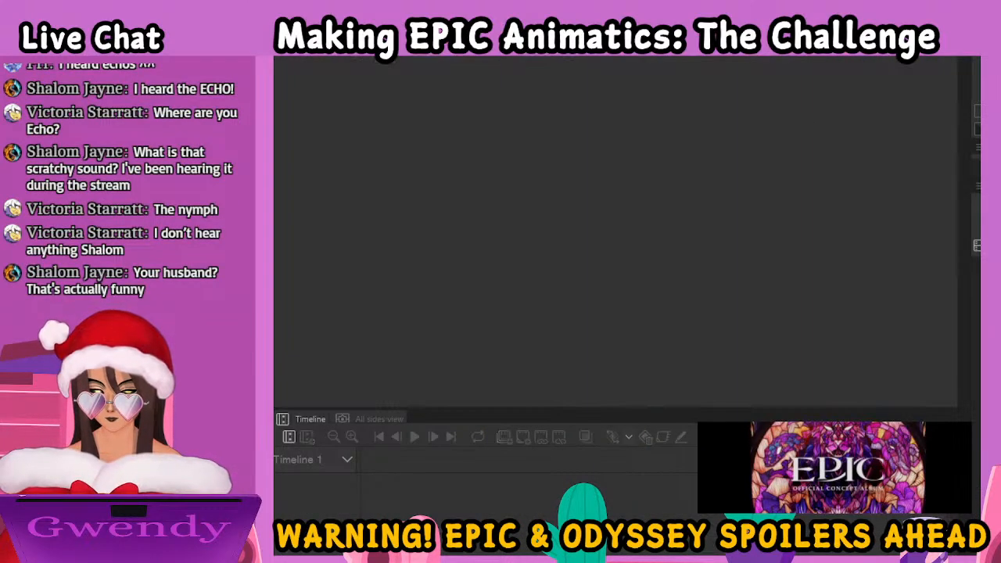
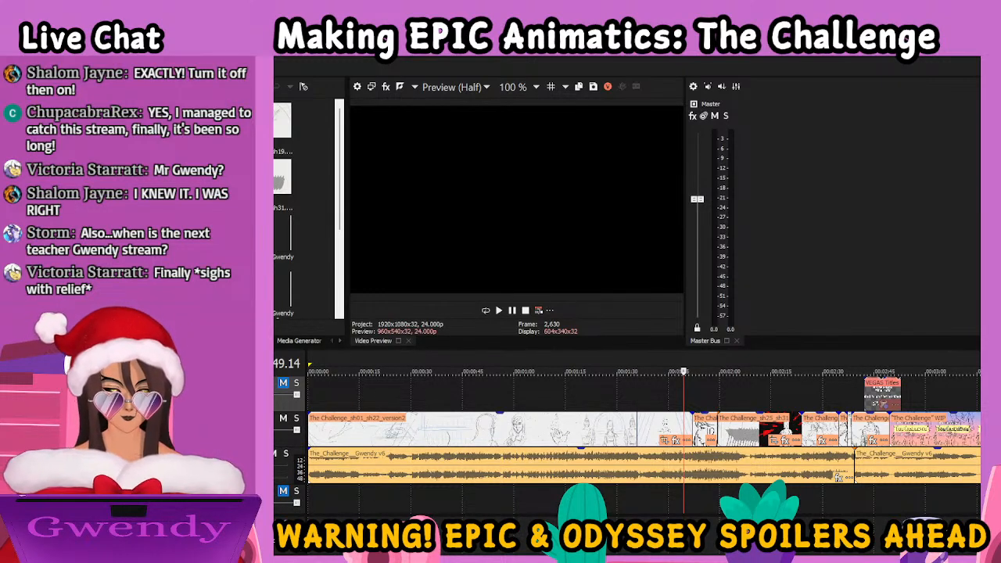
Play the animatic from the beginning of the timeline
click(467, 426)
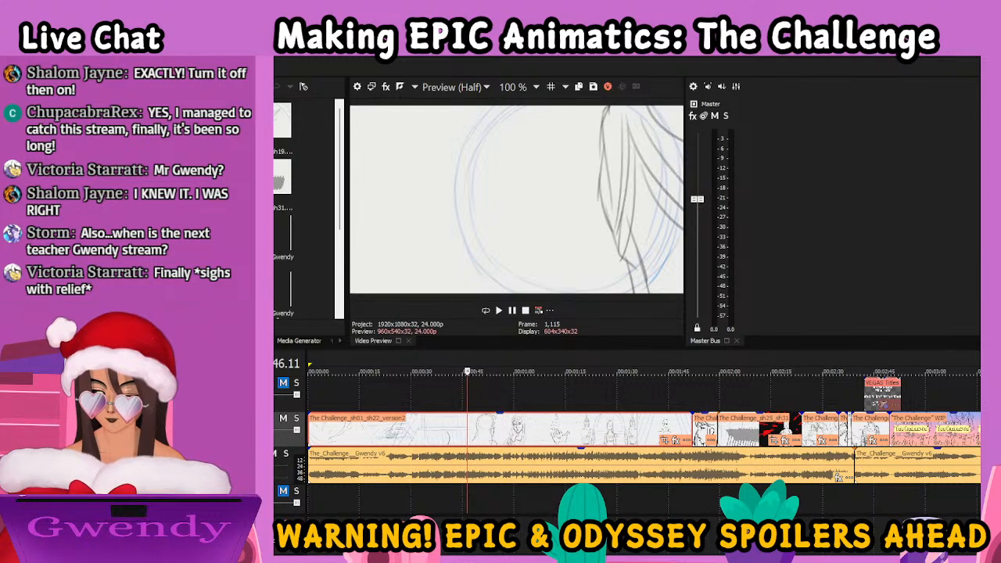
key(ctrl+Home)
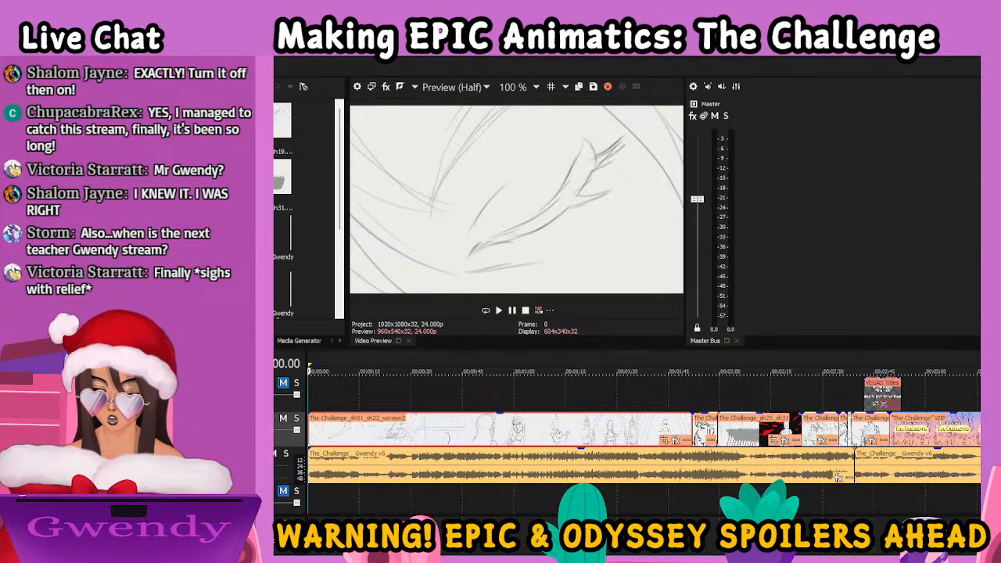
key(space)
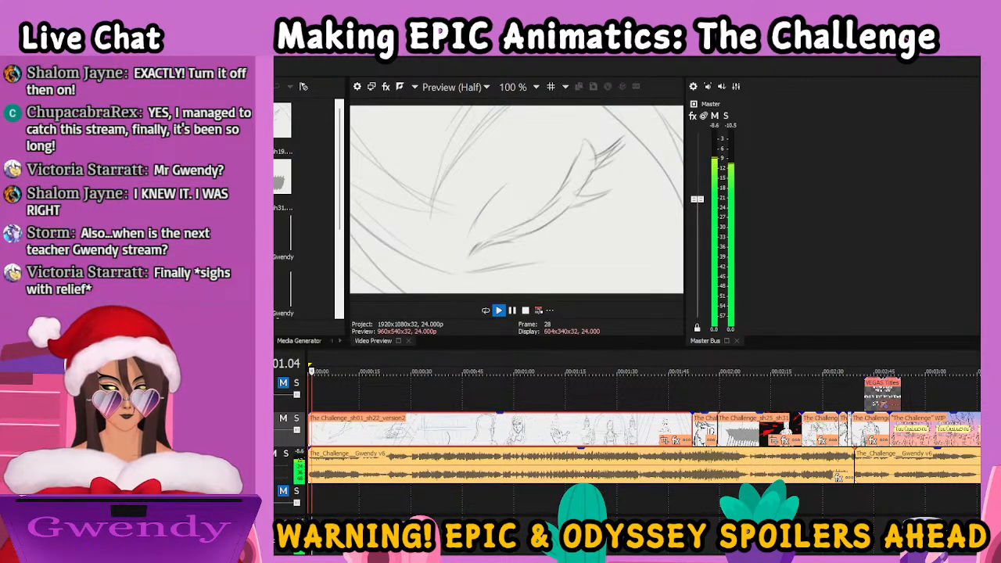
key(space)
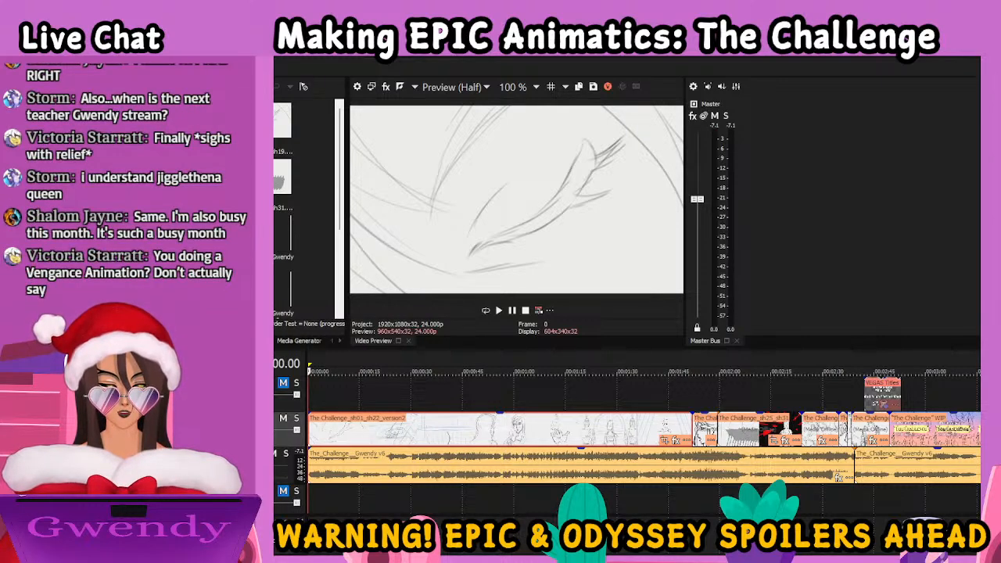
Widen the video preview and clear the "The Challenge" WIP title card clip from after the sh37_40 clip
scroll(305, 211, down, 1)
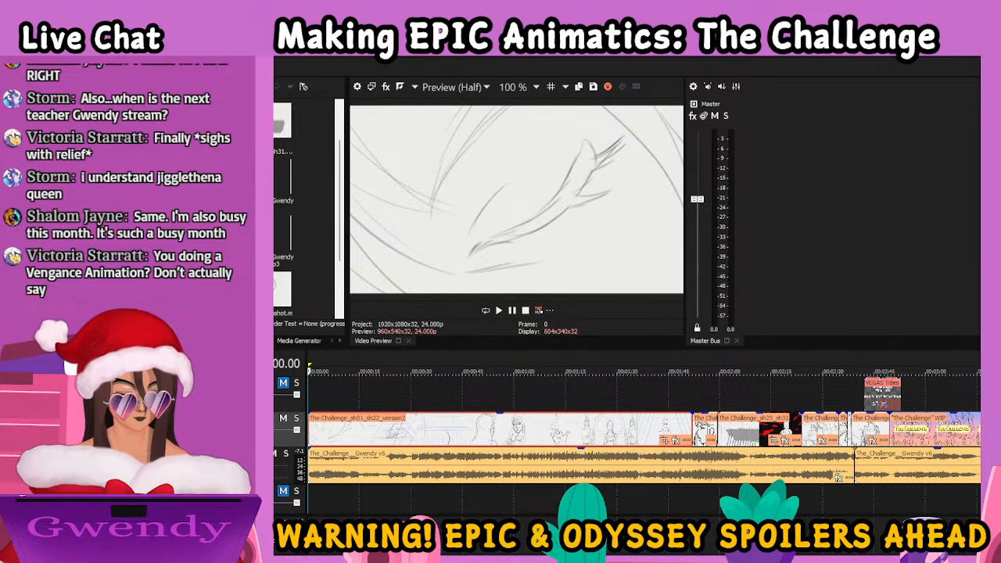
drag(686, 232, 886, 236)
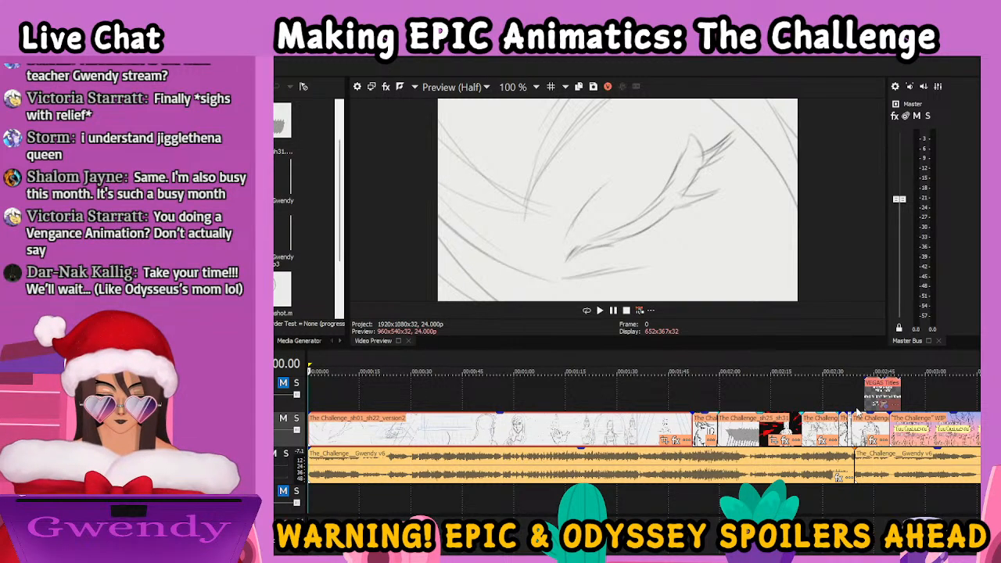
click(907, 440)
drag(907, 440, 1000, 435)
Check the frames of the closing shots in the sh32_36 and sh37_40 clips
click(608, 430)
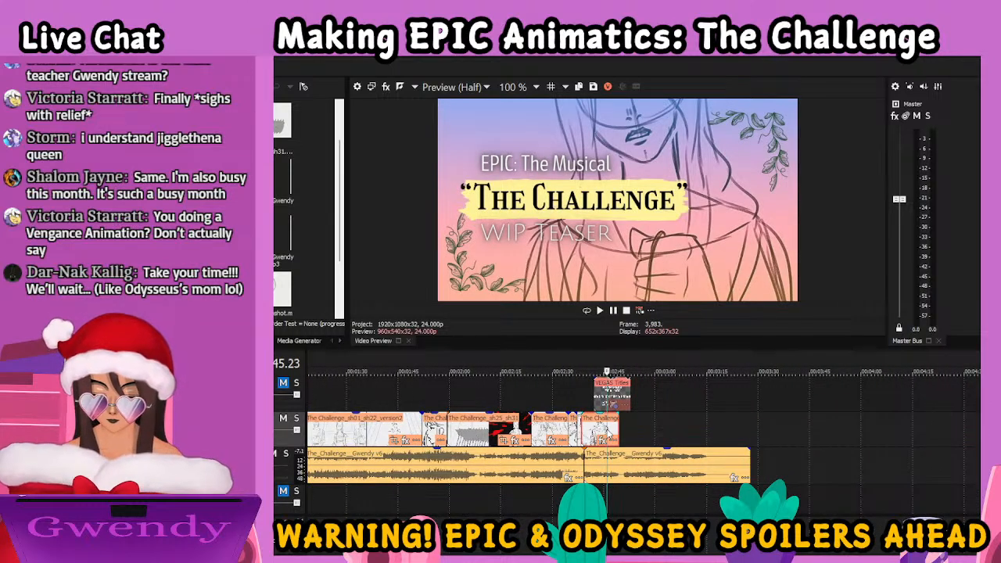
click(595, 432)
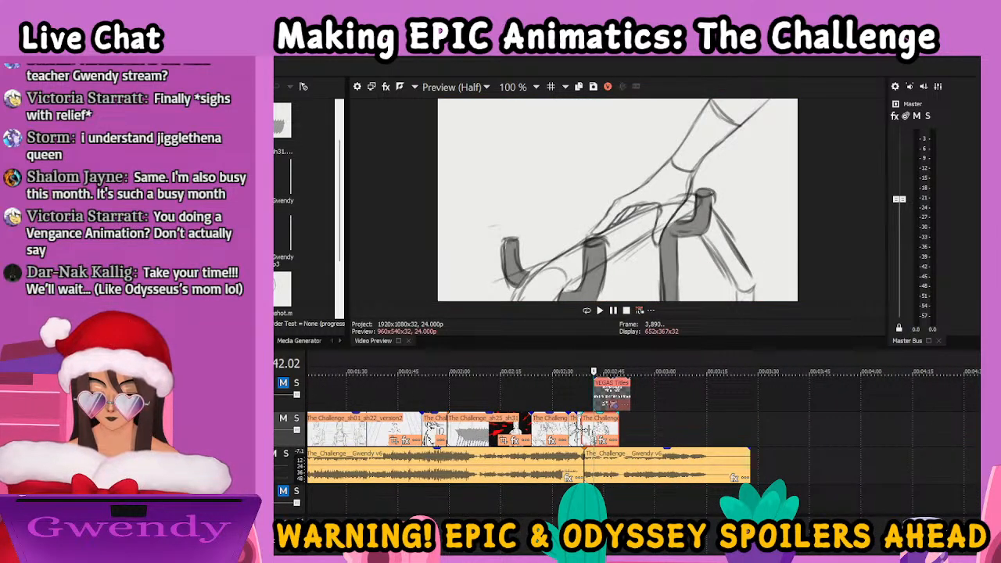
scroll(586, 436, up, 6)
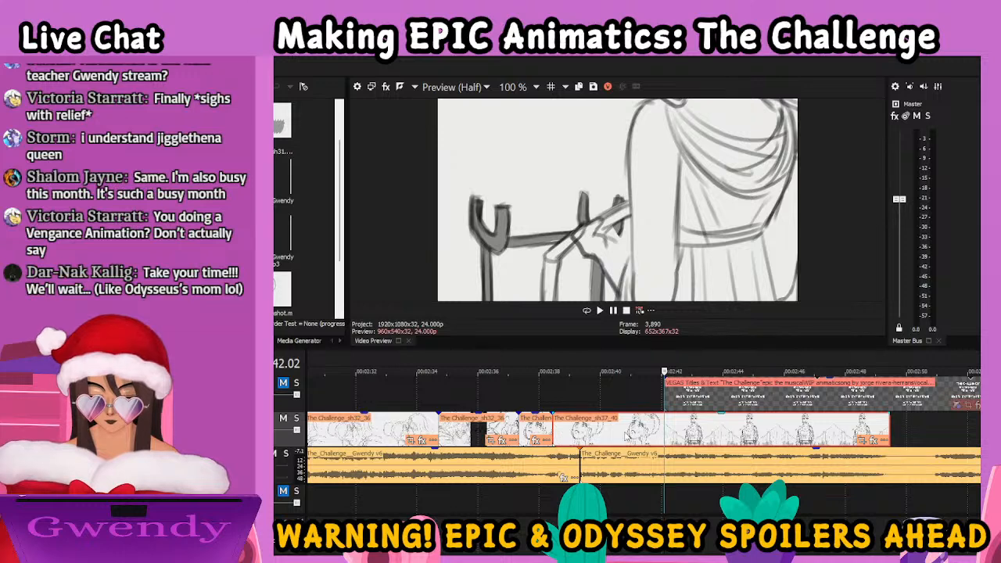
click(621, 441)
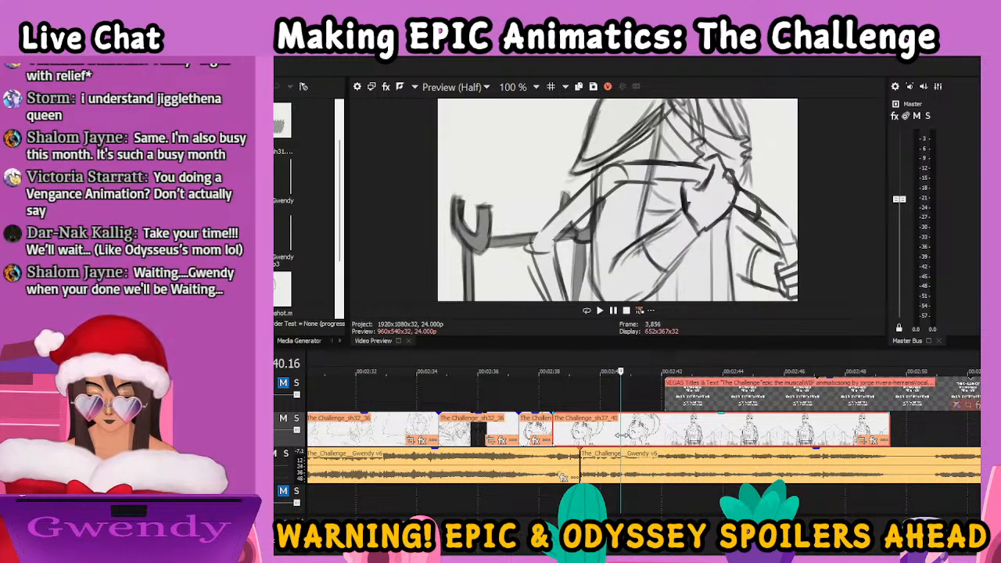
click(540, 435)
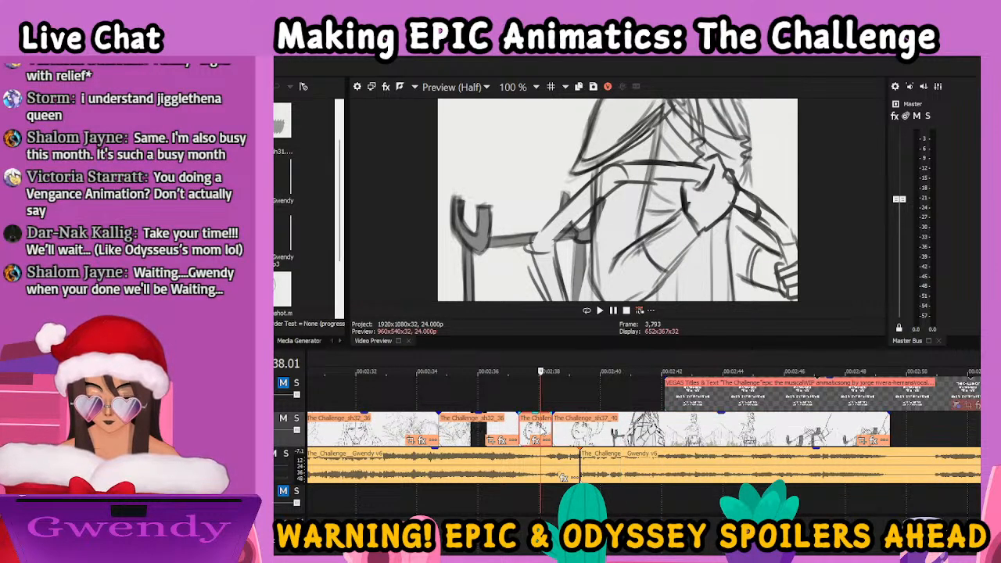
click(477, 431)
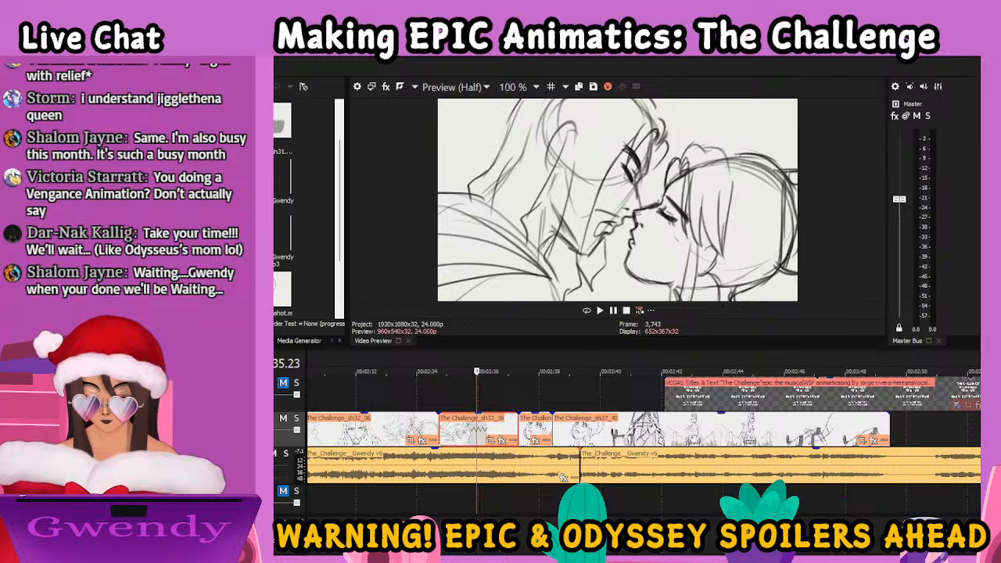
Place the thechallenge_spinshot clip on a new video track above the sh32_36 clip and mute its audio track
scroll(641, 438, left, 10)
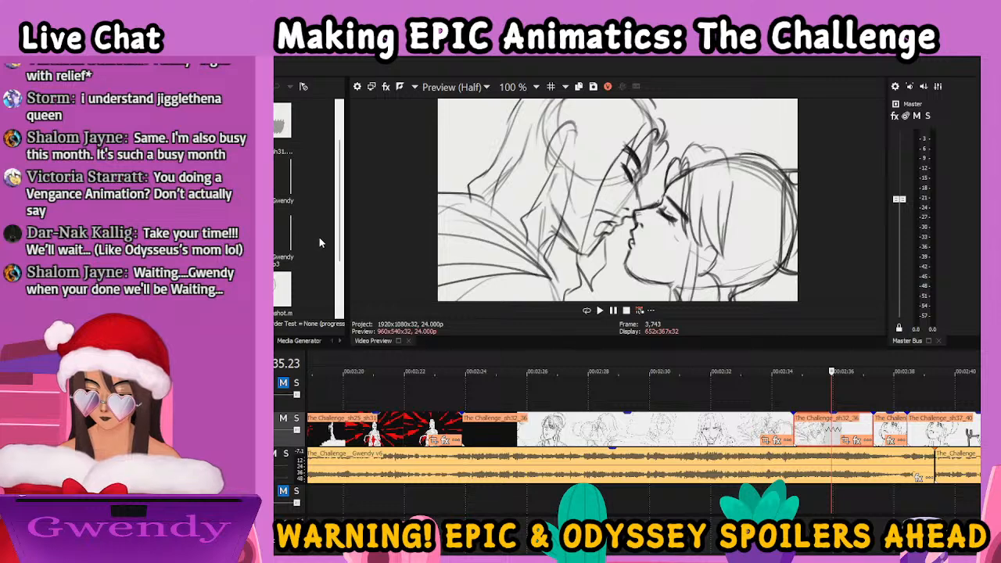
key(ctrl+shift+q)
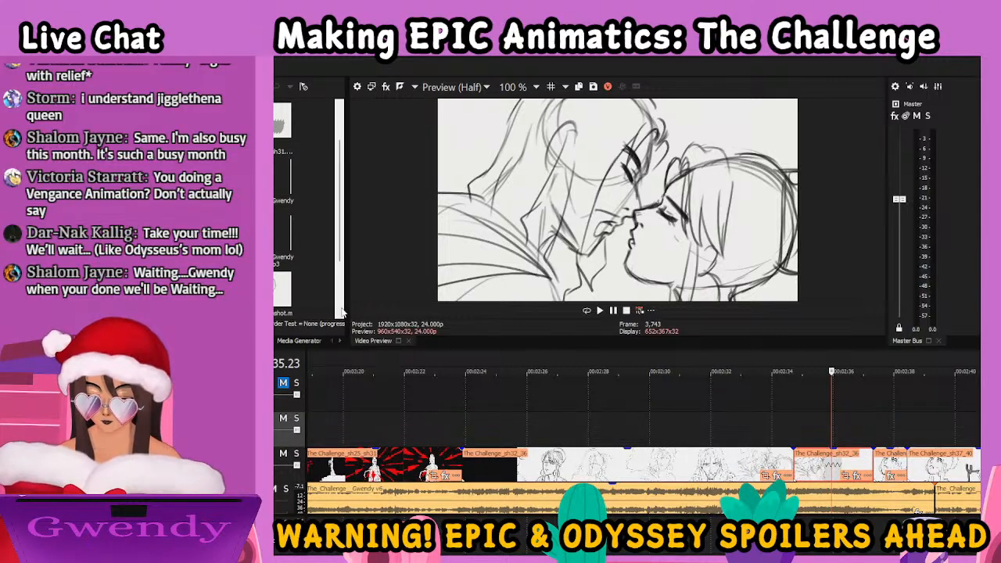
drag(282, 294, 522, 429)
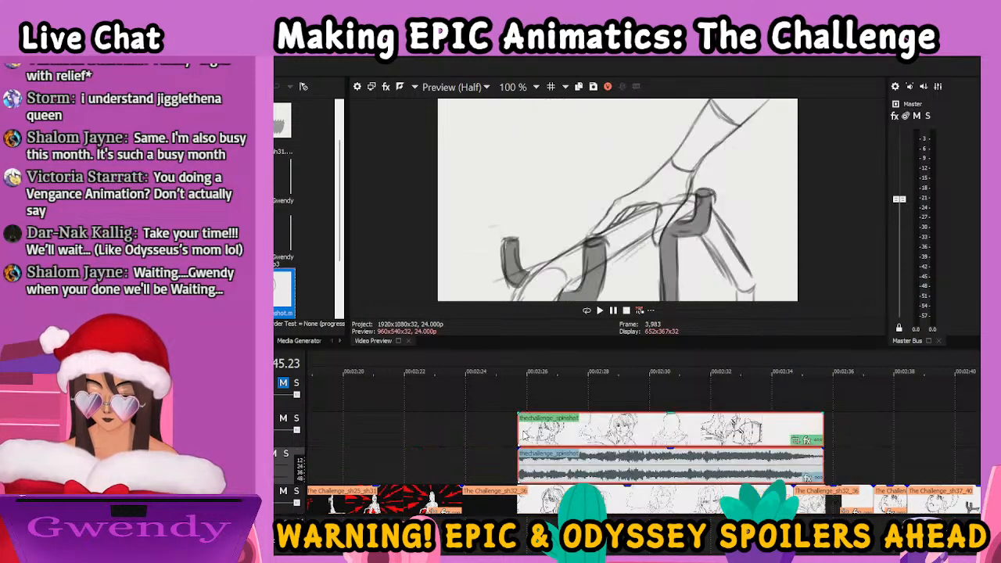
scroll(589, 457, down, 1)
scroll(407, 483, up, 2)
scroll(407, 483, down, 2)
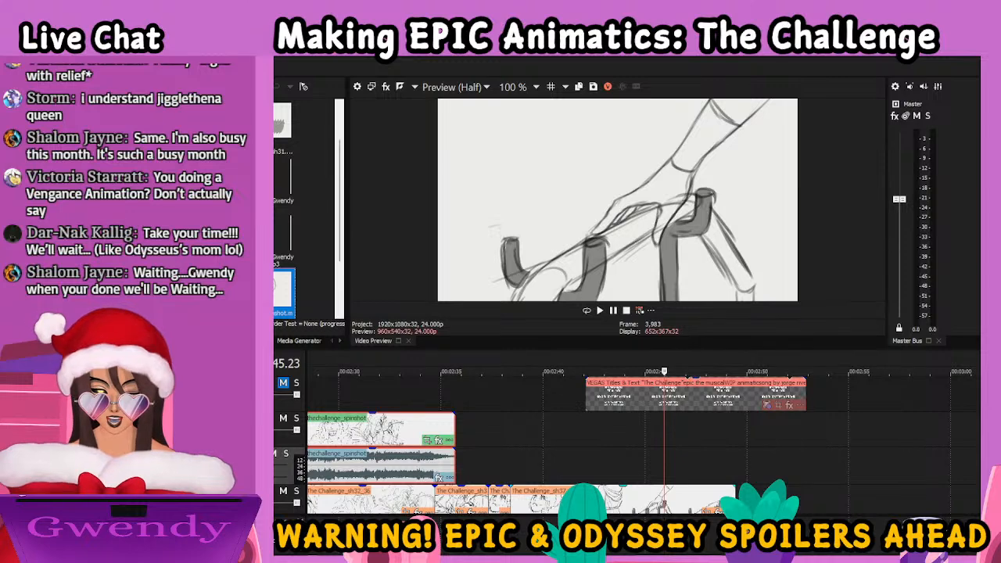
scroll(437, 512, left, 5)
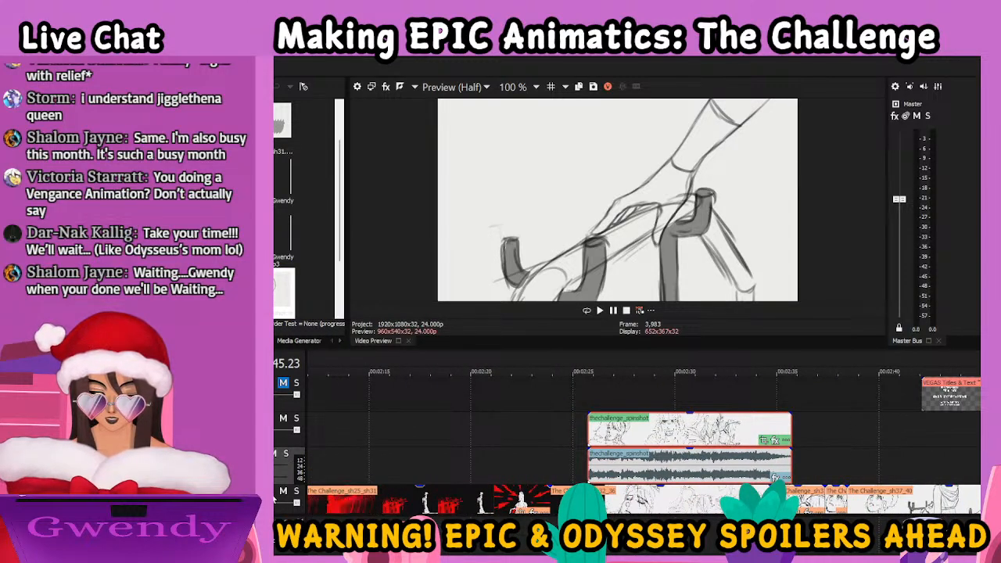
click(274, 456)
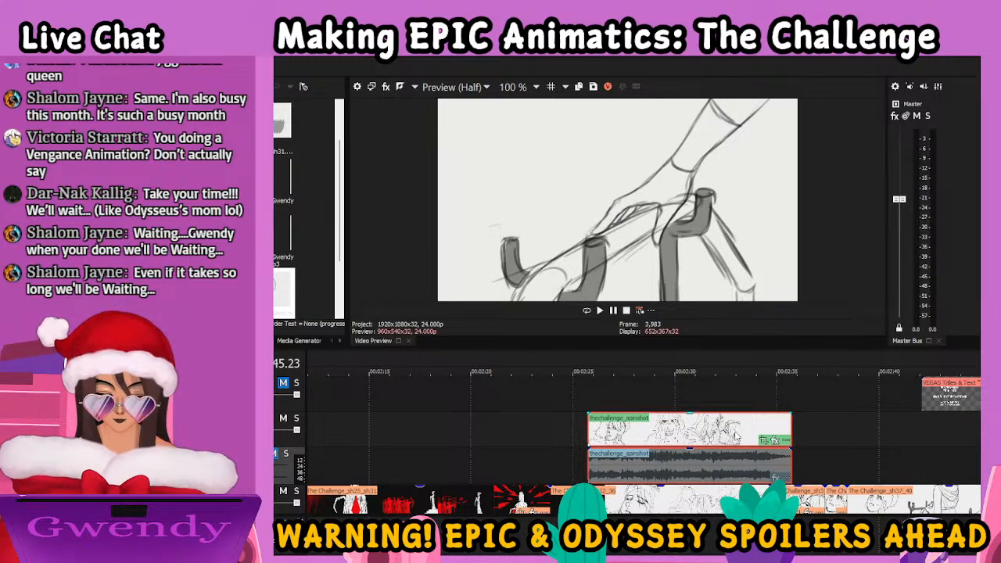
Find the matching shot's starting frame in the sh32_36 clip and align the spinshot clip's start there, at frame 3,555
click(677, 430)
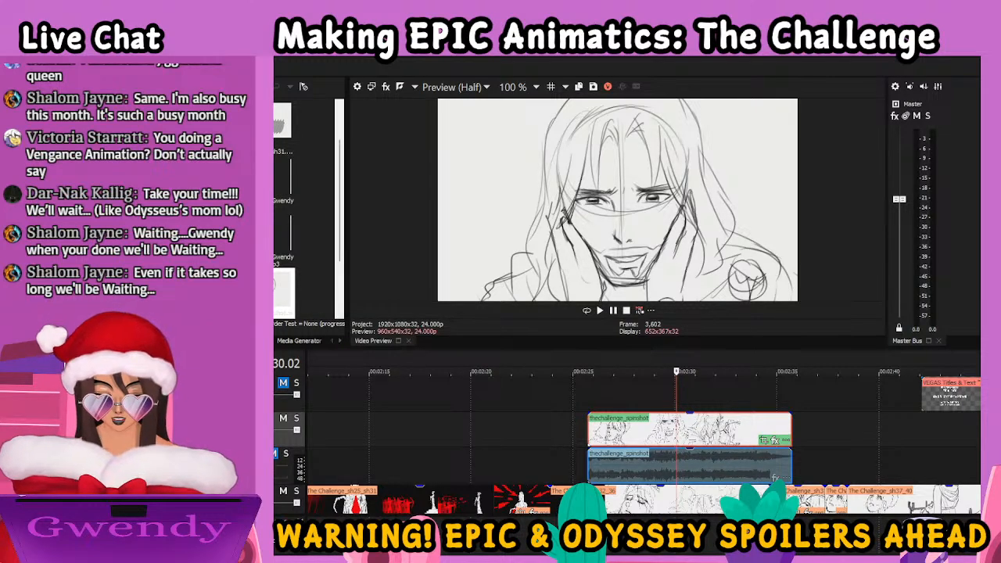
scroll(626, 446, down, 1)
drag(711, 435, 798, 436)
click(767, 433)
click(574, 416)
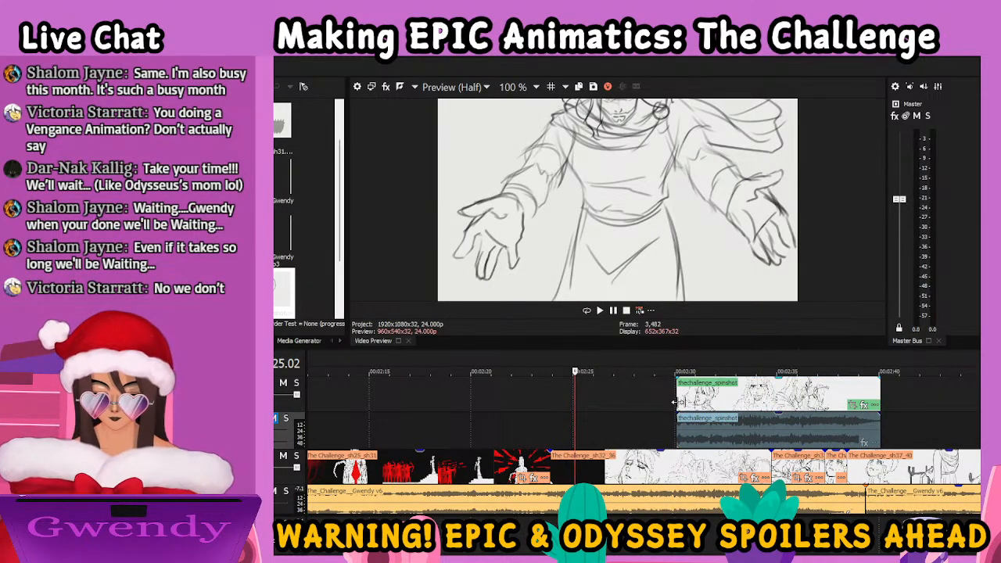
key(space)
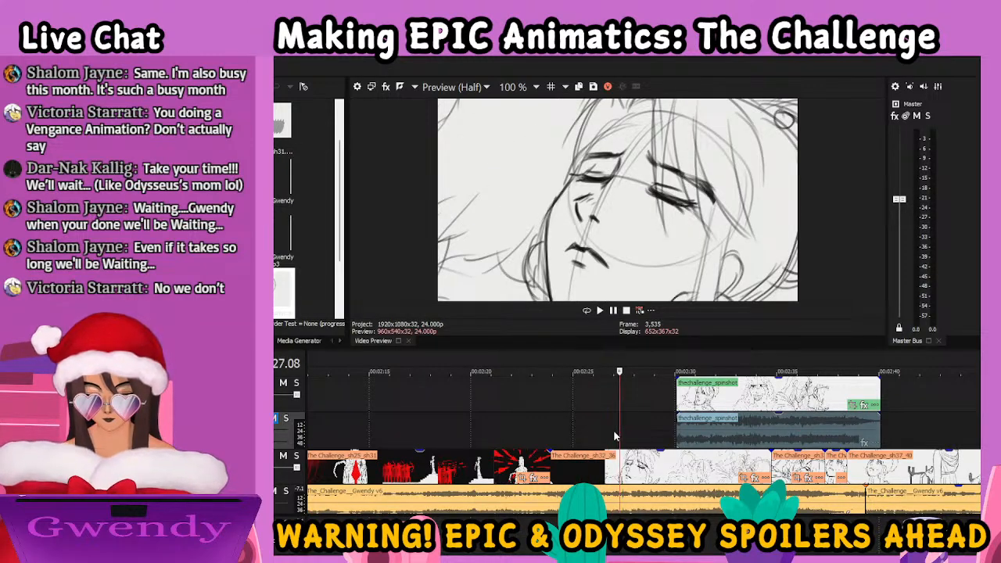
key(Left)
key(Left)
key(Left)
key(Left)
key(Left)
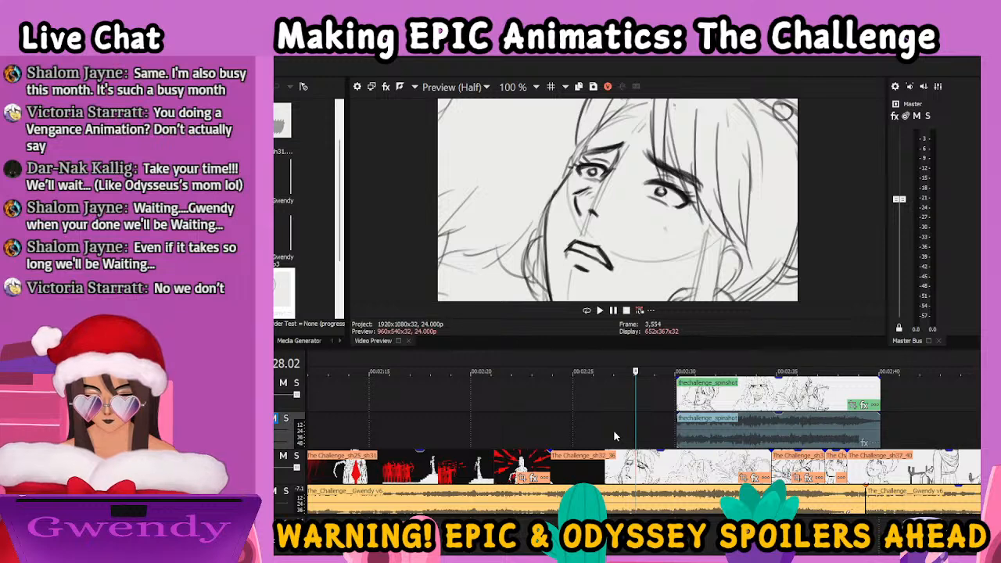
key(Right)
drag(699, 409, 659, 408)
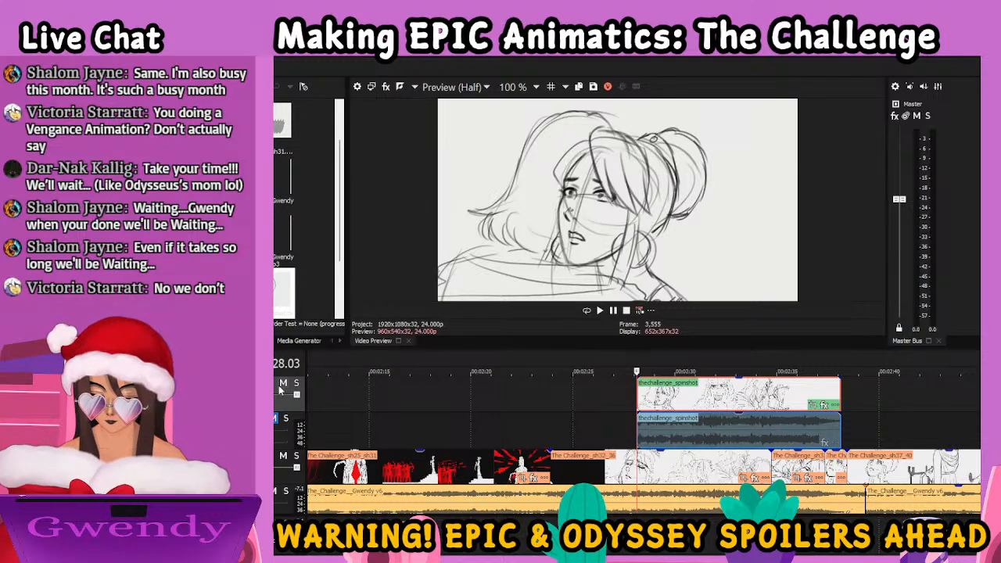
Mute the spinshot video track and review the original sh32_36 footage underneath, up to its cut at 02:34.17
click(283, 384)
click(773, 468)
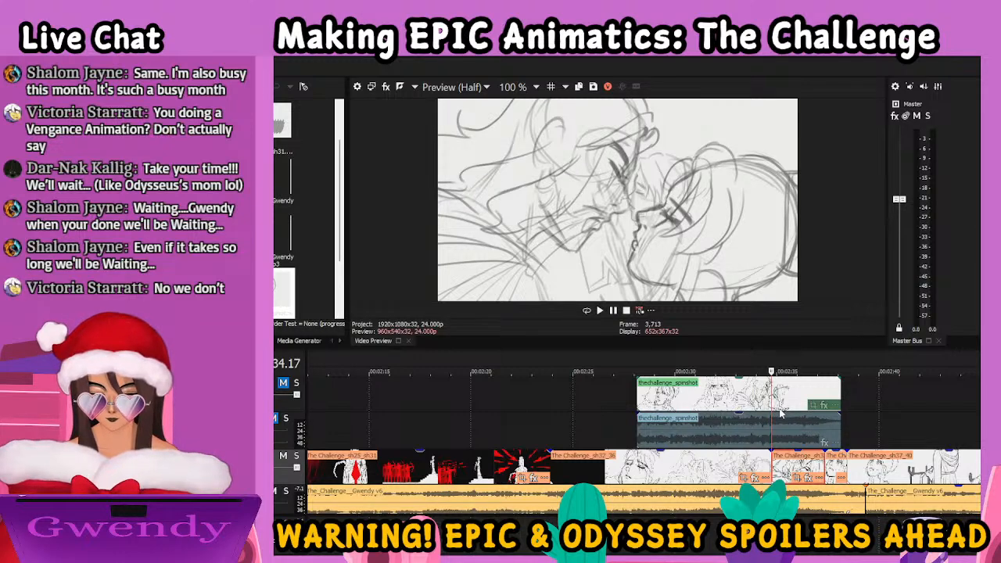
click(708, 468)
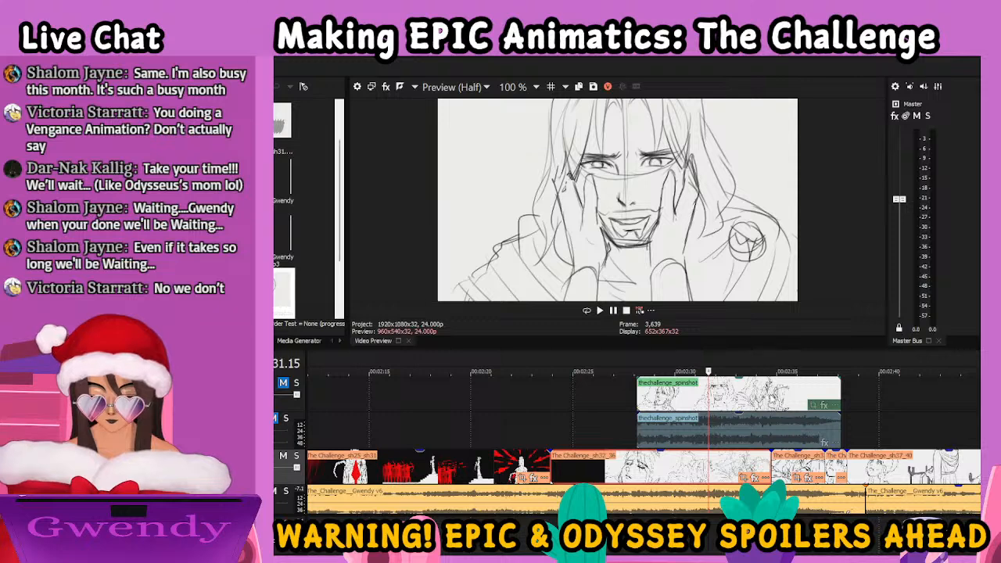
key(space)
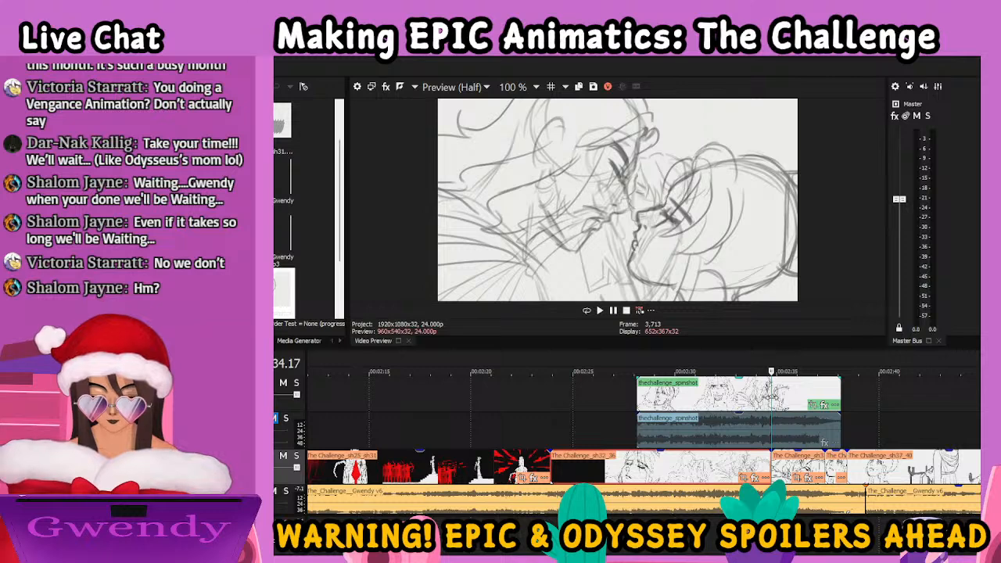
Split the spinshot clip at 02:34.17, in line with the cut in the sh32_36 footage
click(740, 396)
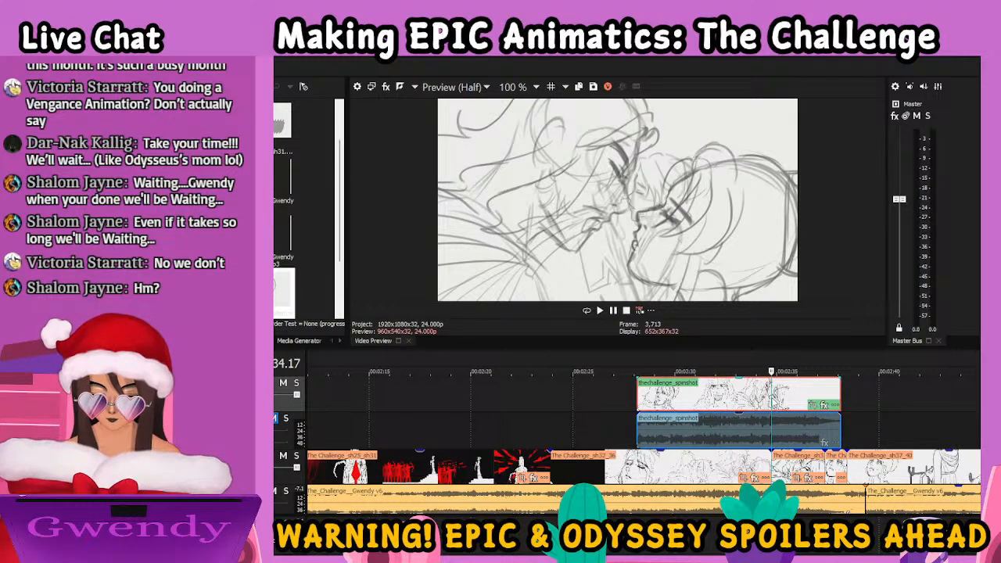
key(s)
scroll(854, 474, up, 1)
scroll(798, 427, up, 3)
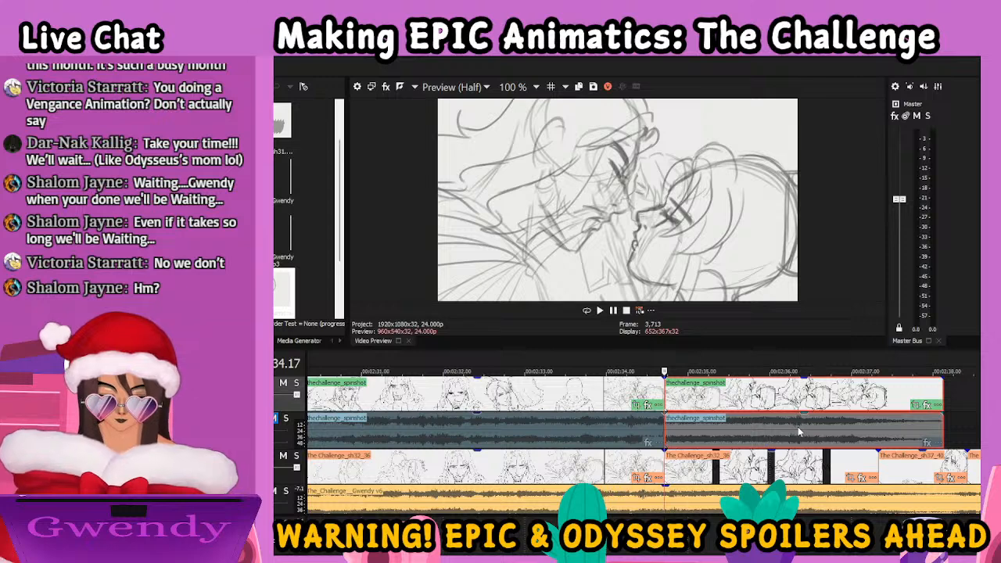
Step through the frames following the new split to examine the kiss shot and the start of the next shot
key(Right)
key(Right)
key(Right)
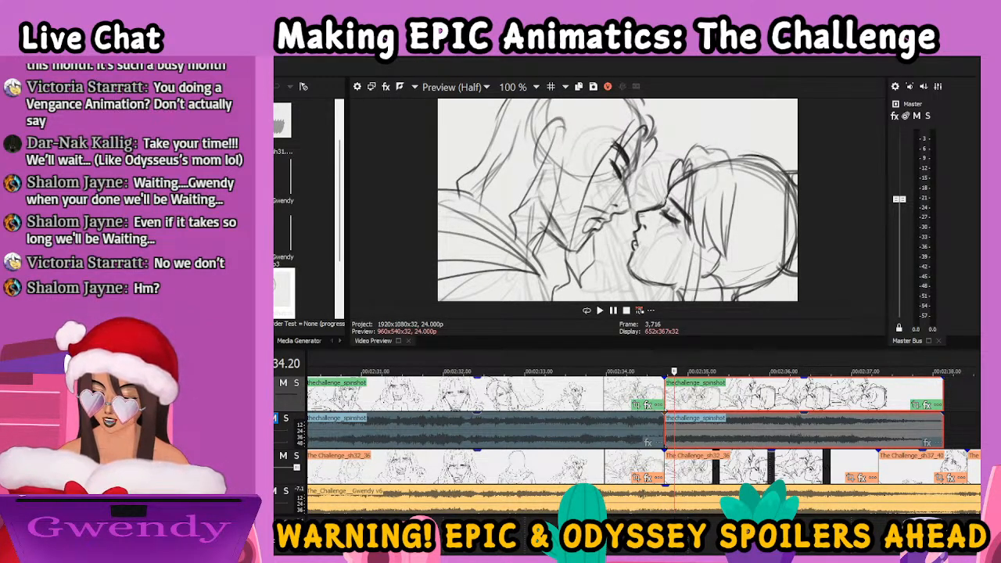
key(Right)
key(Right)
key(Right)
key(Right)
key(Right)
key(Right)
key(Right)
key(Right)
key(Right)
key(Right)
key(Right)
key(Right)
key(Right)
key(Right)
key(Right)
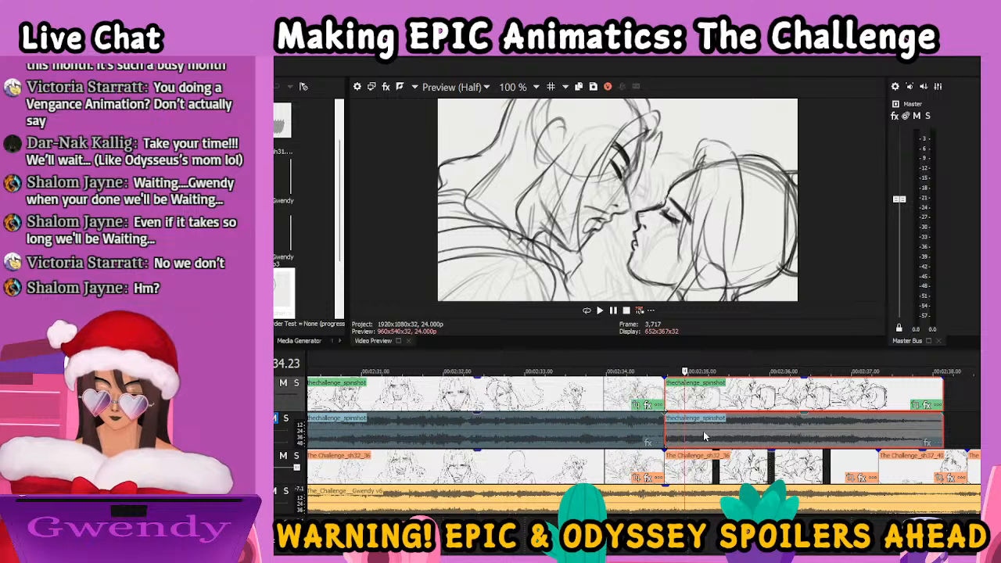
key(Right)
key(Right)
key(Right)
key(Right)
key(Right)
key(Right)
key(Right)
key(Right)
key(Right)
key(Right)
key(Right)
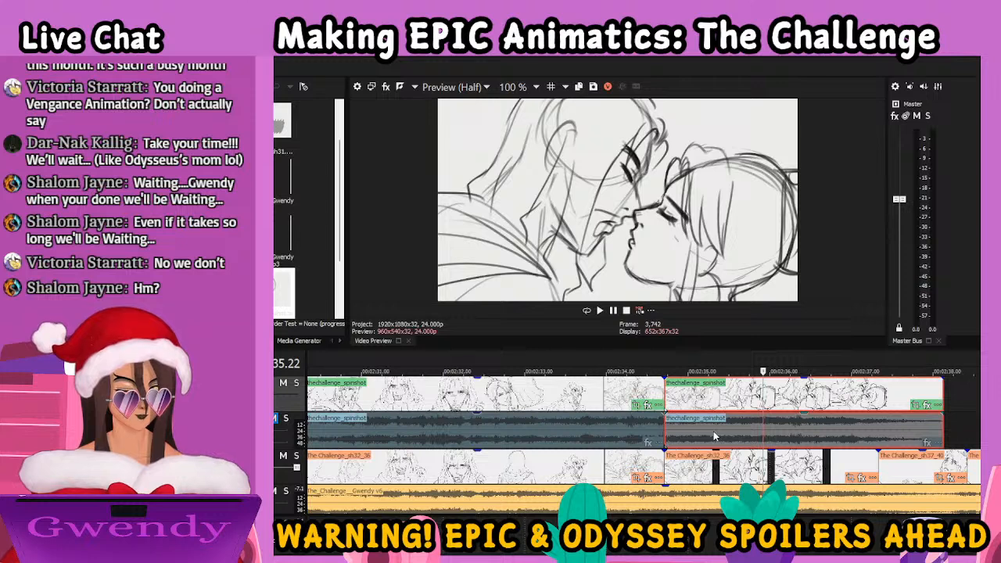
key(Right)
key(Right)
key(Right)
key(Right)
key(Right)
key(Right)
key(Right)
key(Right)
key(Right)
key(Right)
key(Right)
key(Right)
key(Right)
key(Right)
key(Right)
key(Right)
key(Right)
key(Right)
key(Right)
key(Right)
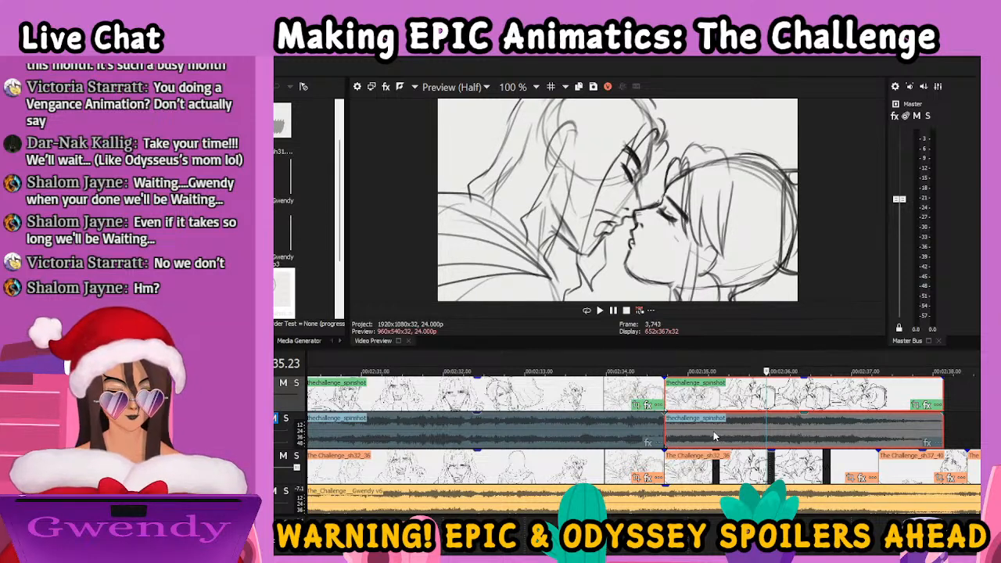
key(Right)
key(Right)
key(Right)
key(Right)
key(Right)
key(Right)
key(Right)
key(Right)
key(Right)
key(Right)
key(Right)
key(Right)
key(Right)
key(Right)
key(Right)
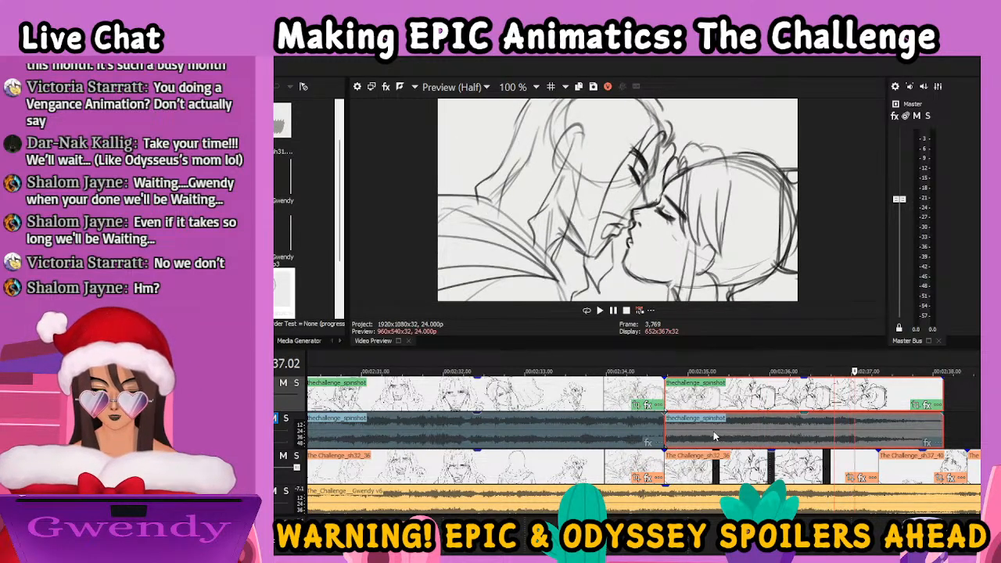
key(Left)
key(Left)
key(Left)
key(Left)
key(Left)
key(Left)
key(Left)
key(Left)
key(Left)
key(Left)
key(Left)
key(Left)
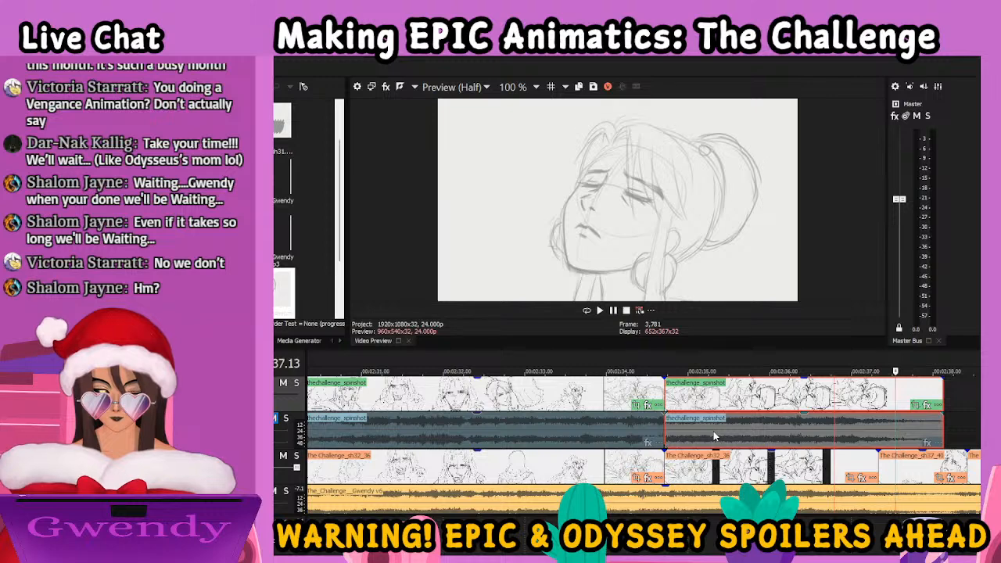
key(Right)
key(Right)
key(Right)
key(Right)
key(Right)
key(Right)
key(Right)
key(Right)
key(Right)
key(Right)
key(Right)
key(Right)
key(Right)
key(Right)
key(Right)
key(Right)
key(Right)
key(Right)
key(Right)
key(Right)
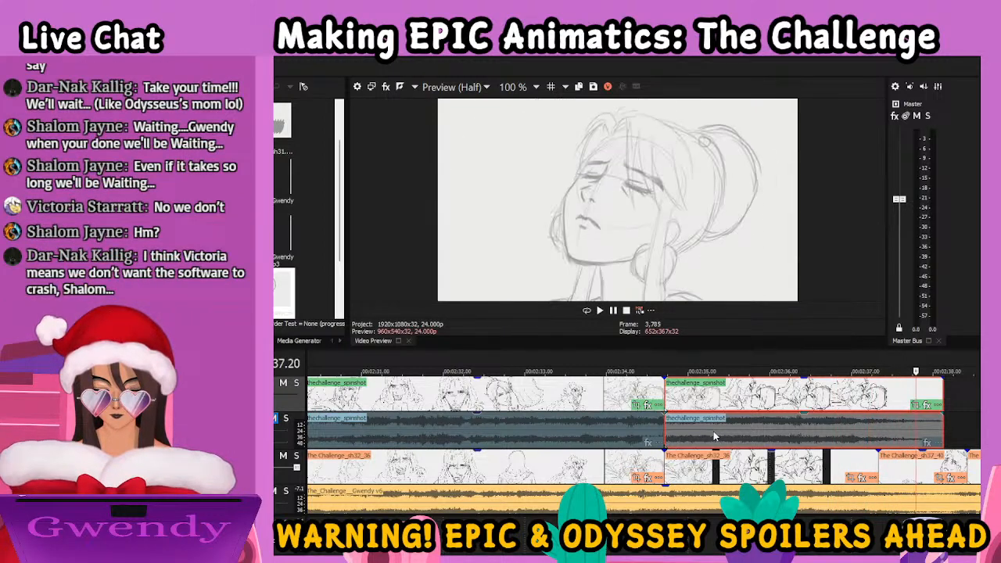
Find the start of the next shot's close-up and pull the end of the second spinshot clip back to about 02:37.18
key(Left)
key(Left)
key(Left)
key(Left)
key(Left)
key(Left)
key(Left)
key(Left)
key(Left)
key(Left)
key(Left)
key(Left)
key(Left)
key(Left)
key(Left)
key(Left)
key(Left)
key(Left)
key(Left)
key(Left)
key(Left)
key(Left)
key(Left)
key(Left)
key(Left)
key(Left)
key(Left)
key(Left)
key(Right)
key(Right)
key(Right)
key(Right)
key(Right)
key(Right)
key(Right)
key(Right)
key(Right)
key(Right)
key(Right)
key(Right)
key(Right)
key(Right)
key(Right)
key(Right)
key(Right)
key(Right)
key(Right)
key(Right)
key(Left)
key(Left)
key(Left)
key(Left)
key(Left)
key(Left)
key(Left)
key(Left)
key(Left)
key(Left)
key(Left)
key(Left)
key(Left)
key(Left)
key(Left)
key(Left)
key(Left)
key(Left)
key(Left)
key(Left)
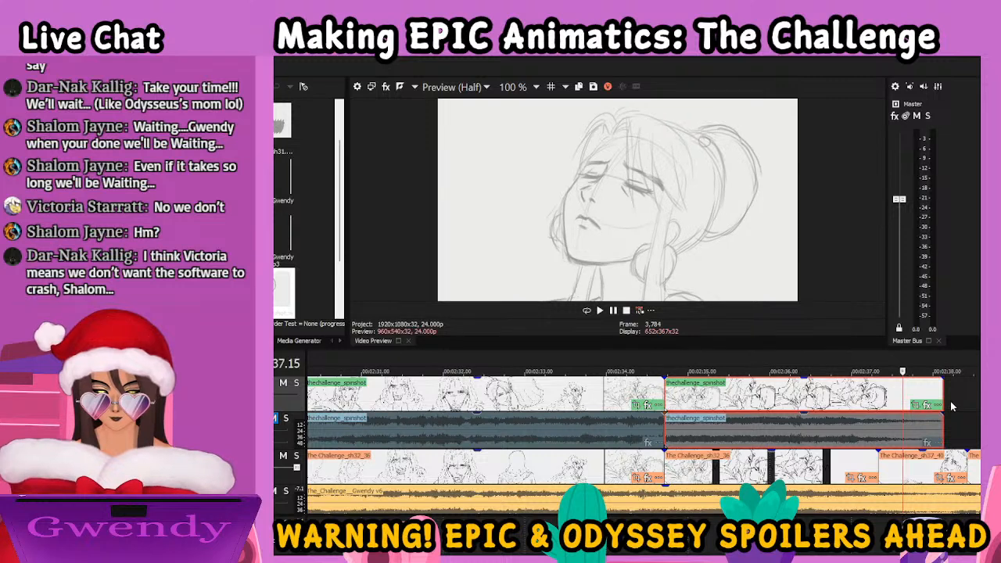
drag(944, 395, 908, 383)
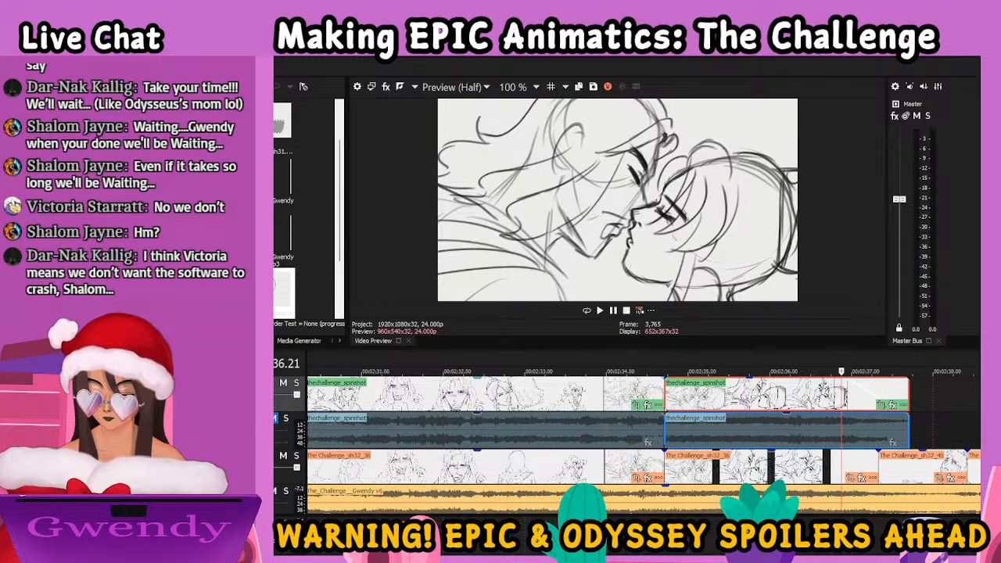
Set a 23-frame fade-out on the second spinshot clip and play back the transition into the next shot
click(727, 399)
key(space)
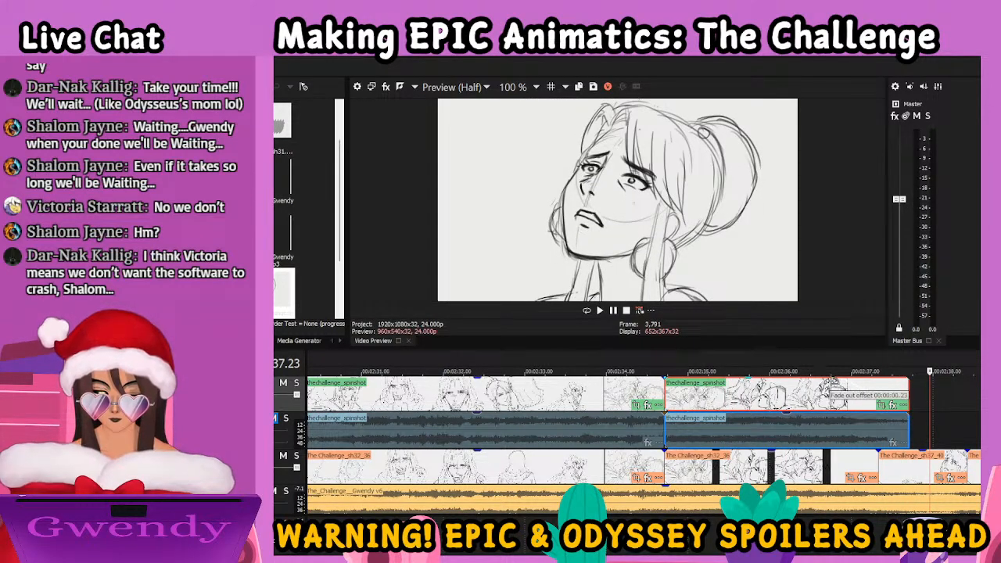
click(630, 400)
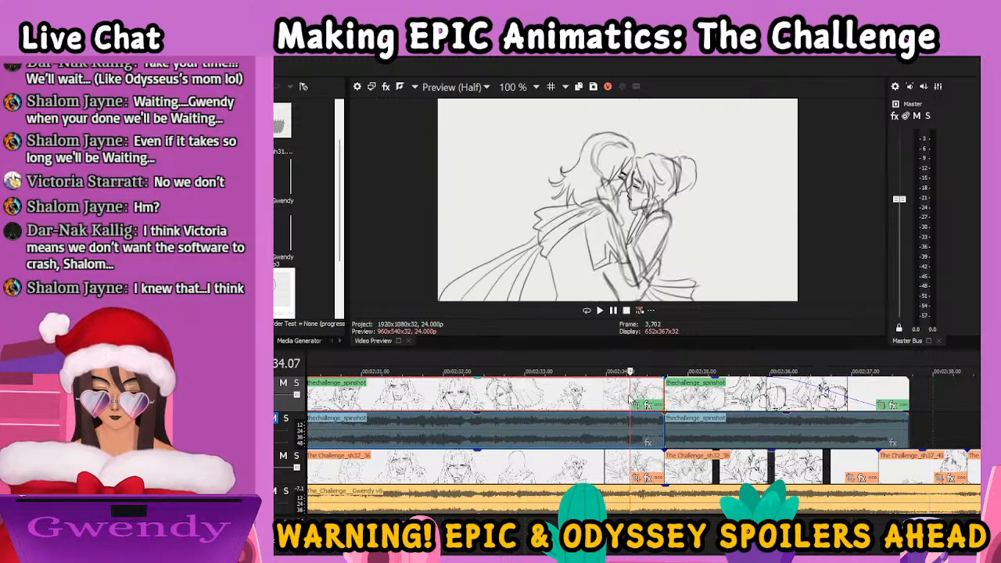
key(space)
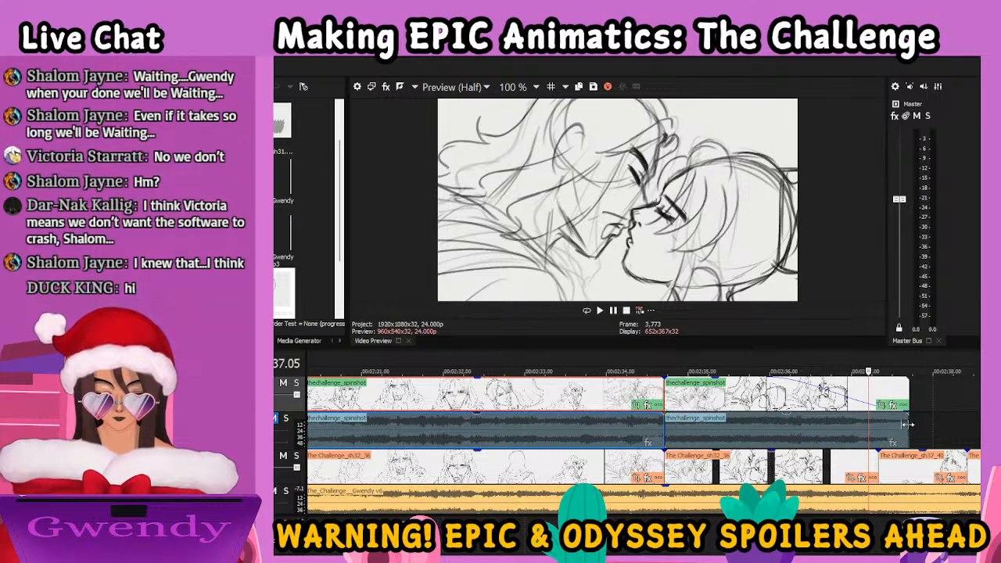
Stretch the second spinshot clip to end at about 02:38.10 and play back the slowed kiss shot
drag(907, 424, 967, 424)
click(625, 393)
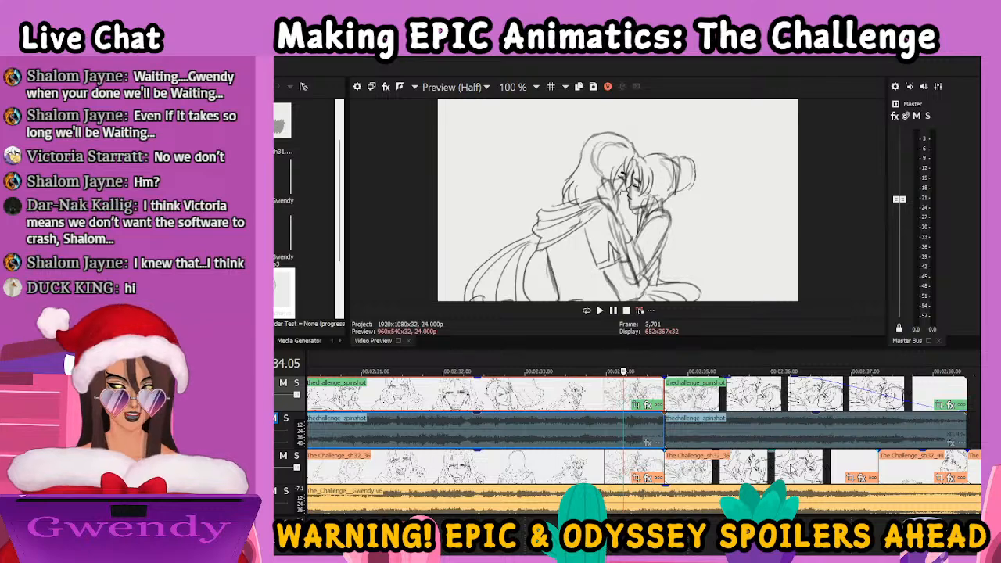
key(space)
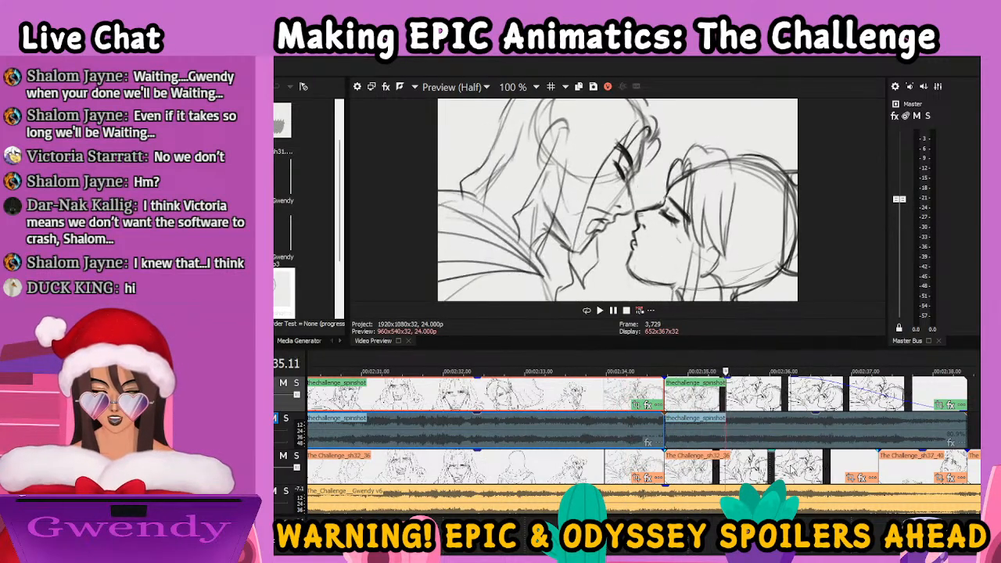
key(space)
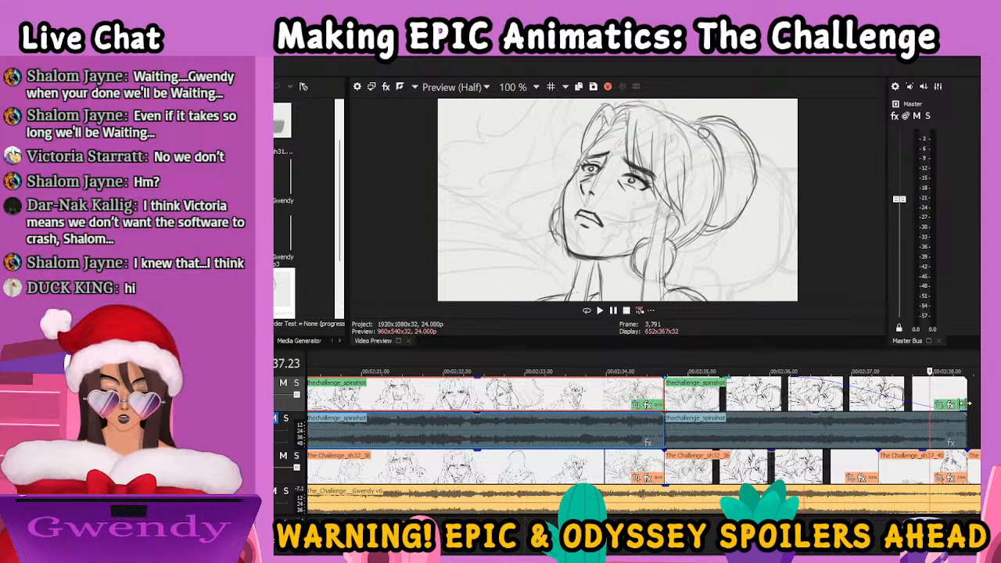
Bring the end of the second spinshot clip back to 02:37.23 and shorten its fade-out to about the final second
drag(966, 403, 930, 395)
key(ctrl+z)
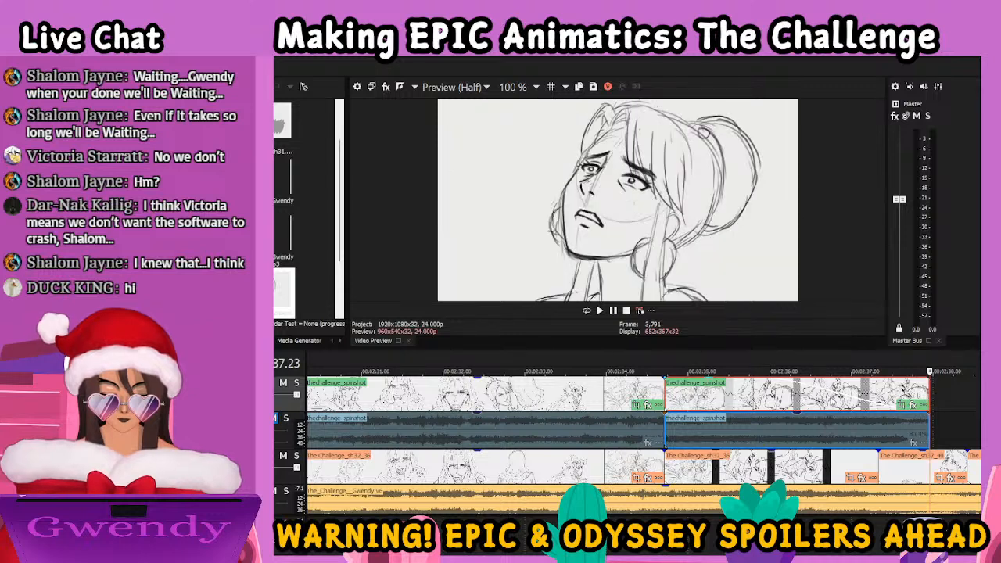
drag(755, 387, 855, 398)
Play from the end of the first spinshot clip and step through the frames to examine the kiss shot's dissolve into the close-up
click(654, 391)
key(space)
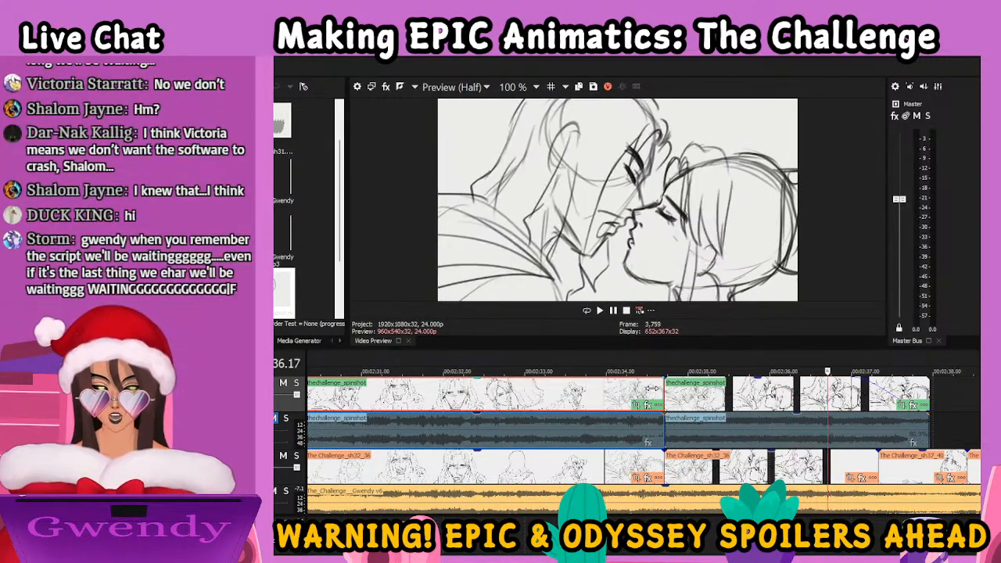
key(Right)
key(Left)
key(Left)
key(Left)
key(Left)
key(Left)
key(Left)
key(Left)
key(Left)
key(Left)
key(Left)
key(Left)
key(Left)
key(Left)
key(Left)
key(Left)
key(Left)
key(Left)
key(Left)
key(Left)
key(Left)
key(Right)
key(Right)
key(Right)
key(Right)
key(Right)
key(Right)
key(Right)
key(Right)
key(Right)
key(Right)
key(Right)
key(Right)
key(Right)
key(Right)
key(Right)
key(Right)
key(Right)
key(Right)
key(Right)
key(Right)
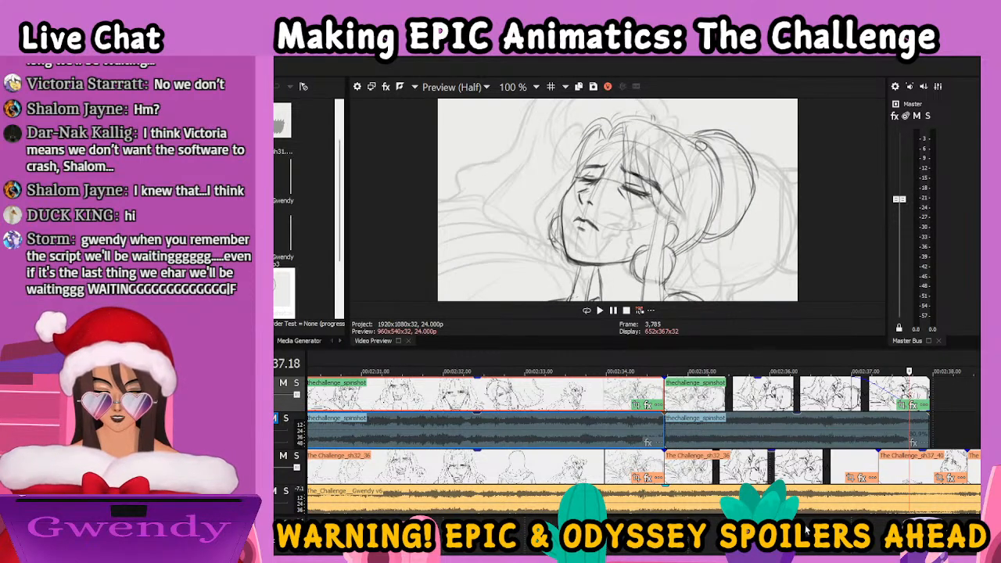
Place the THECHALLENGE_ALMOST_afterfinalshots clip directly after the end of the sh37_40 clip, on the spinshot tracks, and play across the join from 02:49.03
scroll(643, 438, right, 5)
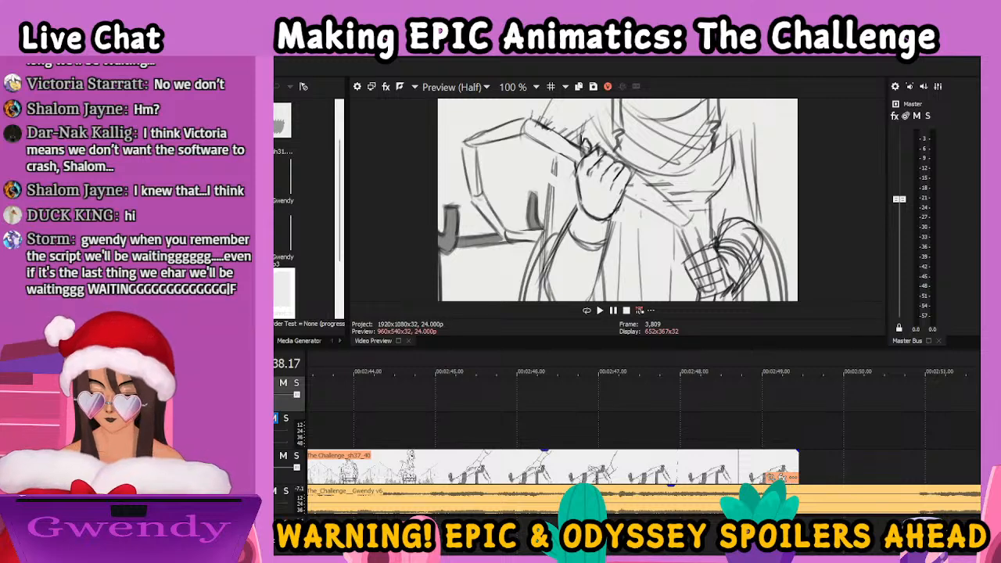
drag(275, 291, 803, 437)
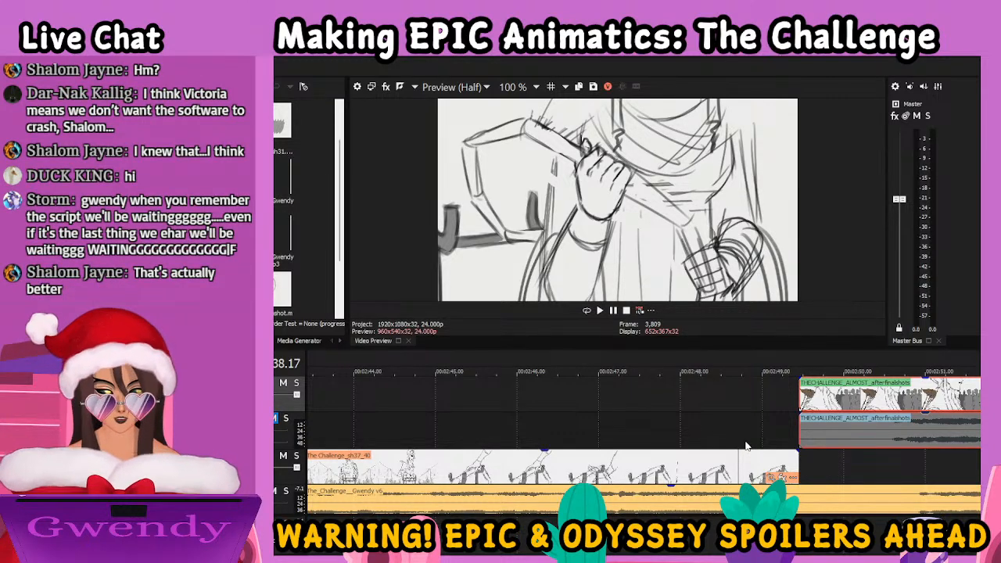
click(772, 405)
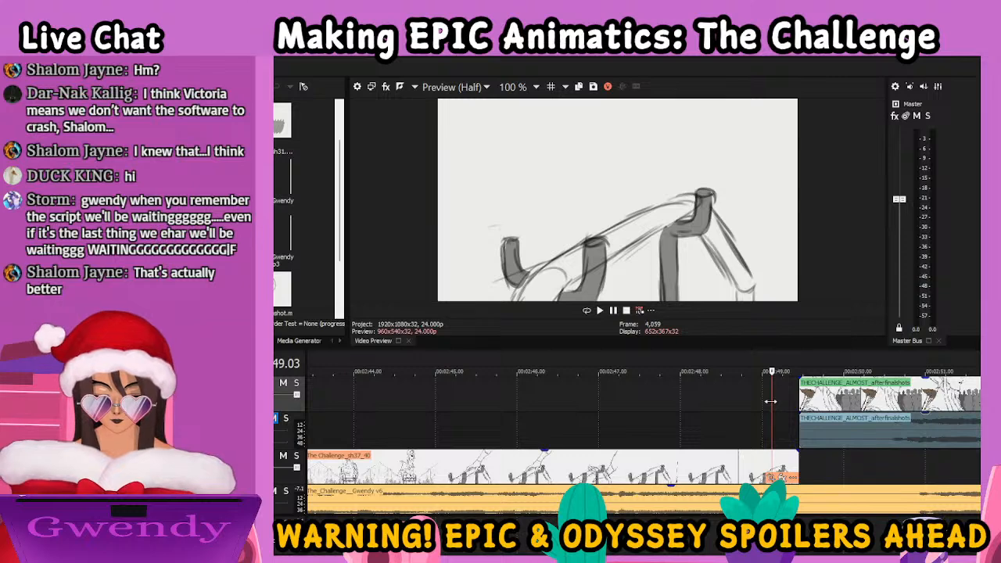
key(space)
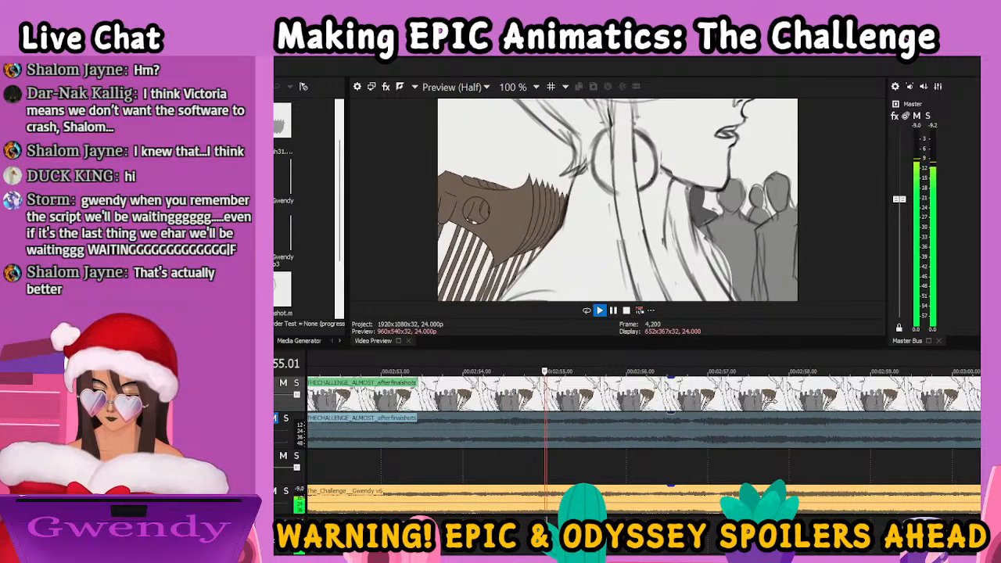
key(space)
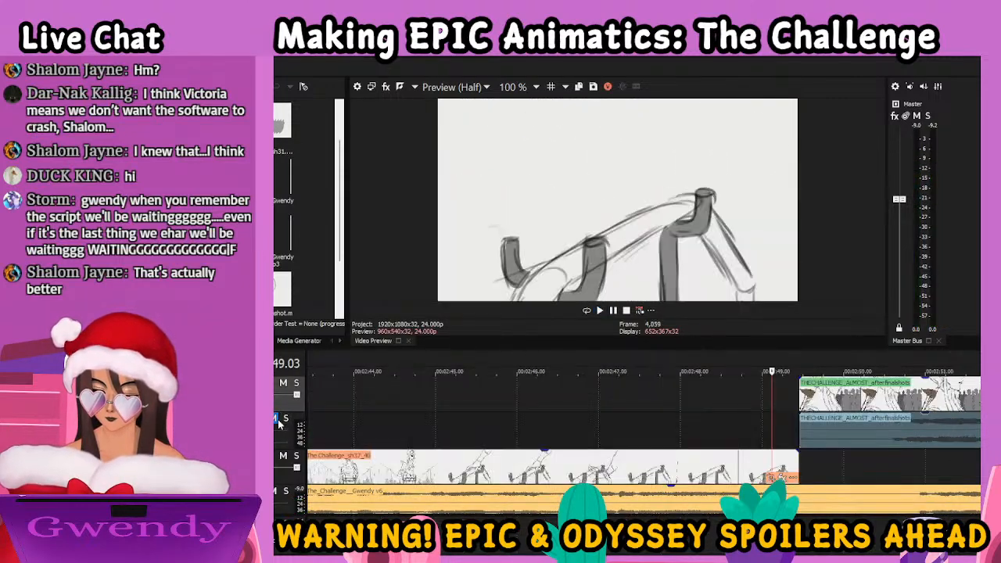
key(space)
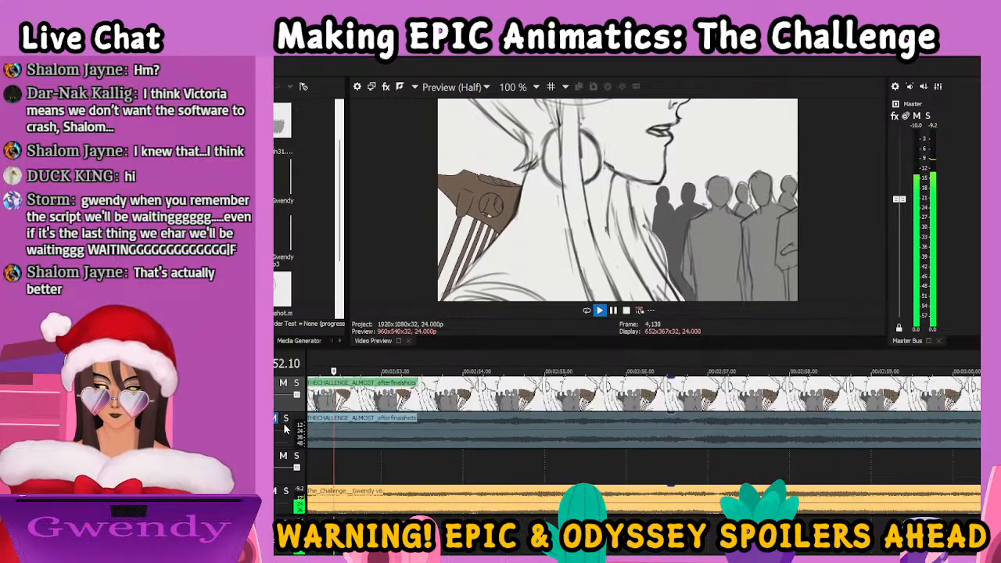
key(space)
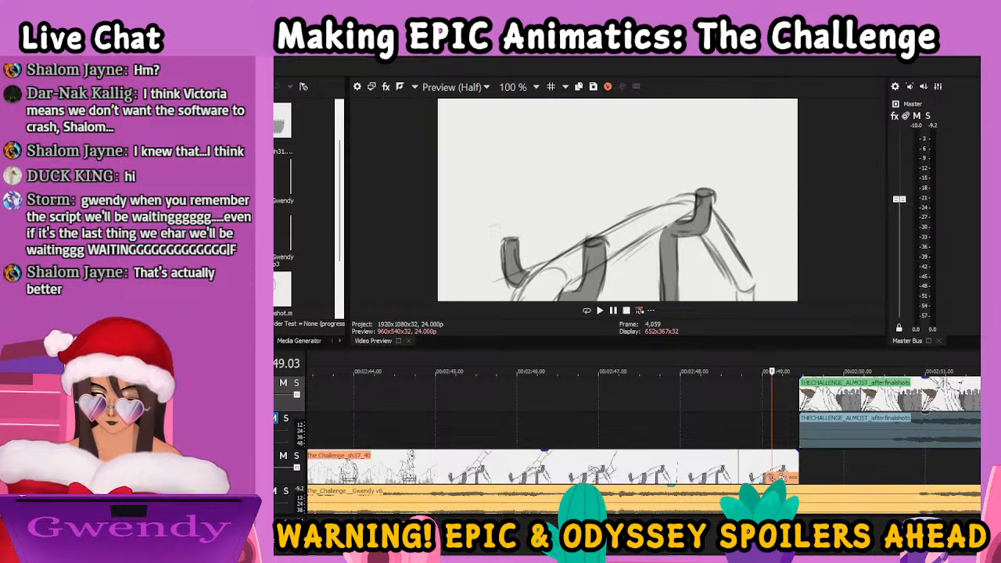
Enlarge the video preview and play the whole animatic from the first frame
scroll(643, 442, left, 10)
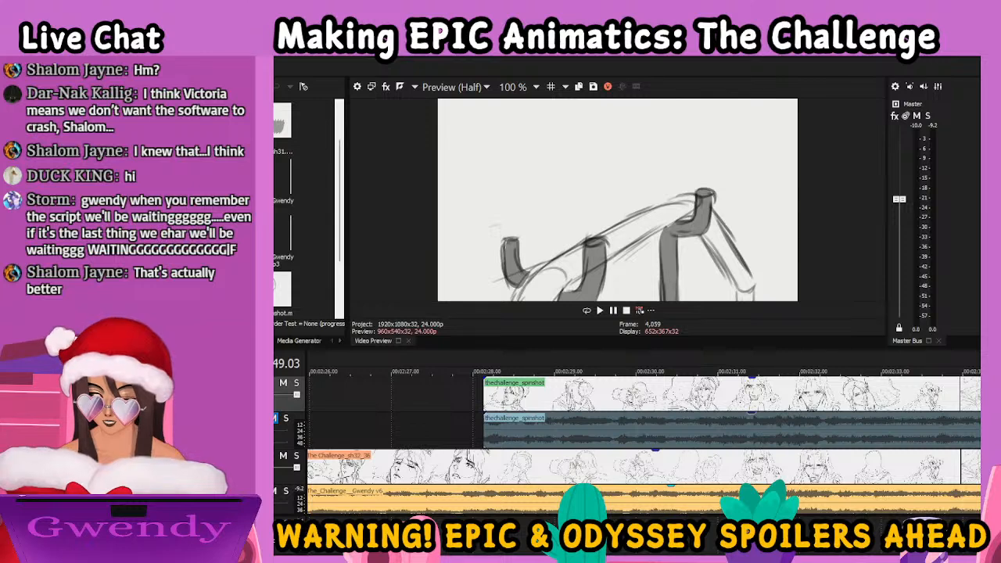
key(Home)
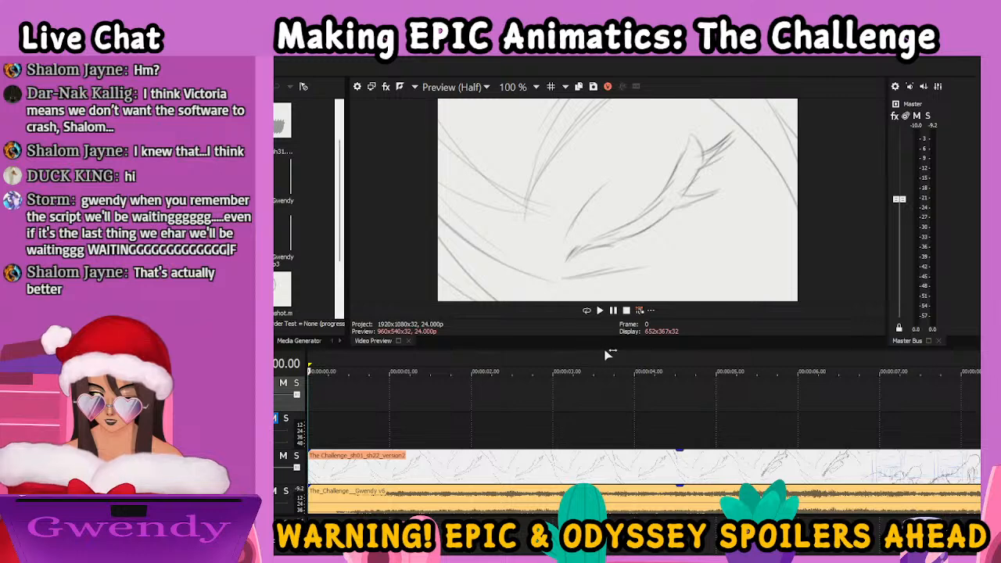
drag(605, 349, 610, 481)
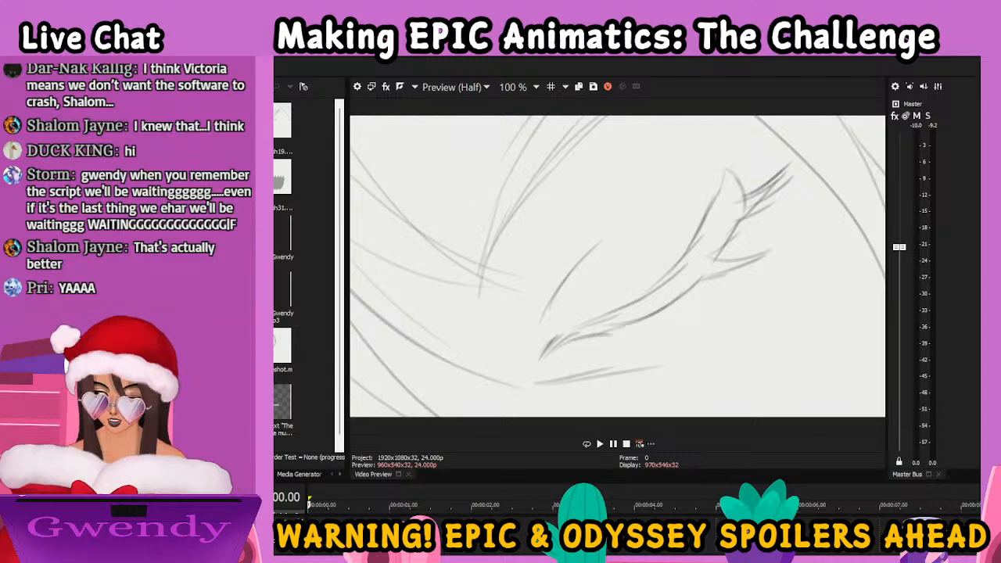
key(space)
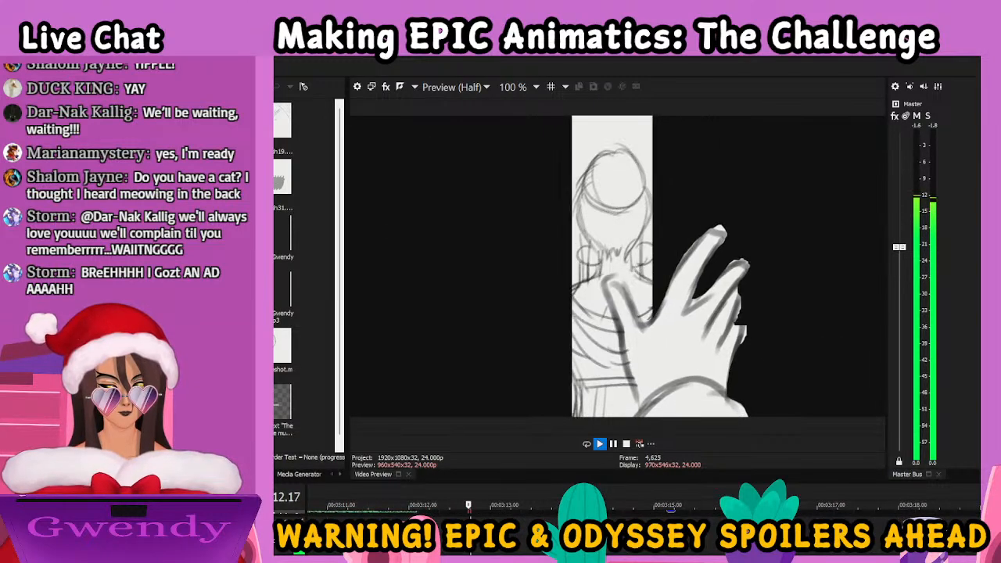
click(627, 444)
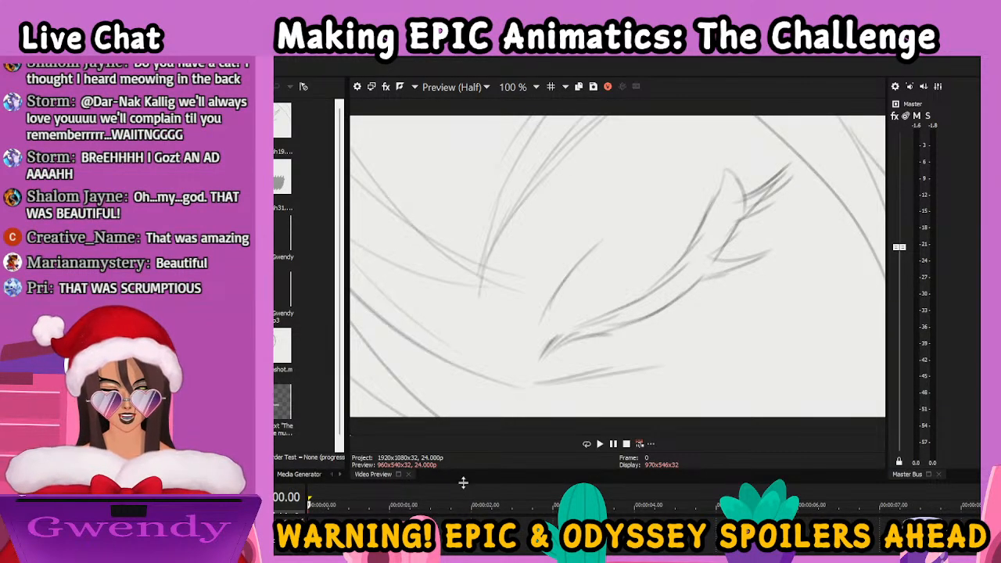
Reduce the preview to give the timeline more room, zoom out to the full project and return to the first frame
drag(463, 483, 477, 407)
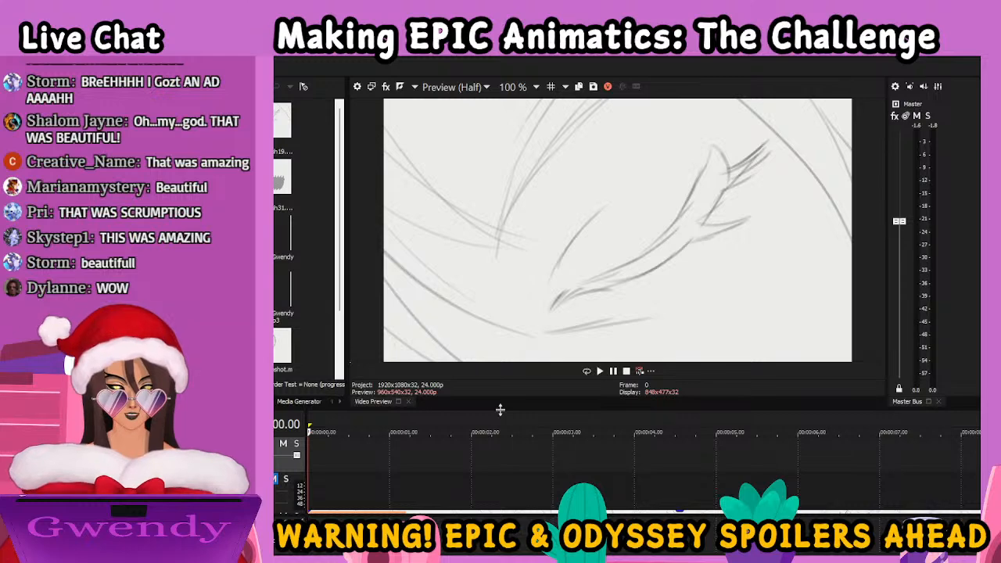
mouse_move(500, 404)
mouse_down()
mouse_move(509, 373)
mouse_move(509, 399)
mouse_up()
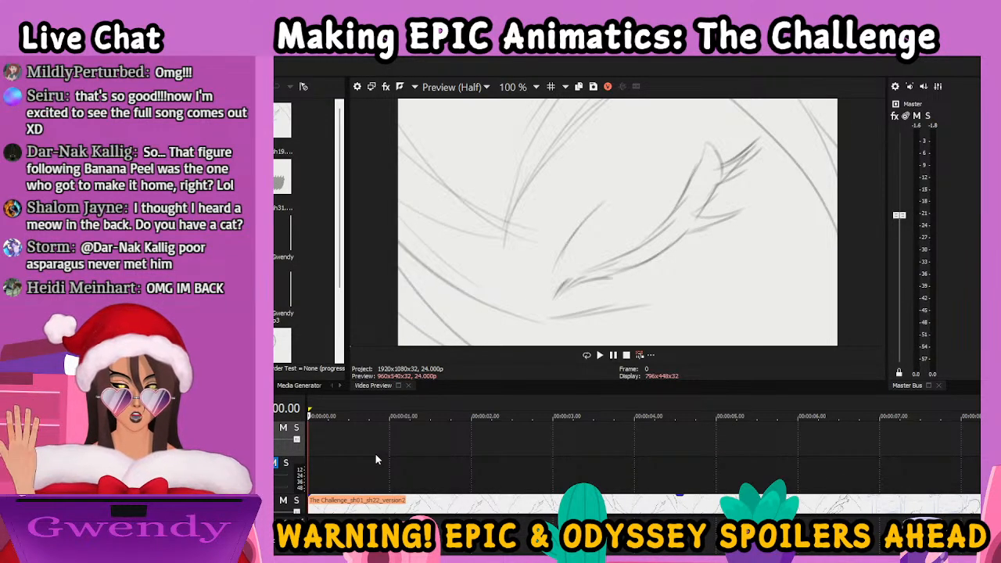
click(449, 443)
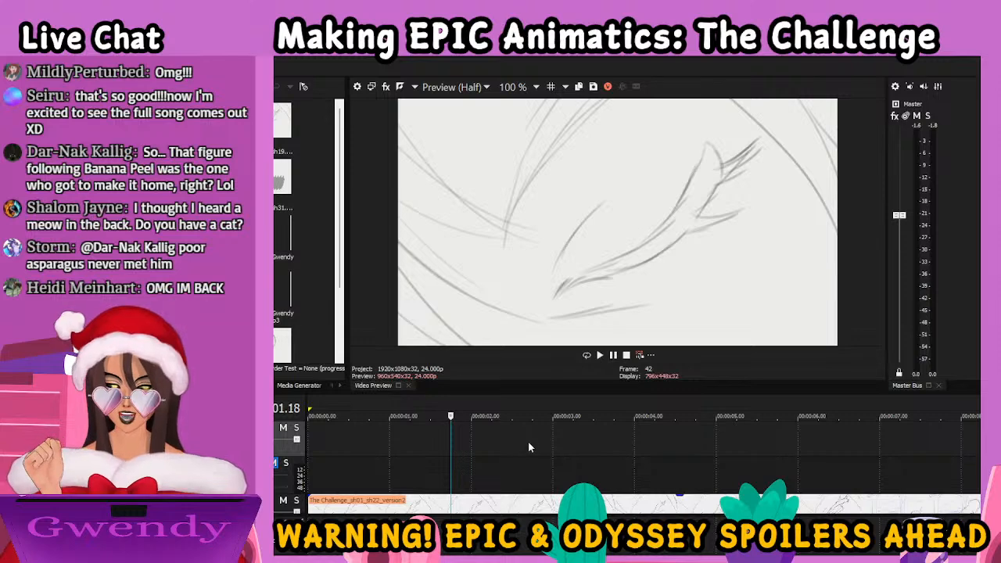
click(584, 441)
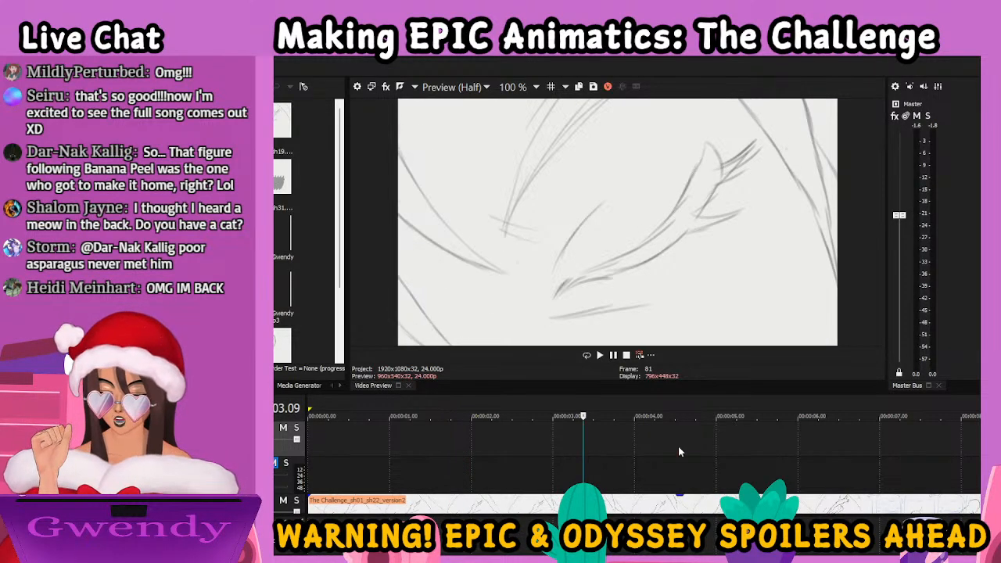
scroll(654, 441, down, 10)
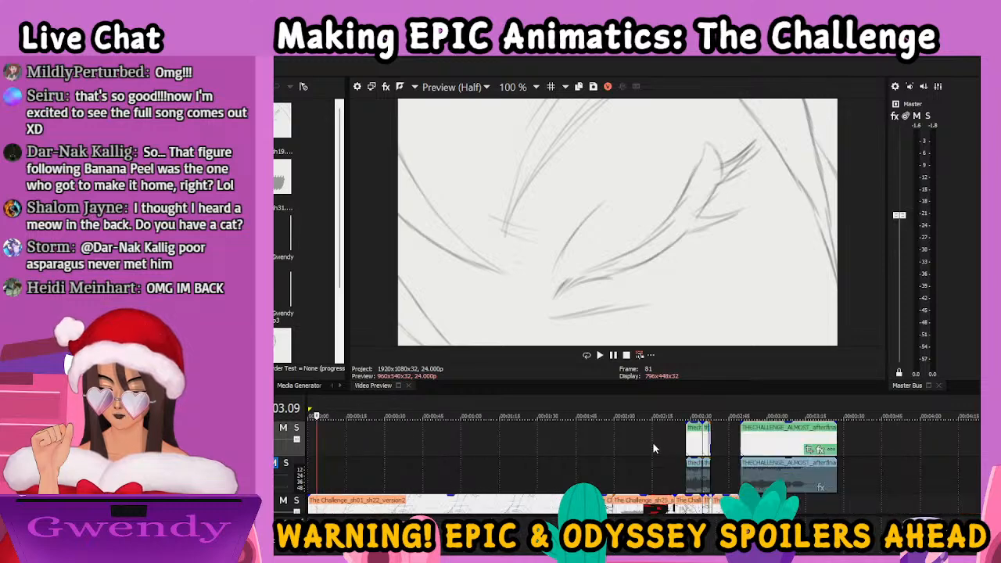
click(384, 452)
key(Home)
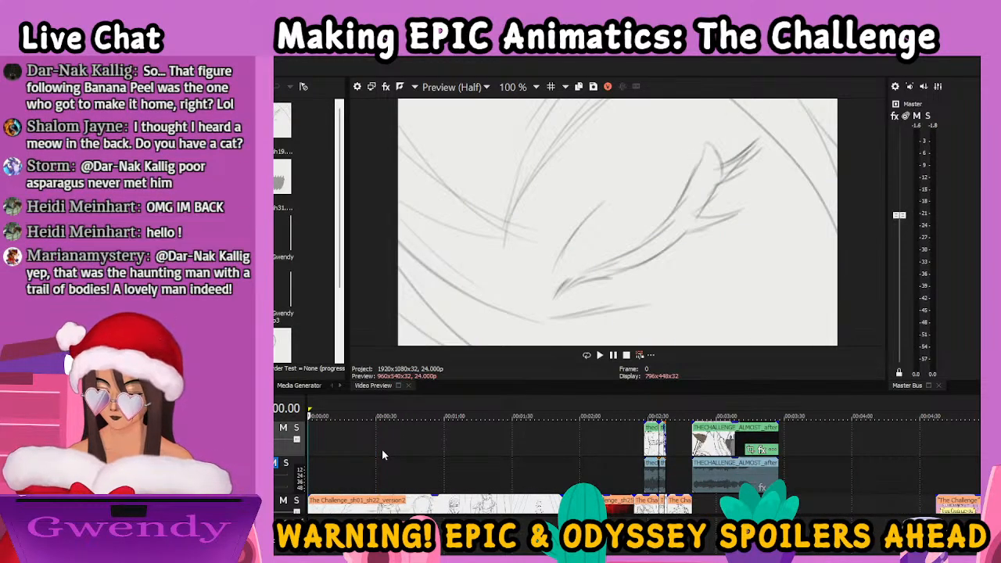
Play and pause through the opening shots to examine the bedroom scene and the hand reaching into the chest
key(space)
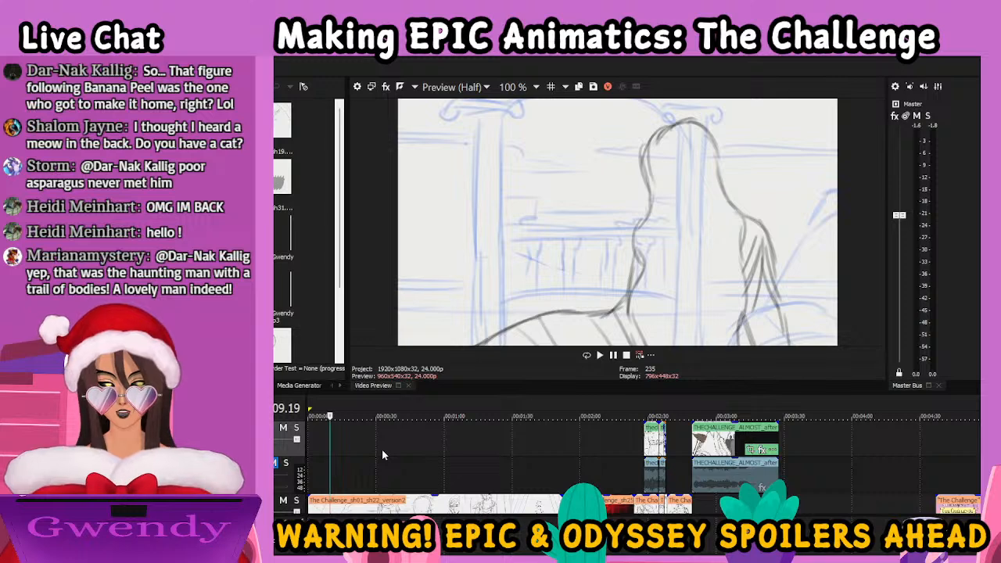
key(space)
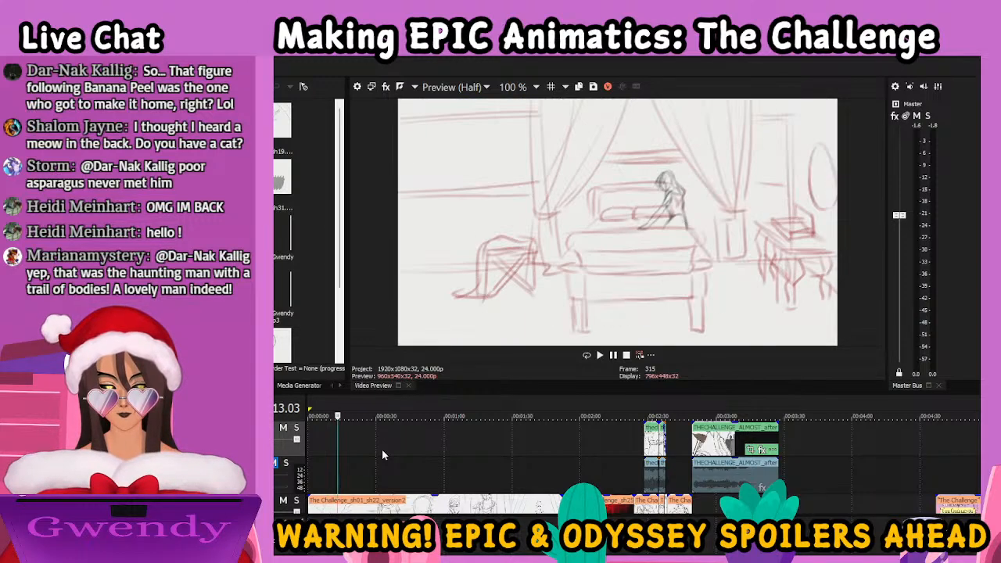
key(Left)
key(Left)
key(Left)
key(Left)
key(Left)
key(Left)
key(Left)
key(Left)
key(Left)
key(Left)
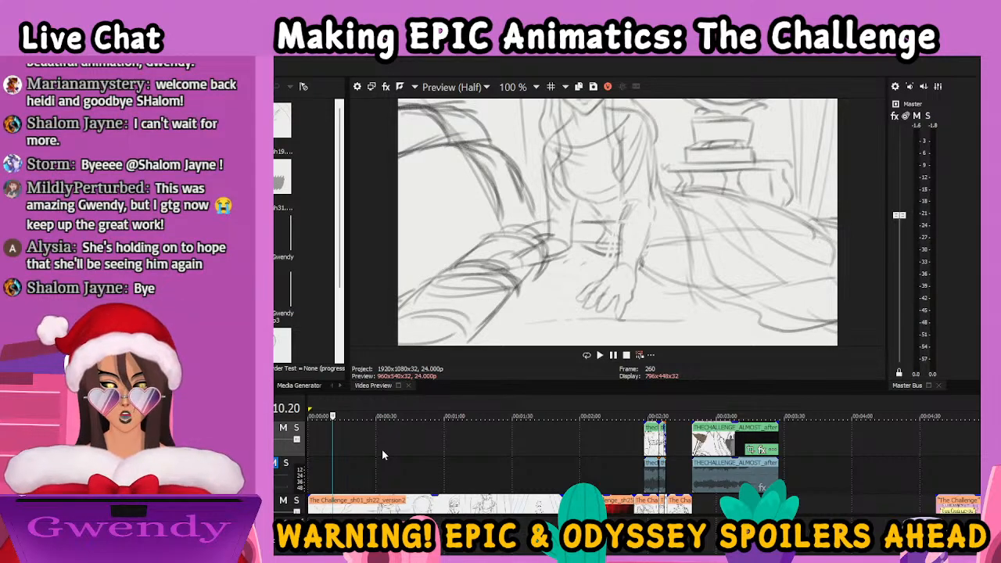
key(space)
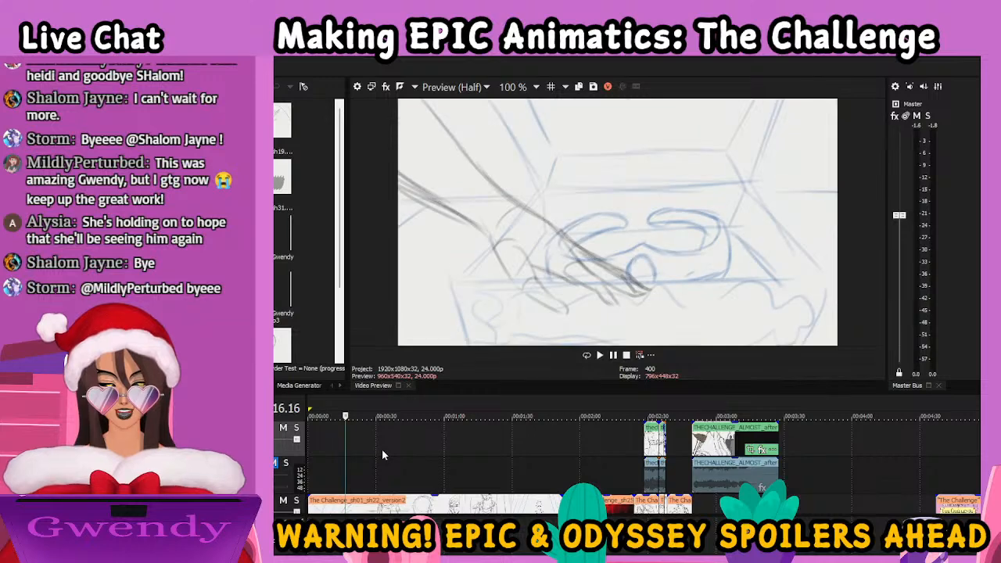
key(space)
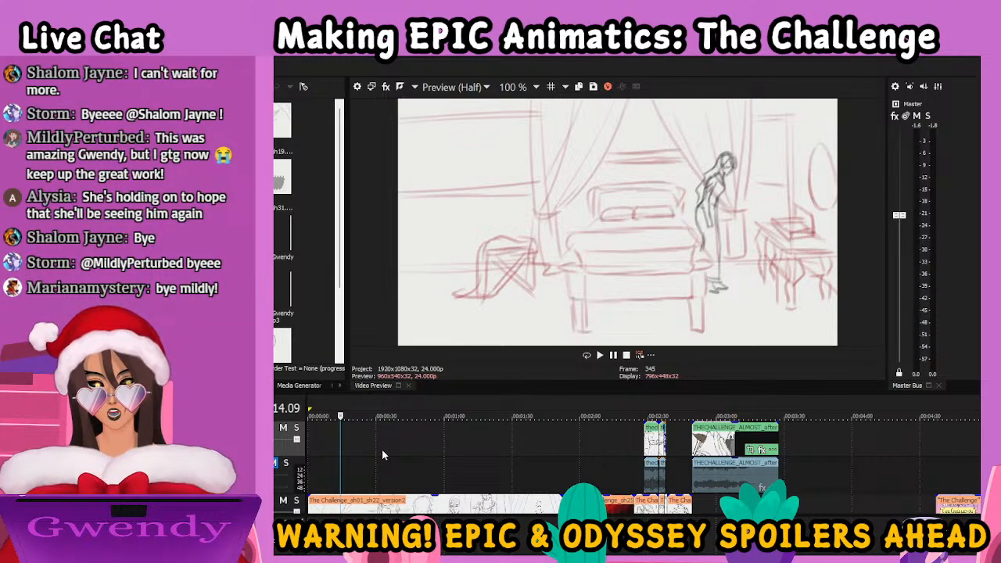
key(space)
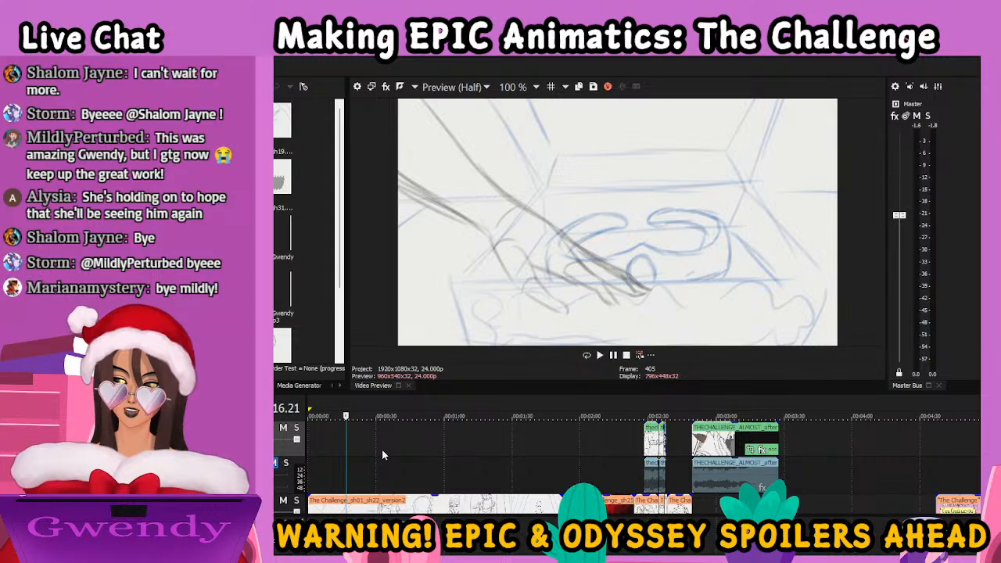
Play and pause from the chest shot through the standing bedroom shots to the close-up of the hand holding the string
key(space)
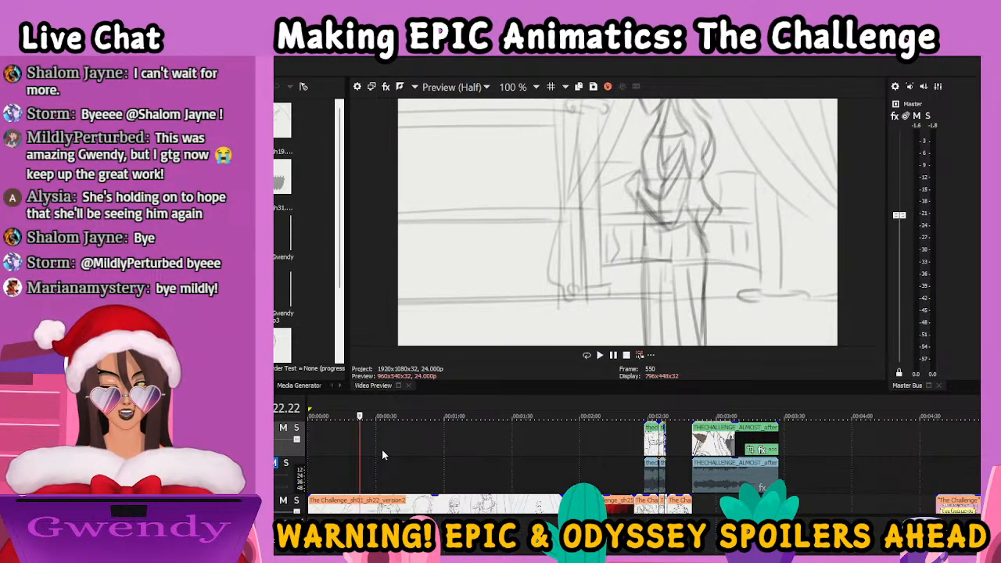
key(space)
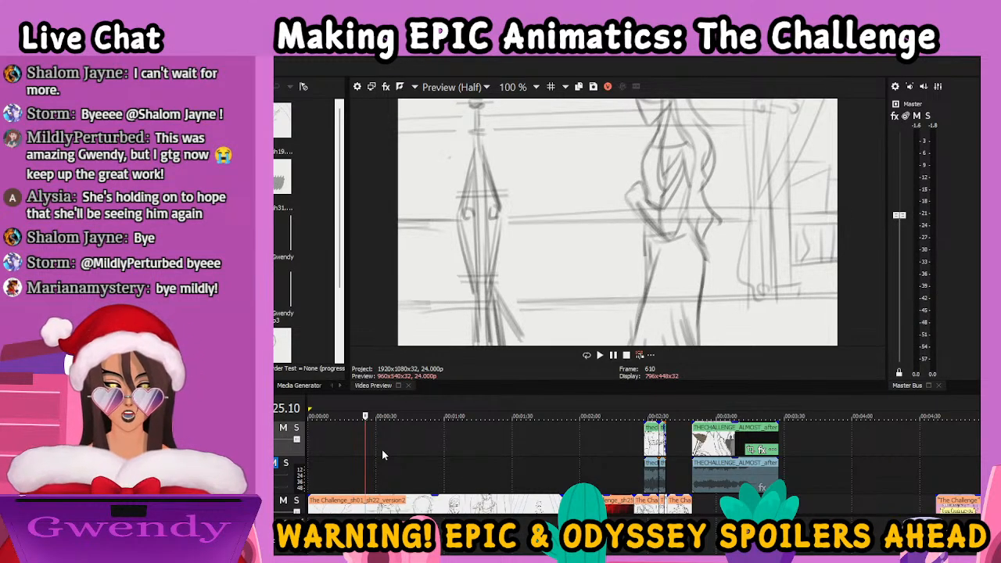
key(space)
key(space)
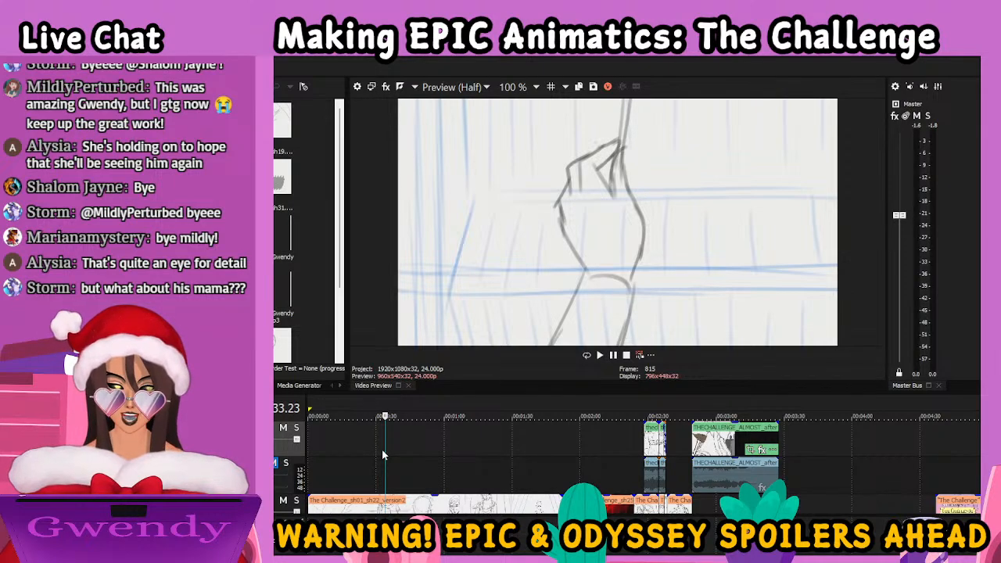
Step forward through the hand-and-string close-up and play on to the shot of the woman's hand held at her chest
key(Right)
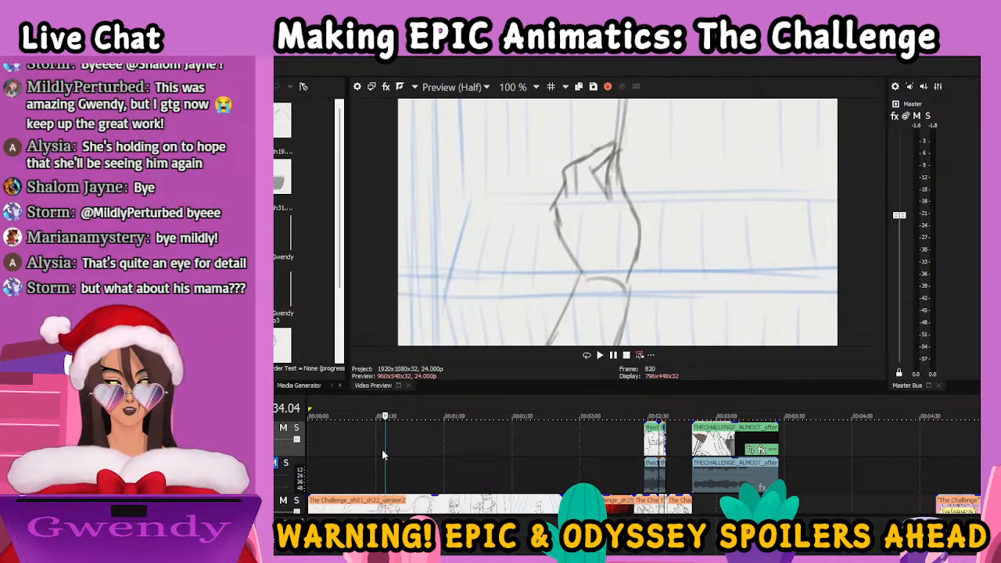
key(Right)
key(Right)
key(Right)
key(Right)
key(Right)
key(Right)
key(Right)
key(Right)
key(Right)
key(Right)
key(Right)
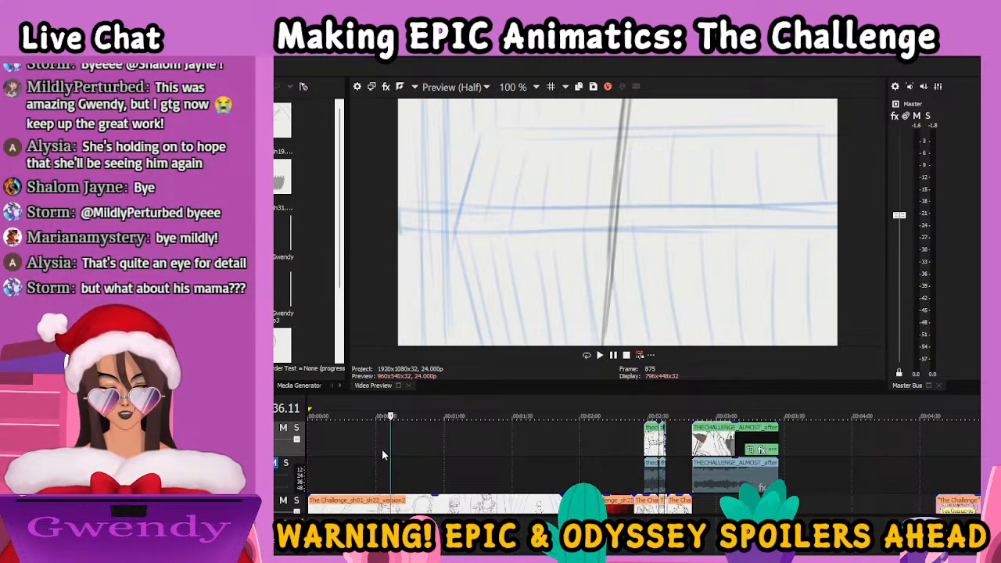
key(Right)
key(space)
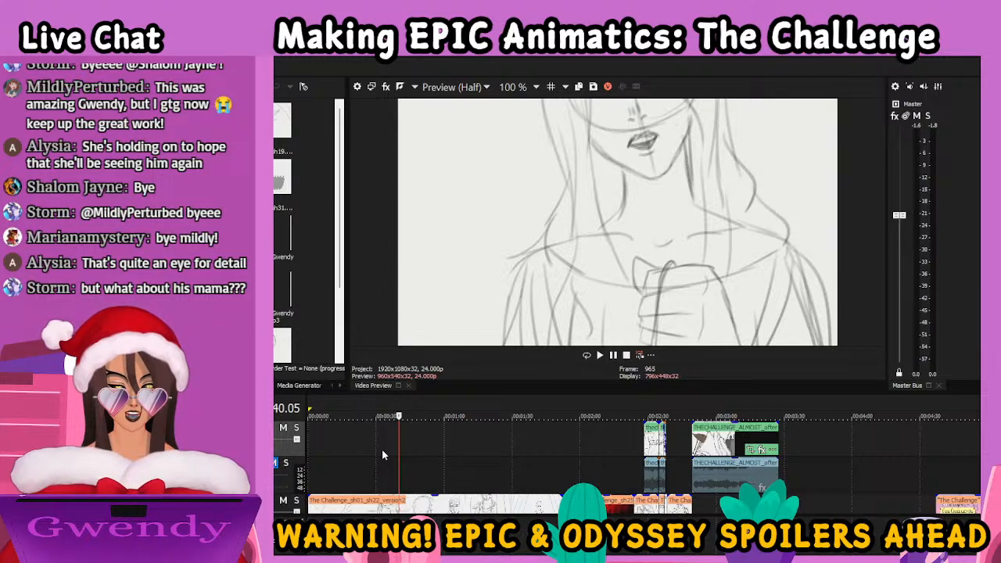
Step back to the hand close-up and forward again to examine how the string drops past the blue background
key(Left)
key(Left)
key(Left)
key(Left)
key(Left)
key(Left)
key(Left)
key(Left)
key(Left)
key(Left)
key(Left)
key(Left)
key(Left)
key(Left)
key(Left)
key(Left)
key(Left)
key(Left)
key(Left)
key(Left)
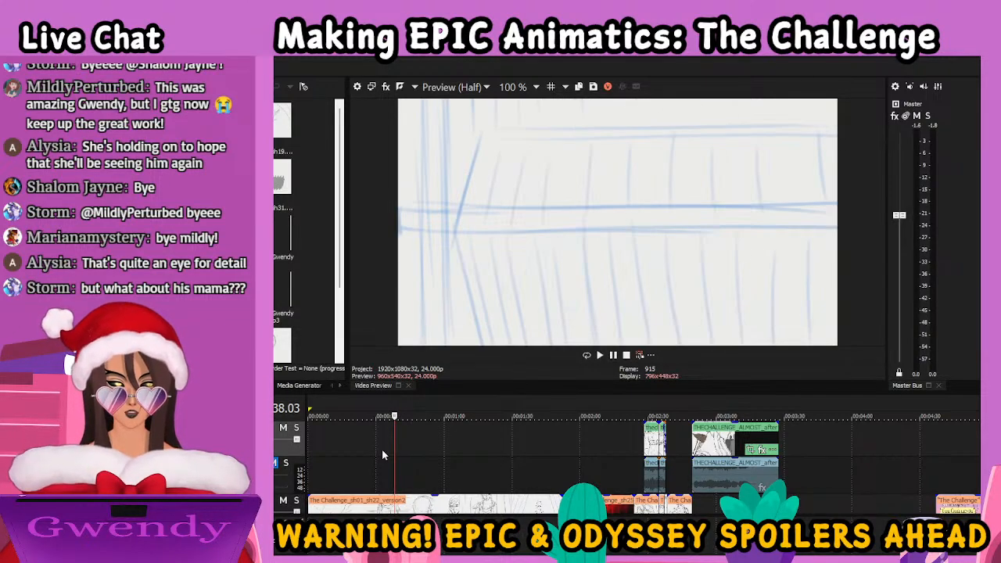
key(Left)
key(Left)
key(Left)
key(Left)
key(Left)
key(Left)
key(Left)
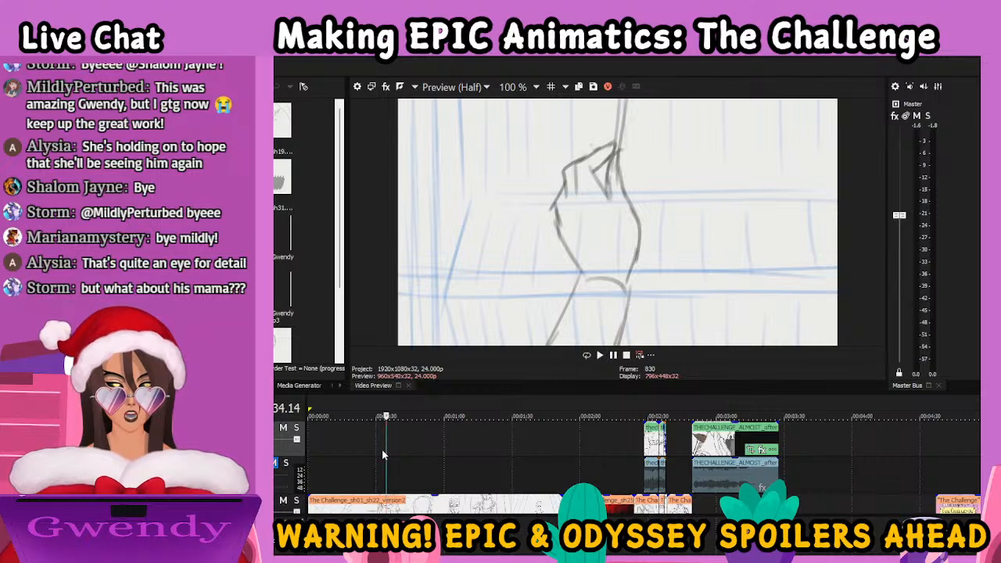
key(Right)
key(Right)
key(Right)
key(Right)
key(Right)
key(Right)
key(Right)
key(Right)
key(Right)
key(Right)
key(Right)
key(Right)
key(Right)
key(Right)
key(Right)
key(Right)
key(Right)
key(Right)
key(Right)
key(Right)
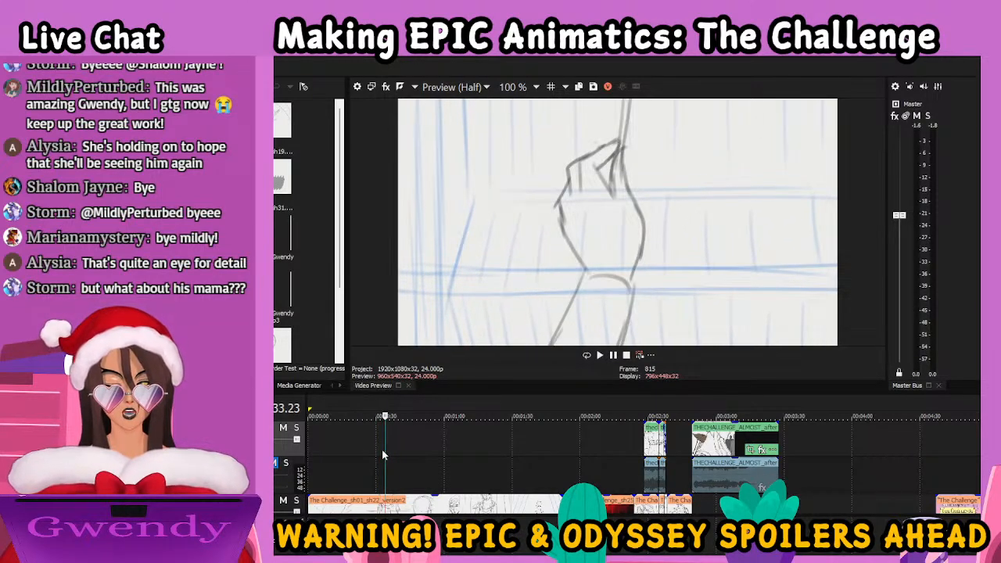
key(Right)
key(Right)
key(Right)
key(Right)
key(Right)
key(Right)
key(Right)
key(Right)
key(Right)
key(Right)
key(Right)
key(Right)
key(Right)
key(Right)
key(Right)
key(Right)
key(Right)
key(Right)
key(Right)
key(Right)
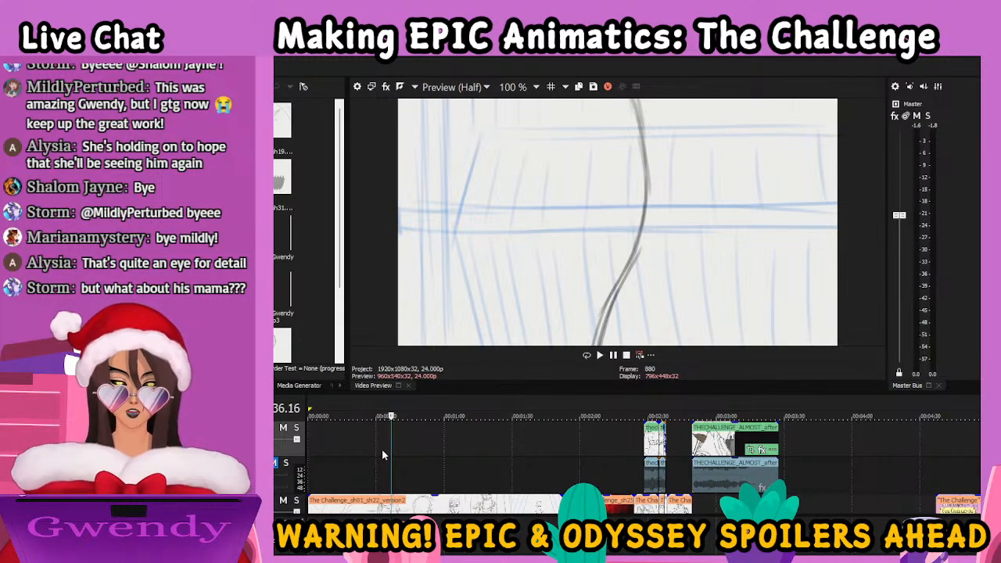
Play on to the mirror reflection shot and step forward until the hand appears on the woman's shoulder
key(space)
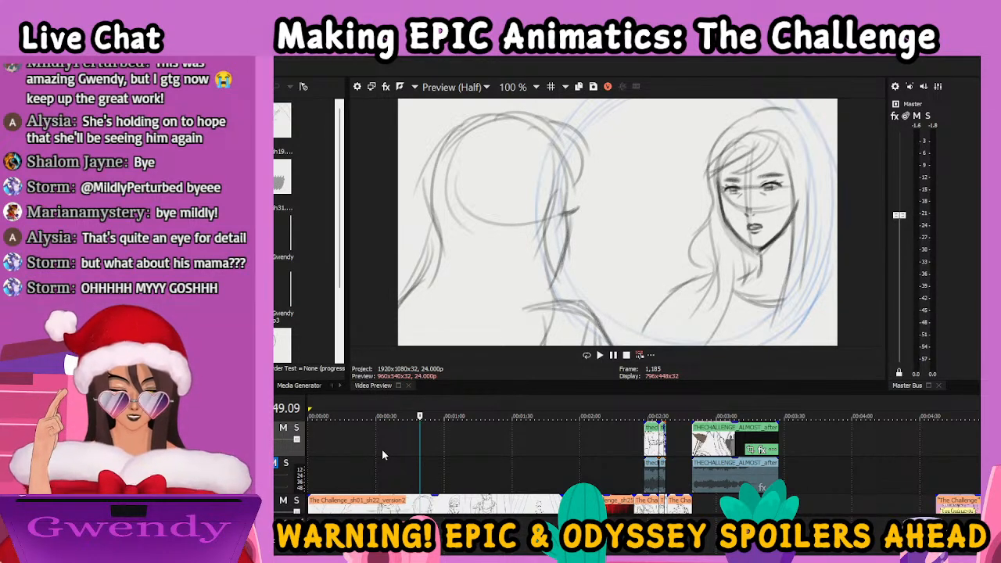
key(Right)
key(Right)
key(Right)
key(Right)
key(Right)
key(Right)
key(Right)
key(Right)
key(Right)
key(Right)
key(Right)
key(Right)
key(Right)
key(Right)
key(Right)
key(Right)
key(Right)
key(Right)
key(Right)
key(Right)
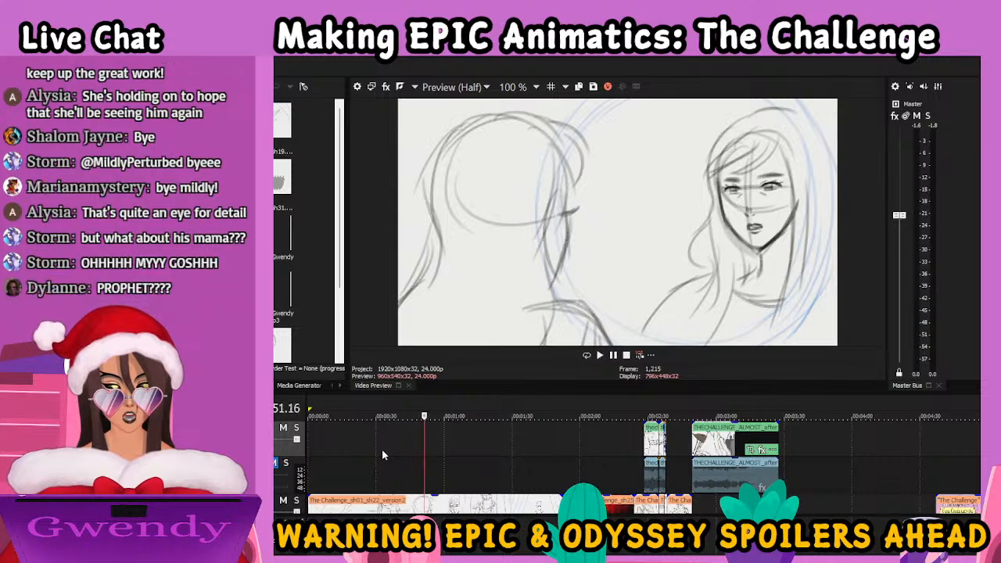
key(Right)
key(Right)
key(Right)
key(Right)
key(Right)
key(Right)
key(Right)
key(Right)
key(Right)
key(Right)
key(Right)
key(Right)
key(Right)
key(Right)
key(Right)
key(Right)
key(Right)
key(Right)
key(Right)
key(Right)
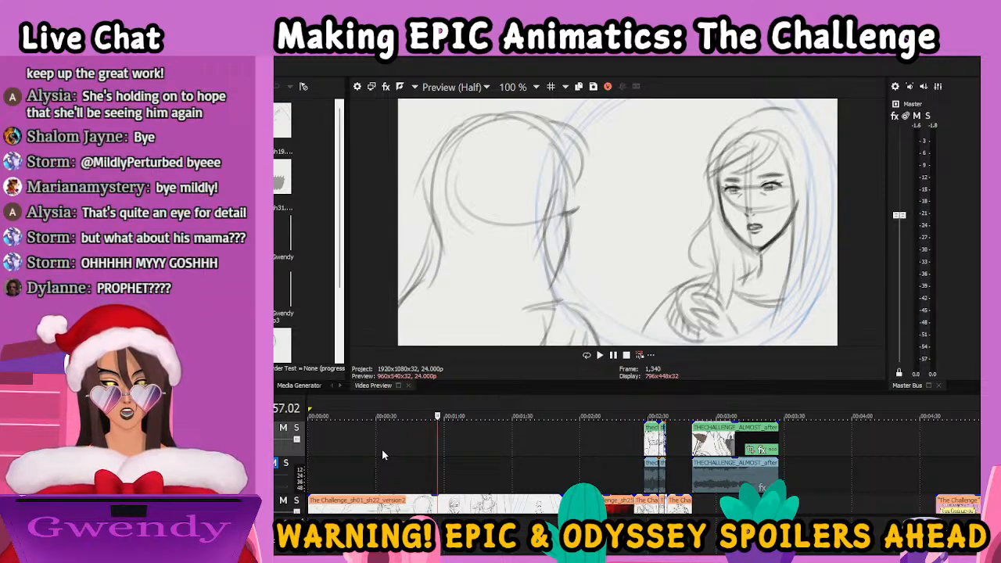
Step back and forth through the mirror shot to examine the dissolve from loose hair to tied-up hair
key(Left)
key(Left)
key(Left)
key(Left)
key(Left)
key(Left)
key(Left)
key(Left)
key(Left)
key(Left)
key(Left)
key(Left)
key(Left)
key(Left)
key(Left)
key(Left)
key(Left)
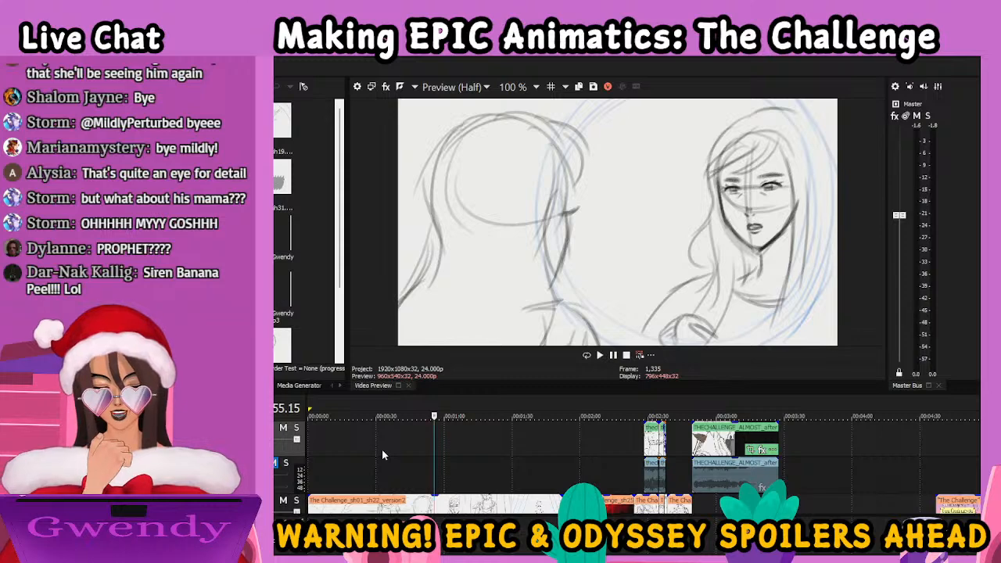
key(Right)
key(Right)
key(Right)
key(Right)
key(Right)
key(Right)
key(Right)
key(Right)
key(Right)
key(Right)
key(Right)
key(Right)
key(Right)
key(Right)
key(Right)
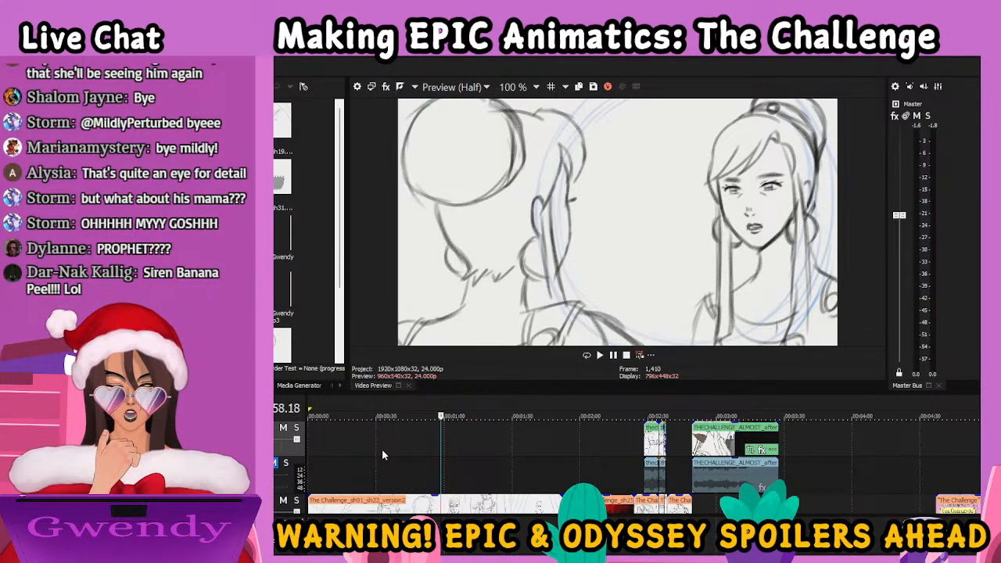
key(Left)
key(Left)
key(Left)
key(Left)
key(Left)
key(Left)
key(Left)
key(Left)
key(Left)
key(Left)
key(Left)
key(Left)
key(Left)
key(Left)
key(Right)
key(Right)
key(Right)
key(Right)
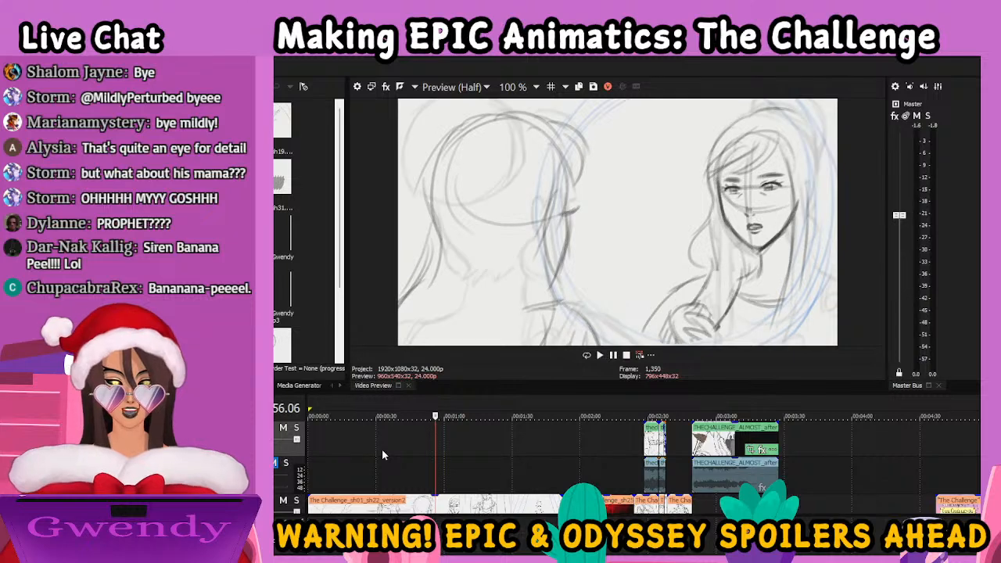
key(Right)
Step forward from the mirror shot through the colonnade walk to the open-armed pose between the arches
key(Right)
key(Right)
key(Right)
key(Right)
key(Right)
key(Right)
key(Right)
key(Right)
key(Right)
key(Right)
key(Right)
key(Right)
key(Right)
key(Right)
key(Right)
key(Right)
key(Right)
key(Right)
key(Right)
key(Right)
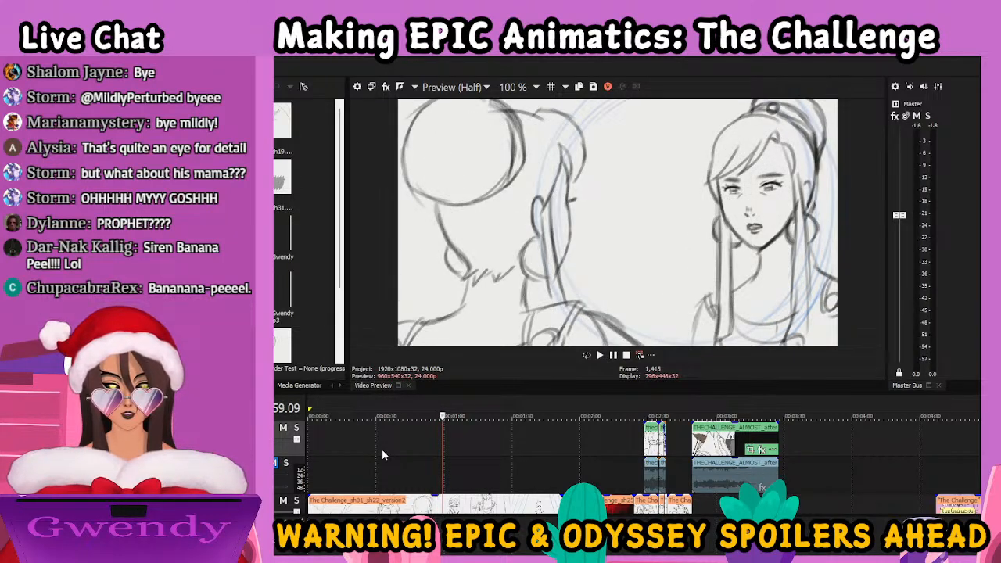
key(Right)
key(Right)
key(Right)
key(Right)
key(Right)
key(Right)
key(Right)
key(Right)
key(Right)
key(Right)
key(Right)
key(Right)
key(Right)
key(Right)
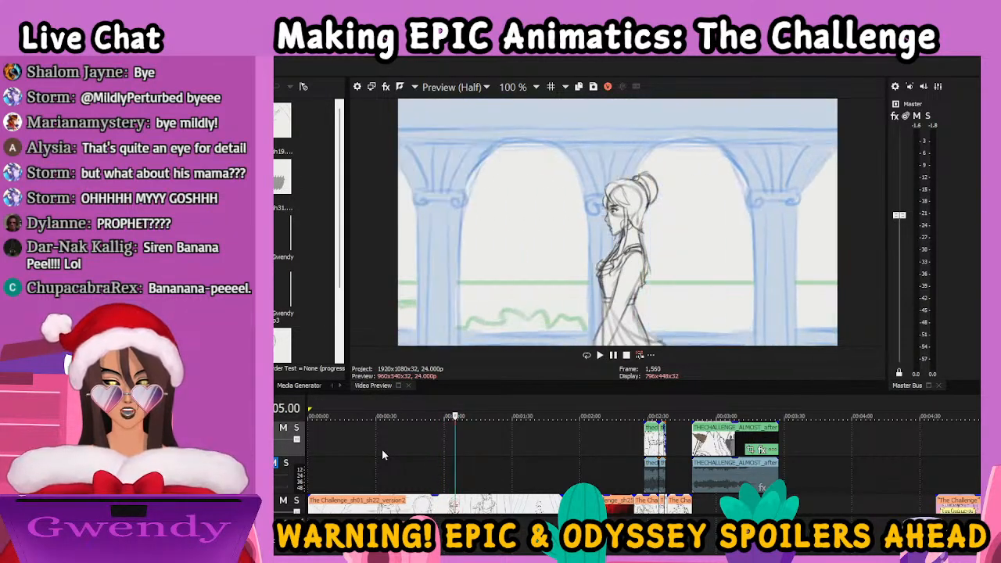
key(Right)
key(Right)
key(Right)
key(Right)
key(Right)
key(Right)
key(Right)
key(Right)
key(Right)
key(Right)
key(Right)
key(Right)
key(Right)
key(Right)
key(Right)
key(Right)
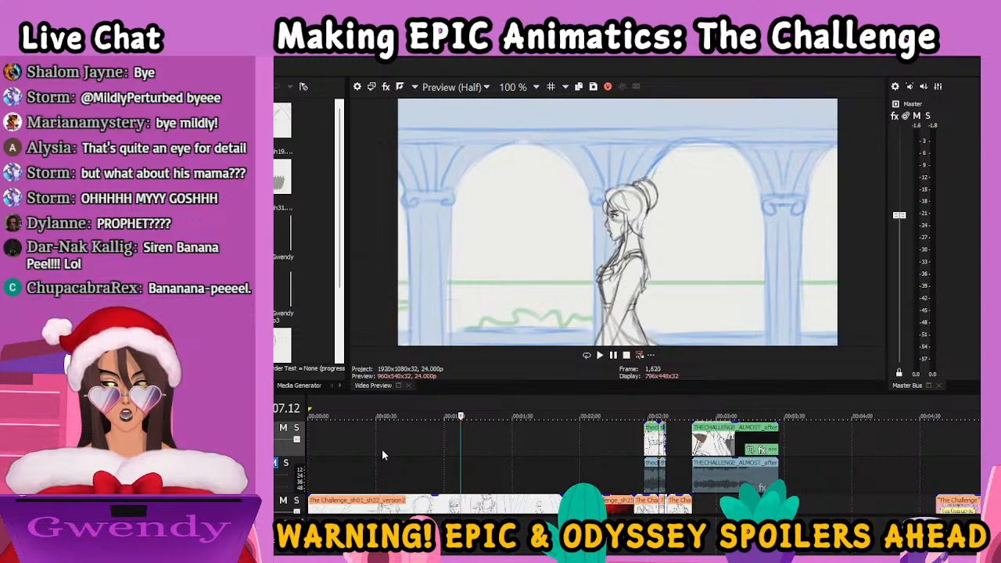
key(Right)
key(Right)
key(Right)
key(Right)
key(Right)
key(Right)
key(Right)
key(Right)
key(Right)
key(Right)
key(Right)
key(Right)
key(Right)
key(Right)
key(Right)
key(Right)
key(Right)
key(Right)
key(Right)
key(Right)
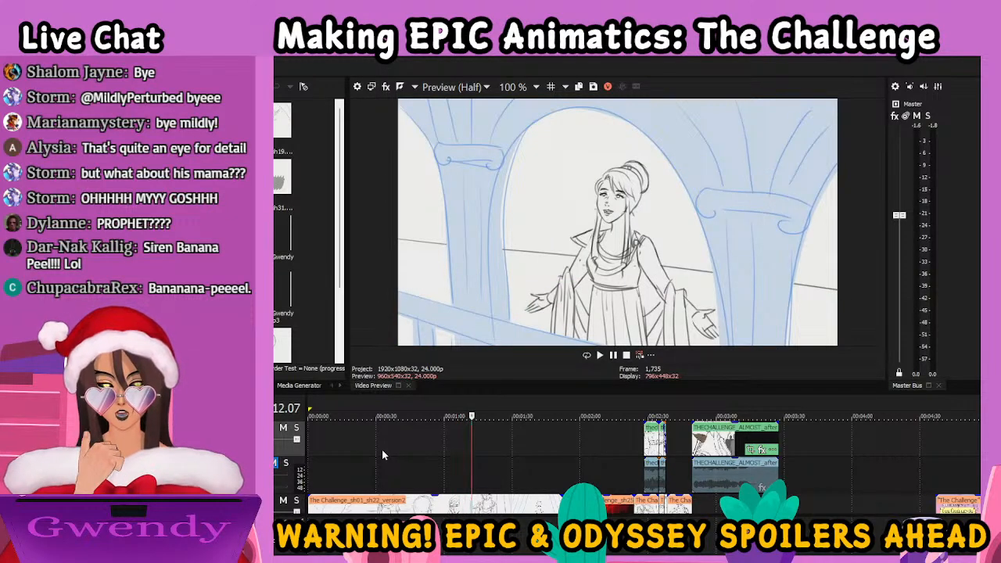
Review the cuts from the colonnade walk through the open-armed pose to the bird above the outstretched hand
key(Left)
key(Left)
key(Left)
key(Left)
key(Left)
key(Left)
key(Left)
key(Left)
key(Left)
key(Left)
key(Left)
key(Left)
key(Left)
key(Right)
key(Right)
key(Right)
key(Right)
key(Right)
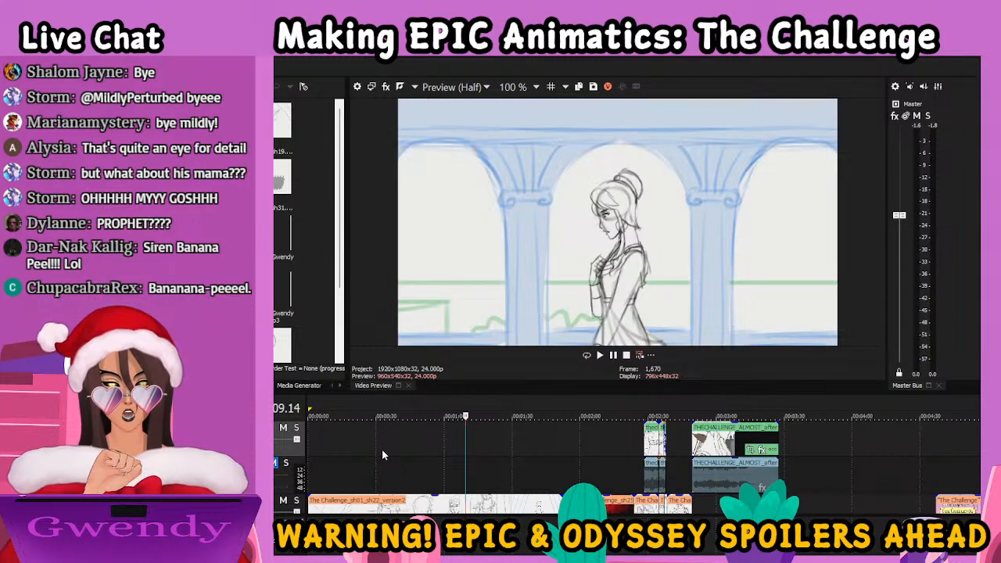
key(space)
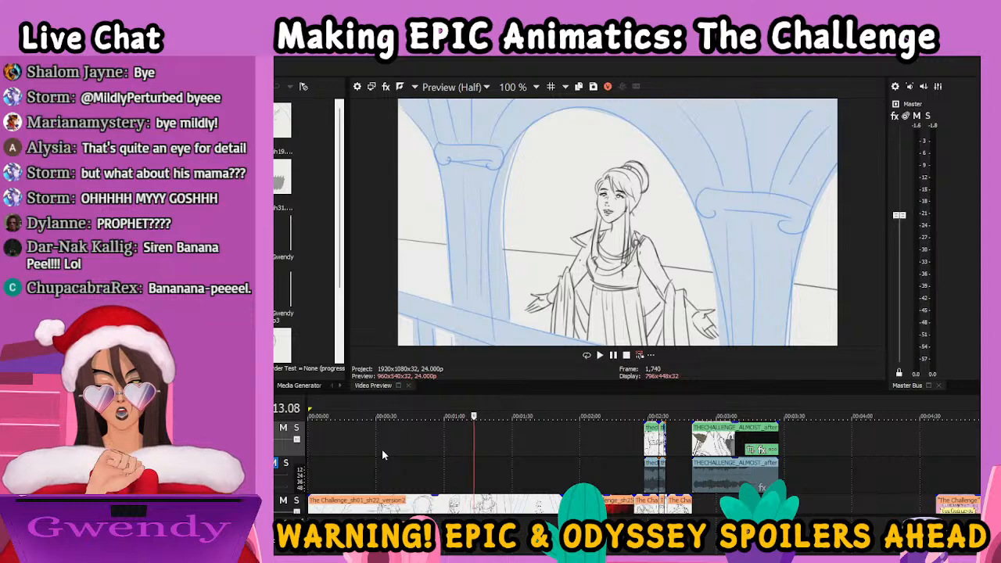
key(Left)
key(Left)
key(Left)
key(Left)
key(Left)
key(Left)
key(Left)
key(Left)
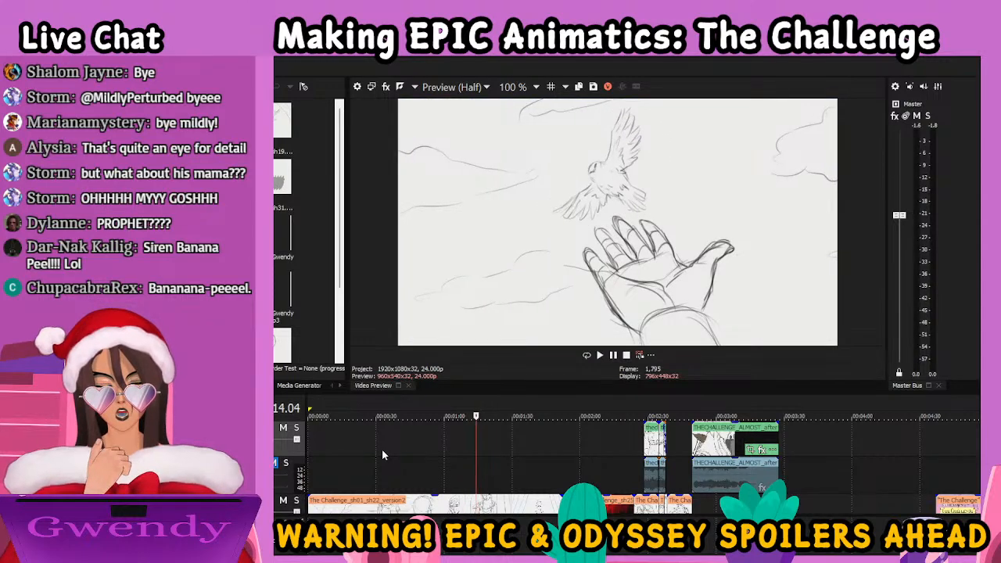
key(Right)
key(Right)
key(Right)
key(Right)
key(Right)
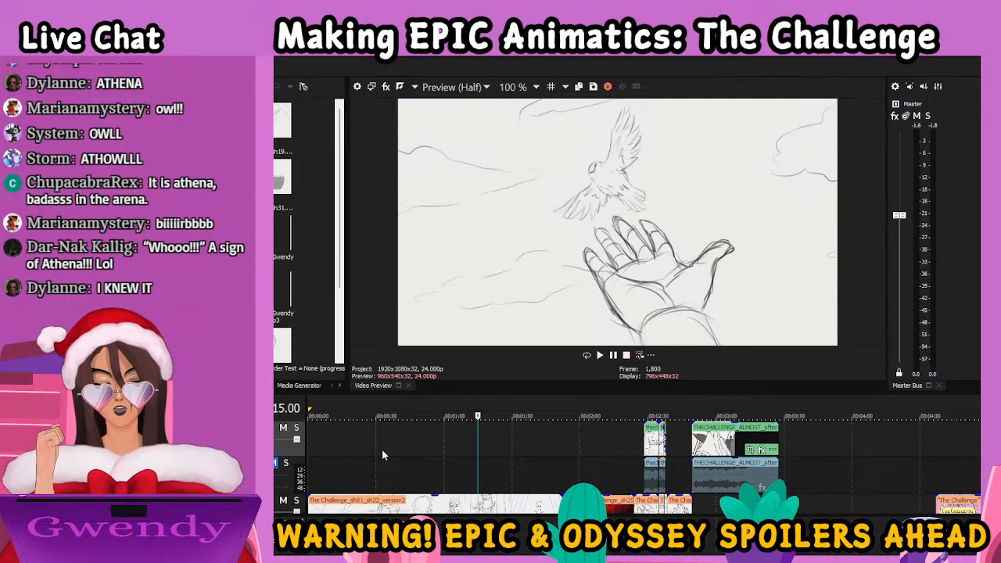
Play and pause from the bird shot through the woman's approach along the corridor to the tilted close-up
key(space)
key(j)
key(l)
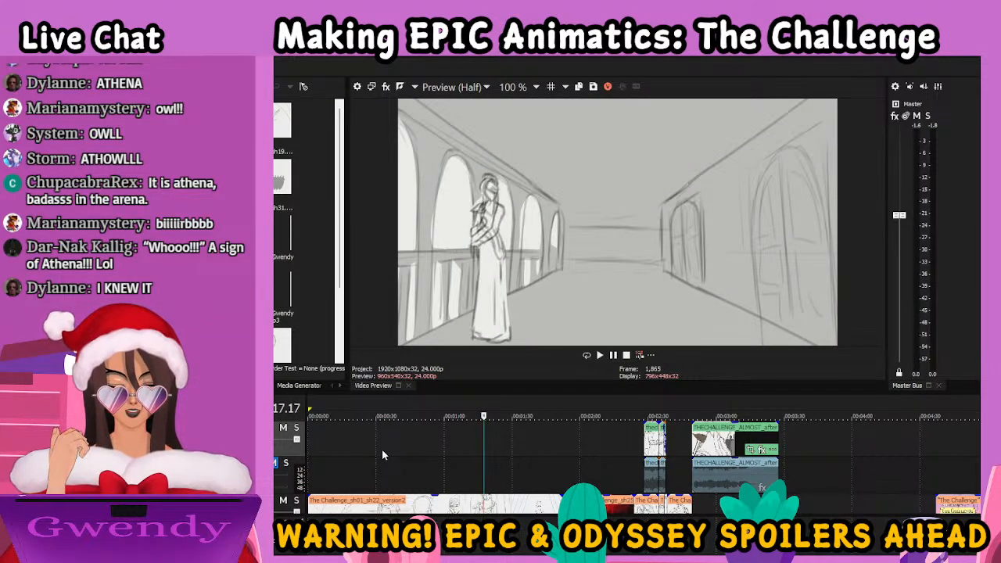
key(k)
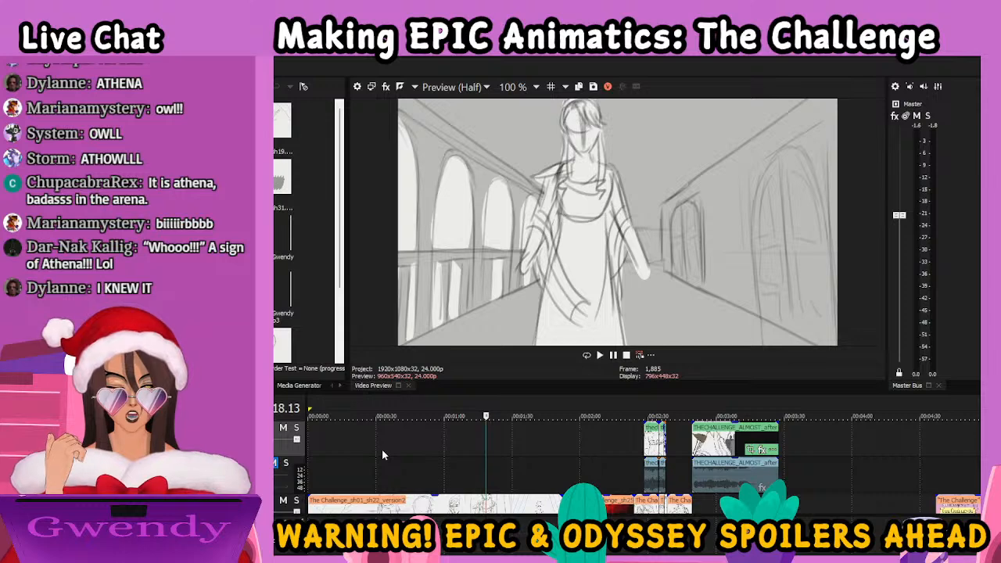
key(l)
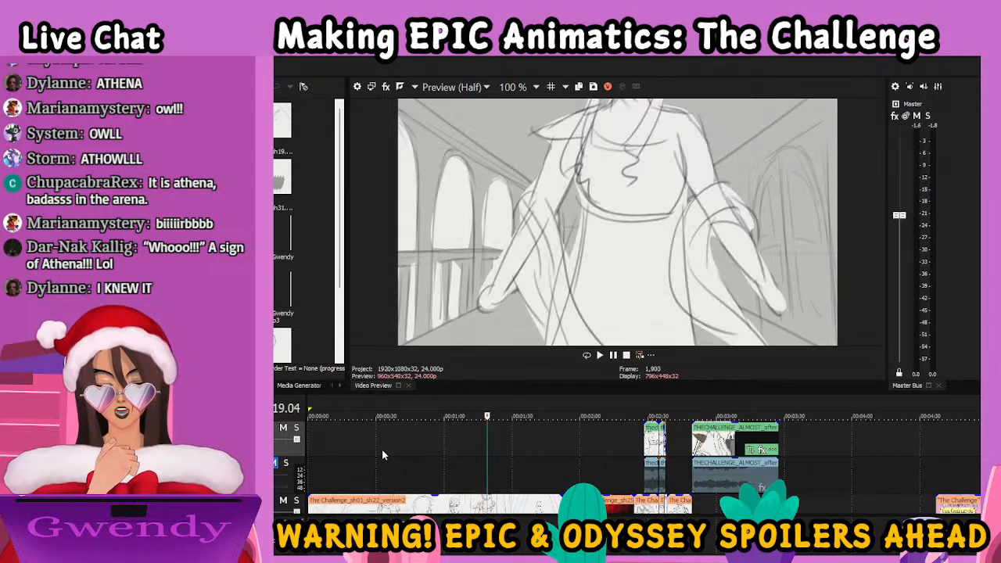
key(k)
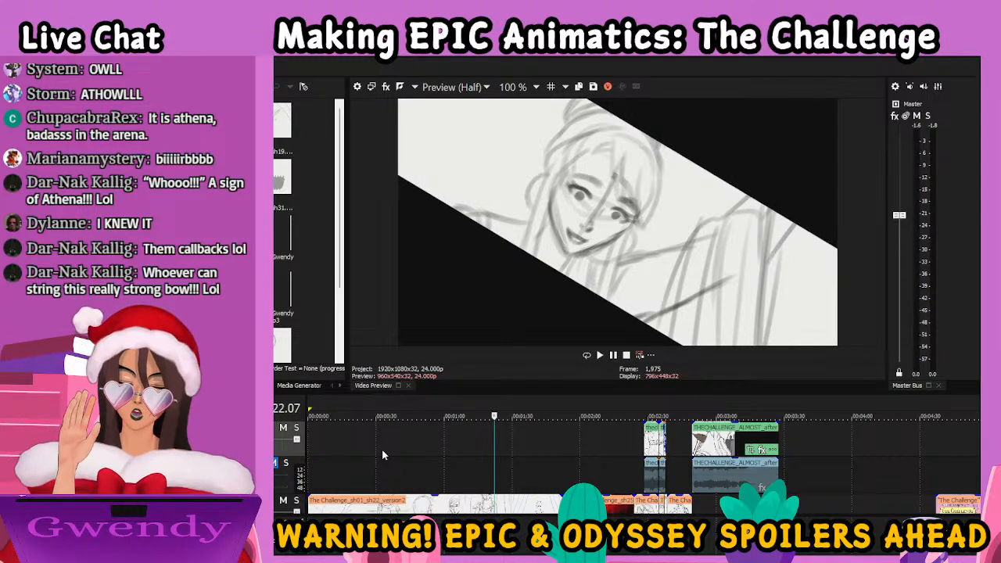
Step back and forth around the tilted close-up and move on to the shot of the woman with the bow
key(Right)
key(Right)
key(Right)
key(Right)
key(Right)
key(Right)
key(Right)
key(Right)
key(Right)
key(Right)
key(Right)
key(Right)
key(Right)
key(Right)
key(Right)
key(Left)
key(Left)
key(Left)
key(Left)
key(Left)
key(Left)
key(Left)
key(Left)
key(Left)
key(Right)
key(Right)
key(Right)
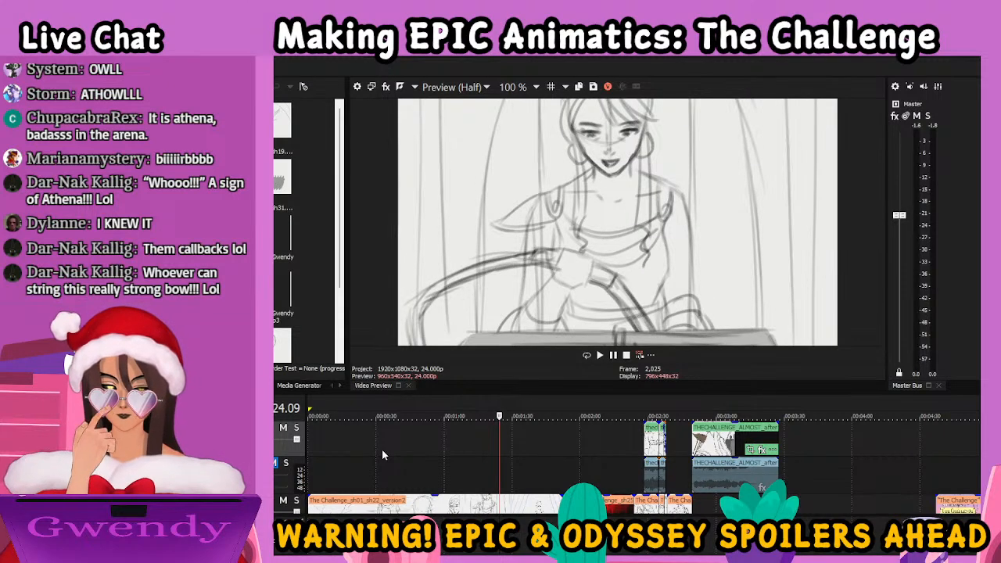
Step forward from the bow shot through the column background and portrait close-up to the overhead throne shot at 01:45.00
key(Right)
key(Right)
key(Right)
key(Right)
key(Right)
key(Right)
key(Right)
key(Right)
key(Right)
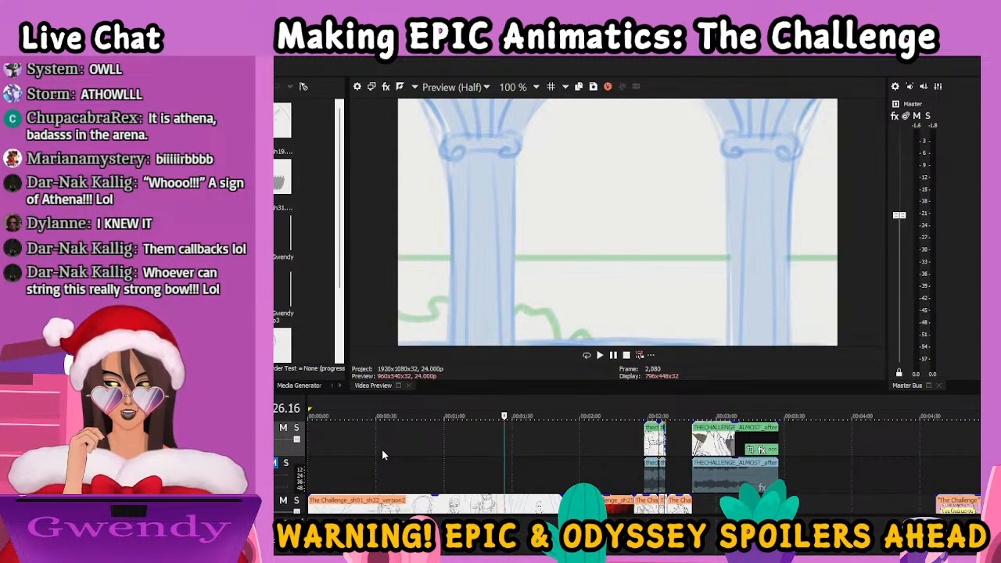
key(Right)
key(Right)
key(Right)
key(Right)
key(Right)
key(Right)
key(Right)
key(Right)
key(Right)
key(Right)
key(Right)
key(Right)
key(Right)
key(Right)
key(Right)
key(Right)
key(Right)
key(Right)
key(Right)
key(Right)
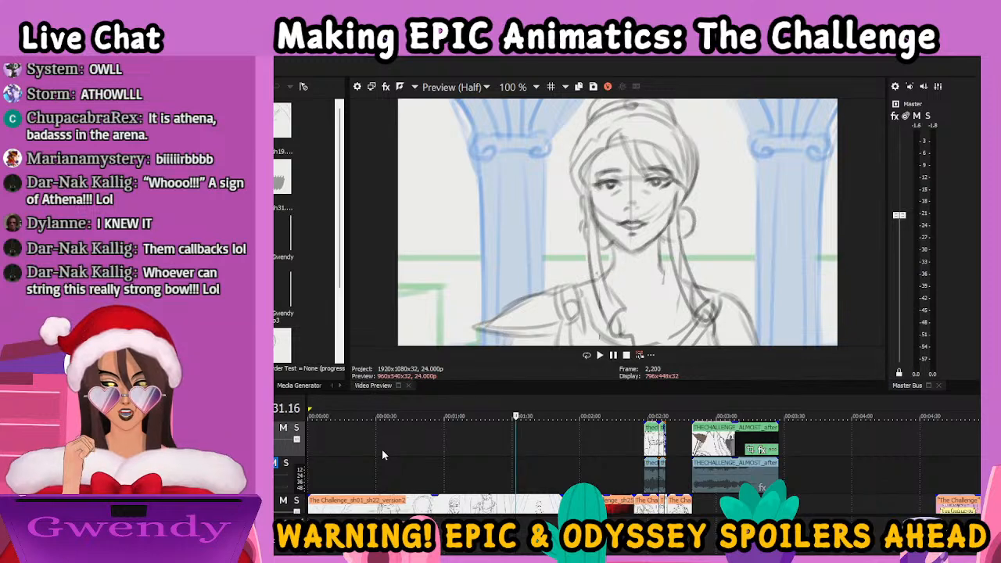
key(Right)
key(Right)
key(Right)
key(Right)
key(Right)
key(Right)
key(Right)
key(Right)
key(Right)
key(Right)
key(Right)
key(Right)
key(Right)
key(Right)
key(Right)
key(Right)
key(Right)
key(Right)
key(Right)
key(Right)
key(Right)
key(Right)
key(Right)
key(Right)
key(Right)
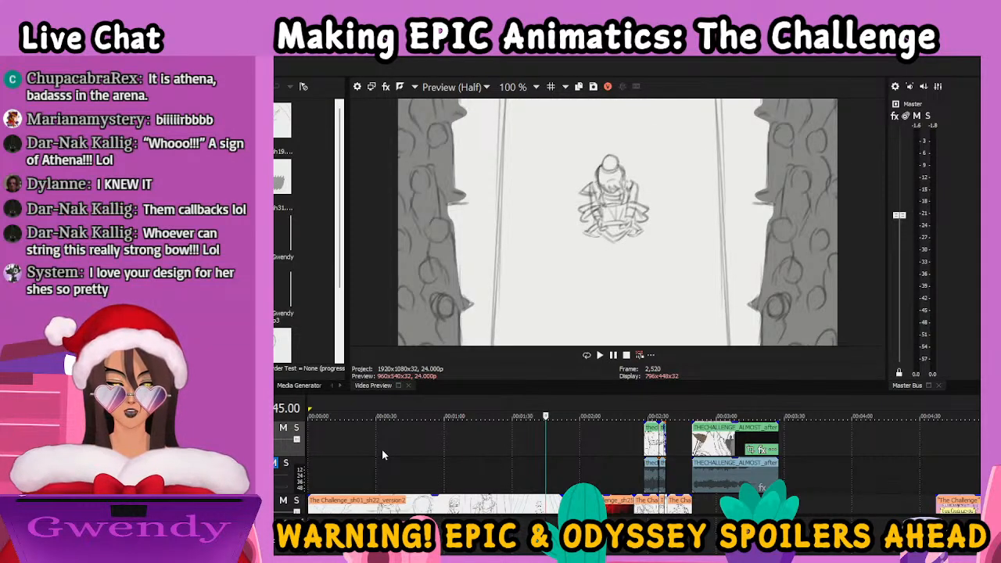
Play from the silhouetted crowd shot to the axe close-up and step back through the frames of the axe move
key(space)
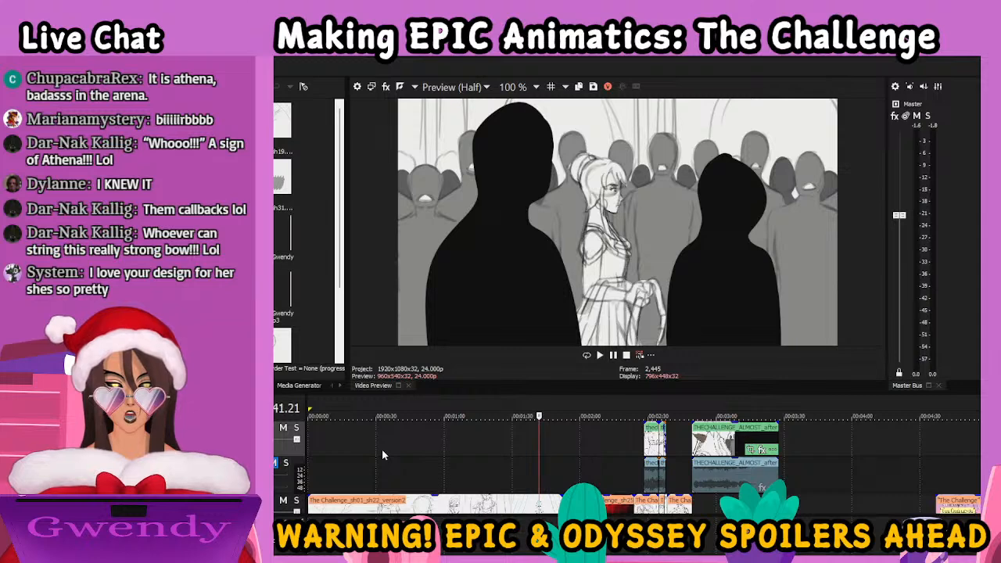
key(space)
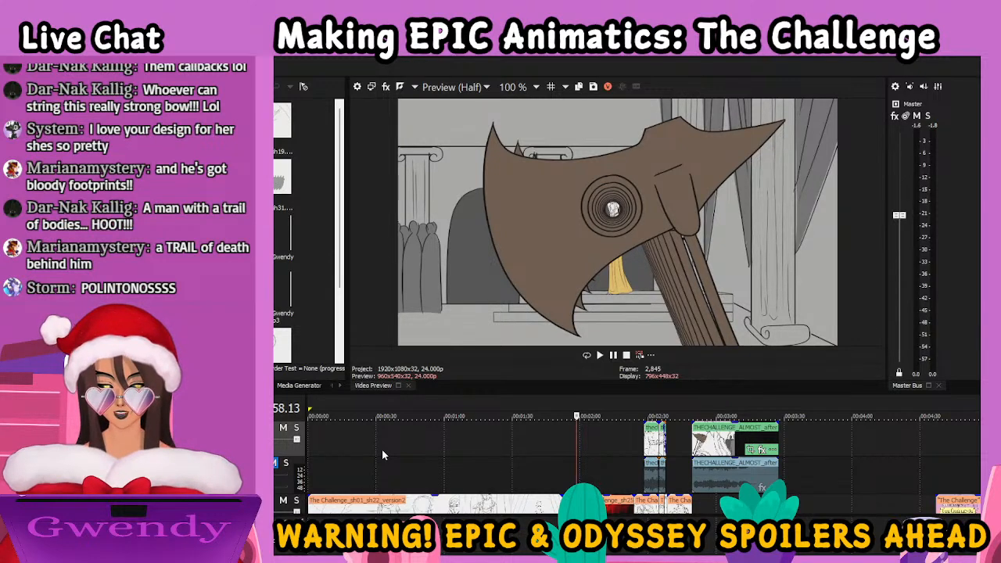
key(Left)
key(Left)
key(Left)
key(Left)
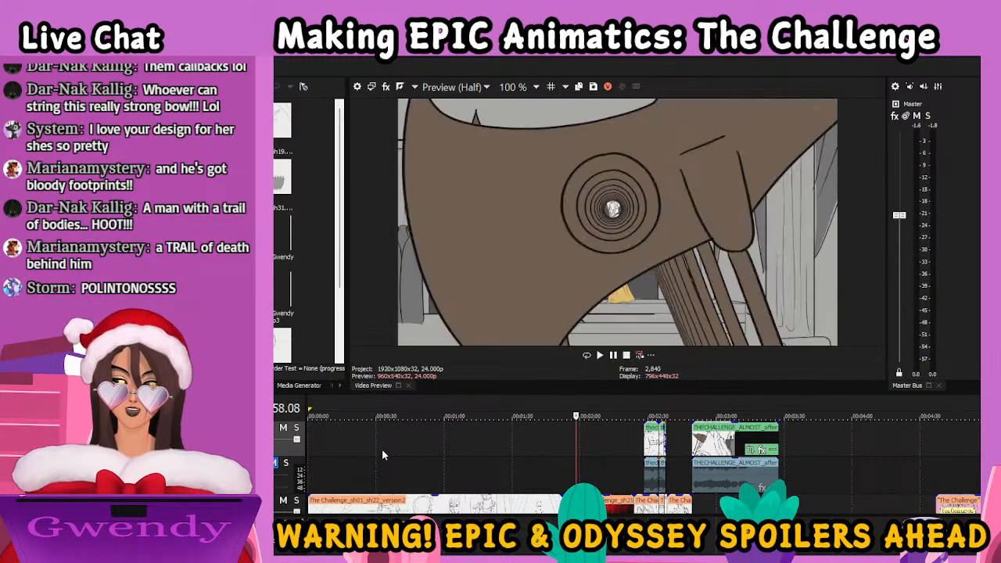
Step back through the axe-hole shot to the woman's profile close-up at frame 2,790
key(Left)
key(Left)
key(Left)
key(Left)
key(Left)
key(Left)
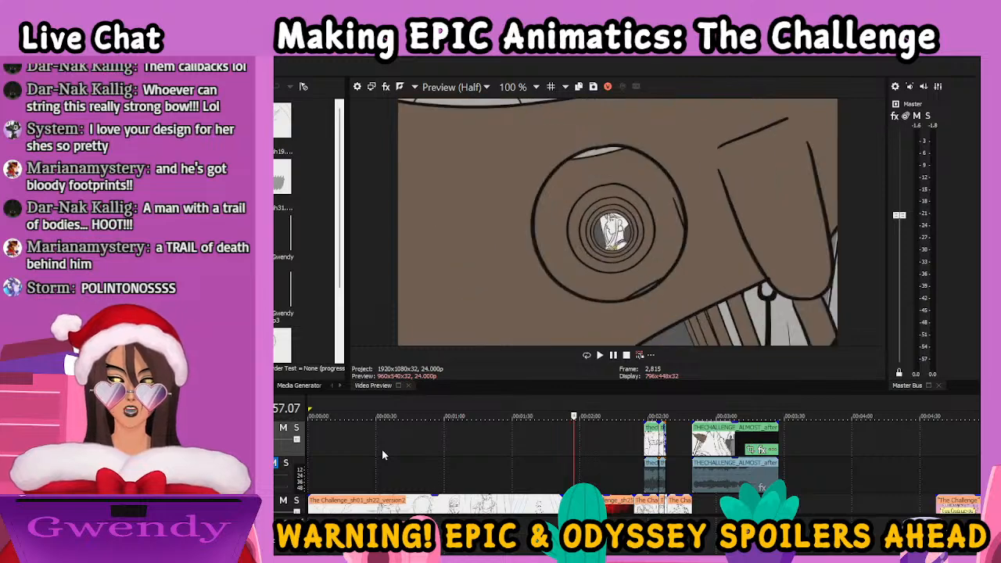
key(Left)
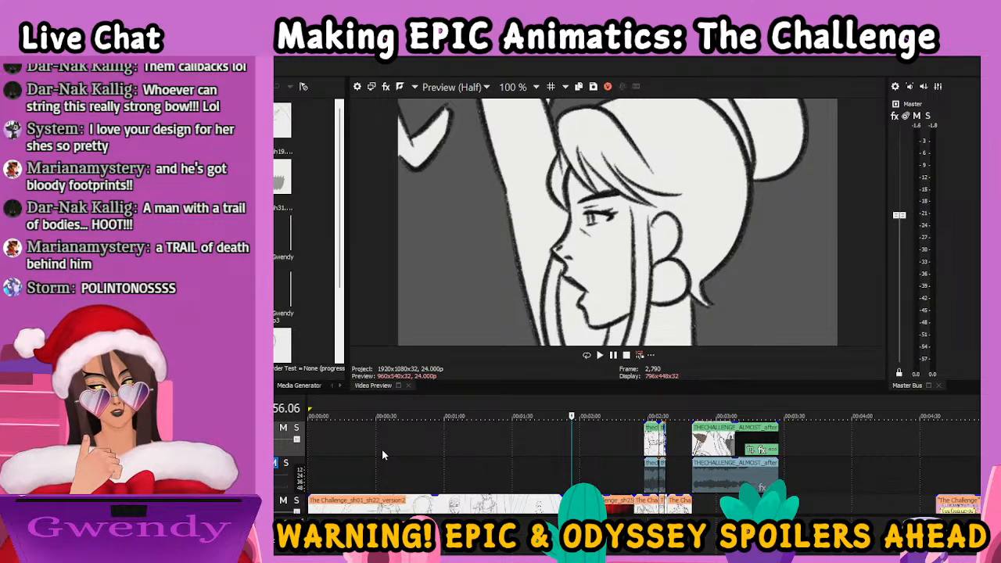
Play and pause from the profile close-up through the bow and portrait shots to the red archers facing the woman on the stairs
key(space)
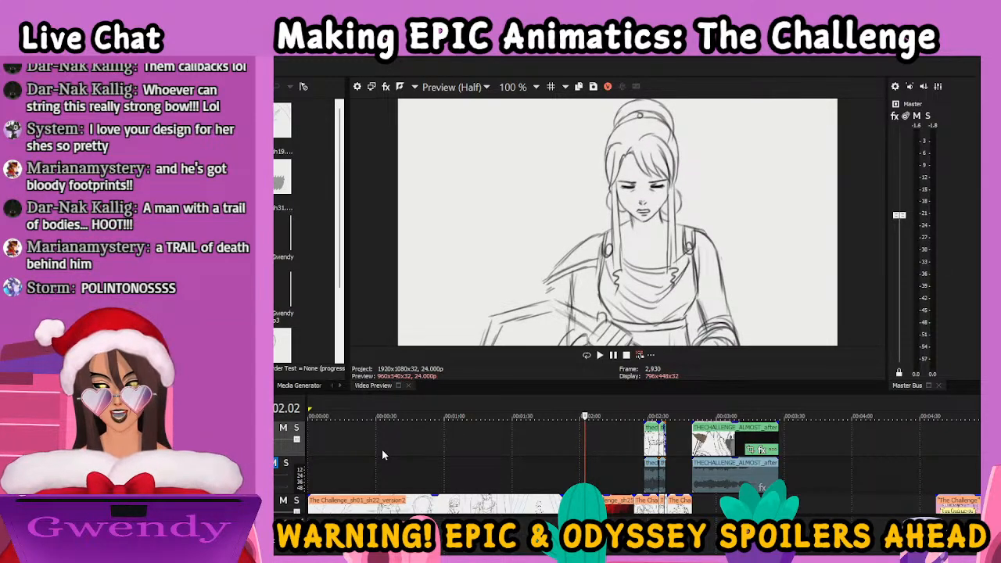
key(space)
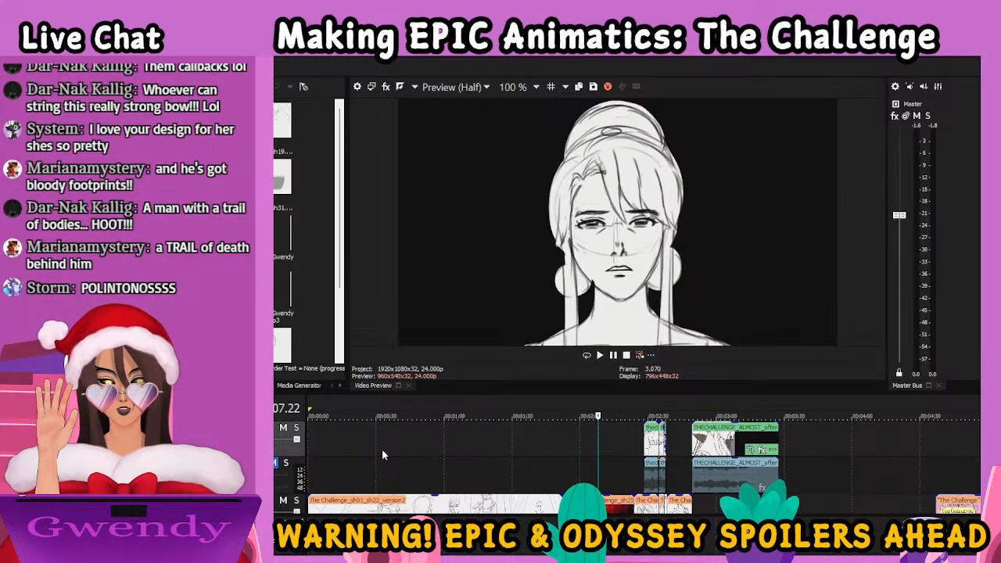
key(space)
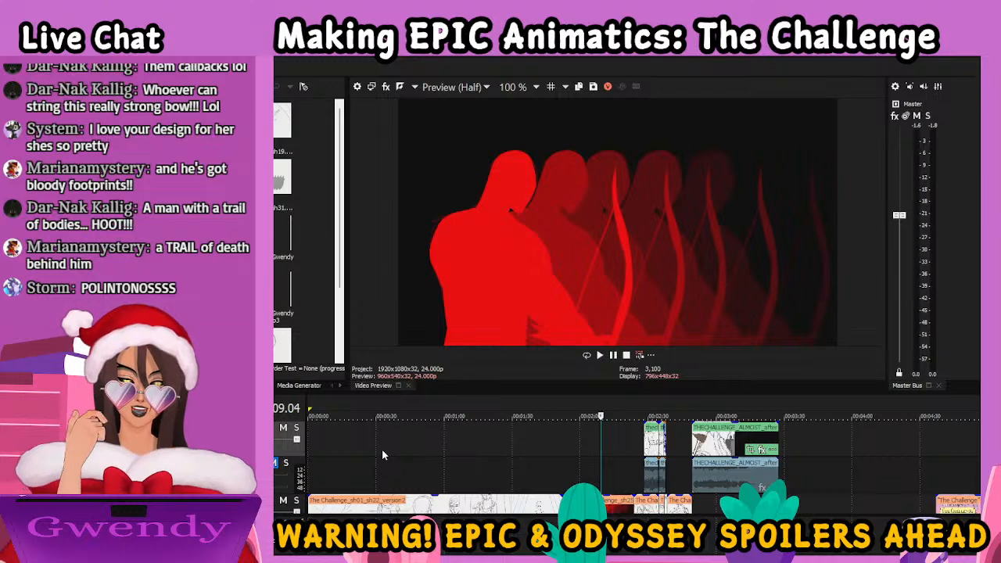
key(space)
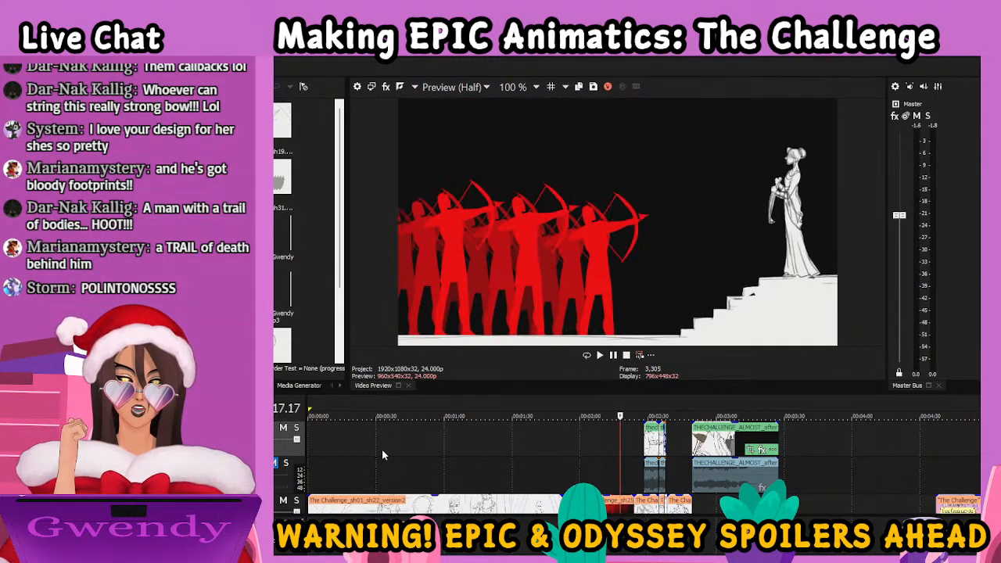
key(space)
key(space)
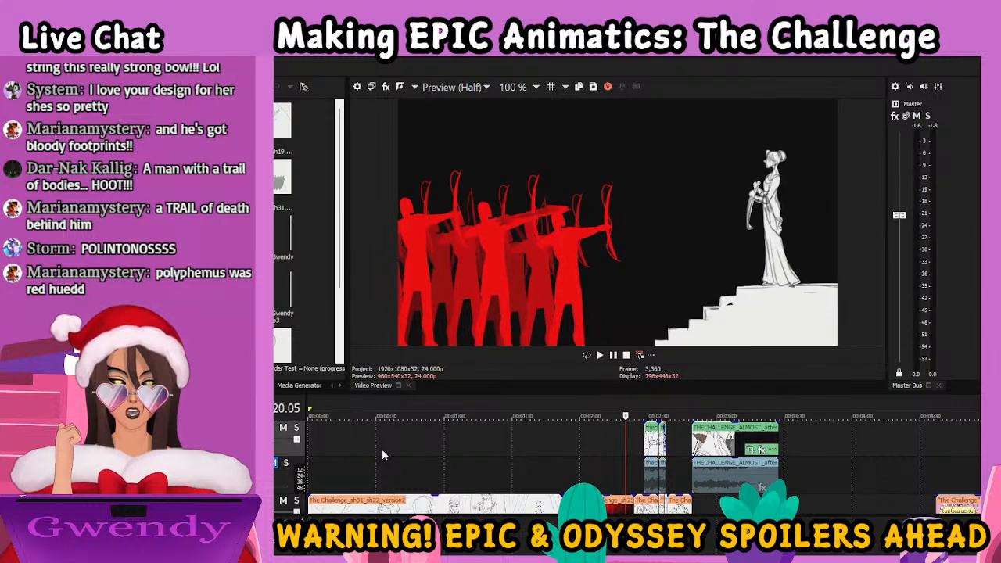
Step back through the frames of the red archers shooting arrows toward the woman on the stairs
key(Left)
key(Left)
key(Left)
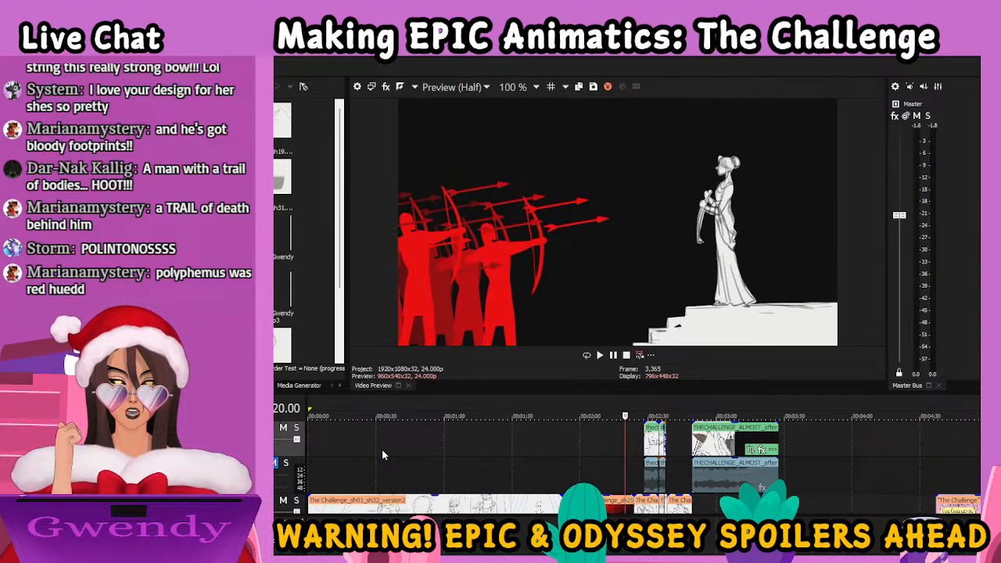
key(Left)
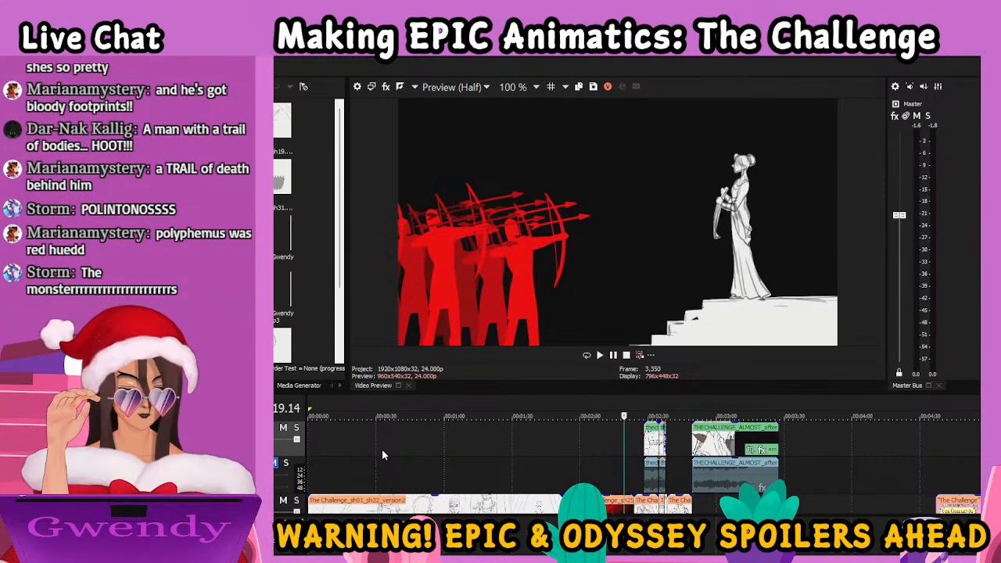
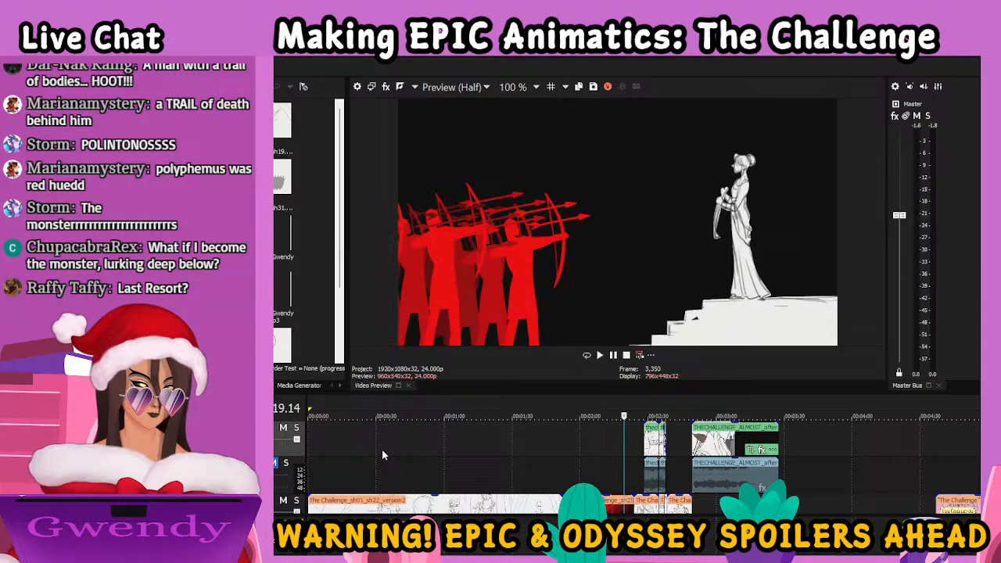
Play from the red archers through the arrows surrounding the woman, and step forward through the close-up of her face as her eyes open
key(space)
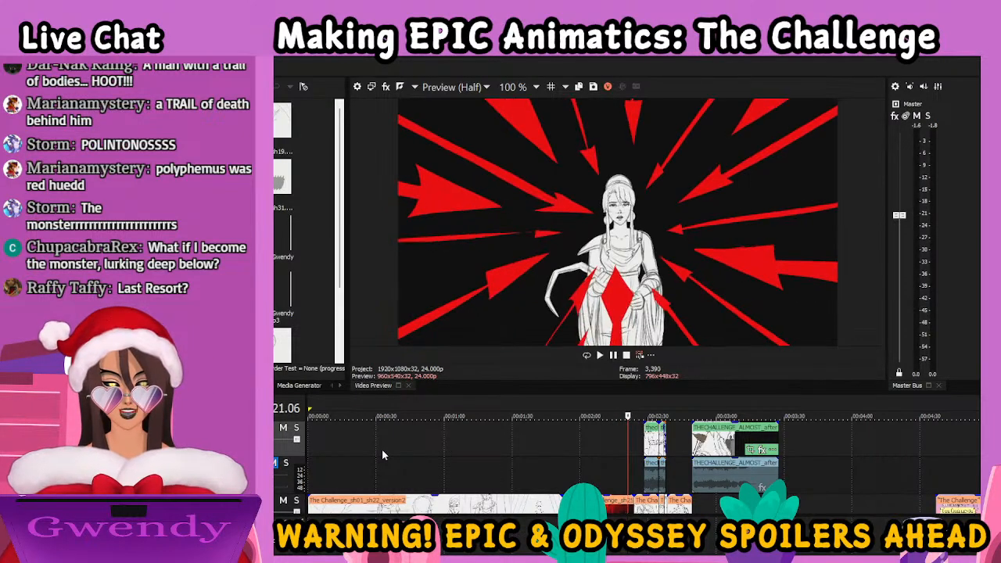
key(space)
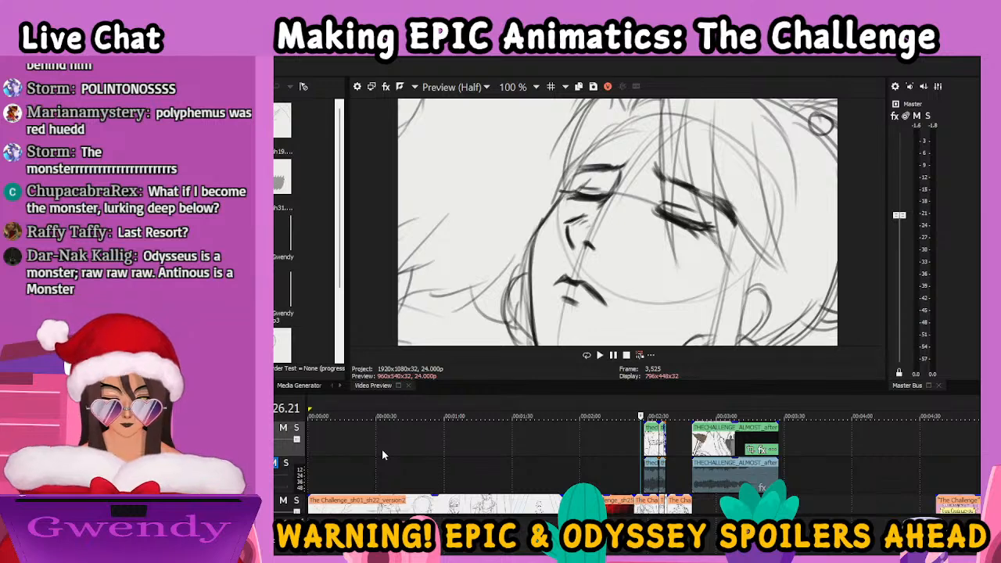
key(Right)
key(Right)
key(Right)
key(Right)
key(Right)
key(Right)
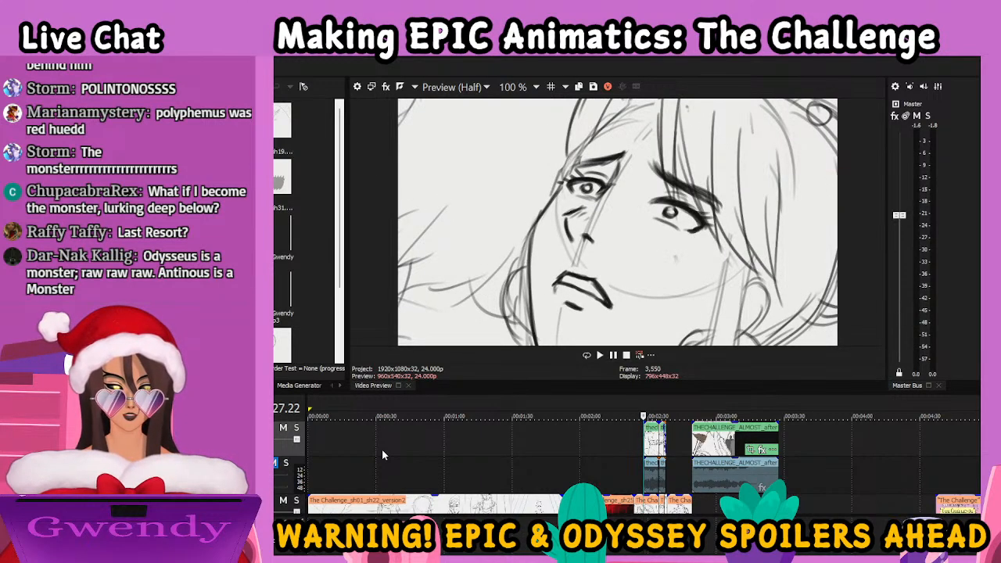
key(Right)
key(Right)
key(Right)
key(Right)
key(Right)
key(Right)
key(Right)
key(Right)
key(Right)
key(Right)
key(Right)
key(Right)
key(Right)
key(Right)
key(Right)
key(Right)
key(Right)
key(Right)
key(Right)
key(Right)
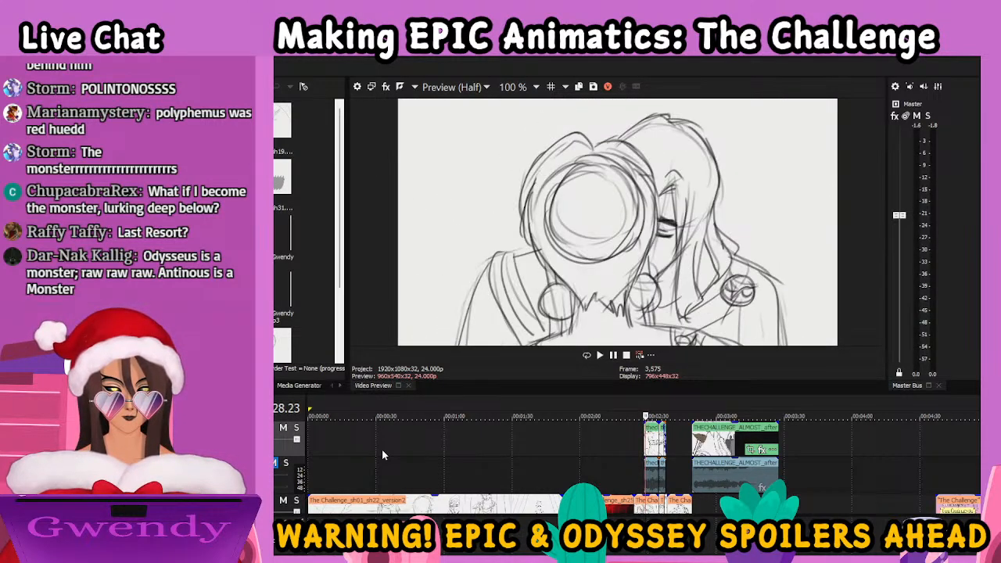
Step back and forth through the rough turning frames of the couple's spin, ending on their face-to-face pose at frame 3,585
key(Left)
key(Left)
key(Left)
key(Left)
key(Left)
key(Left)
key(Left)
key(Left)
key(Left)
key(Left)
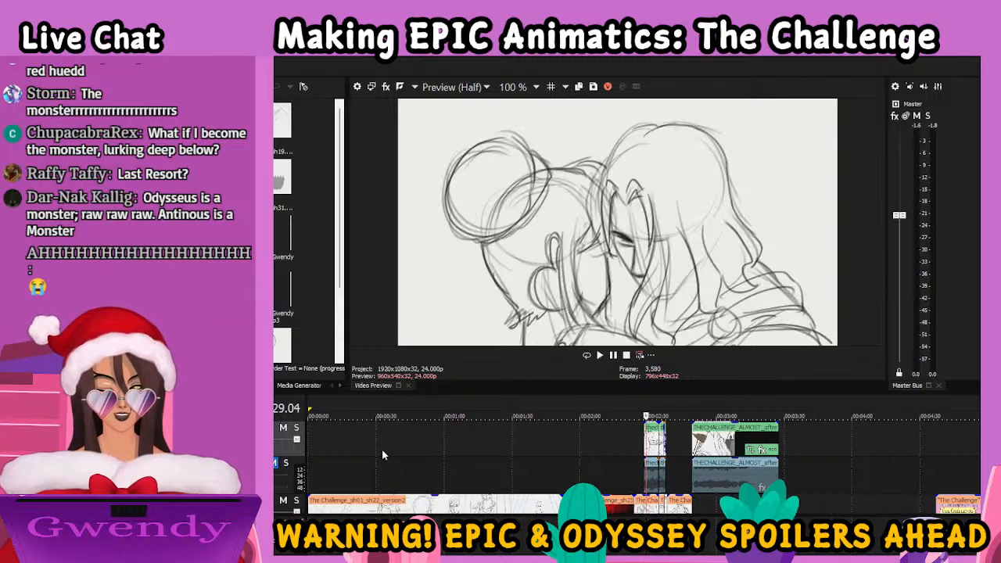
key(Right)
key(Right)
key(Right)
key(Right)
key(Right)
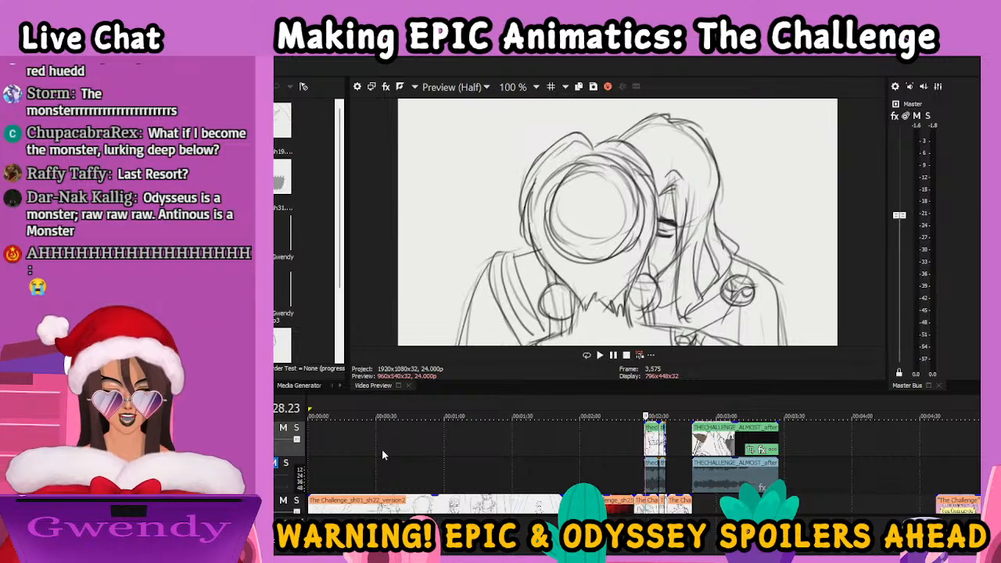
key(Right)
key(Right)
key(Right)
key(Right)
key(Right)
key(Right)
key(Right)
key(Right)
key(Right)
key(Right)
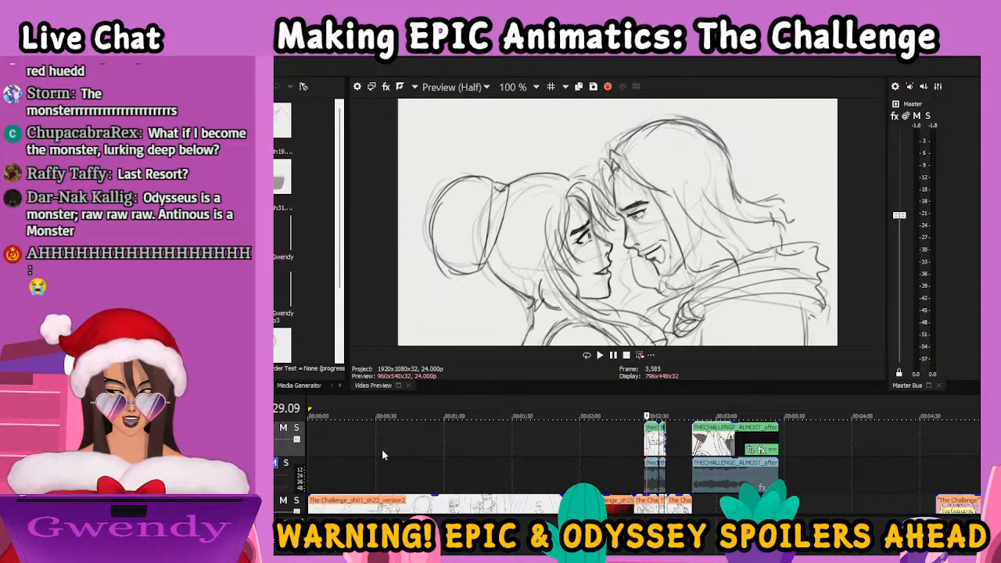
Step forward through the couple's forehead-to-forehead drawings to the over-the-shoulder shot of the woman at frame 3,610
key(Right)
key(Right)
key(Right)
key(Right)
key(Right)
key(Right)
key(Right)
key(Right)
key(Right)
key(Right)
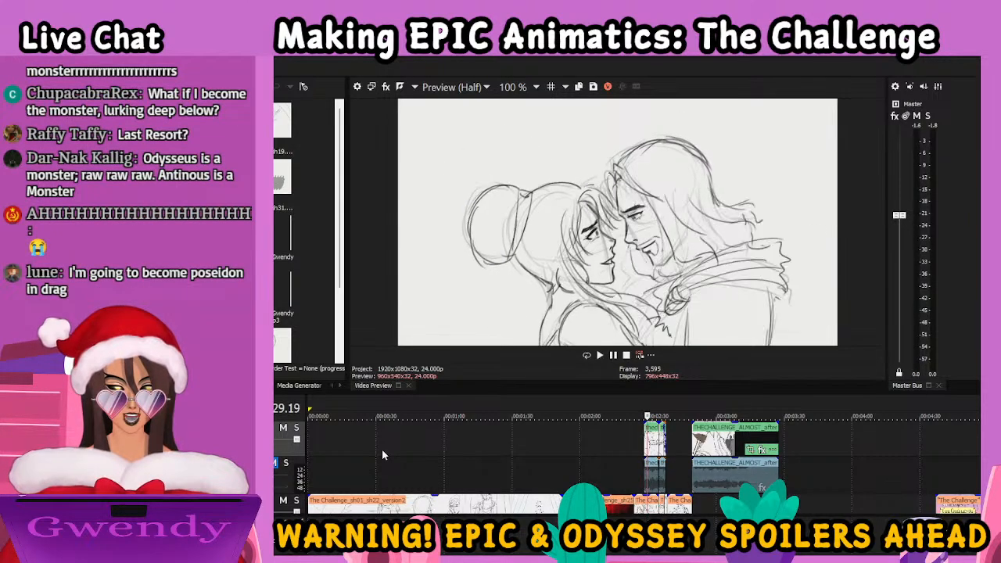
key(Right)
key(Right)
key(Right)
key(Right)
key(Right)
key(Right)
key(Right)
key(Right)
key(Right)
key(Right)
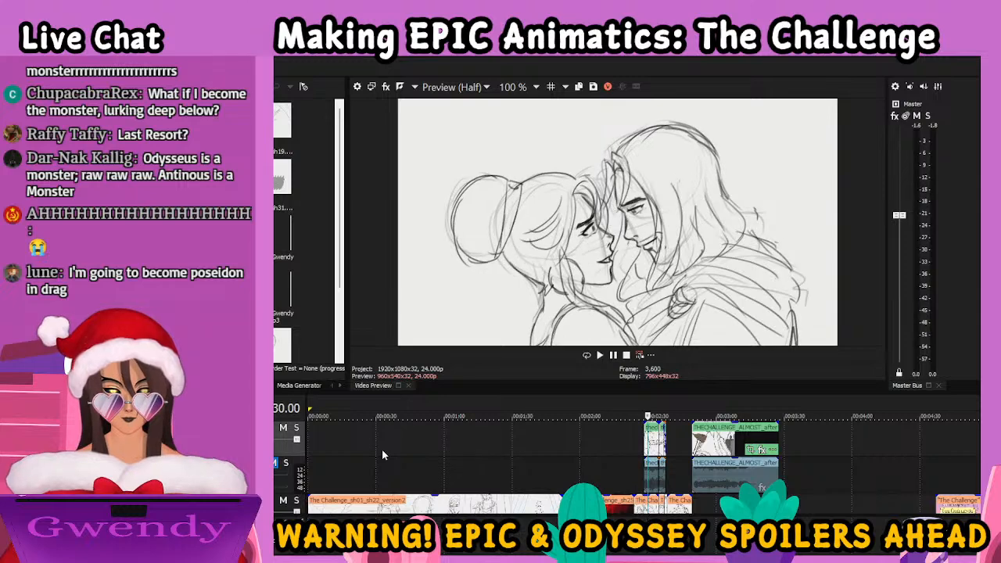
key(Right)
key(Right)
key(Right)
key(Right)
key(Right)
key(Right)
key(Right)
key(Right)
key(Right)
key(Right)
key(Right)
key(Right)
key(Right)
key(Right)
key(Right)
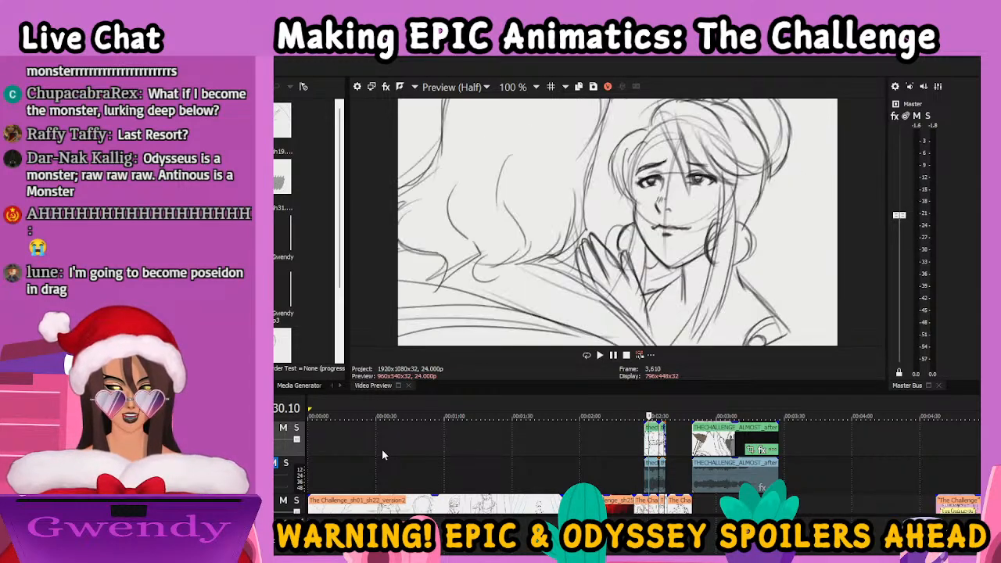
Step forward to the woman's hands cradling the man's face and compare the neighbouring drawings at frames 3,635 and 3,640
key(Right)
key(Right)
key(Right)
key(Right)
key(Right)
key(Right)
key(Right)
key(Right)
key(Right)
key(Right)
key(Right)
key(Right)
key(Right)
key(Right)
key(Right)
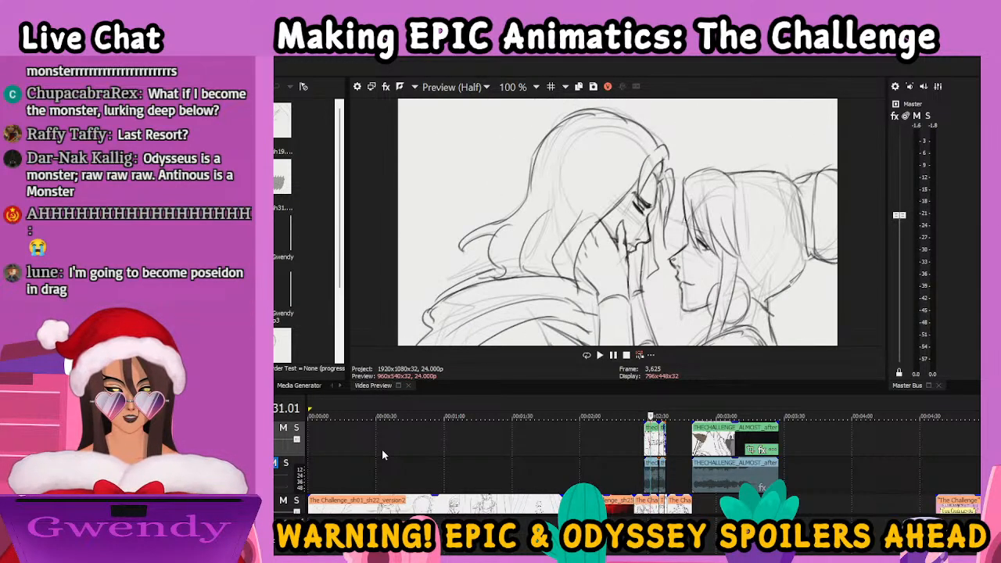
key(Right)
key(Right)
key(Right)
key(Right)
key(Right)
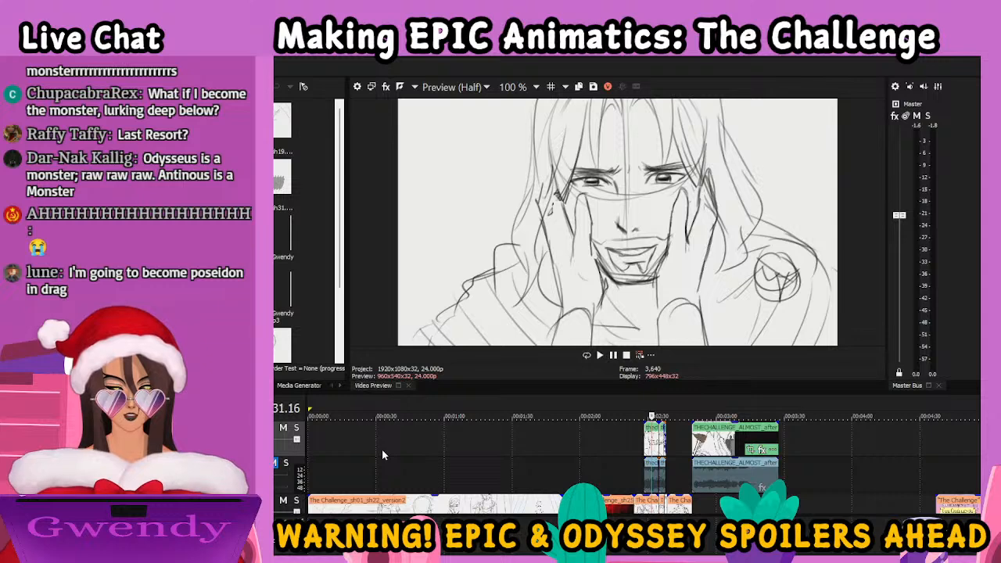
key(Left)
key(Left)
key(Left)
key(Left)
key(Left)
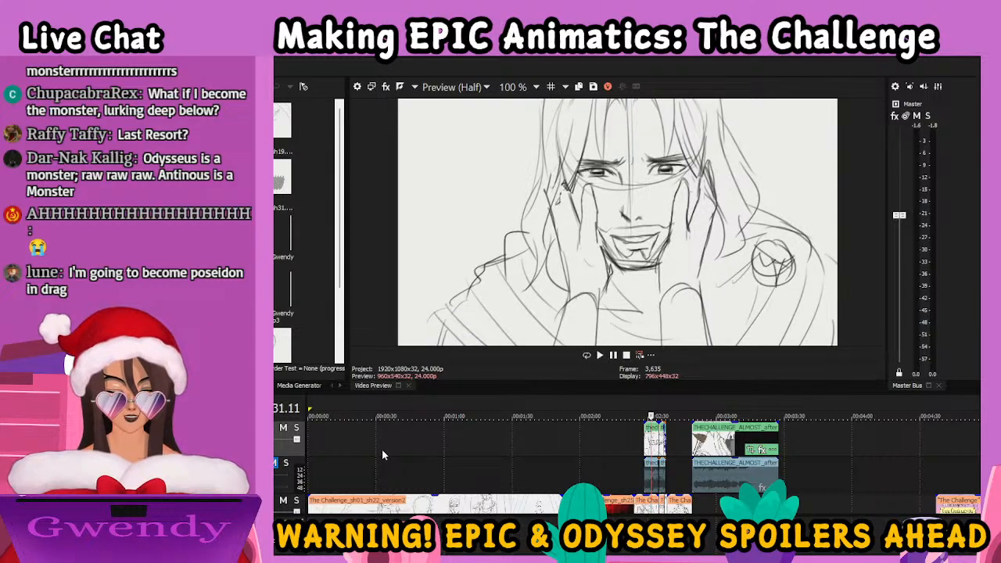
key(Right)
key(Right)
key(Right)
key(Right)
key(Right)
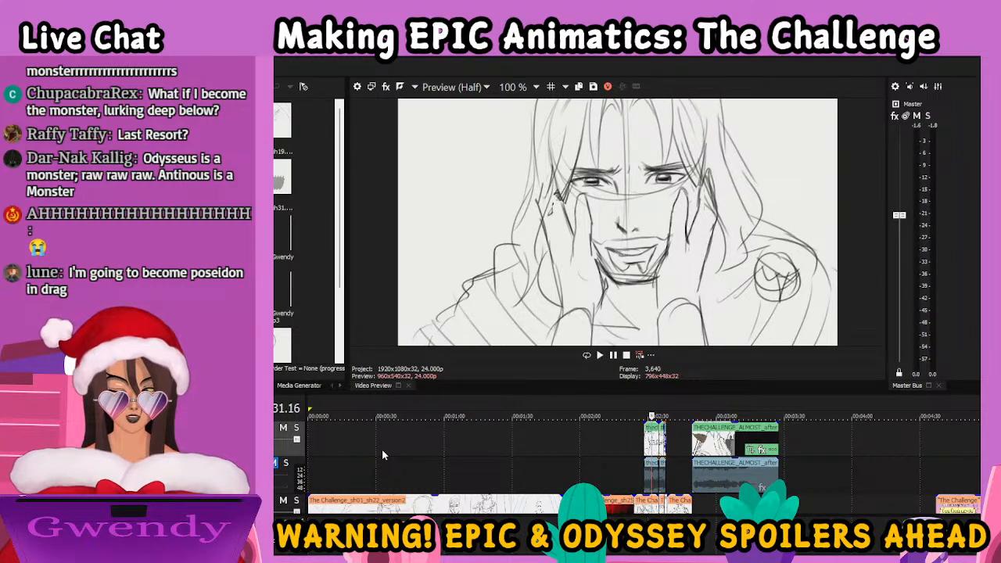
Step back from the man's cradled face to the over-the-shoulder shot of the woman at frame 3,610
key(Left)
key(Left)
key(Left)
key(Left)
key(Left)
key(Left)
key(Left)
key(Left)
key(Left)
key(Left)
key(Left)
key(Left)
key(Left)
key(Left)
key(Left)
key(Left)
key(Left)
key(Left)
key(Left)
key(Left)
key(Left)
key(Left)
key(Left)
key(Left)
key(Left)
key(Left)
key(Left)
key(Left)
key(Left)
key(Left)
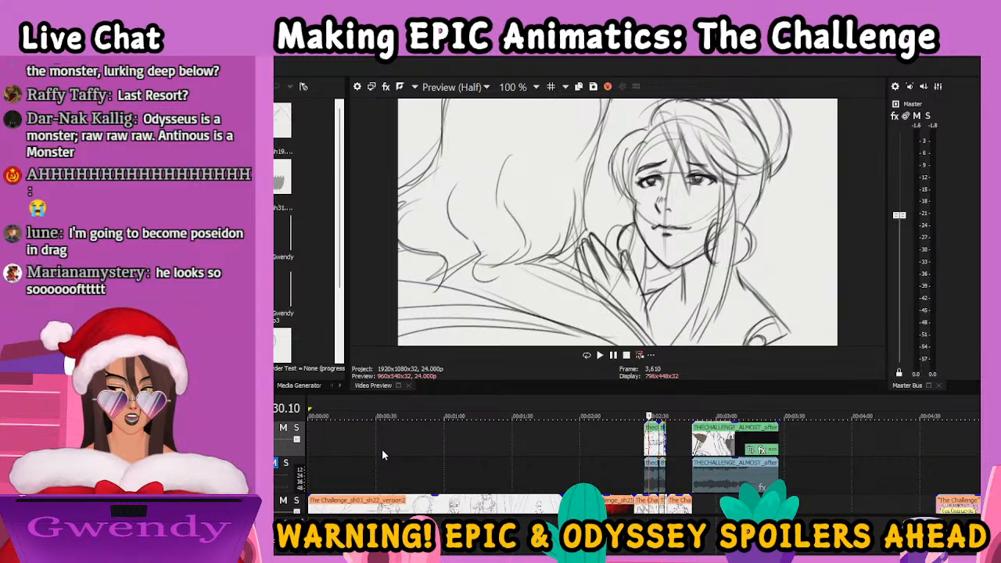
Review the turn from the woman's over-the-shoulder shot frame by frame up to the man's cradled face at frame 3,645
key(Right)
key(Right)
key(Right)
key(Right)
key(Right)
key(Right)
key(Right)
key(Right)
key(Right)
key(Right)
key(Right)
key(Right)
key(Right)
key(Right)
key(Right)
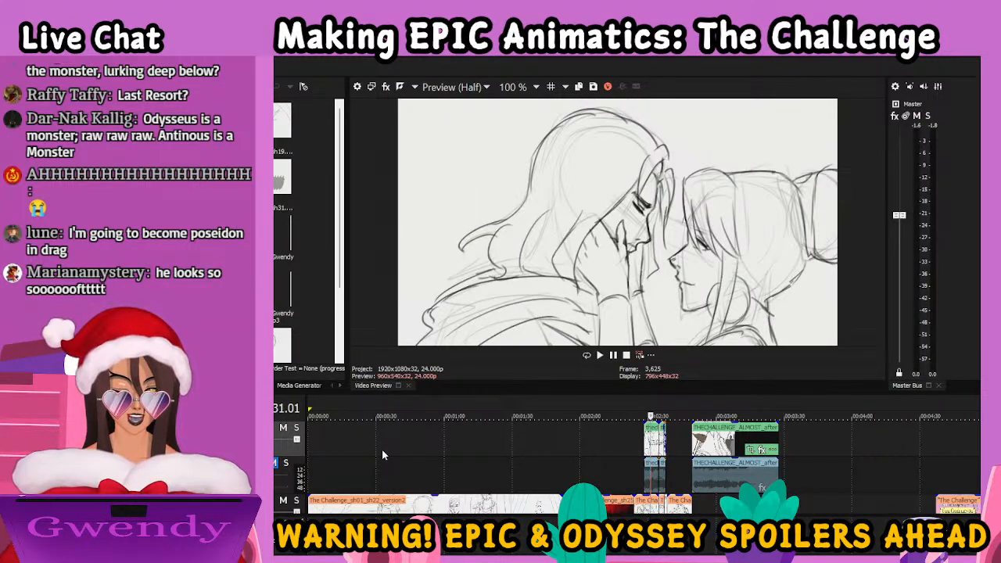
key(Right)
key(Right)
key(Right)
key(Right)
key(Right)
key(Right)
key(Right)
key(Right)
key(Right)
key(Right)
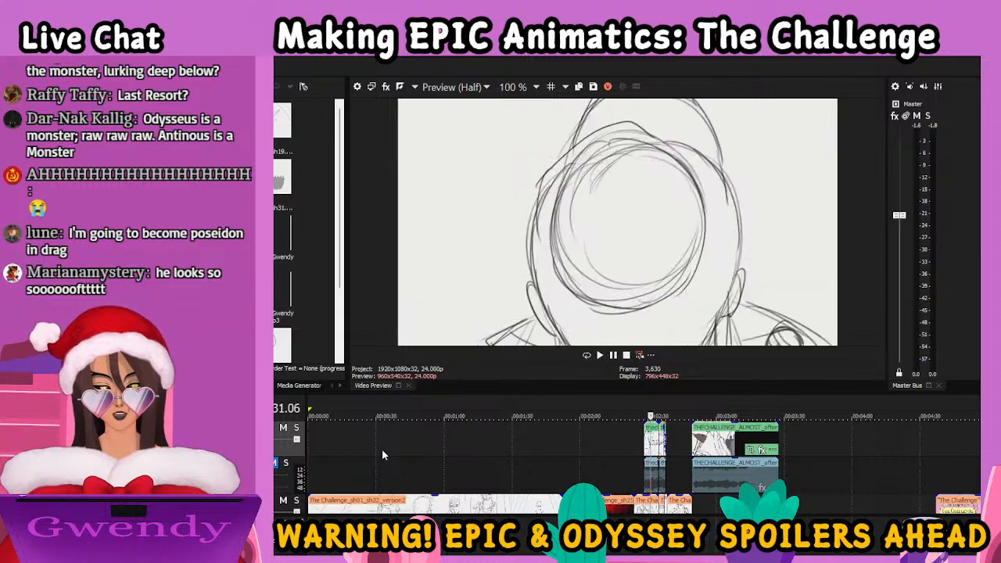
key(Right)
key(Right)
key(Right)
key(Right)
key(Right)
key(Right)
key(Right)
key(Right)
key(Right)
key(Right)
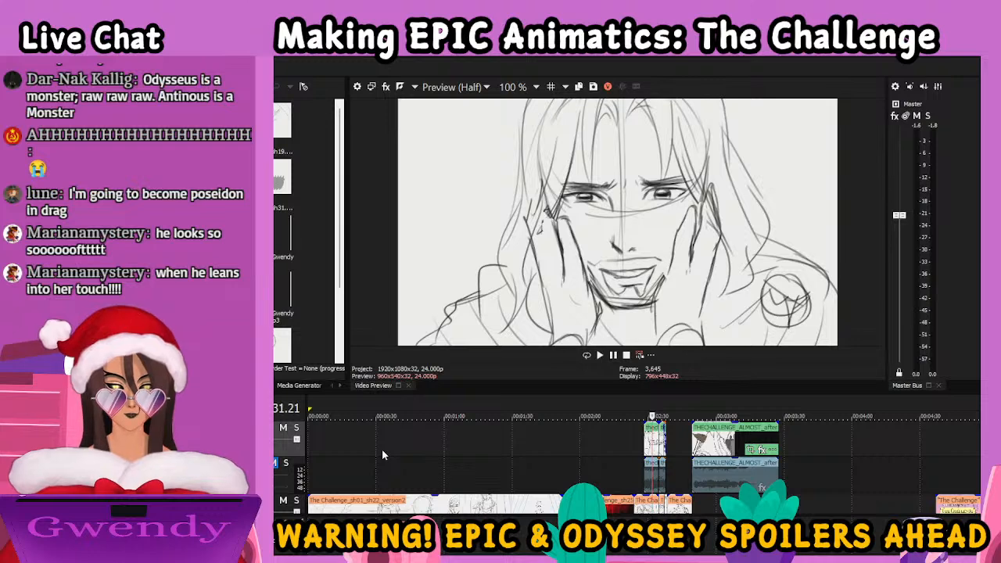
Step forward through the man leaning into the woman's hand to the couple's profile close-up at frame 3,670
key(Right)
key(Right)
key(Right)
key(Right)
key(Right)
key(Right)
key(Right)
key(Right)
key(Right)
key(Right)
key(Right)
key(Right)
key(Right)
key(Right)
key(Right)
key(Right)
key(Right)
key(Right)
key(Right)
key(Right)
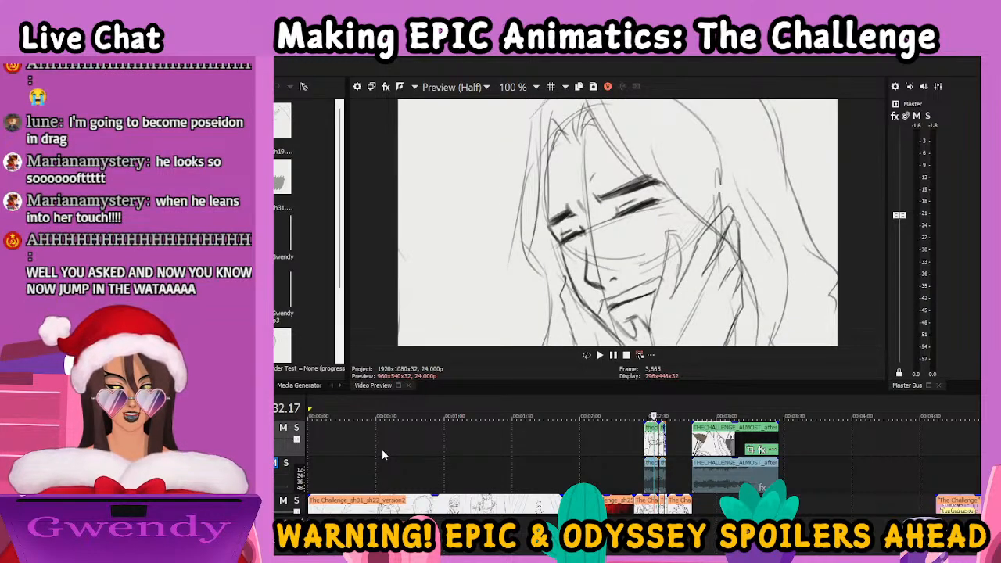
key(Right)
key(Right)
key(Right)
key(Right)
key(Right)
key(Right)
key(Right)
key(Right)
key(Right)
key(Right)
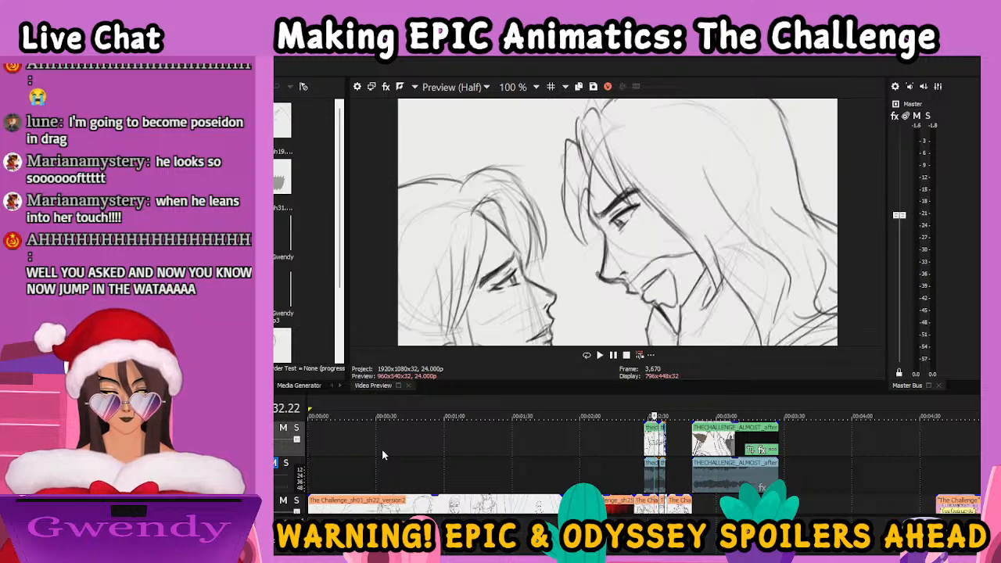
key(Right)
key(Right)
key(Right)
key(Right)
key(Right)
key(Right)
key(Right)
key(Right)
key(Right)
key(Right)
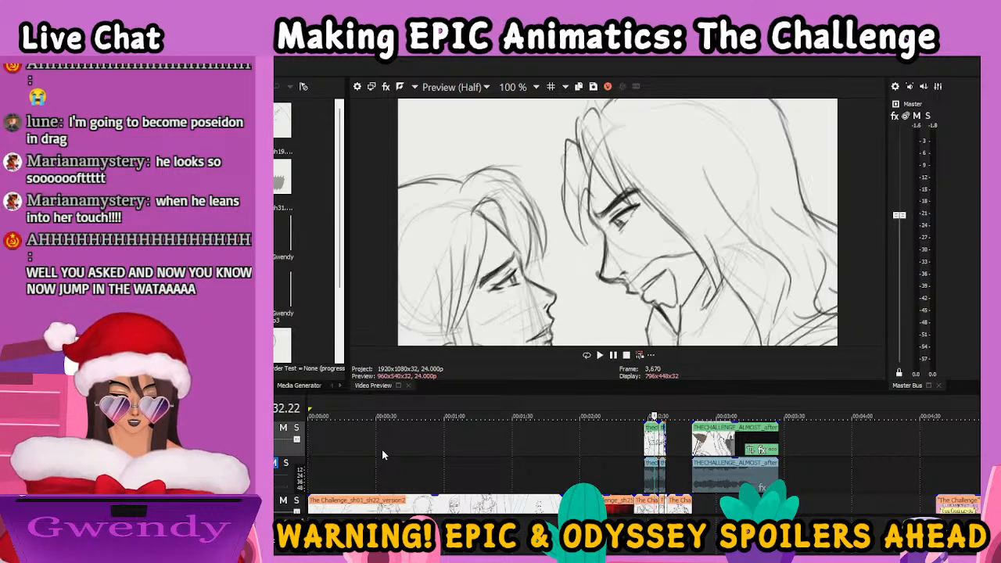
Step forward from the profile close-up through the couple's wide embrace to their near-kiss close-up at frame 3,720
key(Right)
key(Right)
key(Right)
key(Right)
key(Right)
key(Right)
key(Right)
key(Right)
key(Right)
key(Right)
key(Right)
key(Right)
key(Right)
key(Right)
key(Right)
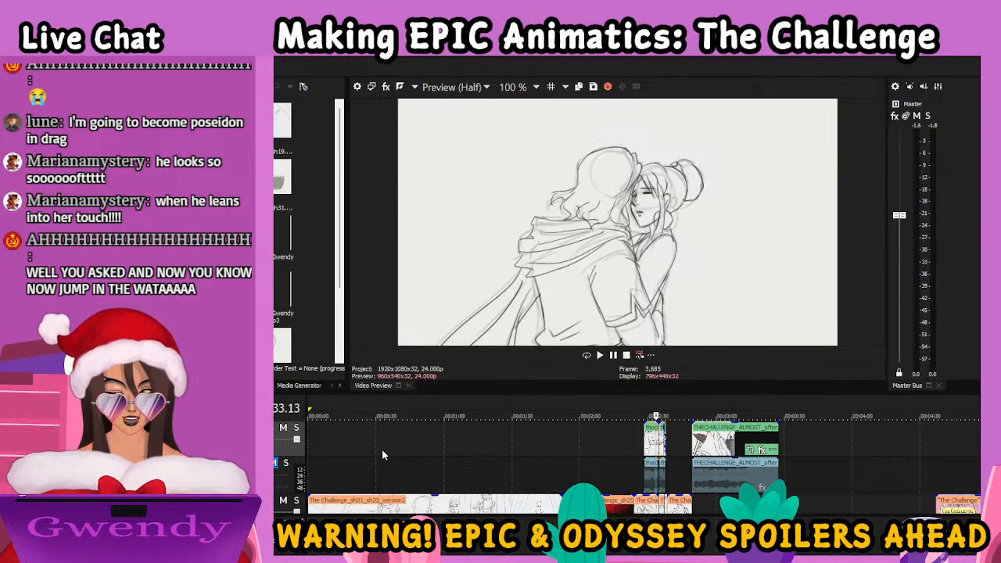
key(Right)
key(Right)
key(Right)
key(Right)
key(Right)
key(Right)
key(Right)
key(Right)
key(Right)
key(Right)
key(Right)
key(Right)
key(Right)
key(Right)
key(Right)
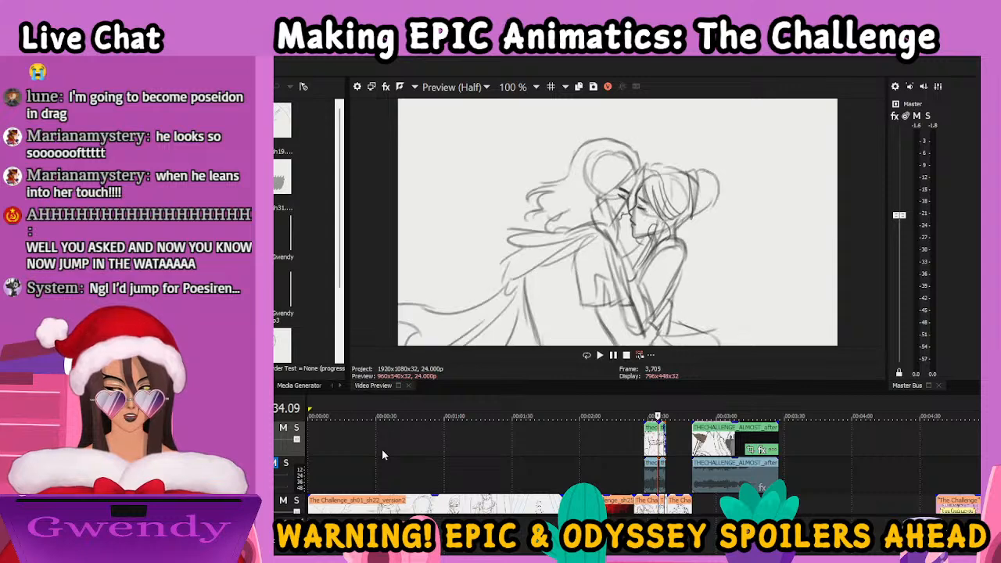
key(Right)
key(Right)
key(Right)
key(Right)
key(Right)
key(Right)
key(Right)
key(Right)
key(Right)
key(Right)
key(Right)
key(Right)
key(Right)
key(Right)
key(Right)
key(Right)
key(Right)
key(Right)
key(Right)
key(Right)
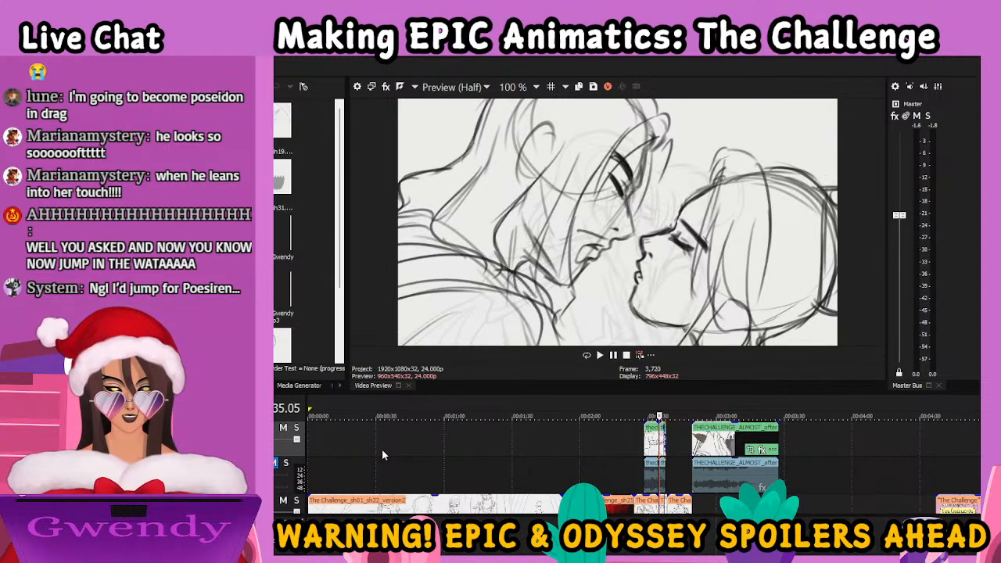
Step forward through the couple's near-kiss close-up to the portrait of the woman looking up at frame 3,795
key(Right)
key(Right)
key(Right)
key(Right)
key(Right)
key(Right)
key(Right)
key(Right)
key(Right)
key(Right)
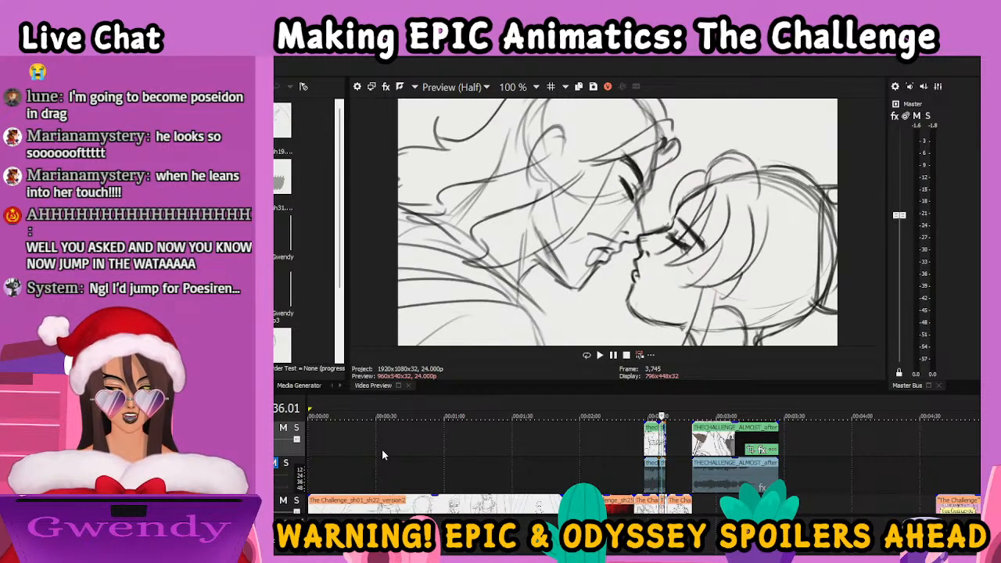
key(Right)
key(Right)
key(Right)
key(Right)
key(Right)
key(Right)
key(Right)
key(Right)
key(Right)
key(Right)
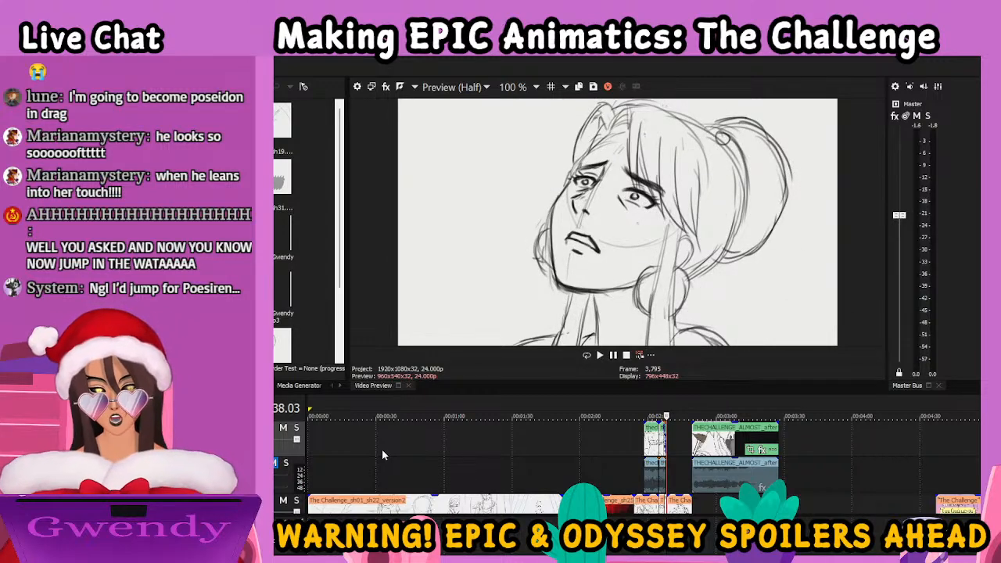
Step forward from the woman's portrait through the panning close-up of her hands and the bow to frame 3,845
key(Right)
key(Right)
key(Right)
key(Right)
key(Right)
key(Right)
key(Right)
key(Right)
key(Right)
key(Right)
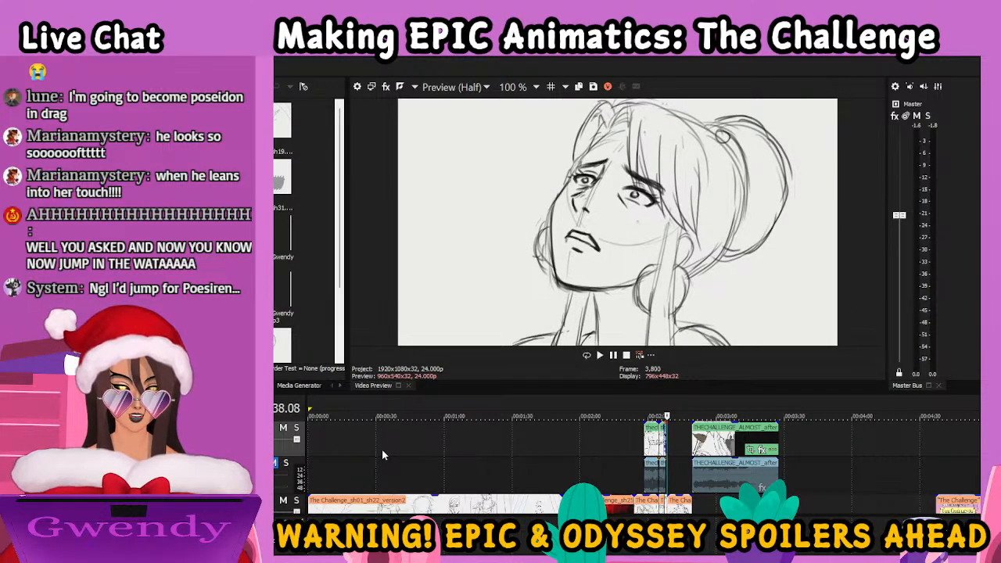
key(Right)
key(Right)
key(Right)
key(Right)
key(Right)
key(Right)
key(Right)
key(Right)
key(Right)
key(Right)
key(Right)
key(Right)
key(Right)
key(Right)
key(Right)
key(Right)
key(Right)
key(Right)
key(Right)
key(Right)
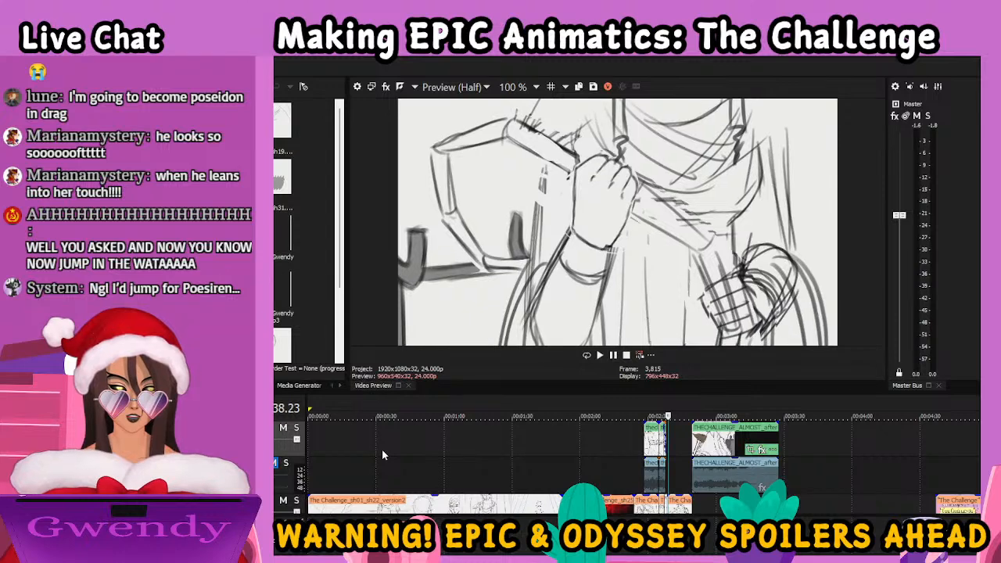
key(Right)
key(Right)
key(Right)
key(Right)
key(Right)
key(Right)
key(Right)
key(Right)
key(Right)
key(Right)
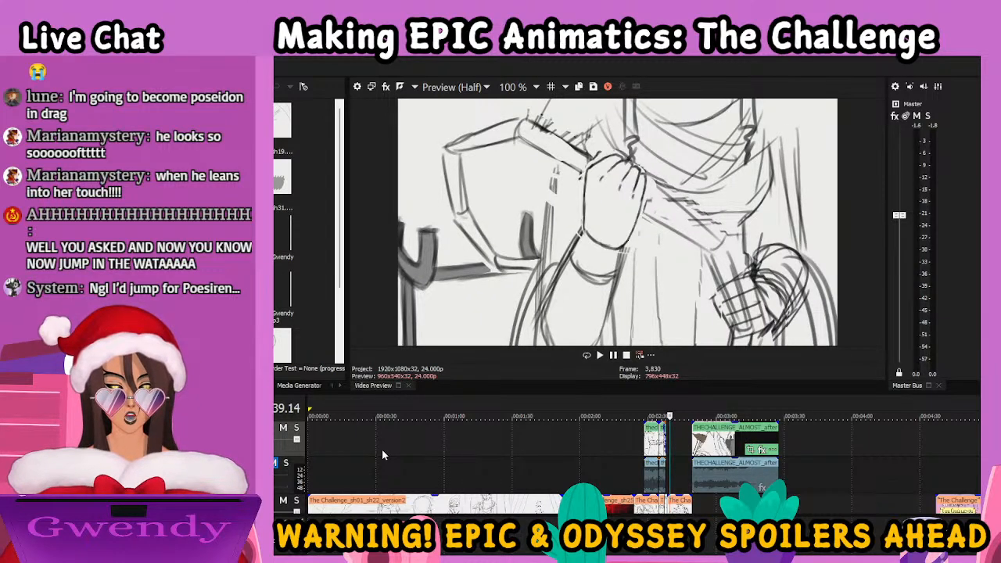
key(Right)
key(Right)
key(Right)
key(Right)
key(Right)
key(Right)
key(Right)
key(Right)
key(Right)
key(Right)
key(Right)
key(Right)
key(Right)
key(Right)
key(Right)
key(Right)
key(Right)
key(Right)
key(Right)
key(Right)
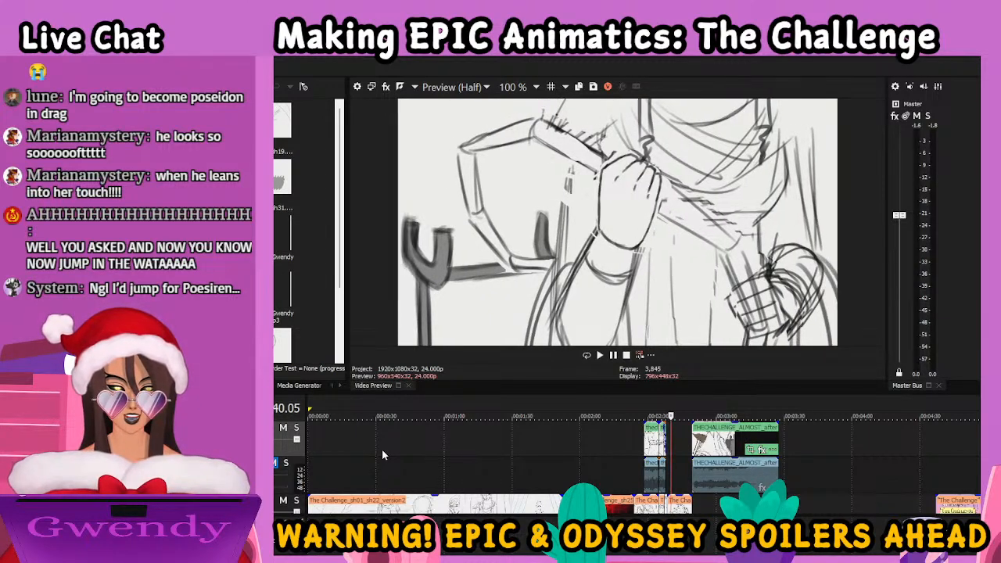
Step forward through the shots of the woman at the bow stand to the close-up of her hand on the bow at frame 3,965
key(Right)
key(Right)
key(Right)
key(Right)
key(Right)
key(Right)
key(Right)
key(Right)
key(Right)
key(Right)
key(Right)
key(Right)
key(Right)
key(Right)
key(Right)
key(Right)
key(Right)
key(Right)
key(Right)
key(Right)
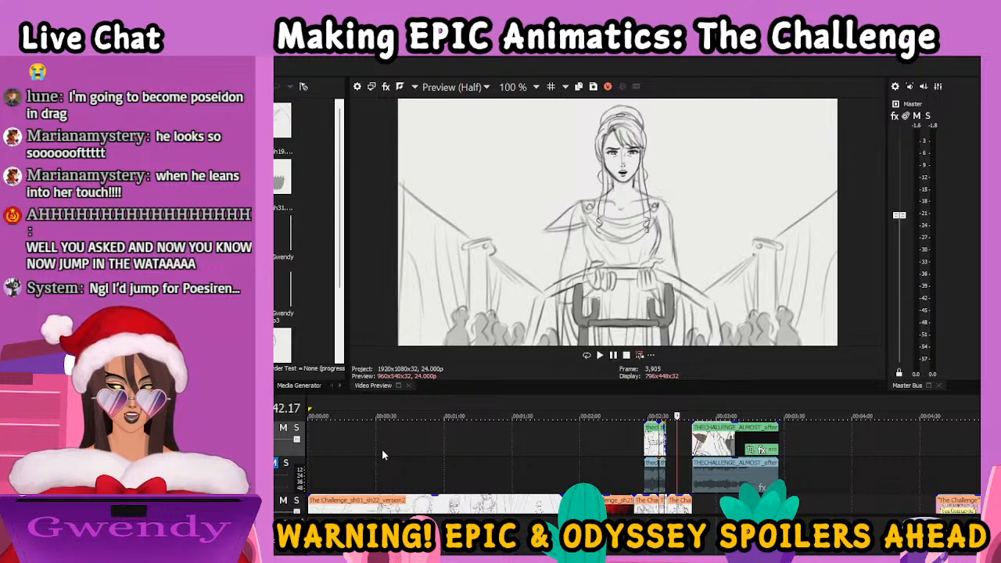
key(Right)
key(Right)
key(Right)
key(Right)
key(Right)
key(Right)
key(Right)
key(Right)
key(Right)
key(Right)
key(Right)
key(Right)
key(Right)
key(Right)
key(Right)
key(Right)
key(Right)
key(Right)
key(Right)
key(Right)
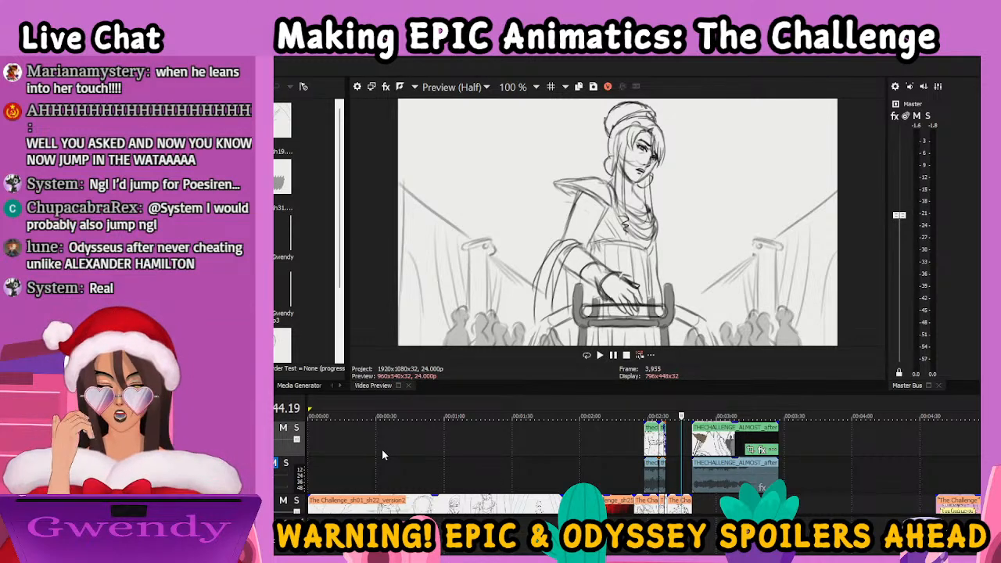
key(Right)
key(Right)
key(Right)
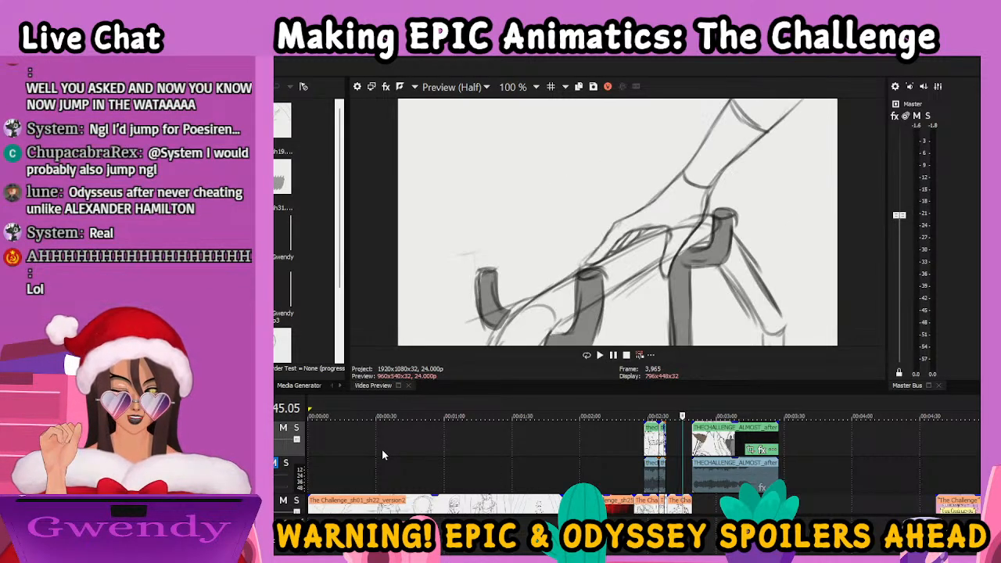
Step back to the woman touching the bow stand at frame 3,960 and play on to her profile before the silhouetted crowd
key(Right)
key(Right)
key(Left)
key(Left)
key(Left)
key(Left)
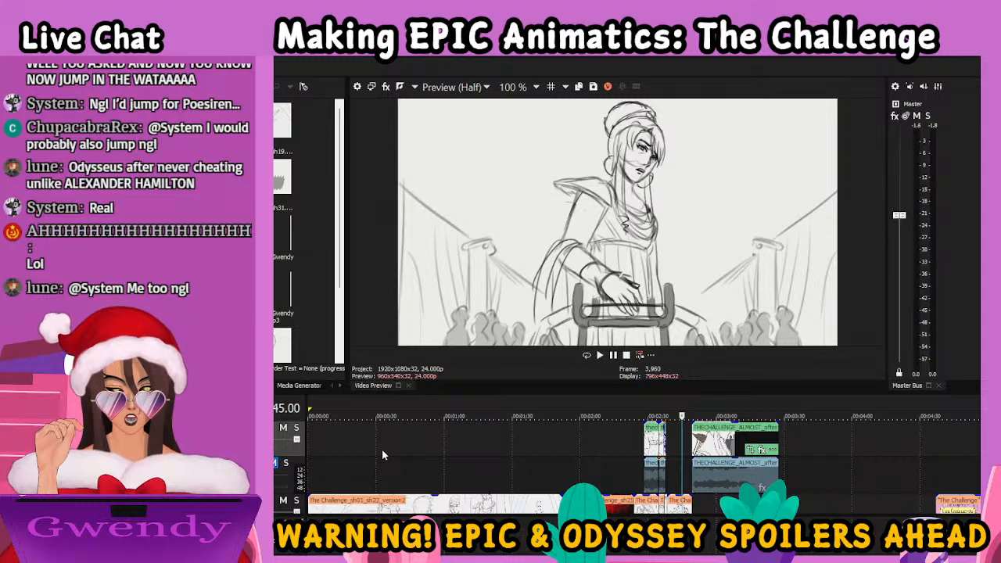
key(space)
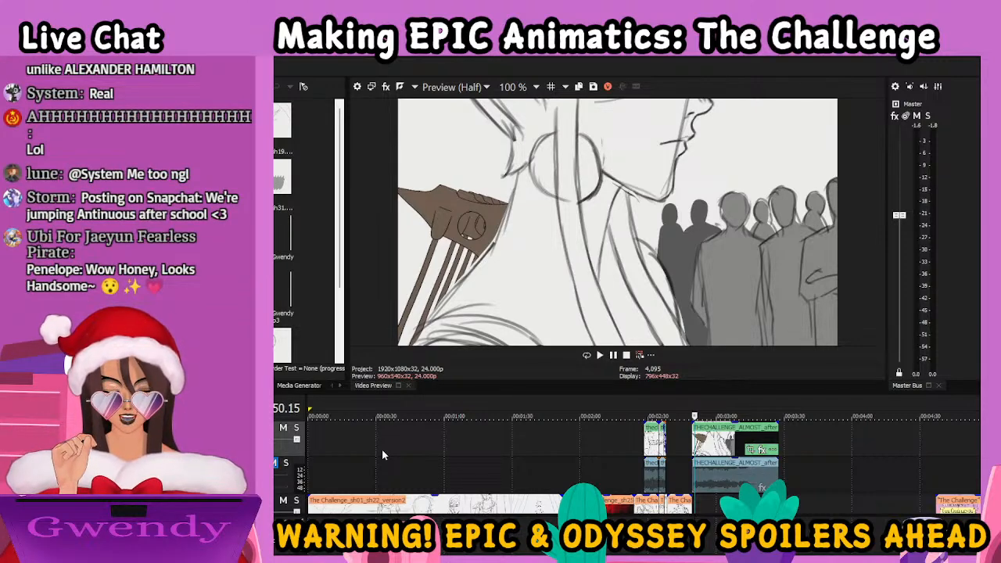
Play on from the woman's profile through the cloaked man beyond the axes and the crowded aisle to the reaching-hand shot at frame 4,605
key(space)
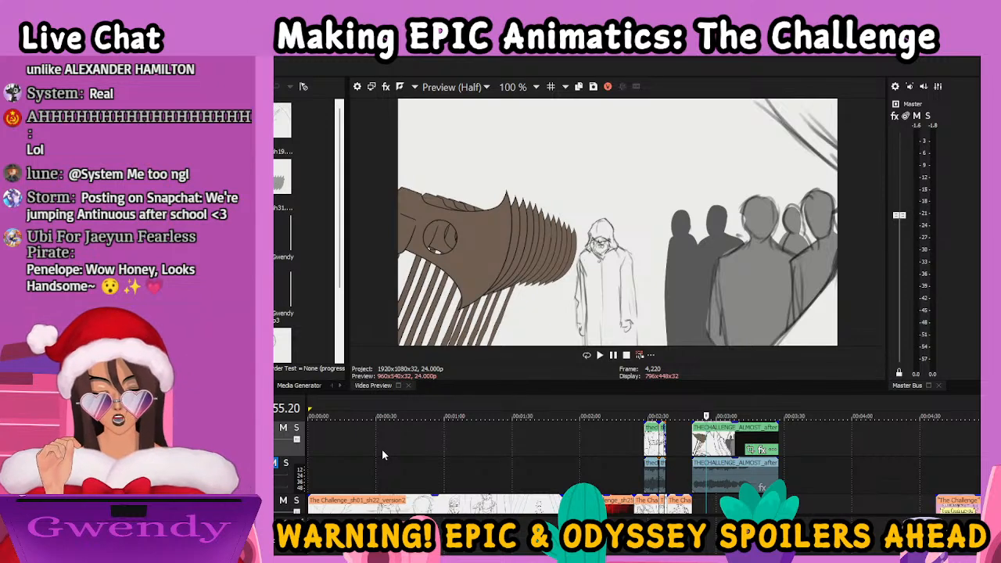
key(space)
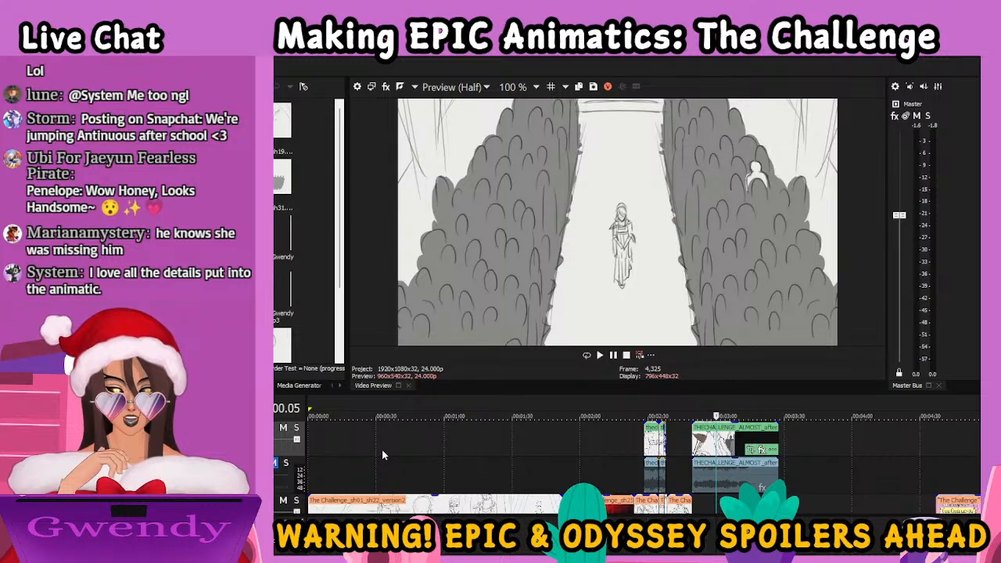
key(space)
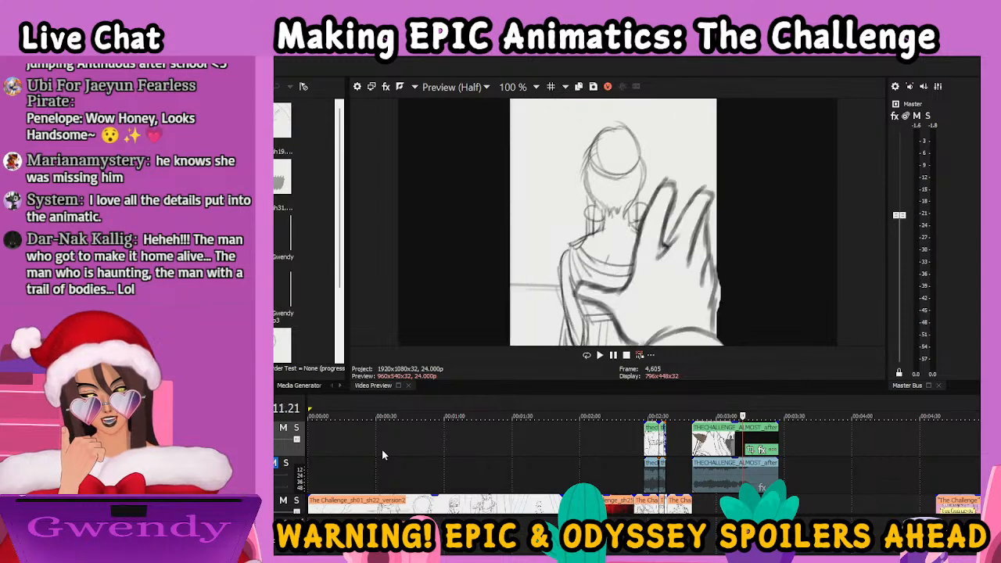
Step back and forth through the shot of the hand reaching for the woman's back, ending at frame 4,610
key(Left)
key(Left)
key(Right)
key(Right)
key(Right)
key(Right)
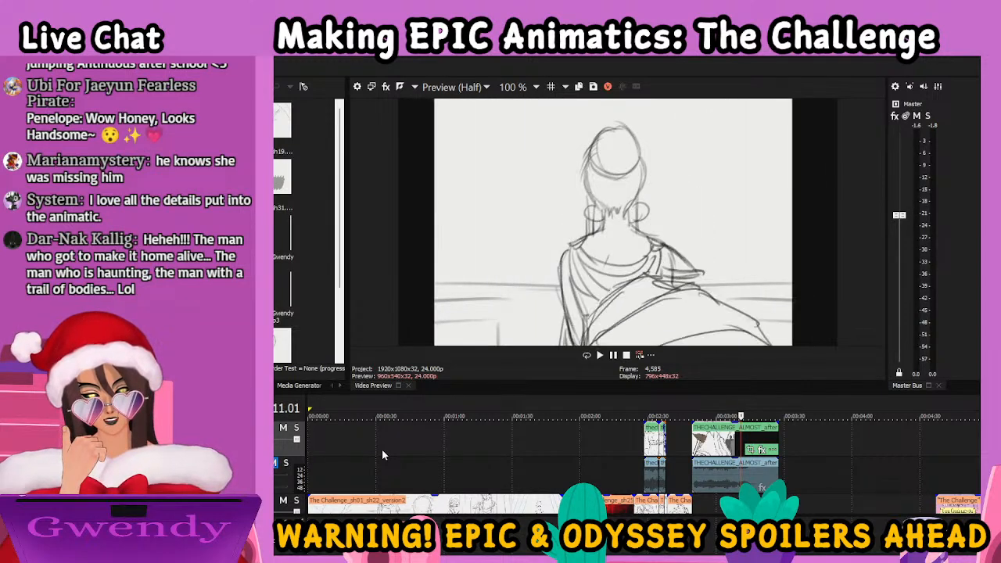
key(Right)
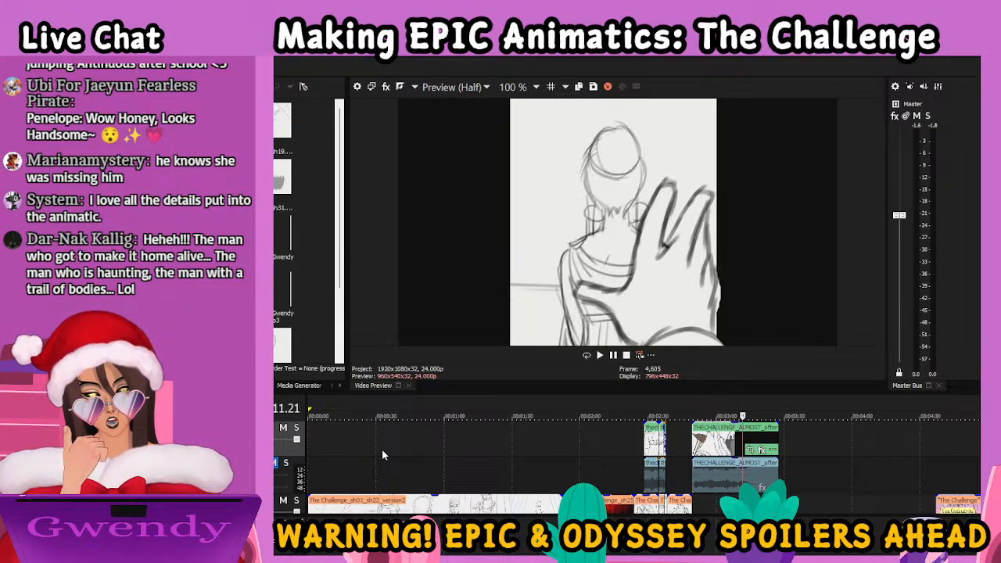
key(Right)
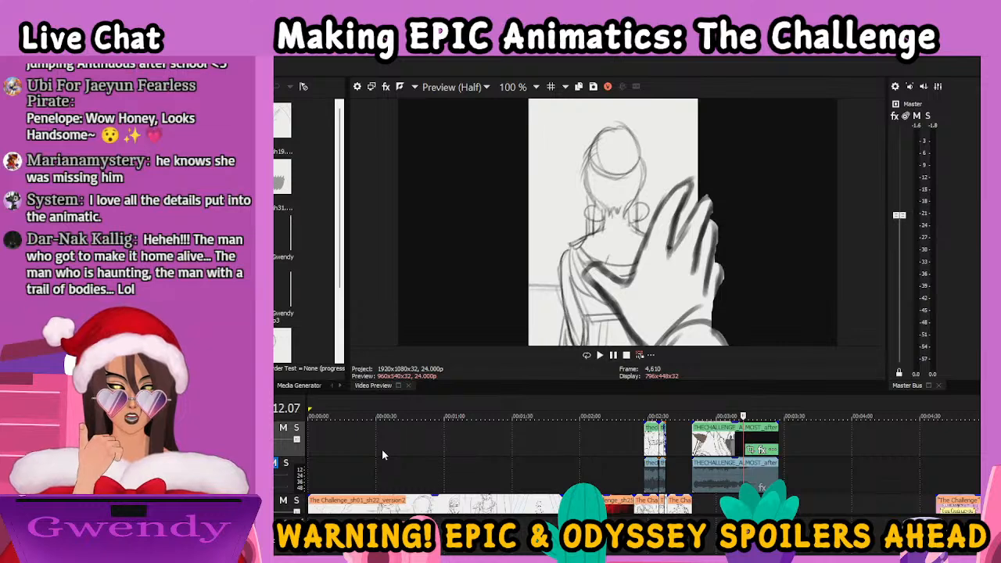
Step forward from the reaching hand through the end of the shot to the black image at frame 4,700
key(Right)
key(Right)
key(Right)
key(Right)
key(Right)
key(Right)
key(Right)
key(Right)
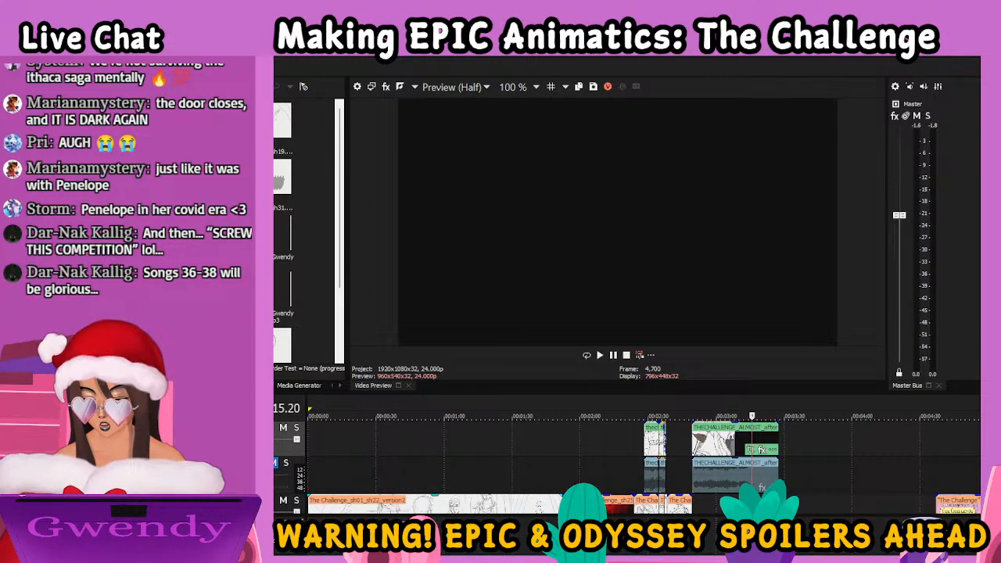
Return to frame 0, enlarge the video preview over the timeline area, and start playing the animatic from the beginning
key(Home)
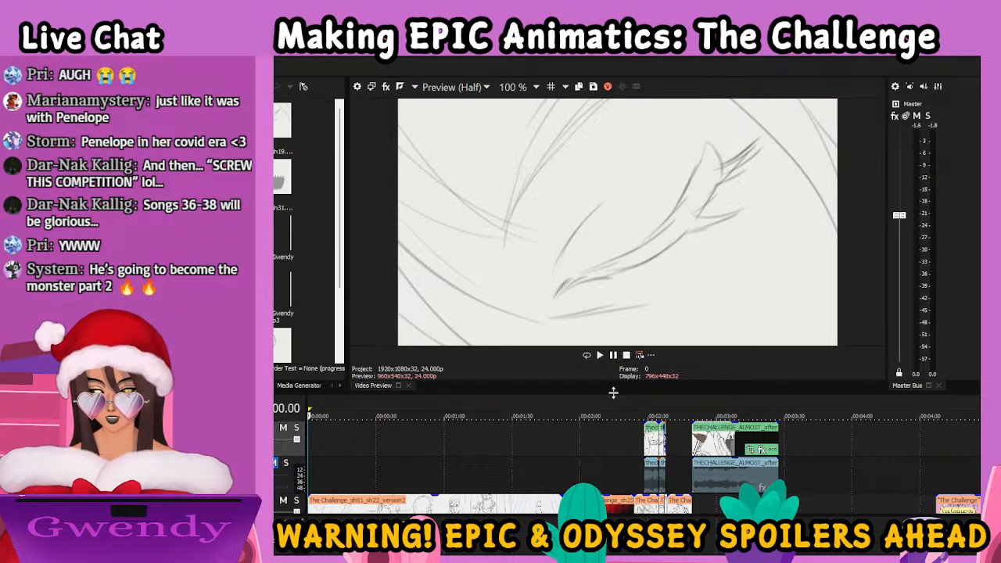
drag(616, 395, 605, 545)
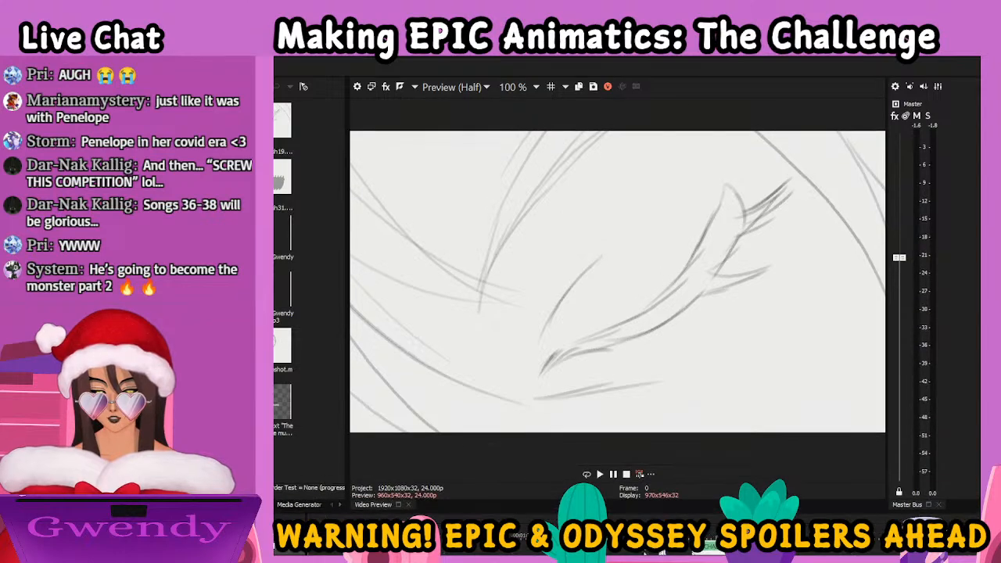
drag(604, 502, 604, 497)
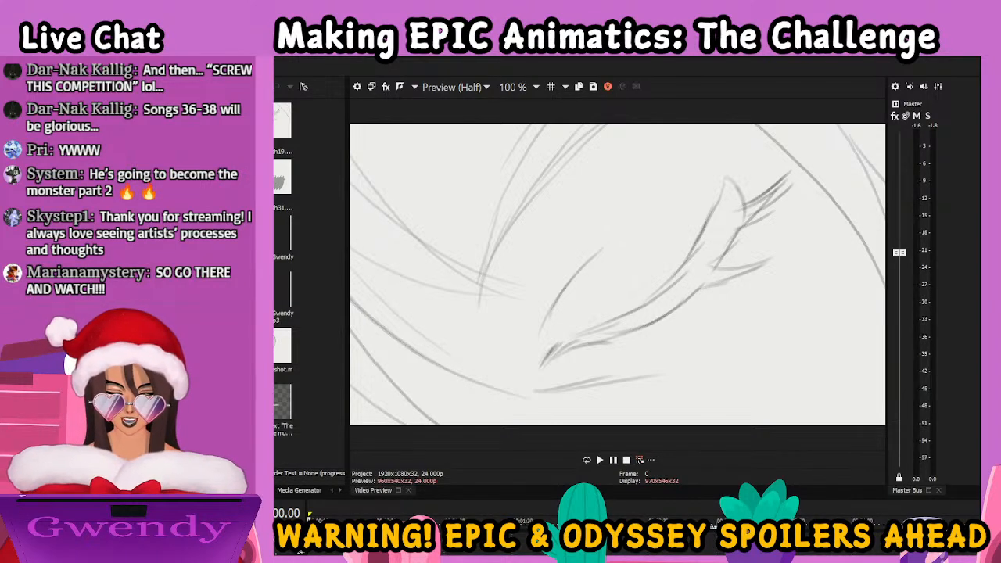
click(599, 461)
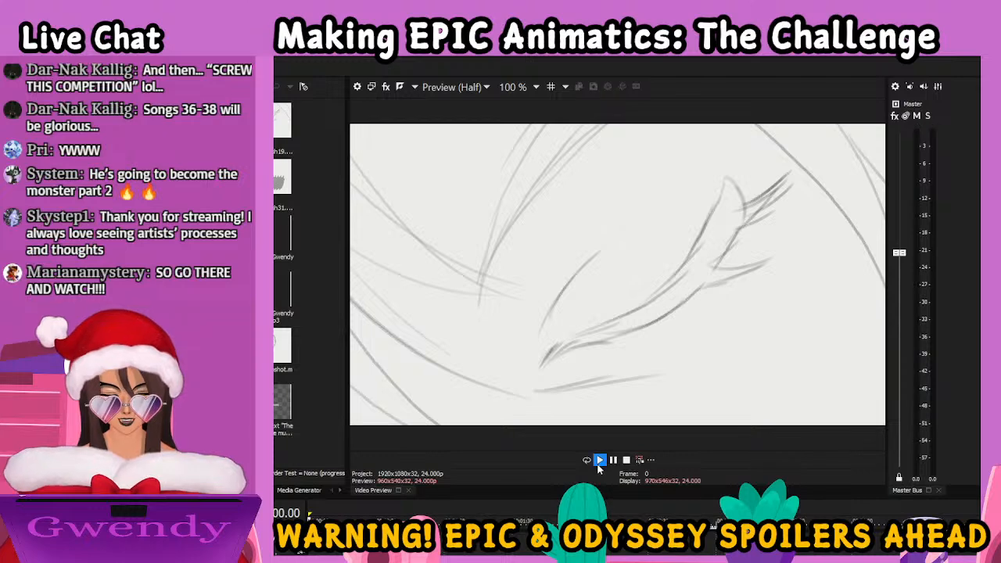